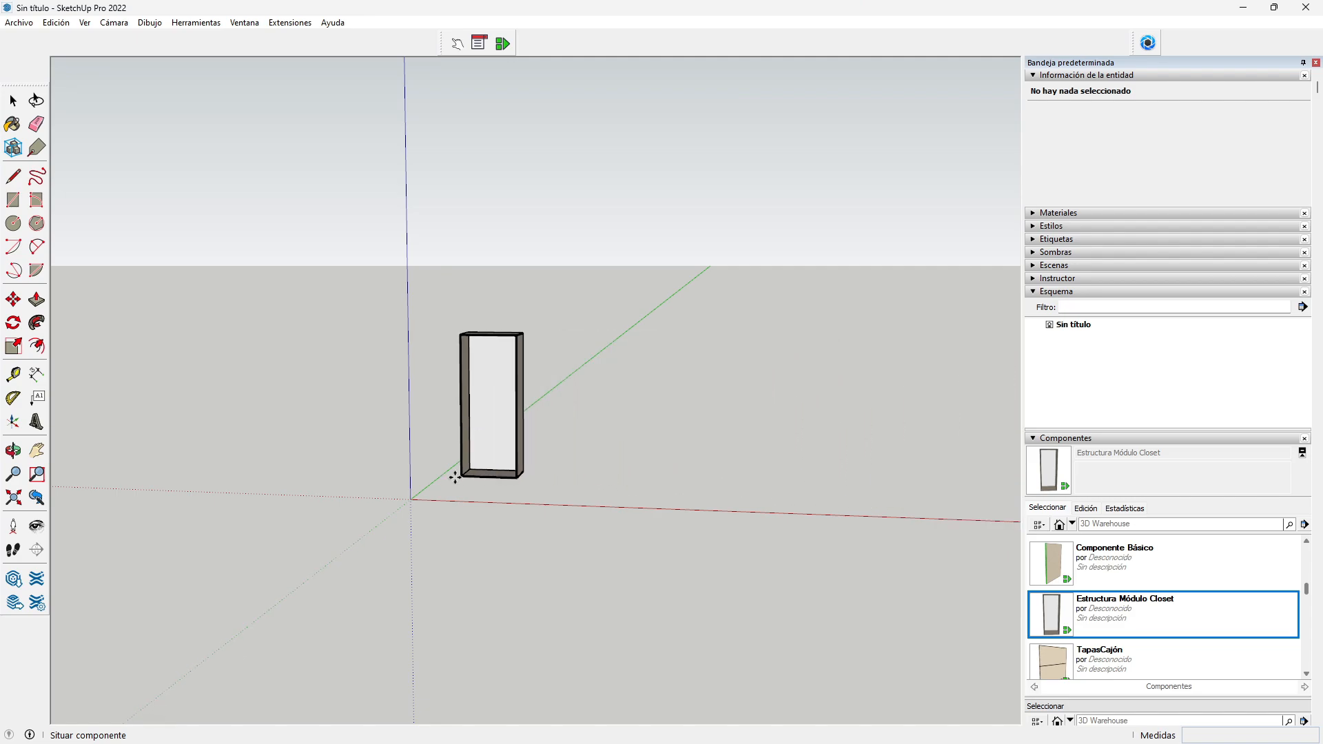
# Step: Place Estructura Módulo Closet at the origin and Cajones Dinámicos to its right
pyautogui.scroll(5, 412, 501)
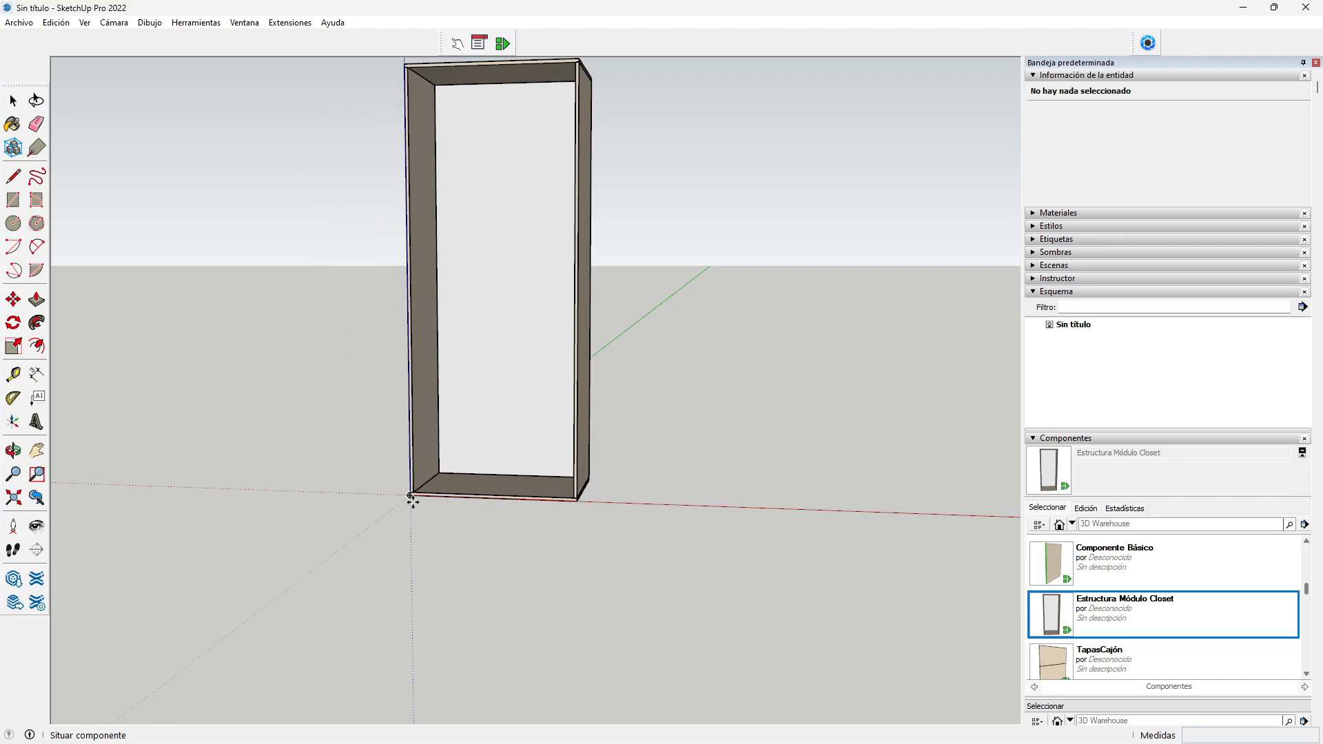
pyautogui.click(412, 495)
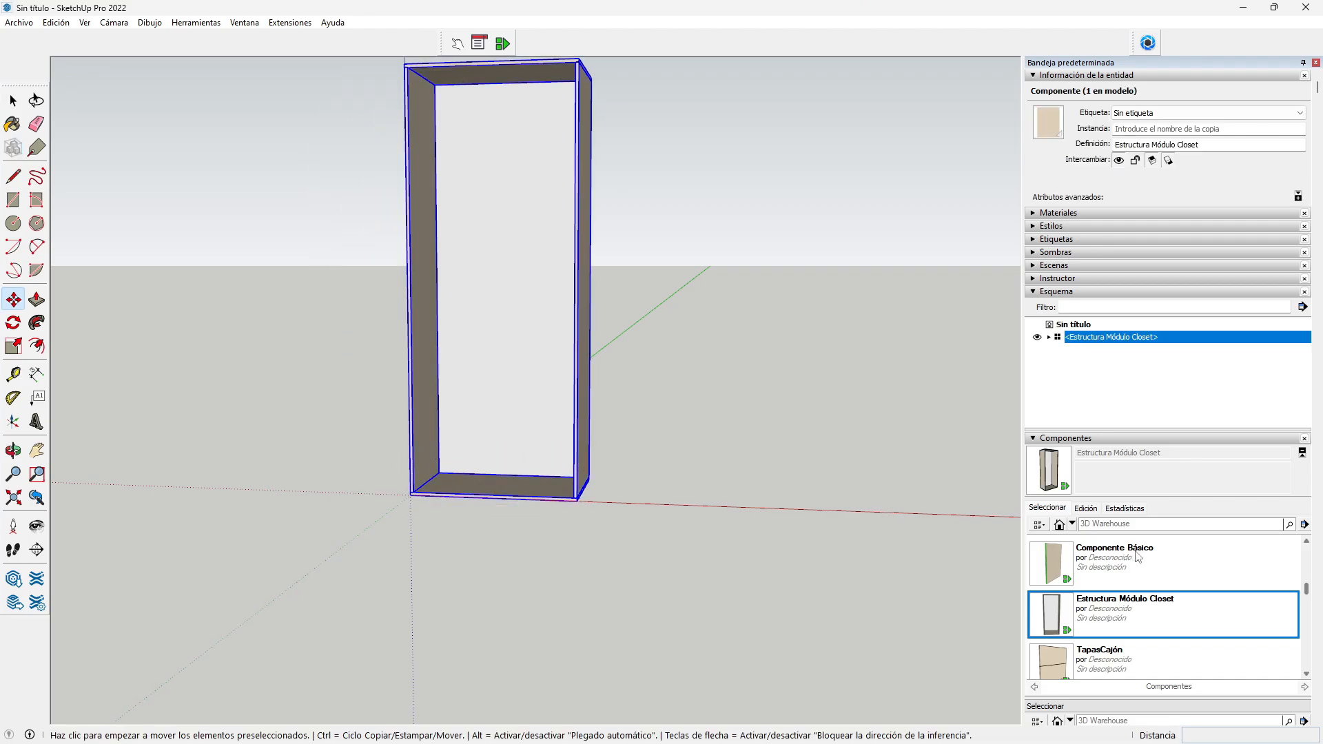
pyautogui.scroll(-2, 1138, 556)
pyautogui.scroll(3, 1137, 557)
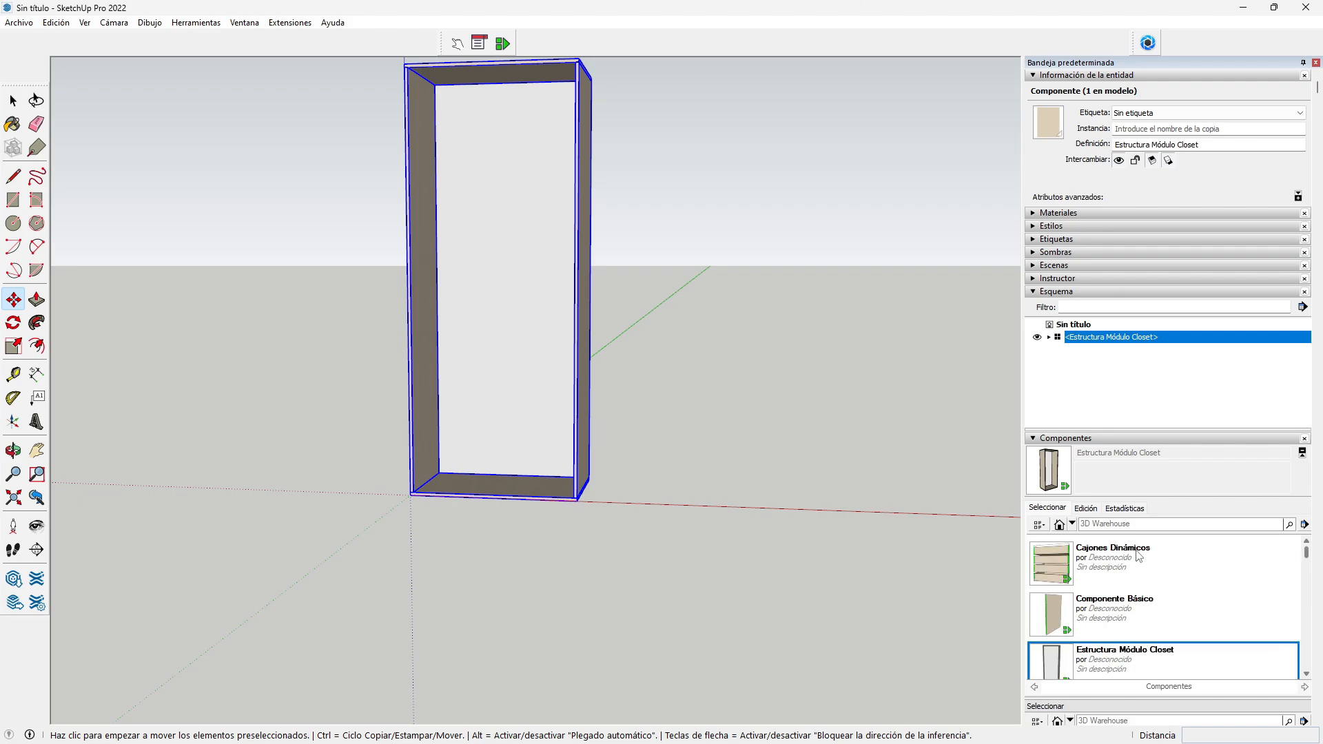
pyautogui.click(1073, 566)
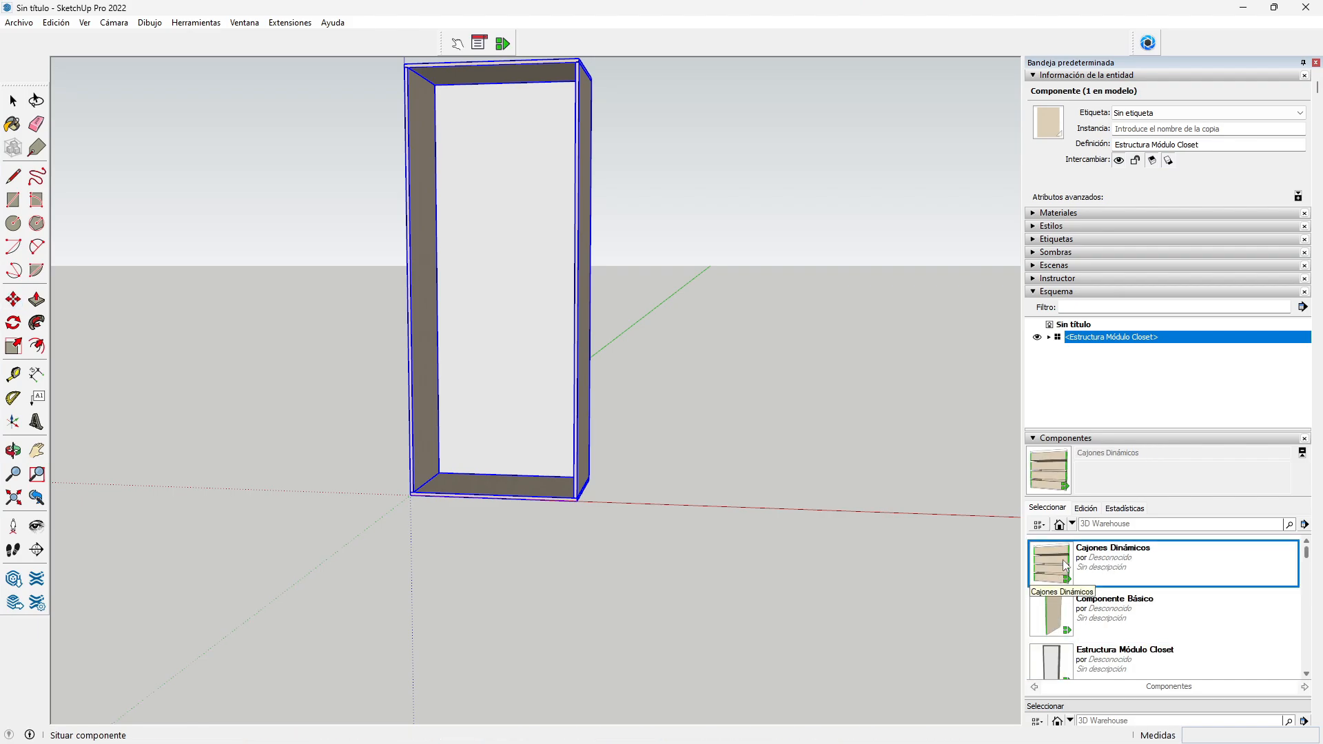
pyautogui.click(773, 502)
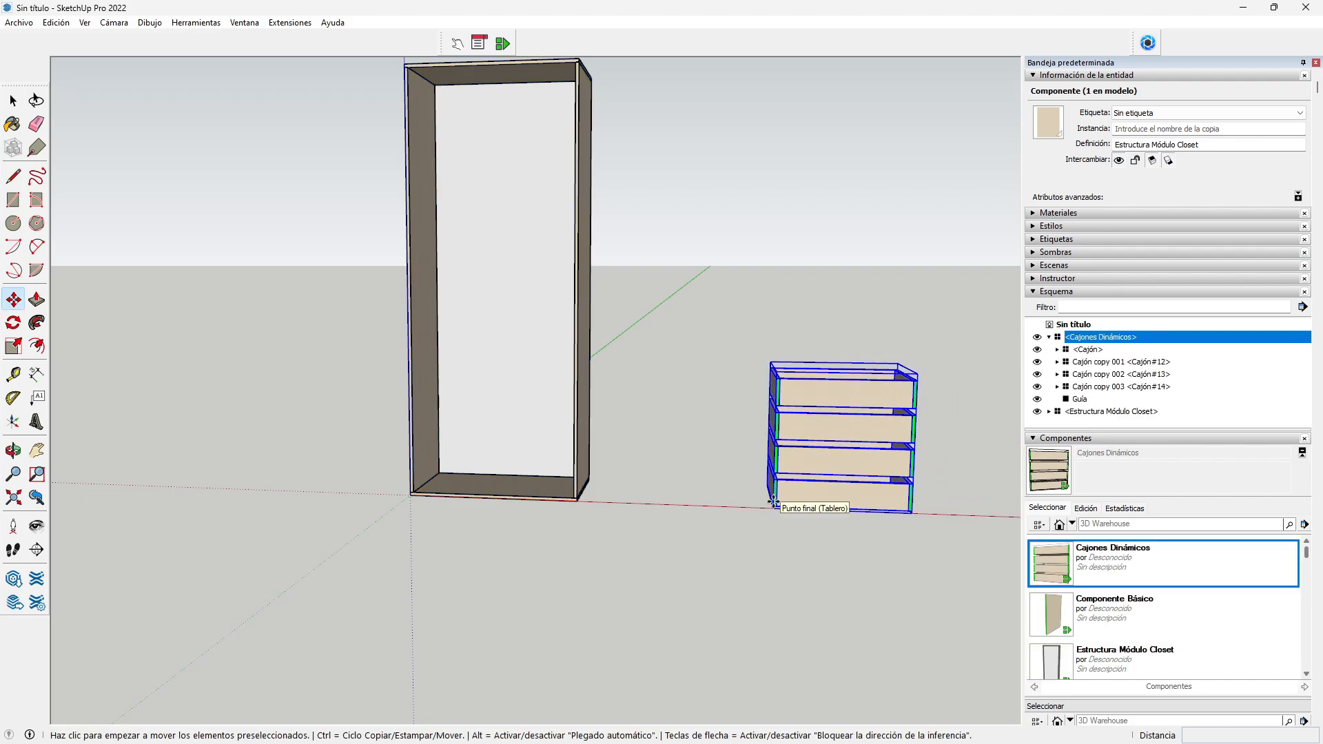
# Step: Place TapasCajón beside the drawers and pan to frame all three pieces
pyautogui.scroll(-3, 1181, 598)
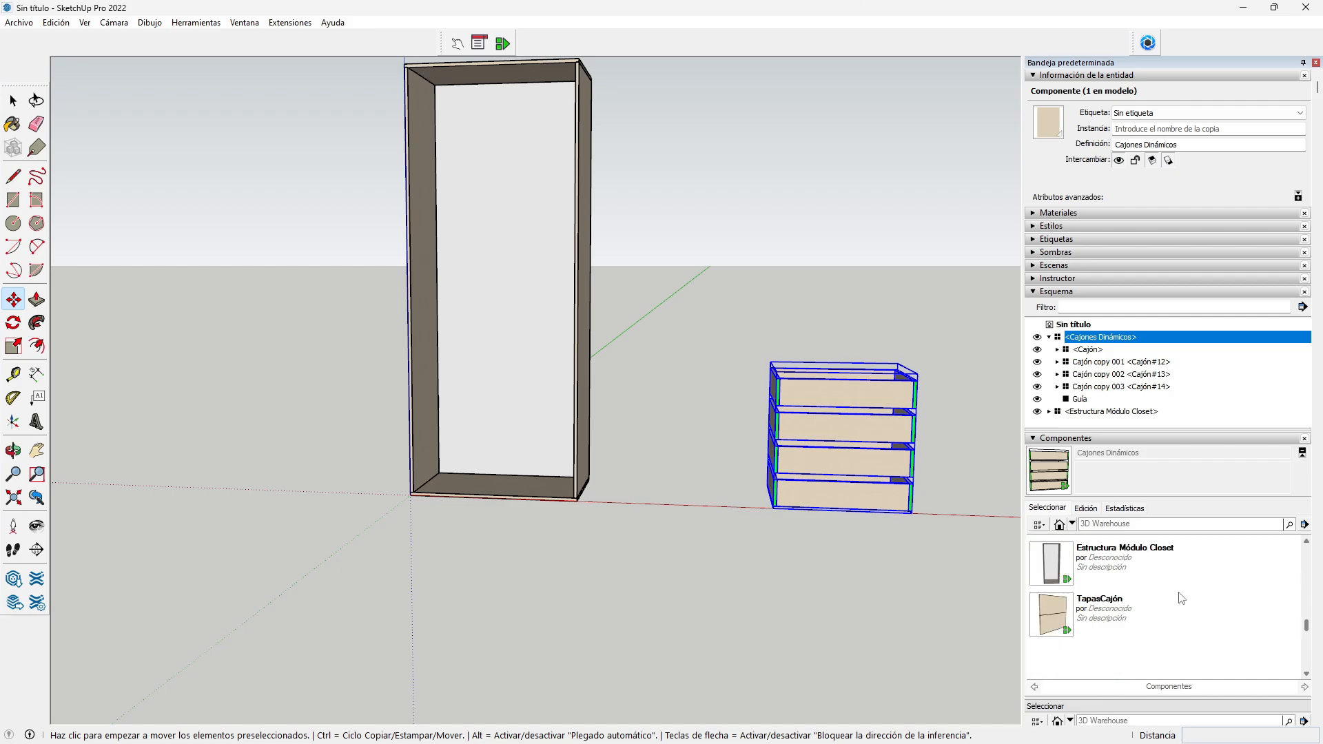
pyautogui.click(1118, 615)
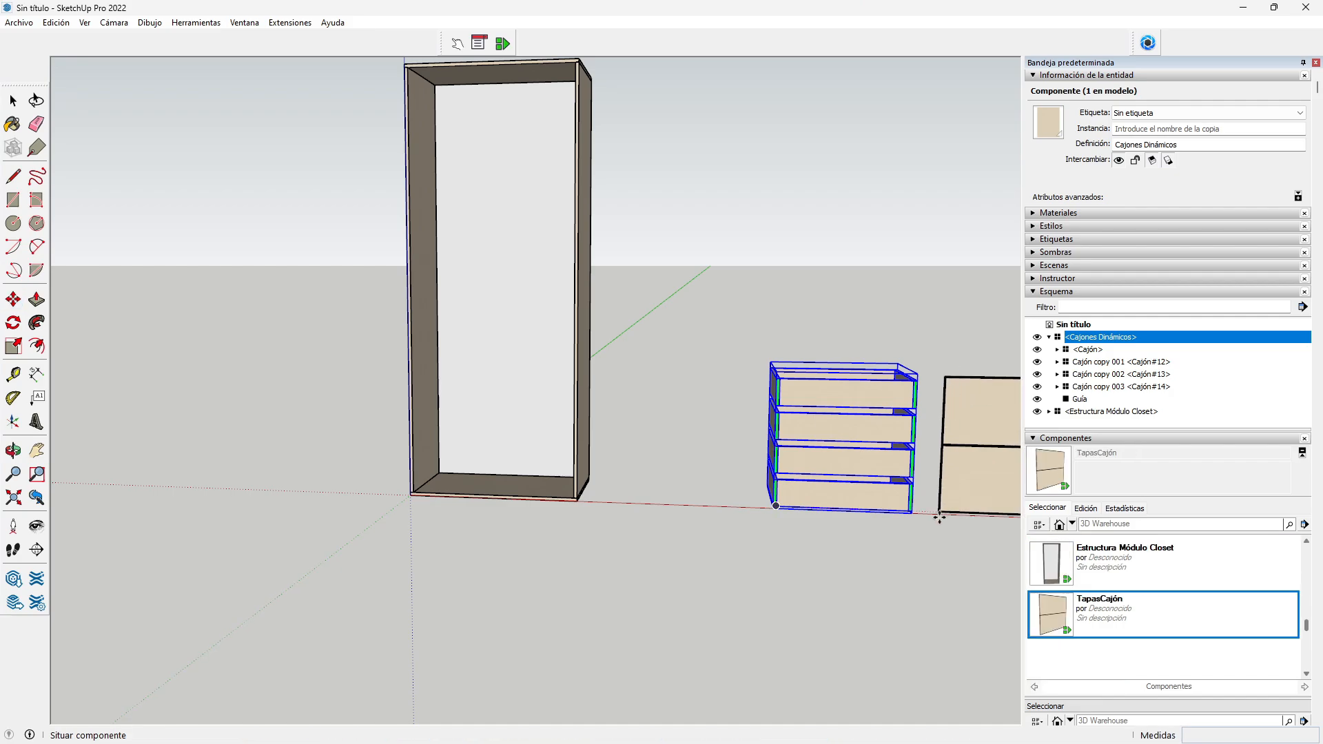
pyautogui.click(940, 513)
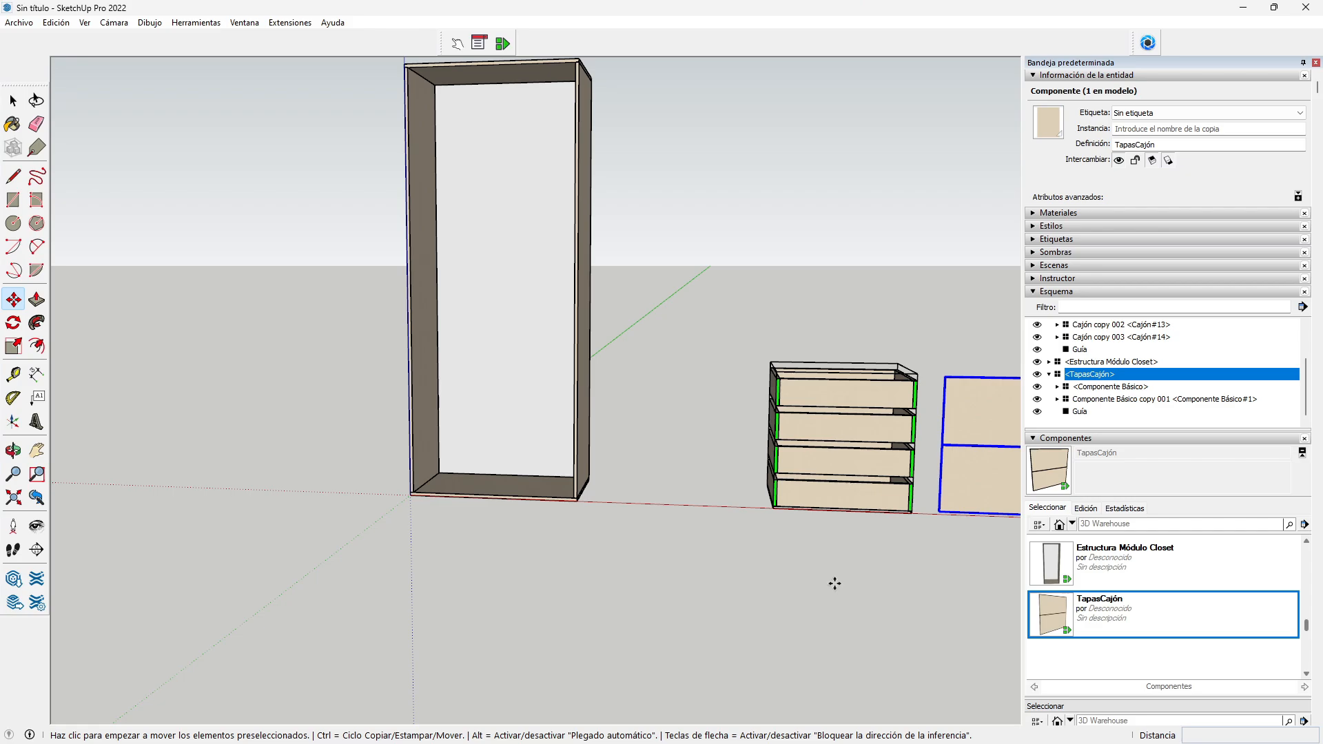
pyautogui.click(37, 452)
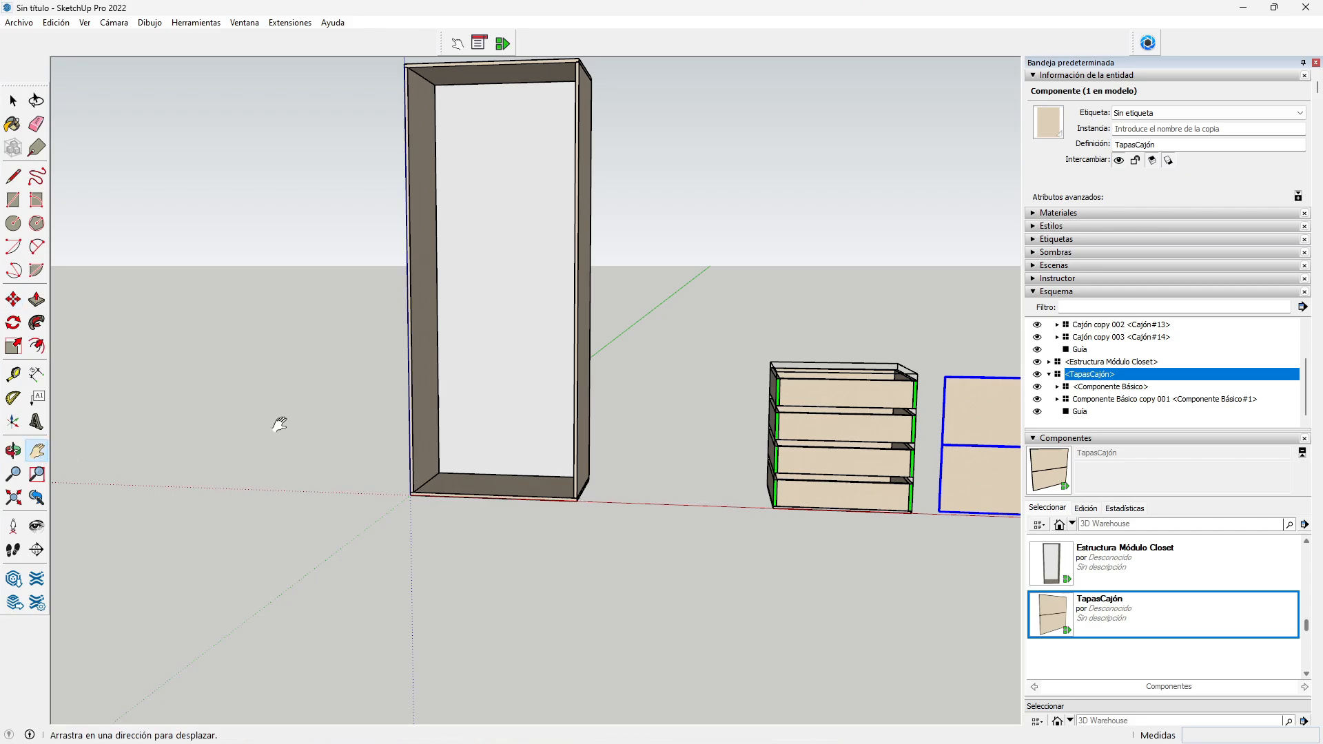
pyautogui.moveTo(274, 421); pyautogui.dragTo(97, 449)
pyautogui.moveTo(253, 338); pyautogui.dragTo(256, 345)
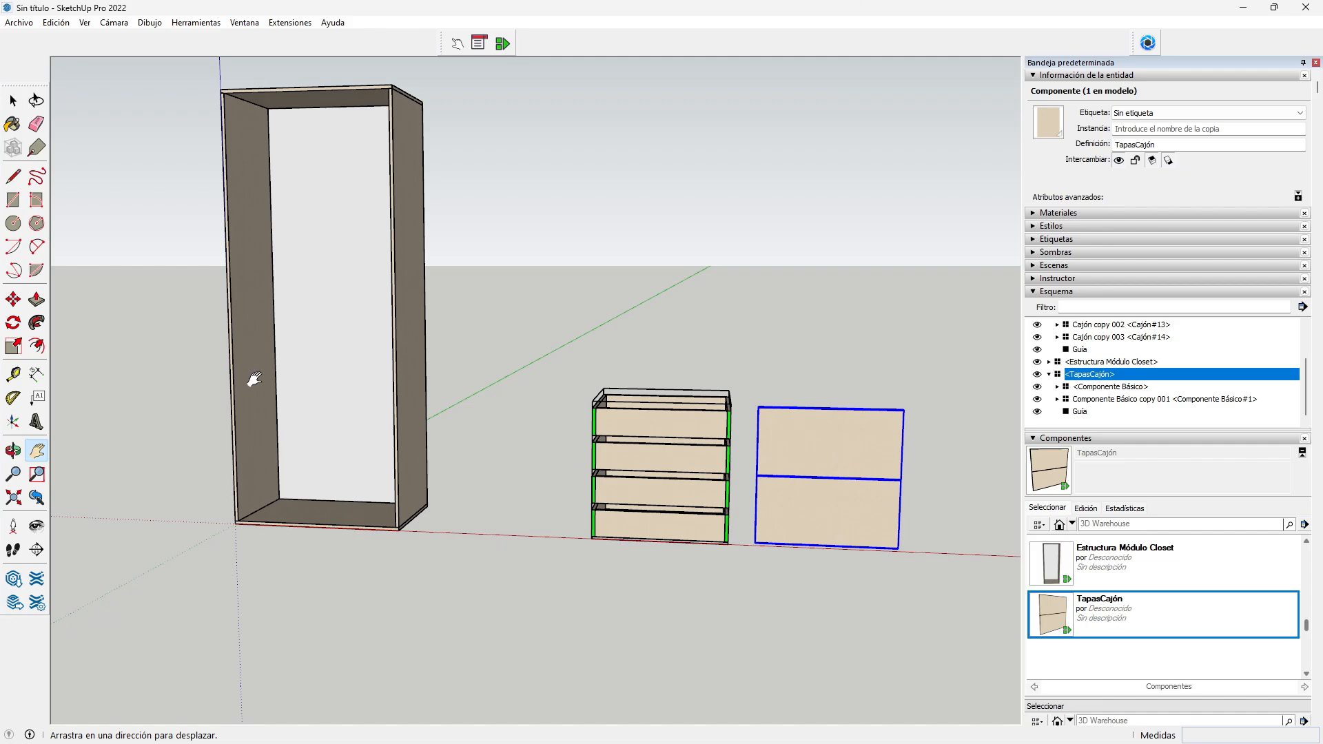
# Step: Zoom and orbit in close on the empty closet frame's interior
pyautogui.scroll(2, 254, 379)
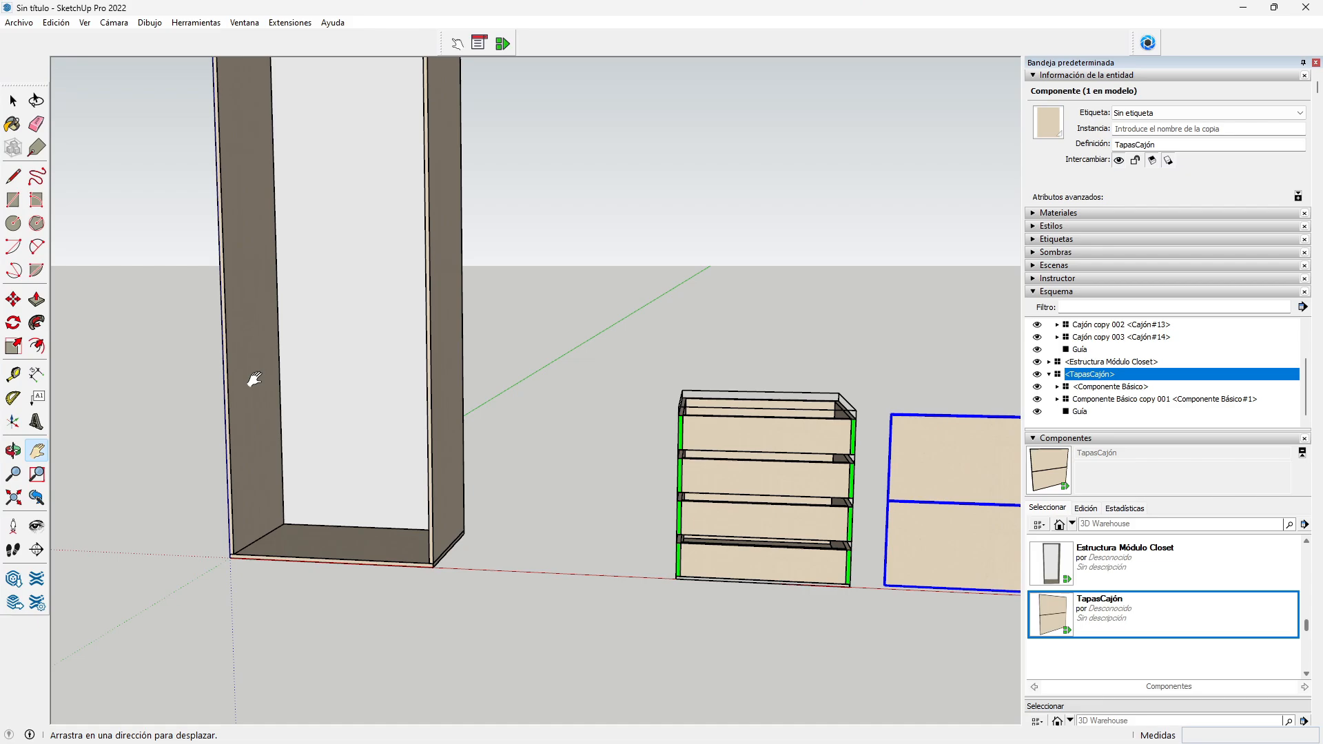
pyautogui.scroll(2, 229, 460)
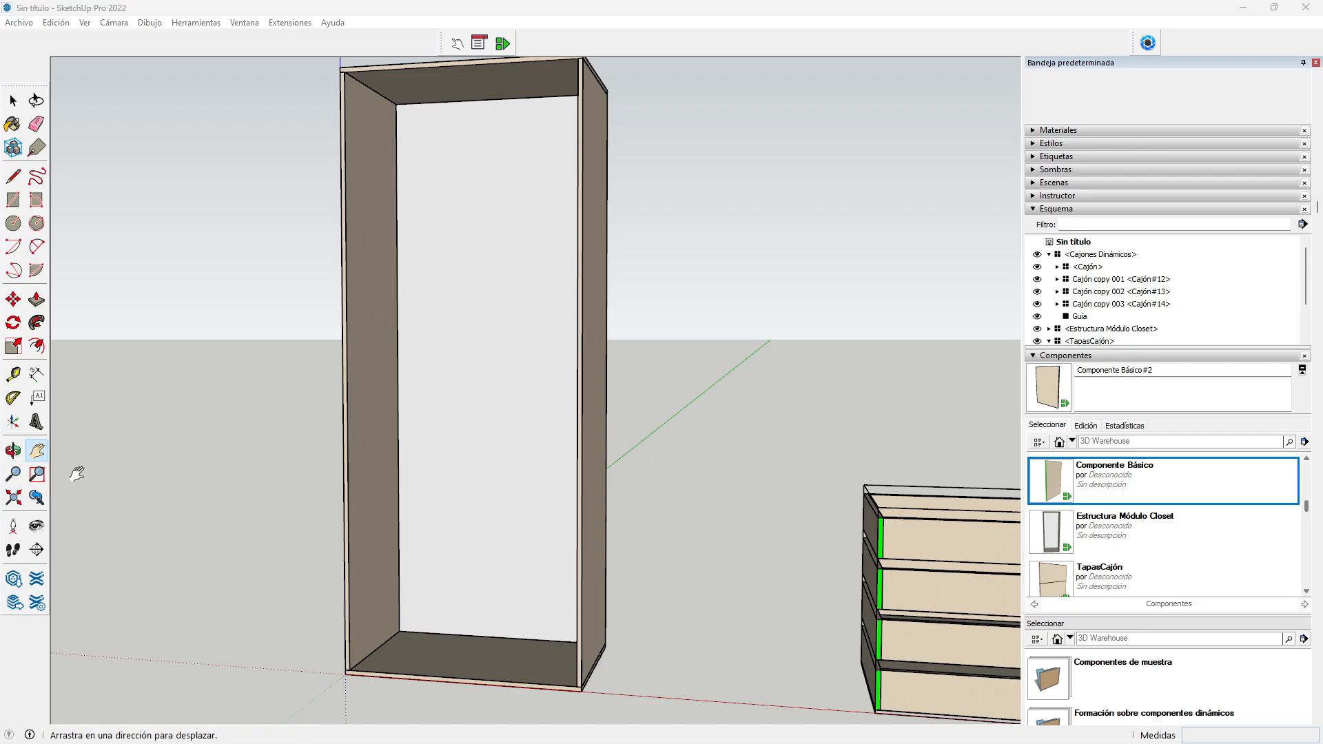
pyautogui.click(13, 450)
pyautogui.scroll(1, 392, 578)
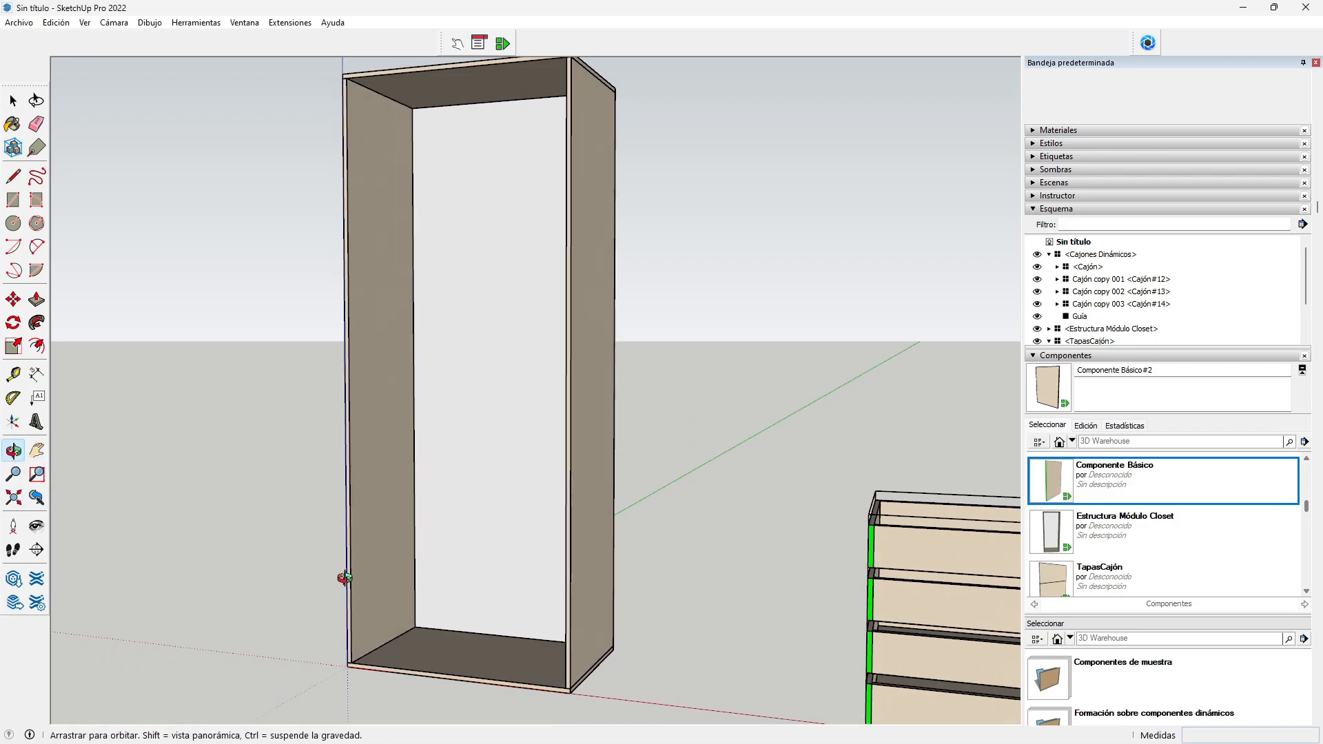
pyautogui.scroll(3, 370, 597)
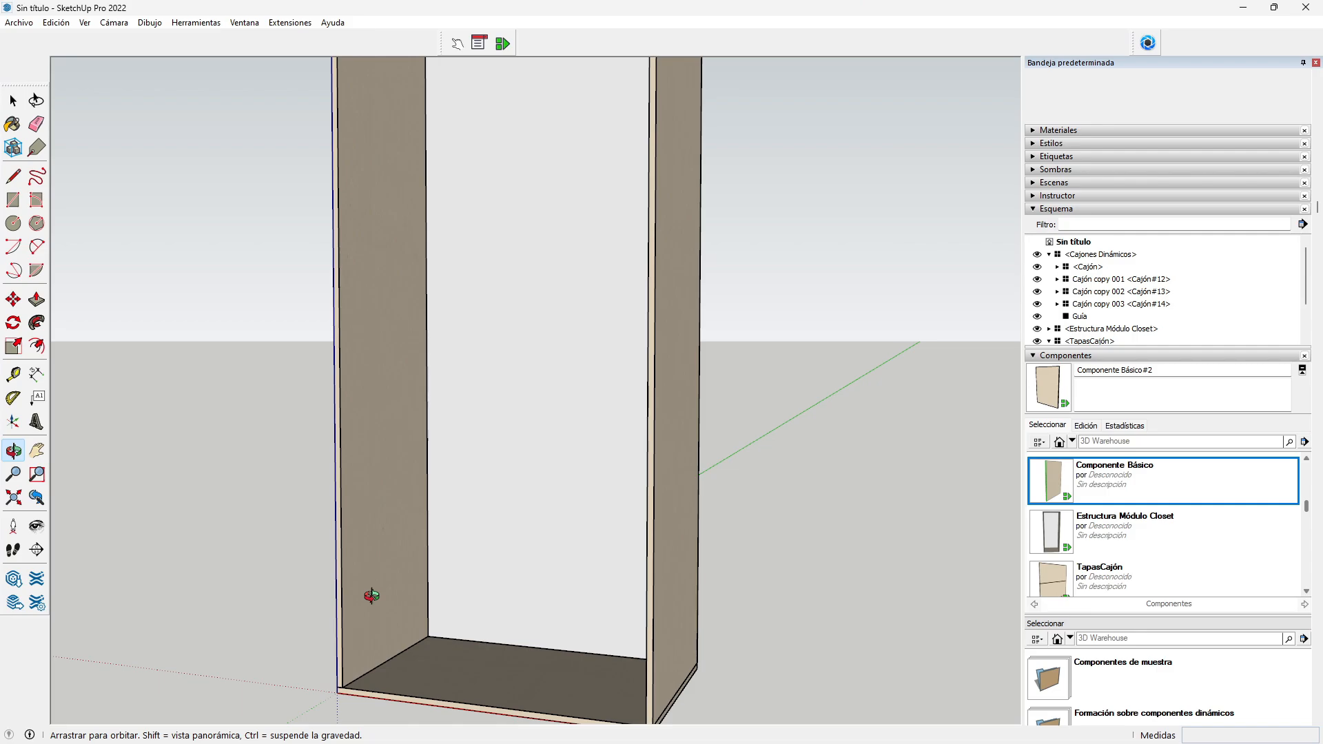
# Step: Create a vertical guide 85 mm in from the left side panel's edge
pyautogui.click(13, 374)
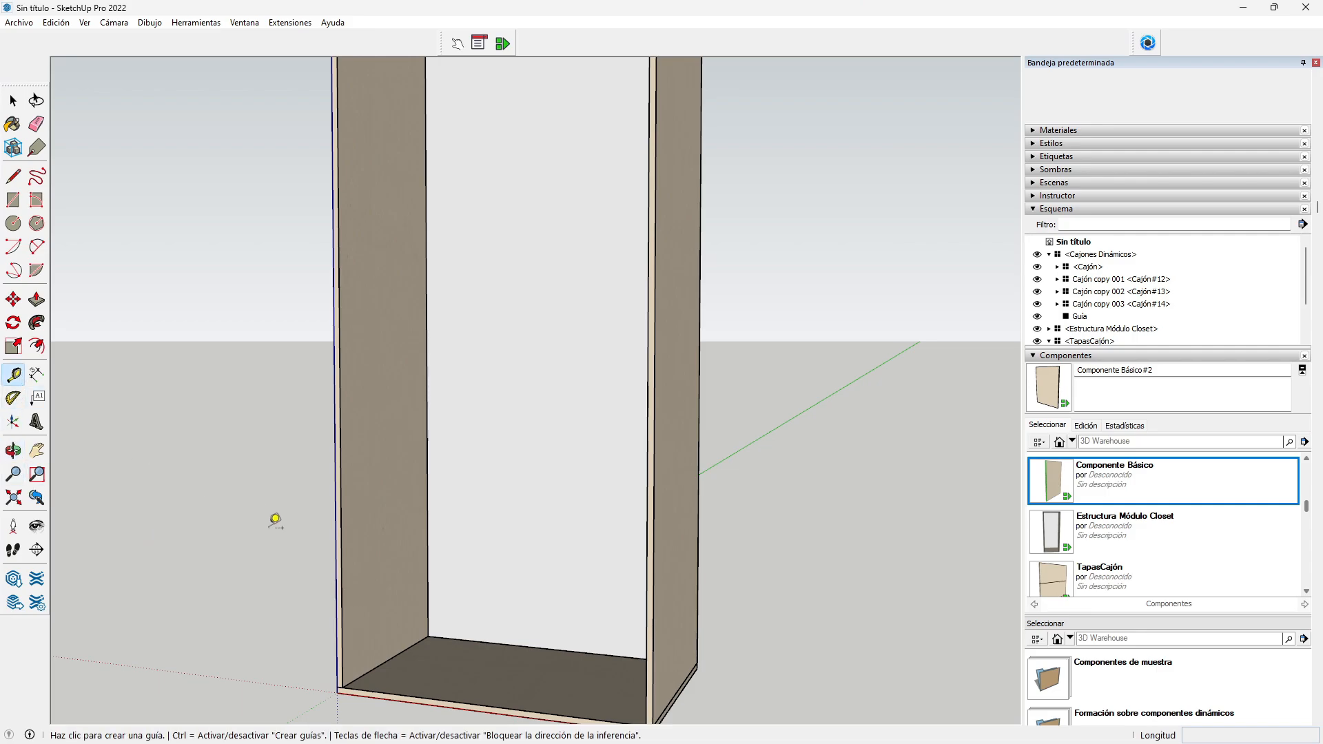
pyautogui.scroll(3, 389, 570)
pyautogui.click(319, 570)
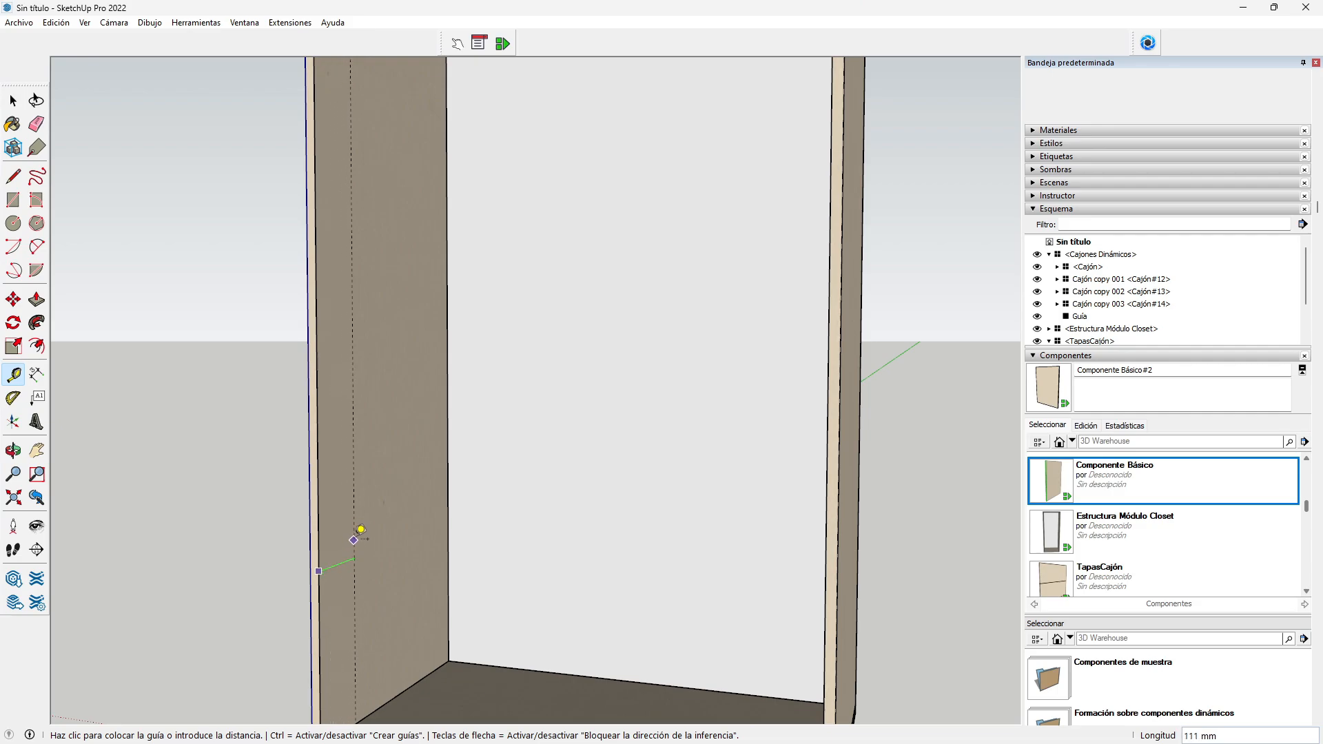
pyautogui.write('85')
pyautogui.press('Return')
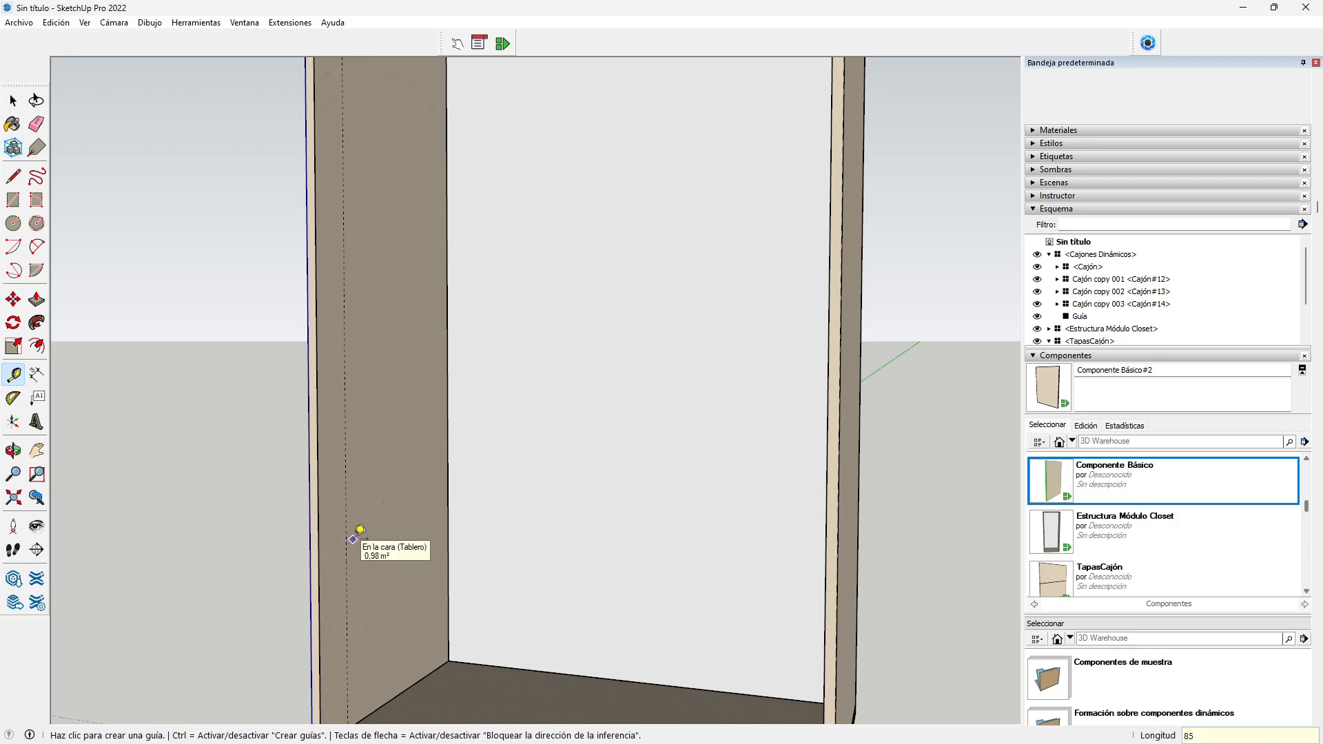
pyautogui.scroll(-1, 364, 532)
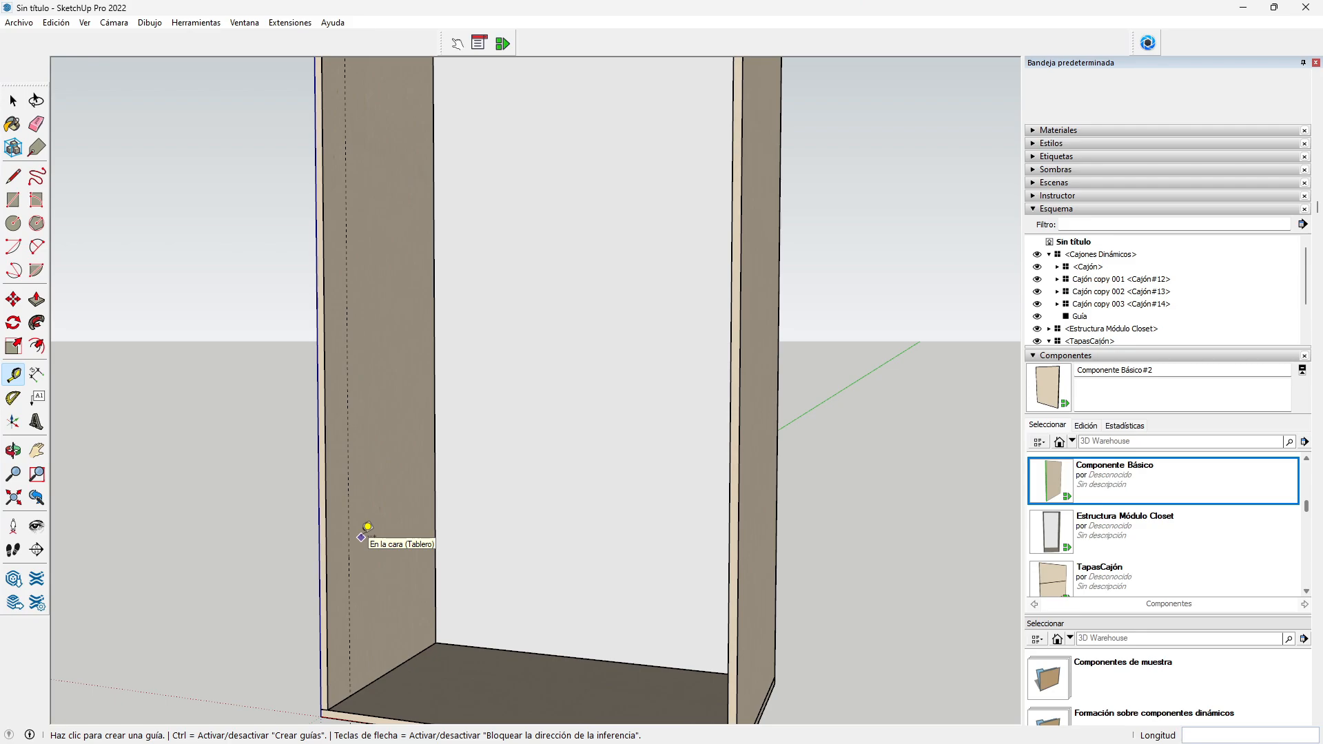
# Step: Place a Componente Básico panel, rotate it flat, and set it against the left side panel
pyautogui.click(1092, 488)
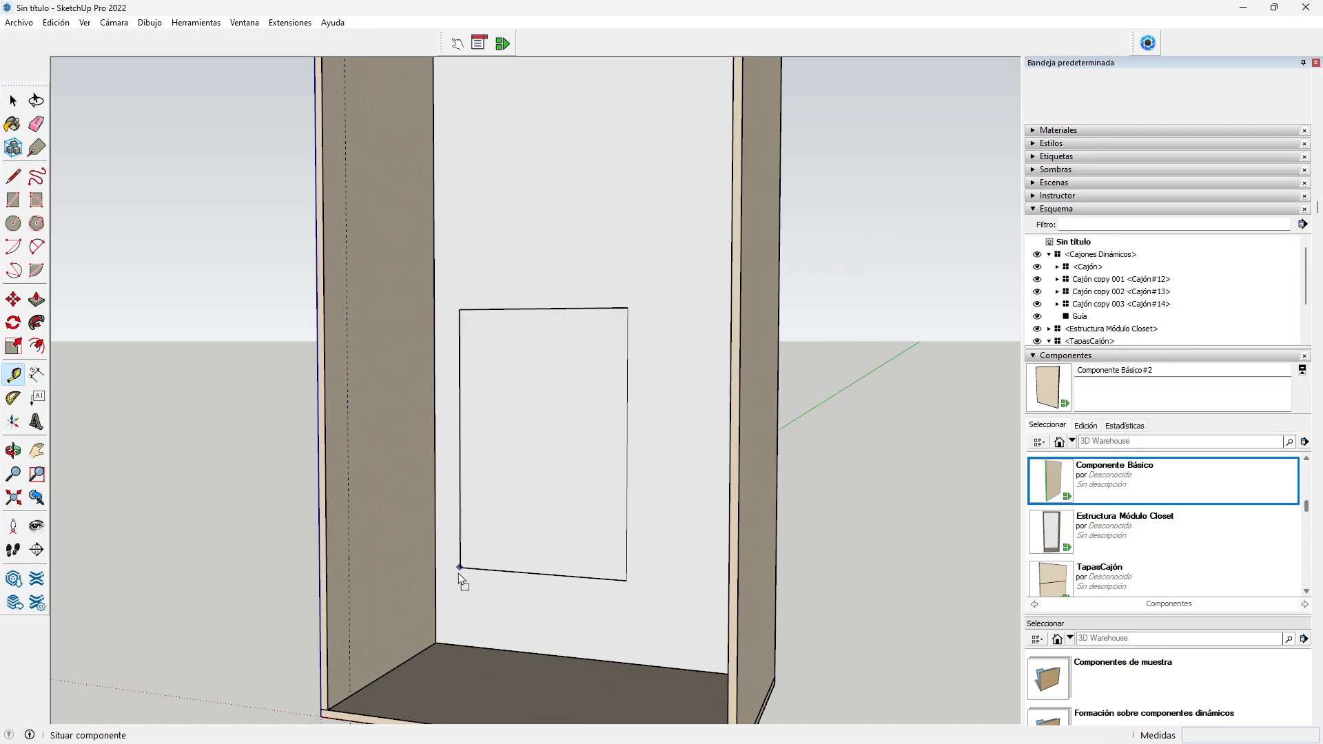
pyautogui.click(390, 703)
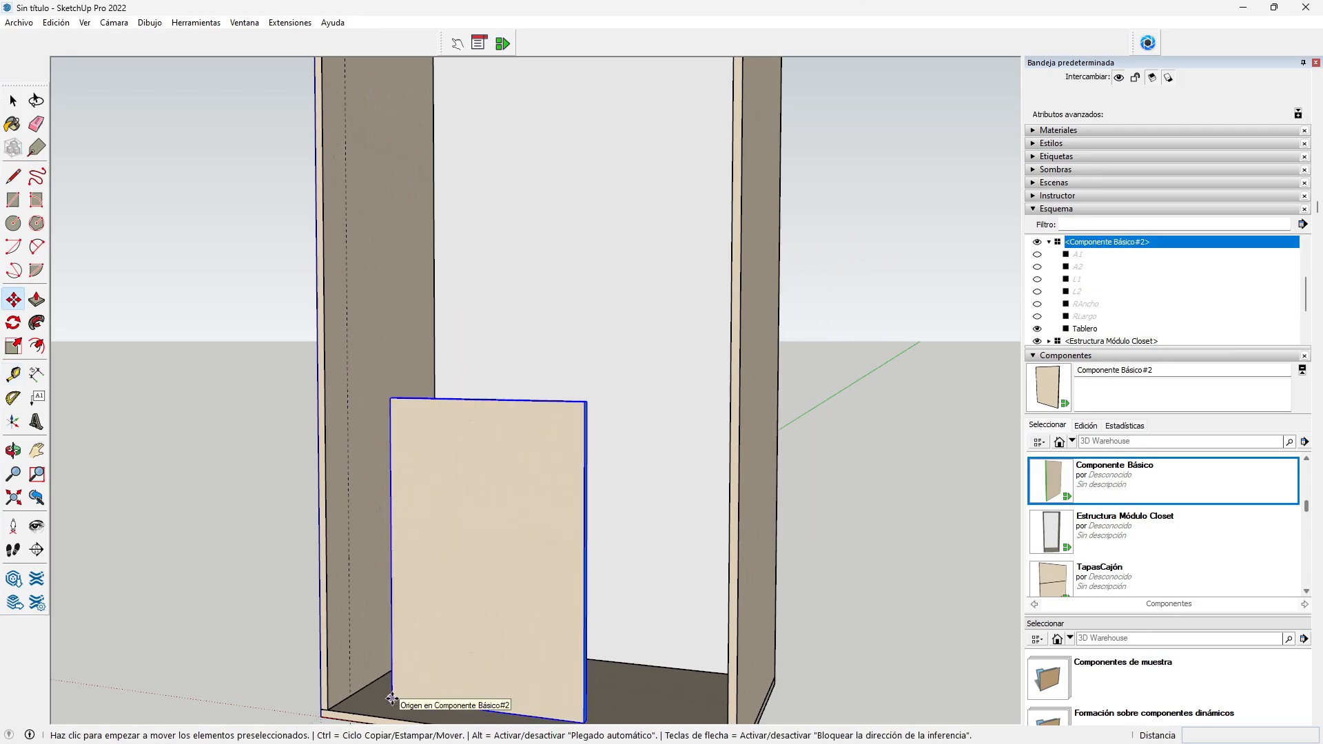
pyautogui.press('z')
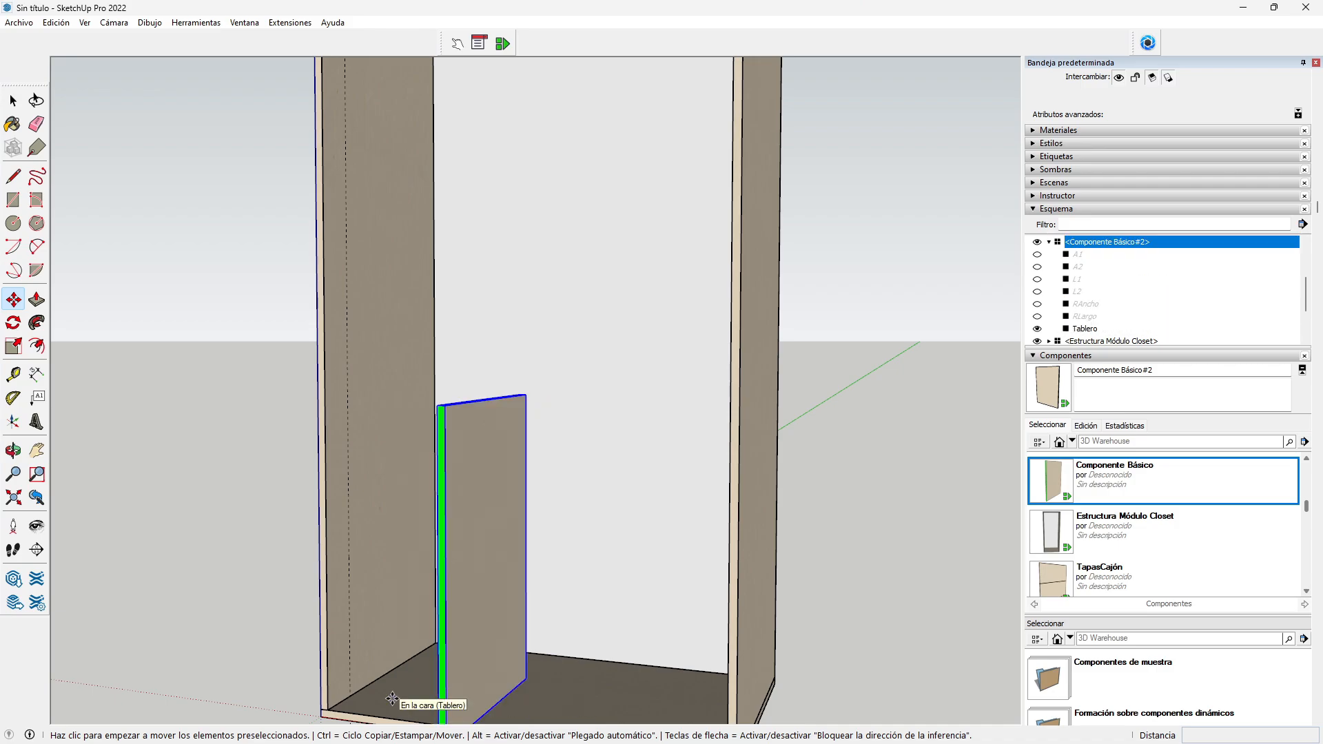
pyautogui.press('y')
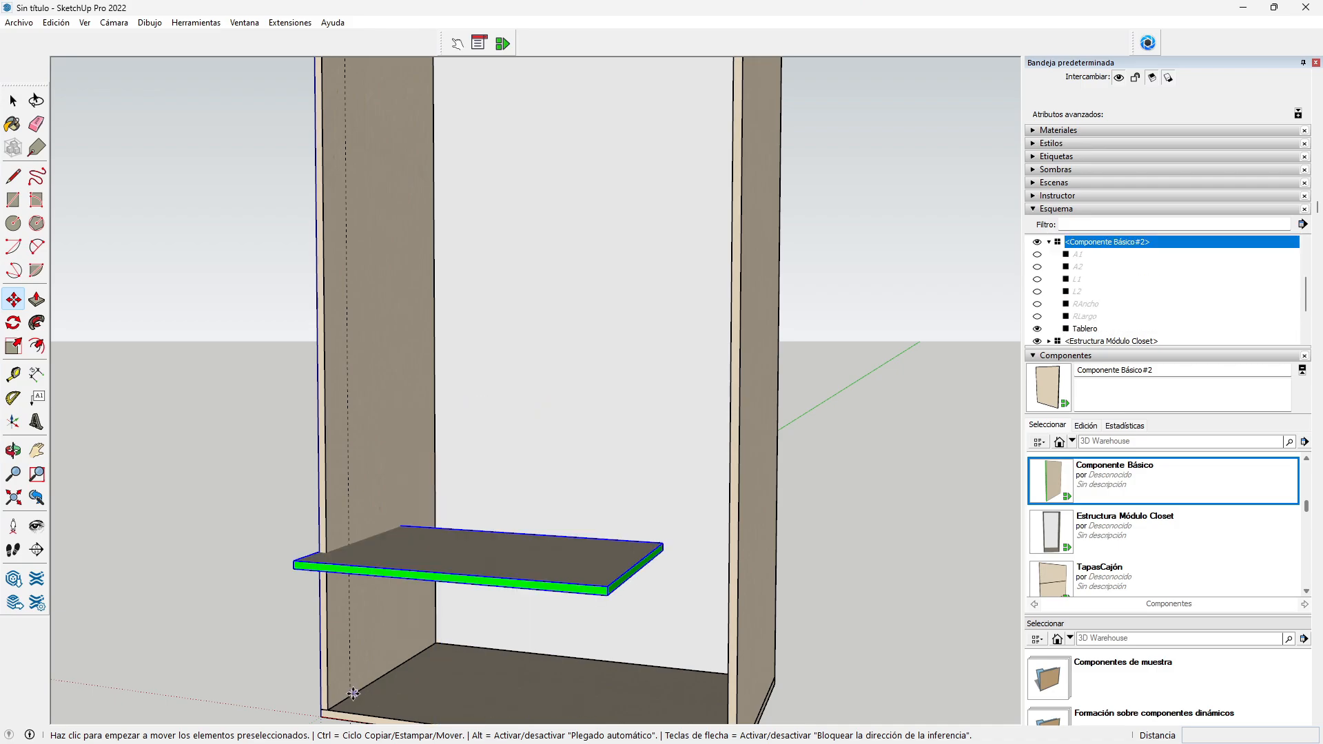
pyautogui.click(301, 562)
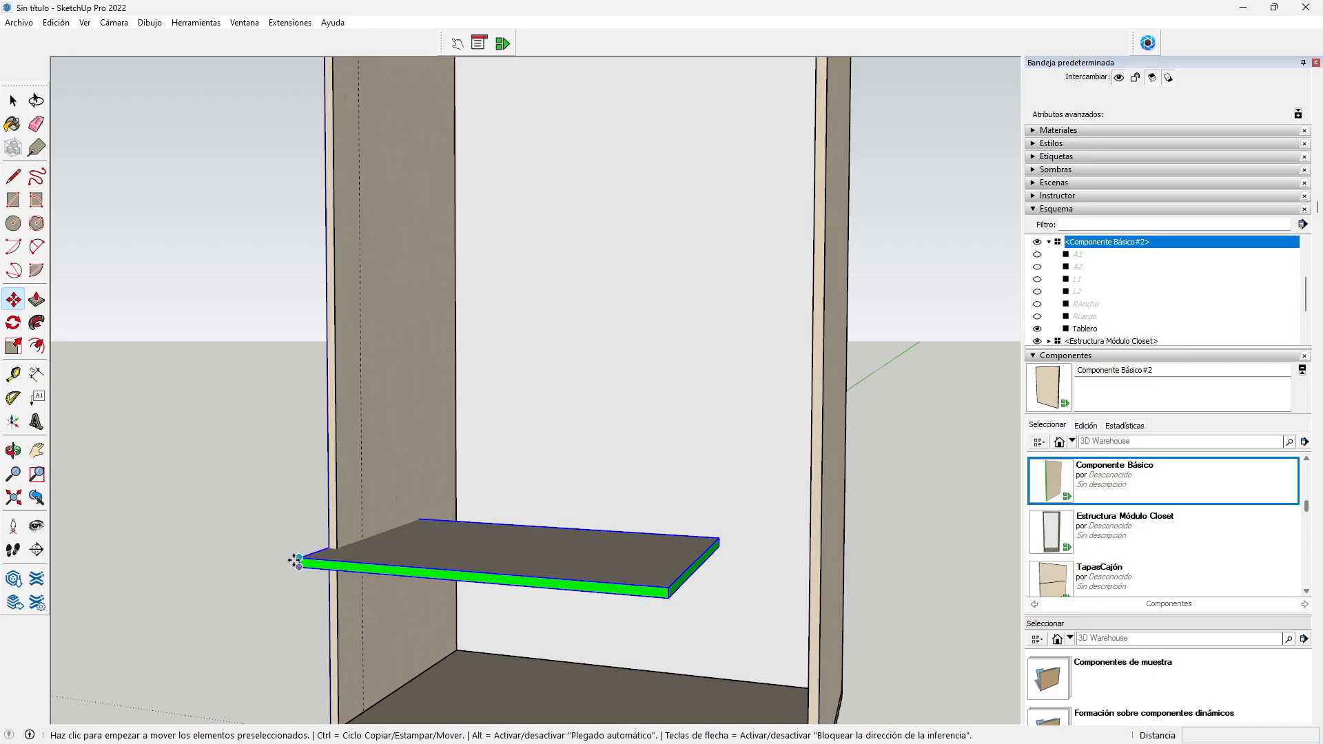
pyautogui.click(364, 535)
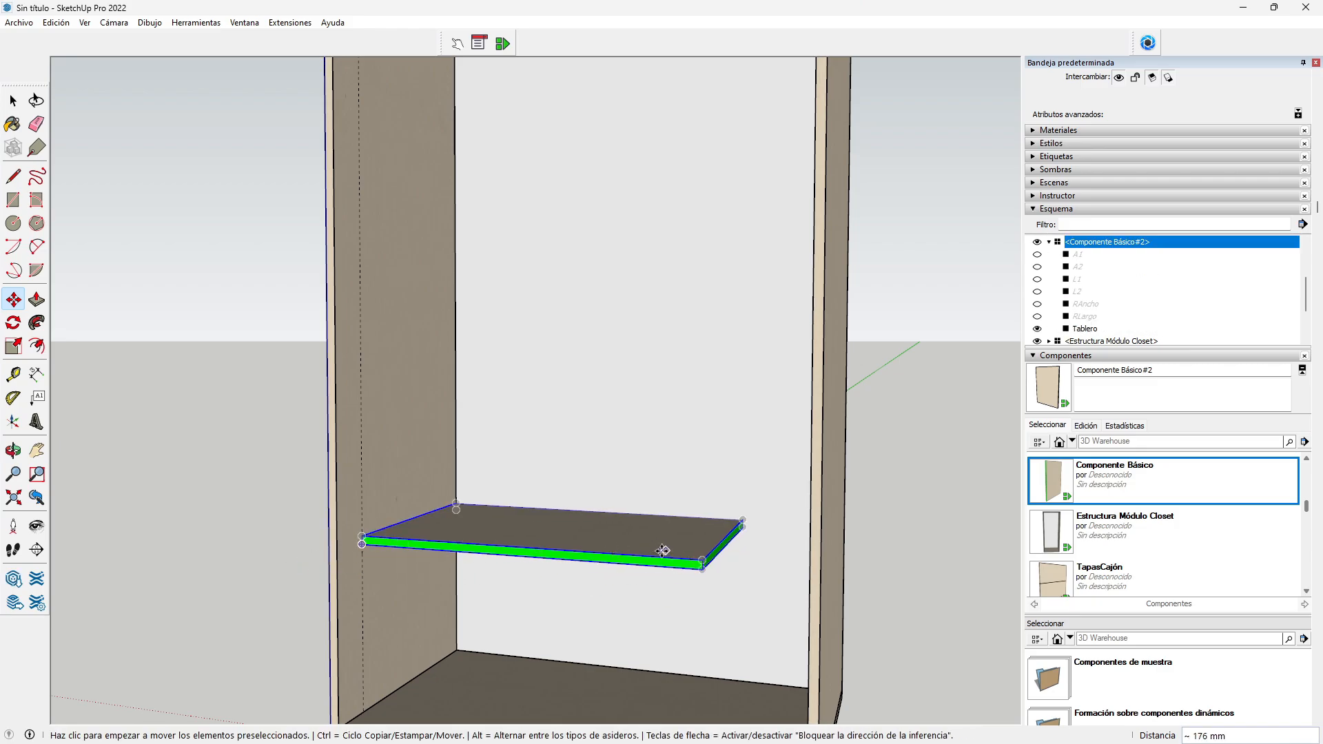
# Step: Scale the shelf's right end out to the right side panel
pyautogui.click(13, 346)
pyautogui.click(721, 540)
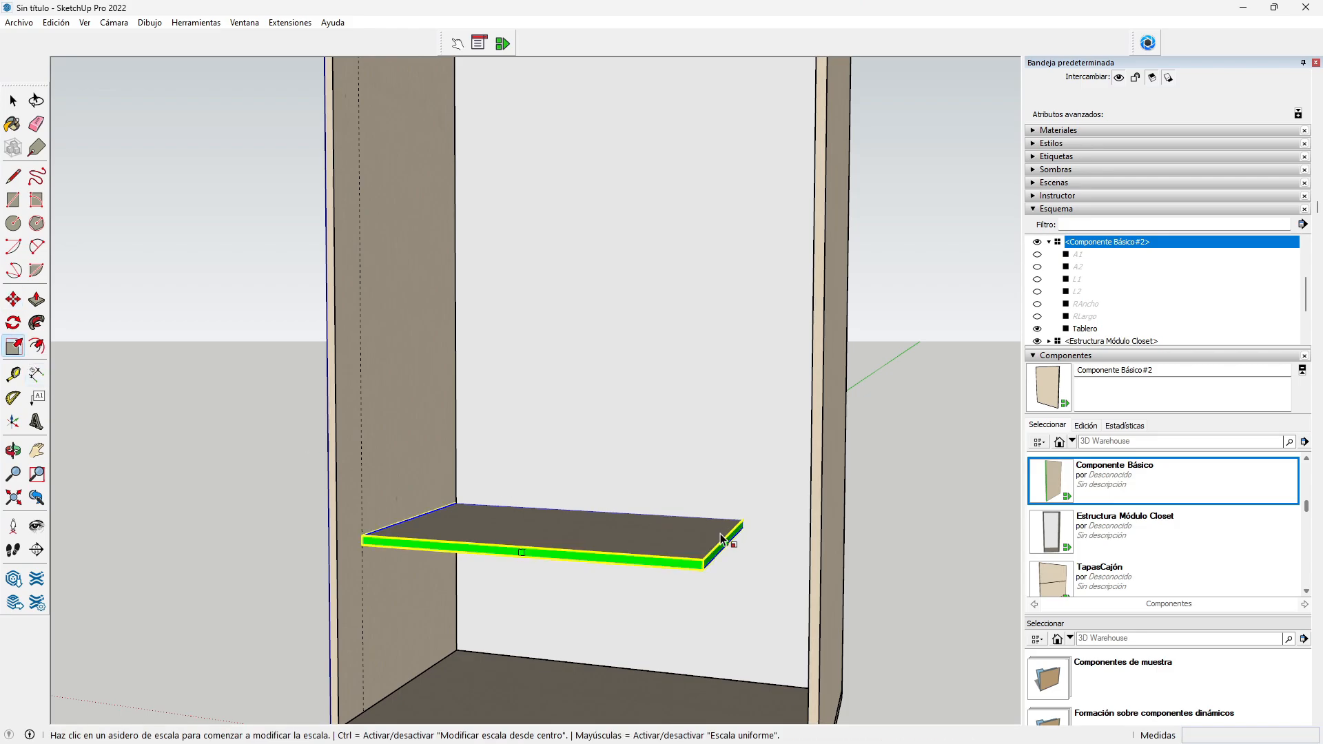
pyautogui.click(810, 505)
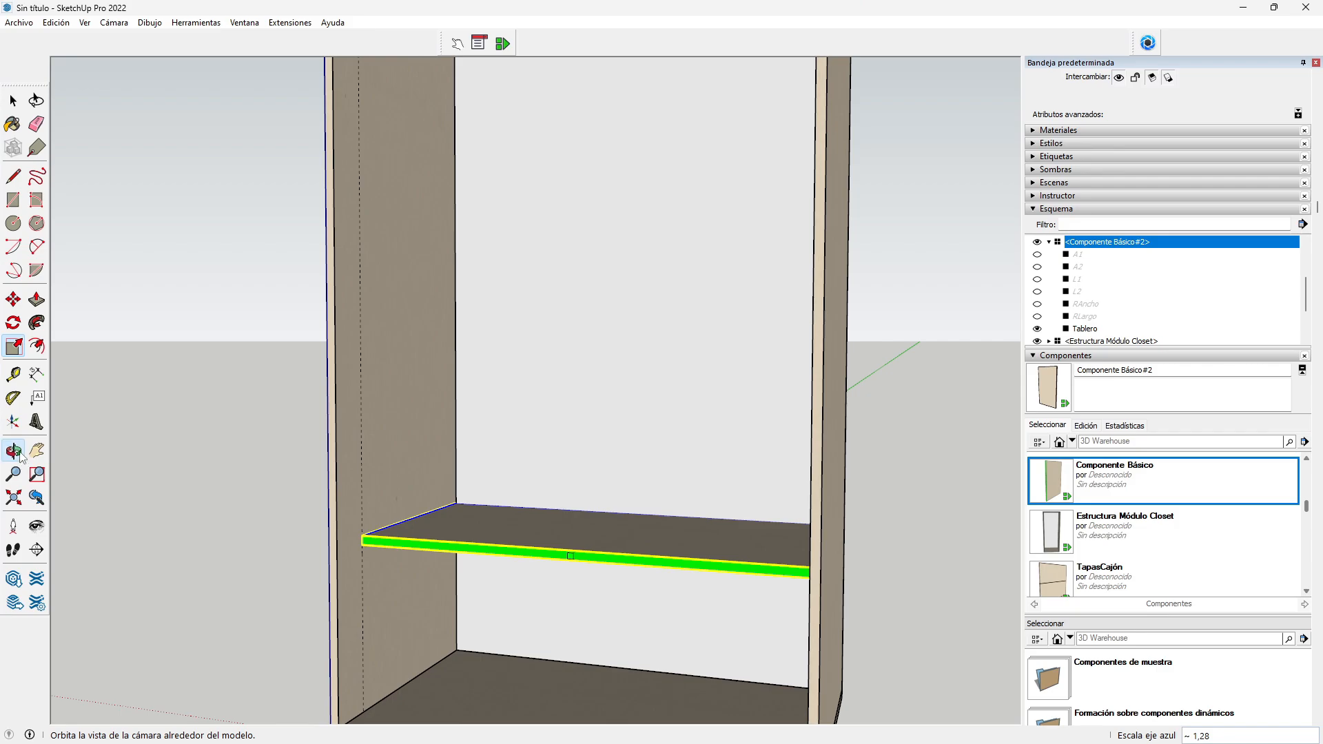
pyautogui.click(13, 452)
pyautogui.moveTo(600, 490); pyautogui.dragTo(464, 623)
pyautogui.scroll(3, 517, 455)
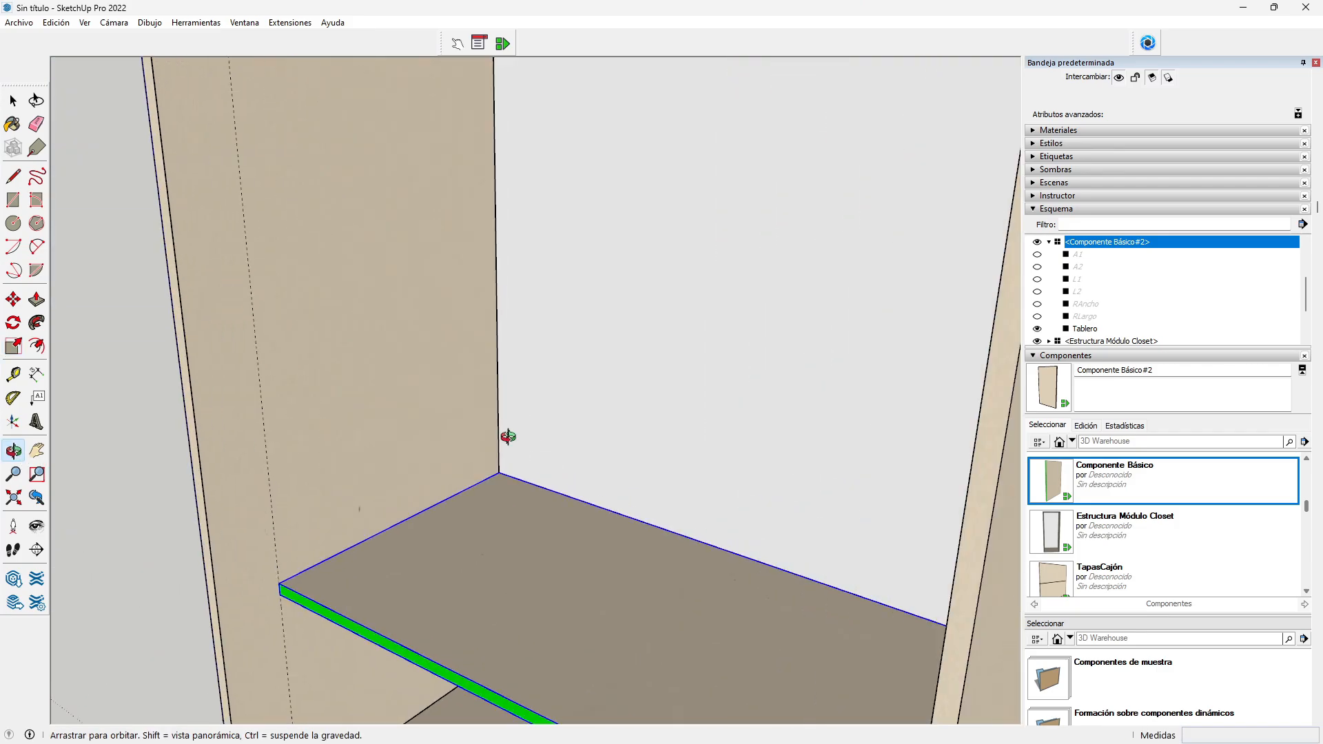
pyautogui.scroll(2, 533, 514)
pyautogui.scroll(-5, 509, 485)
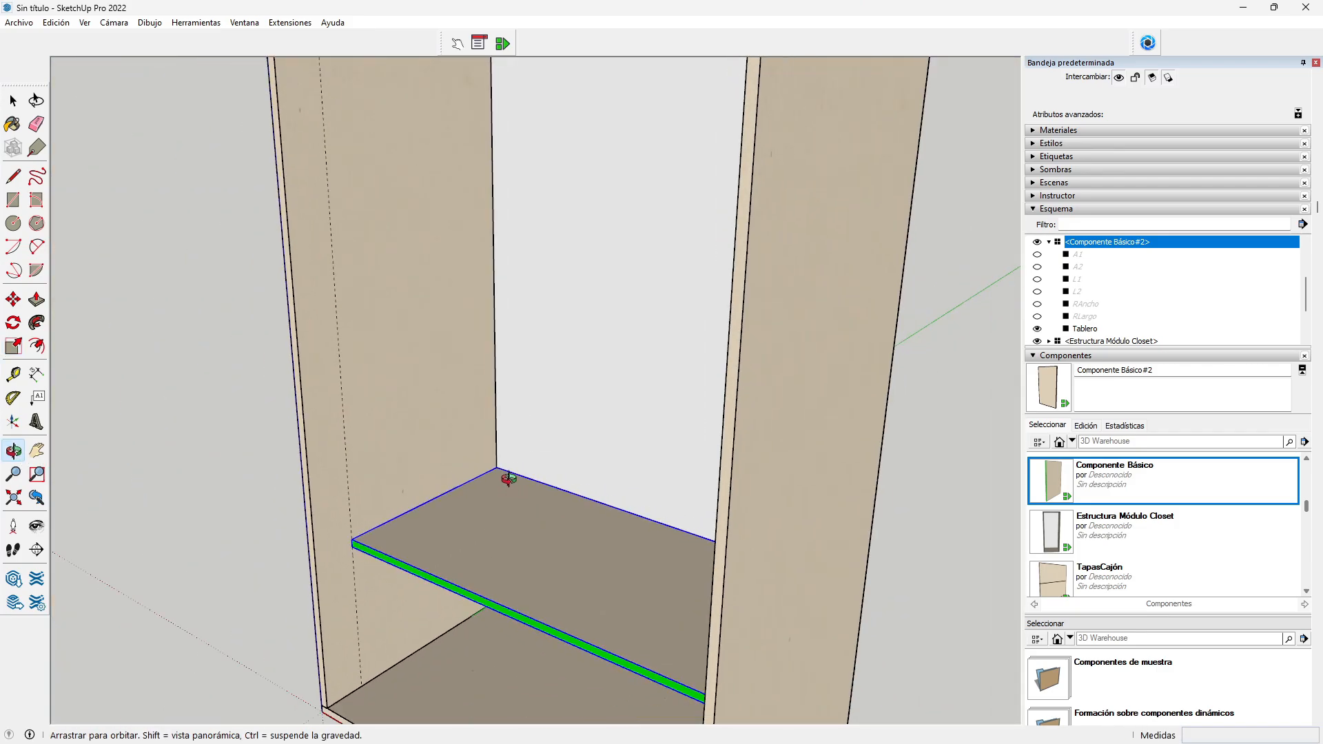
pyautogui.moveTo(508, 540); pyautogui.dragTo(721, 493)
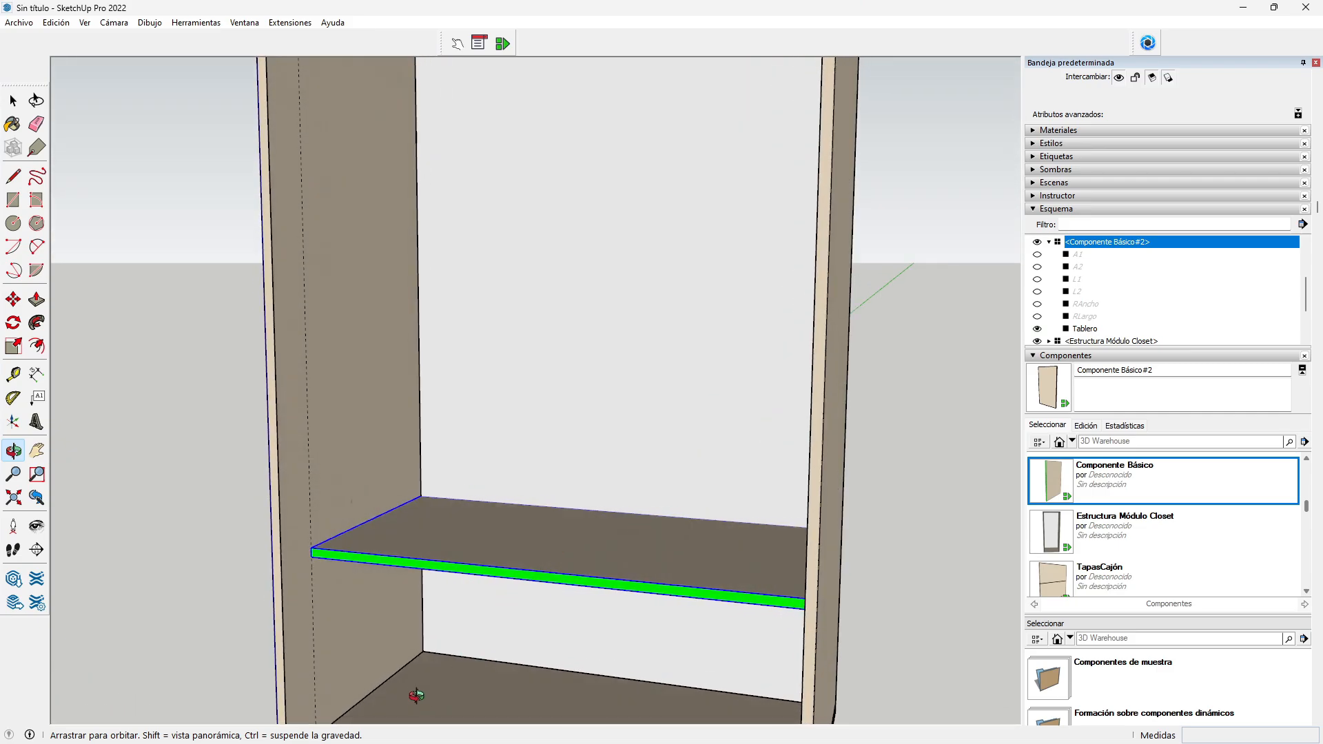
# Step: Add a guide 750 mm above the floor edge
pyautogui.click(13, 374)
pyautogui.click(366, 696)
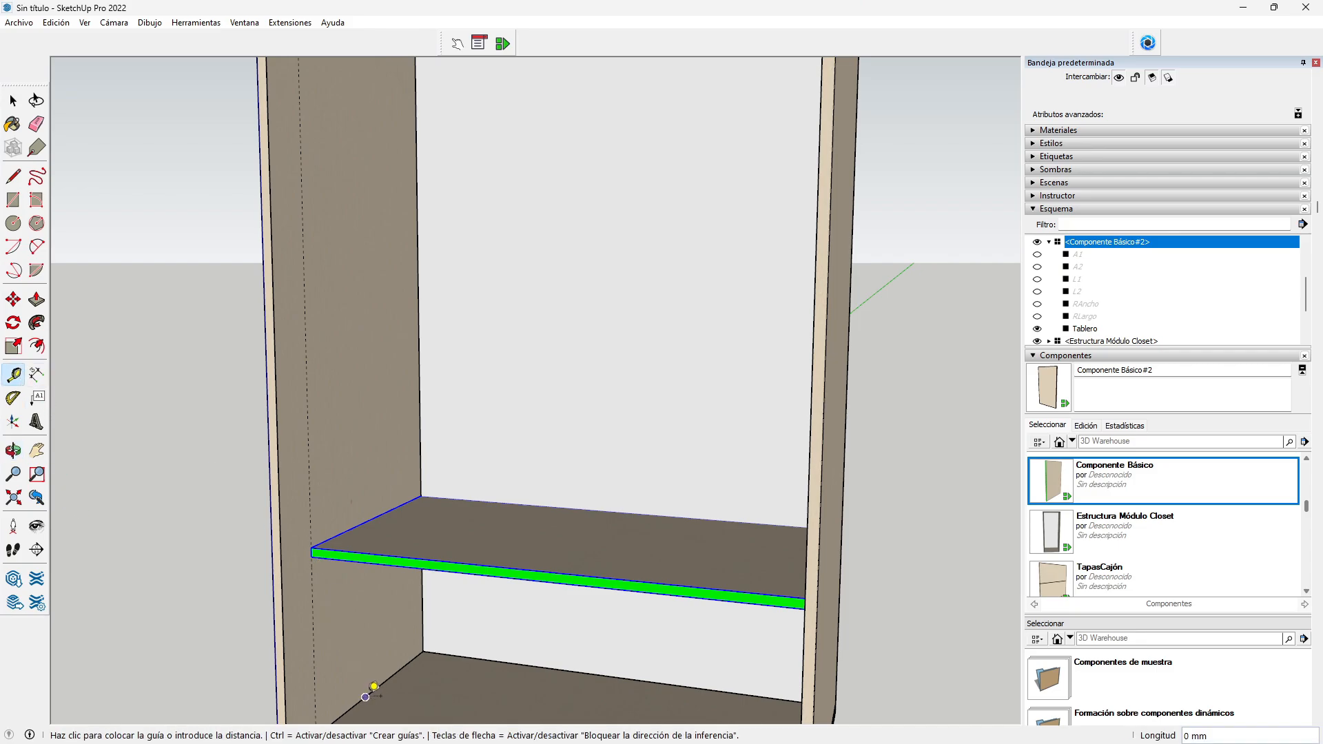
pyautogui.click(351, 445)
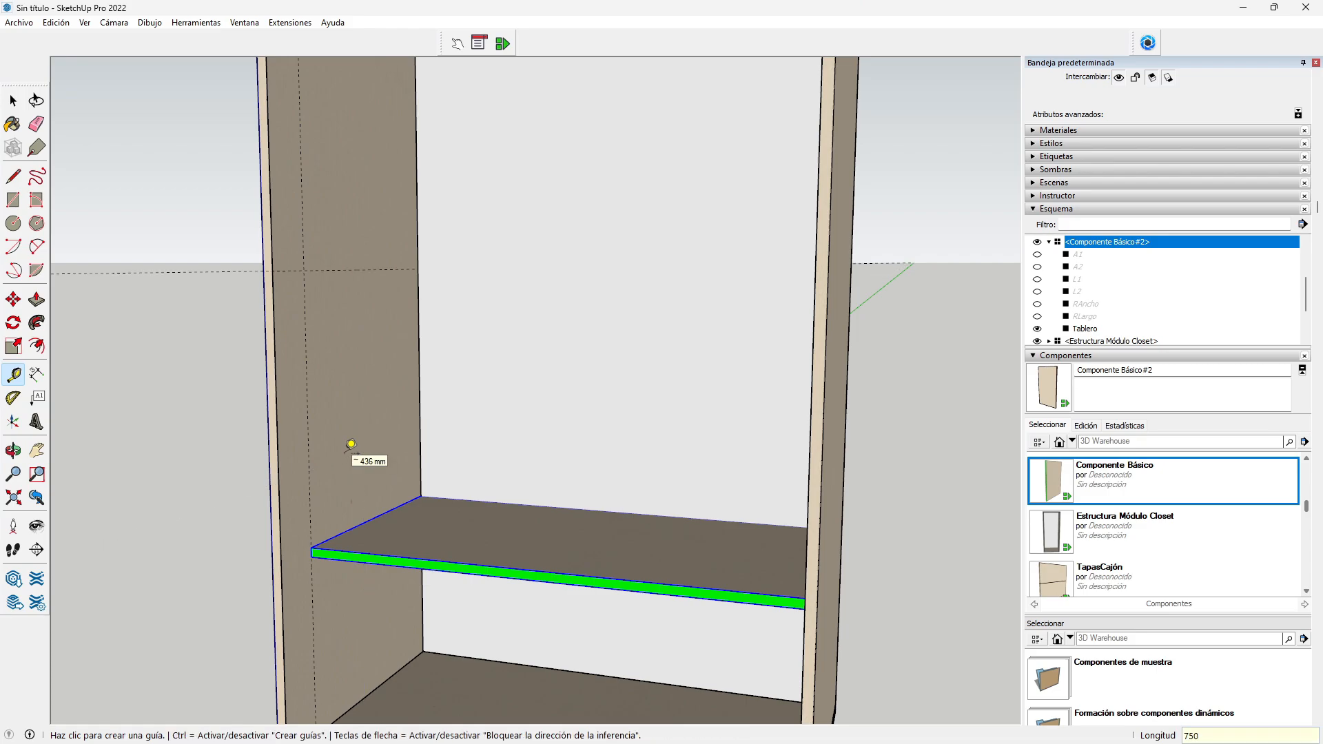
# Step: Move the shelf up about 437 mm inside the cabinet
pyautogui.press('m')
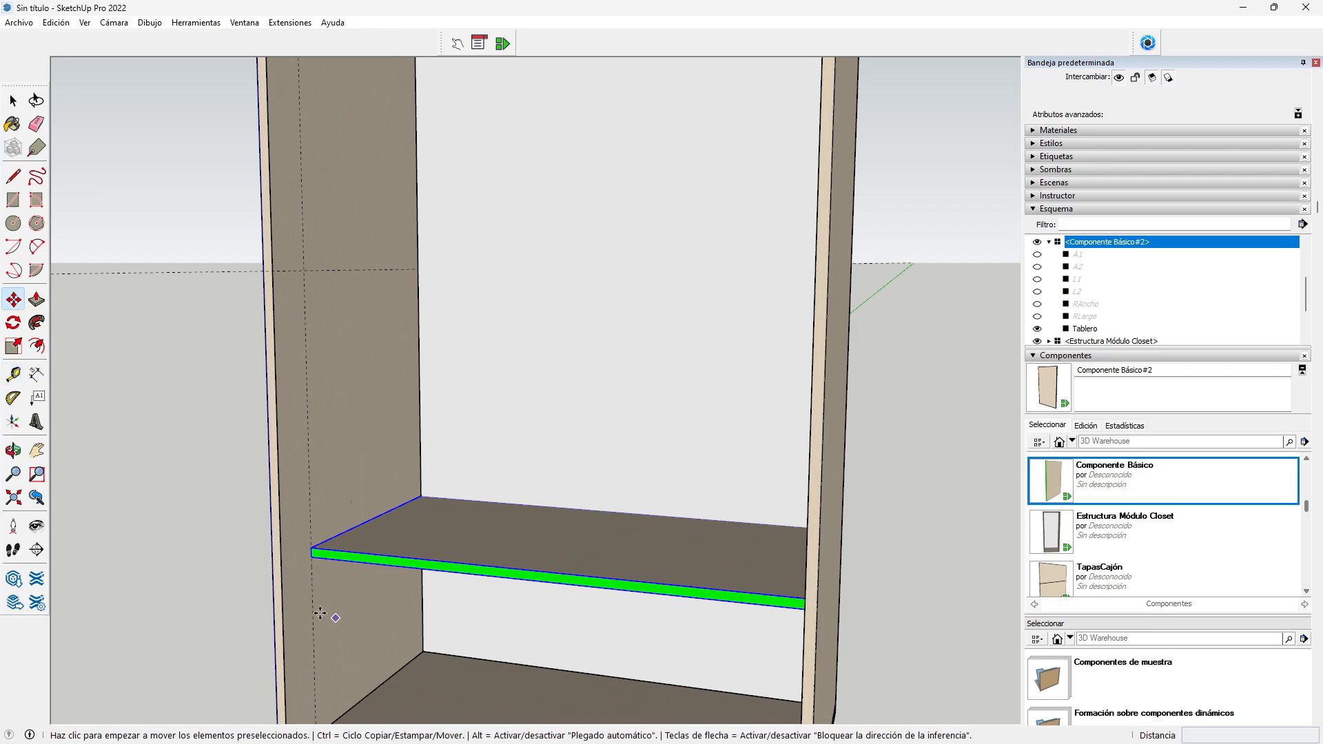
pyautogui.click(311, 549)
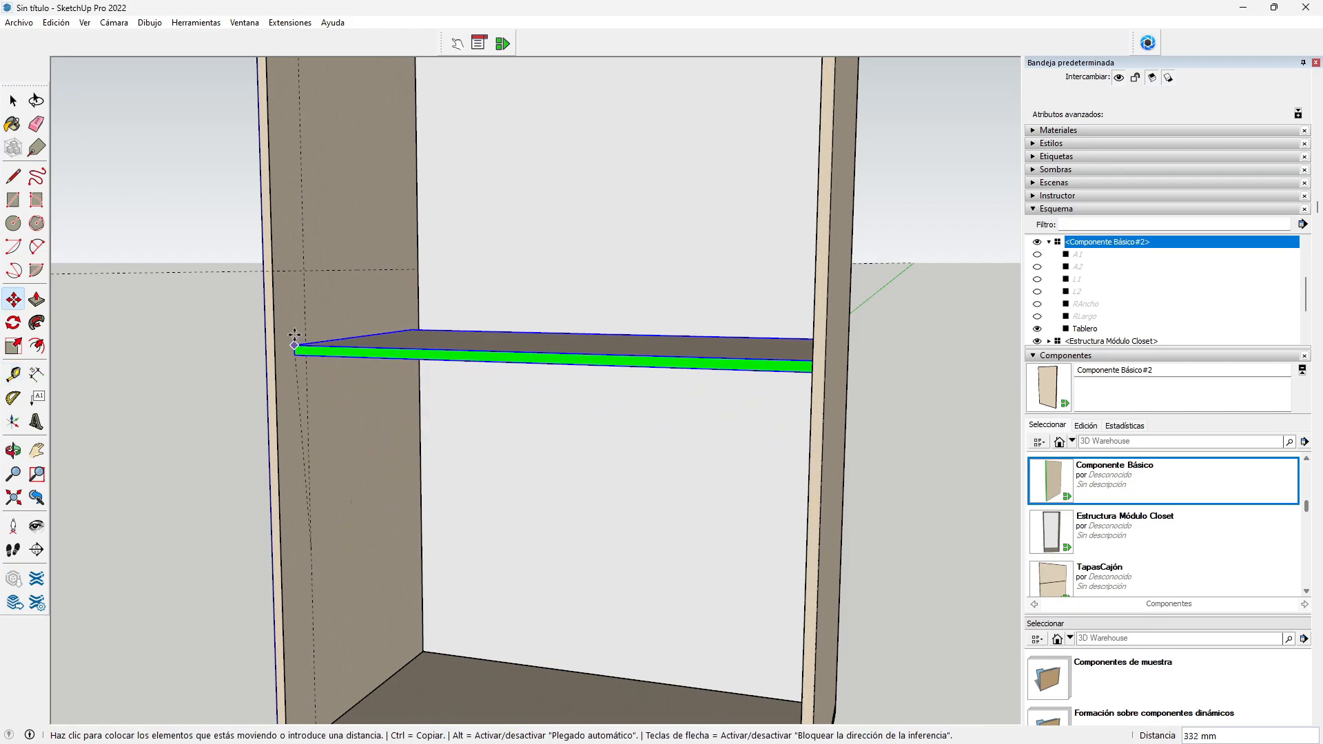
pyautogui.click(305, 274)
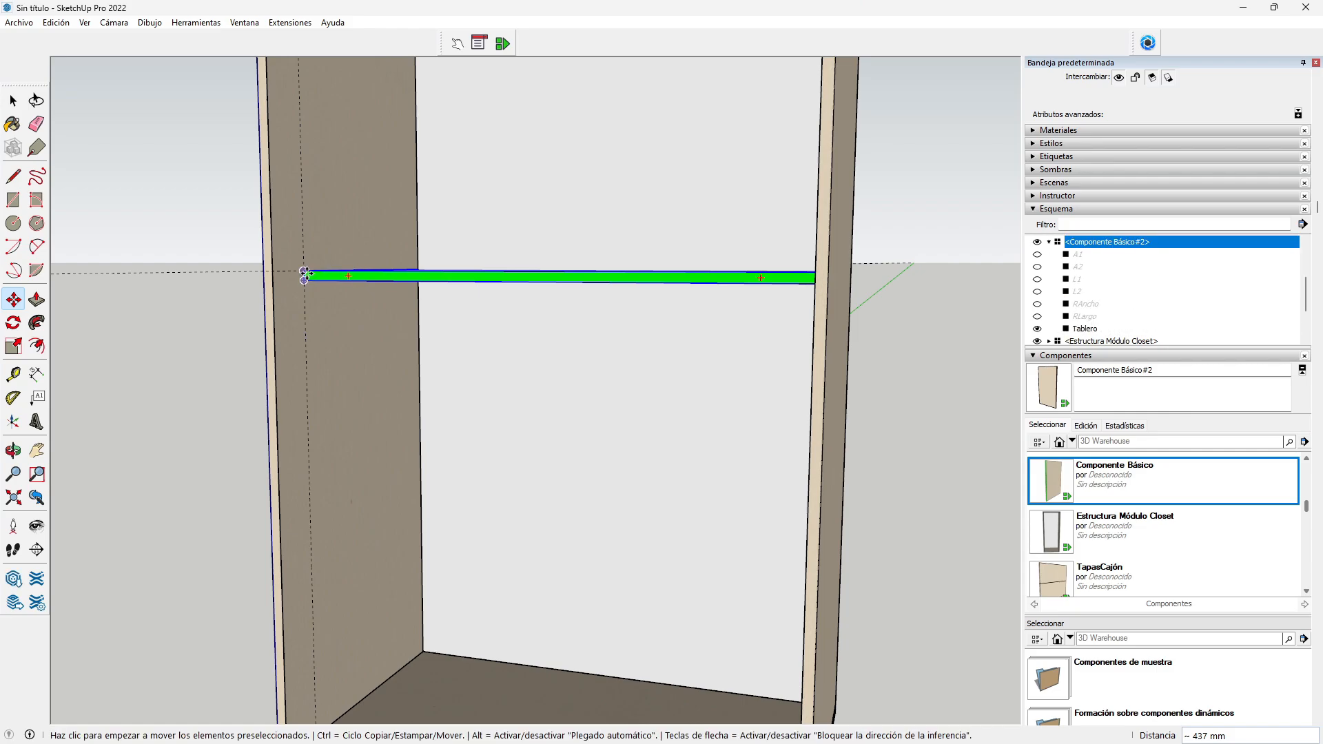
pyautogui.click(12, 452)
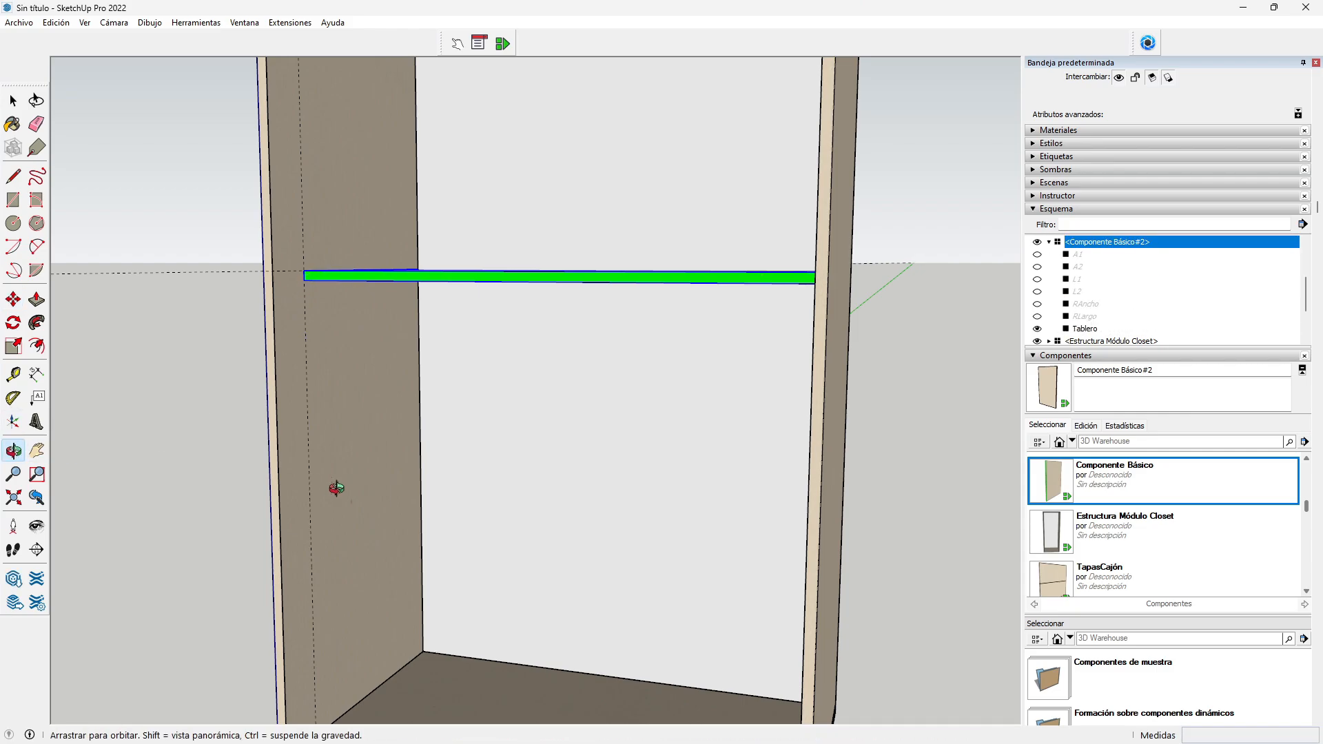
pyautogui.moveTo(334, 480); pyautogui.dragTo(418, 467)
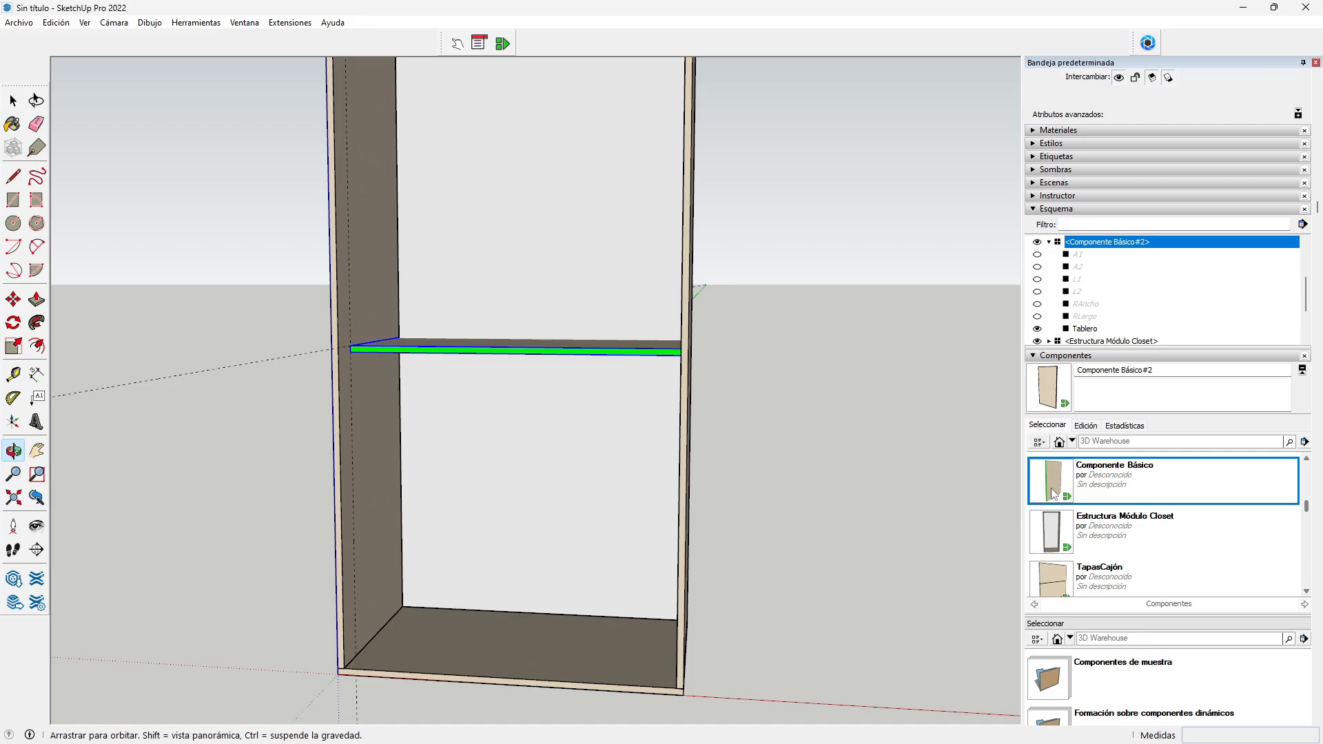
# Step: Place a Componente Básico panel in the lower bay and set its ANCHO to 50 mm
pyautogui.moveTo(1051, 488); pyautogui.dragTo(362, 647)
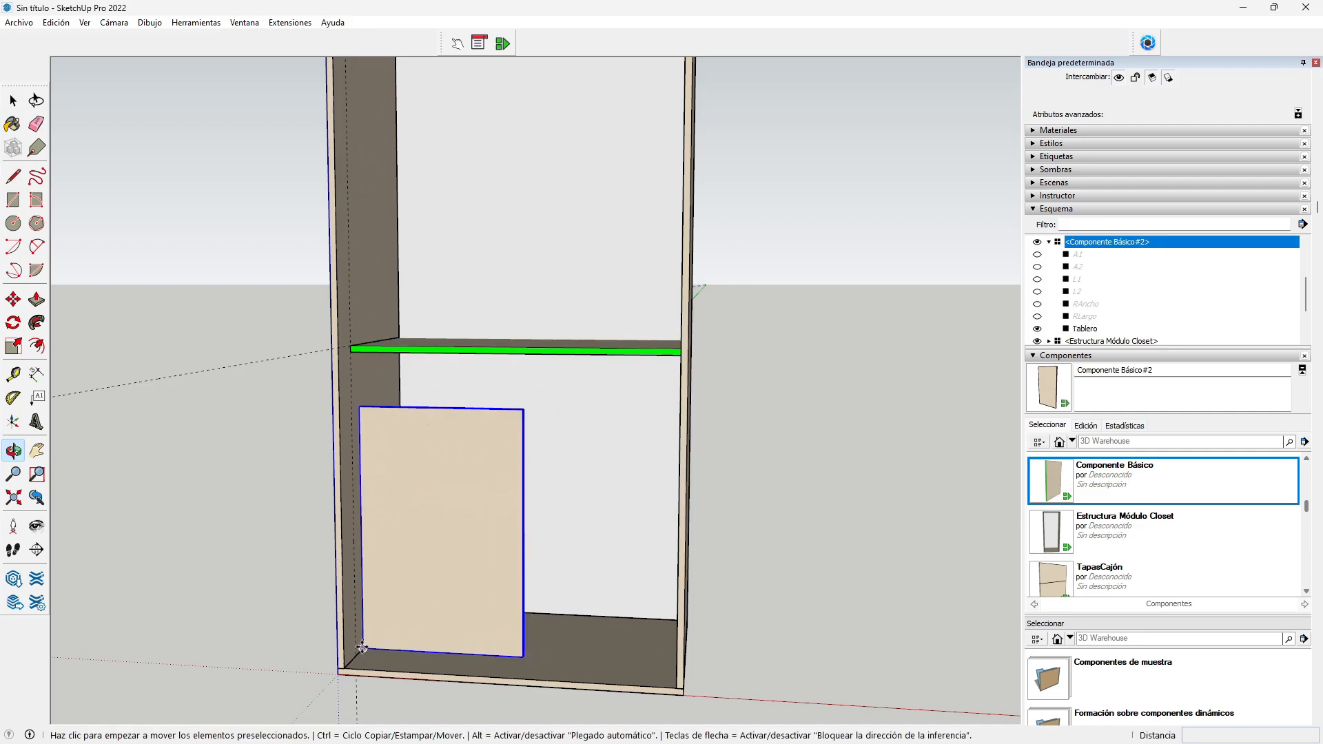
pyautogui.click(479, 43)
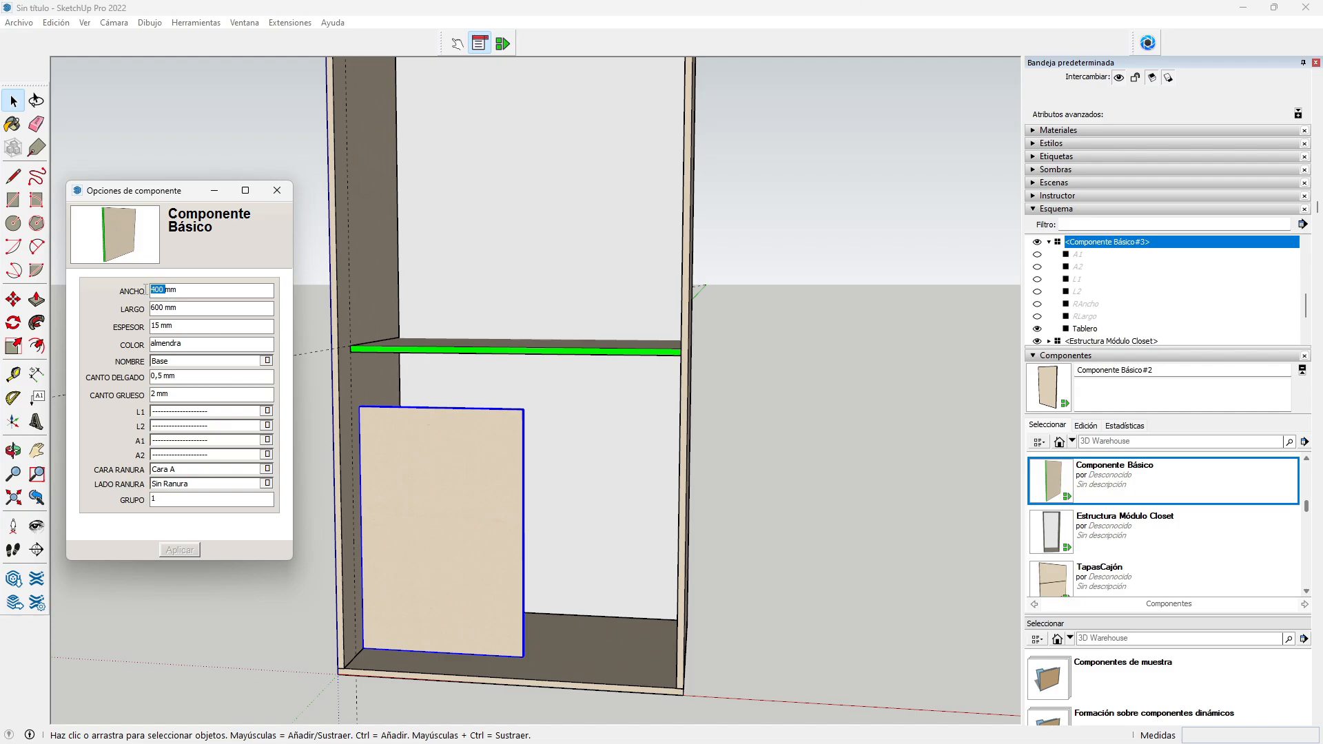
pyautogui.write('5')
pyautogui.click(179, 551)
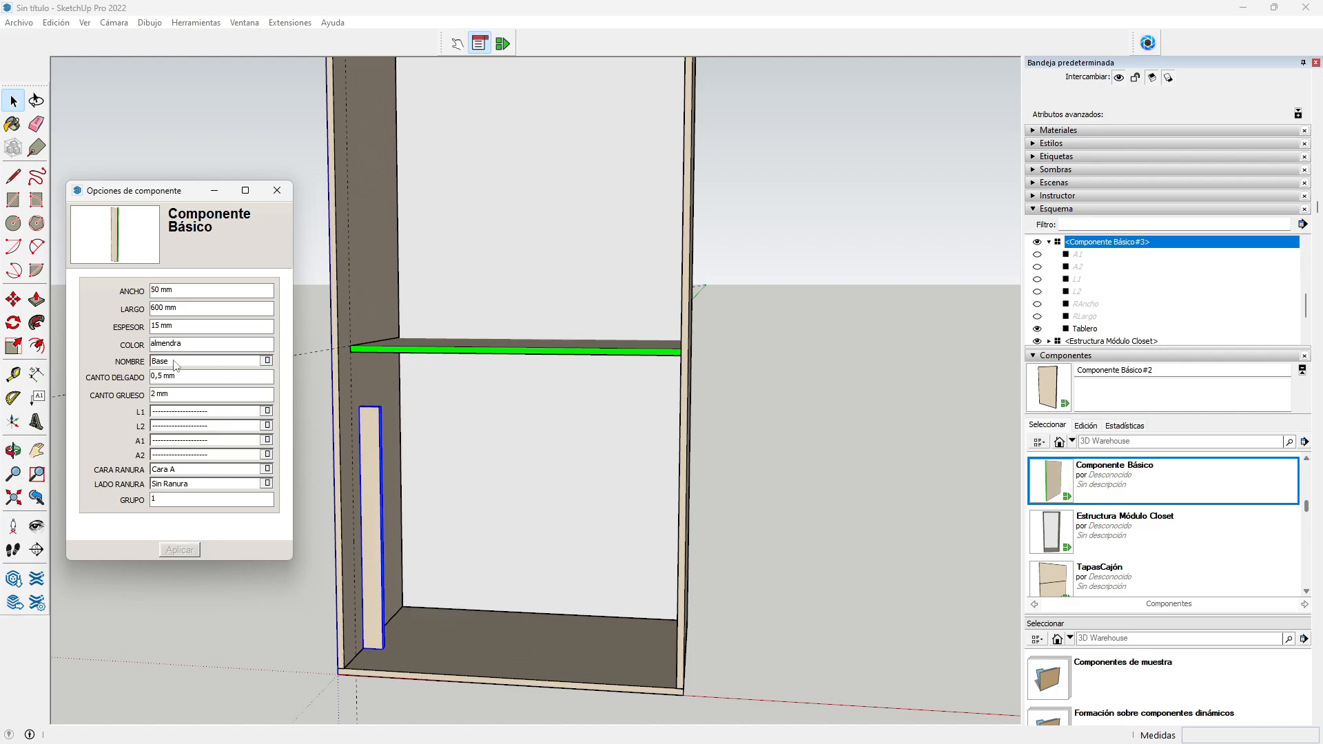
pyautogui.click(277, 191)
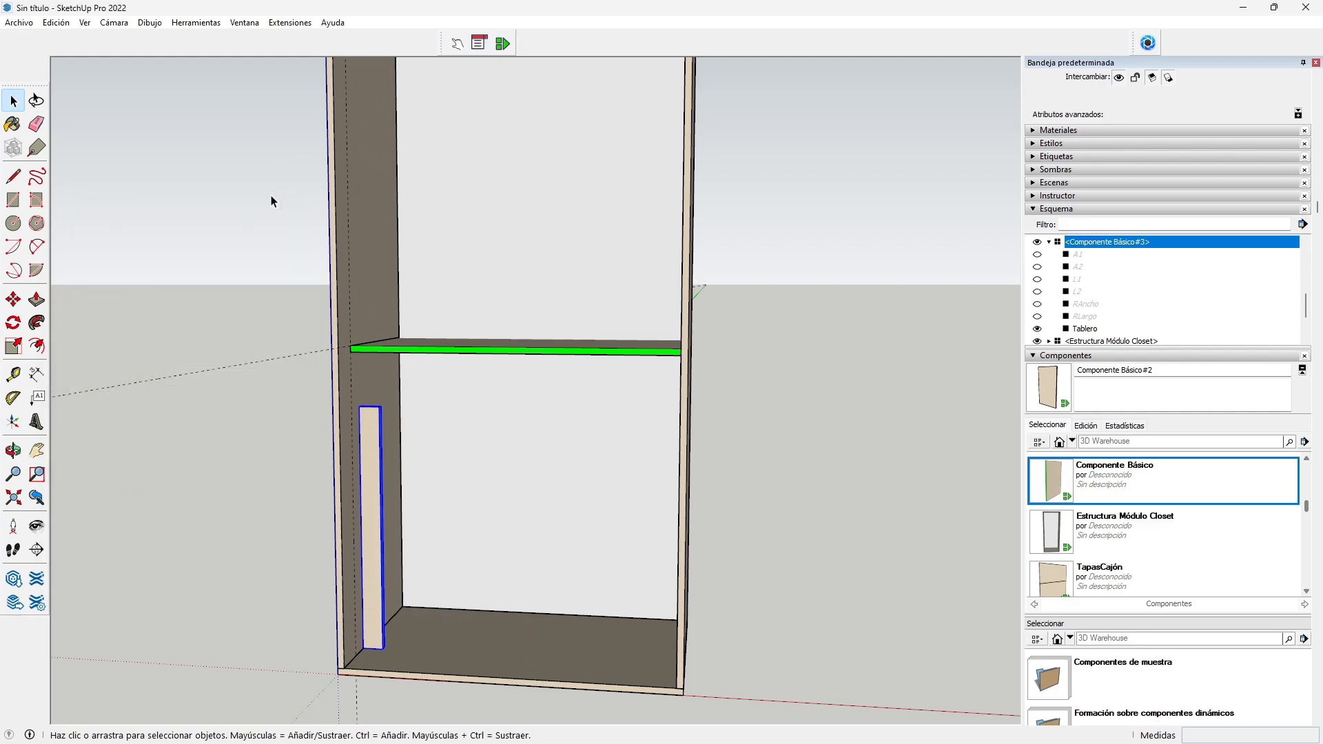
# Step: Pick up the 50 mm board by its bottom corner to reposition it
pyautogui.click(14, 346)
pyautogui.scroll(4, 336, 679)
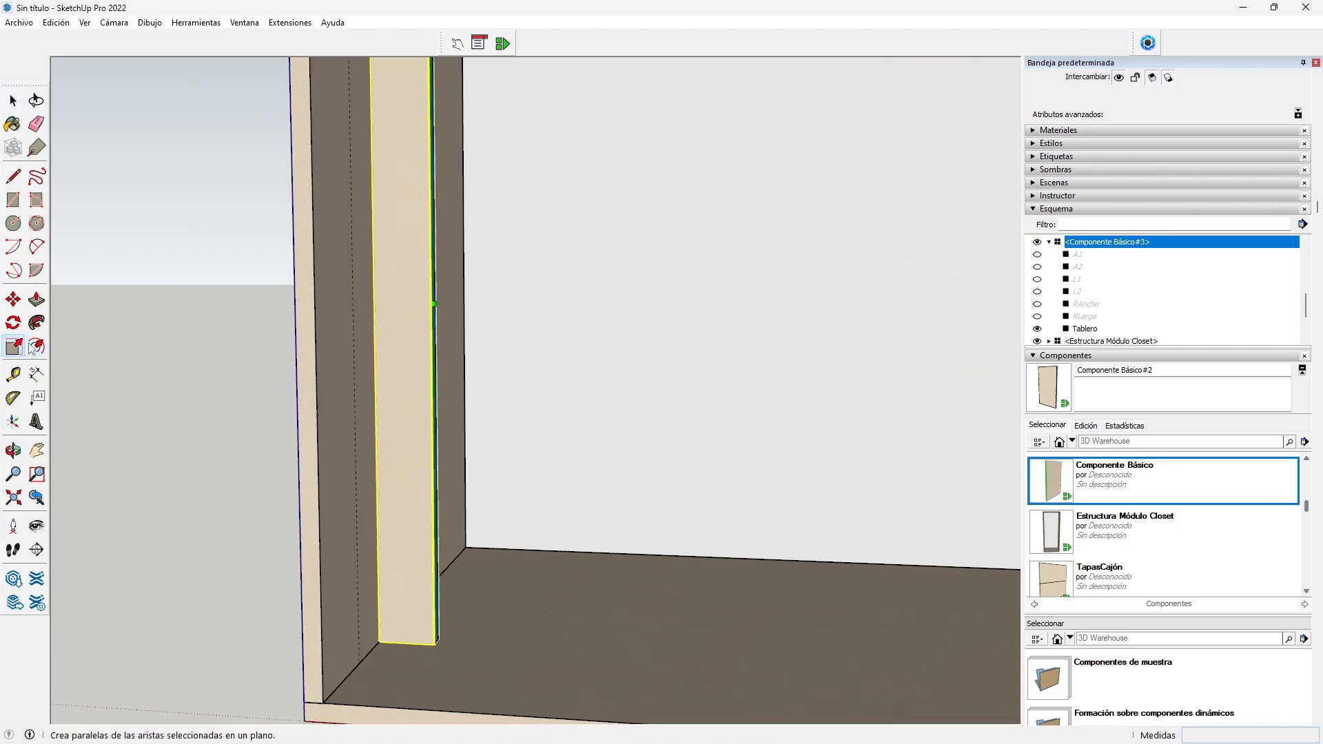
pyautogui.press('m')
pyautogui.click(386, 648)
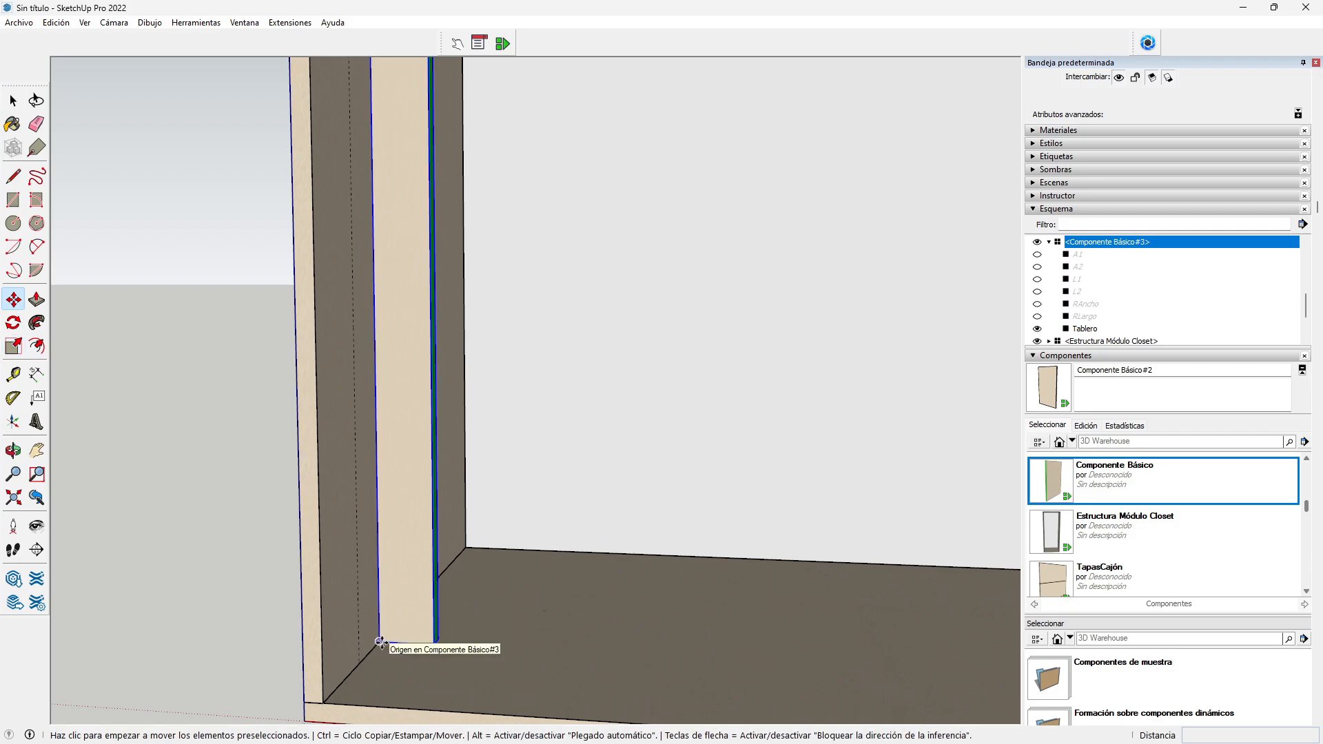
# Step: Set the 50 mm board against the left side panel and stretch its top to the shelf
pyautogui.click(360, 661)
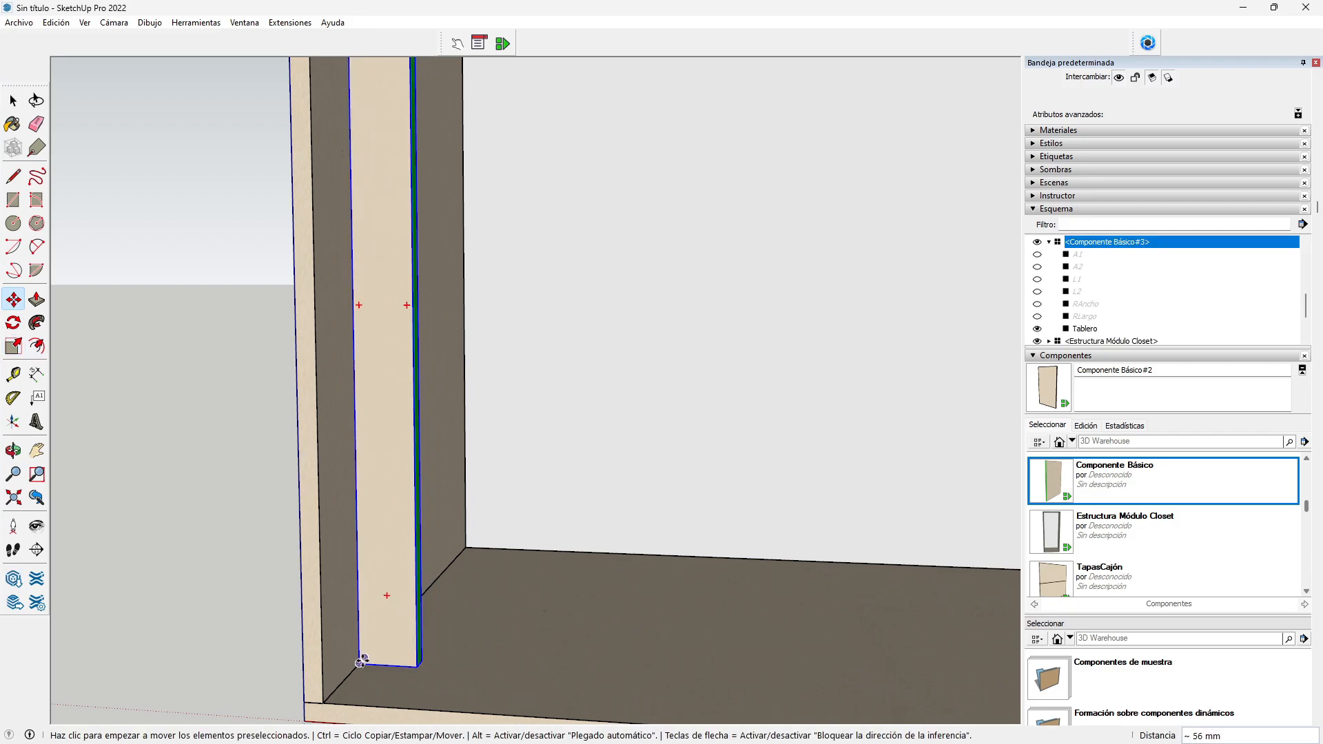
pyautogui.scroll(-4, 360, 662)
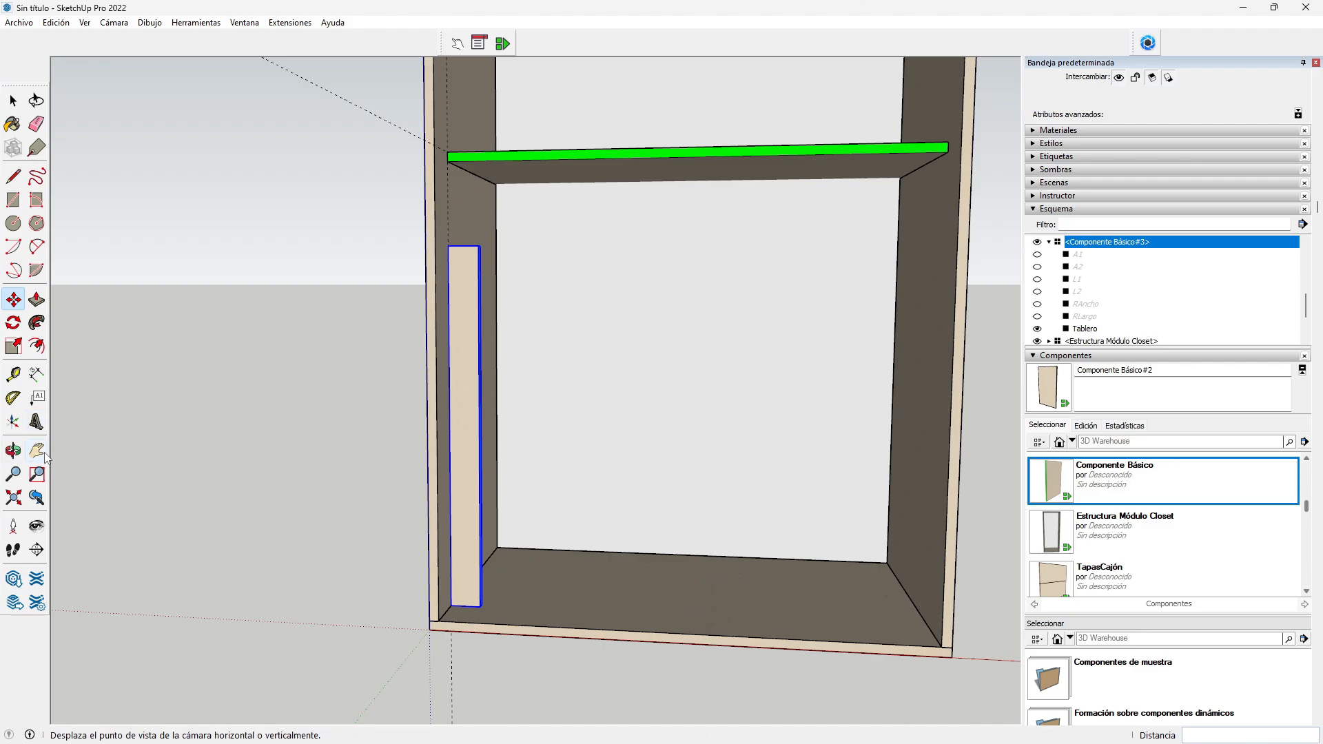
pyautogui.click(43, 458)
pyautogui.moveTo(447, 298); pyautogui.dragTo(359, 511)
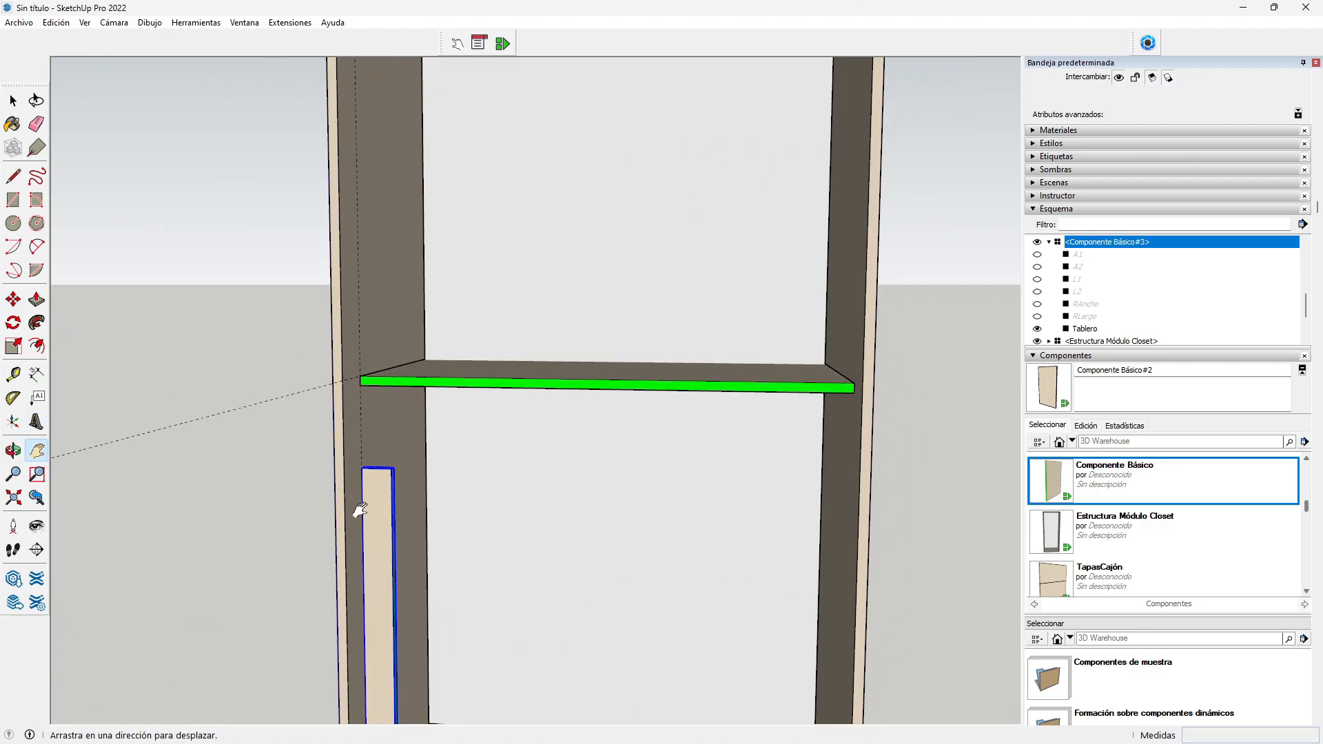
pyautogui.scroll(3, 358, 458)
pyautogui.scroll(3, 358, 459)
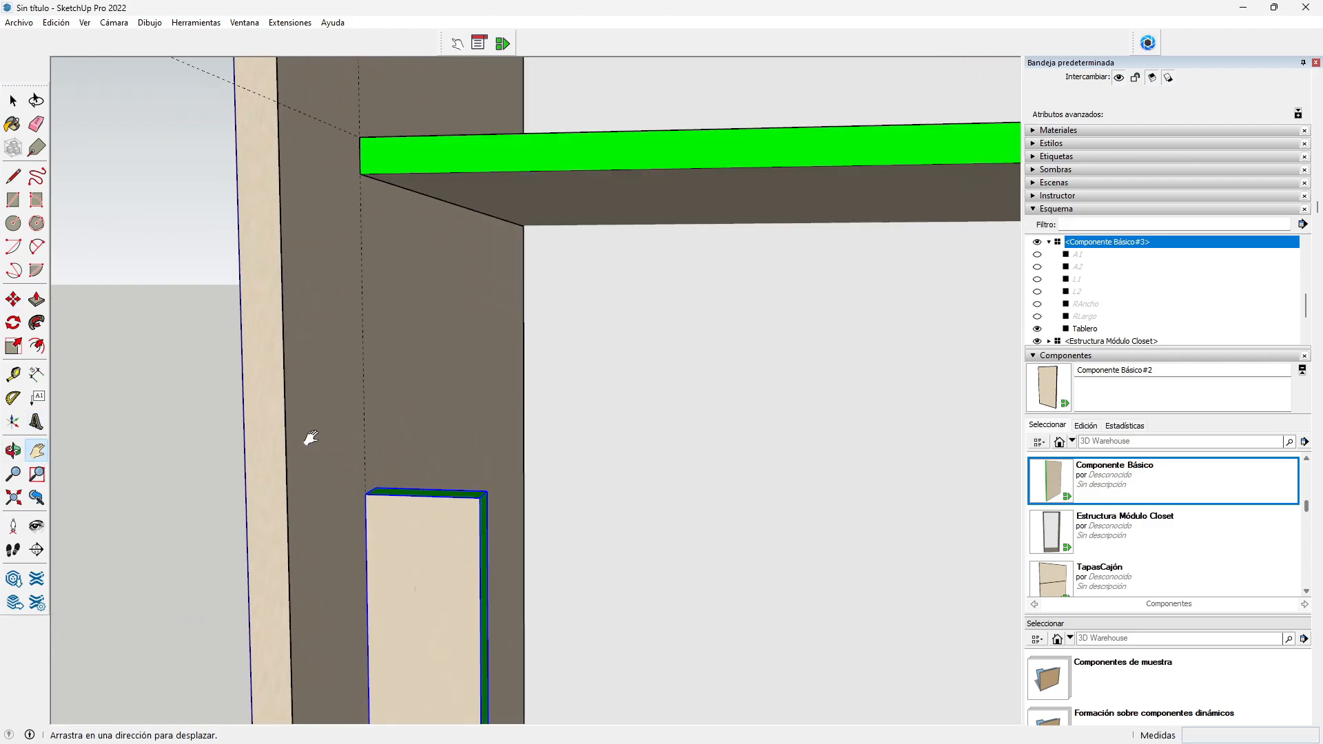
pyautogui.click(13, 346)
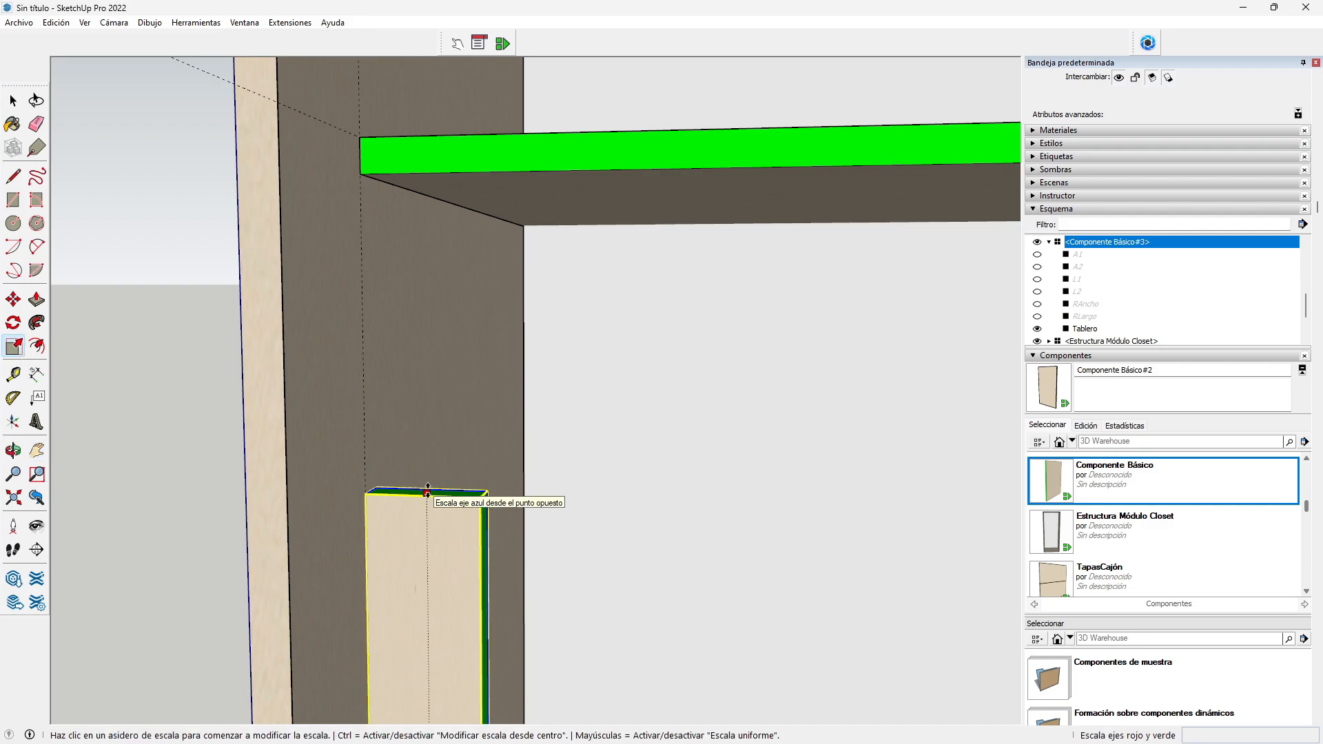
pyautogui.moveTo(427, 490); pyautogui.dragTo(364, 177)
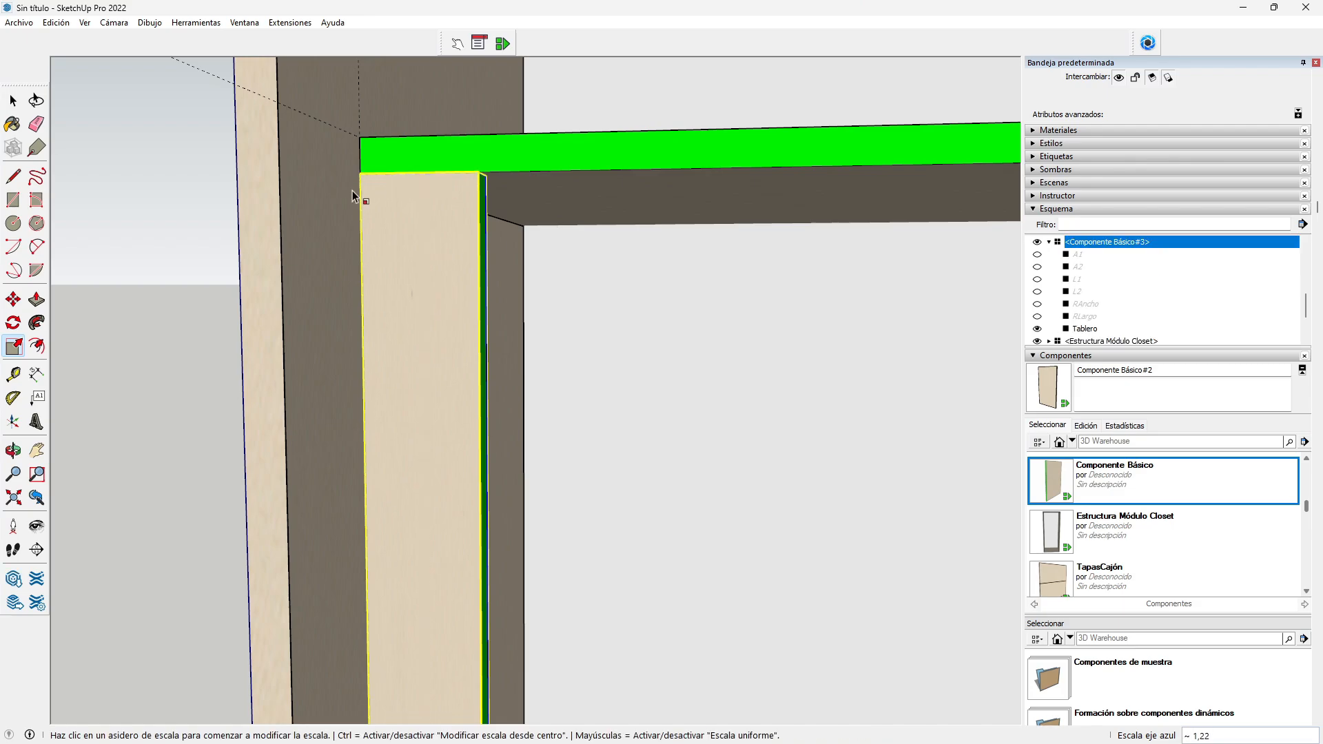
pyautogui.scroll(-3, 358, 322)
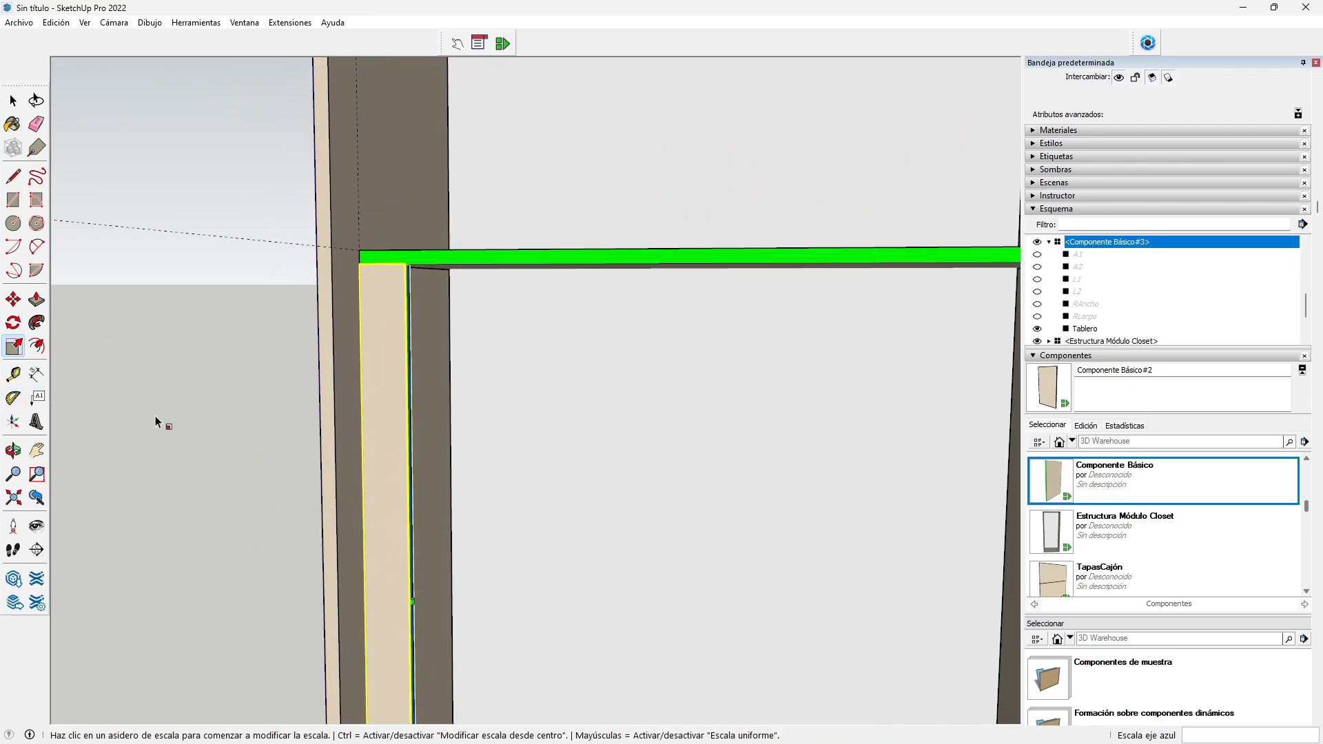
pyautogui.scroll(-2, 341, 363)
pyautogui.scroll(-2, 341, 364)
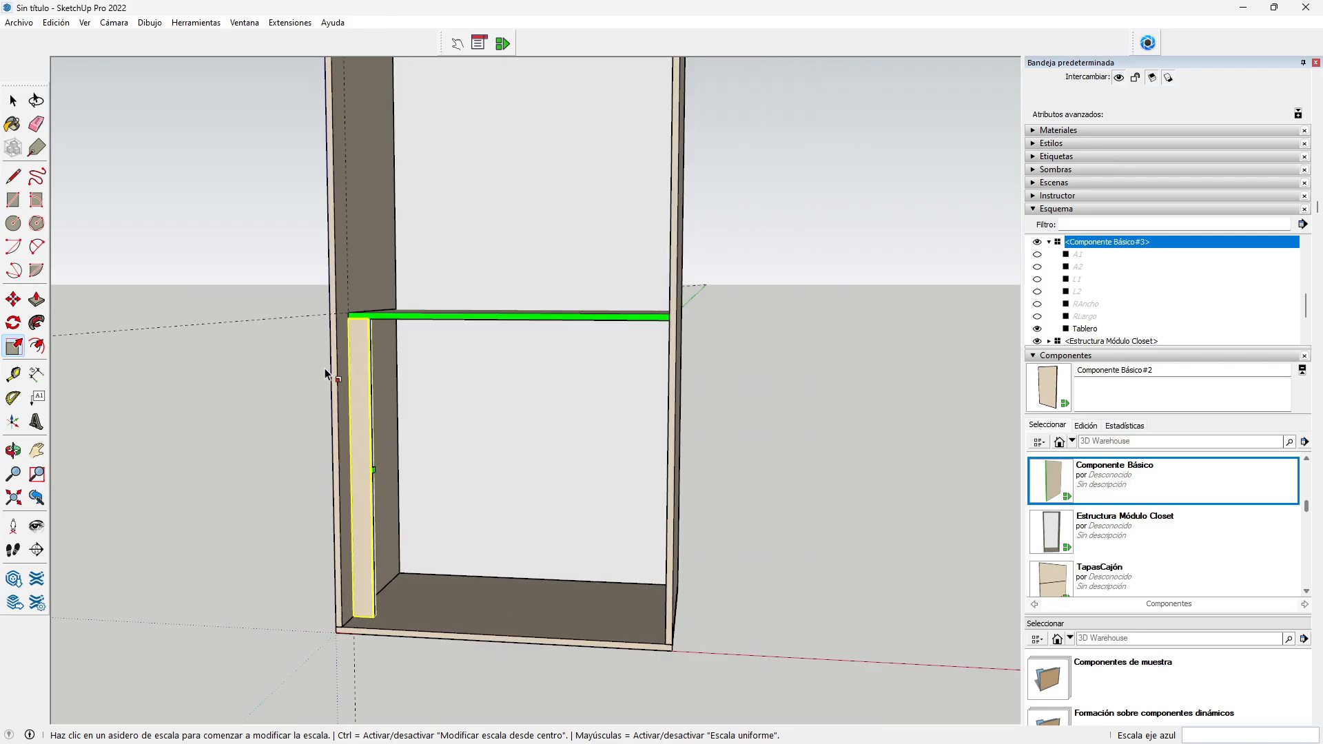
# Step: Copy the 50 mm upright to stand against the right side panel
pyautogui.click(13, 450)
pyautogui.moveTo(238, 426); pyautogui.dragTo(369, 517)
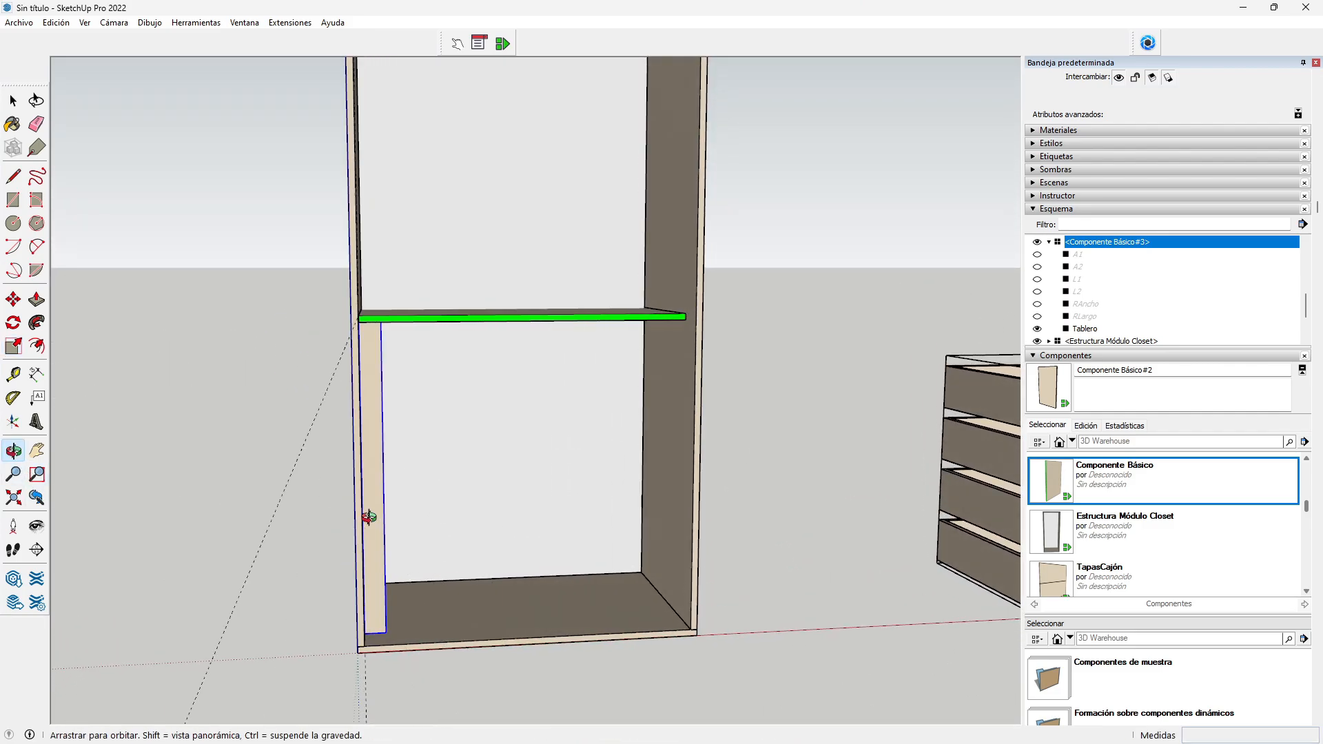
pyautogui.press('m')
pyautogui.press('ctrl')
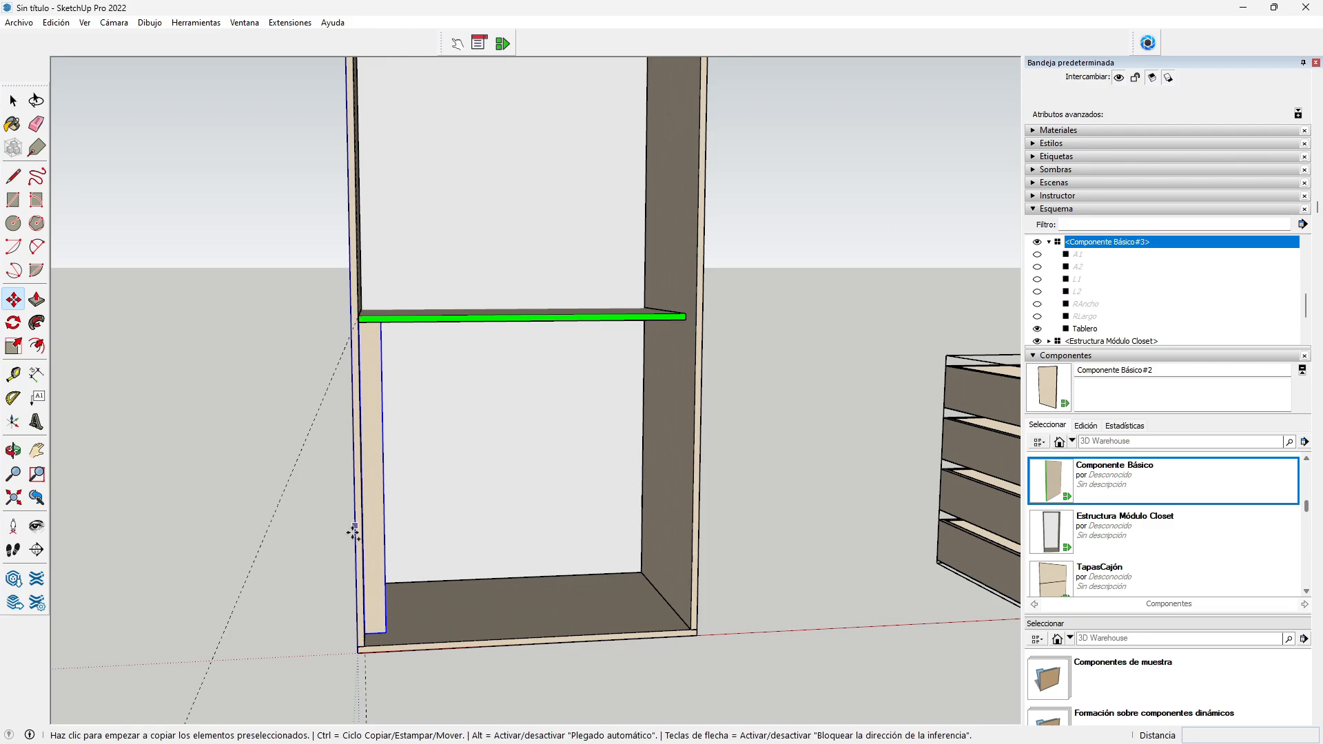
pyautogui.click(386, 632)
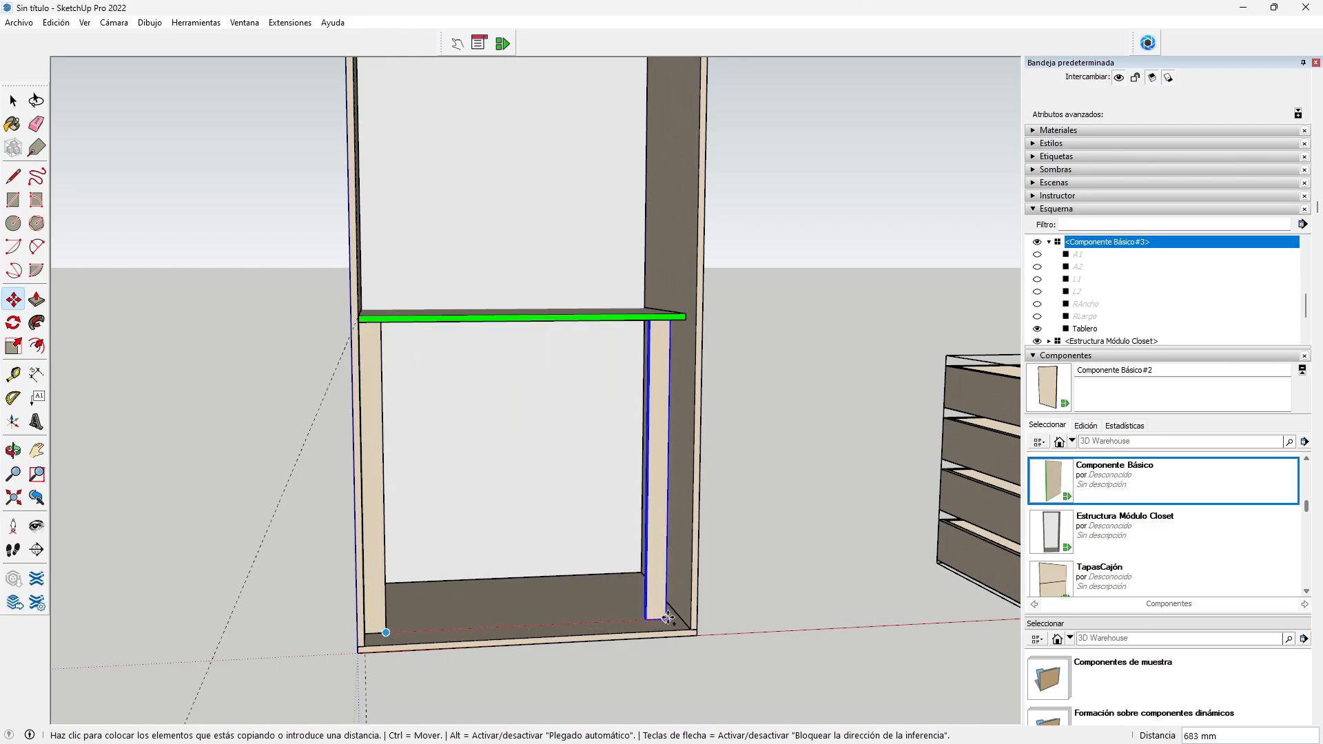
pyautogui.click(683, 619)
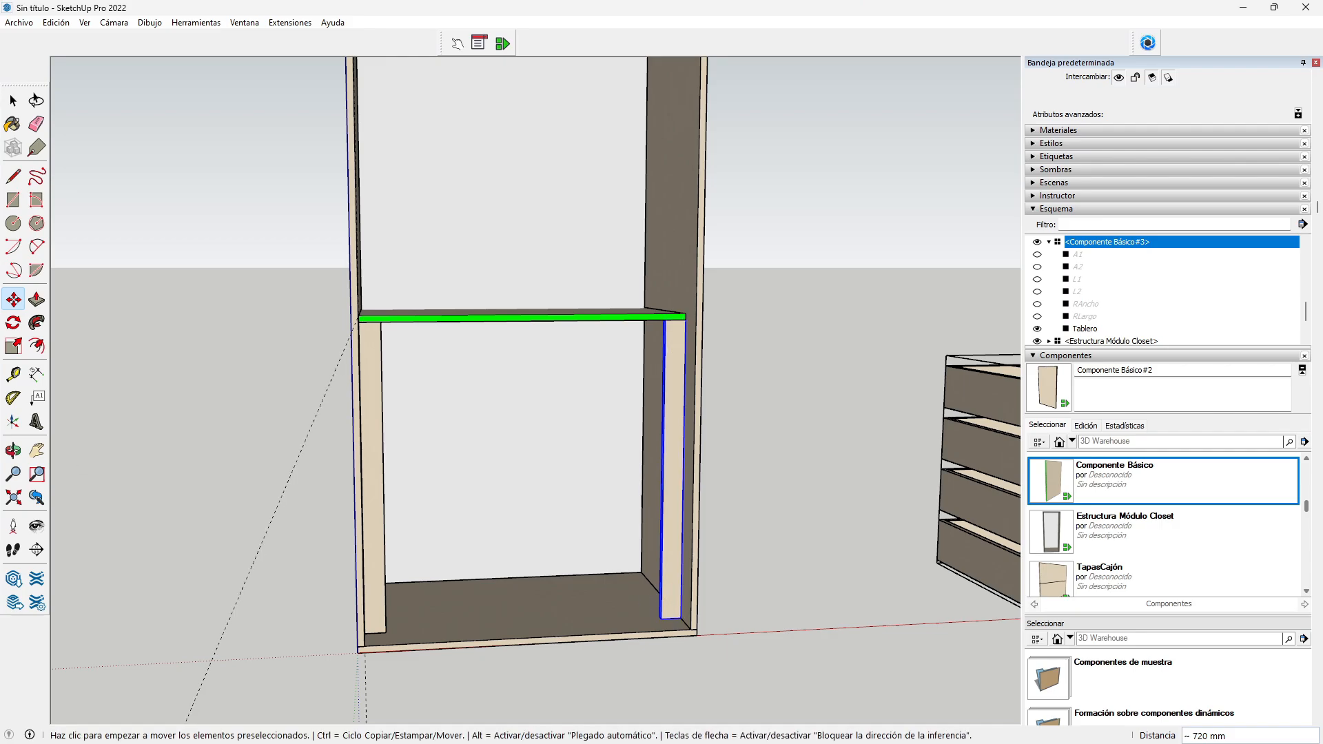
pyautogui.click(13, 450)
pyautogui.moveTo(340, 490); pyautogui.dragTo(268, 461)
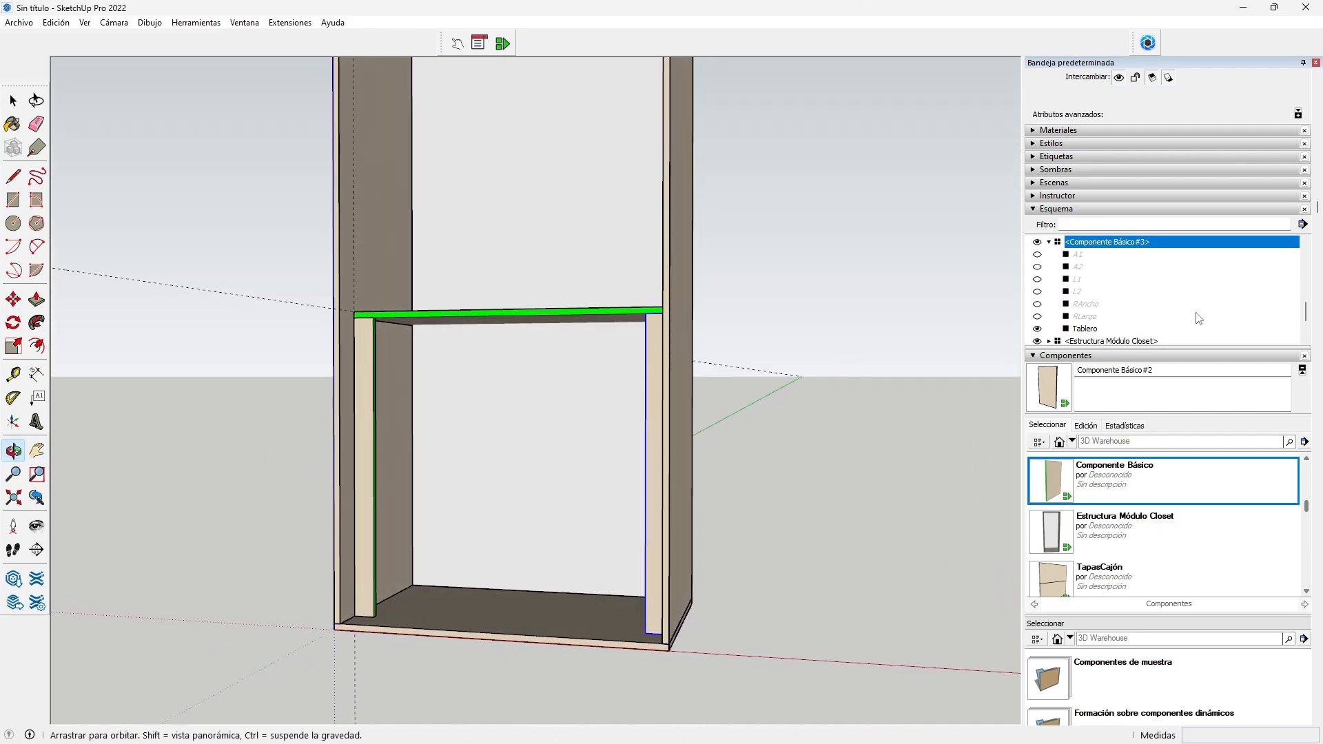
# Step: Place another Componente Básico panel, turn it sideways, and set it against the left upright
pyautogui.click(1116, 480)
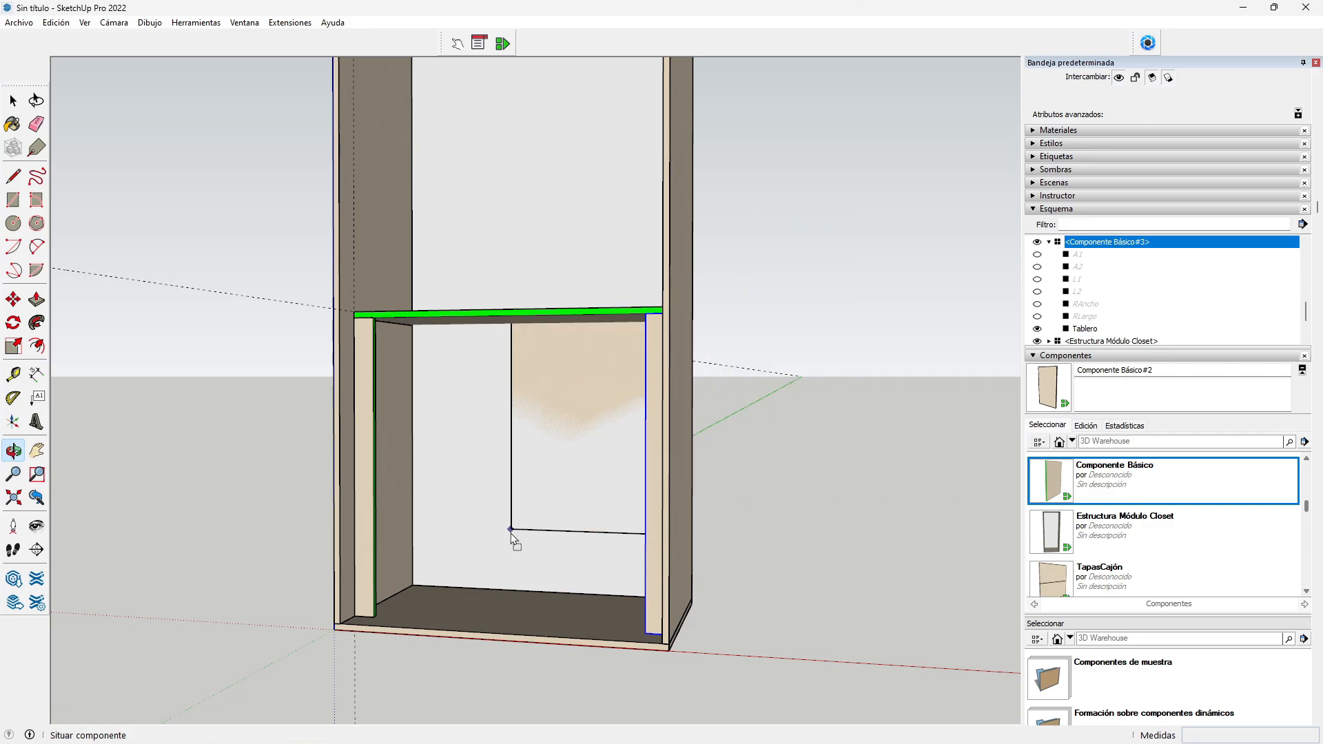
pyautogui.click(407, 618)
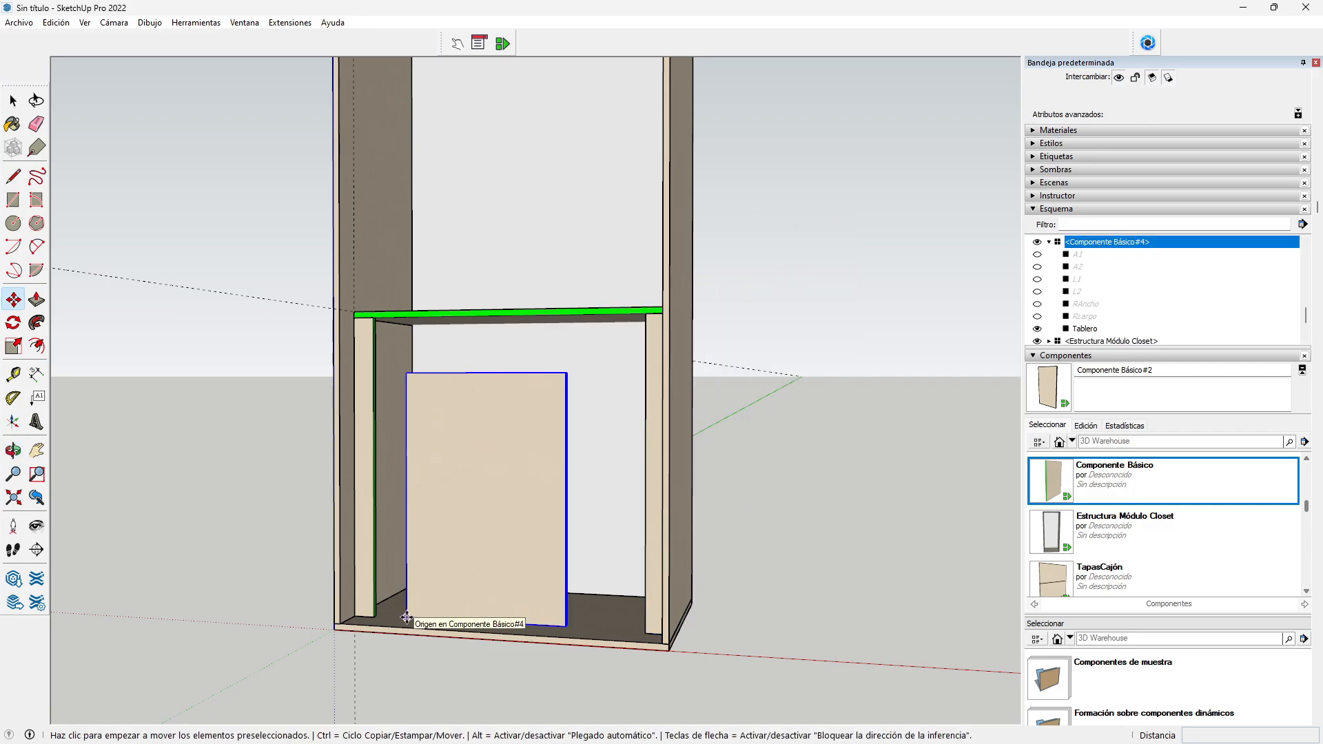
pyautogui.press('z')
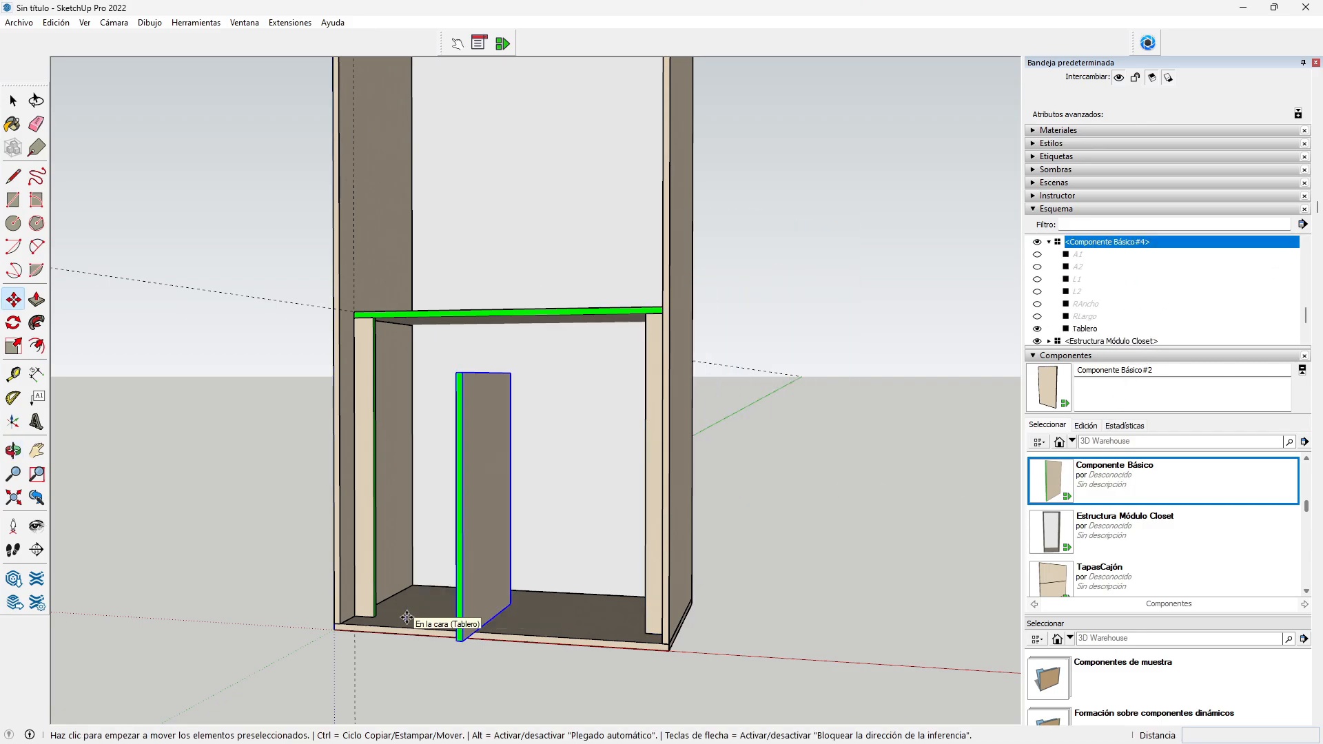
pyautogui.click(458, 644)
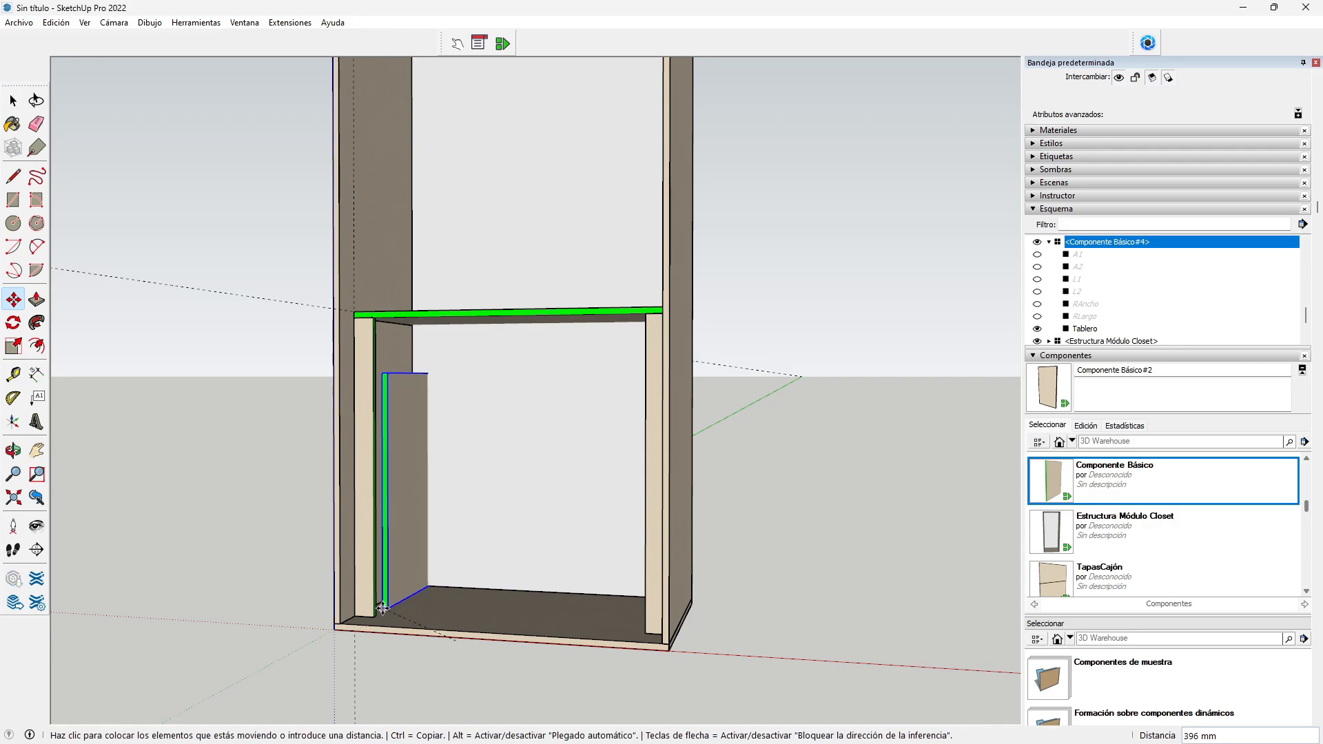
pyautogui.click(386, 614)
pyautogui.scroll(6, 388, 613)
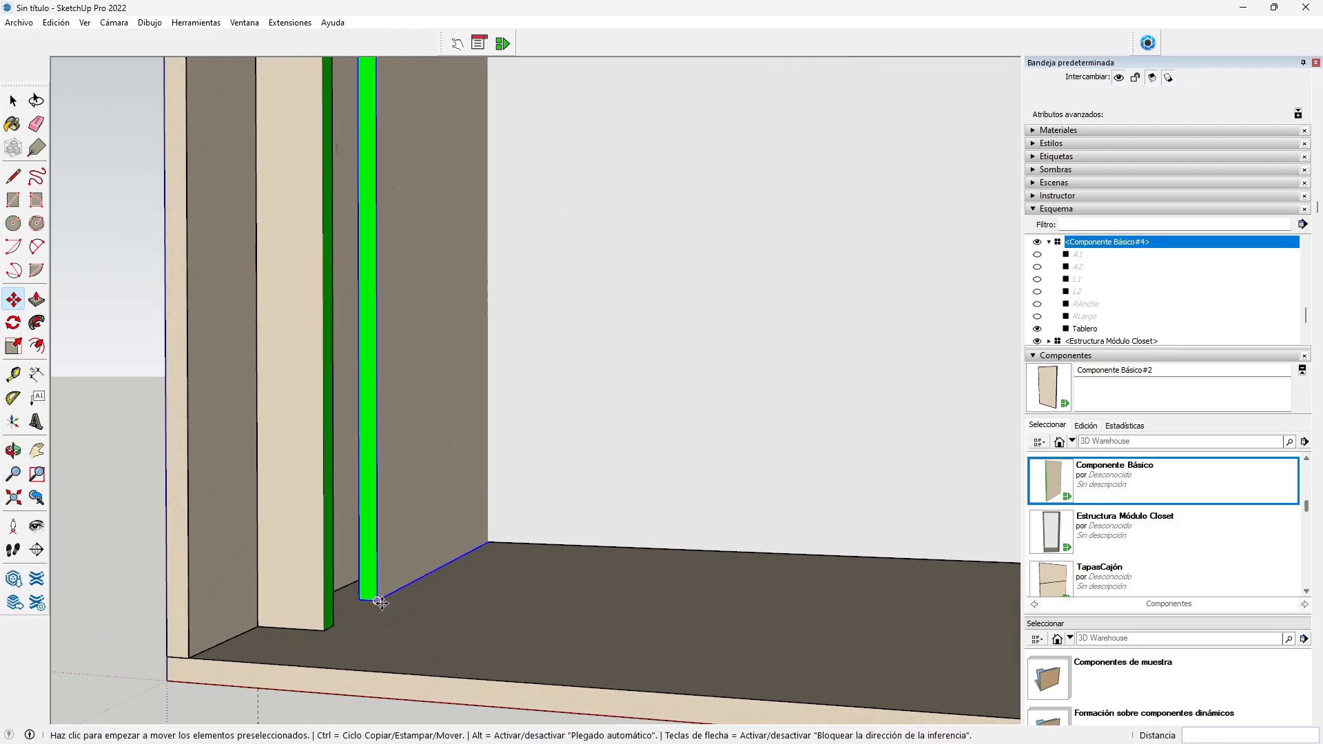
pyautogui.click(376, 601)
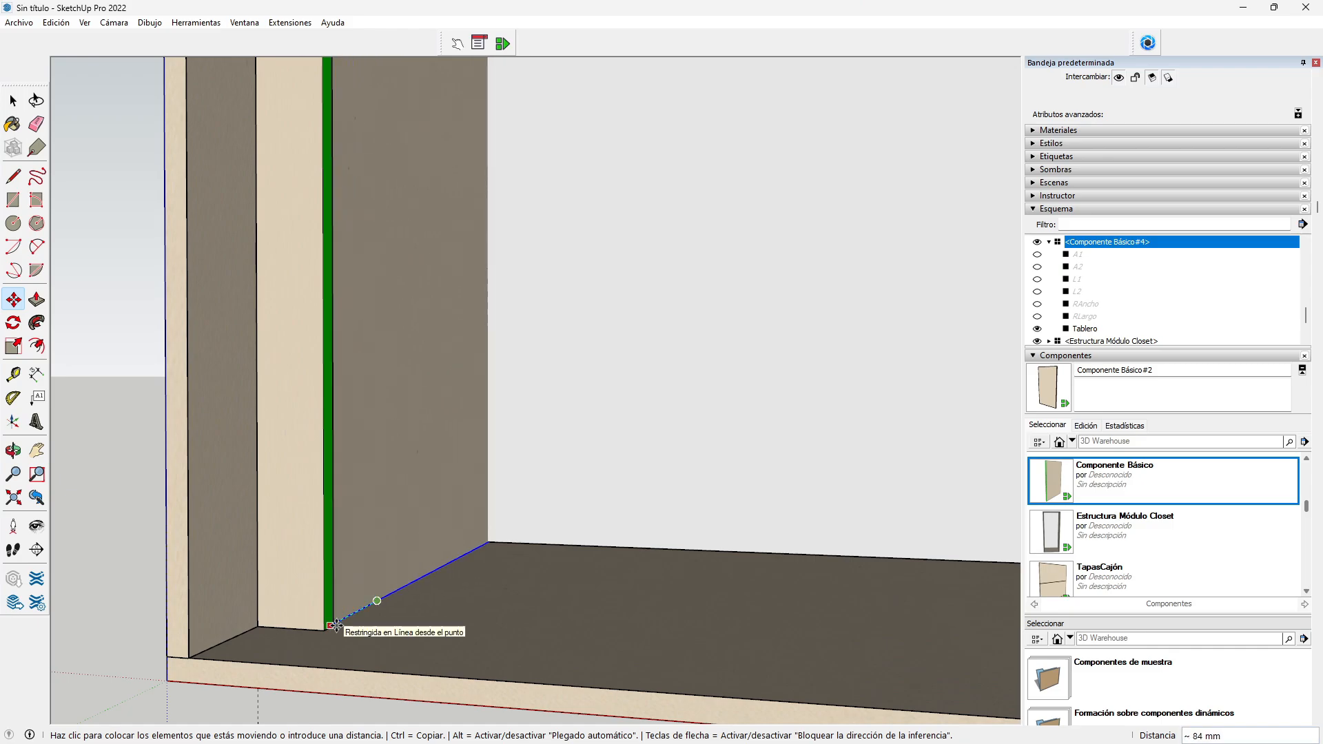
pyautogui.click(335, 625)
# Step: Stretch the inner panel's top up to the shelf underside's corner point
pyautogui.click(13, 450)
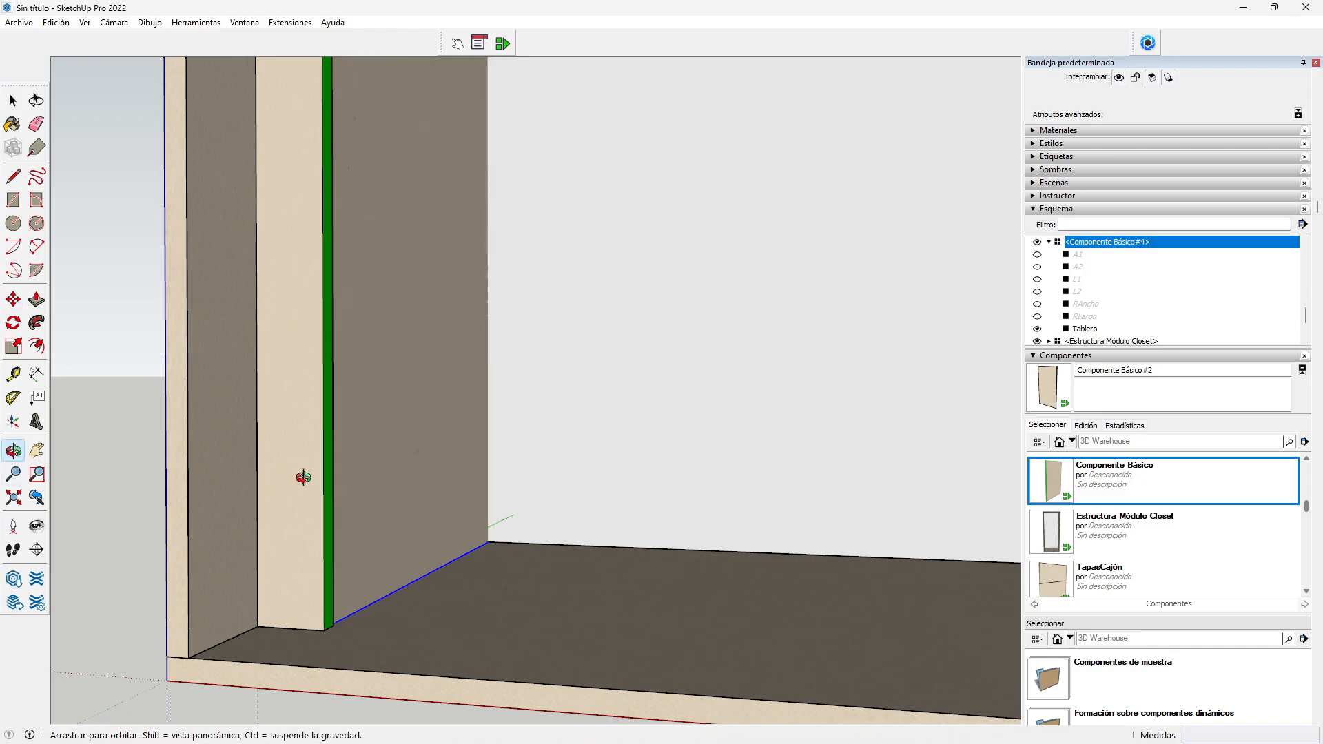
pyautogui.moveTo(628, 523); pyautogui.dragTo(473, 483)
pyautogui.scroll(-7, 497, 458)
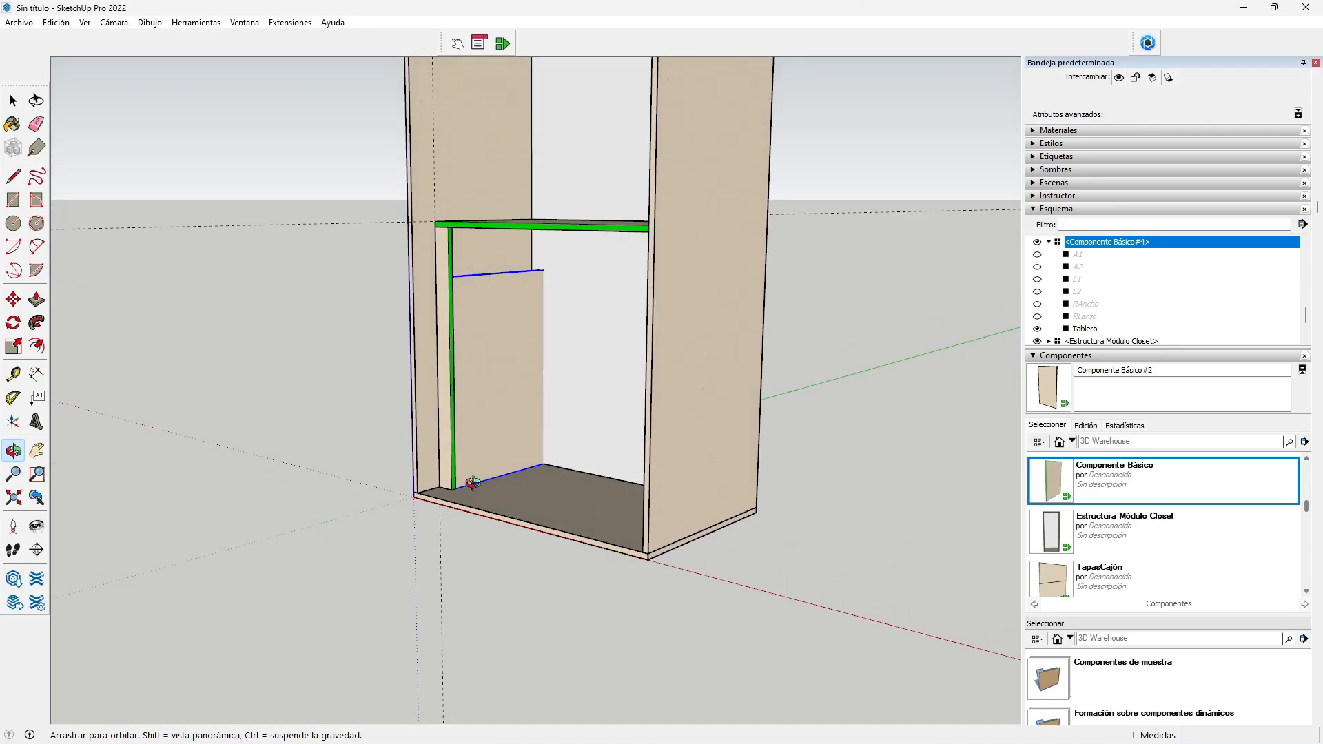
pyautogui.scroll(8, 493, 298)
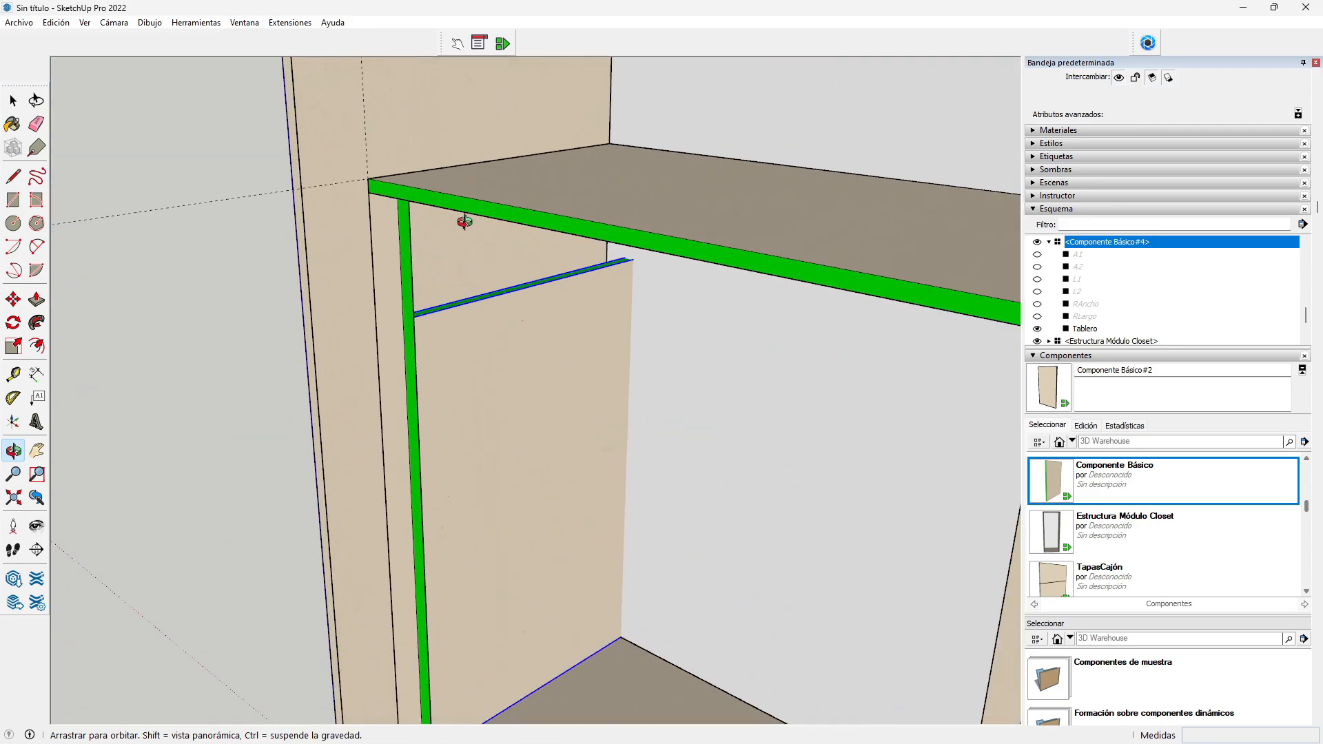
pyautogui.scroll(3, 465, 222)
pyautogui.moveTo(463, 248); pyautogui.dragTo(480, 158)
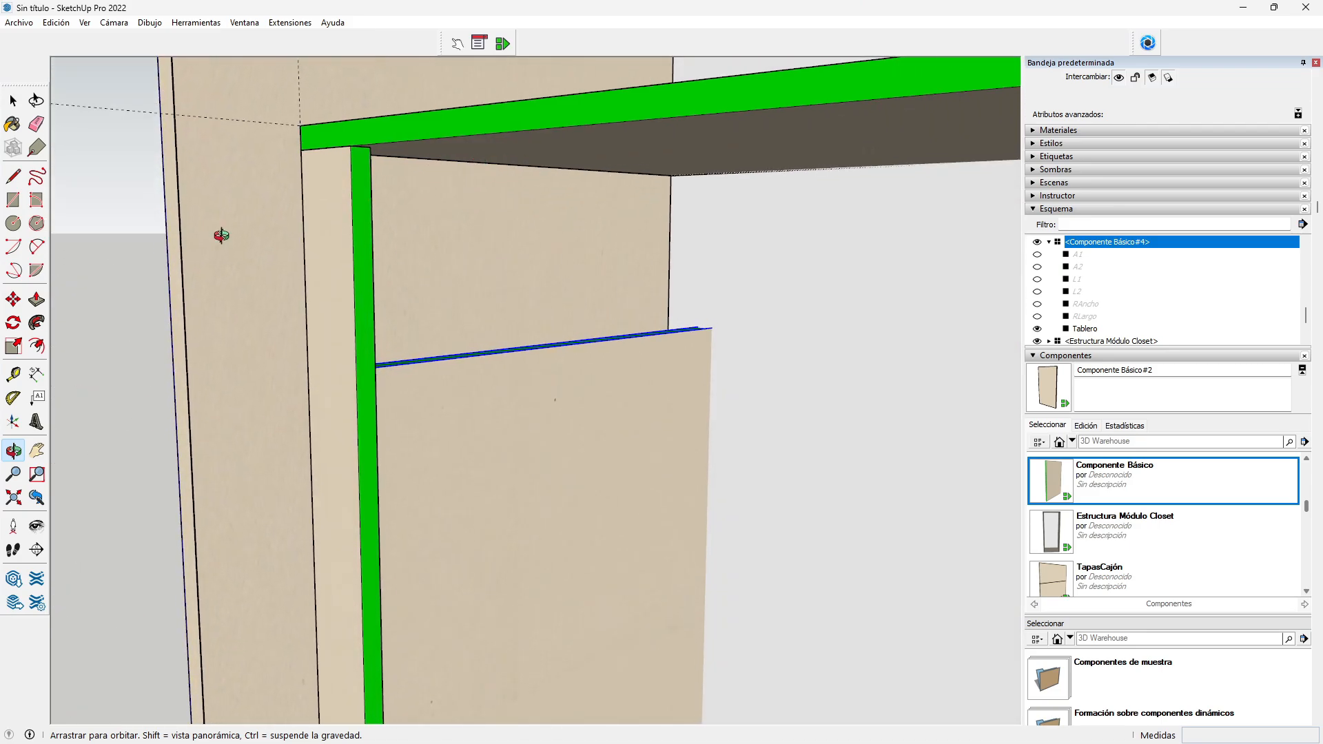
pyautogui.click(13, 346)
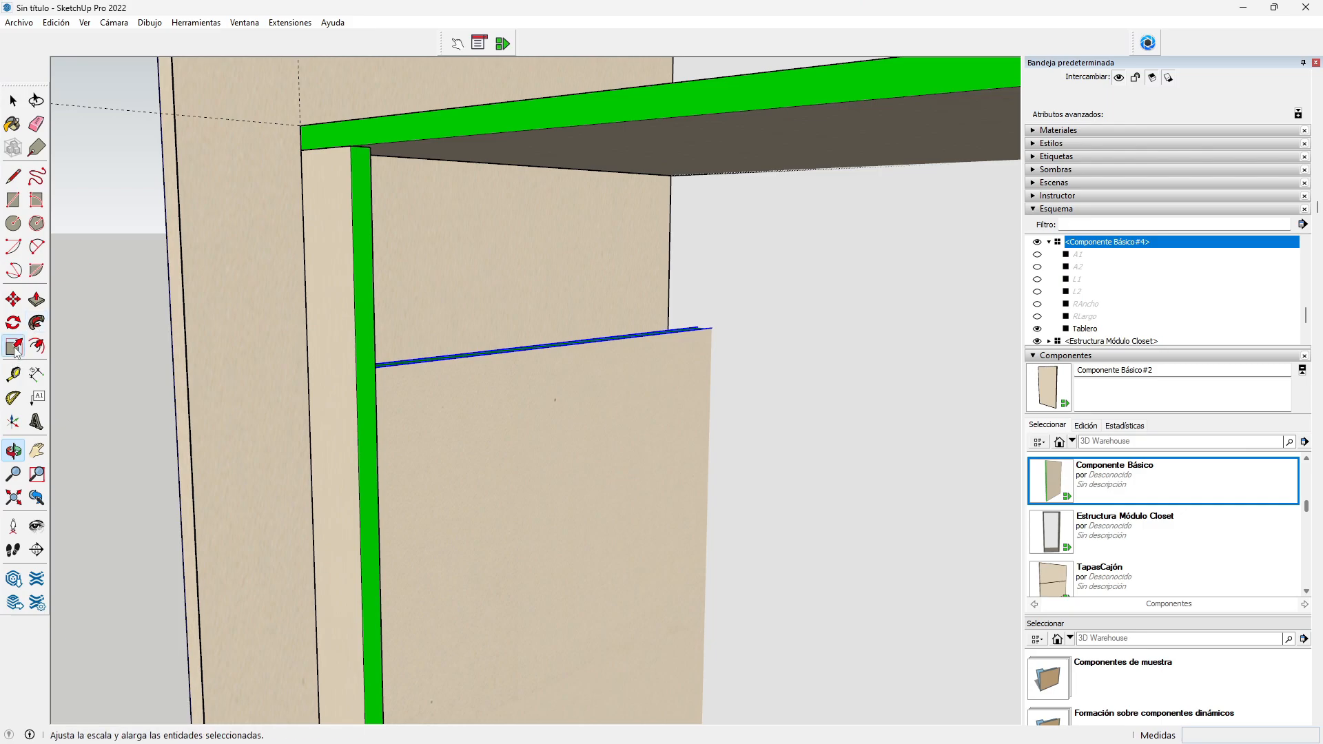
pyautogui.click(568, 342)
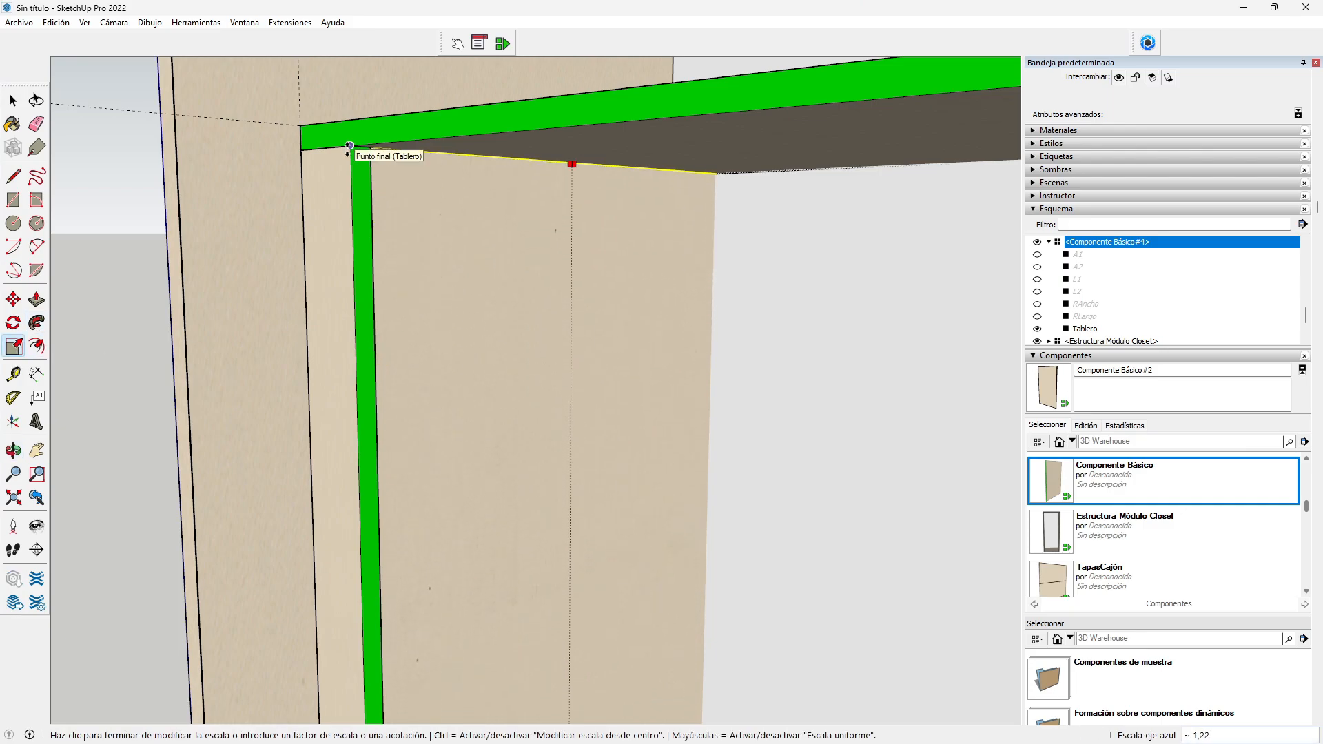
pyautogui.click(349, 145)
pyautogui.click(13, 451)
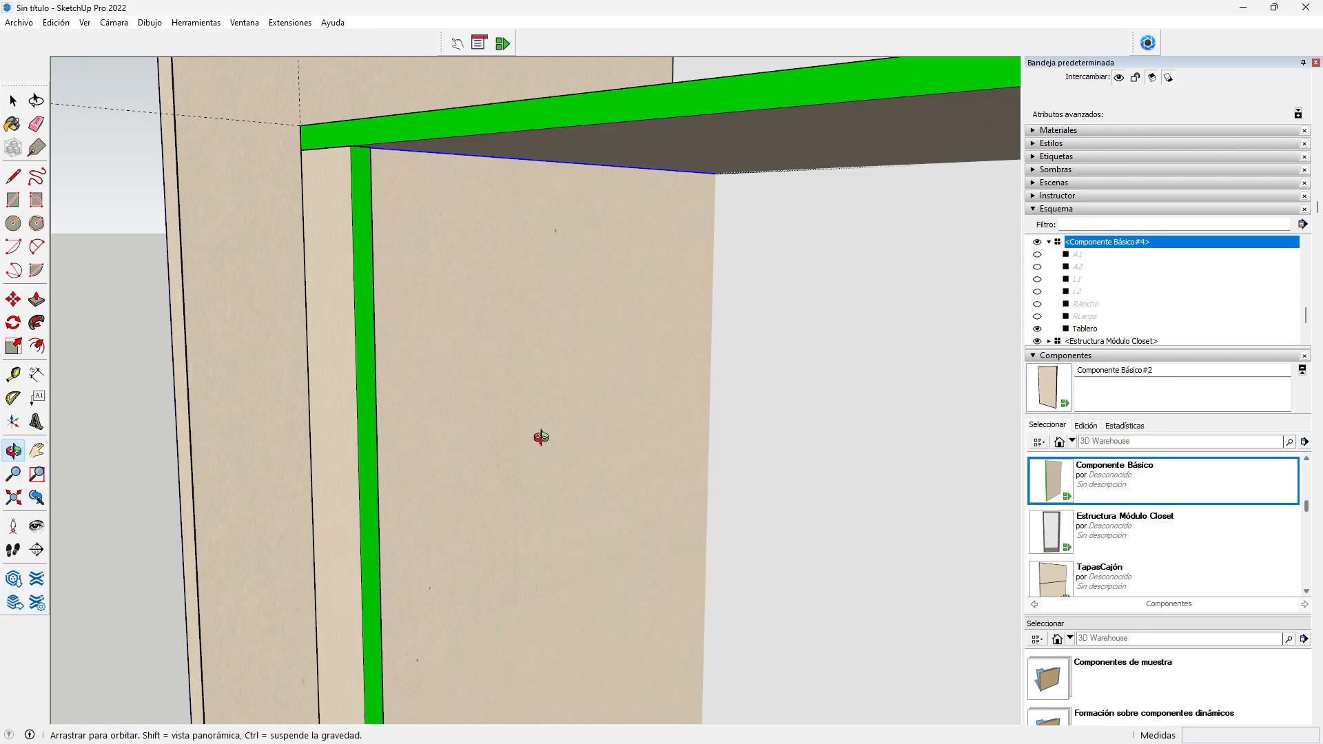
pyautogui.scroll(-8, 544, 424)
pyautogui.moveTo(639, 426); pyautogui.dragTo(220, 398)
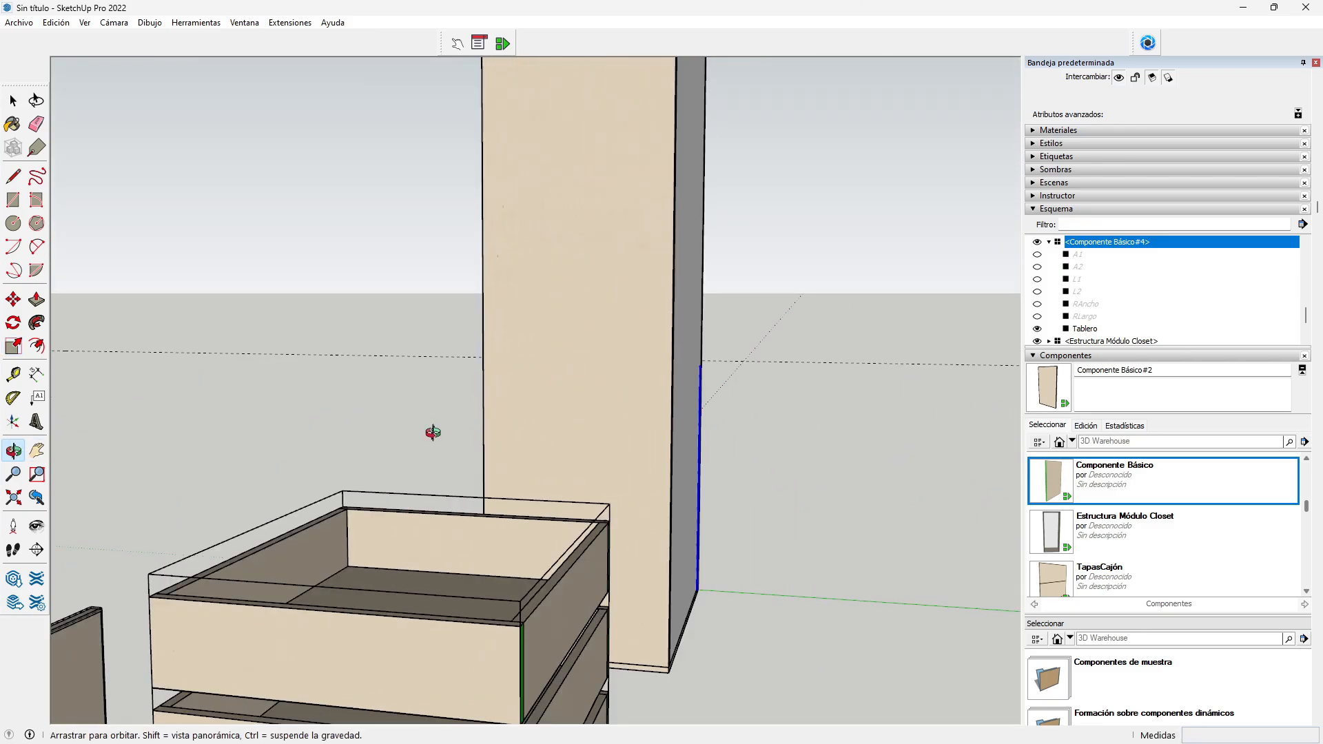
# Step: Shrink the inner panel's depth to about 0.81 along the red axis
pyautogui.moveTo(433, 432); pyautogui.dragTo(405, 430)
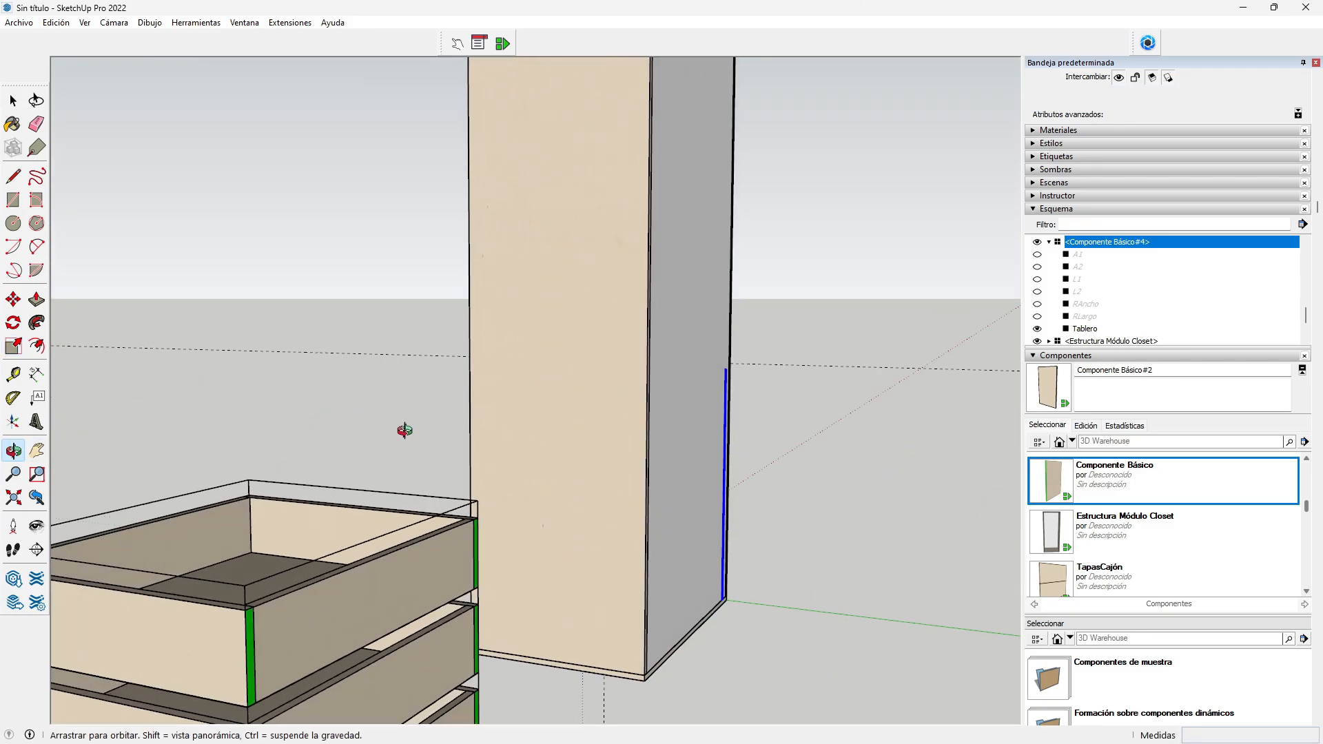
pyautogui.click(13, 346)
pyautogui.click(724, 484)
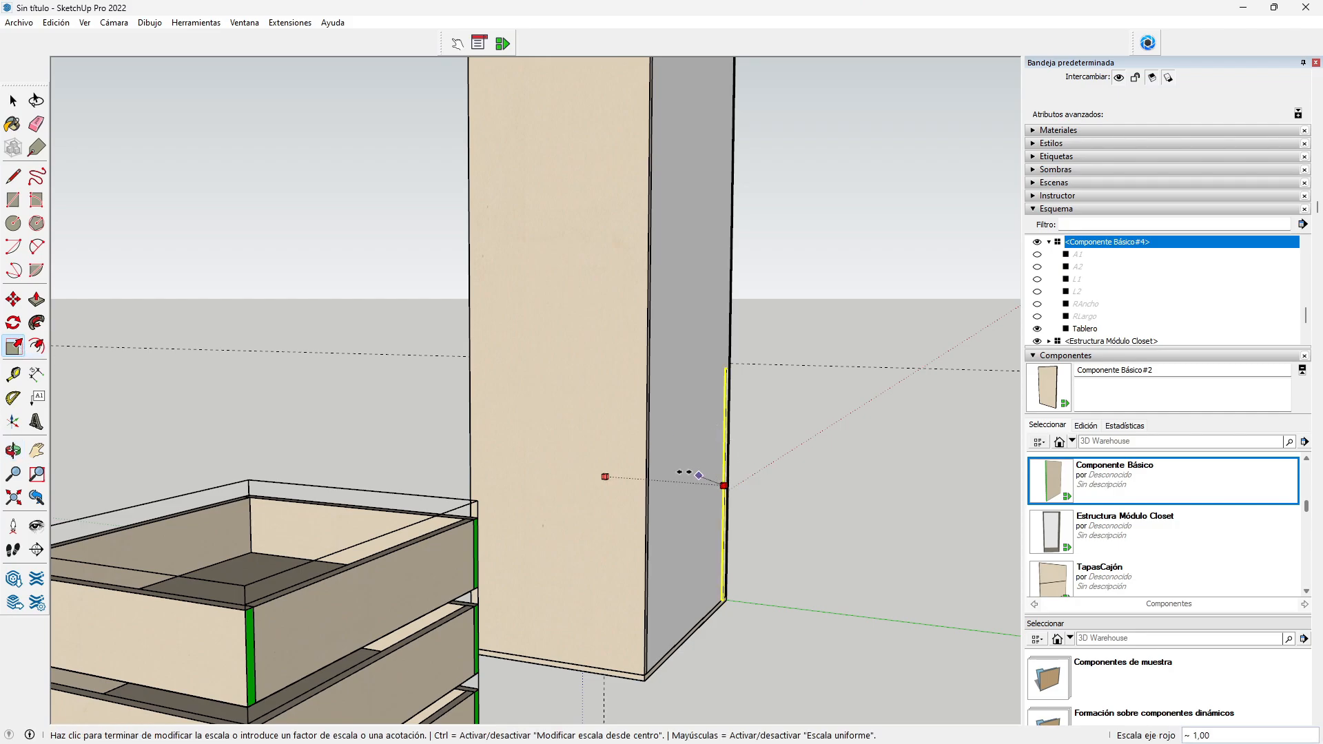
pyautogui.click(622, 458)
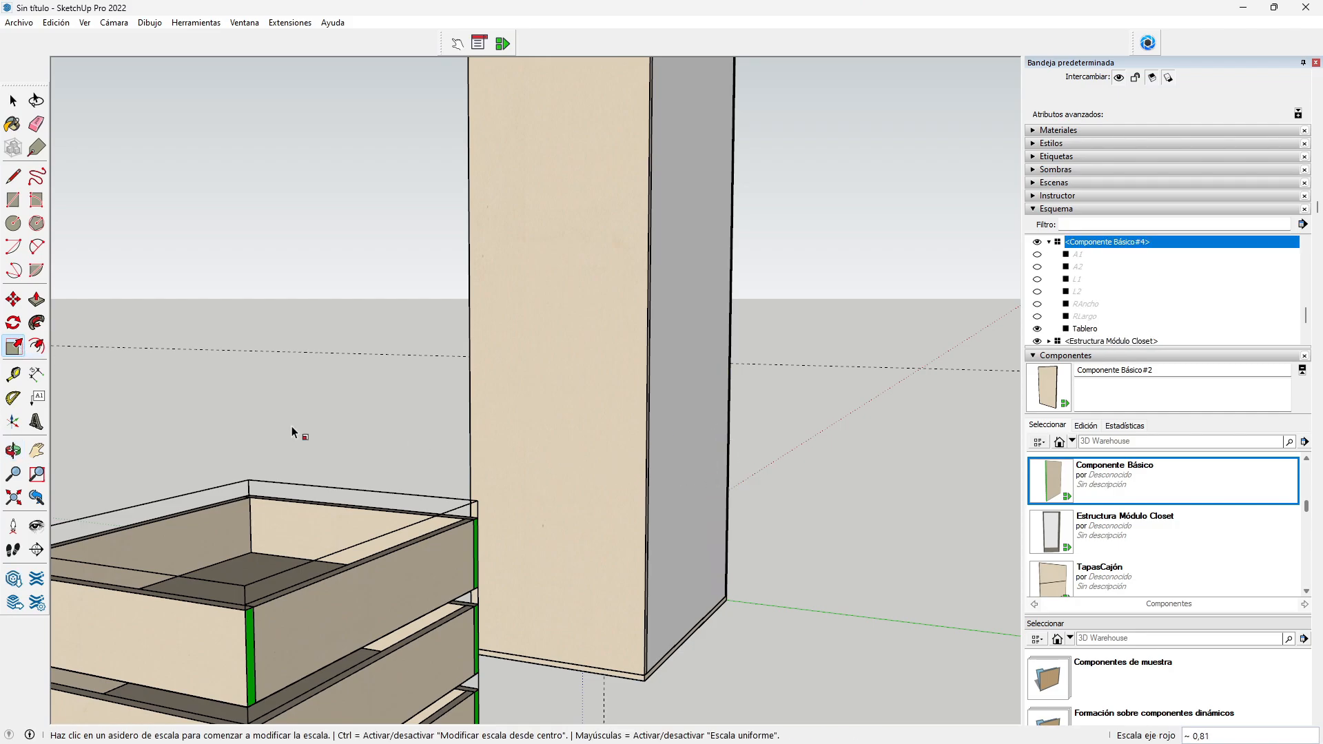
pyautogui.press('o')
pyautogui.moveTo(299, 433); pyautogui.dragTo(940, 485)
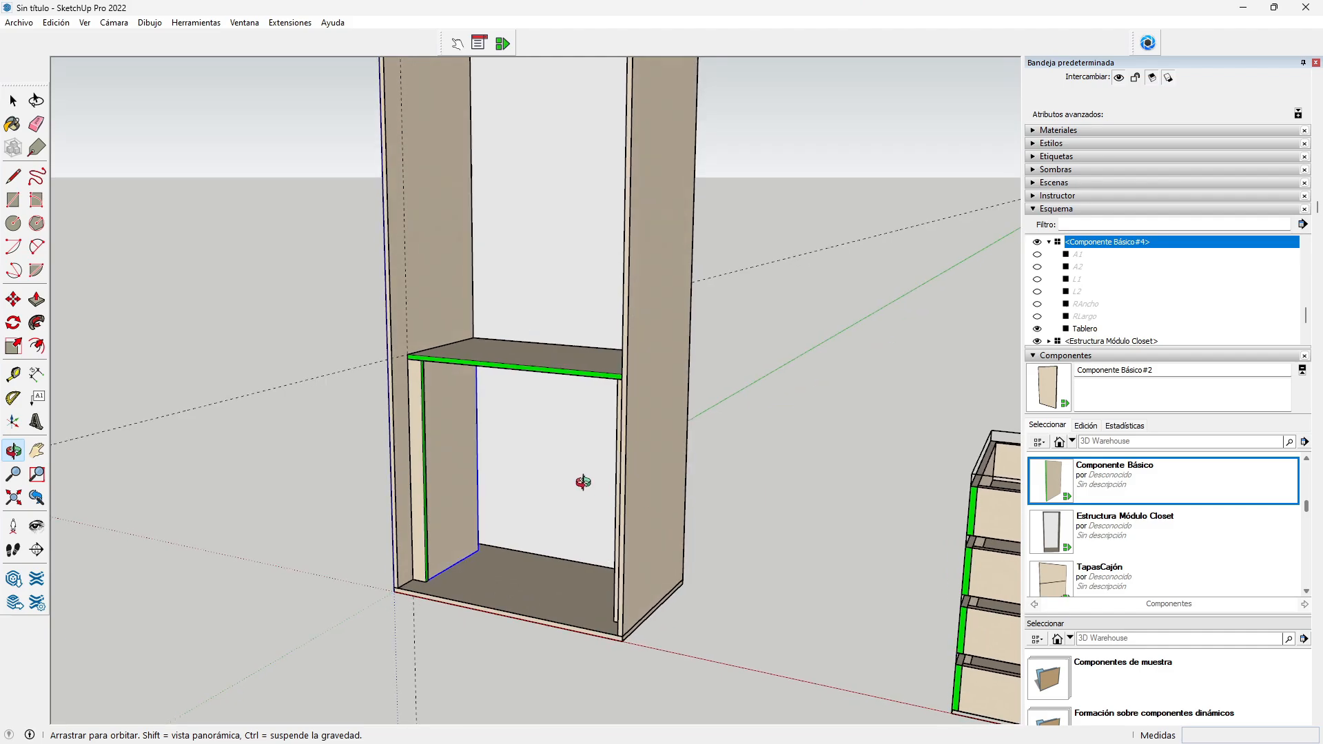
pyautogui.scroll(4, 523, 458)
pyautogui.scroll(2, 520, 452)
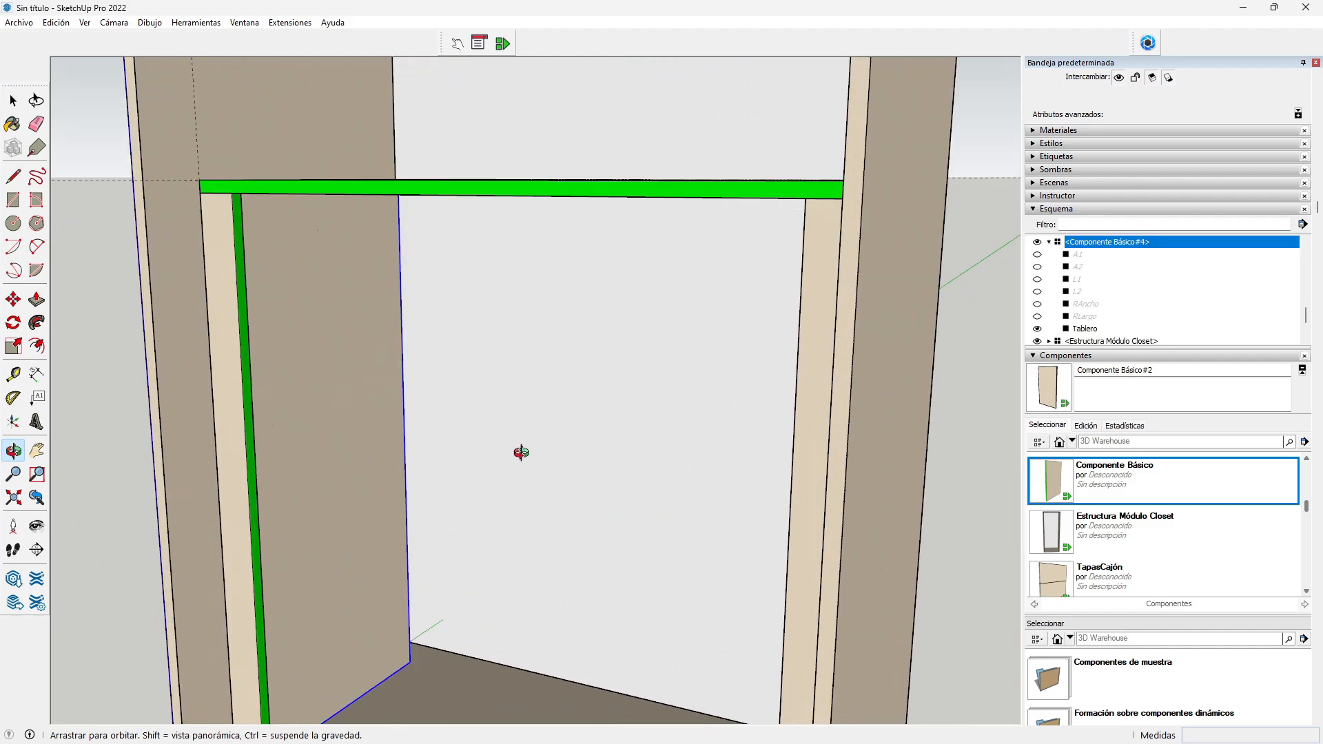
# Step: Widen the inner panel about 1.19 times along the red axis to the shelf edge
pyautogui.moveTo(367, 460); pyautogui.dragTo(289, 458)
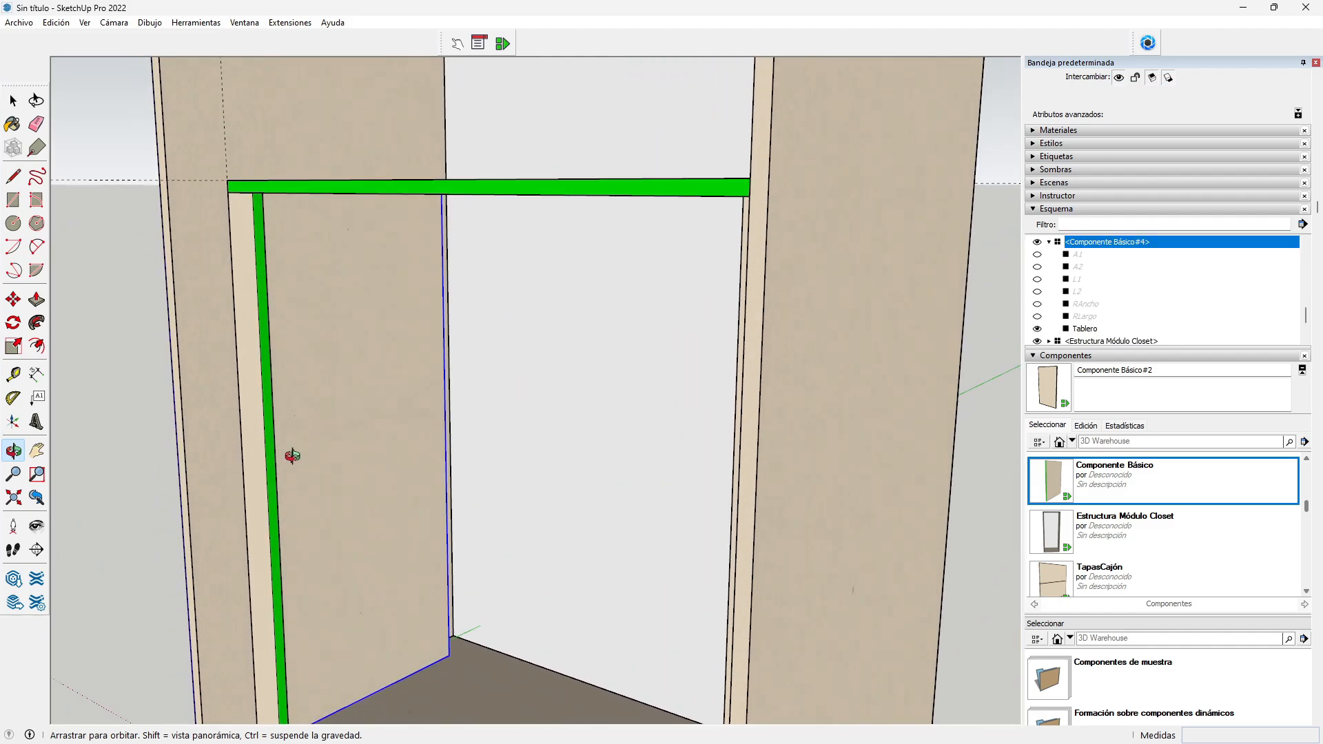
pyautogui.click(13, 345)
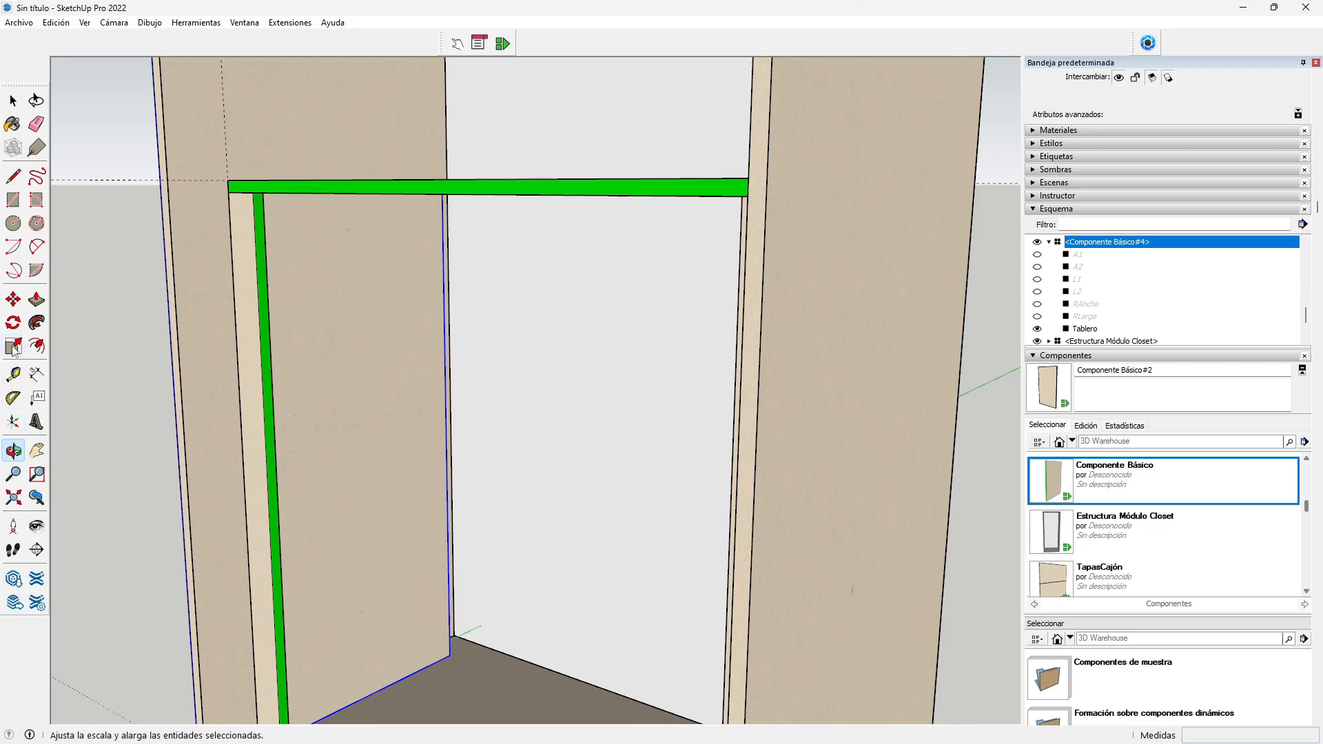
pyautogui.click(444, 431)
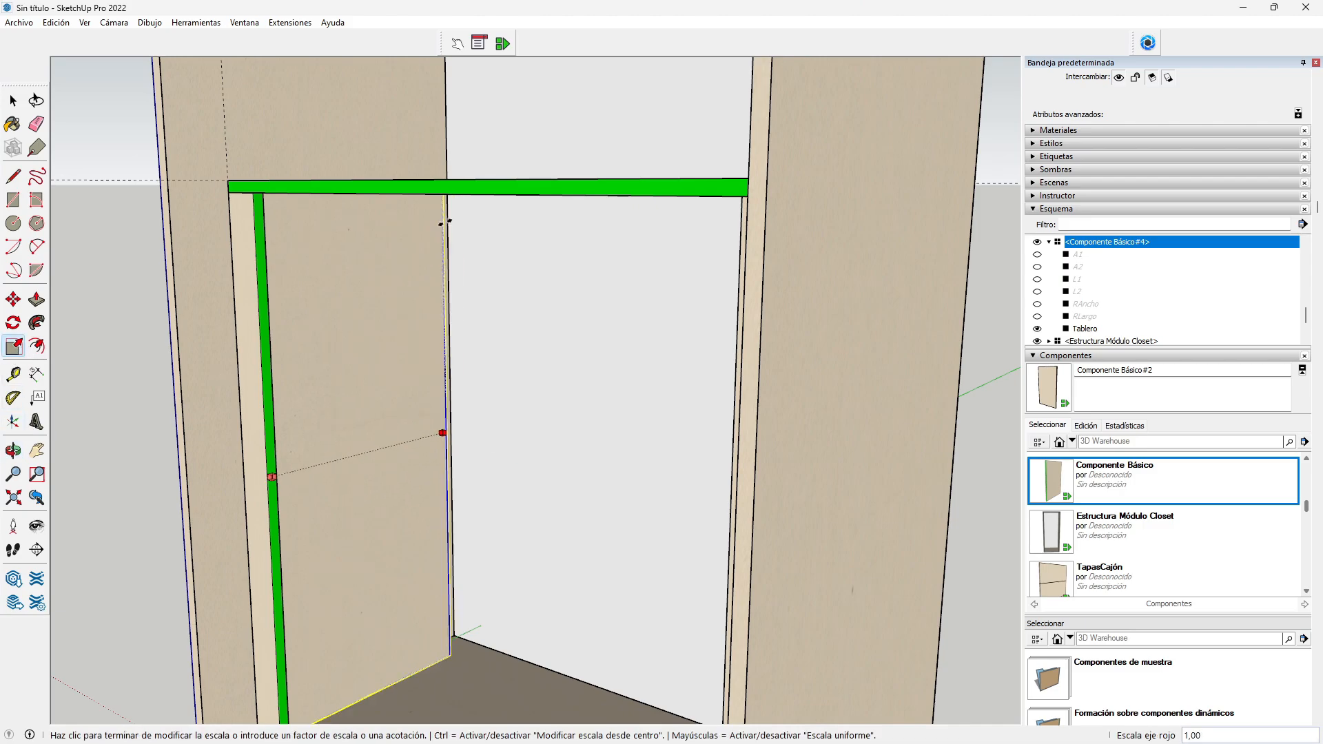
pyautogui.click(445, 146)
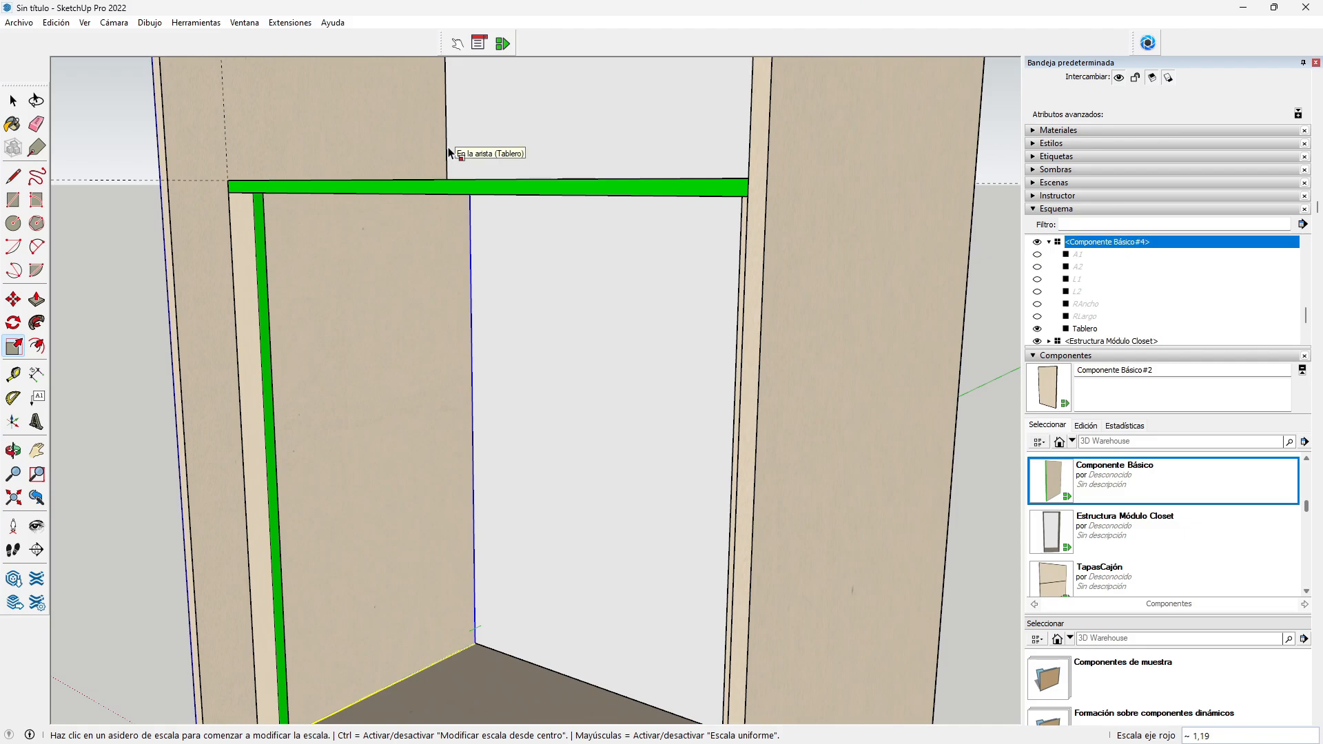
pyautogui.click(13, 450)
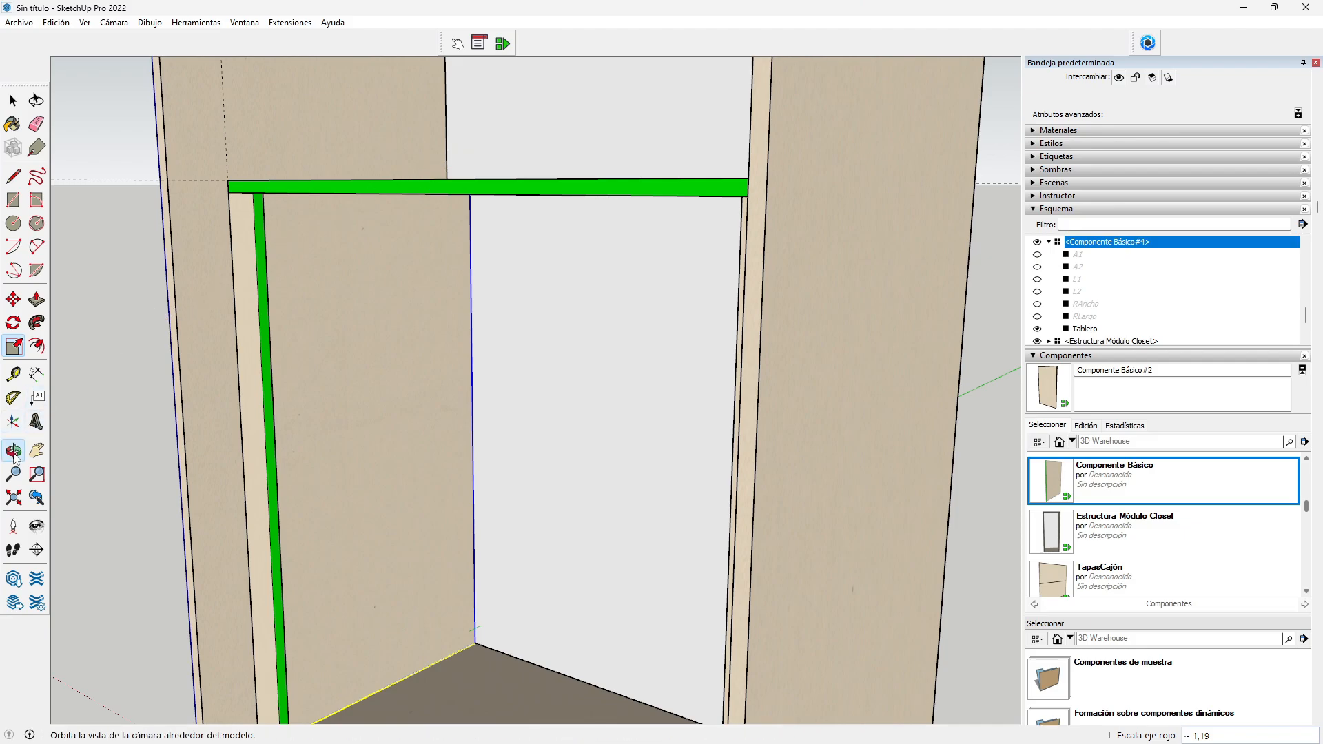
pyautogui.moveTo(328, 492); pyautogui.dragTo(426, 380)
pyautogui.scroll(-4, 432, 182)
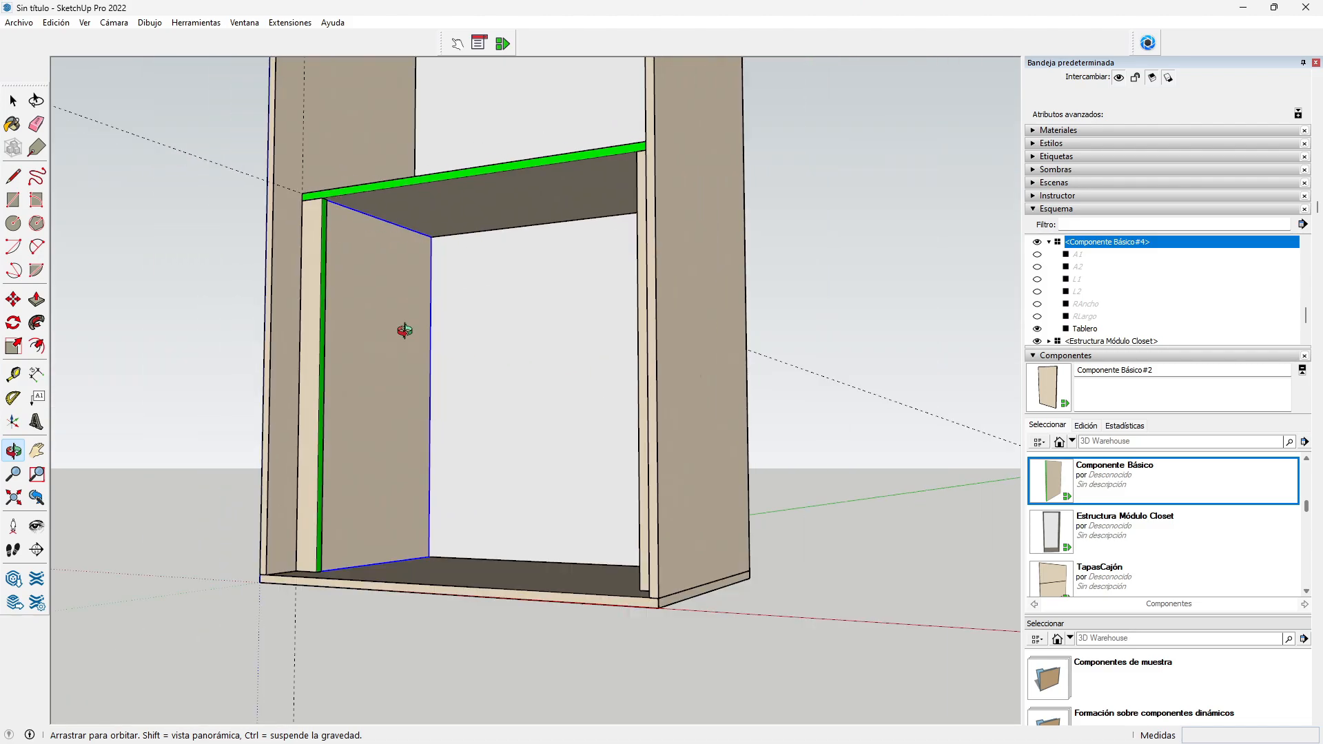
pyautogui.moveTo(405, 330); pyautogui.dragTo(509, 444)
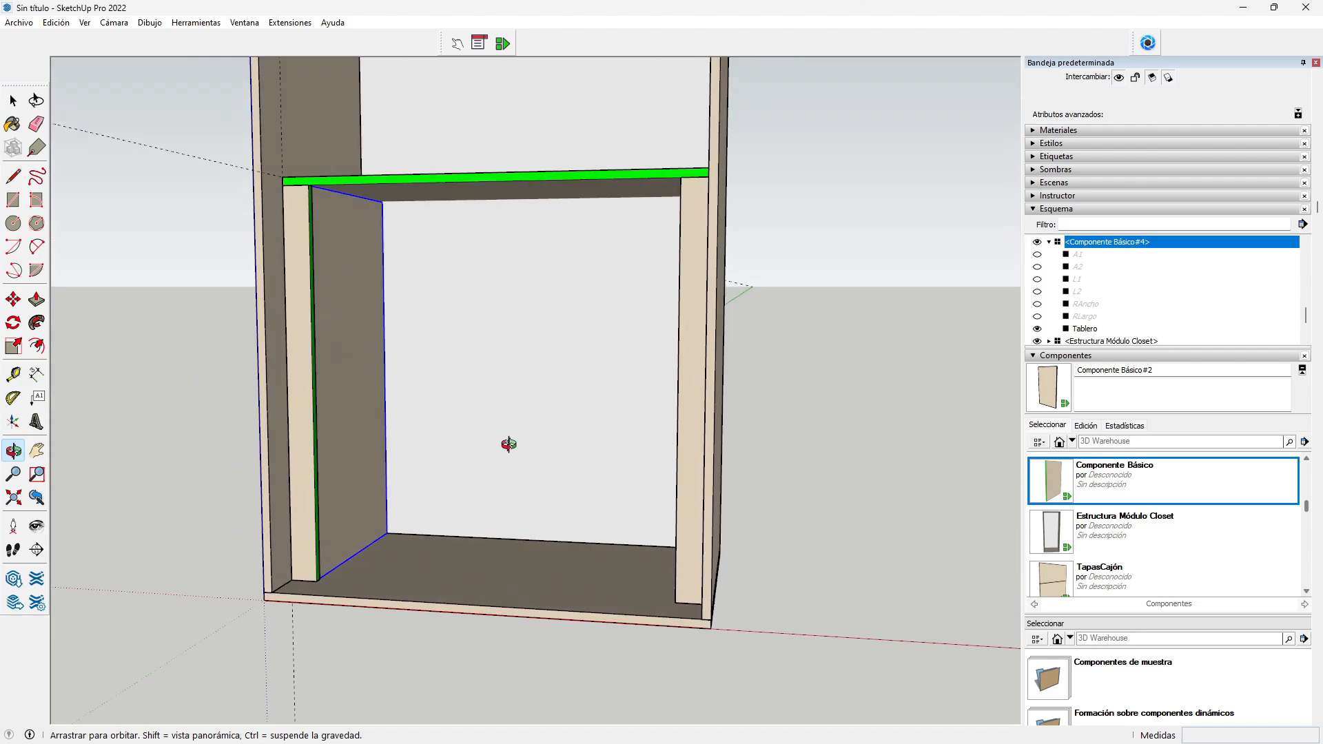
pyautogui.press('m')
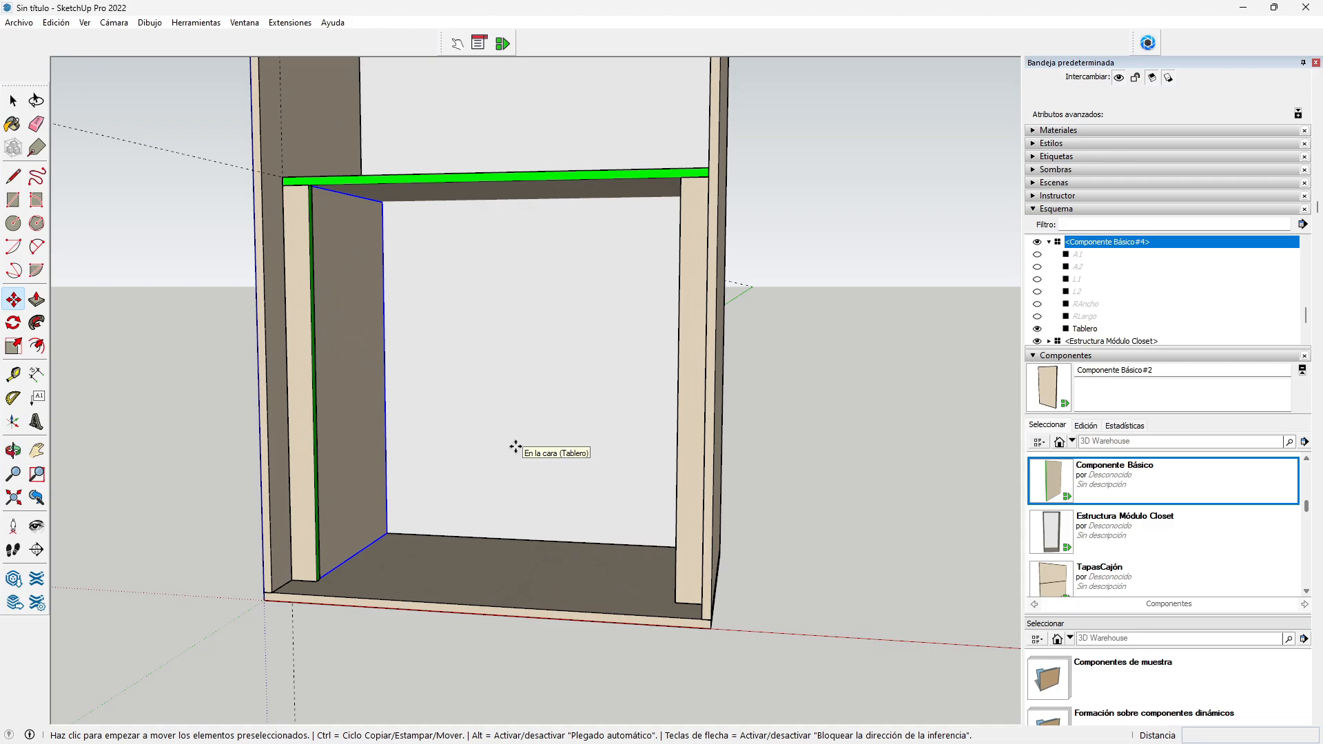
# Step: Copy the inner panel about 489 mm to the right
pyautogui.moveTo(389, 533); pyautogui.dragTo(603, 545)
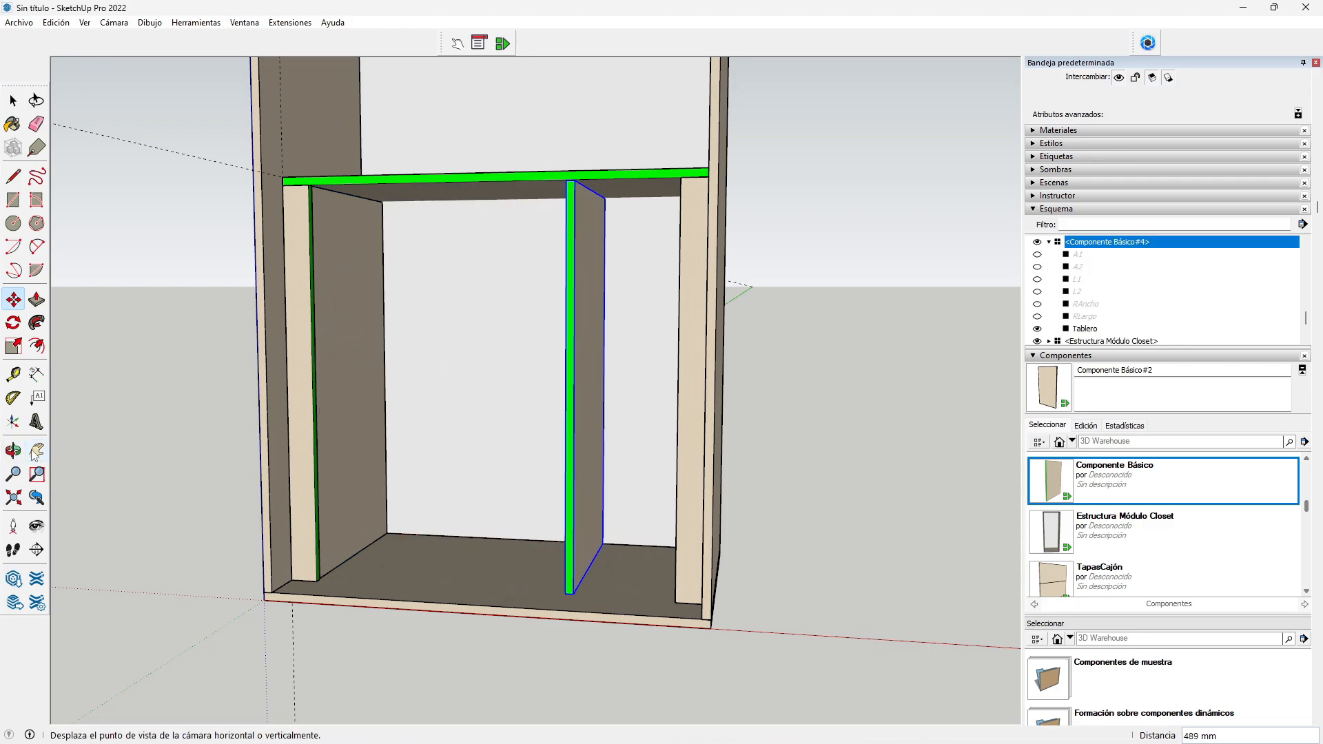
pyautogui.press('o')
pyautogui.moveTo(392, 620); pyautogui.dragTo(773, 654)
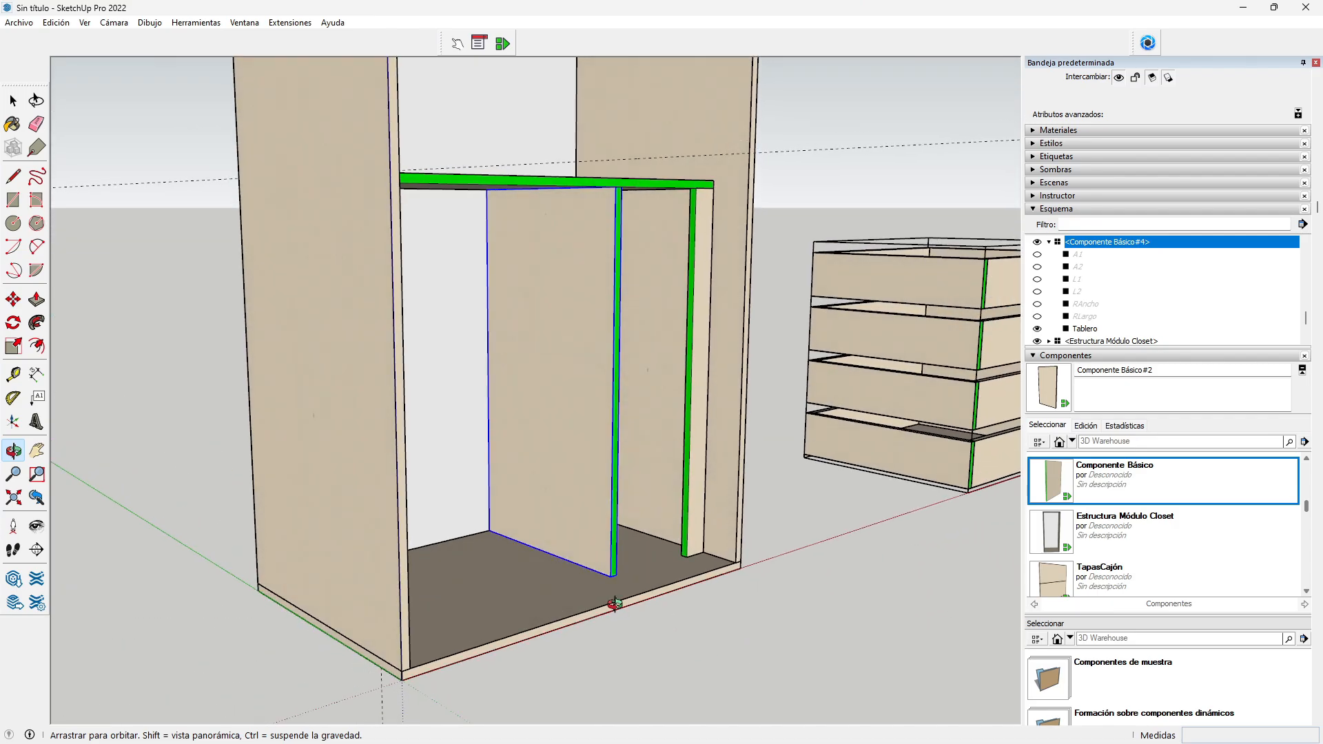
# Step: Move the copied panel by its bottom corner so it sits flush against the right side panel
pyautogui.press('m')
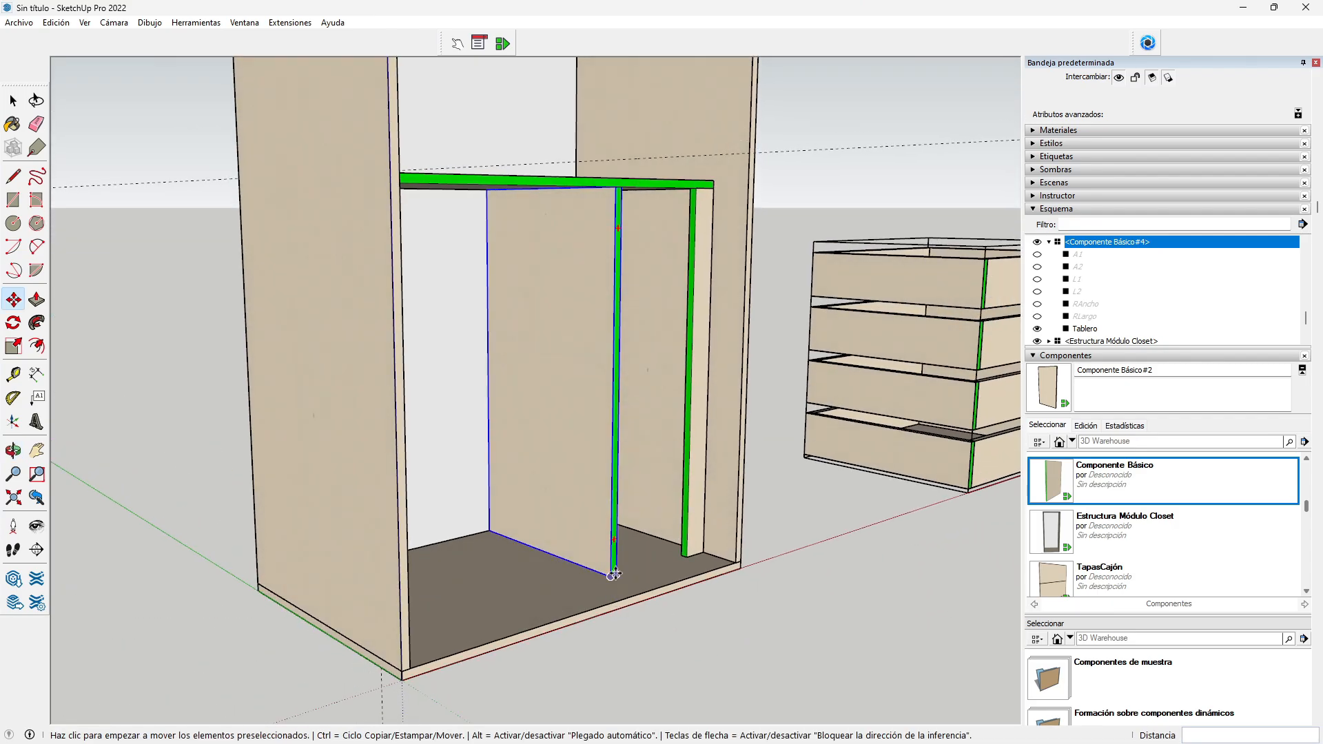
pyautogui.click(612, 577)
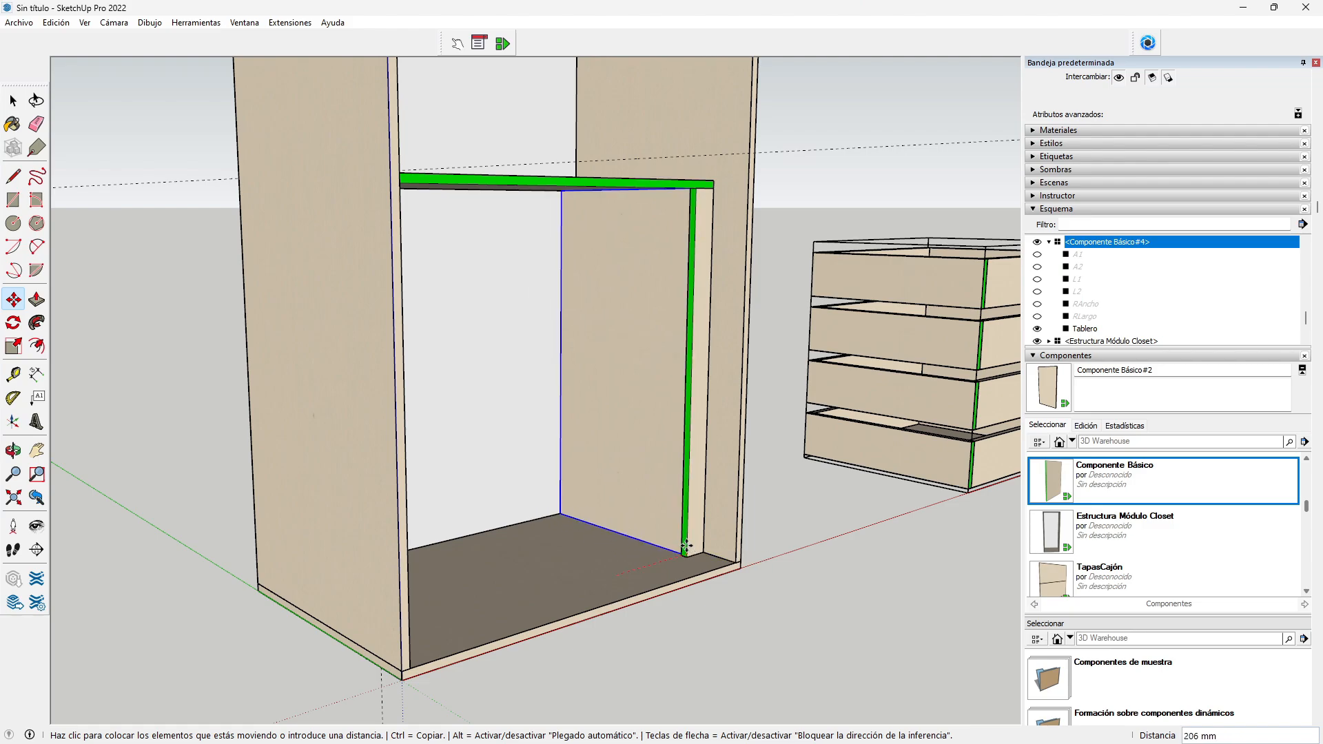
pyautogui.click(683, 550)
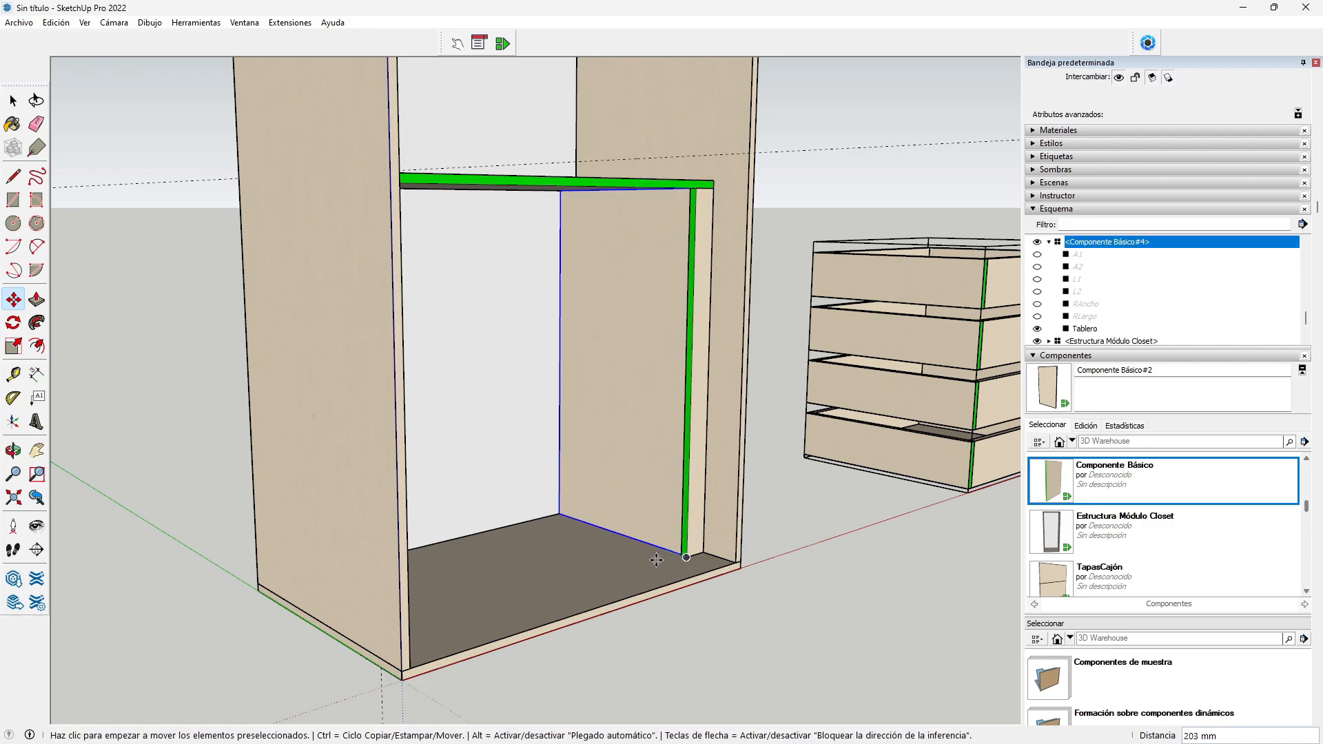
pyautogui.scroll(2, 672, 552)
pyautogui.scroll(3, 669, 551)
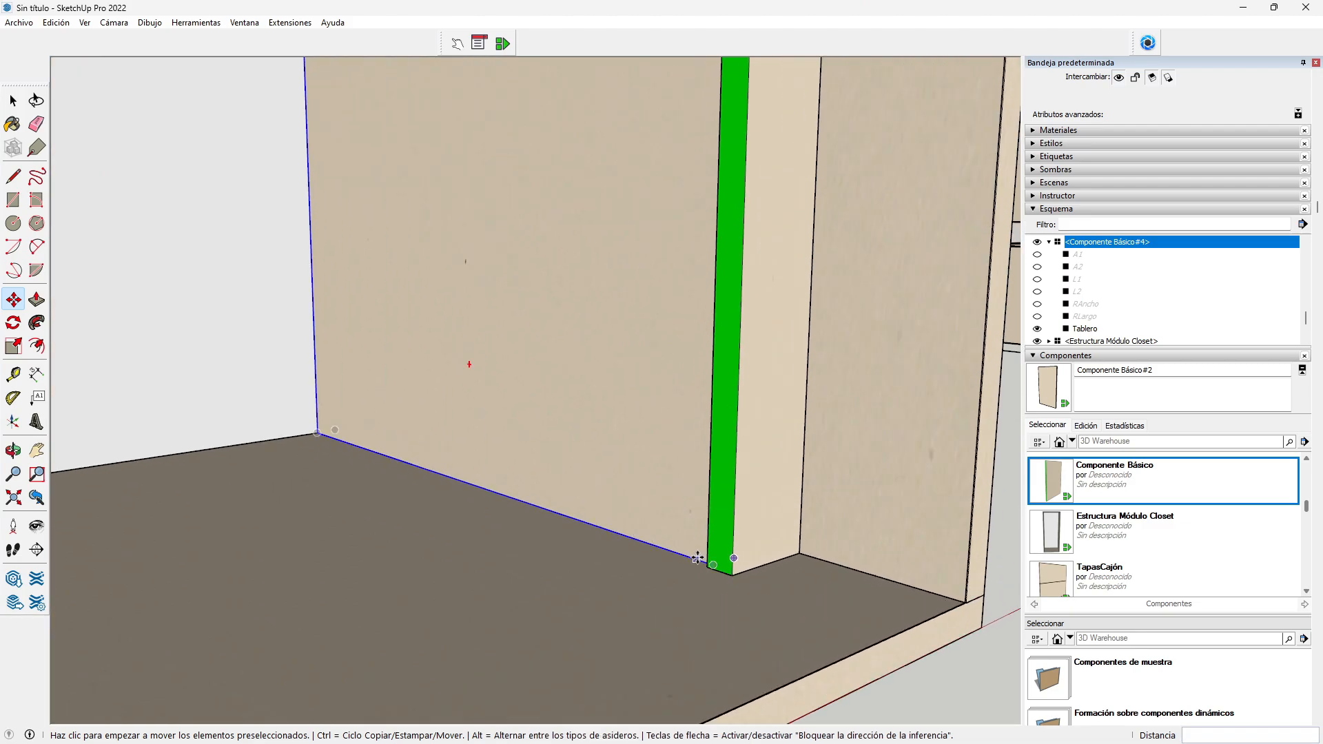
pyautogui.click(688, 554)
pyautogui.click(694, 570)
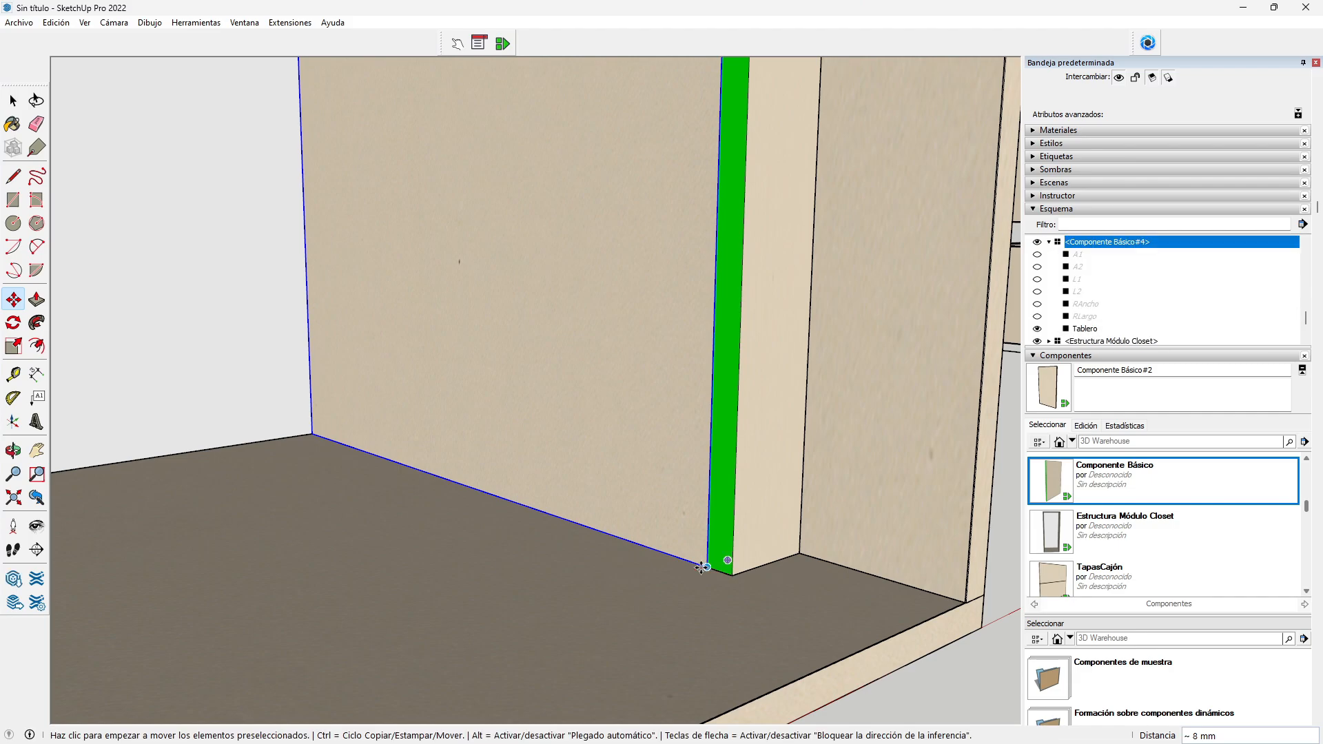
pyautogui.scroll(-2, 696, 562)
pyautogui.scroll(-6, 698, 560)
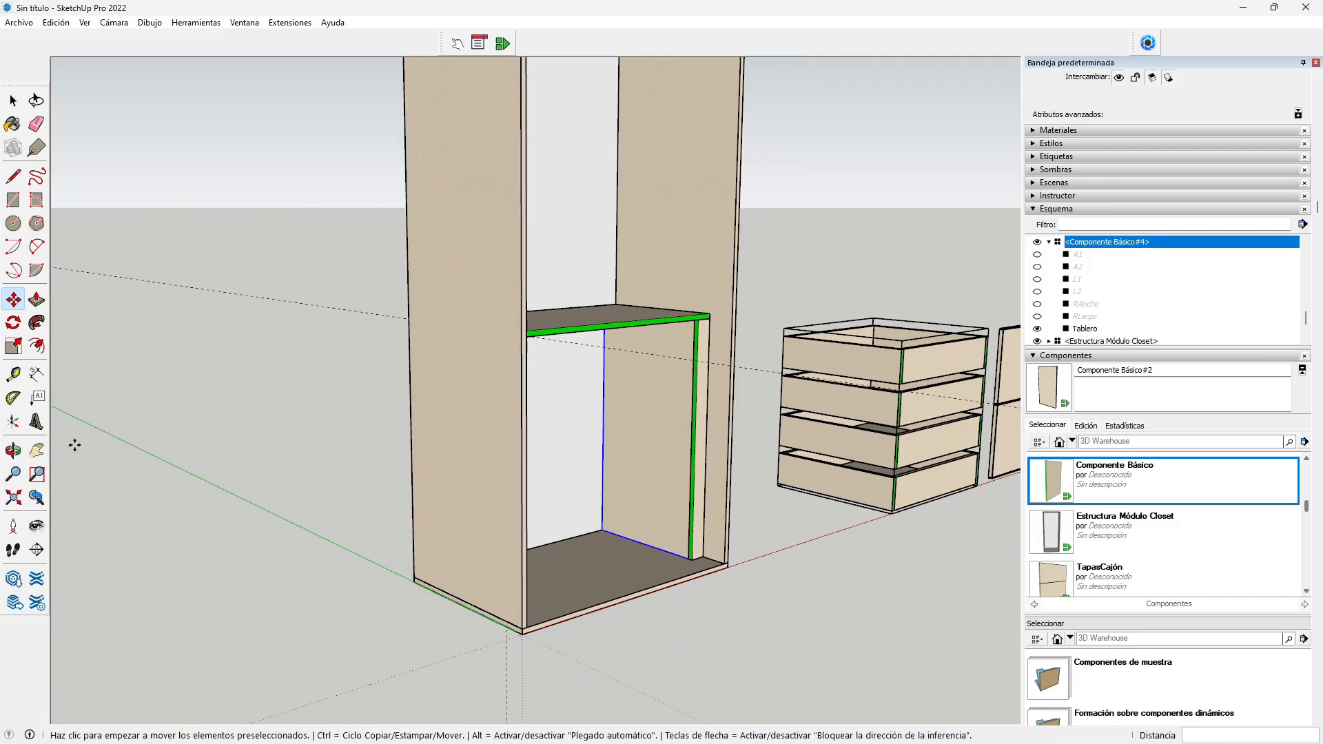
pyautogui.click(13, 451)
pyautogui.moveTo(449, 457); pyautogui.dragTo(254, 422)
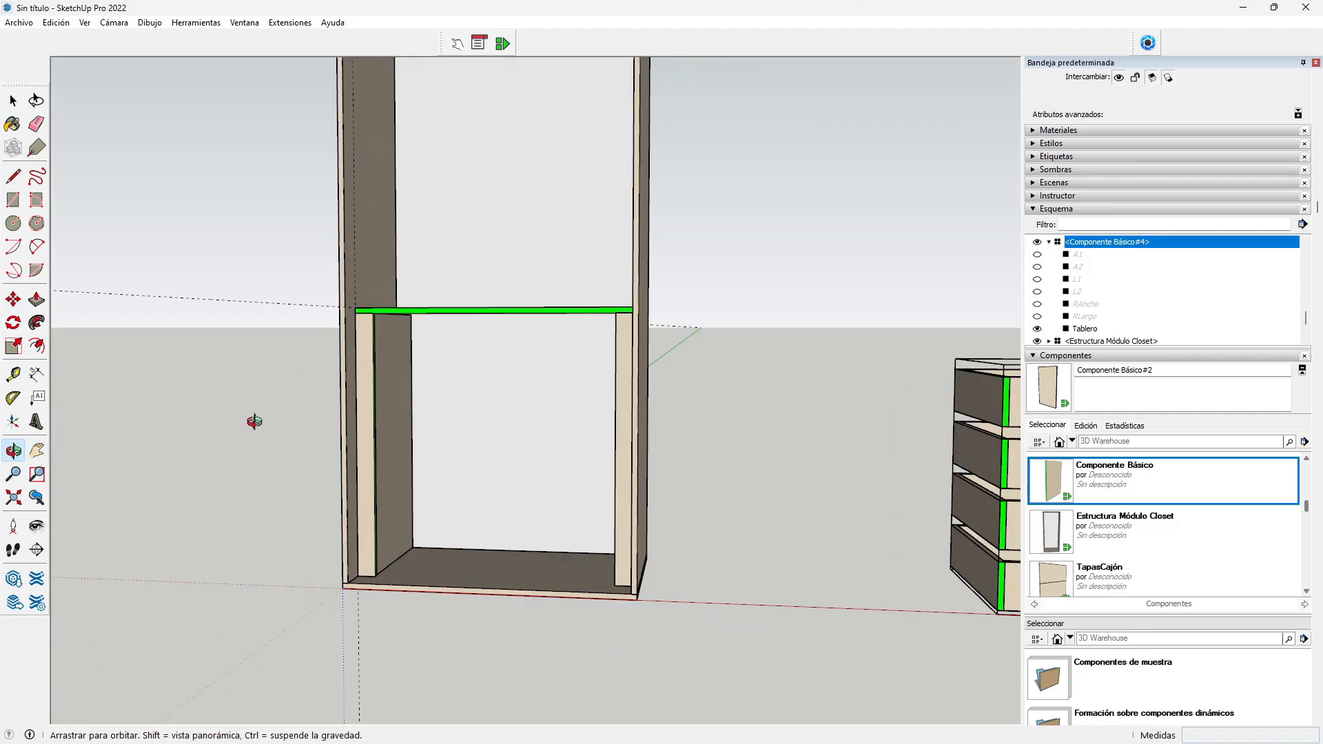
pyautogui.scroll(2, 678, 545)
pyautogui.moveTo(343, 501)
pyautogui.mouseDown()
pyautogui.moveTo(340, 517)
pyautogui.moveTo(570, 517)
pyautogui.moveTo(325, 504)
pyautogui.mouseUp()
pyautogui.moveTo(490, 520); pyautogui.dragTo(375, 478)
pyautogui.scroll(-3, 429, 518)
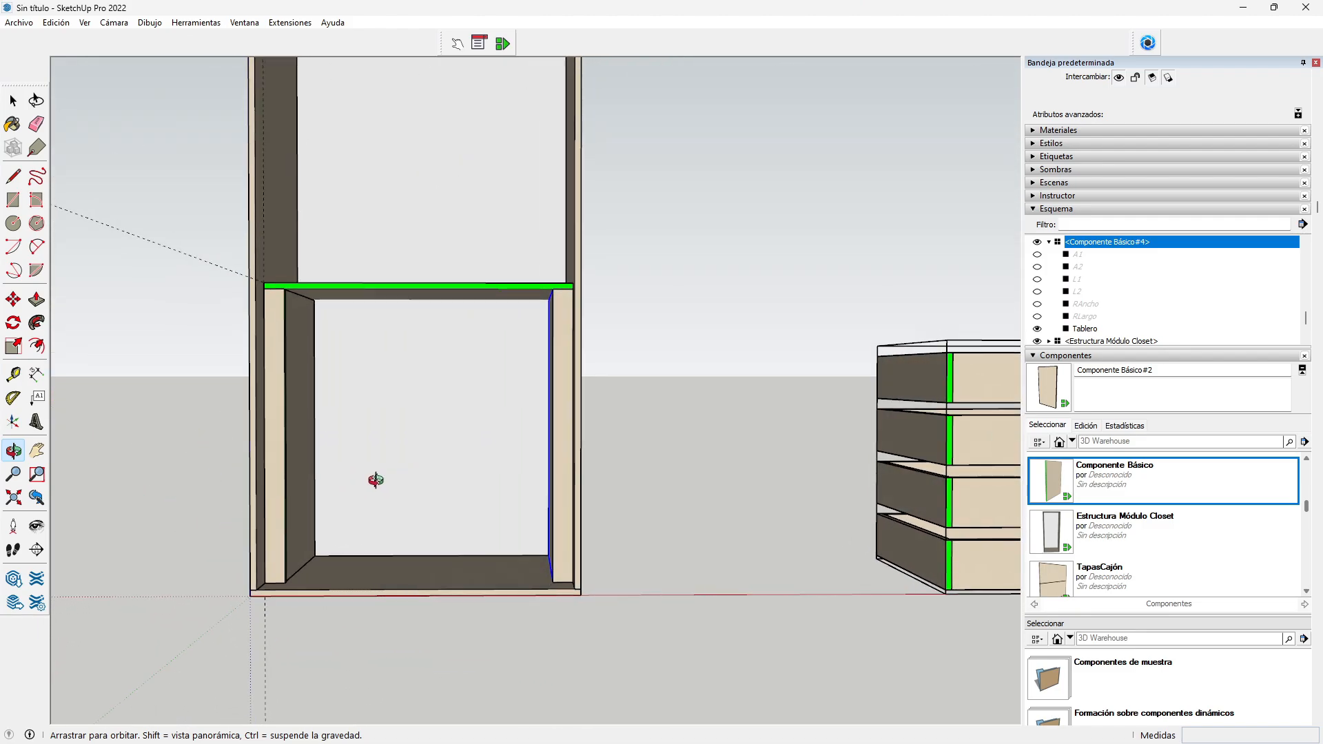
pyautogui.scroll(-4, 393, 502)
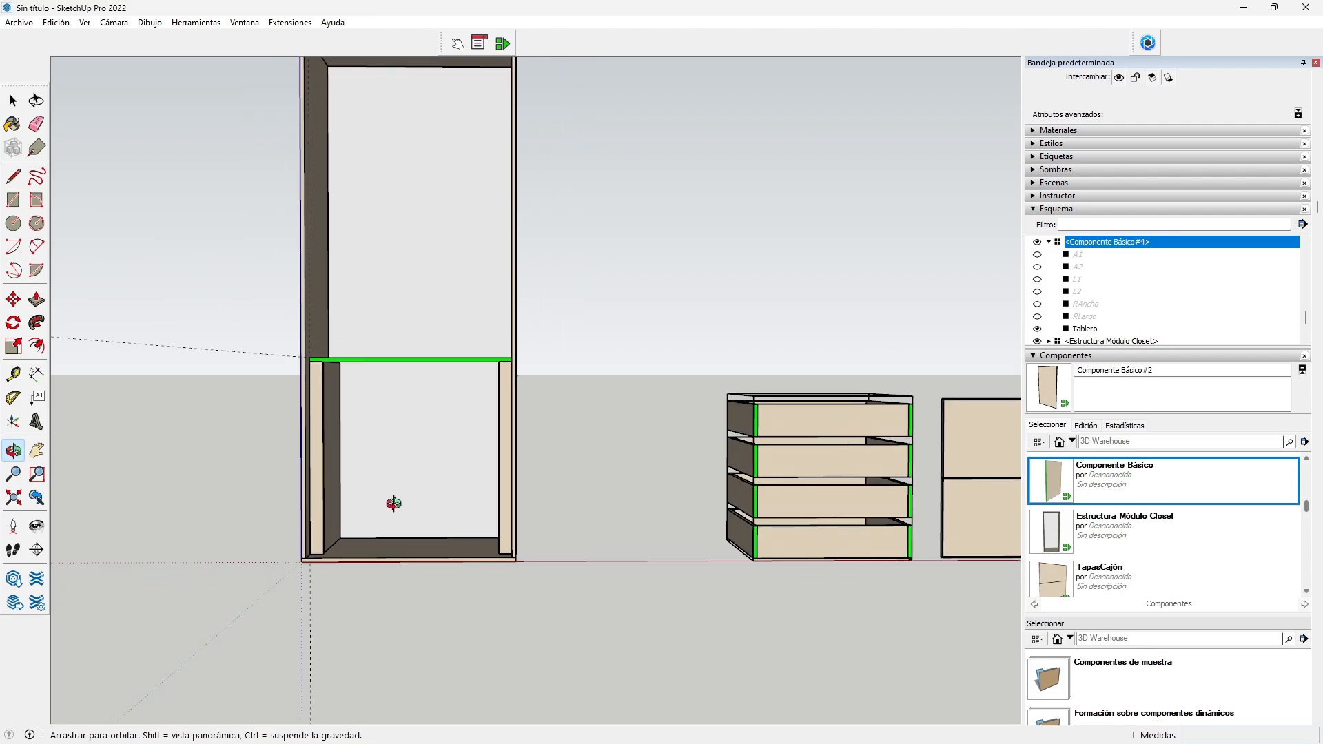
pyautogui.moveTo(398, 505); pyautogui.dragTo(526, 527)
pyautogui.press('e')
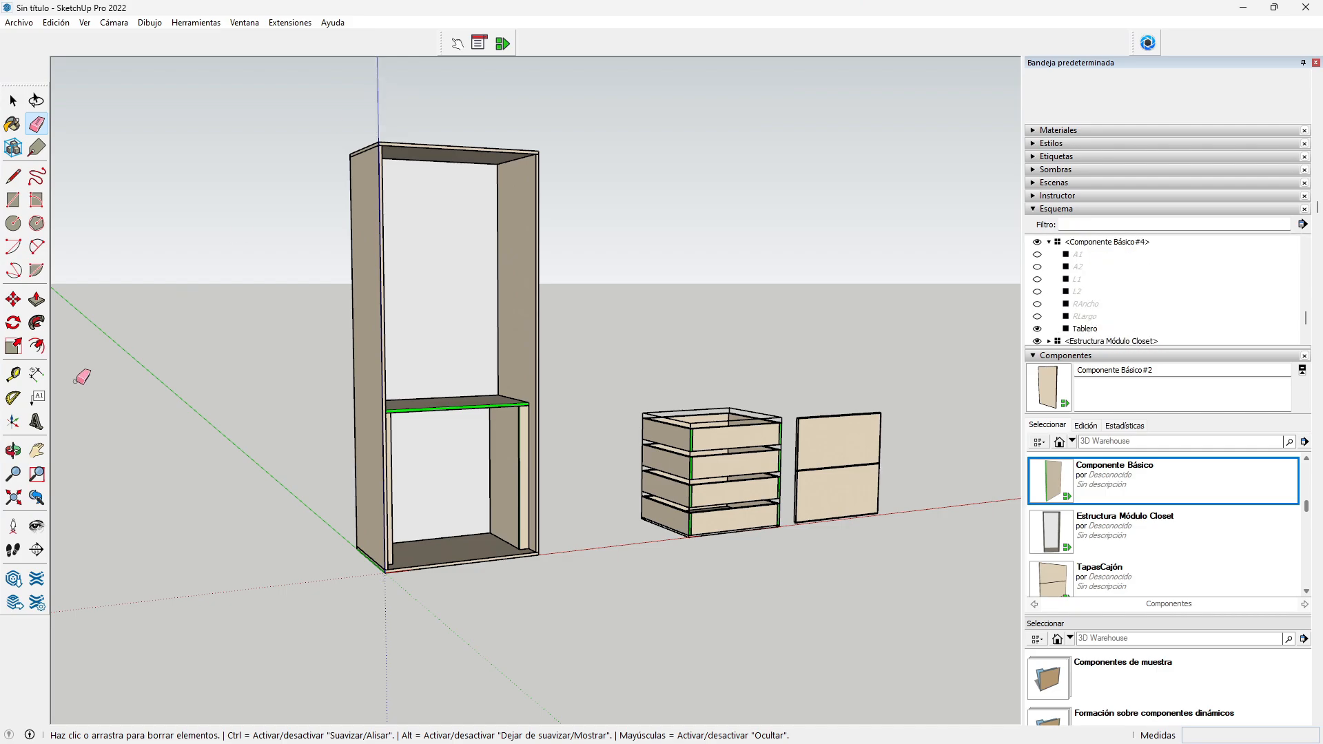
pyautogui.click(12, 451)
pyautogui.moveTo(284, 407); pyautogui.dragTo(226, 418)
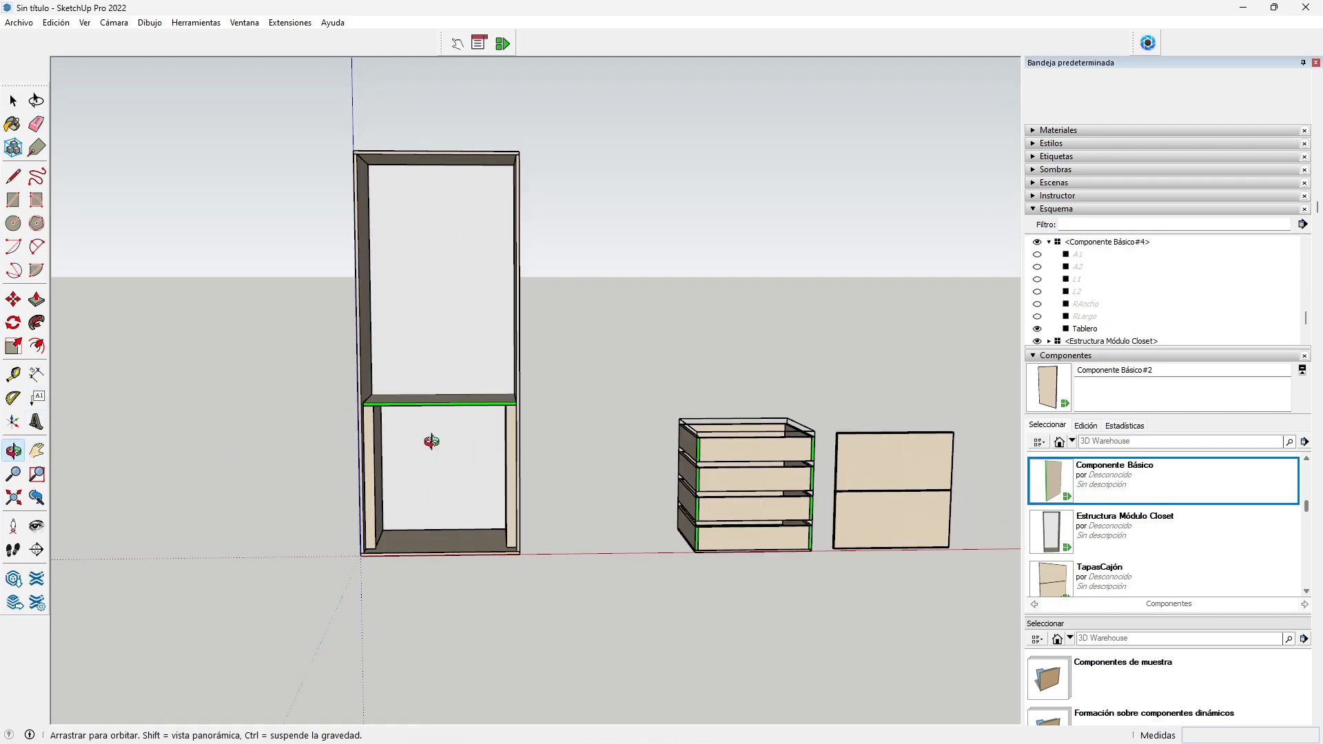
pyautogui.moveTo(432, 443); pyautogui.dragTo(339, 452)
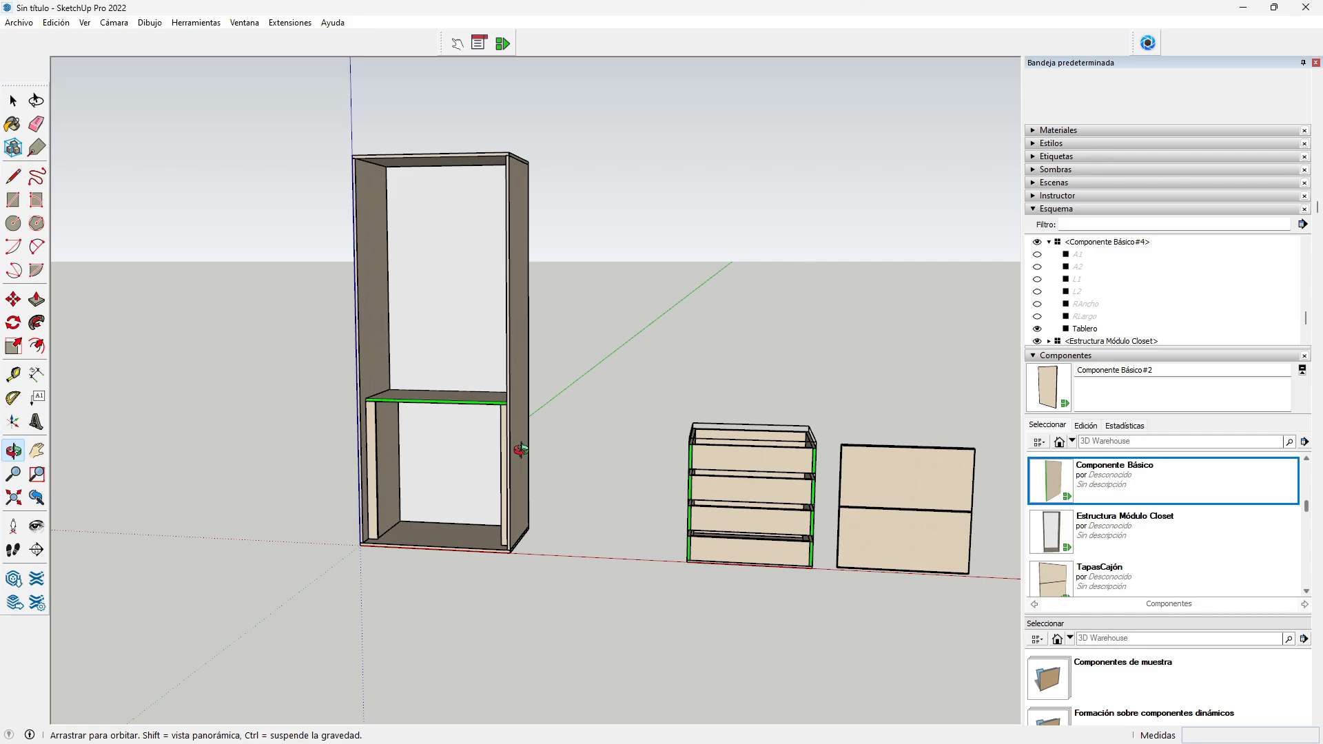
pyautogui.scroll(3, 520, 450)
pyautogui.moveTo(476, 482); pyautogui.dragTo(618, 490)
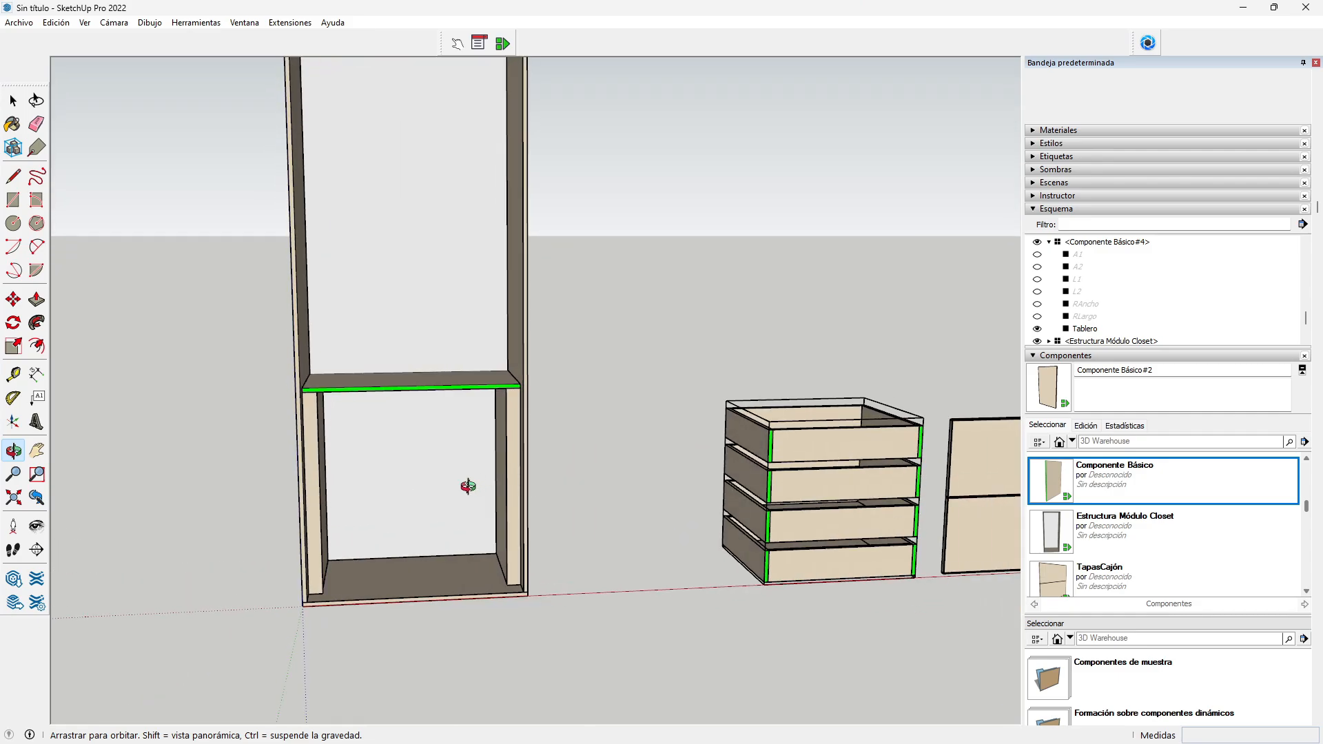
pyautogui.scroll(2, 379, 503)
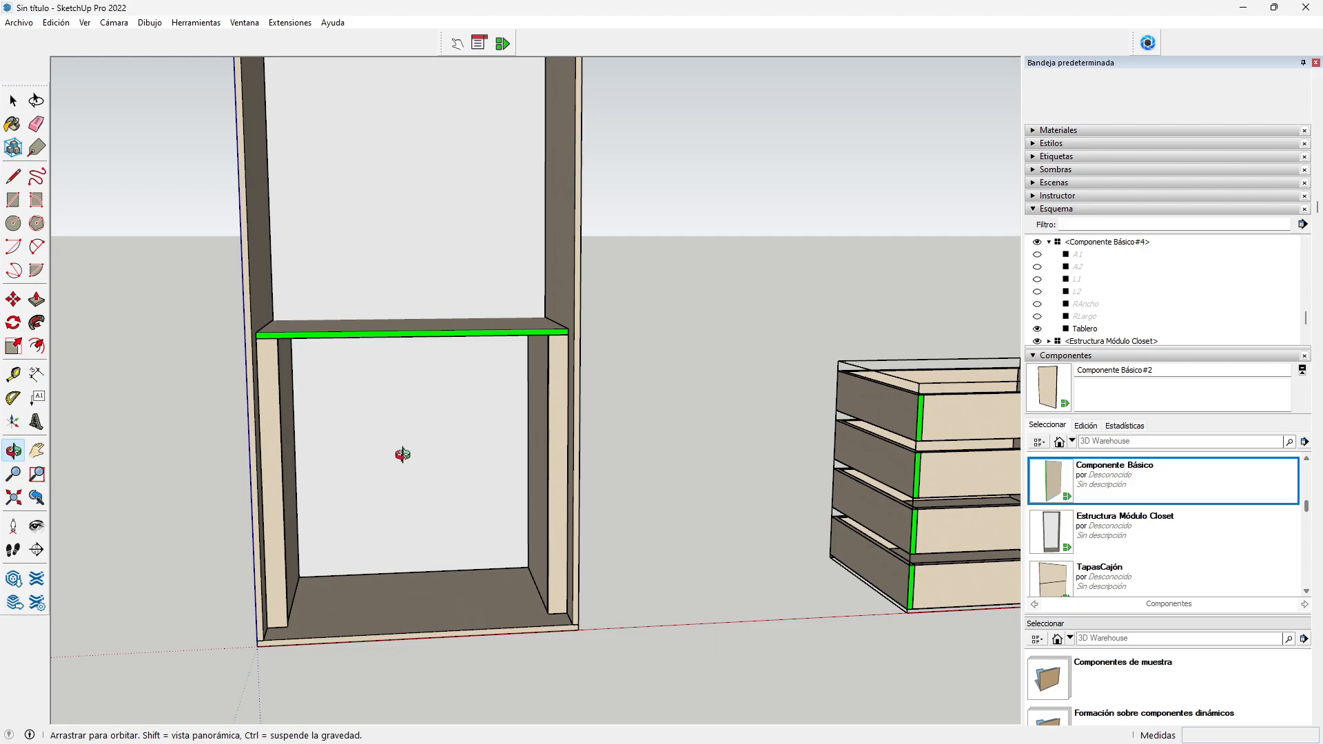
pyautogui.scroll(-3, 403, 454)
pyautogui.scroll(-1, 401, 473)
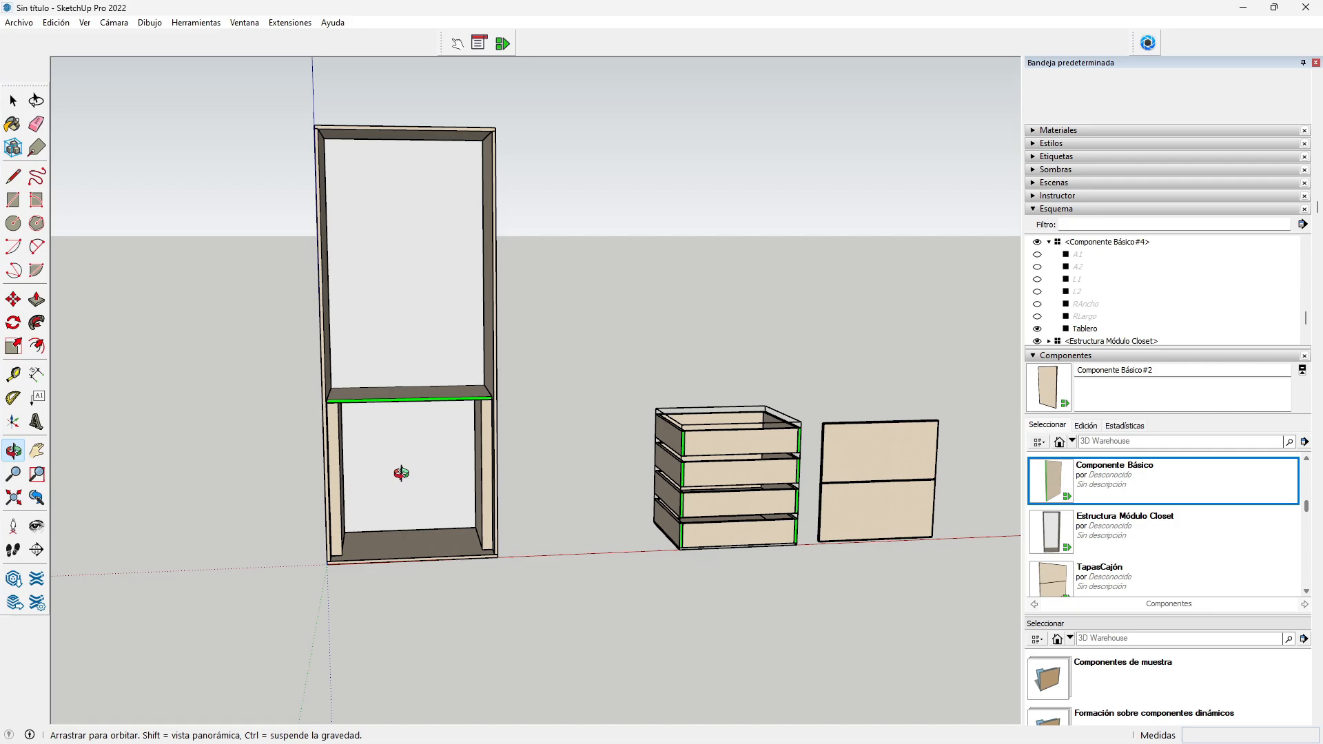
pyautogui.moveTo(428, 441); pyautogui.dragTo(286, 350)
pyautogui.scroll(-2, 365, 385)
pyautogui.scroll(4, 441, 441)
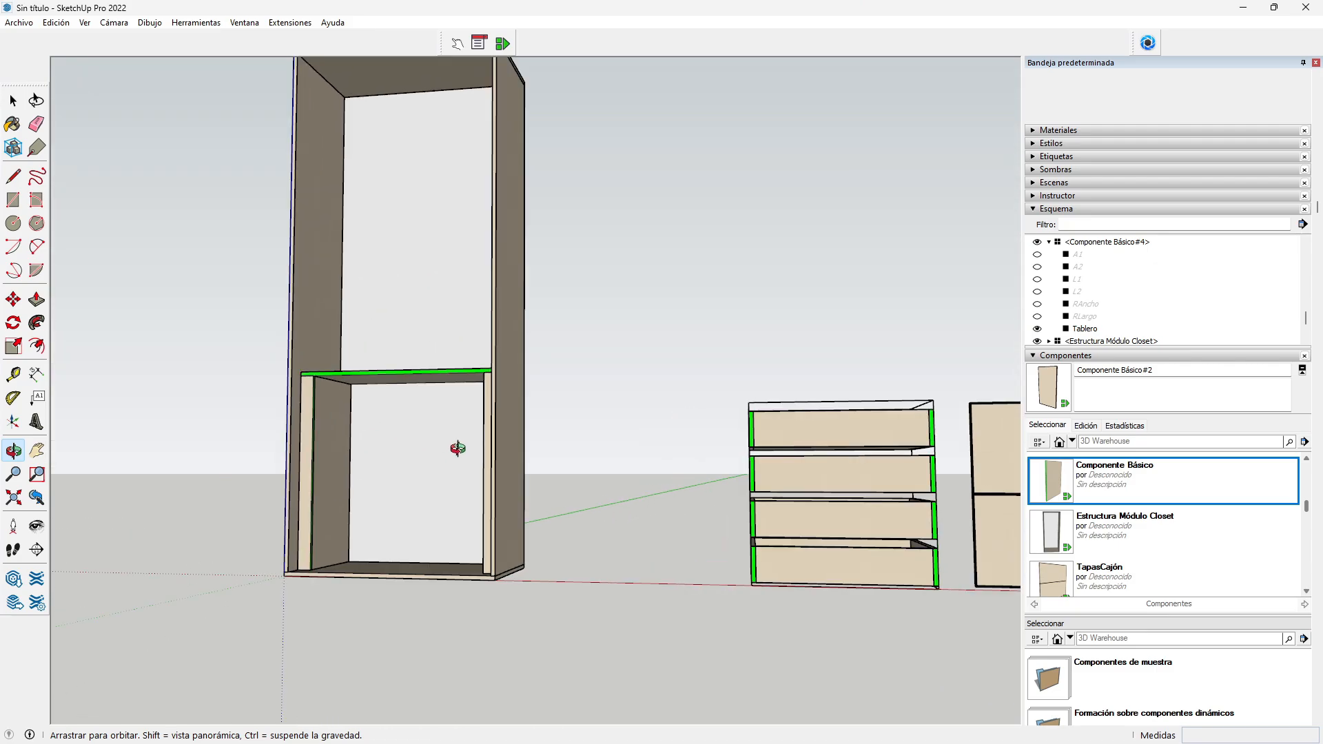
pyautogui.scroll(2, 398, 474)
pyautogui.moveTo(396, 476); pyautogui.dragTo(423, 599)
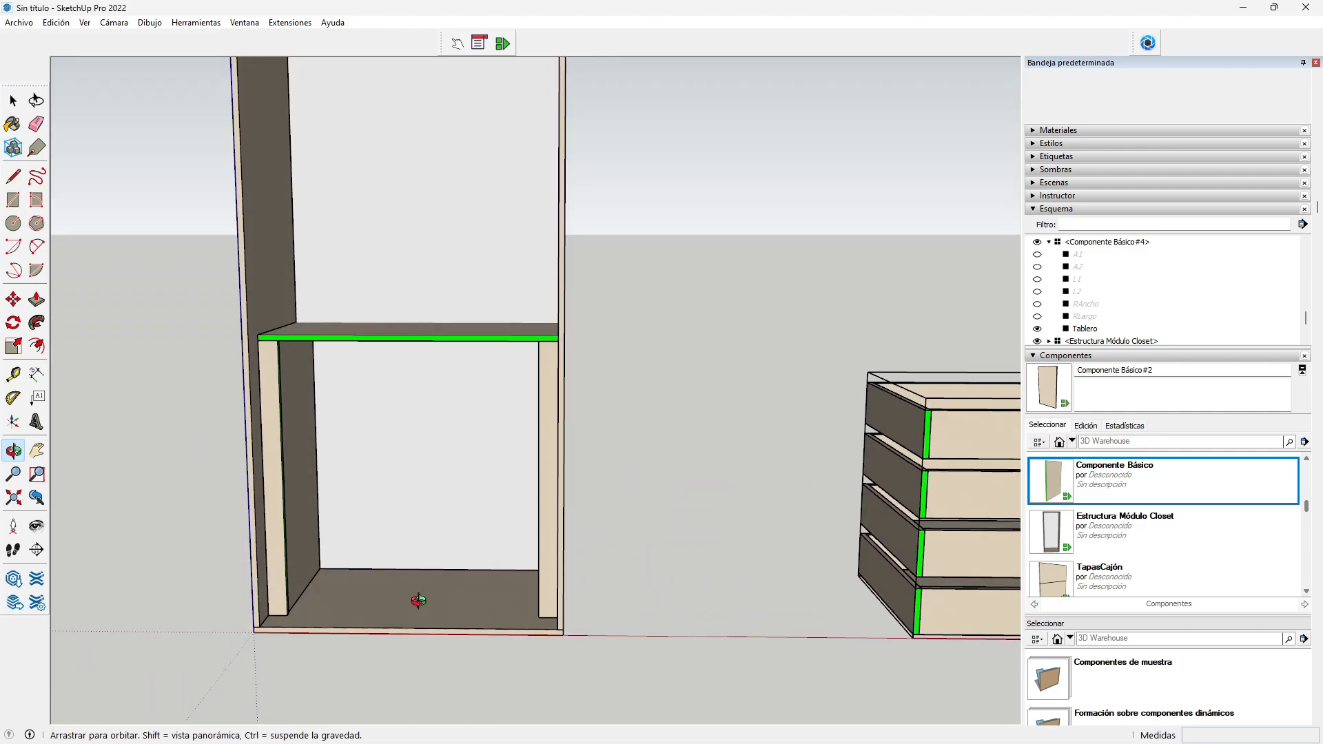
pyautogui.scroll(2, 394, 434)
pyautogui.scroll(1, 394, 434)
pyautogui.press('space')
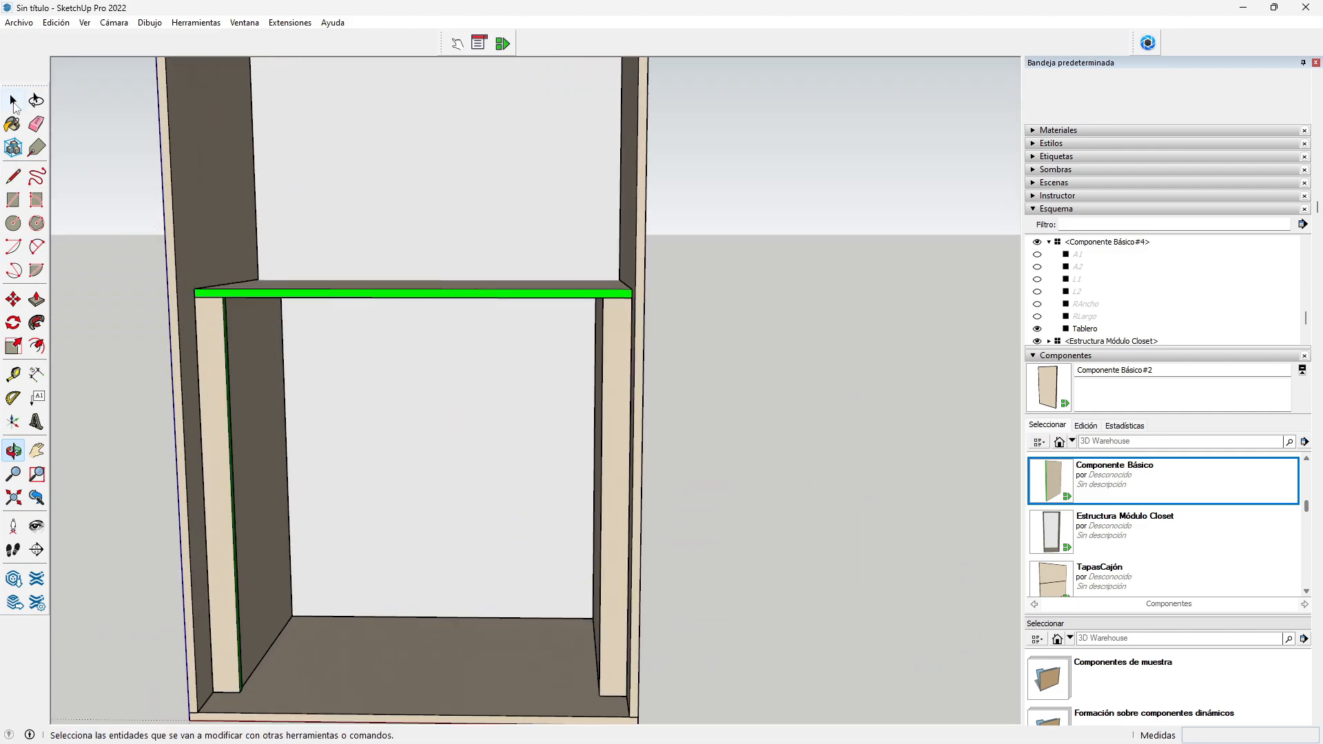
# Step: Set the shelf's L1 edge band to D in Component Options and apply it
pyautogui.click(382, 295)
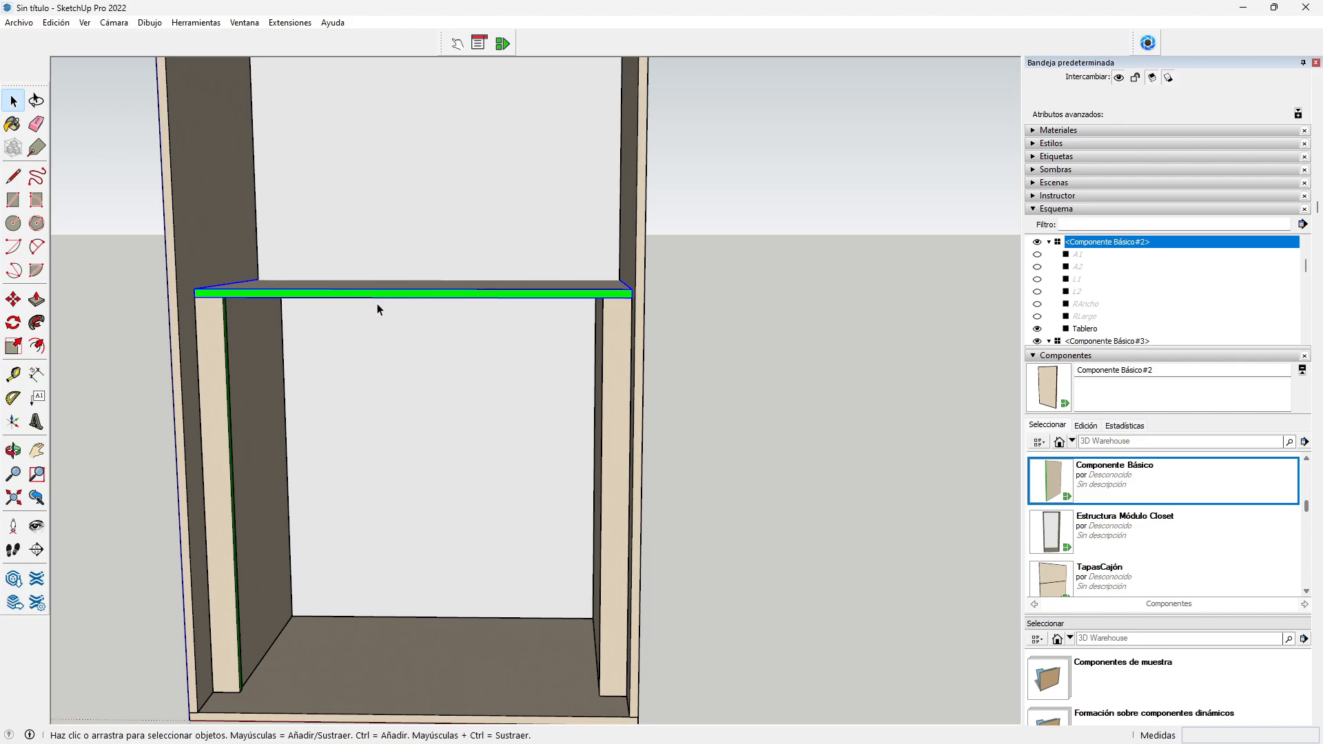
pyautogui.click(20, 447)
pyautogui.moveTo(410, 319); pyautogui.dragTo(375, 337)
pyautogui.scroll(-2, 430, 335)
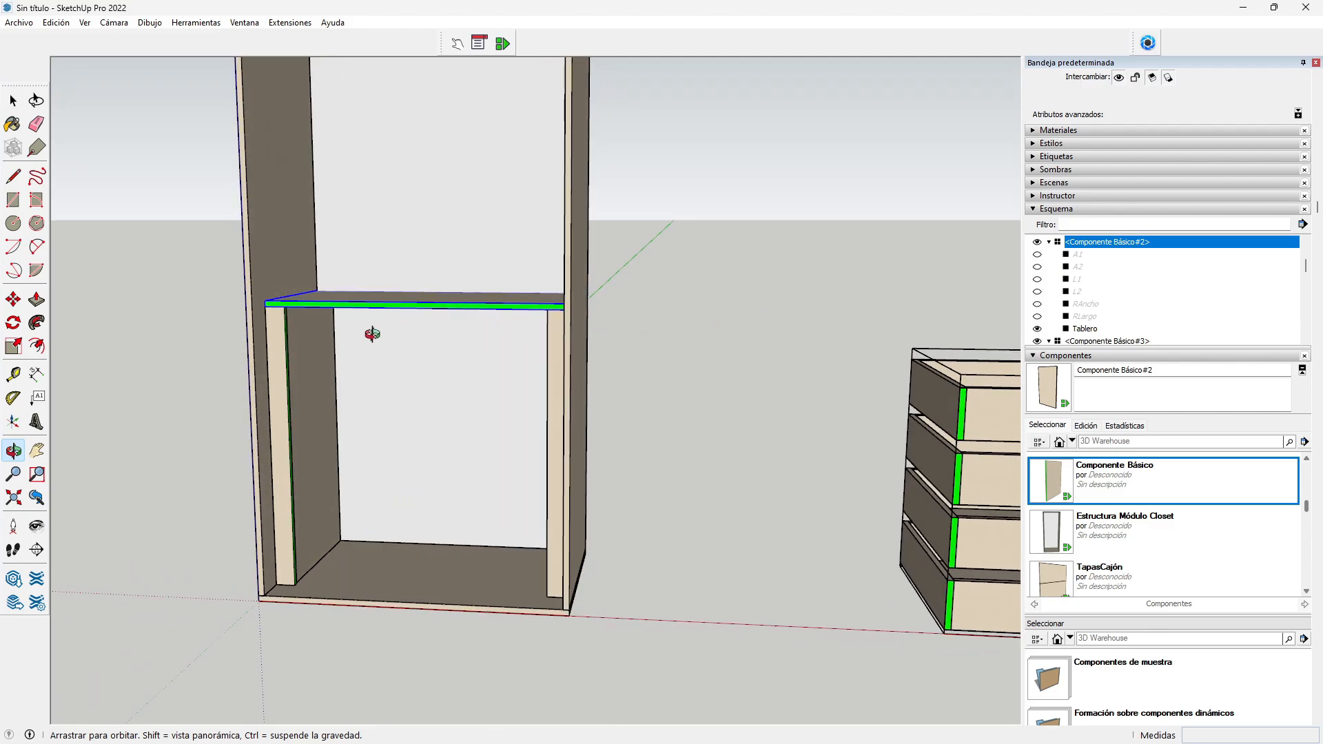
pyautogui.click(479, 43)
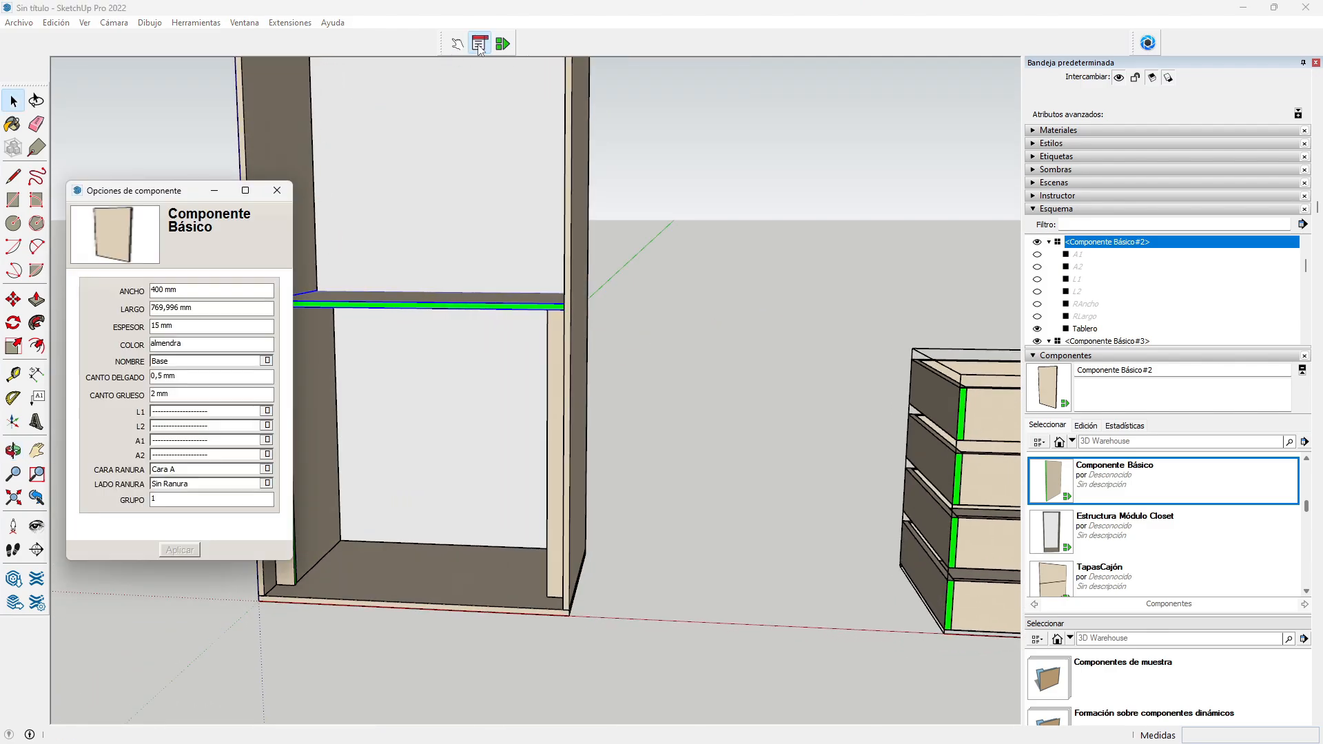
pyautogui.click(173, 412)
pyautogui.click(175, 421)
pyautogui.click(191, 550)
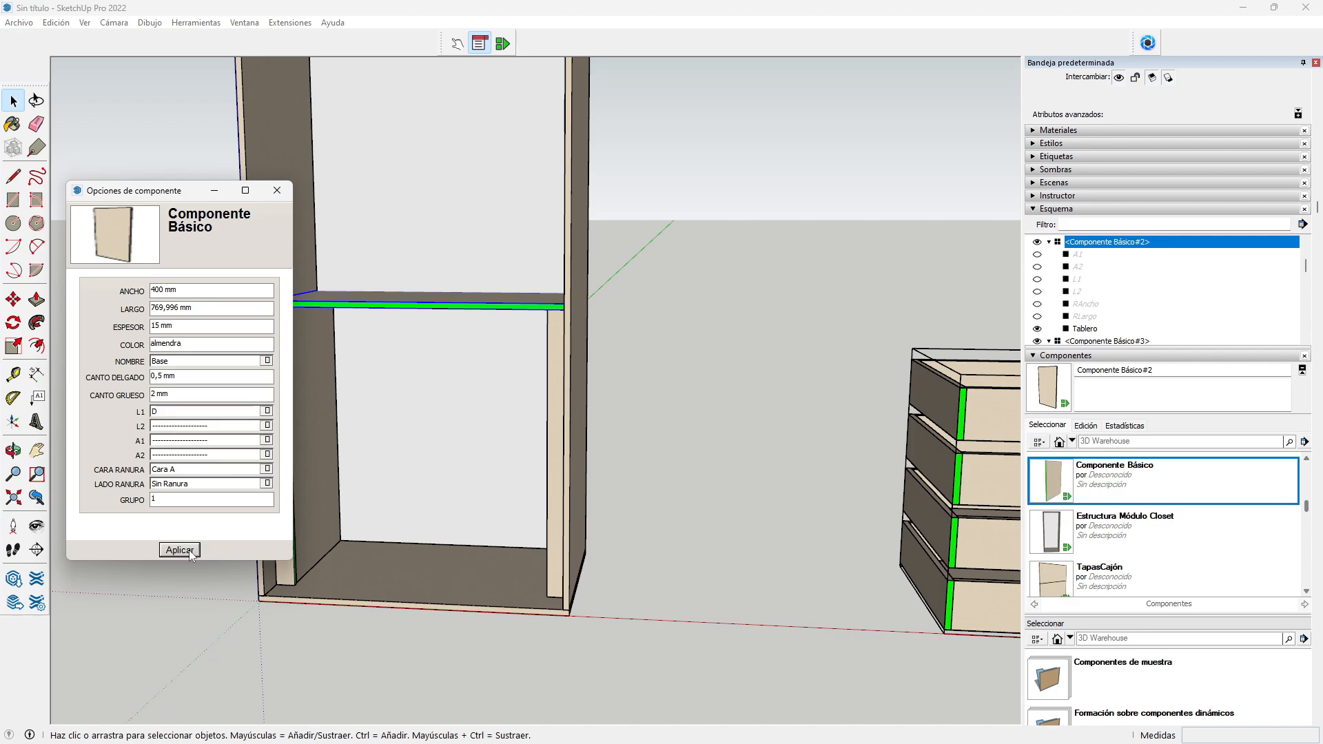
pyautogui.click(277, 190)
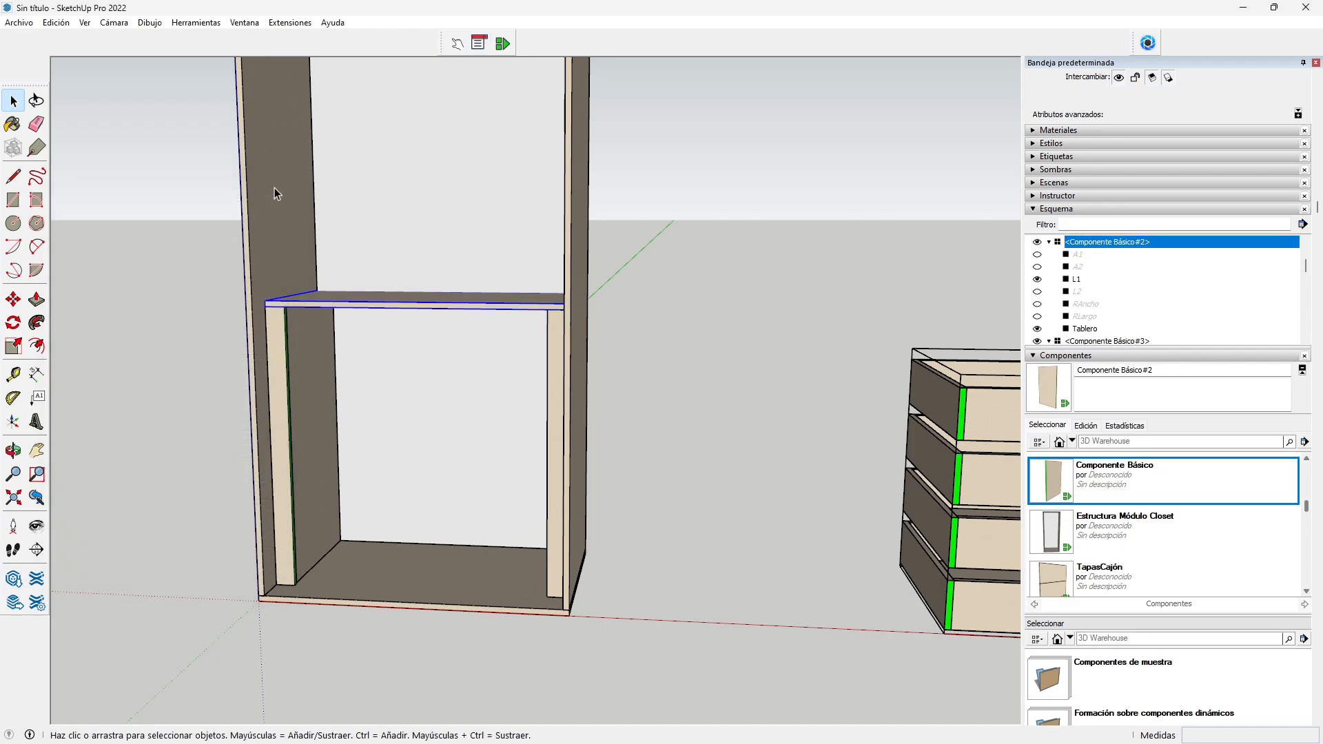
# Step: Select the narrow vertical strip and bring up its component options
pyautogui.scroll(3, 254, 337)
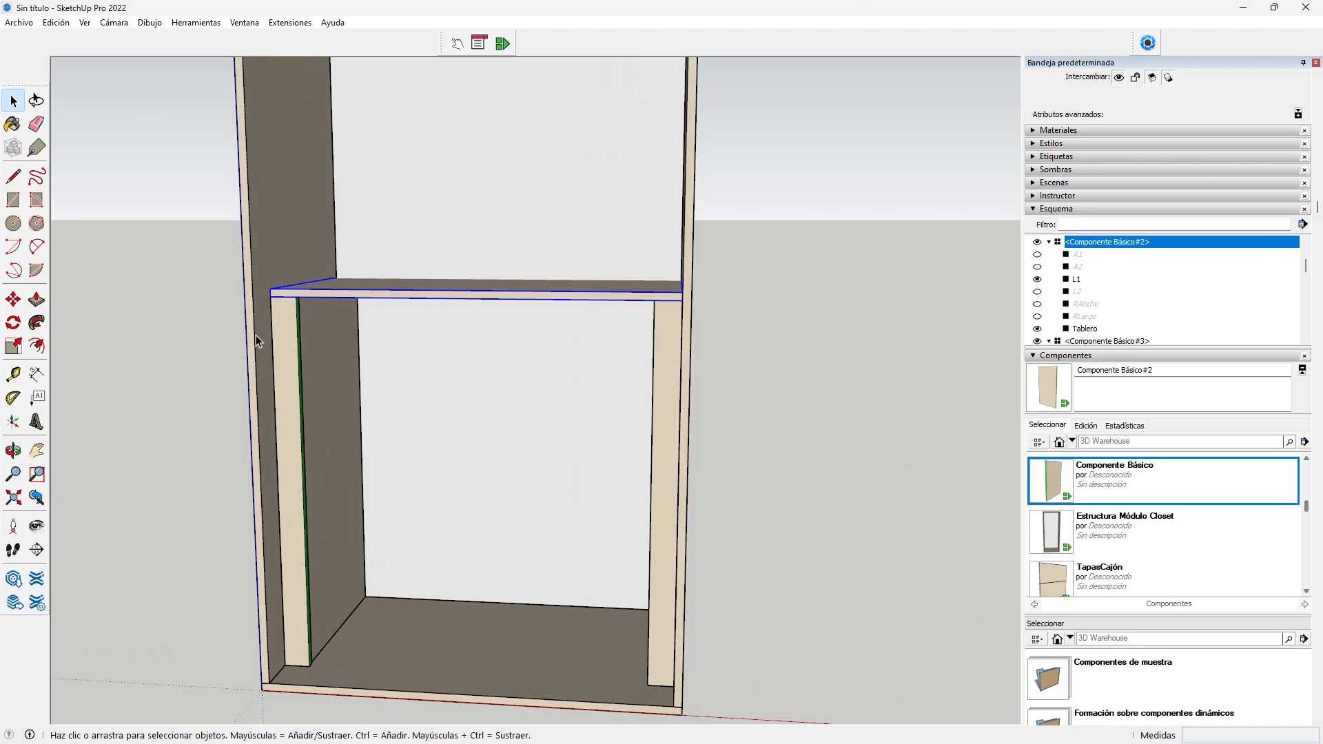
pyautogui.click(292, 405)
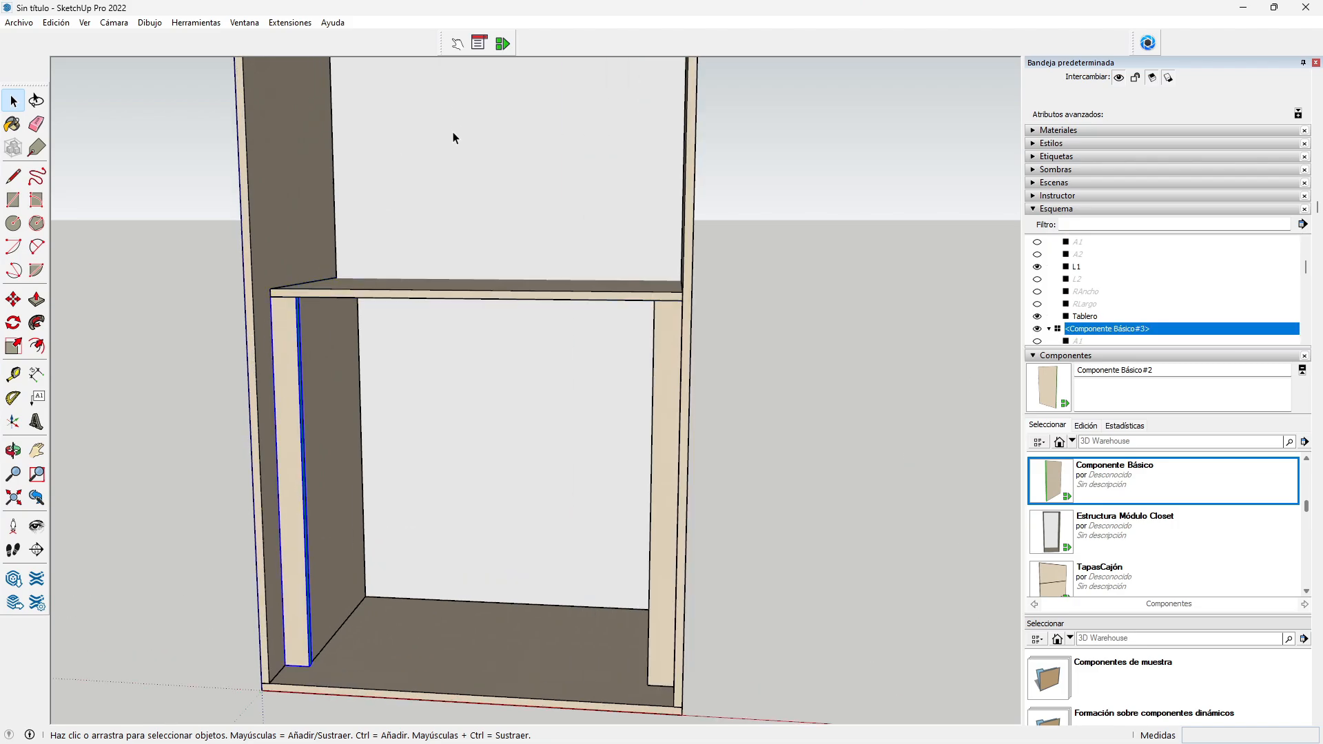
pyautogui.click(479, 44)
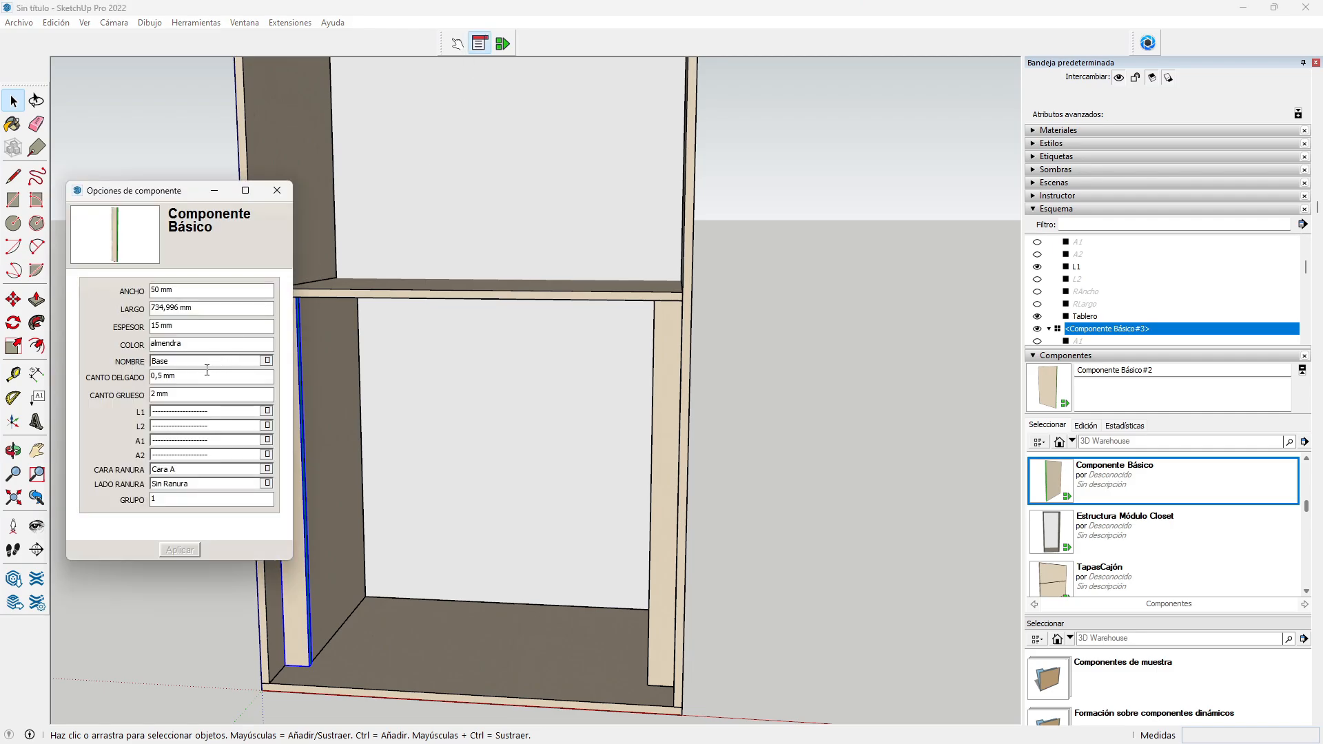
# Step: Set the strip's L1 edge band to D and apply it
pyautogui.click(199, 414)
pyautogui.click(185, 551)
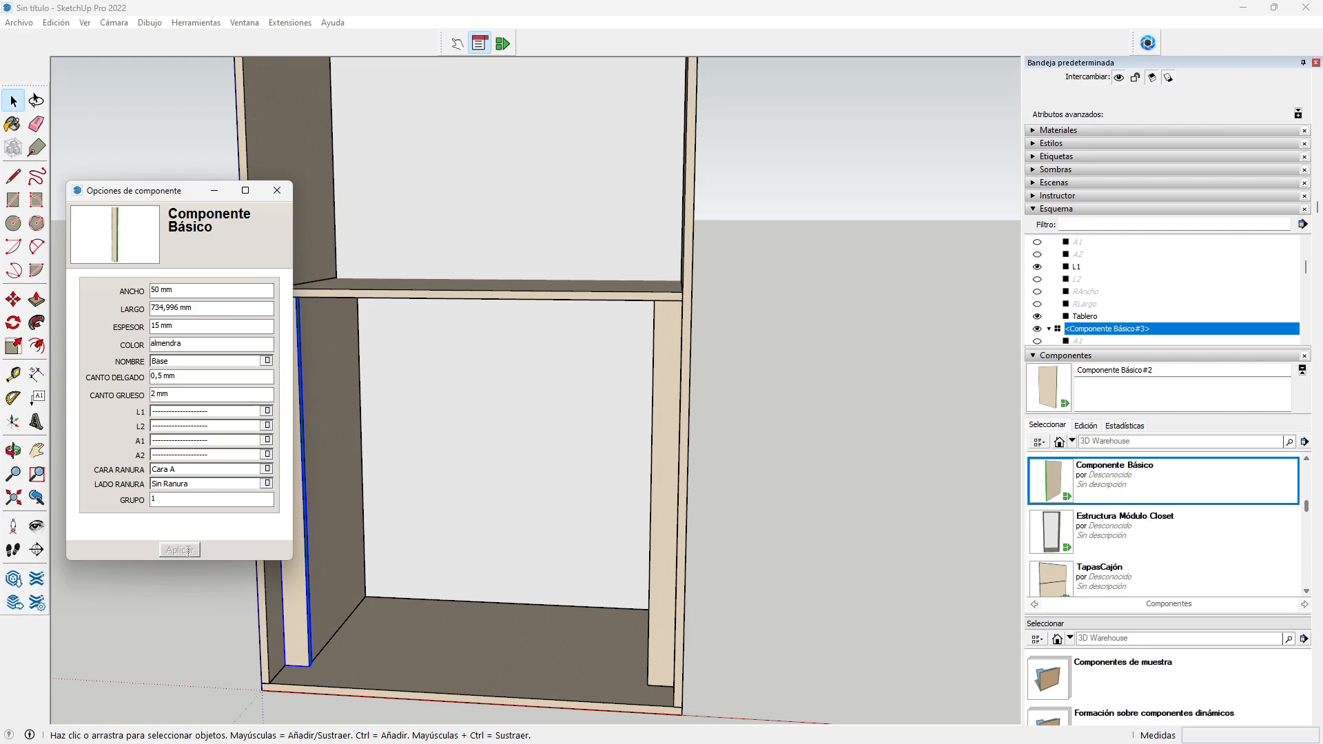
pyautogui.click(13, 451)
pyautogui.moveTo(396, 490); pyautogui.dragTo(280, 477)
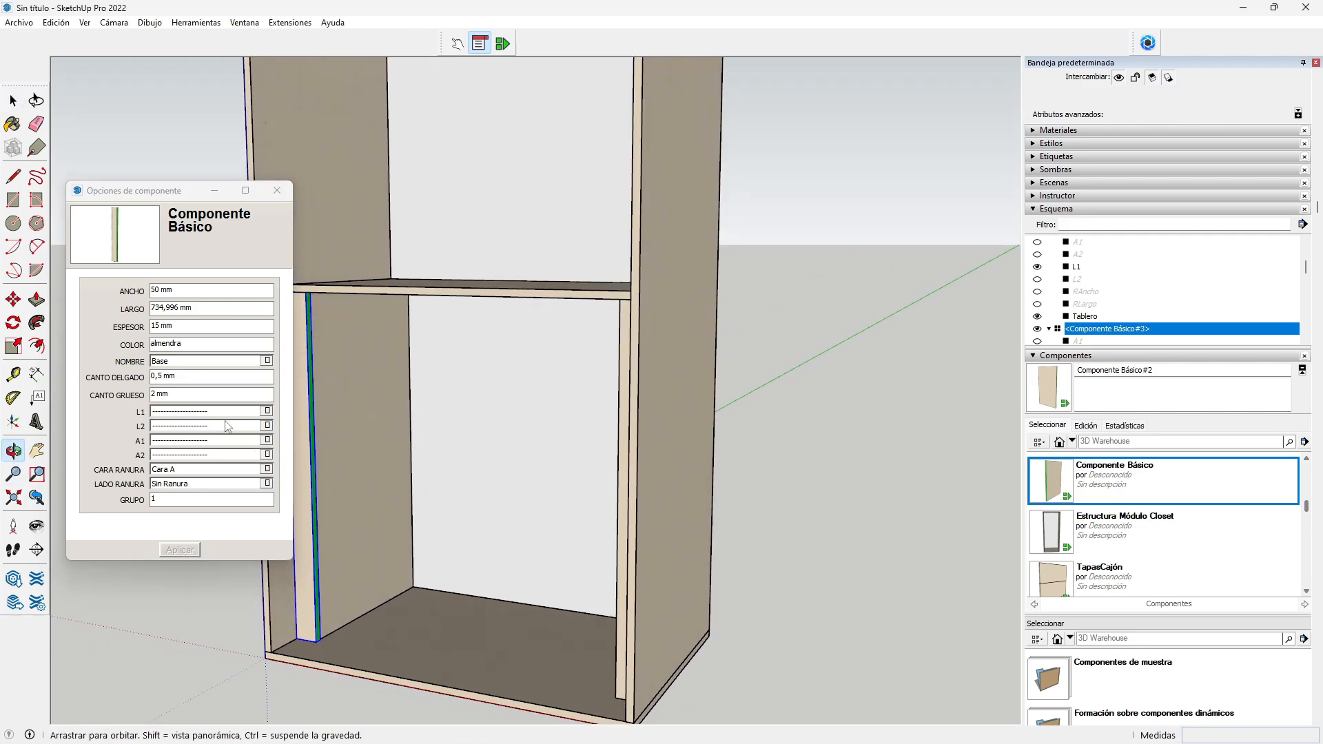
pyautogui.click(186, 416)
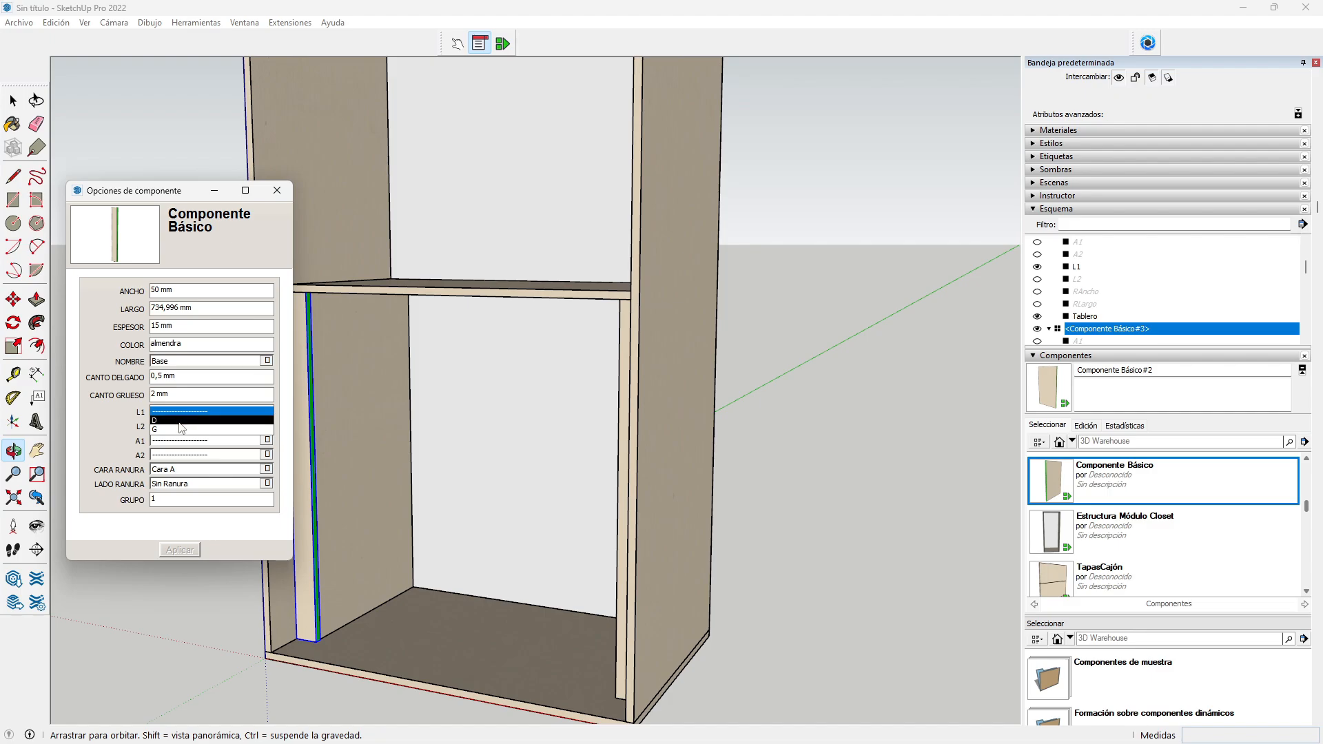
pyautogui.click(183, 421)
pyautogui.click(182, 551)
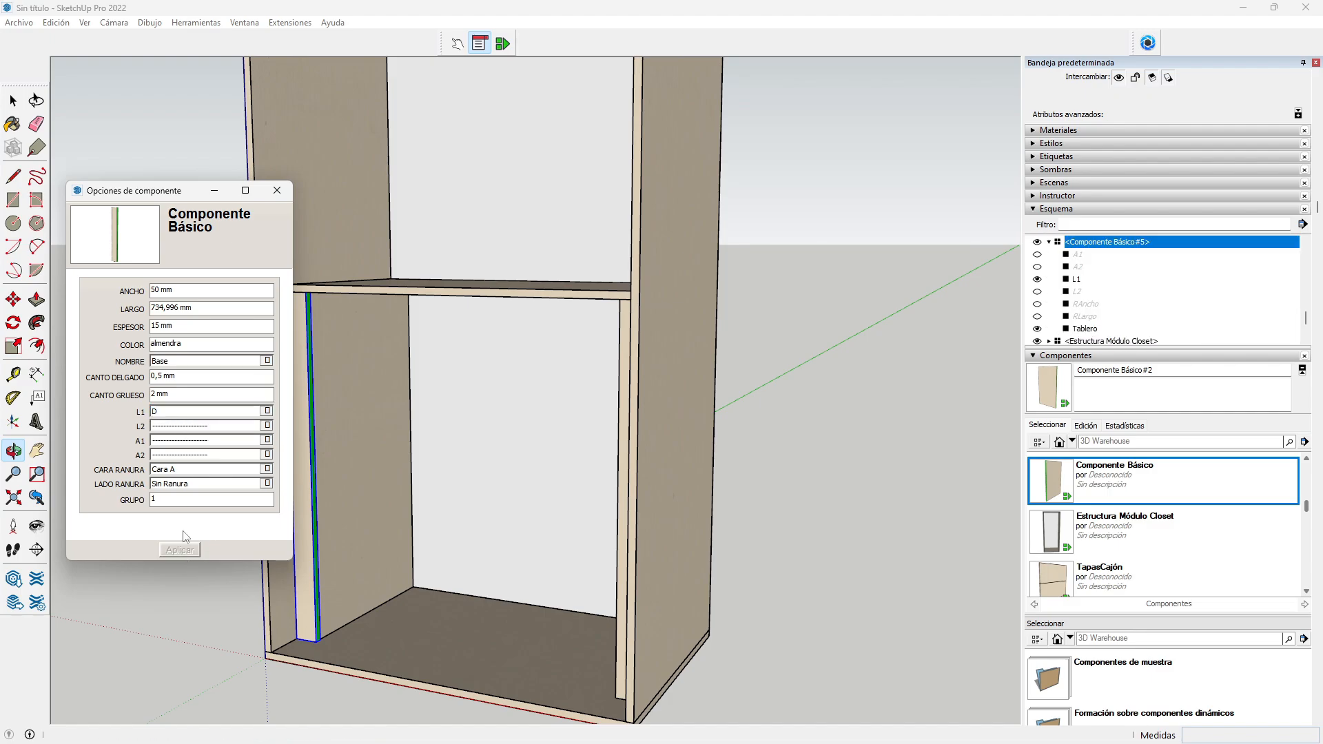
# Step: Set L2 to D and reset L1 to none, then apply the edge changes
pyautogui.click(165, 428)
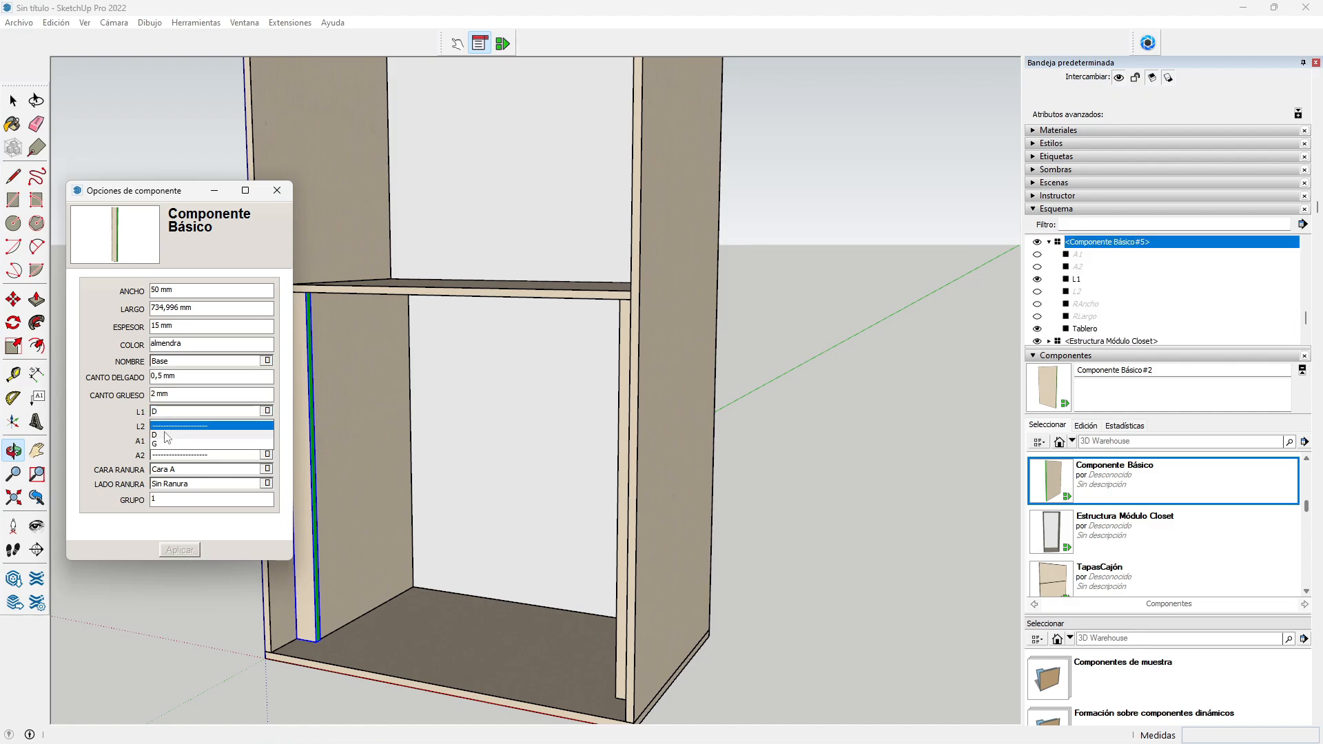
pyautogui.click(169, 436)
pyautogui.click(172, 414)
pyautogui.click(172, 402)
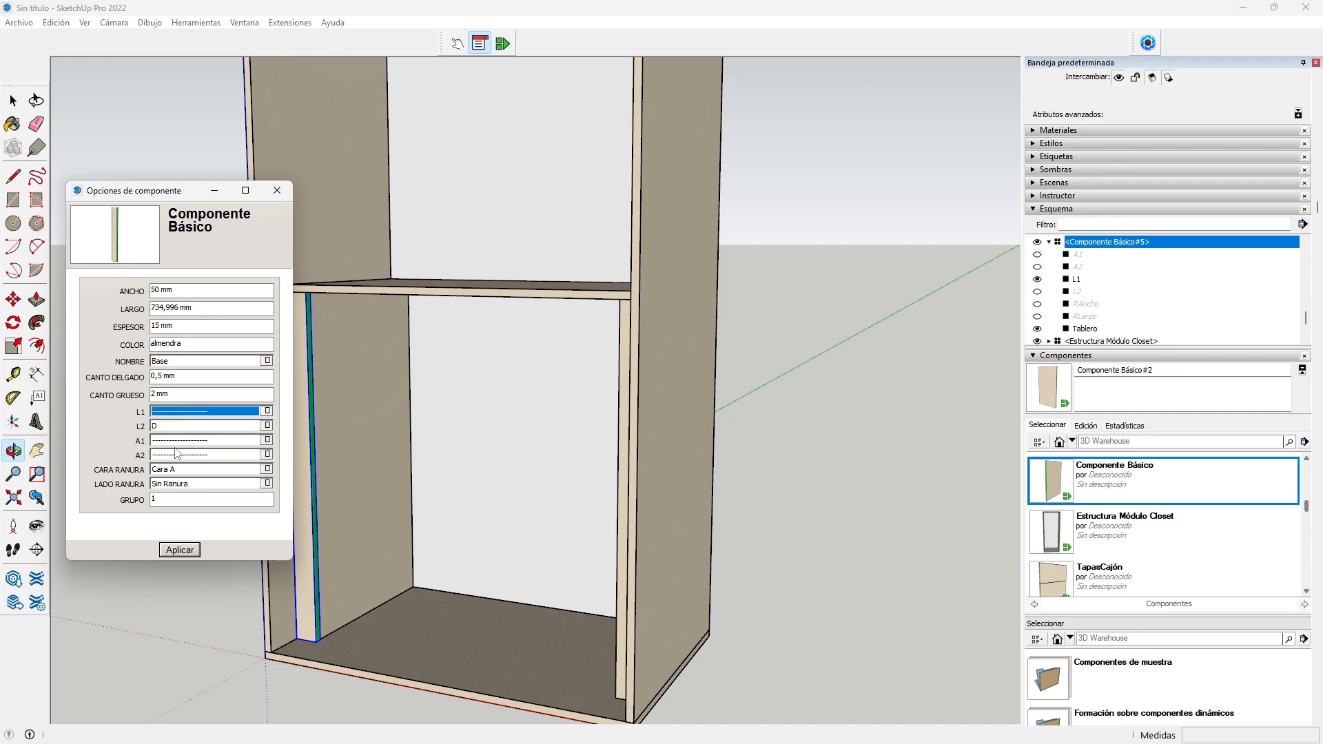
pyautogui.click(180, 550)
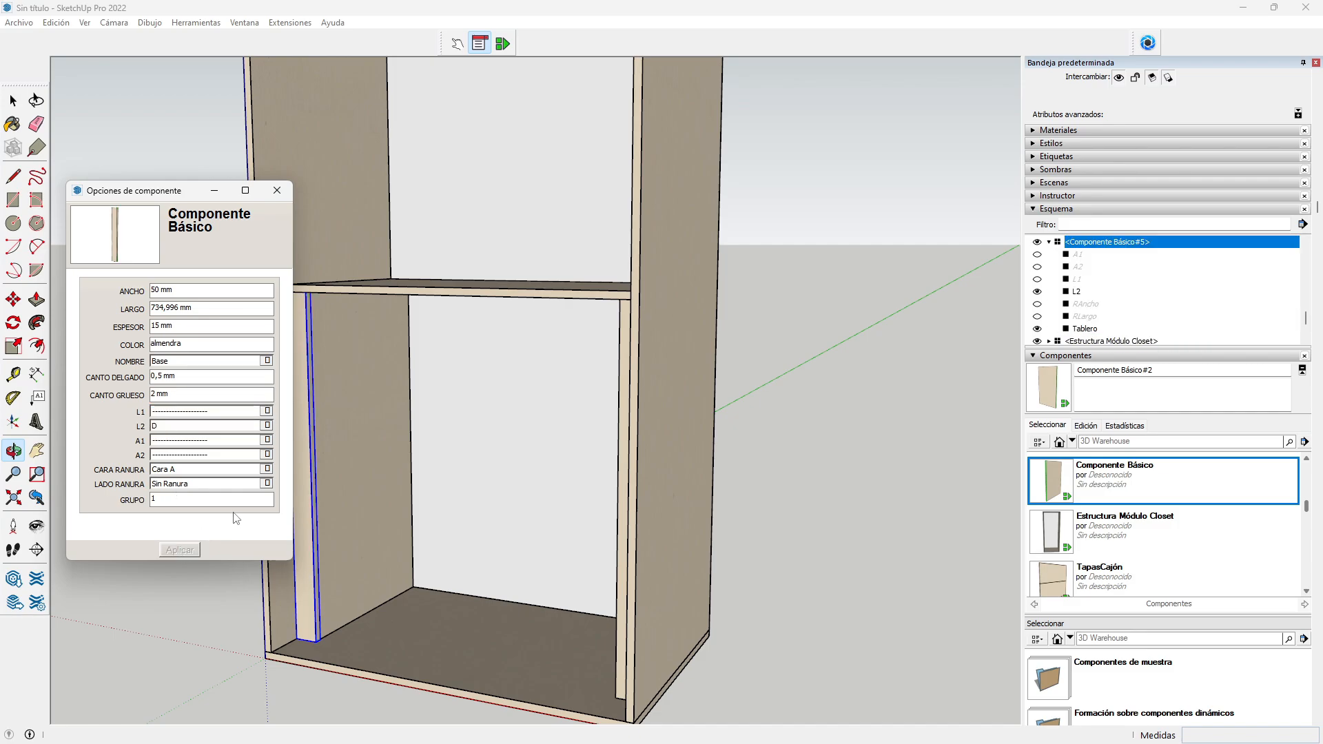
pyautogui.moveTo(177, 196); pyautogui.dragTo(114, 167)
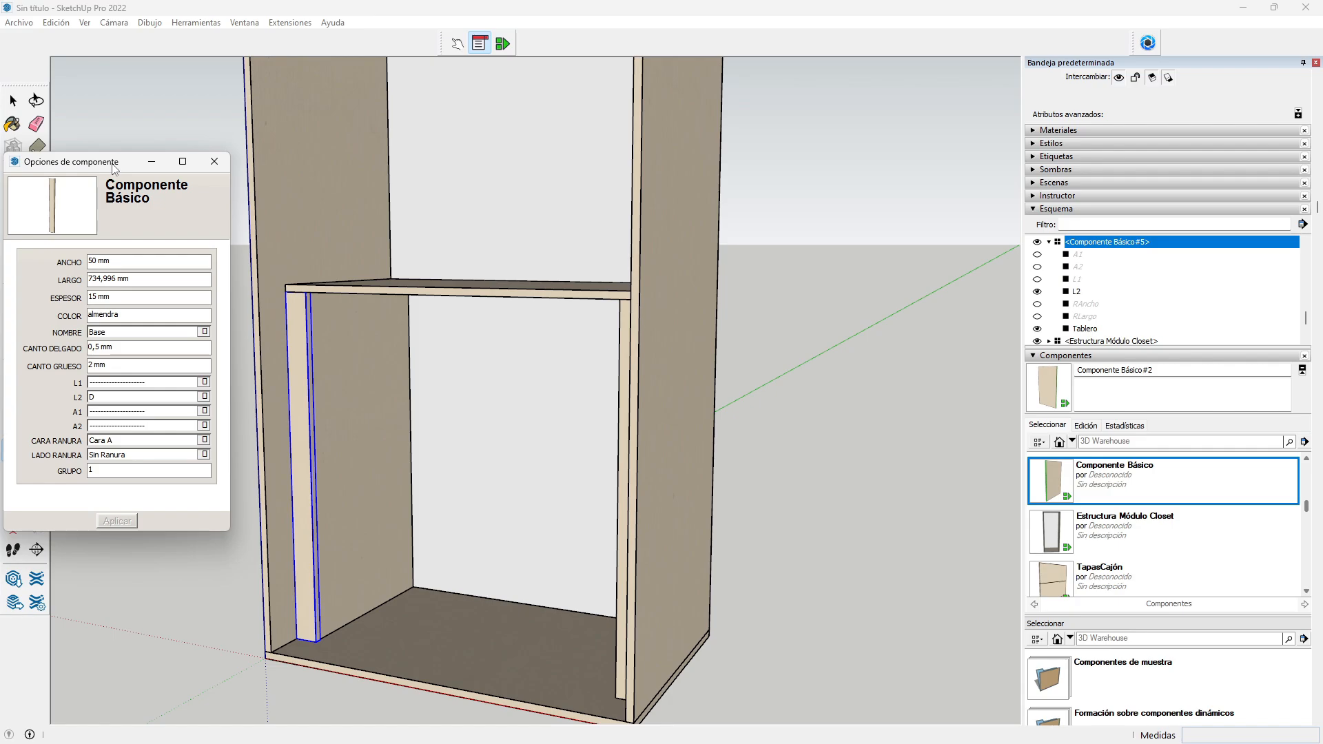
# Step: Name the vertical strip Amarre in the NOMBRE list and apply it
pyautogui.click(204, 332)
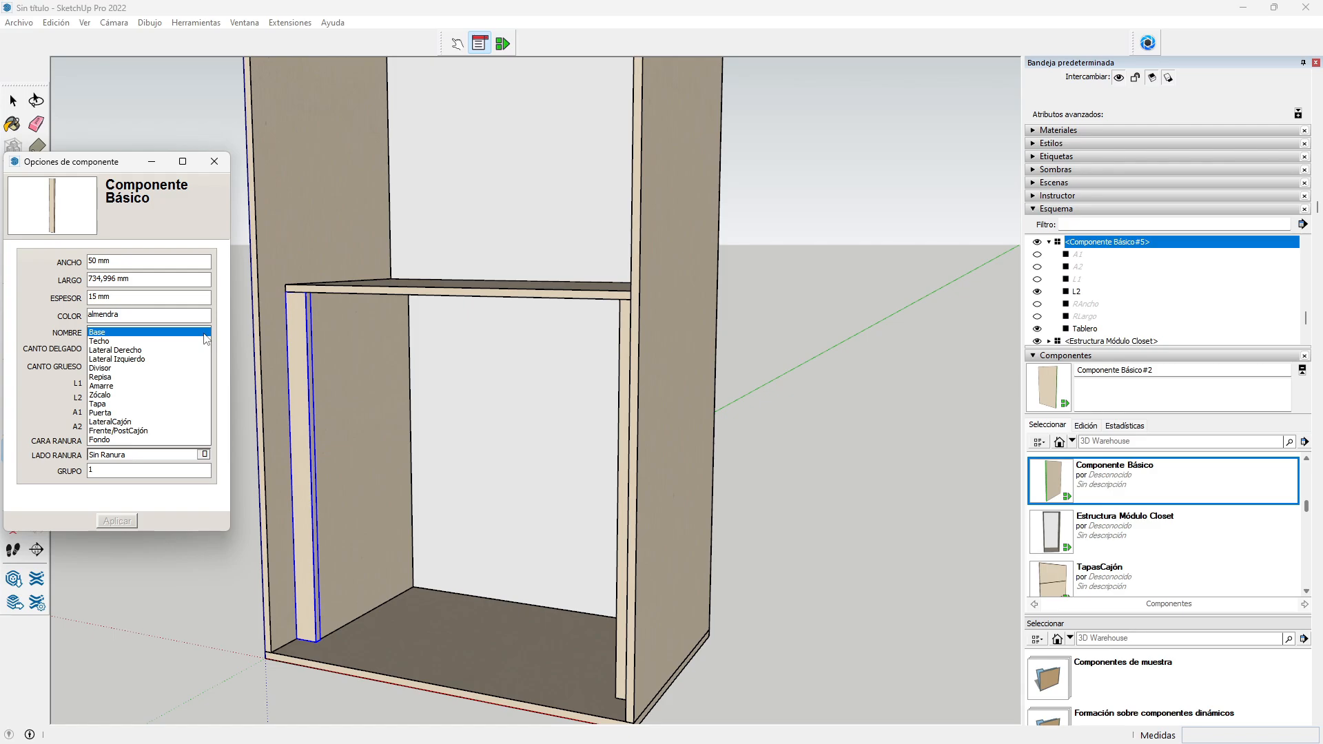
pyautogui.click(104, 386)
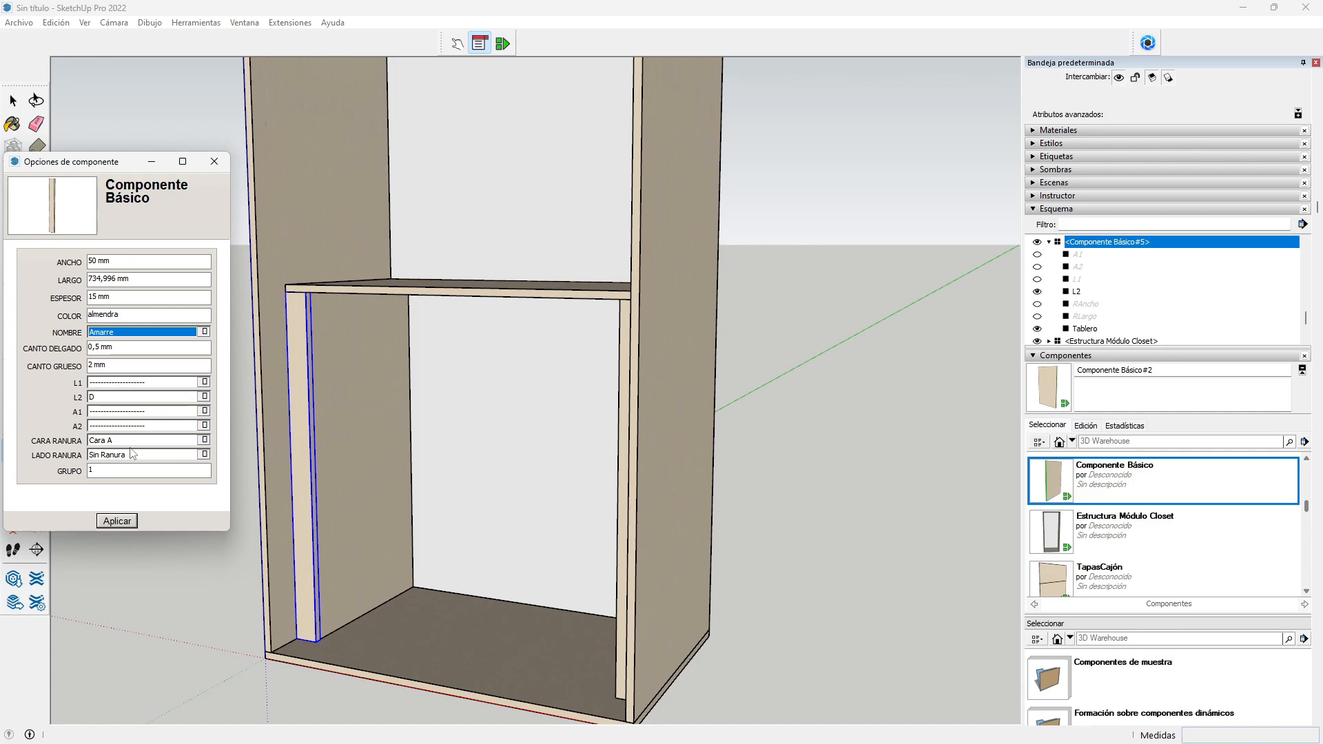
pyautogui.click(115, 522)
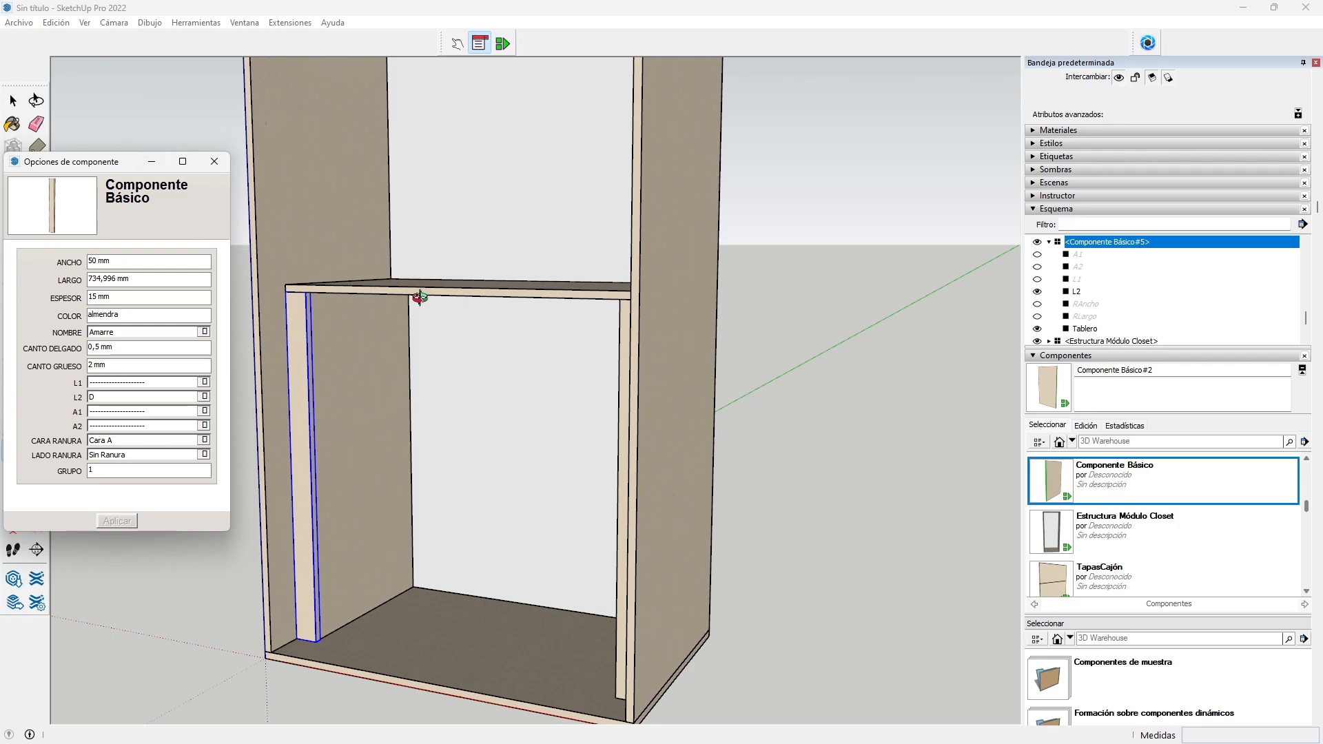
# Step: Clear the selection and select the left inner side panel
pyautogui.click(389, 352)
pyautogui.press('space')
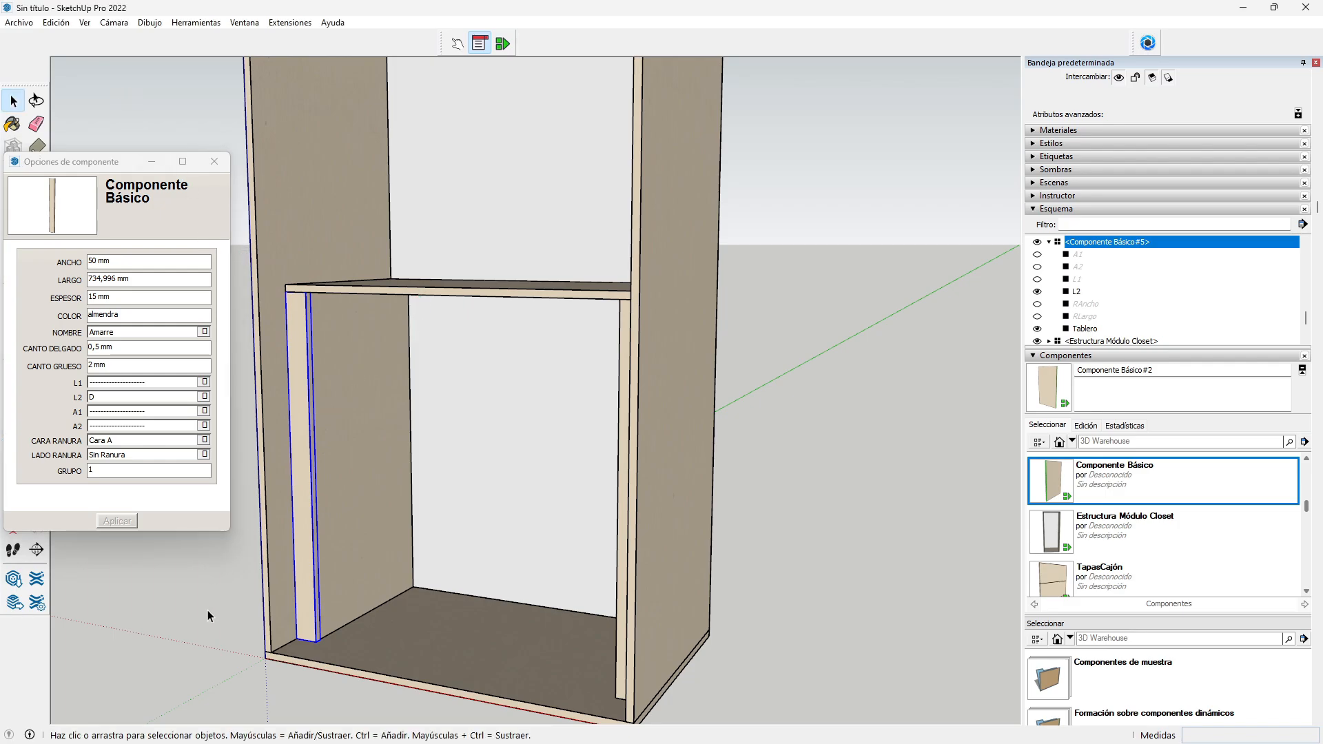
pyautogui.click(210, 609)
pyautogui.click(382, 479)
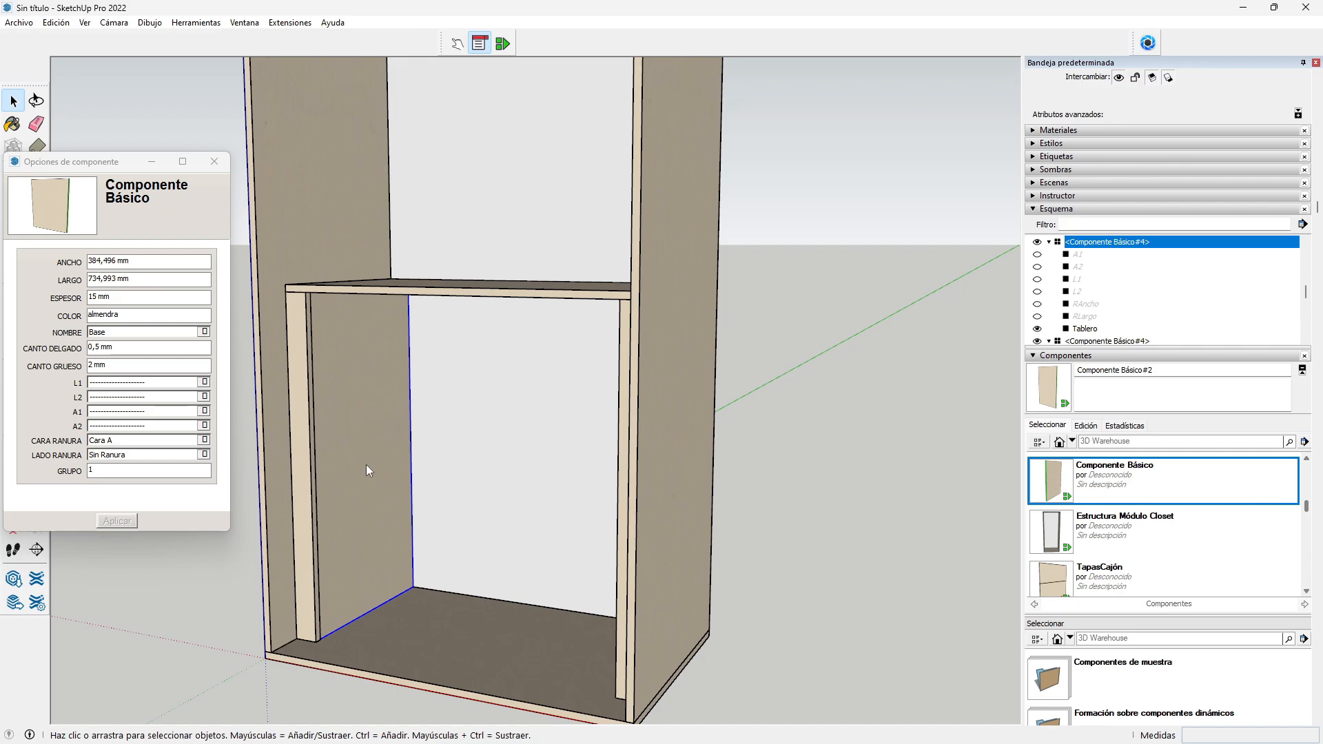
# Step: Name the left inner side panel Lateral Izquierdo and apply it
pyautogui.click(204, 332)
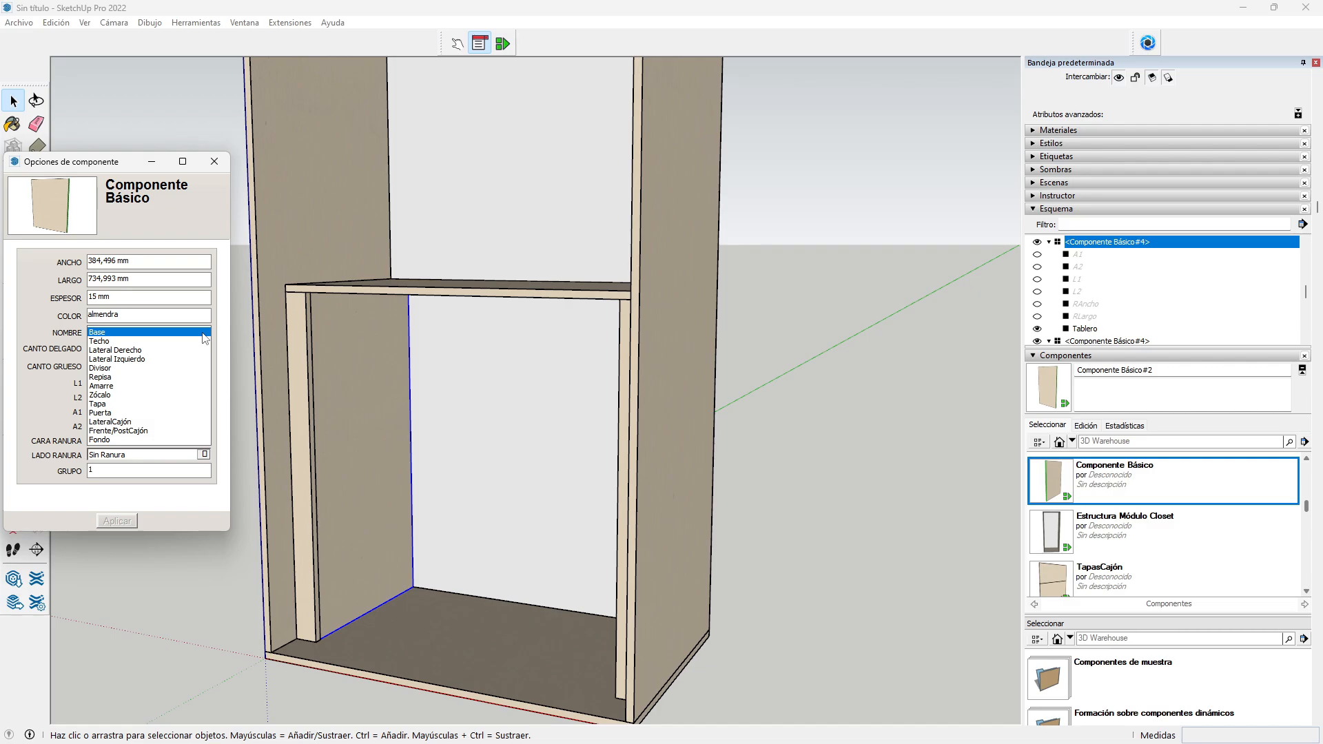
pyautogui.click(151, 360)
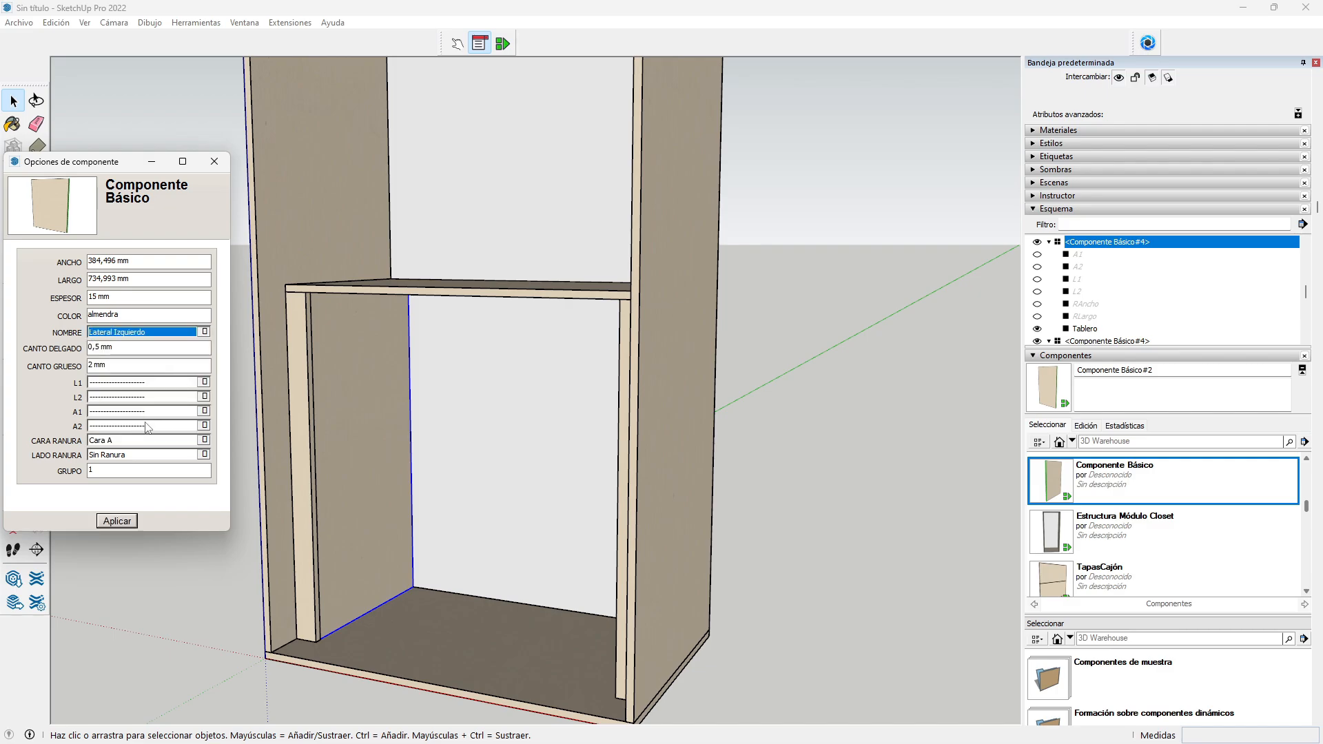
pyautogui.click(113, 522)
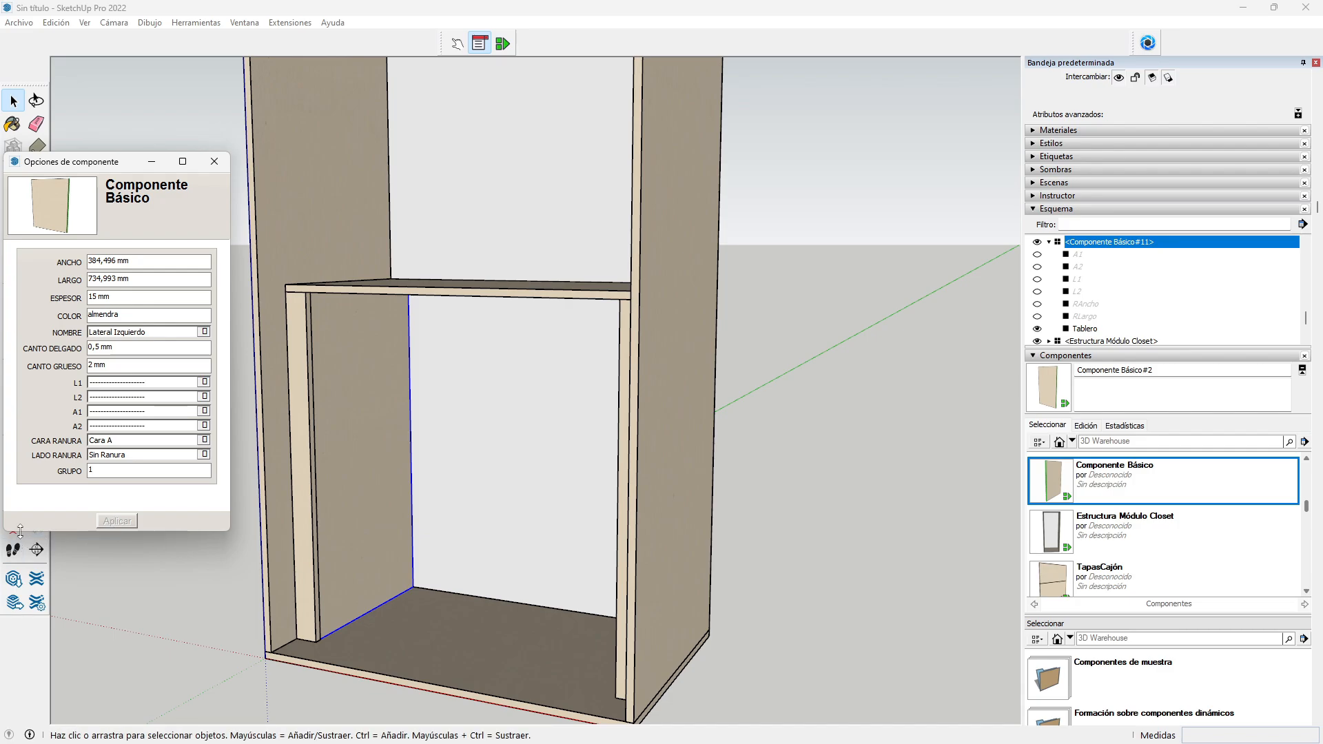
pyautogui.click(213, 162)
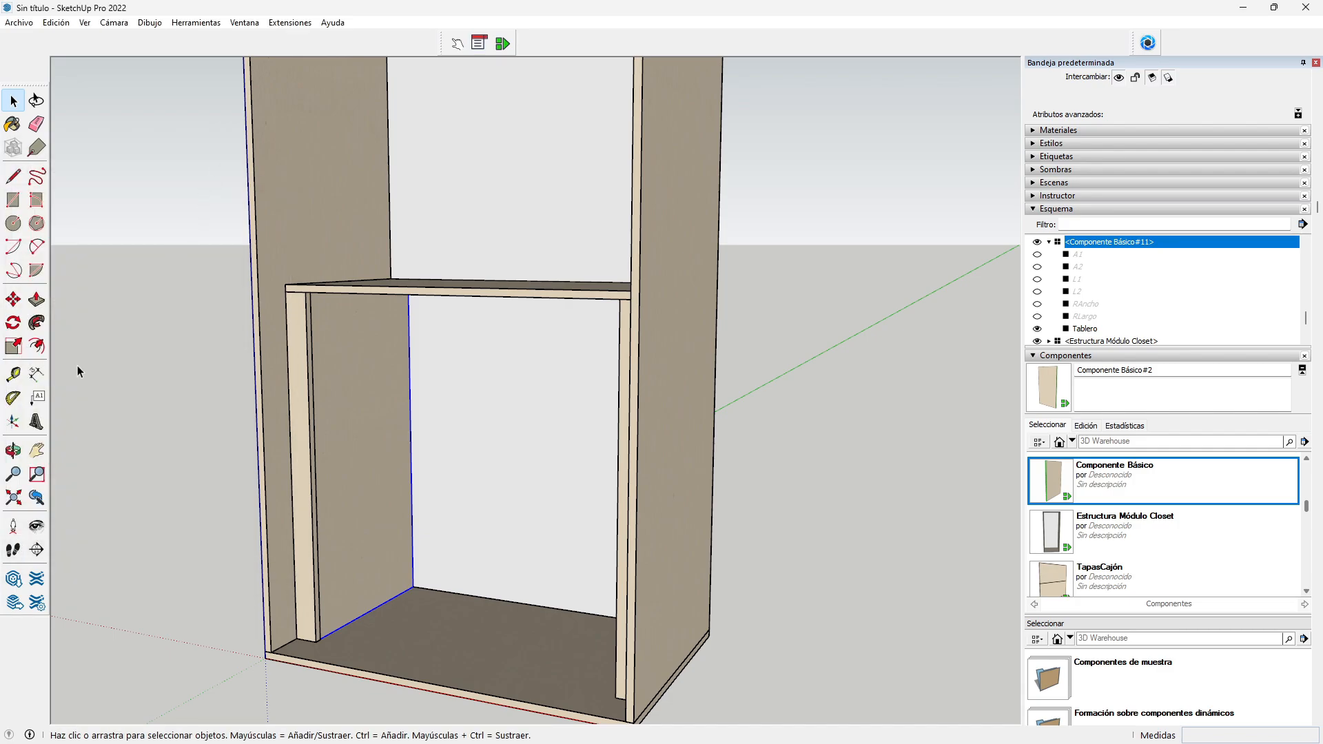
# Step: Set the right inner upright's L1 edge band to D
pyautogui.click(13, 451)
pyautogui.moveTo(321, 460); pyautogui.dragTo(838, 472)
pyautogui.click(13, 101)
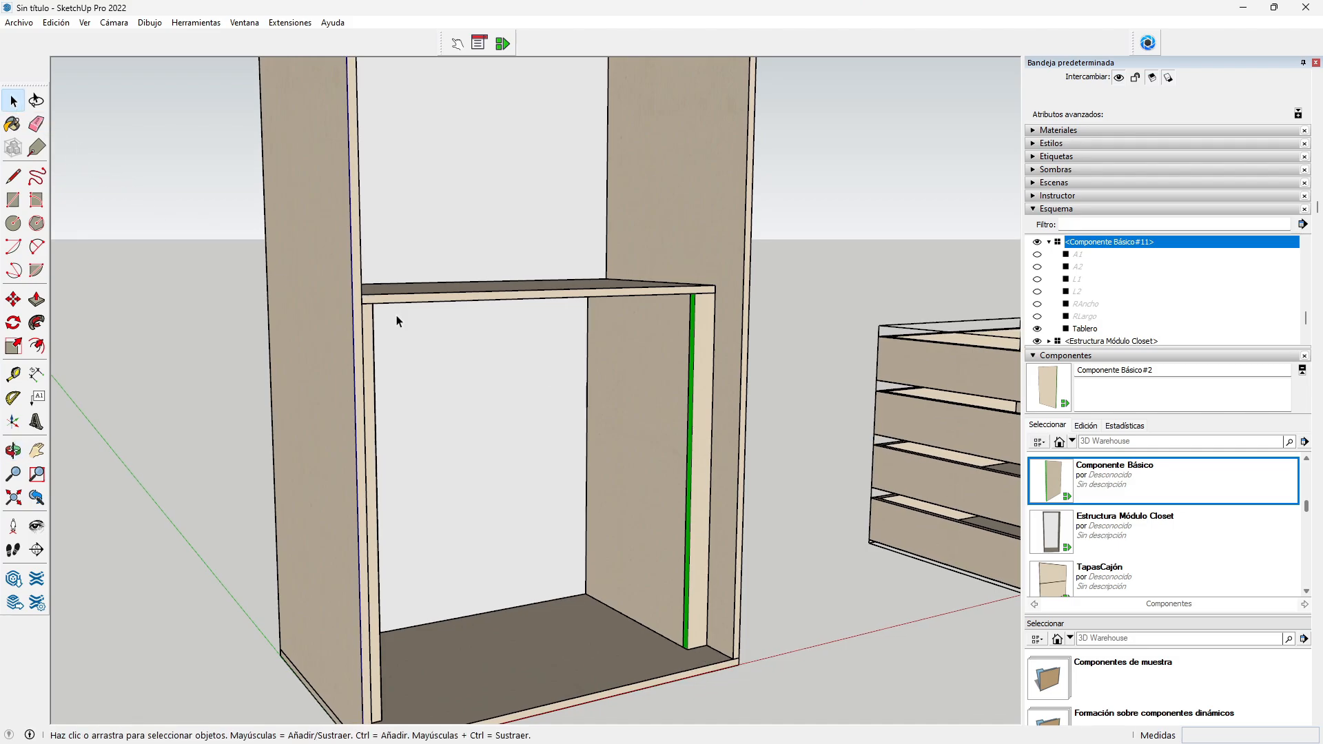
pyautogui.click(706, 458)
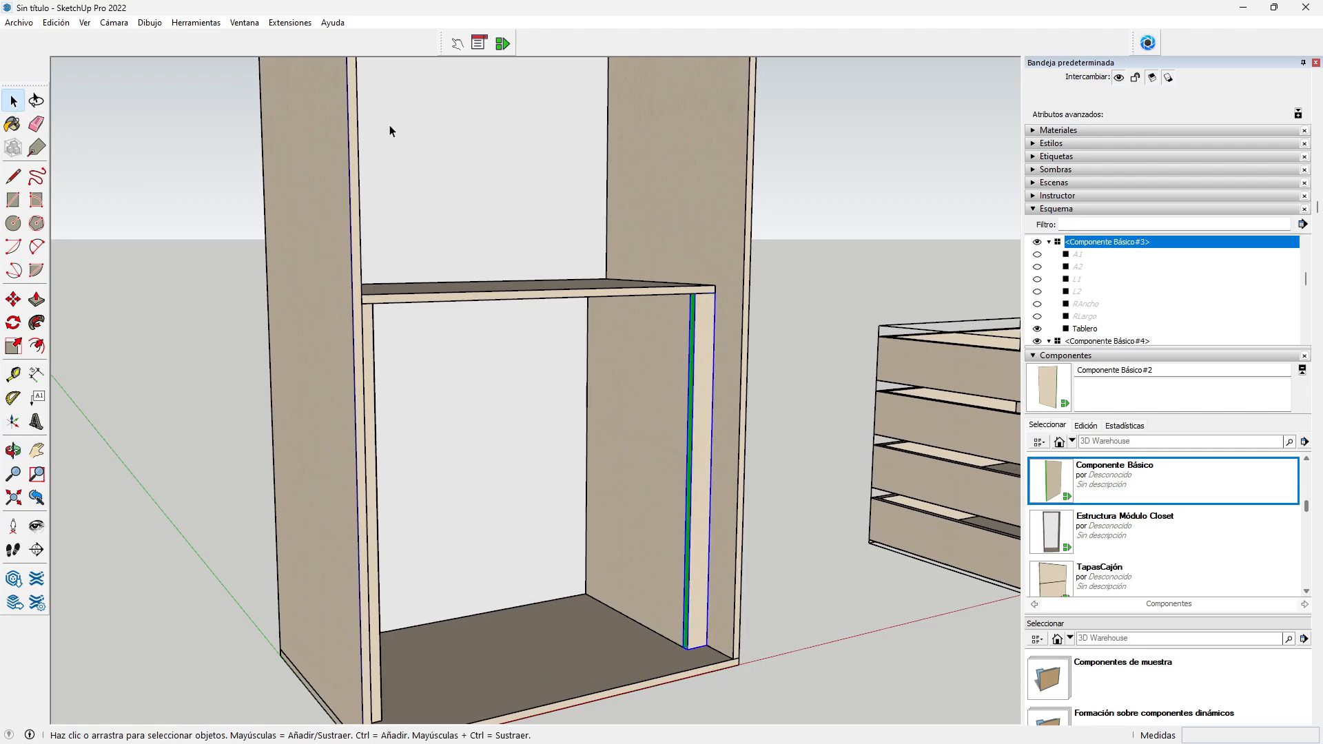
pyautogui.click(479, 43)
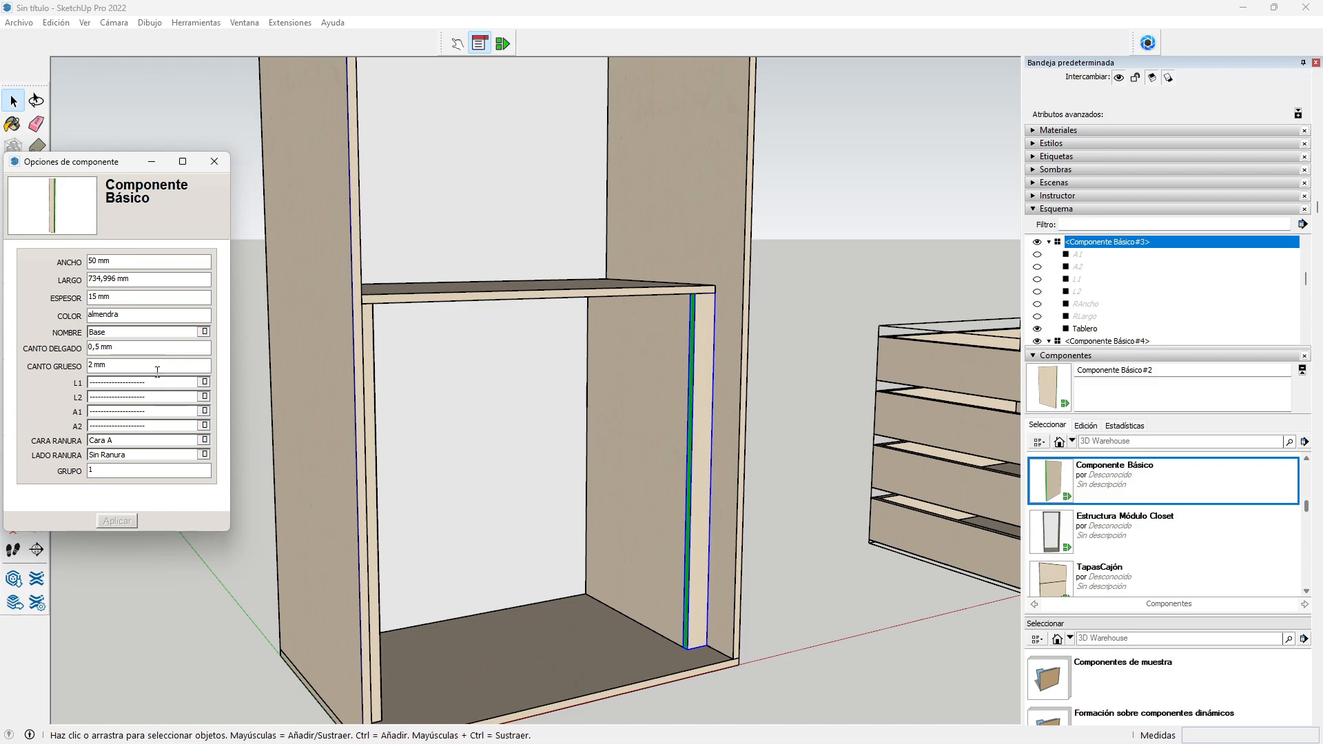
pyautogui.click(138, 382)
pyautogui.click(122, 397)
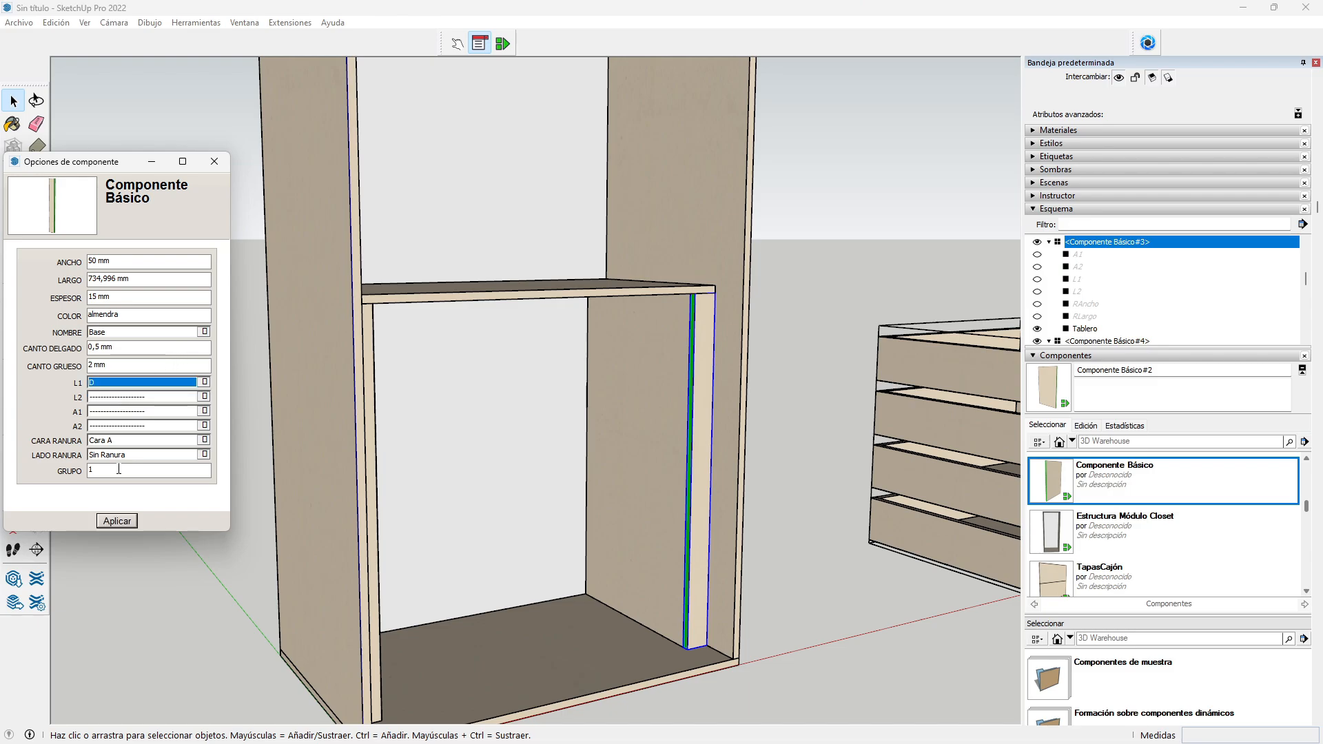
pyautogui.click(120, 521)
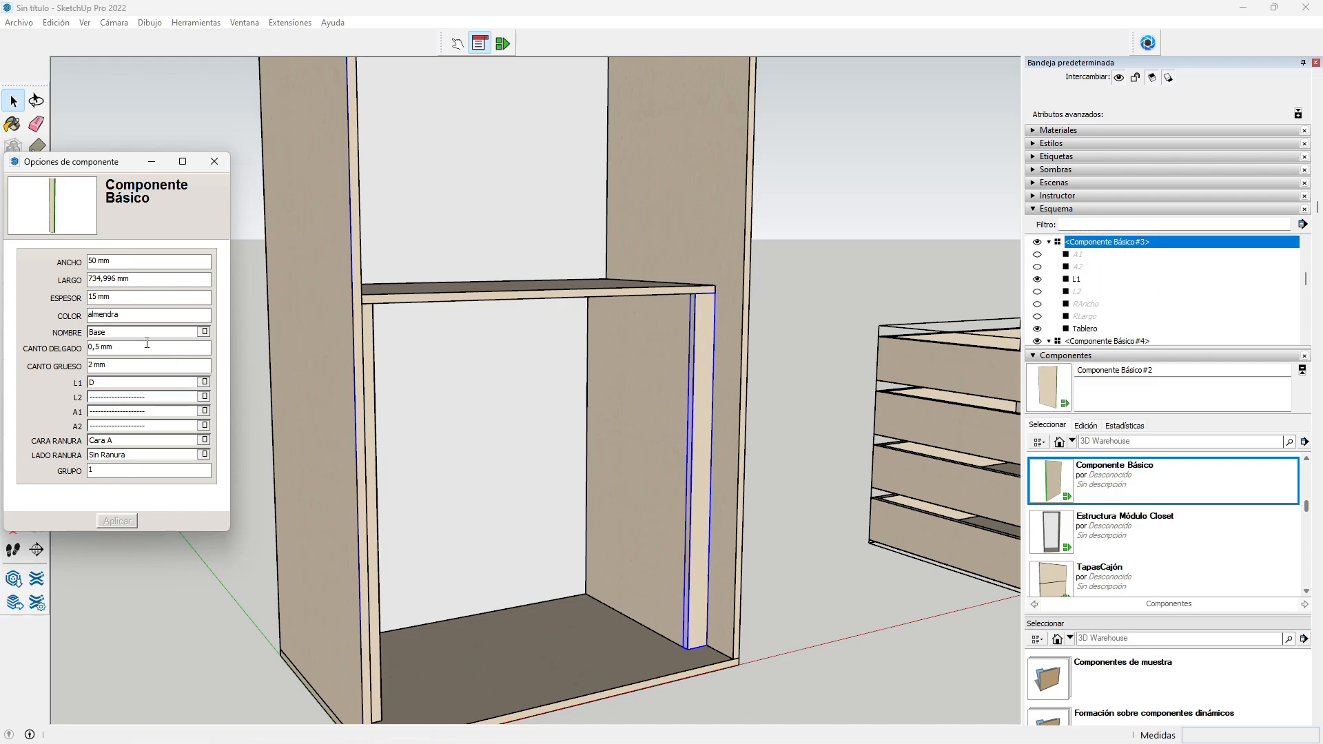
# Step: Name the right inner upright Amarre
pyautogui.click(204, 332)
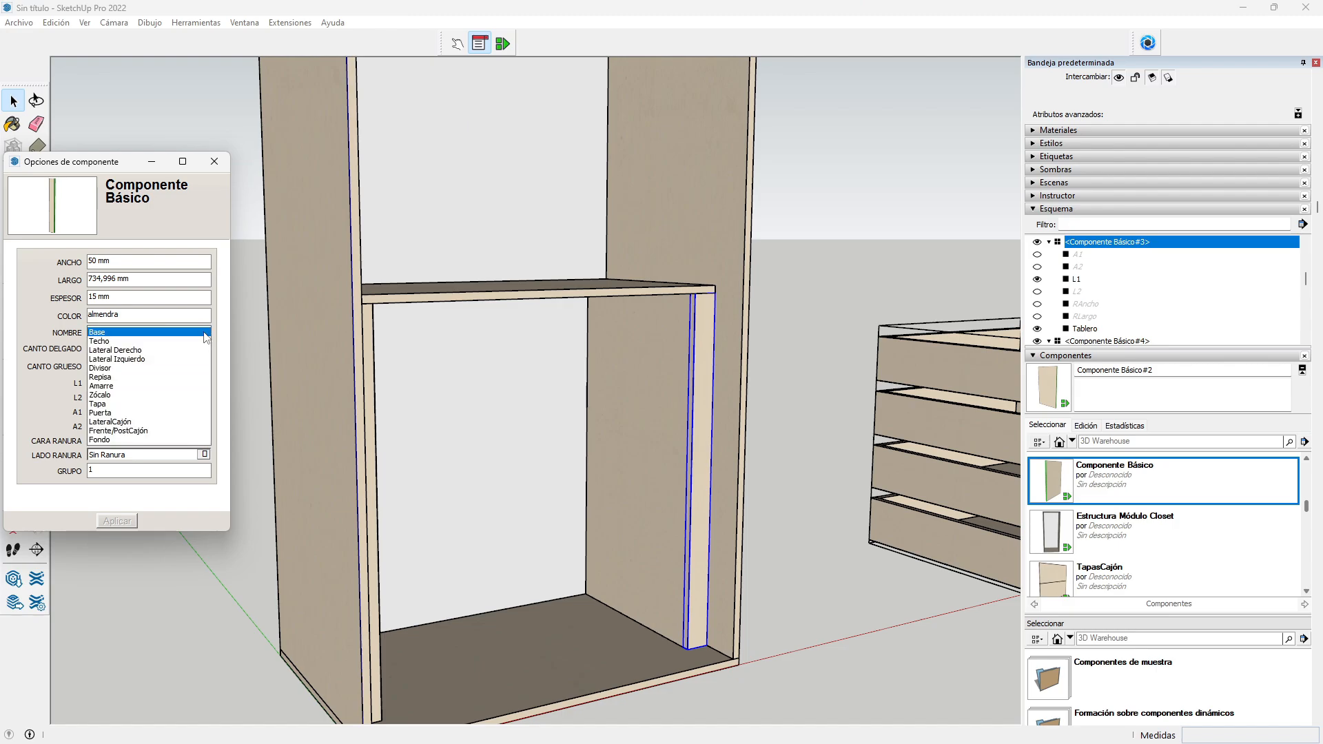
pyautogui.click(121, 387)
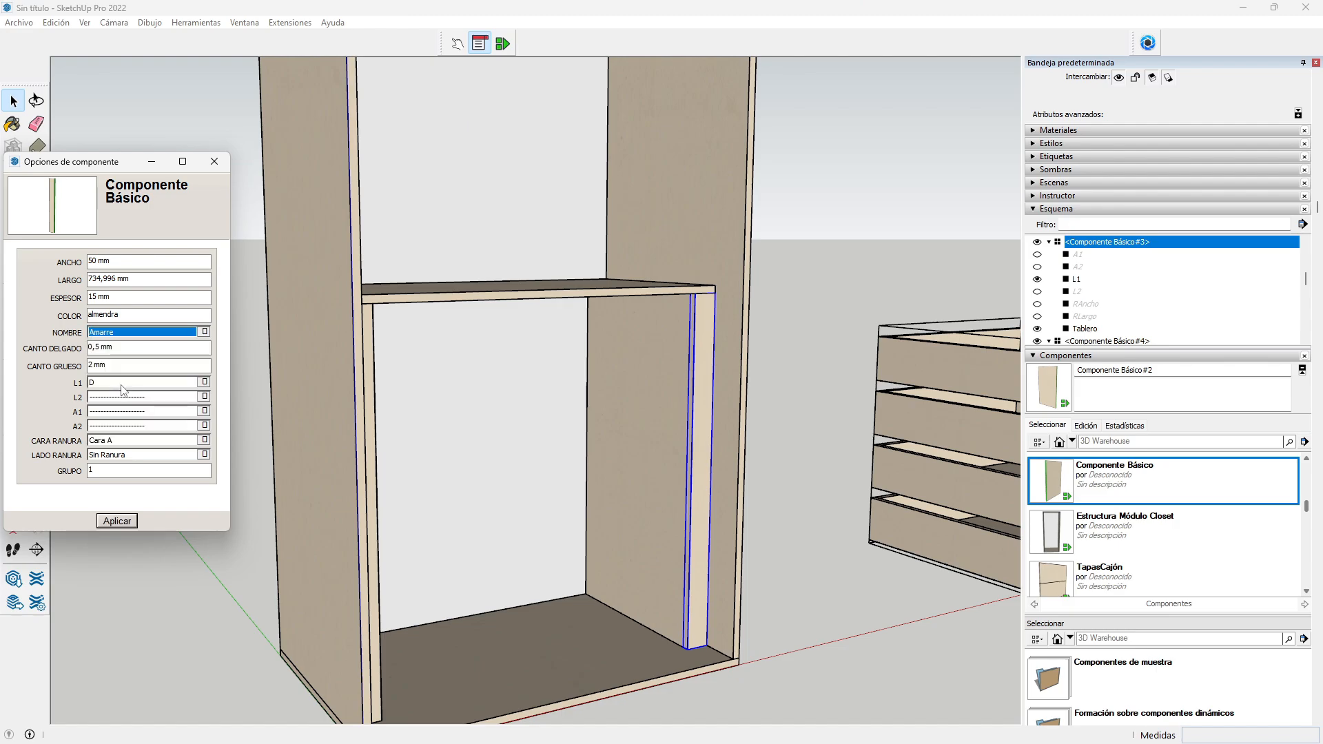
pyautogui.click(116, 521)
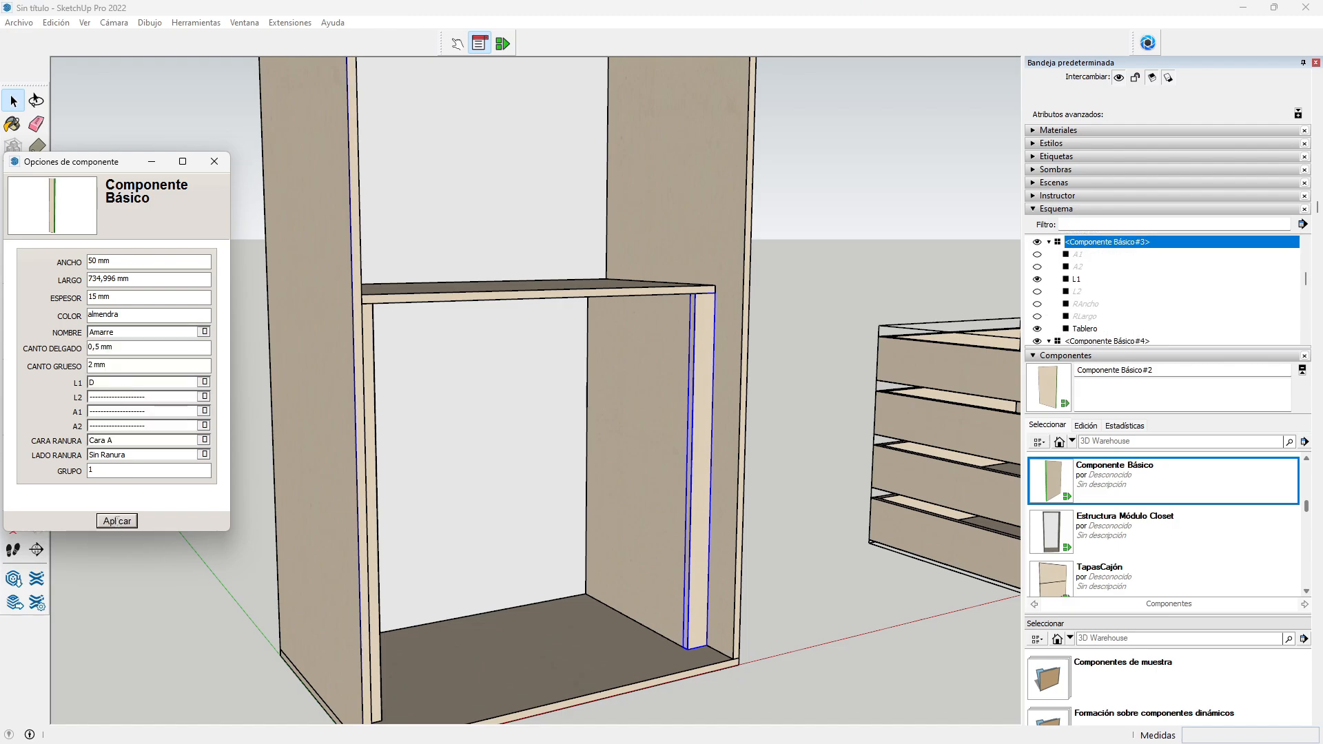
# Step: Name the next cabinet panel Lateral Derecho
pyautogui.click(667, 466)
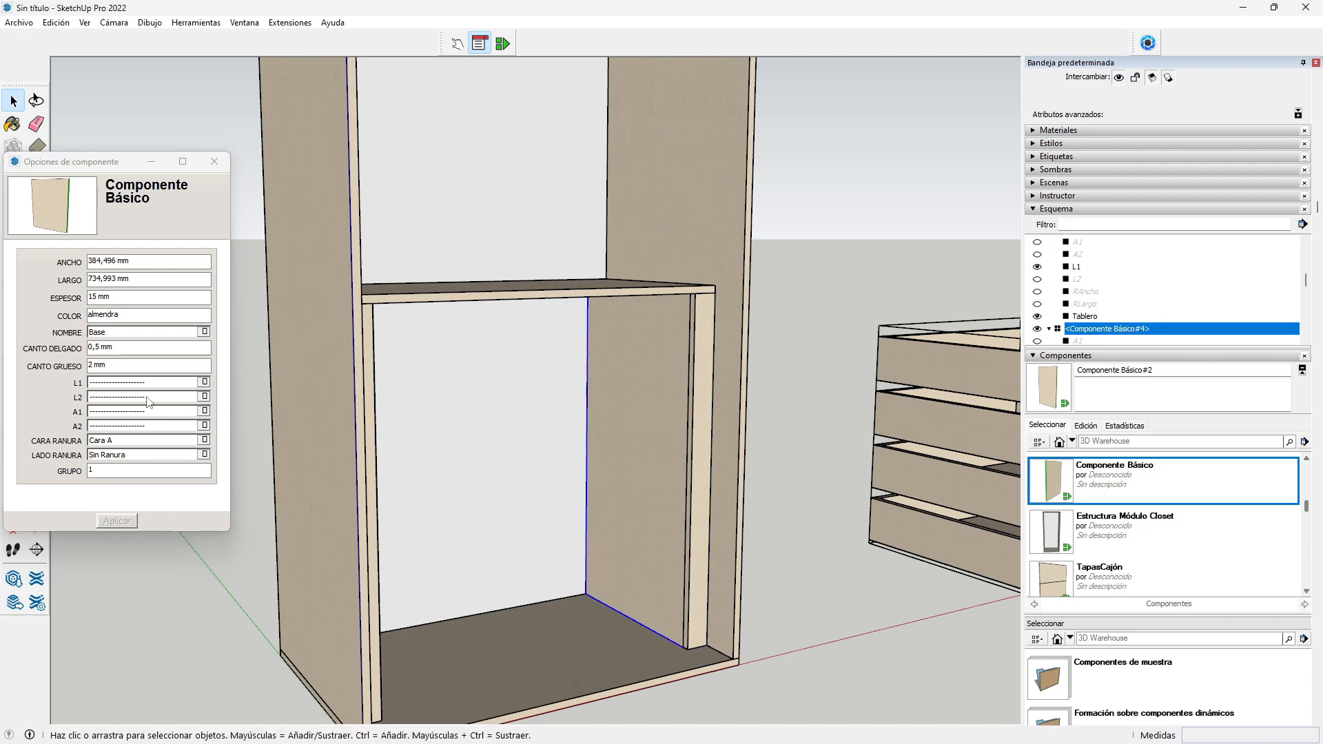
pyautogui.click(205, 333)
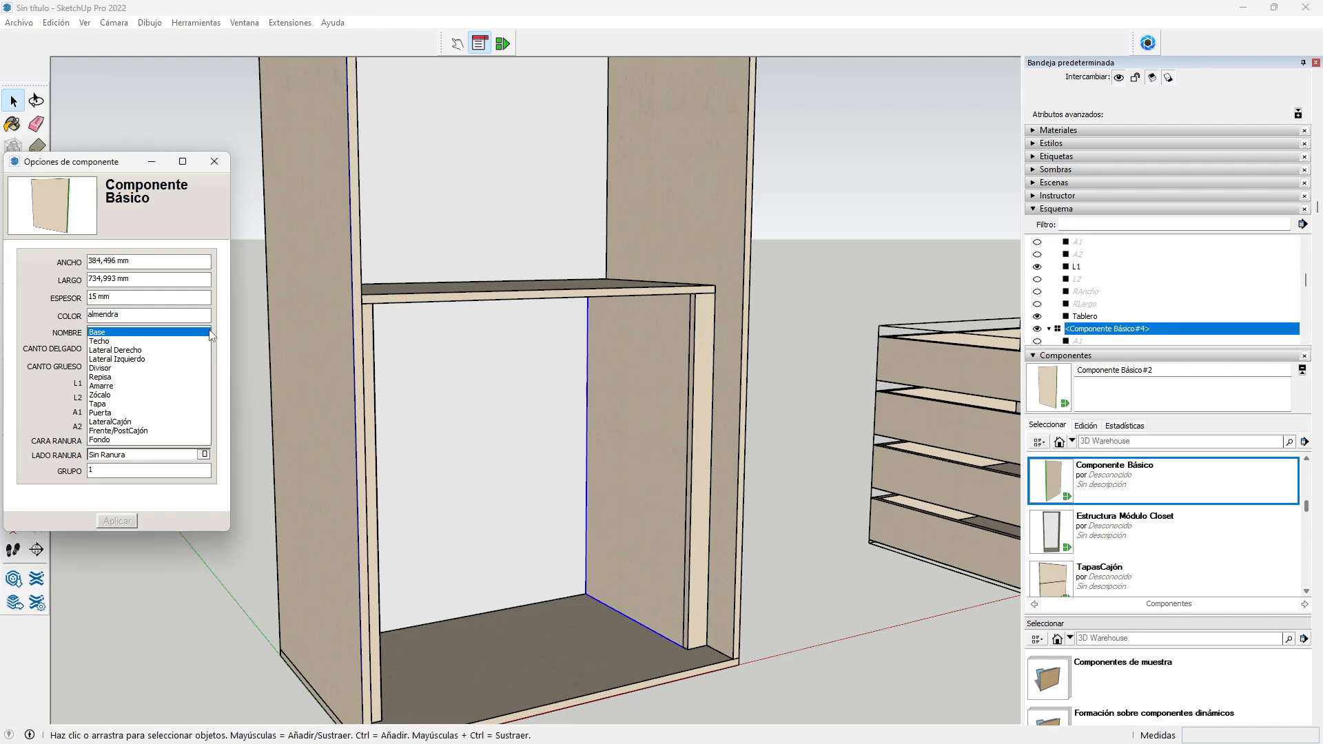
pyautogui.click(159, 351)
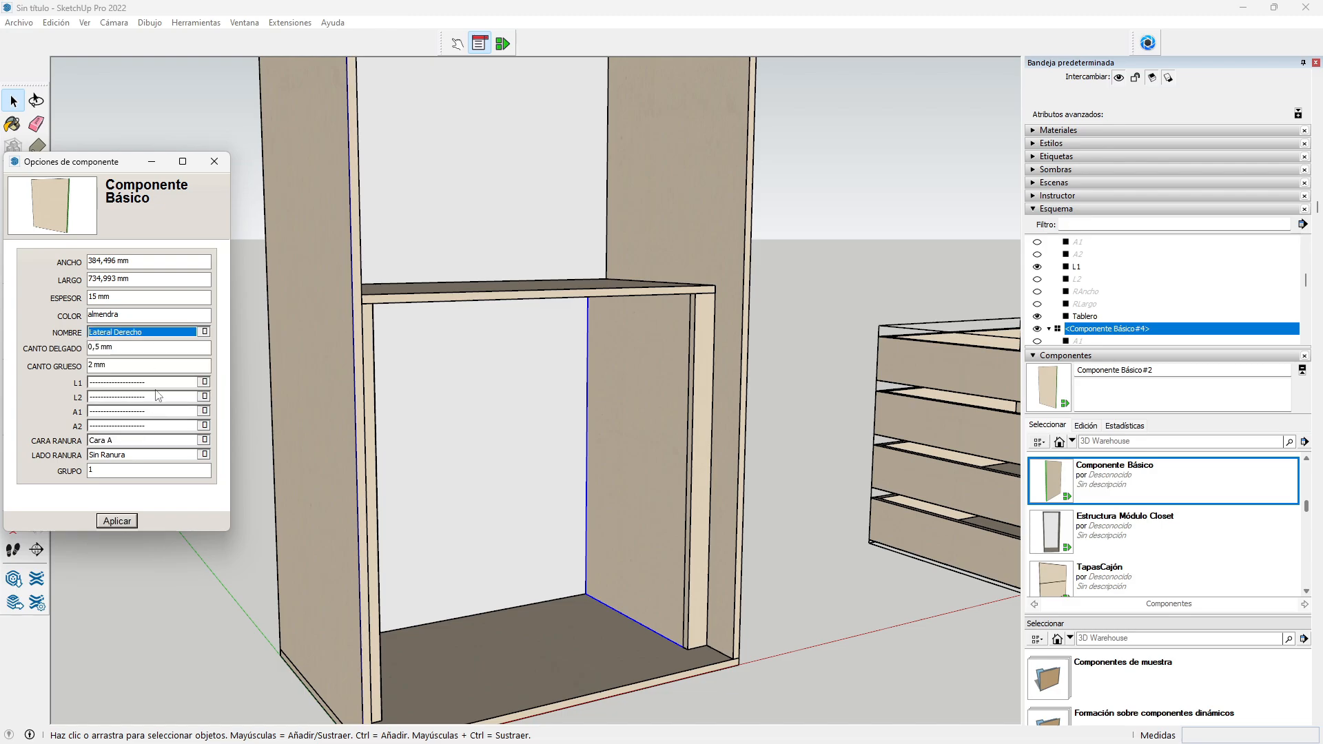
pyautogui.click(123, 523)
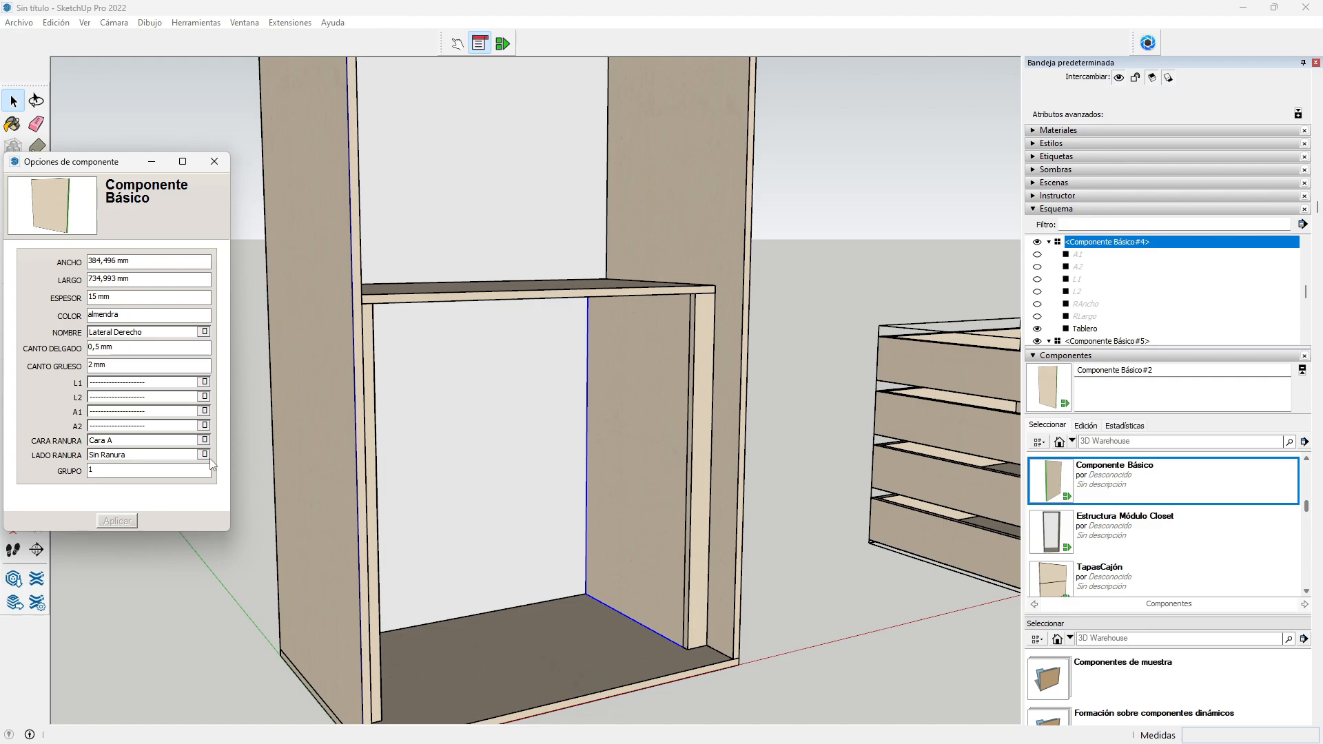
# Step: Name the shelf Techo
pyautogui.click(459, 299)
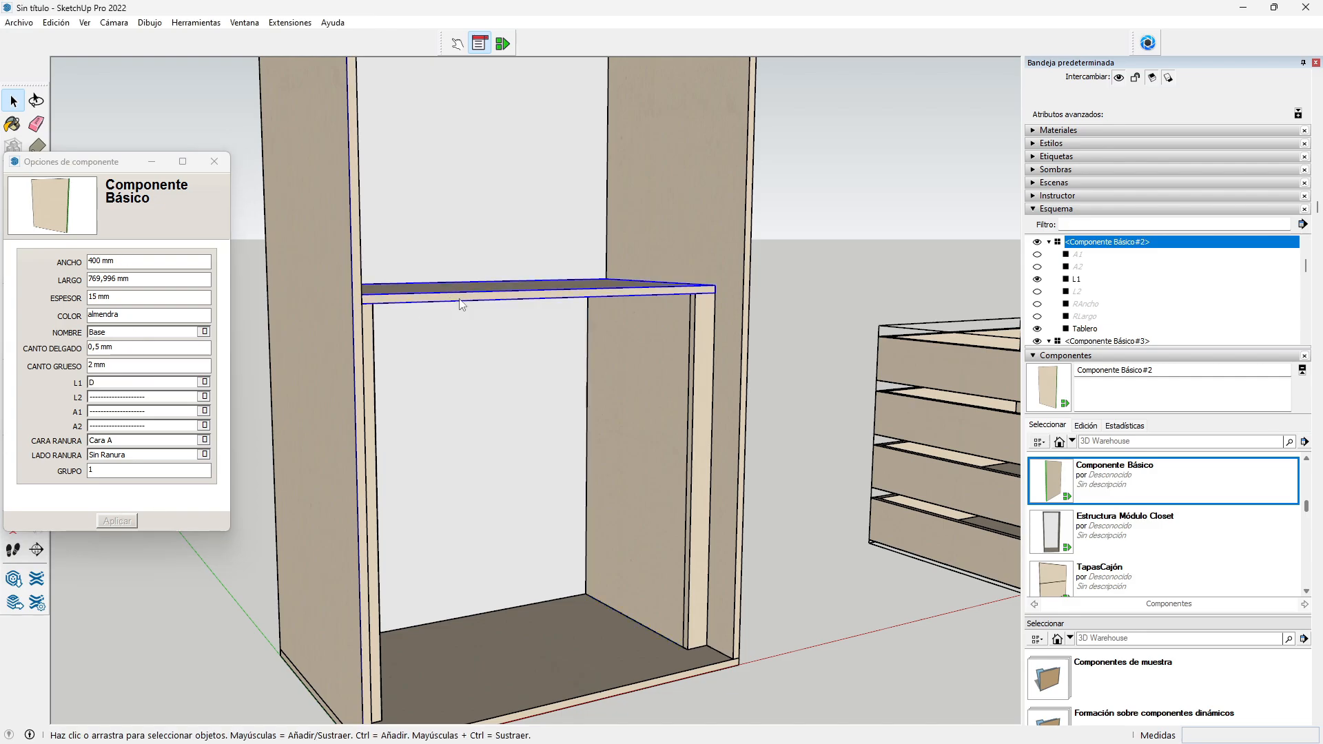
pyautogui.click(204, 331)
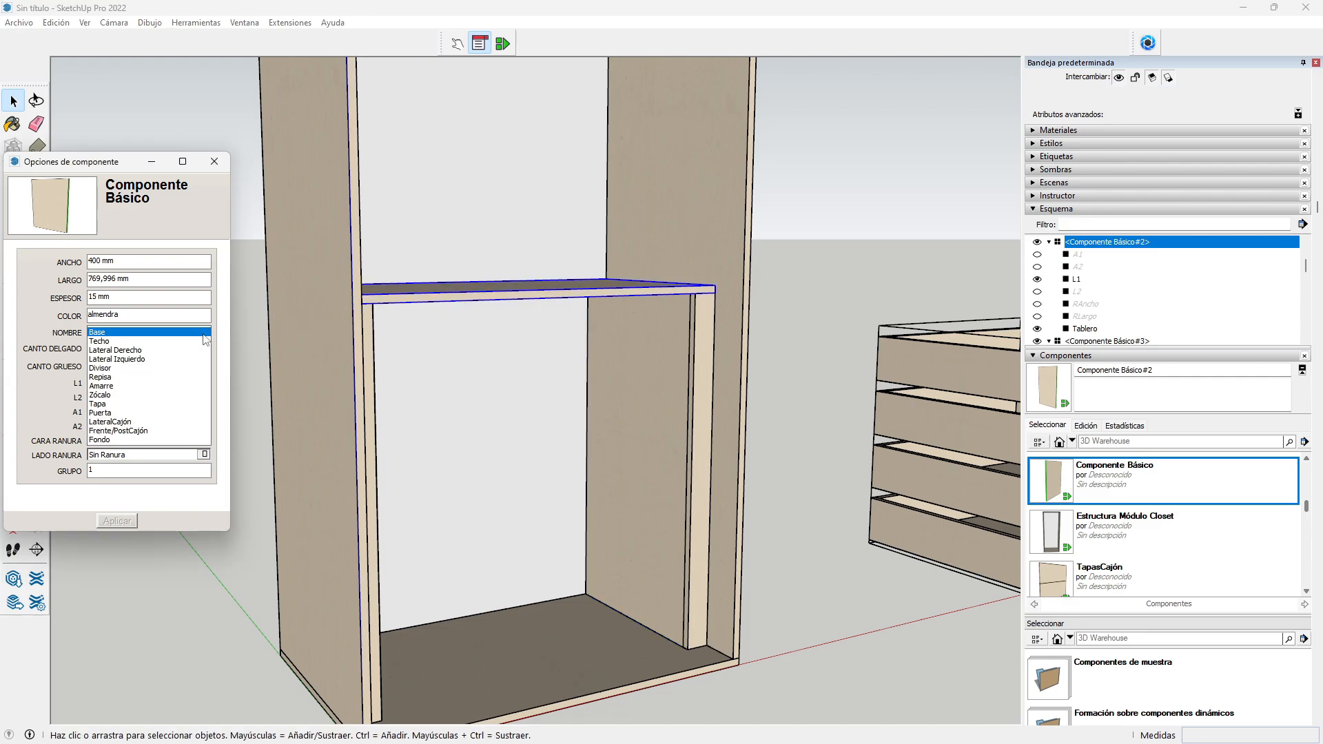
pyautogui.click(150, 342)
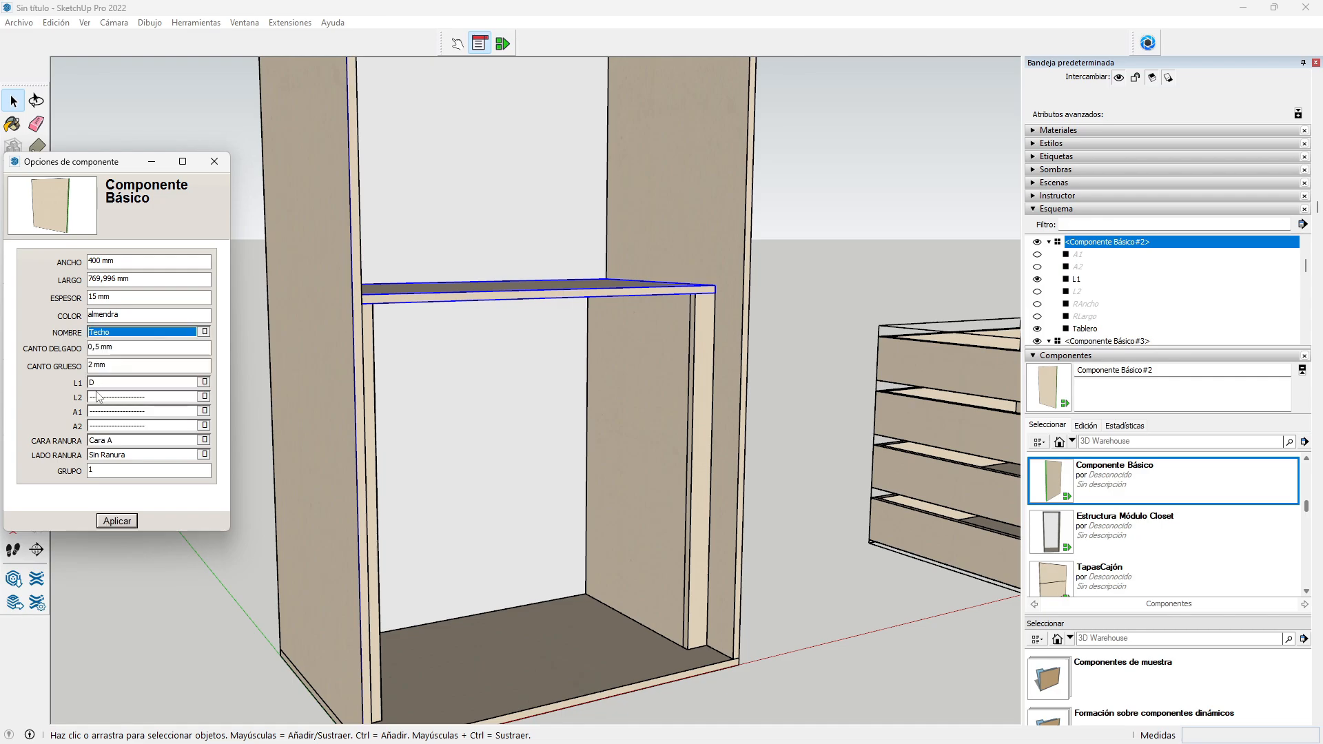
pyautogui.click(119, 521)
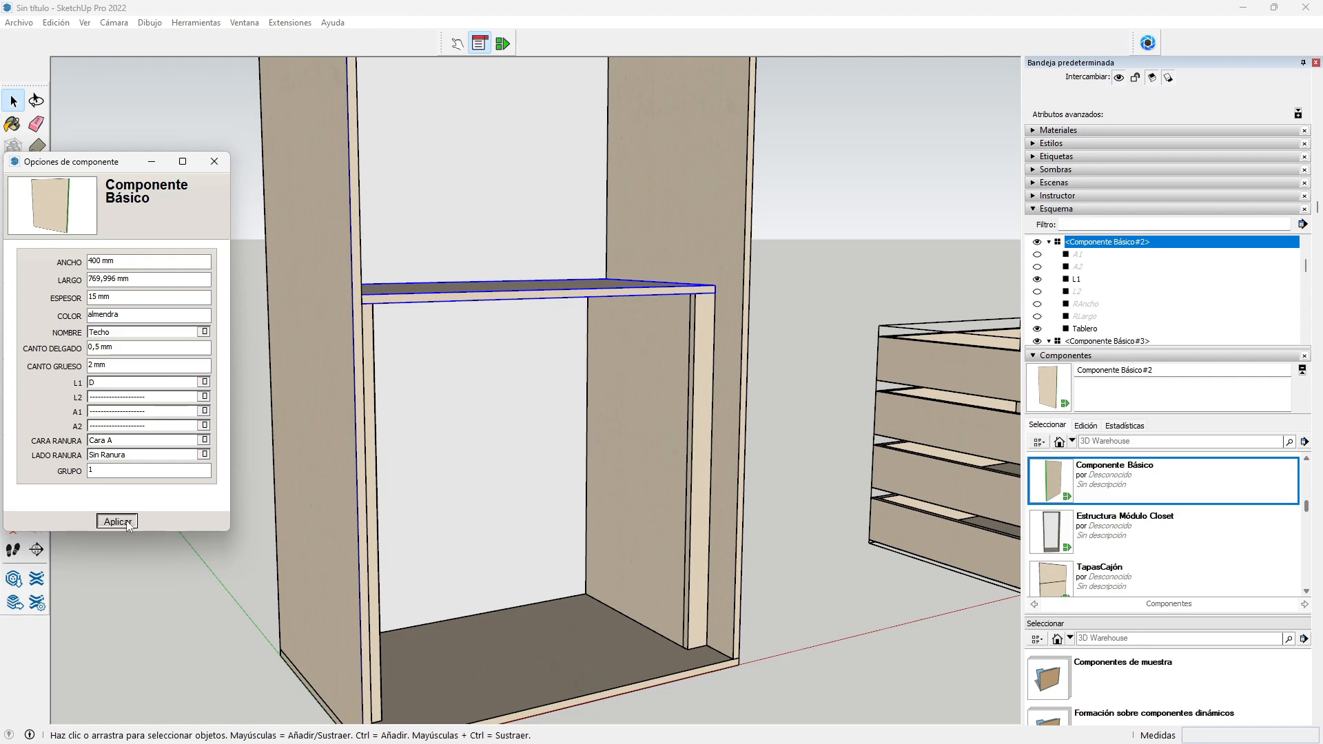
pyautogui.scroll(-6, 441, 447)
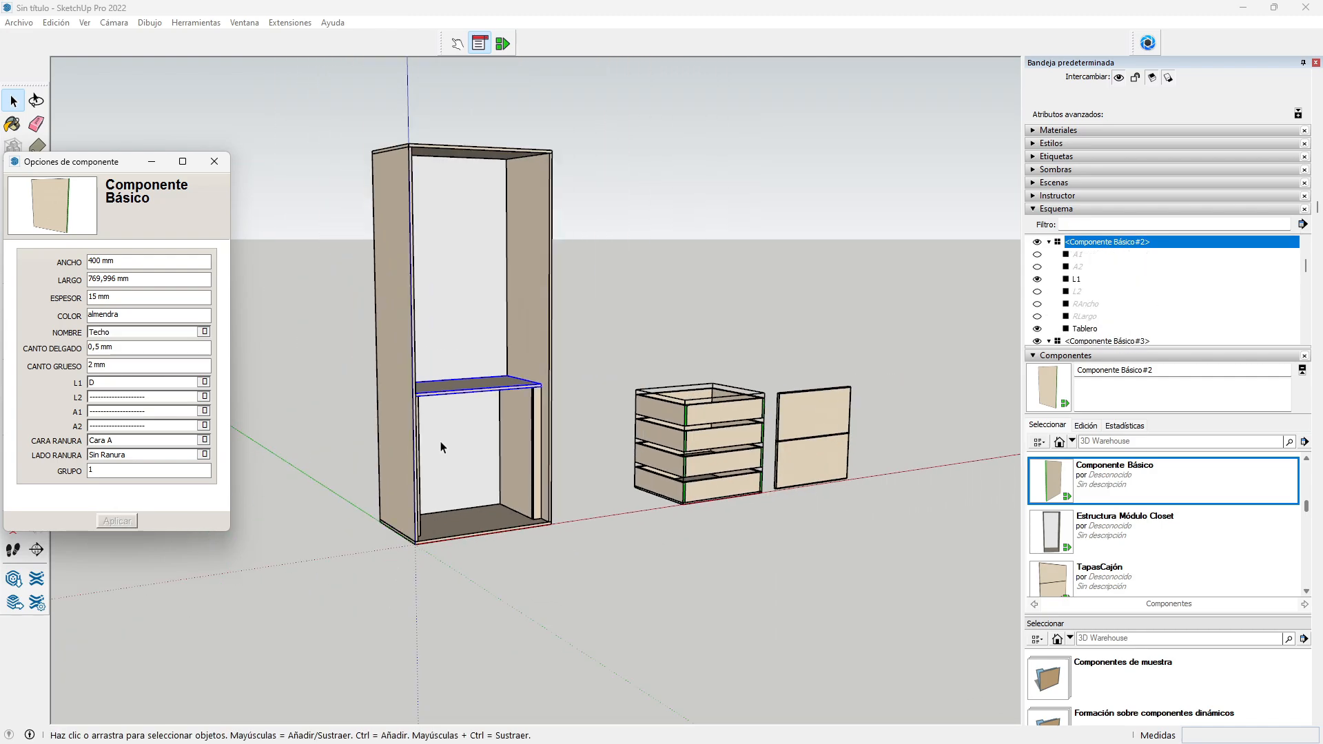
# Step: Make the whole cabinet framework a new component named Estructura Módulo Cajones
pyautogui.click(204, 165)
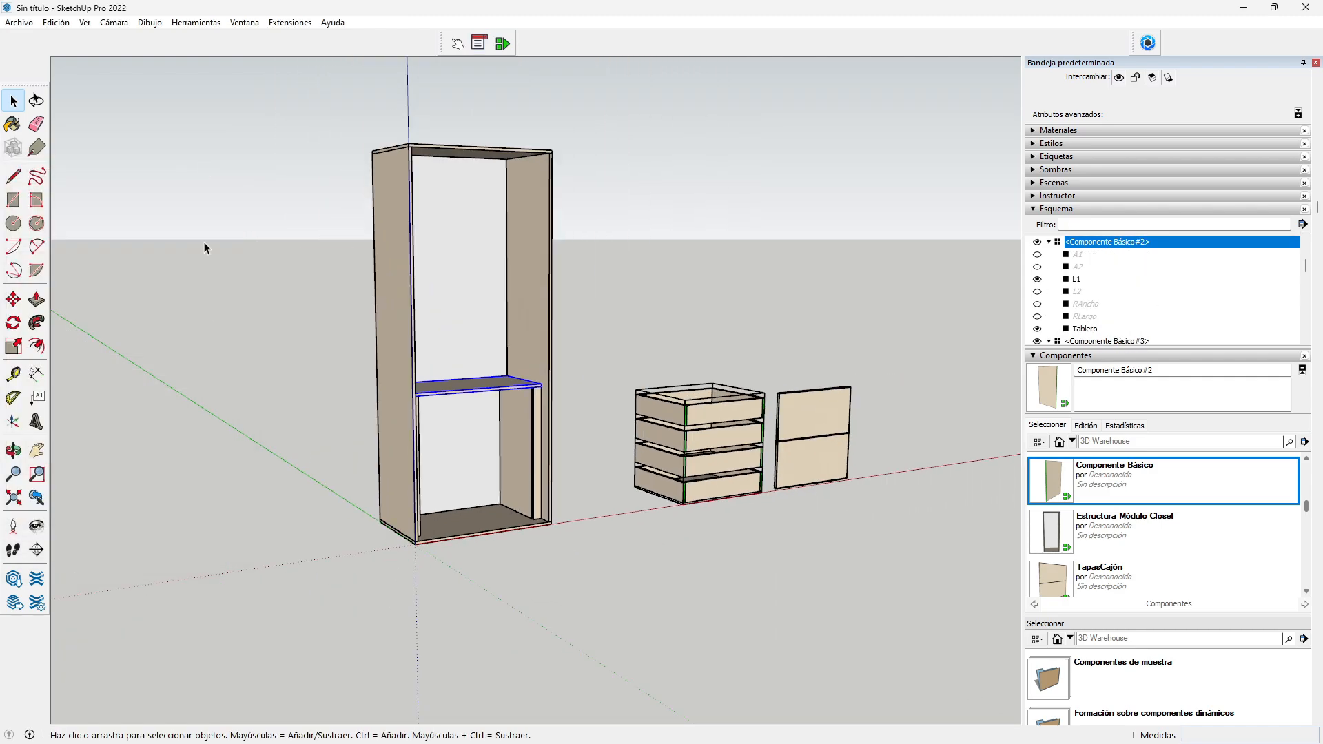
pyautogui.click(13, 450)
pyautogui.moveTo(478, 399); pyautogui.dragTo(251, 384)
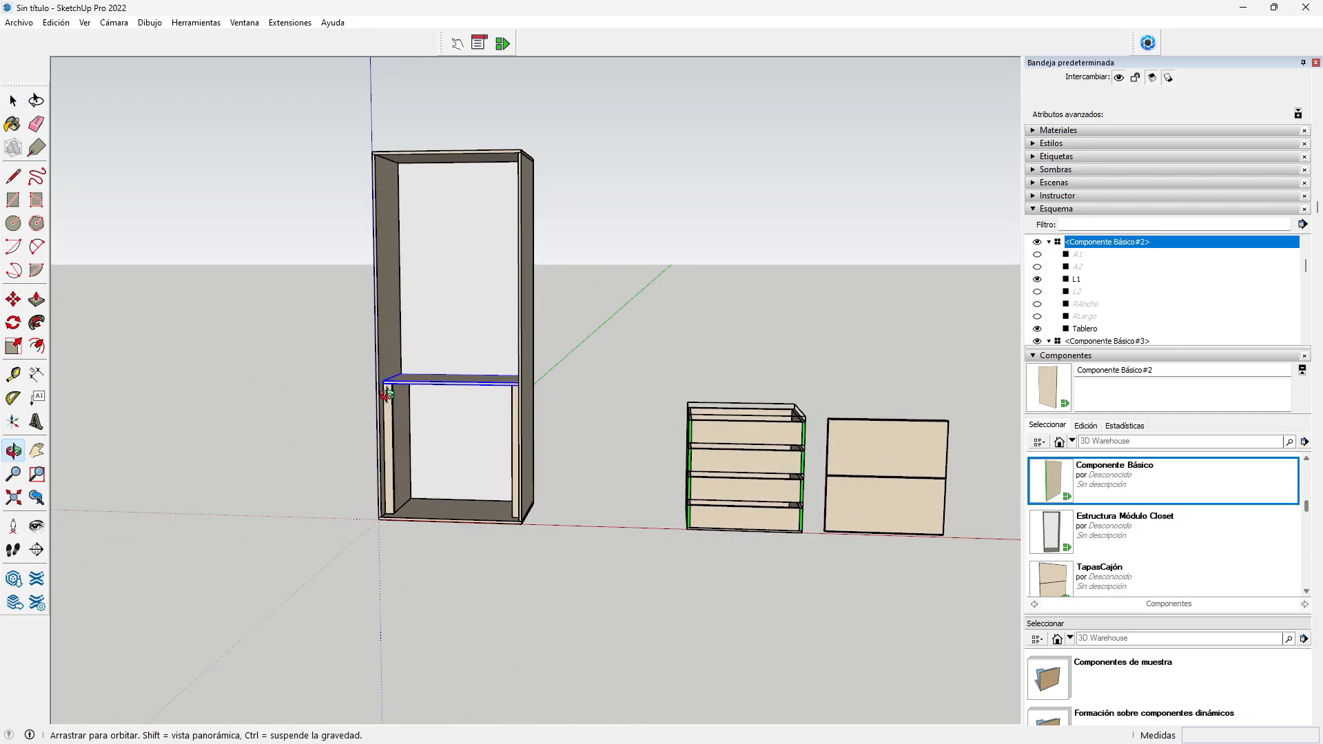
pyautogui.click(13, 101)
pyautogui.moveTo(296, 114); pyautogui.dragTo(582, 548)
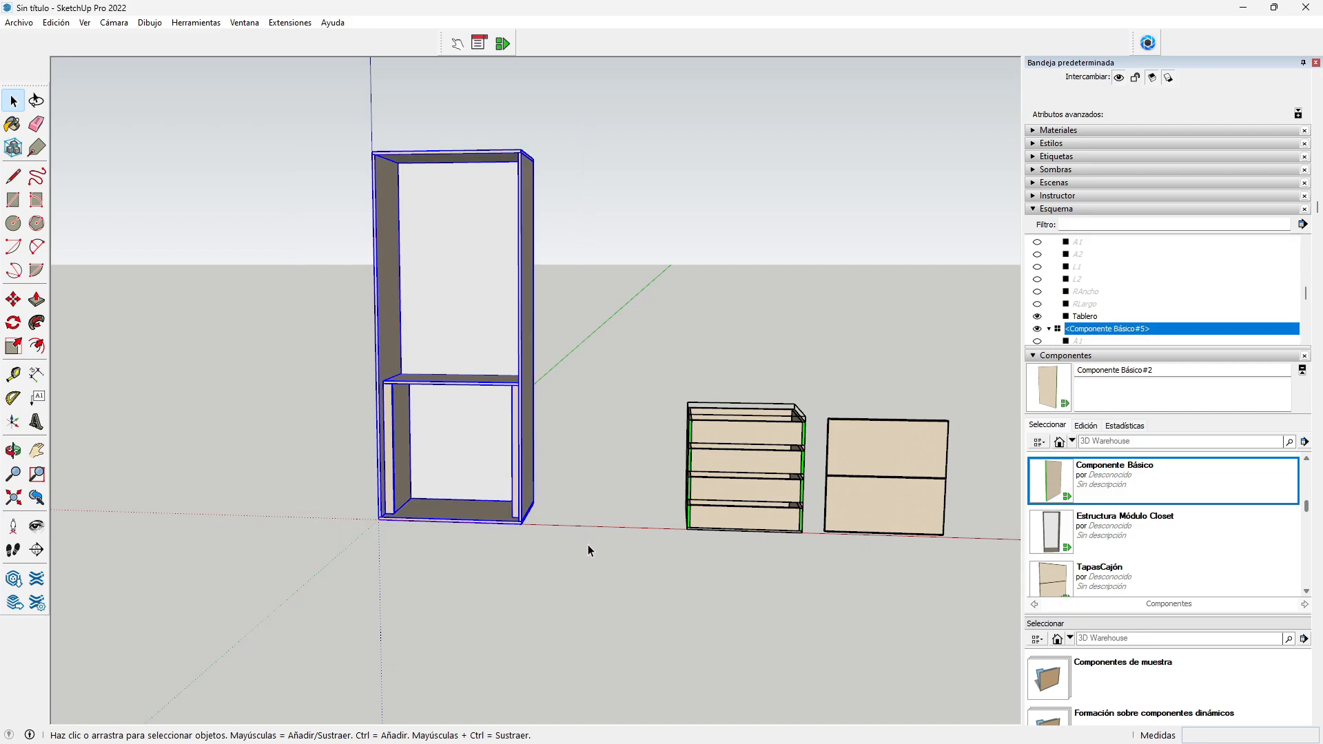
pyautogui.rightClick(462, 260)
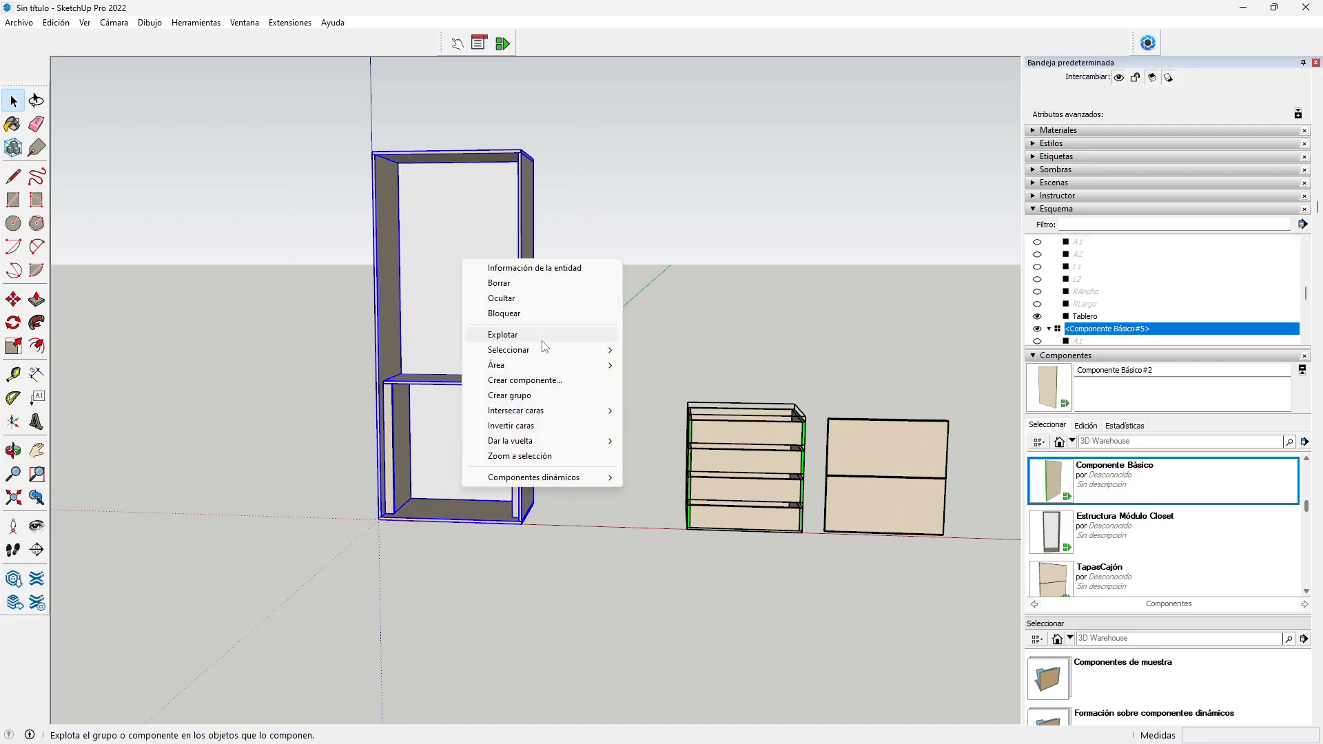
pyautogui.click(540, 379)
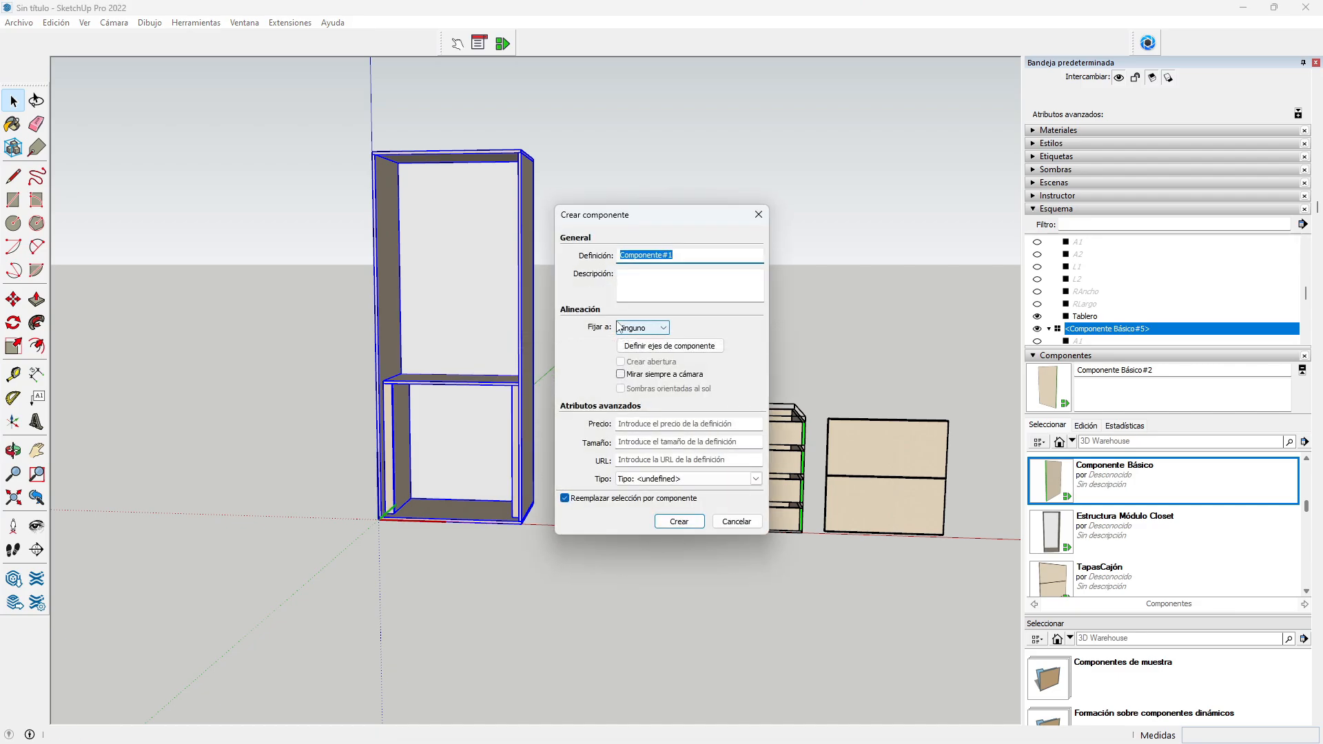
pyautogui.write('Estructura Módulo Cajones')
pyautogui.click(679, 521)
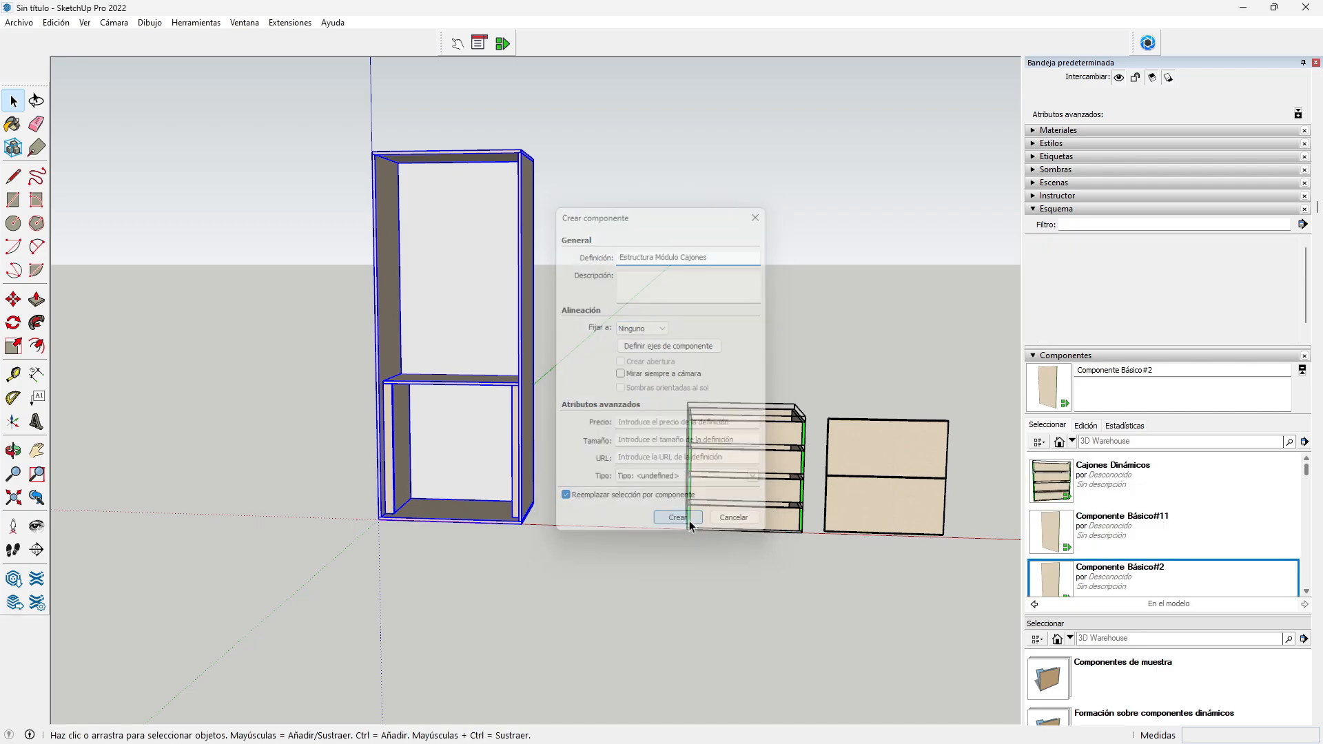
# Step: Bring up the Component Attributes editor for the new component
pyautogui.click(13, 450)
pyautogui.moveTo(351, 514)
pyautogui.mouseDown()
pyautogui.moveTo(720, 570)
pyautogui.moveTo(349, 502)
pyautogui.mouseUp()
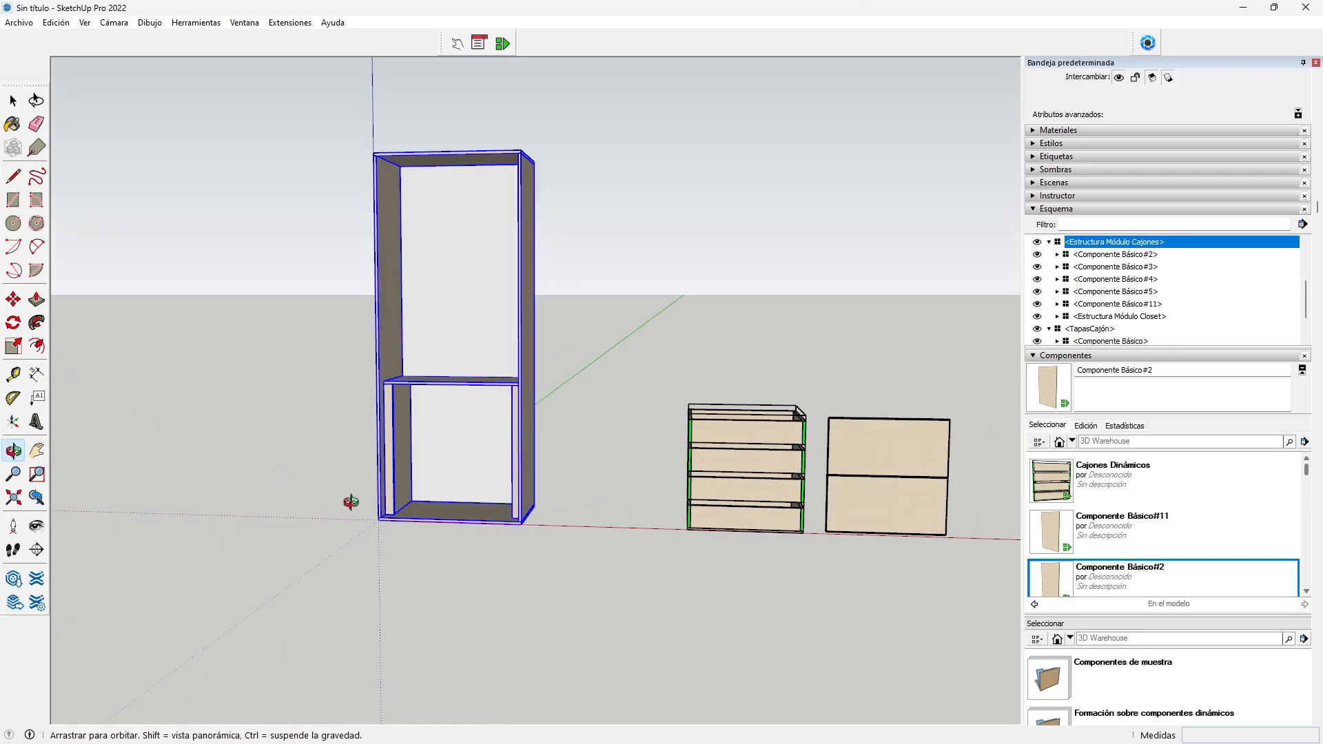
pyautogui.click(503, 43)
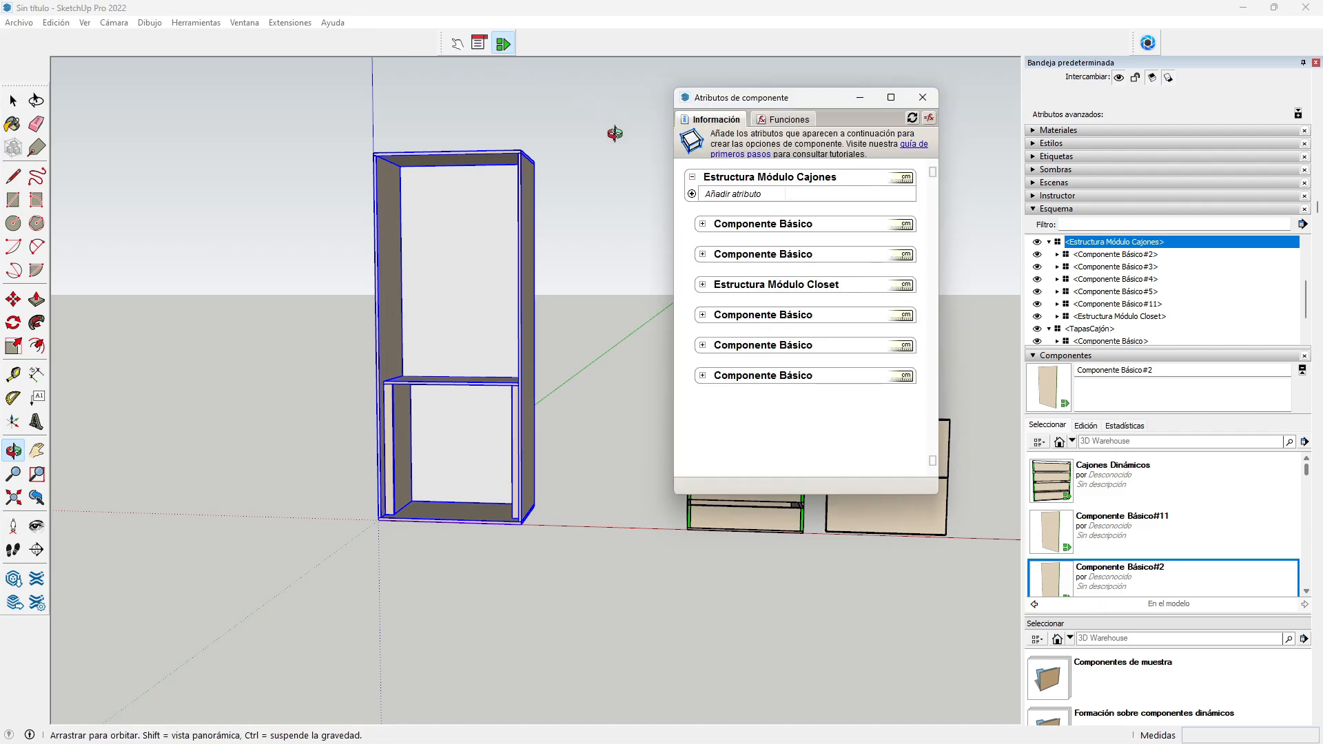
# Step: Add position (X, Y, Z), size (LenX, LenY, LenZ) and Material attributes to Estructura Módulo Cajones
pyautogui.click(726, 196)
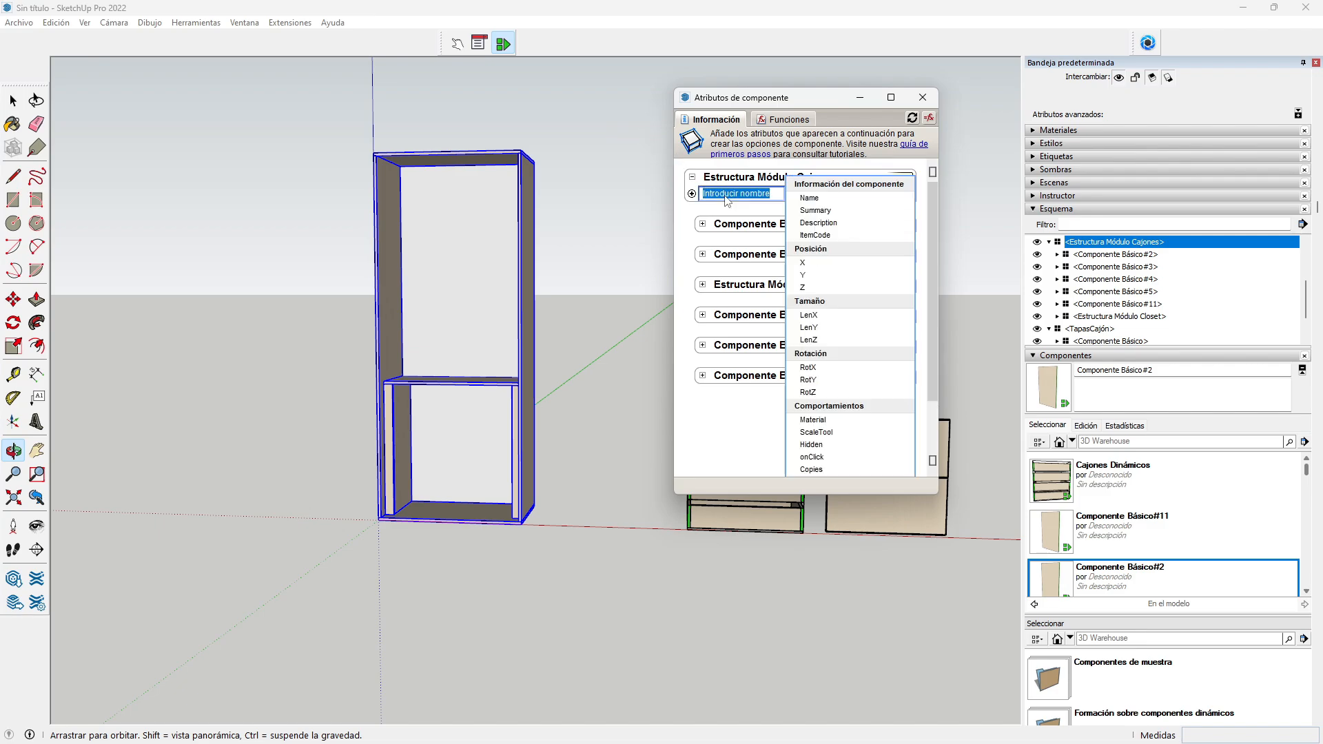
pyautogui.click(813, 249)
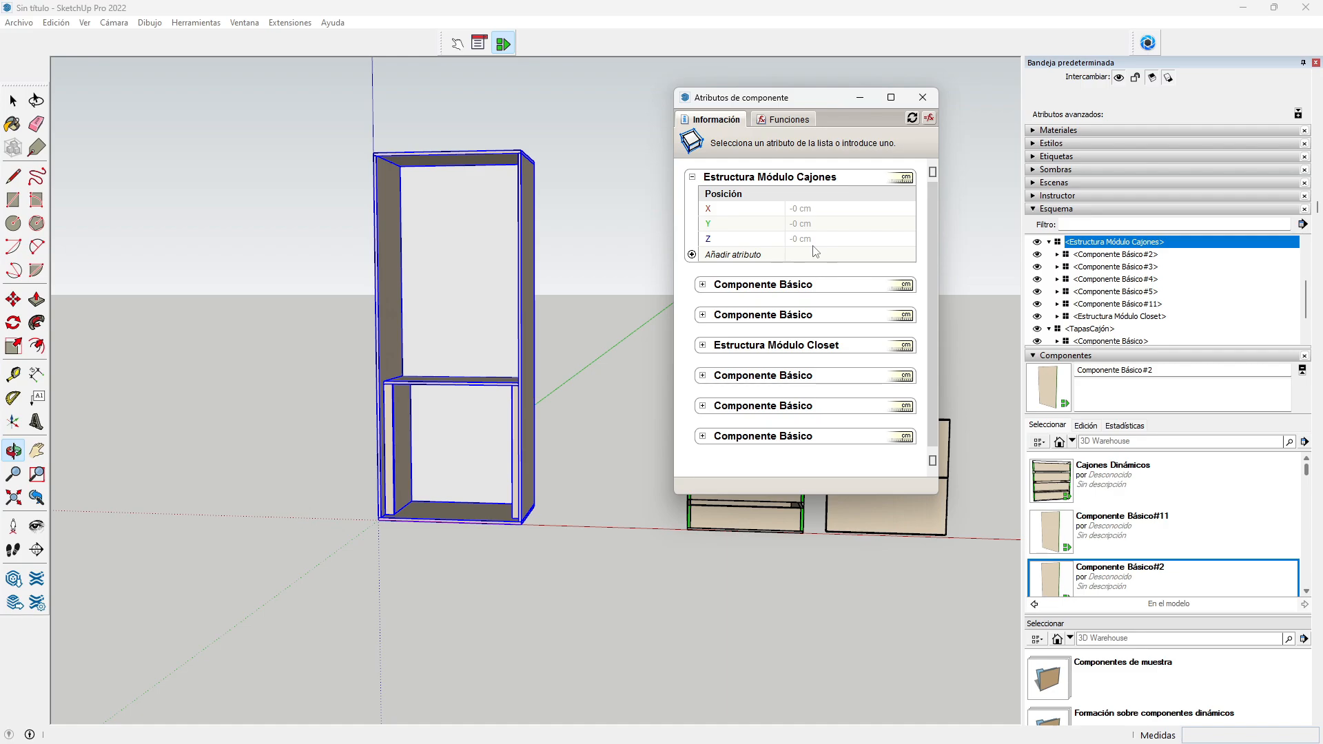
pyautogui.click(748, 255)
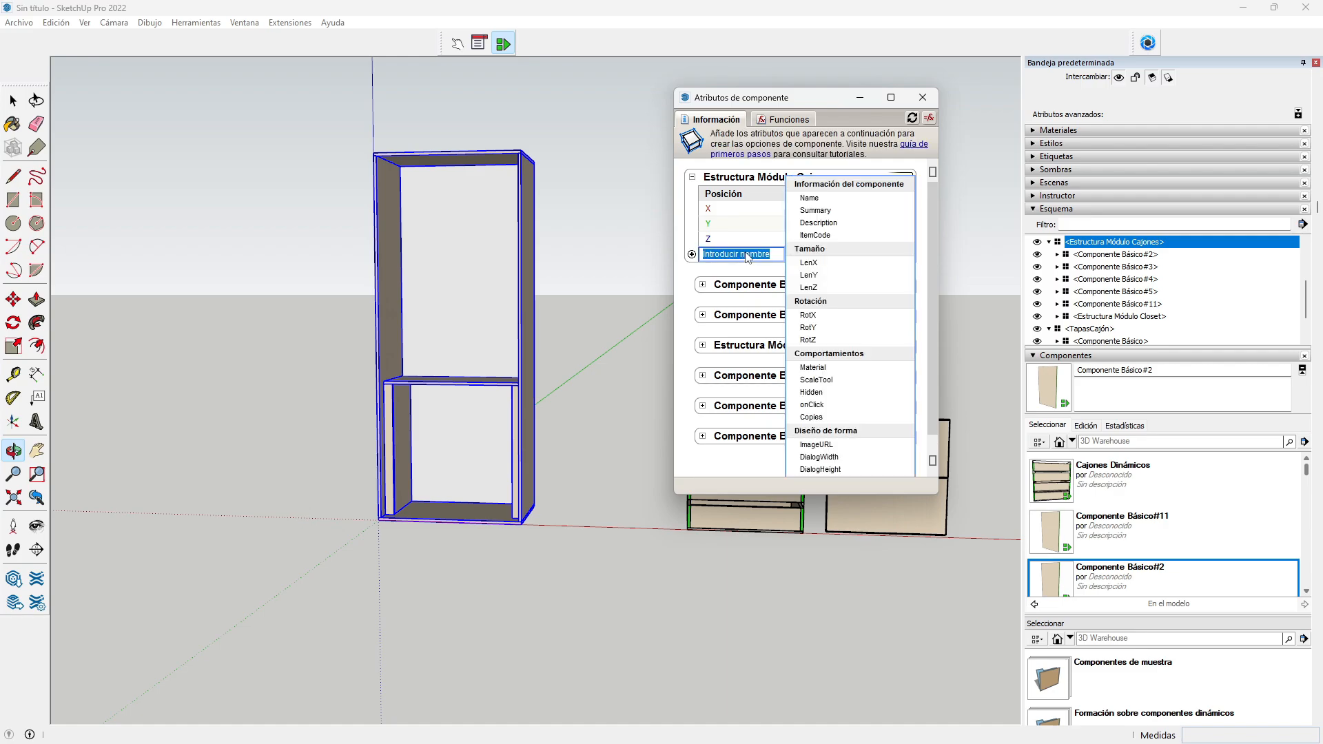
pyautogui.click(810, 249)
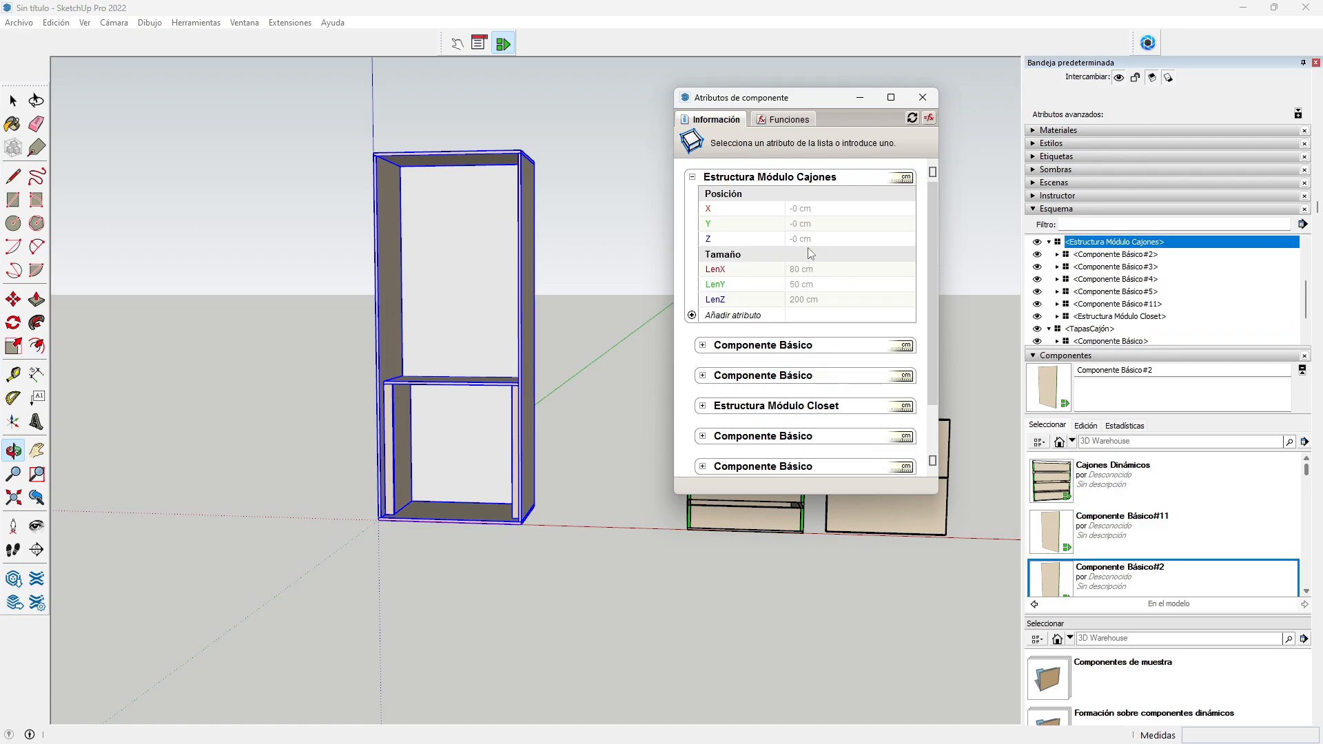
pyautogui.click(722, 316)
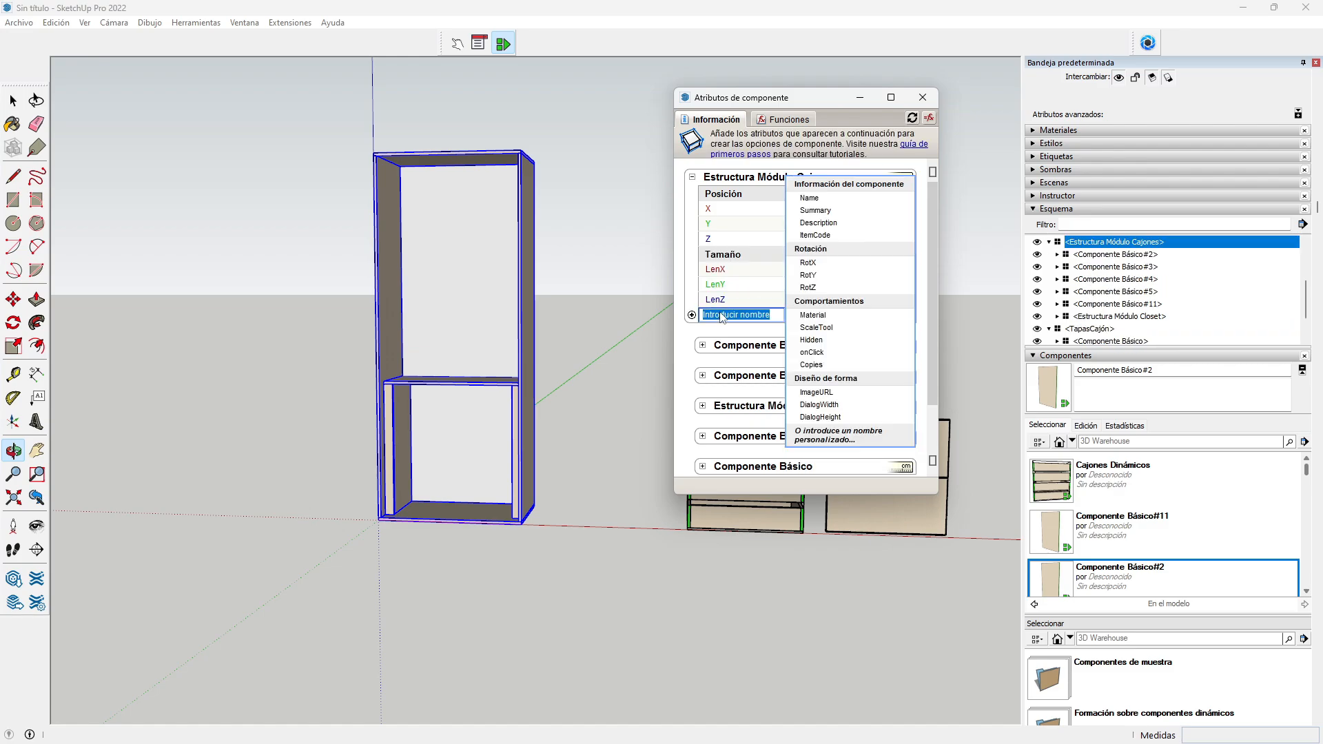
pyautogui.click(812, 316)
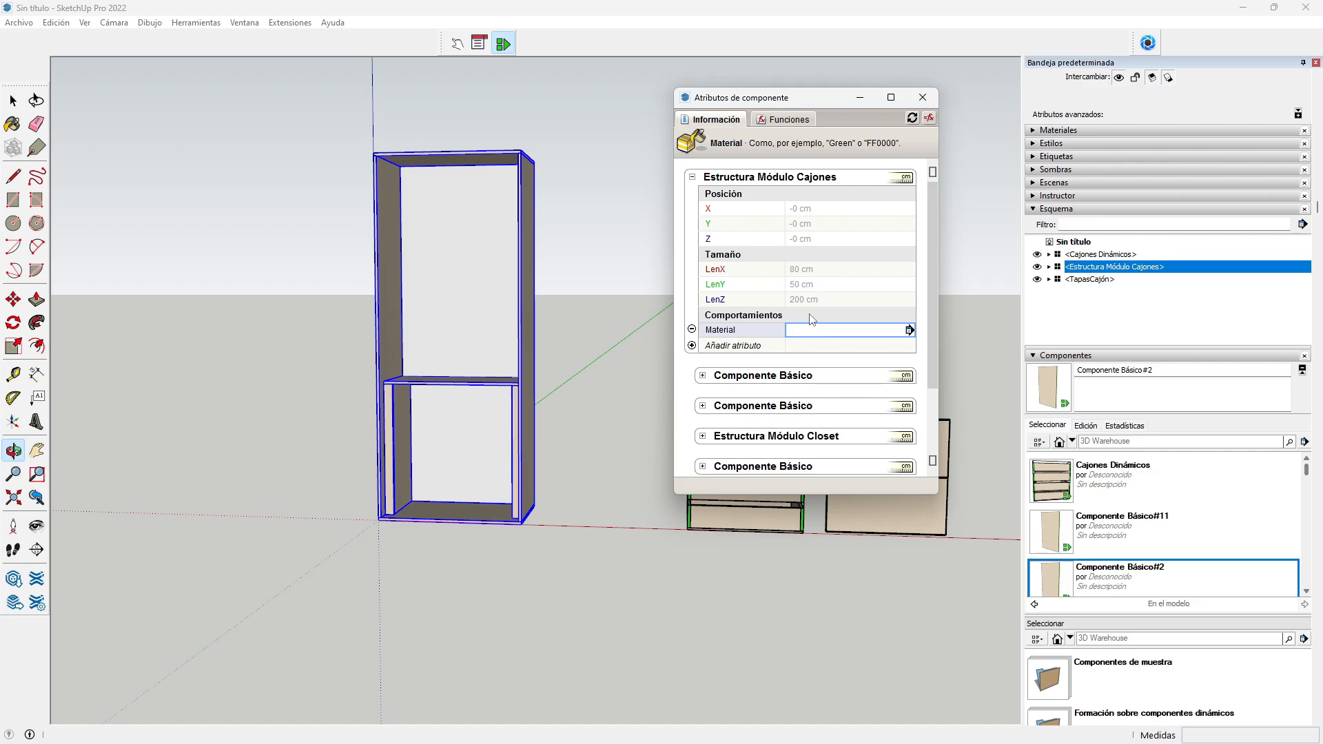
# Step: Make LenX user-editable, labelled ANCHO and displayed in millimetres
pyautogui.click(813, 271)
pyautogui.click(908, 270)
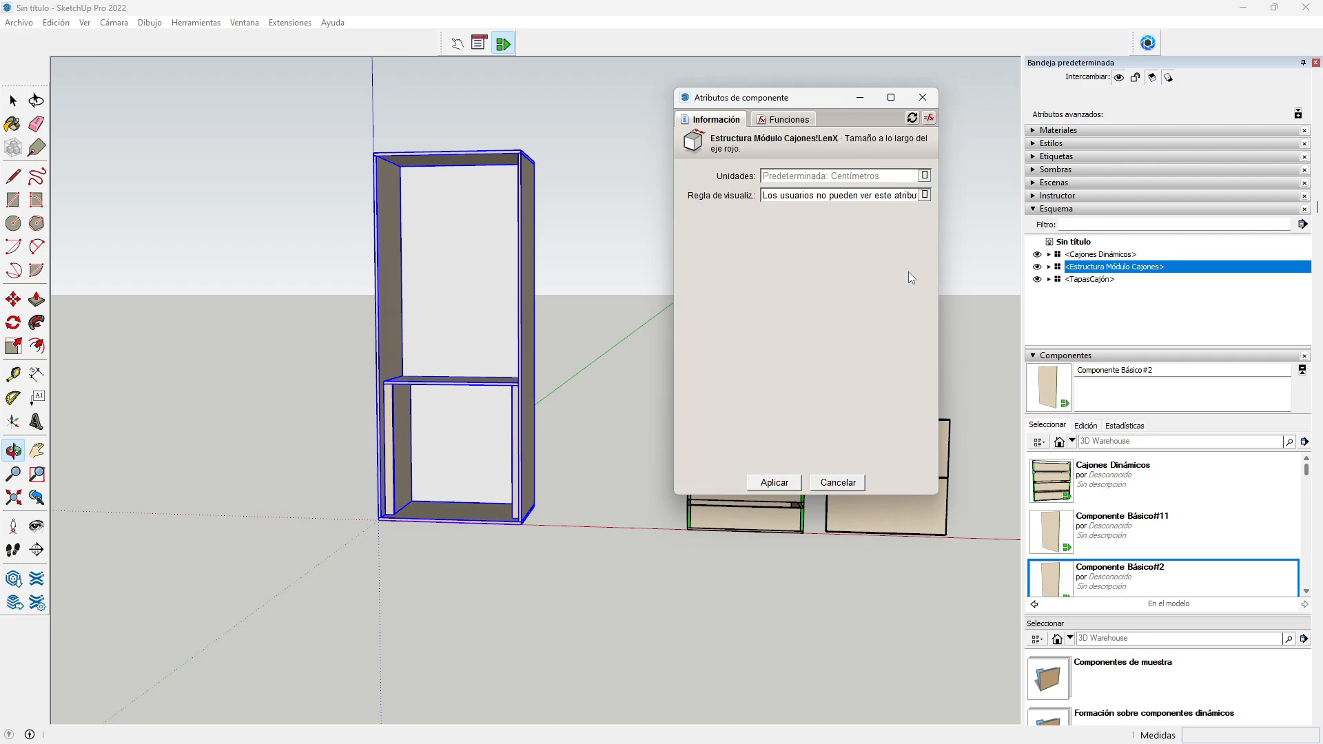
pyautogui.click(916, 199)
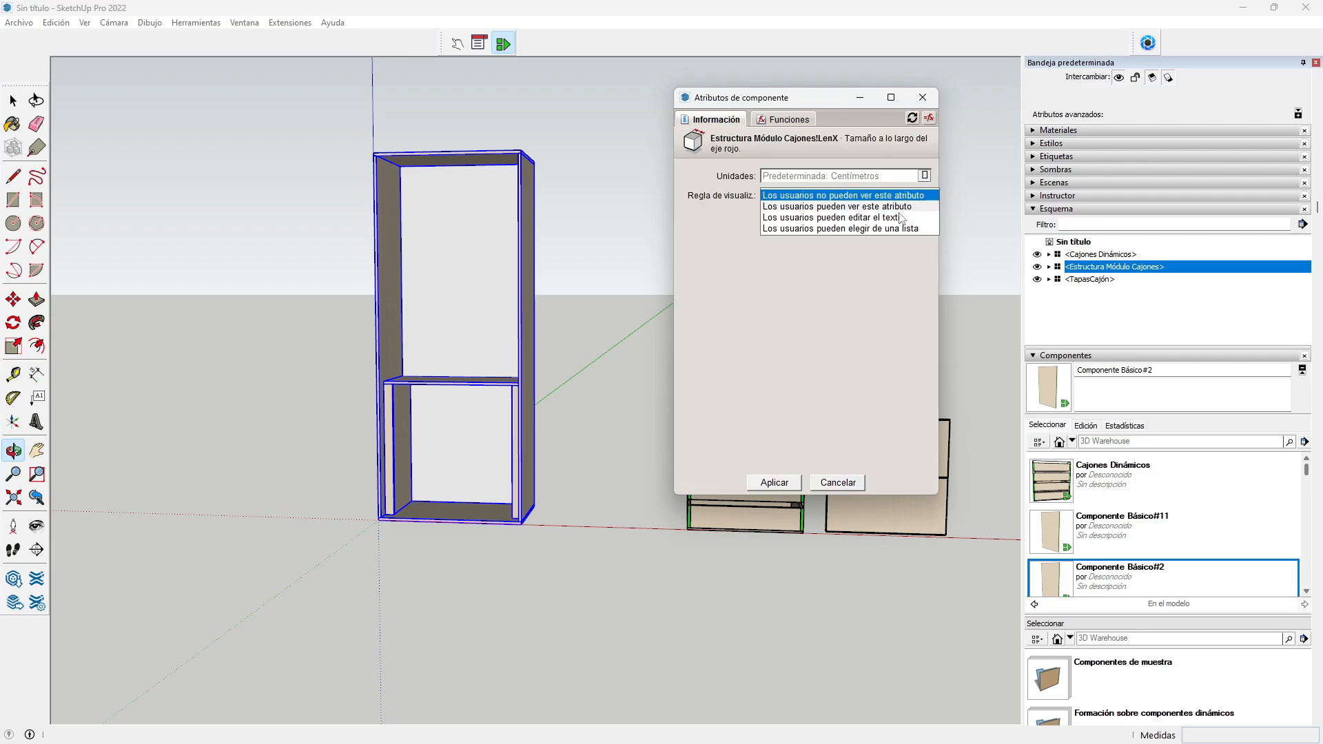
pyautogui.click(897, 218)
pyautogui.click(803, 215)
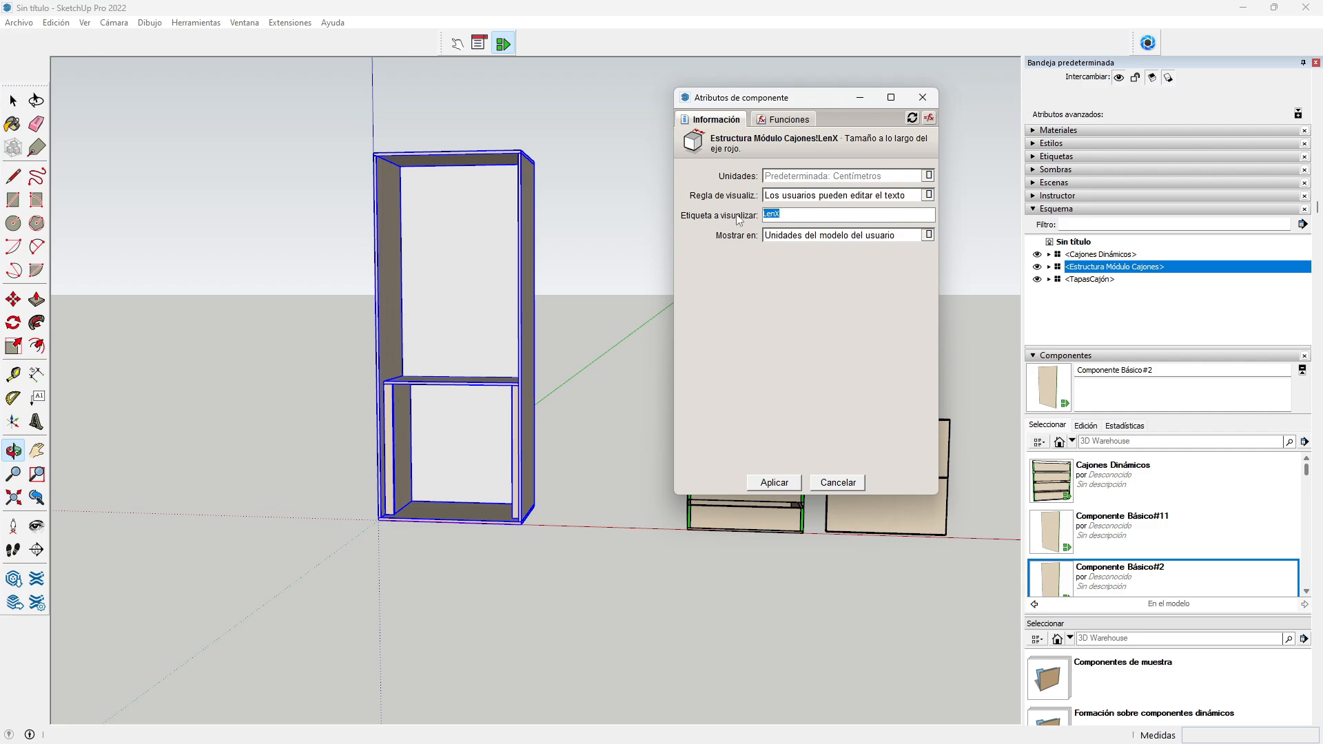
pyautogui.write('ANCHO')
pyautogui.click(894, 238)
pyautogui.click(809, 277)
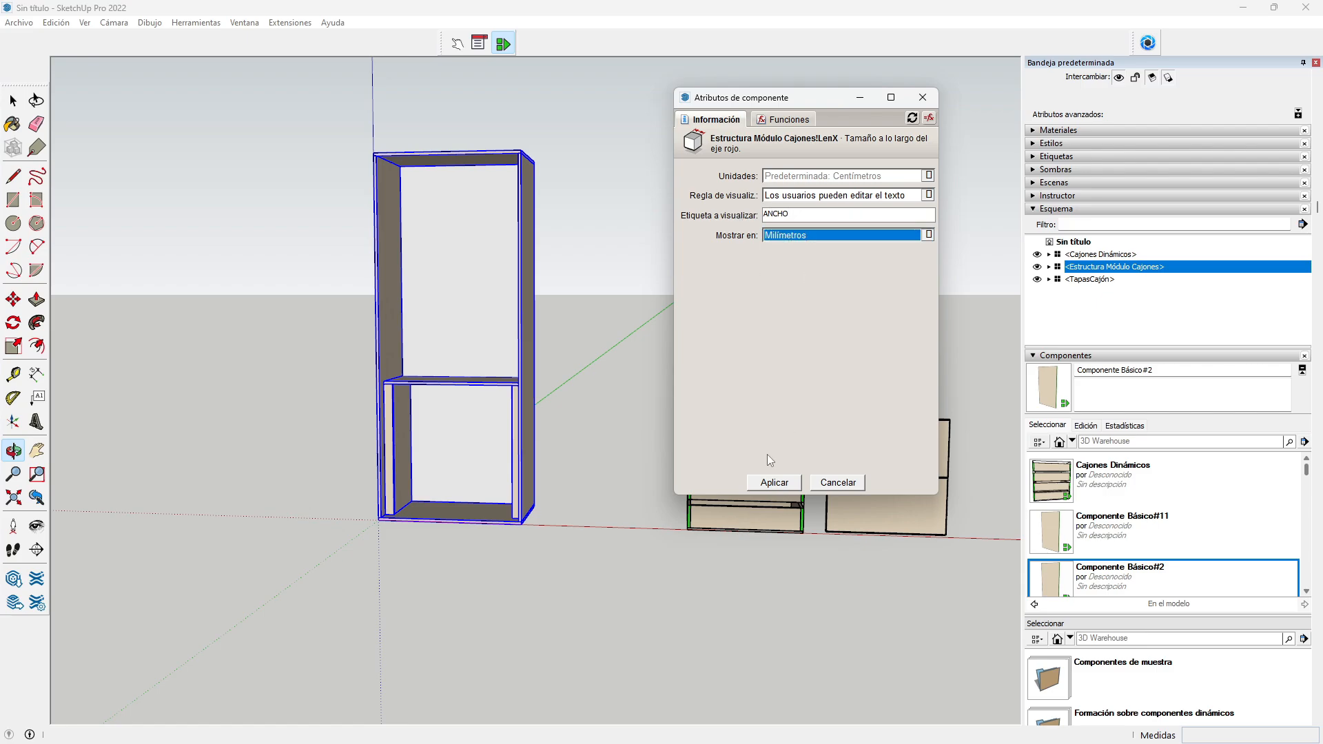
pyautogui.click(773, 483)
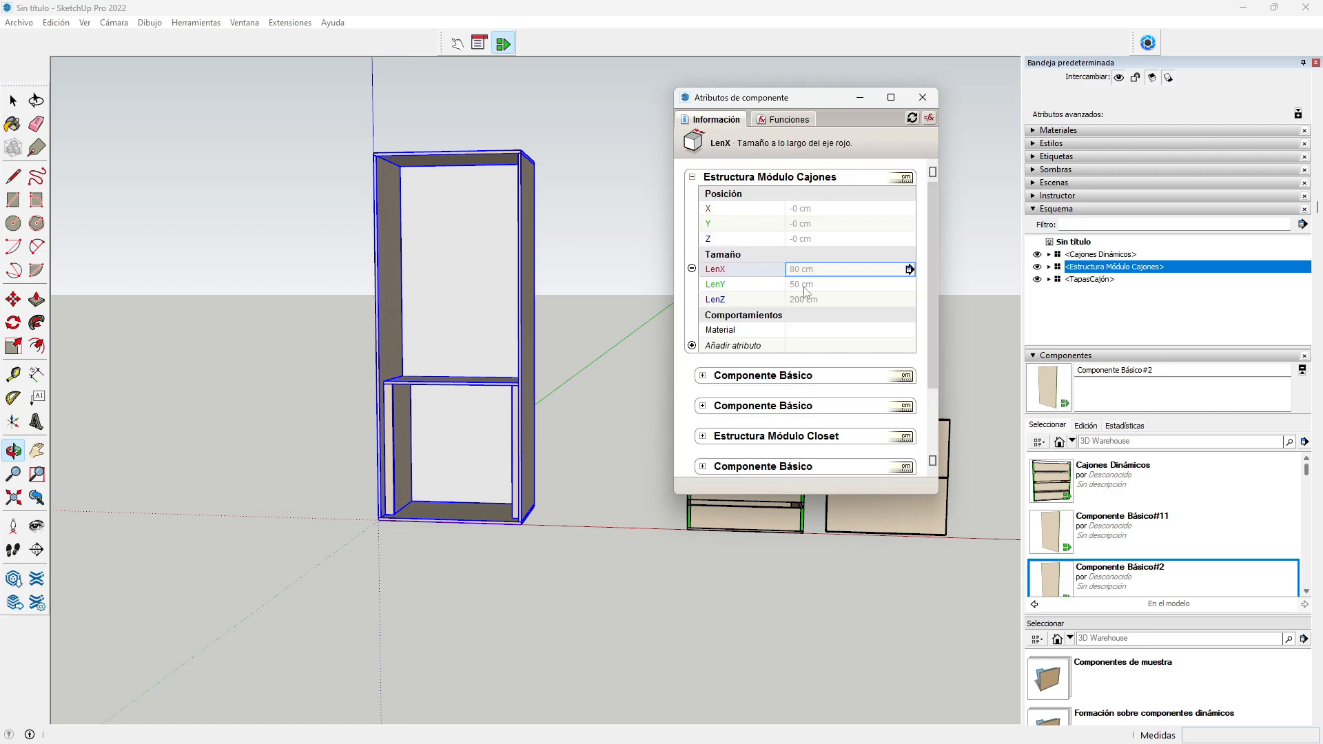
# Step: Make LenY user-editable, labelled PROFUNDIDAD and displayed in millimetres
pyautogui.click(817, 286)
pyautogui.click(909, 285)
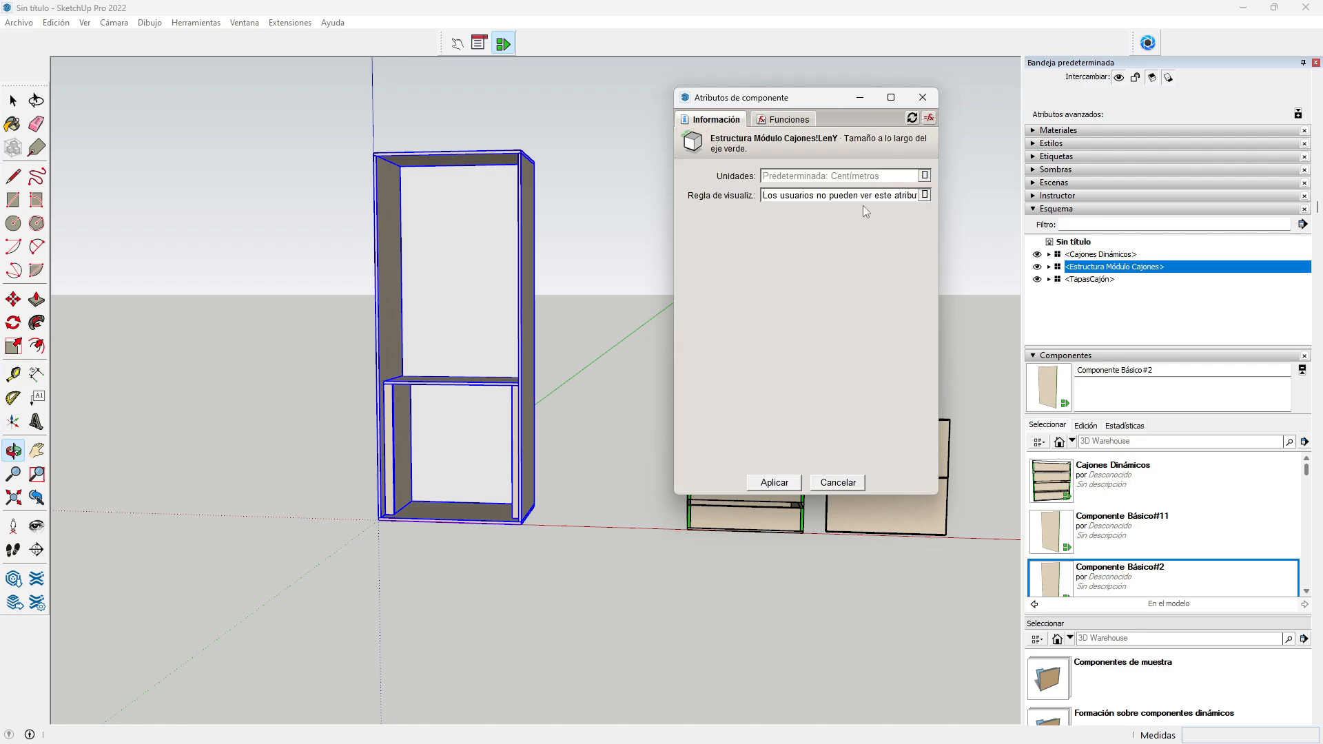
pyautogui.click(863, 197)
pyautogui.click(866, 217)
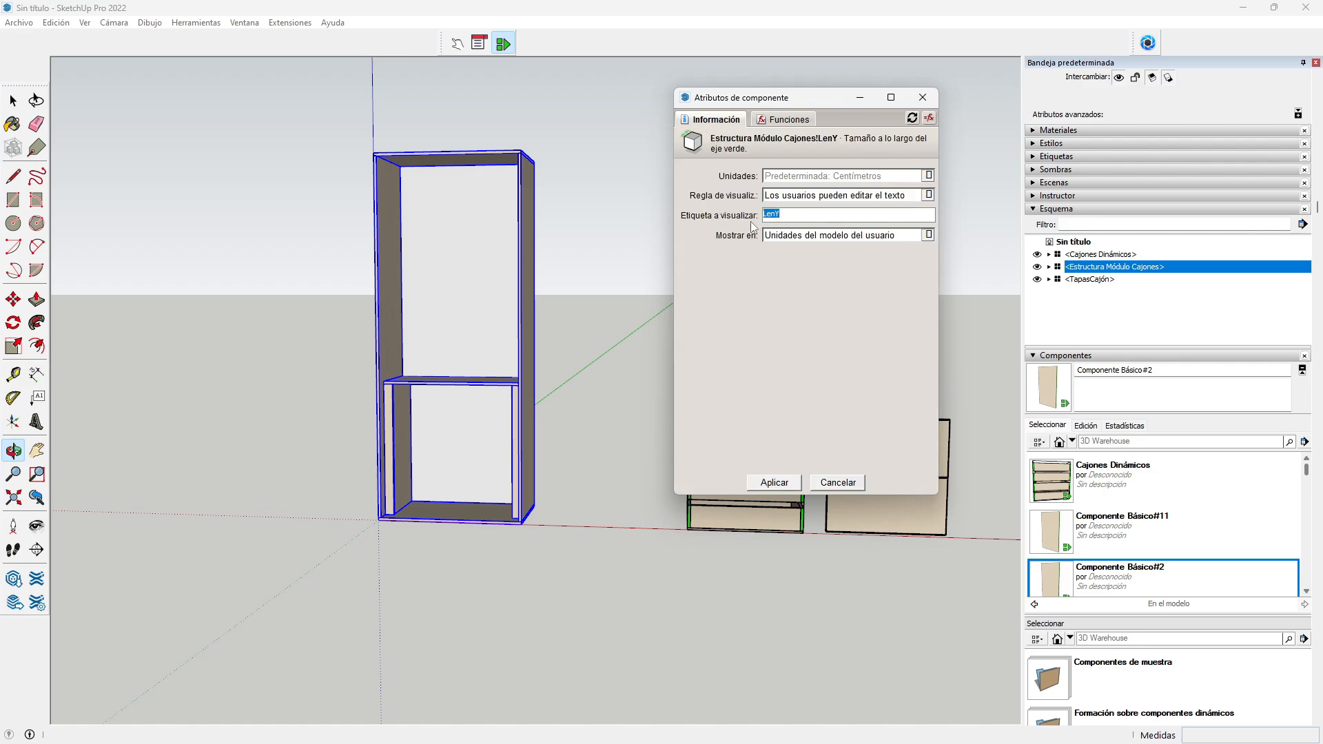
pyautogui.write('PROFUNDIDAD')
pyautogui.click(793, 235)
pyautogui.click(792, 269)
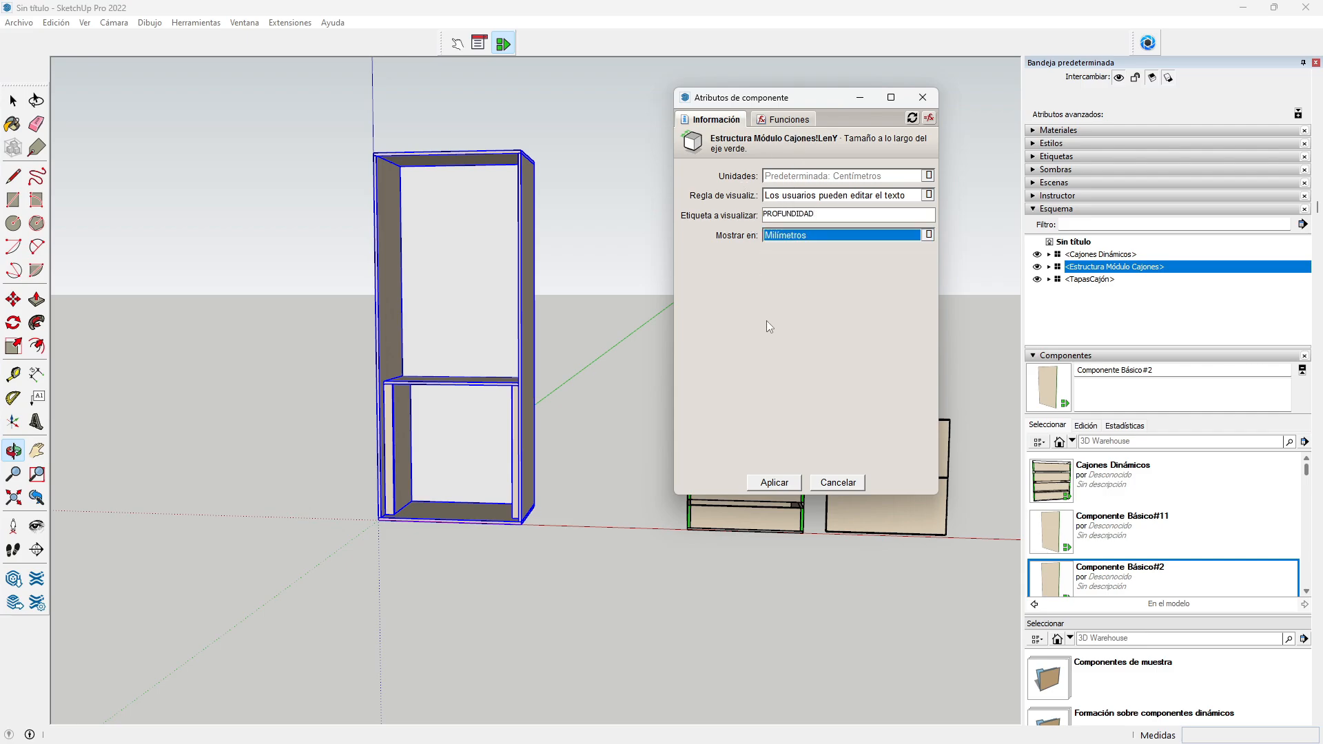
pyautogui.click(773, 483)
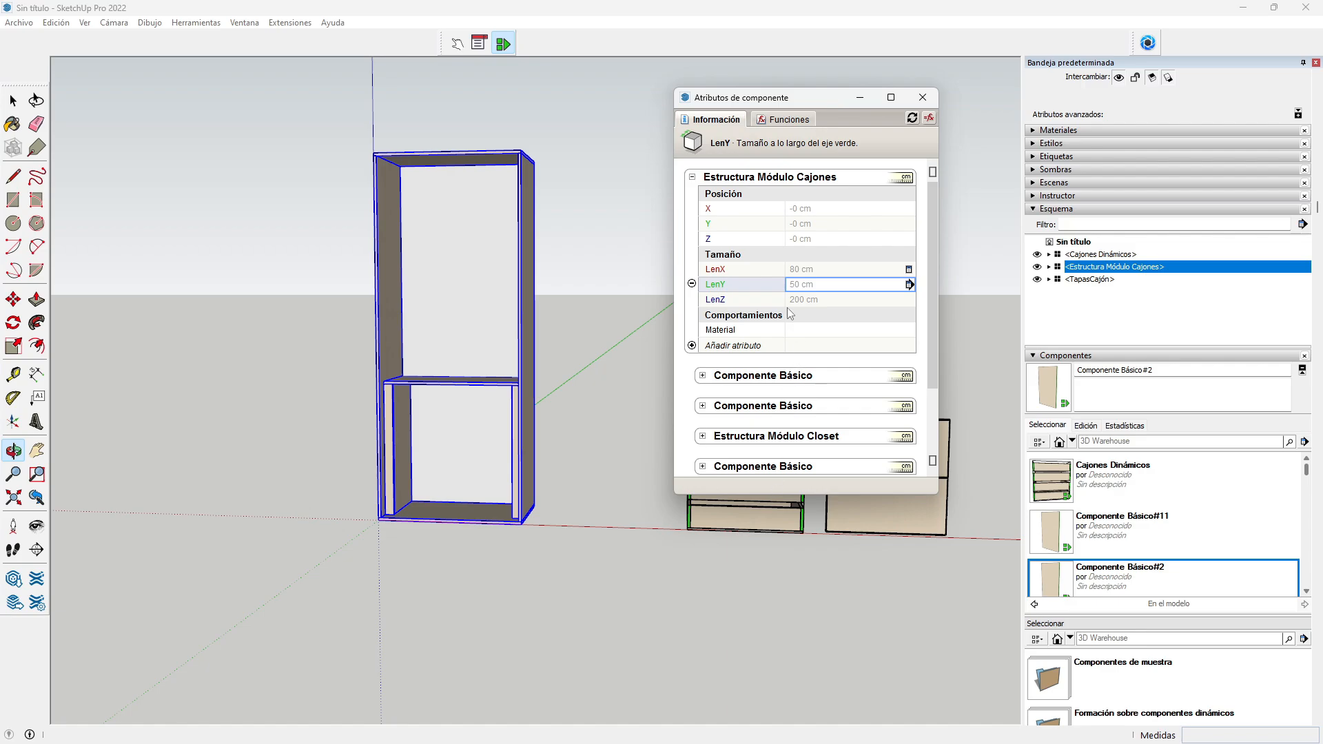
# Step: Make LenZ user-editable, labelled ALTURA and displayed in millimetres
pyautogui.click(805, 301)
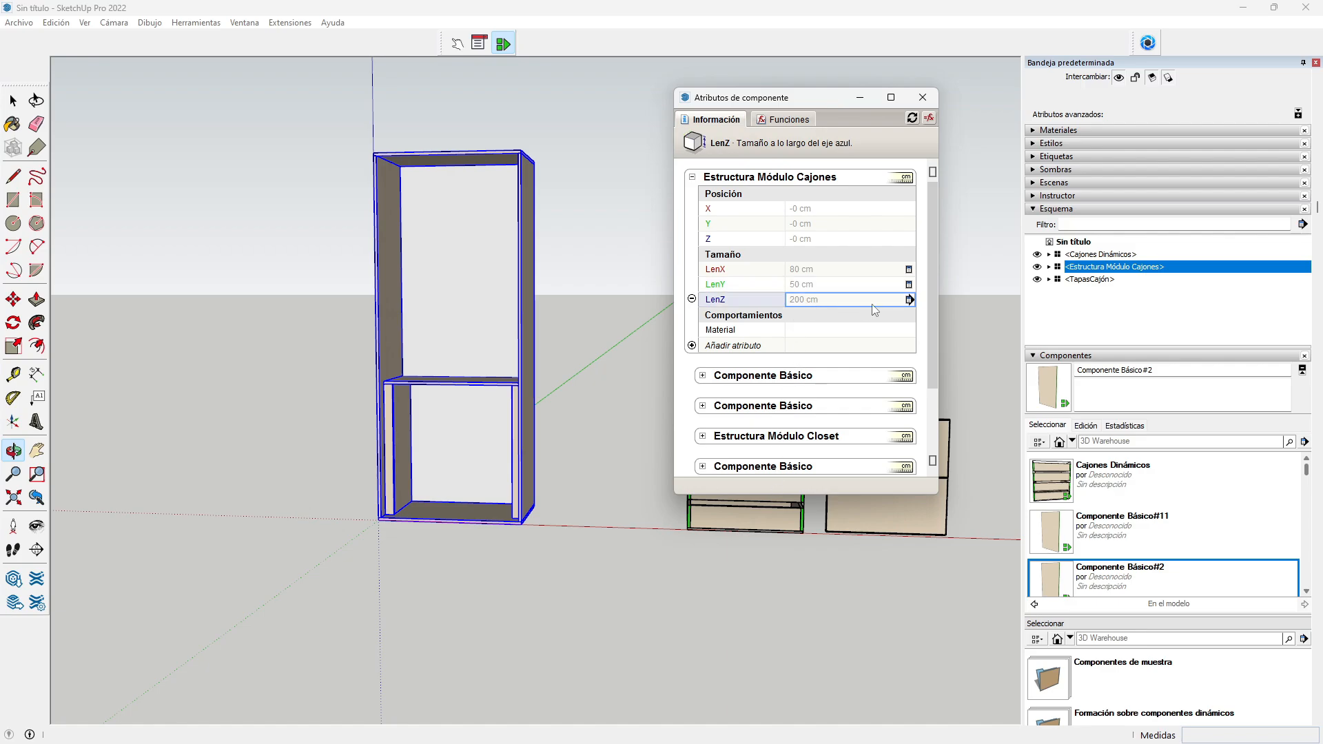
pyautogui.click(909, 300)
pyautogui.click(842, 197)
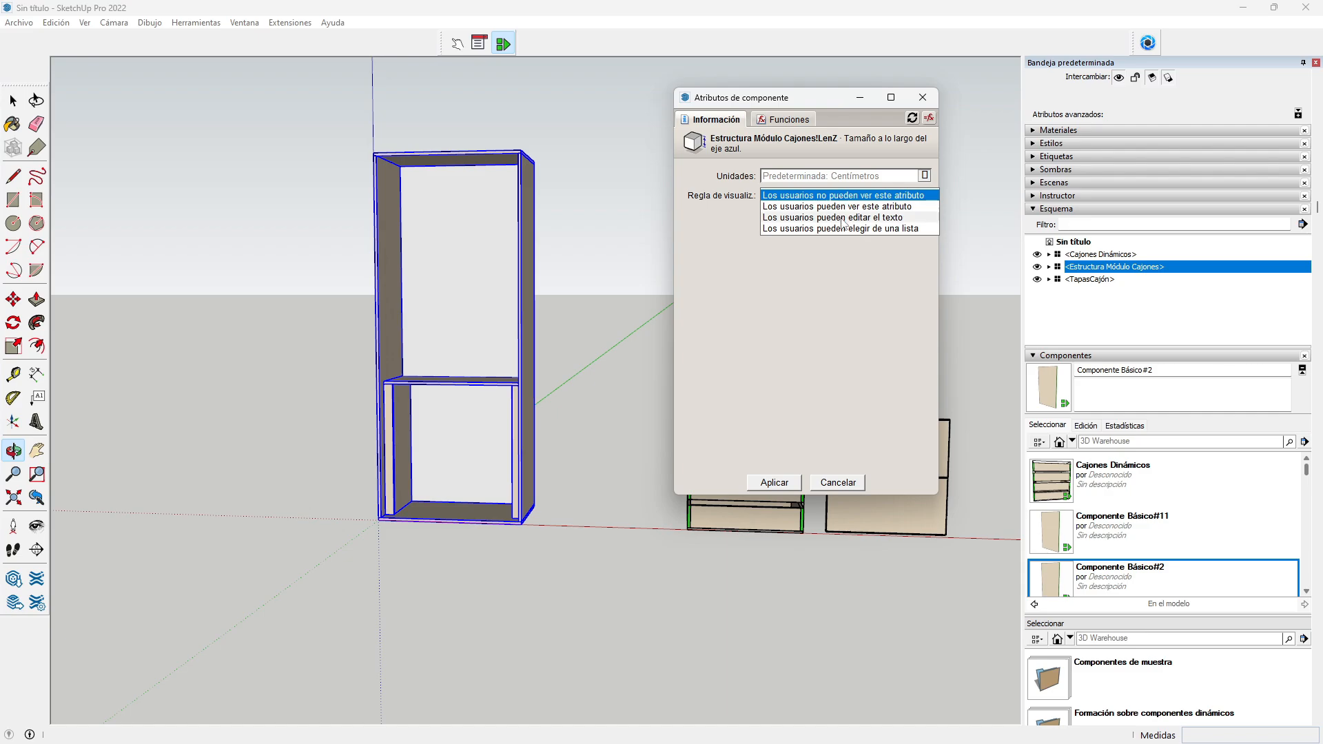
pyautogui.click(842, 217)
pyautogui.write('ALTURA')
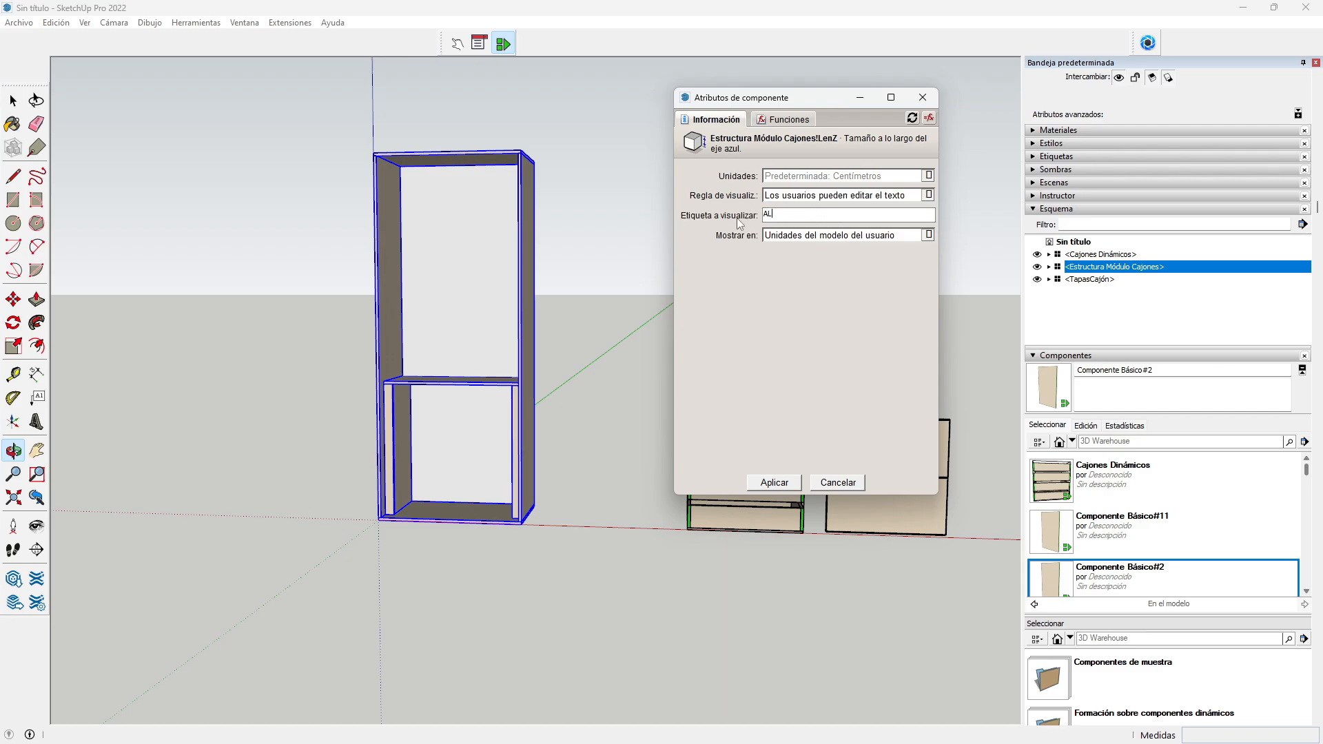
pyautogui.click(799, 238)
pyautogui.click(795, 271)
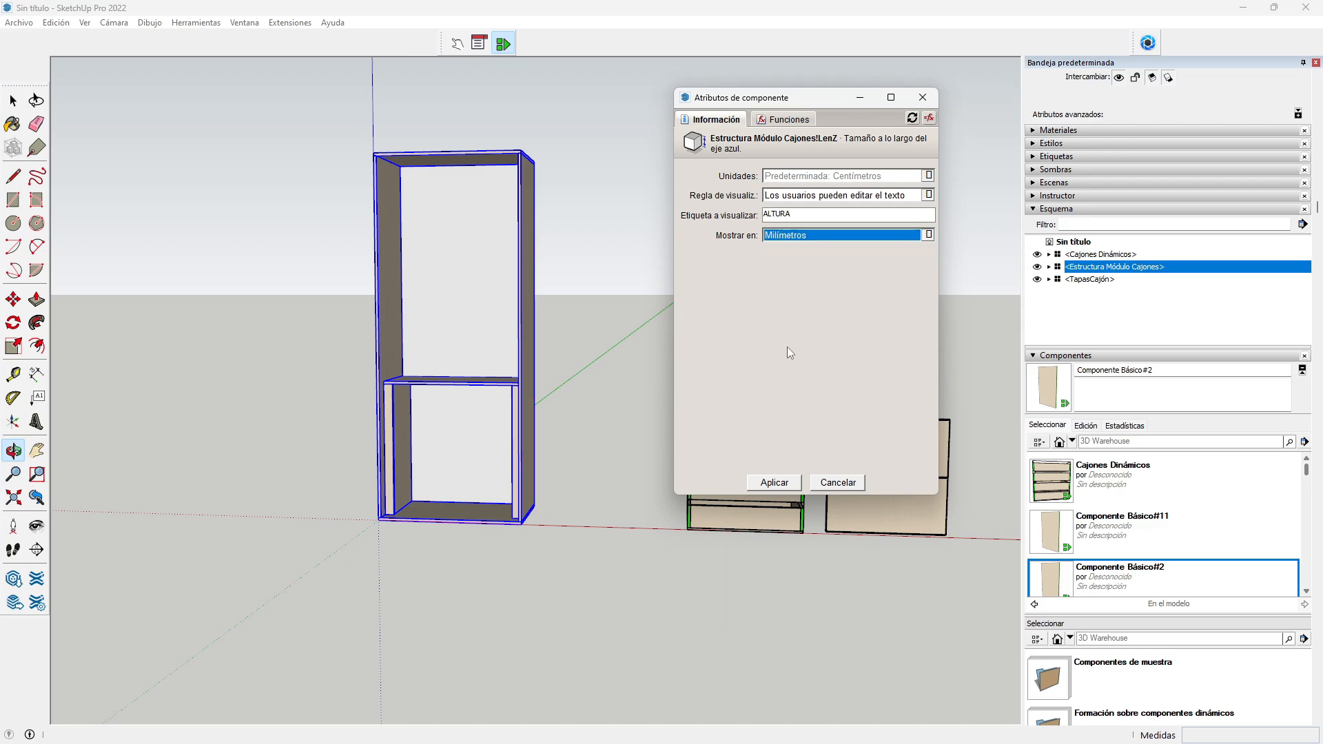
pyautogui.click(778, 482)
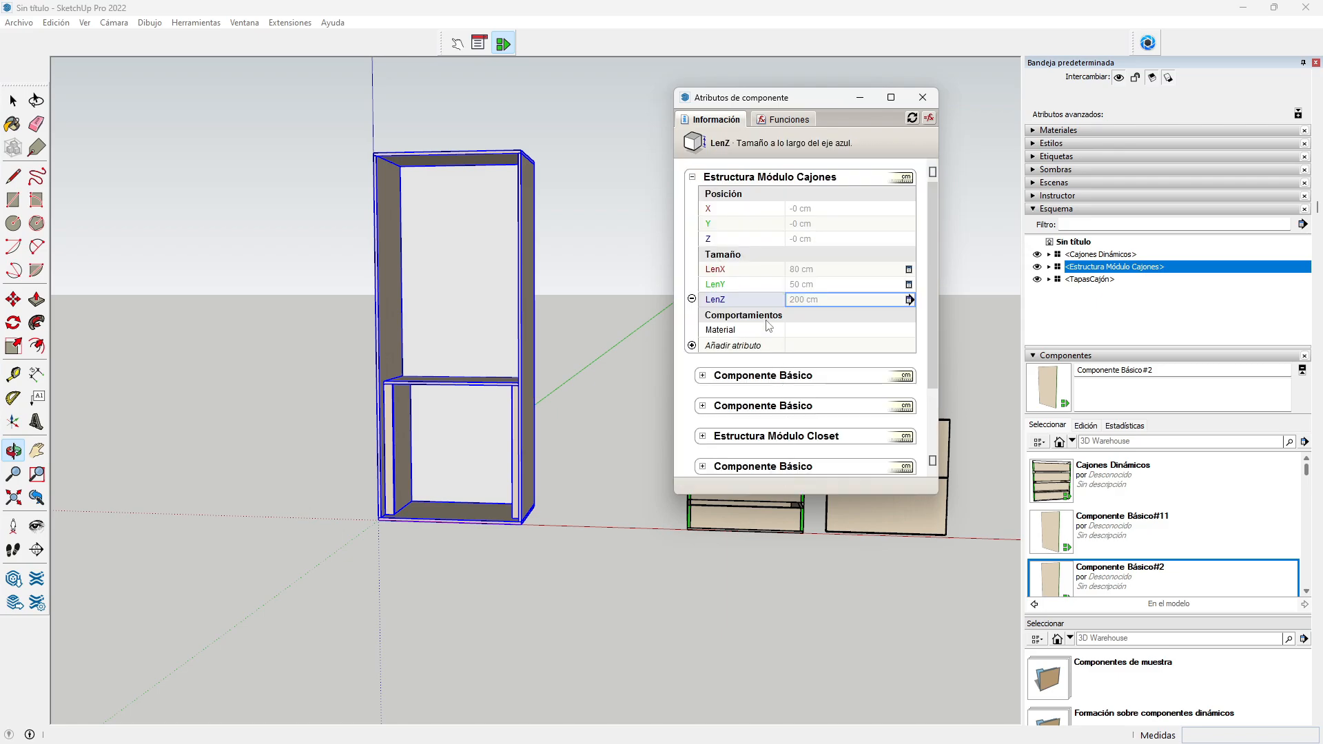
# Step: Make the Material attribute user-editable with the label COLOR PIEZAS
pyautogui.click(832, 332)
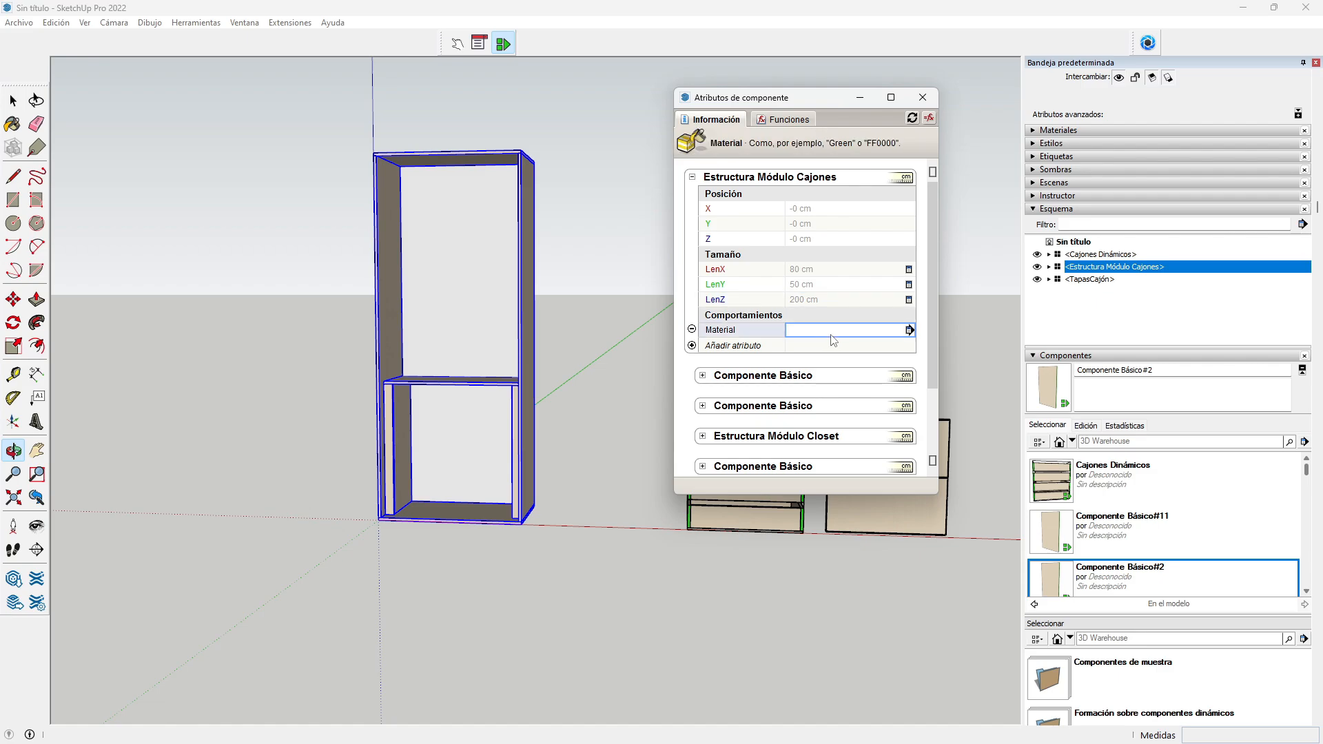
pyautogui.click(909, 330)
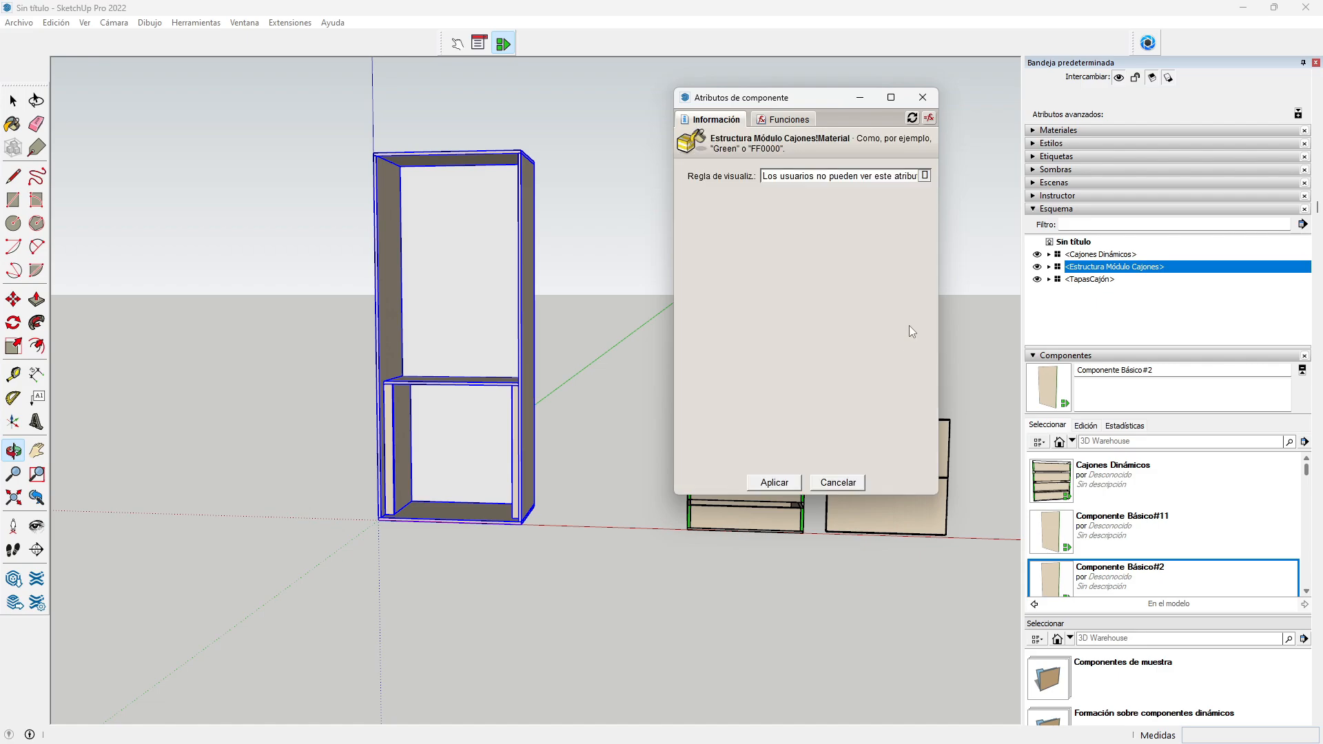
pyautogui.click(920, 176)
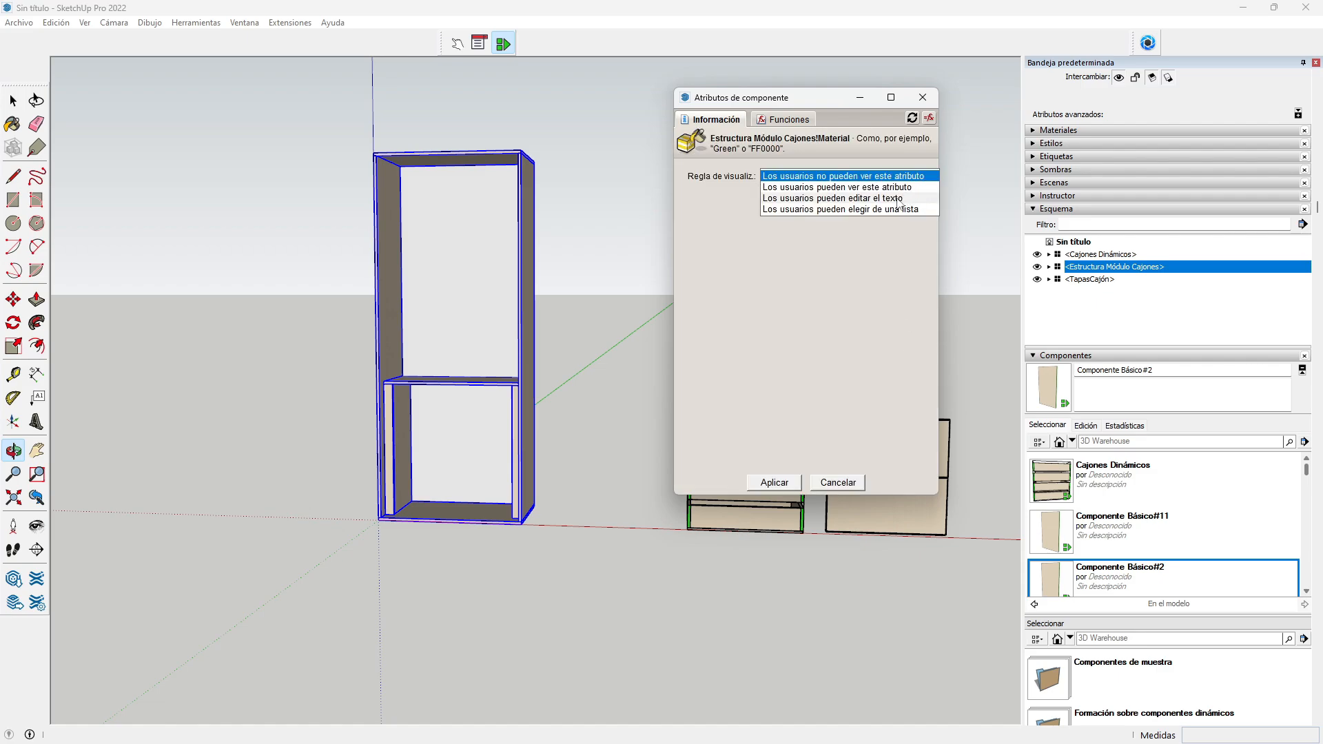
pyautogui.click(900, 199)
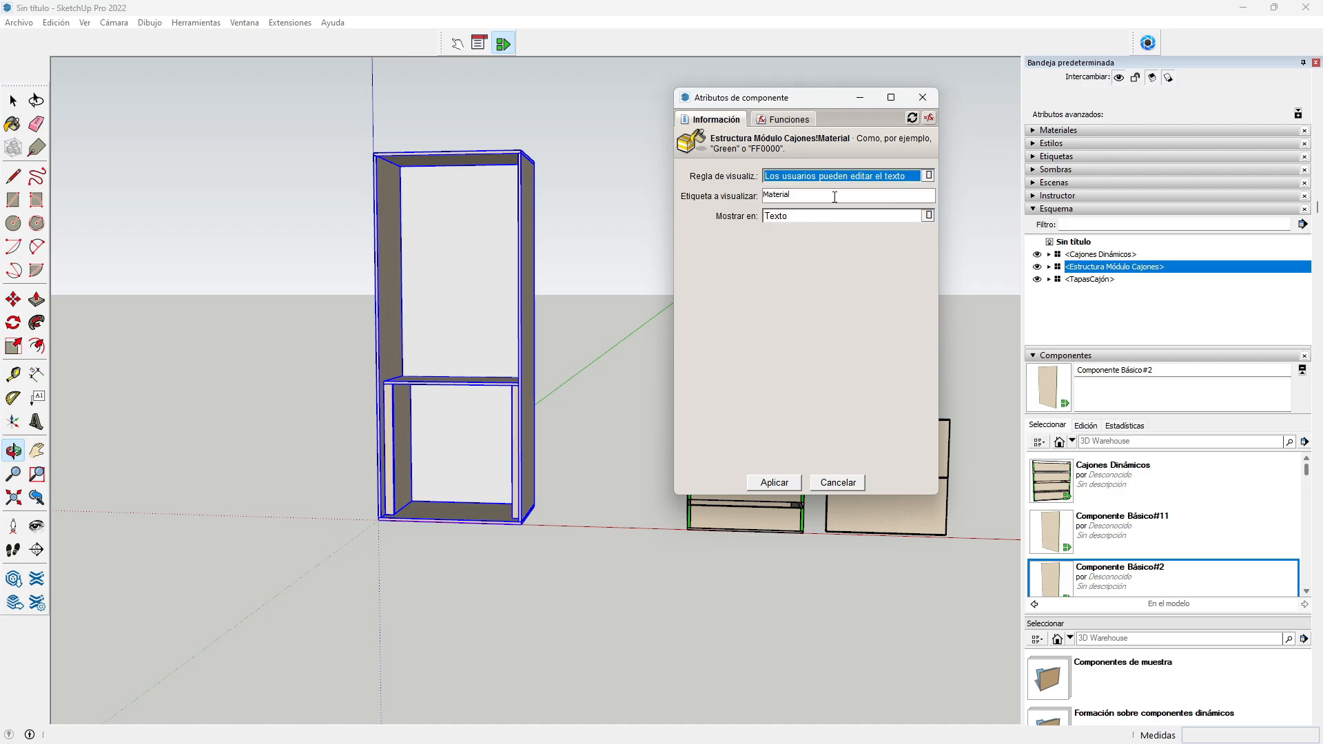
pyautogui.press('Tab')
pyautogui.write('COL')
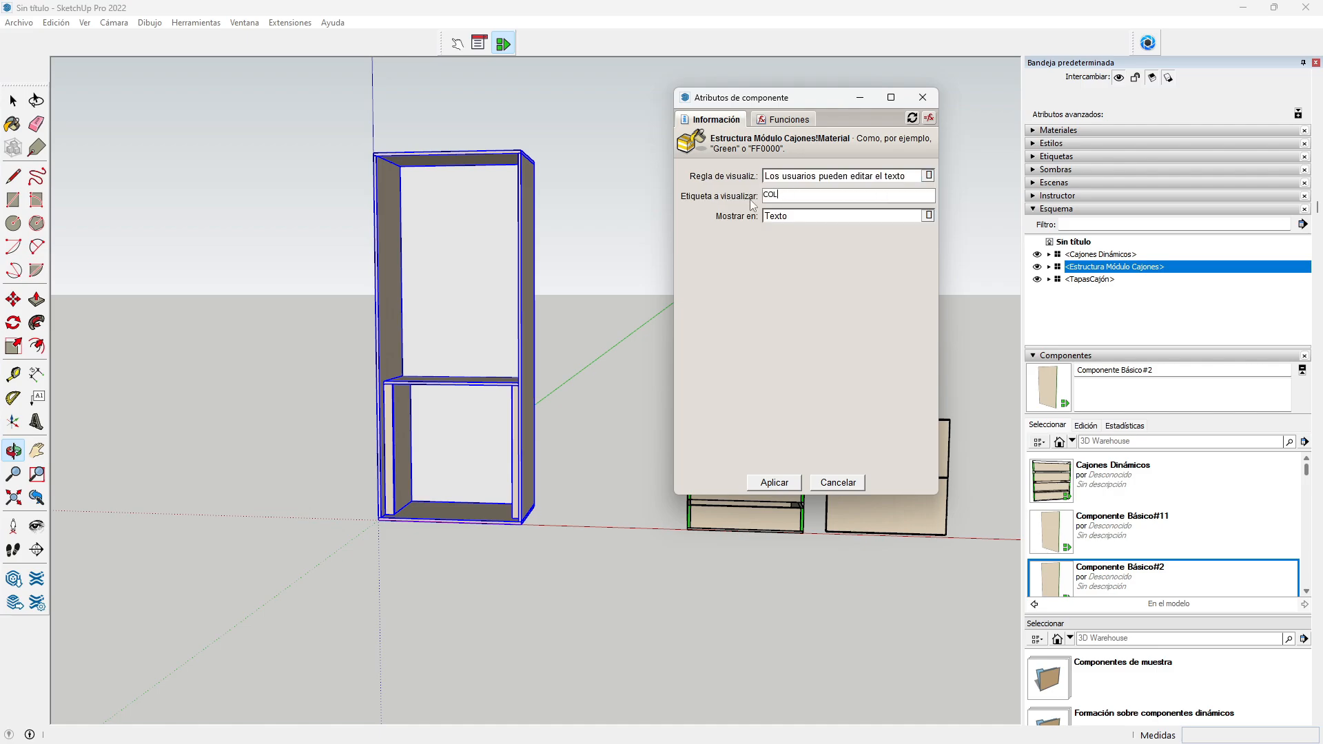
pyautogui.write('OR PIEZAS')
pyautogui.click(779, 484)
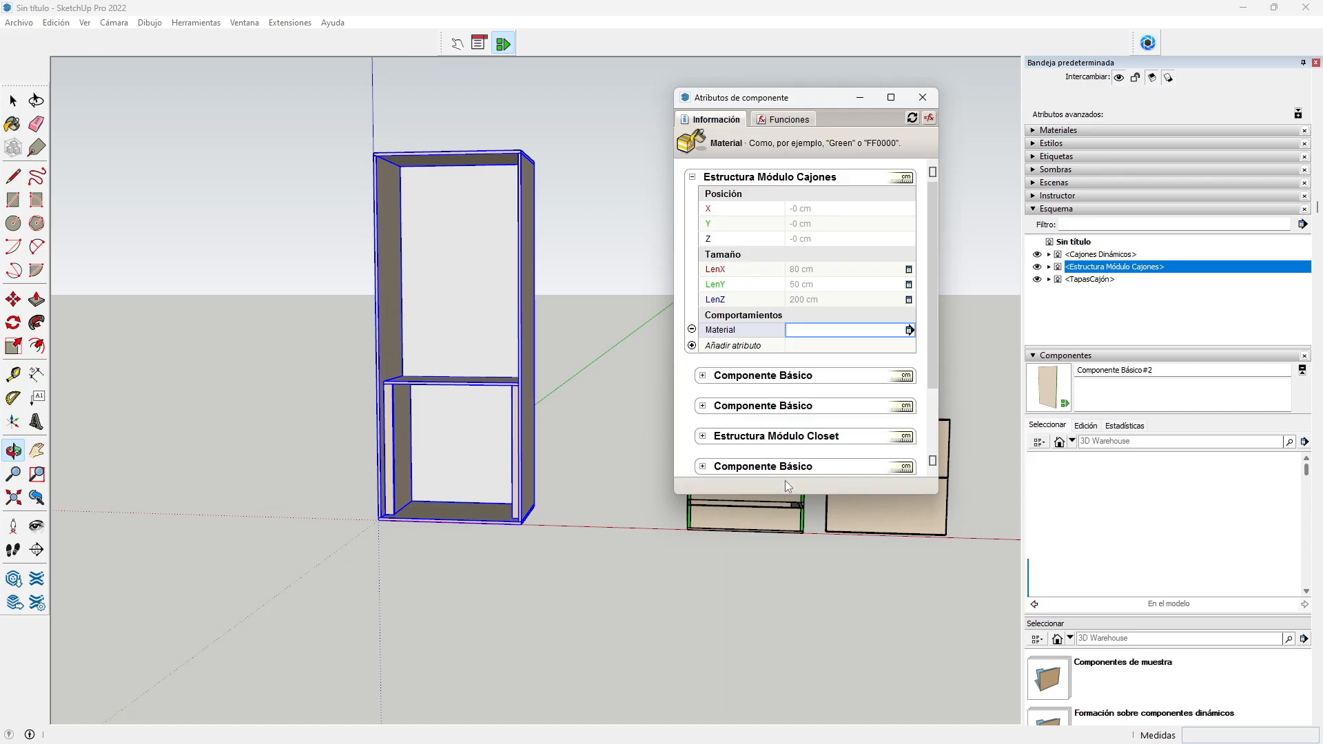
# Step: Add a user-editable ACOLORFONDO attribute labelled COLOR FONDO and preview the component options
pyautogui.click(725, 347)
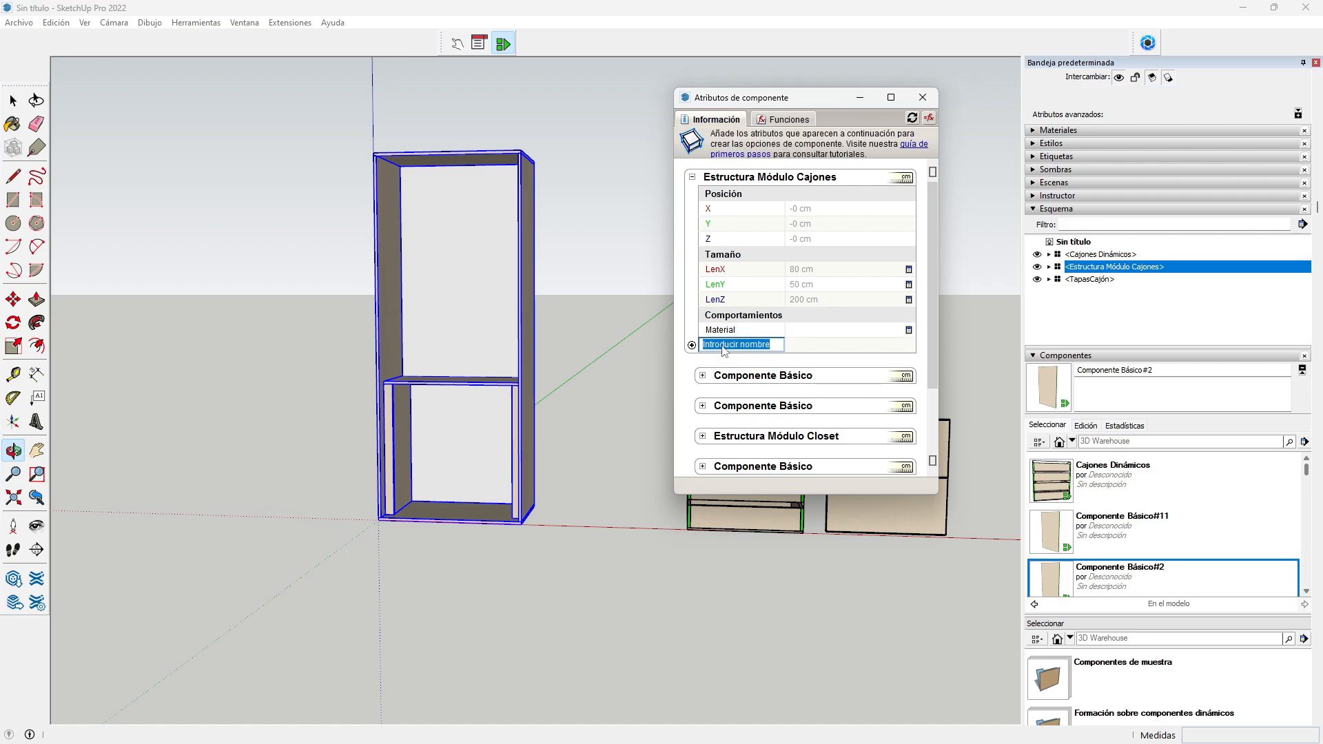
pyautogui.write('A')
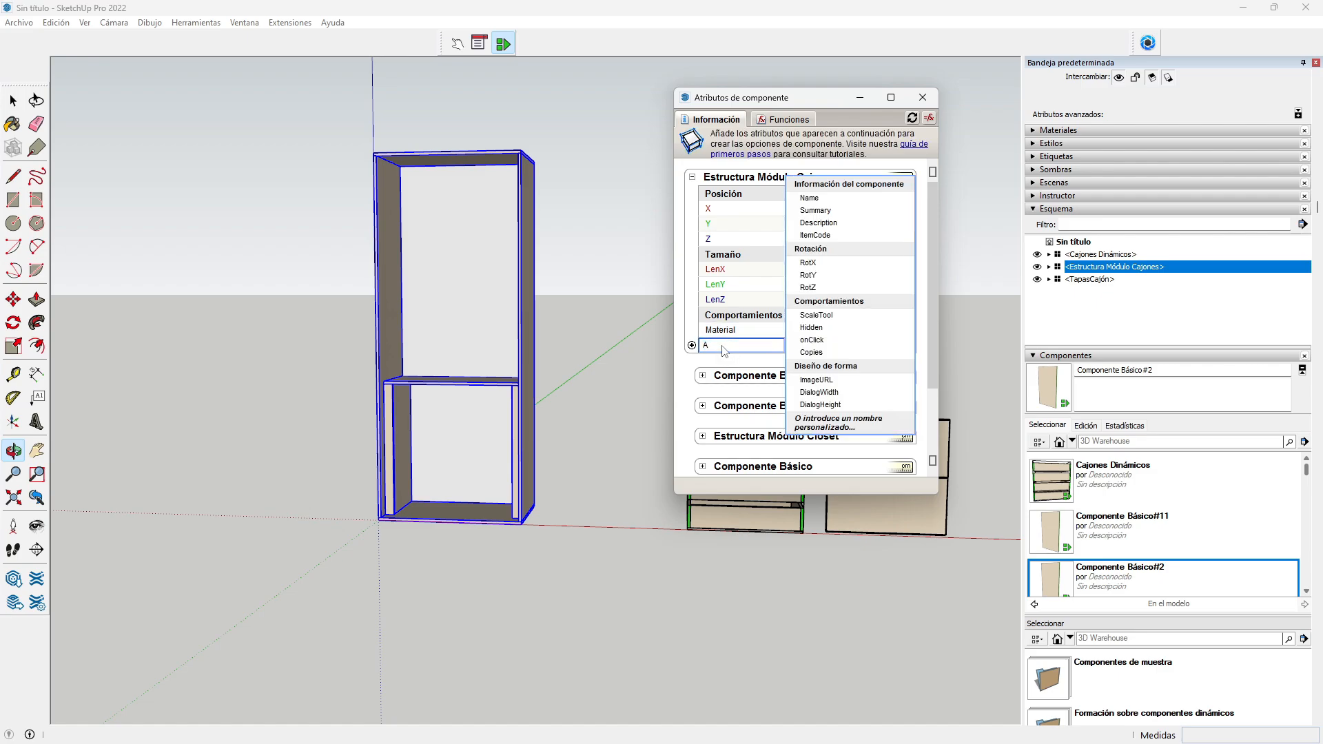
pyautogui.write('COLORFONDO')
pyautogui.press('Return')
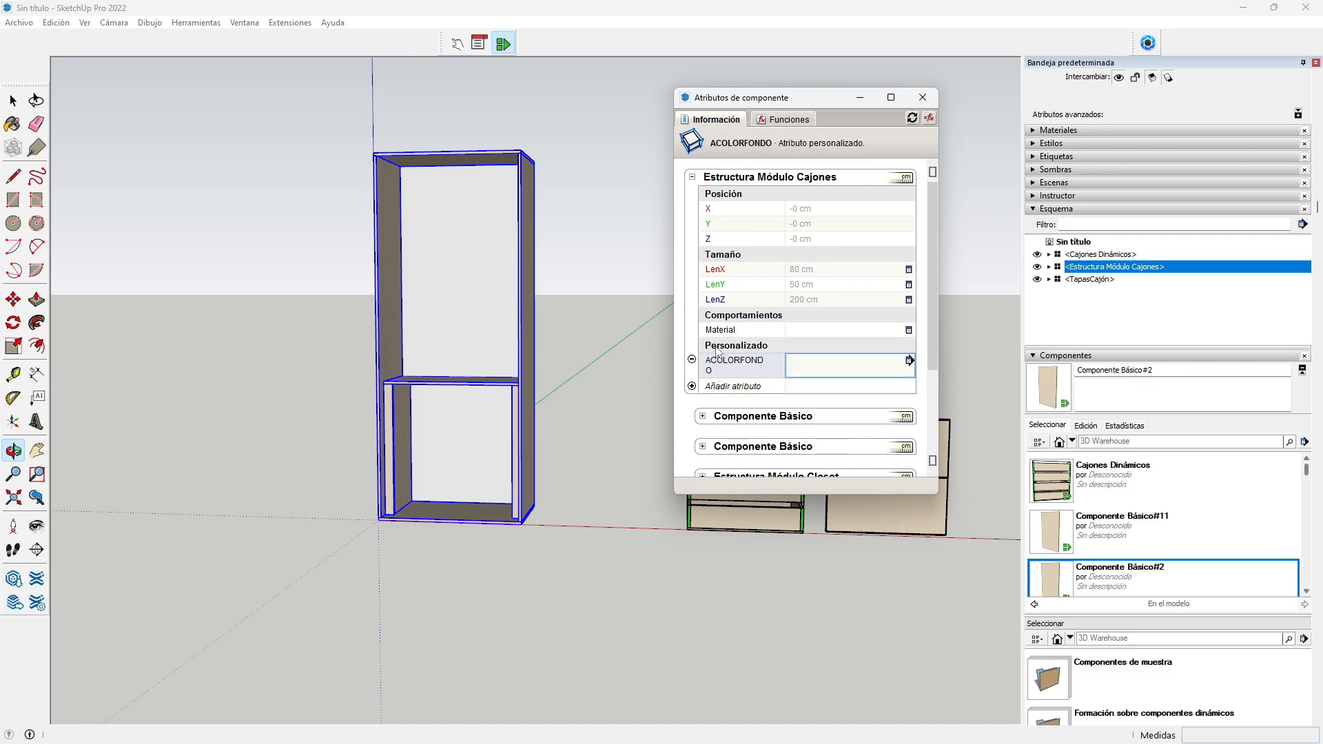
pyautogui.click(909, 360)
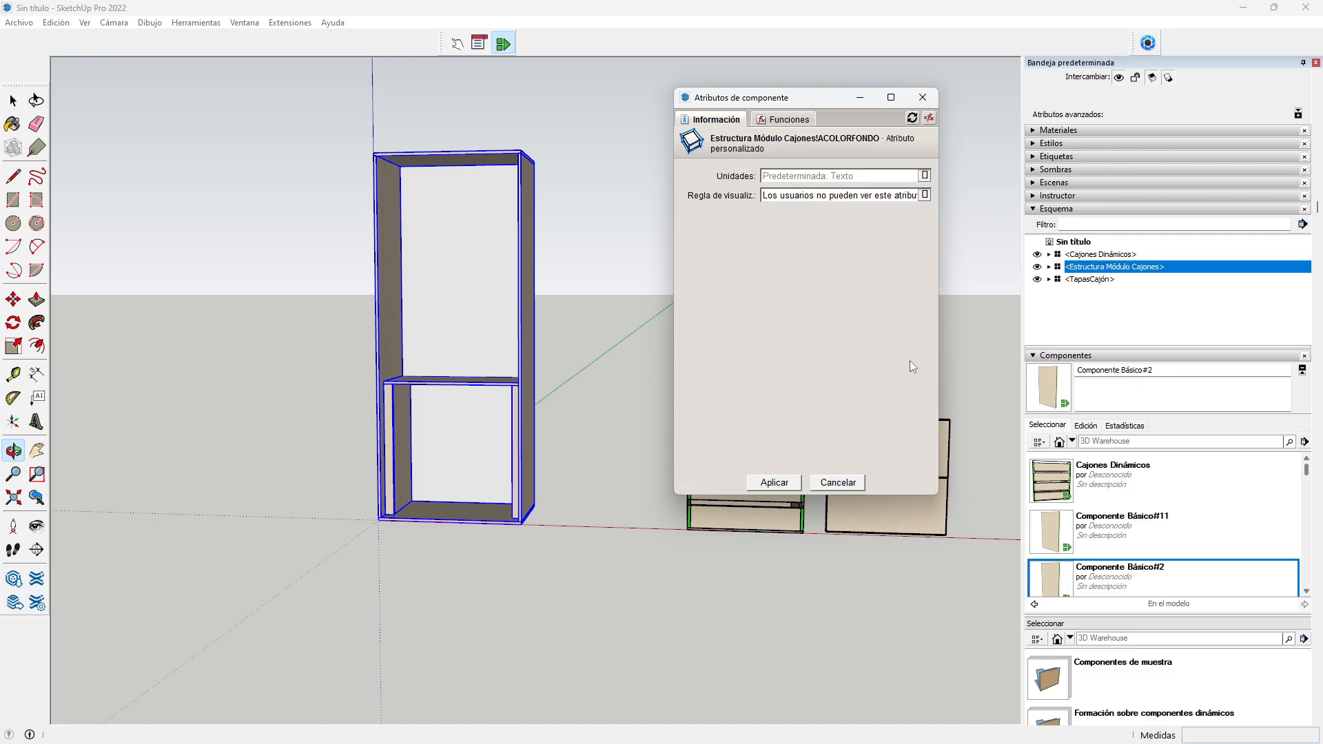
pyautogui.click(833, 200)
pyautogui.click(830, 218)
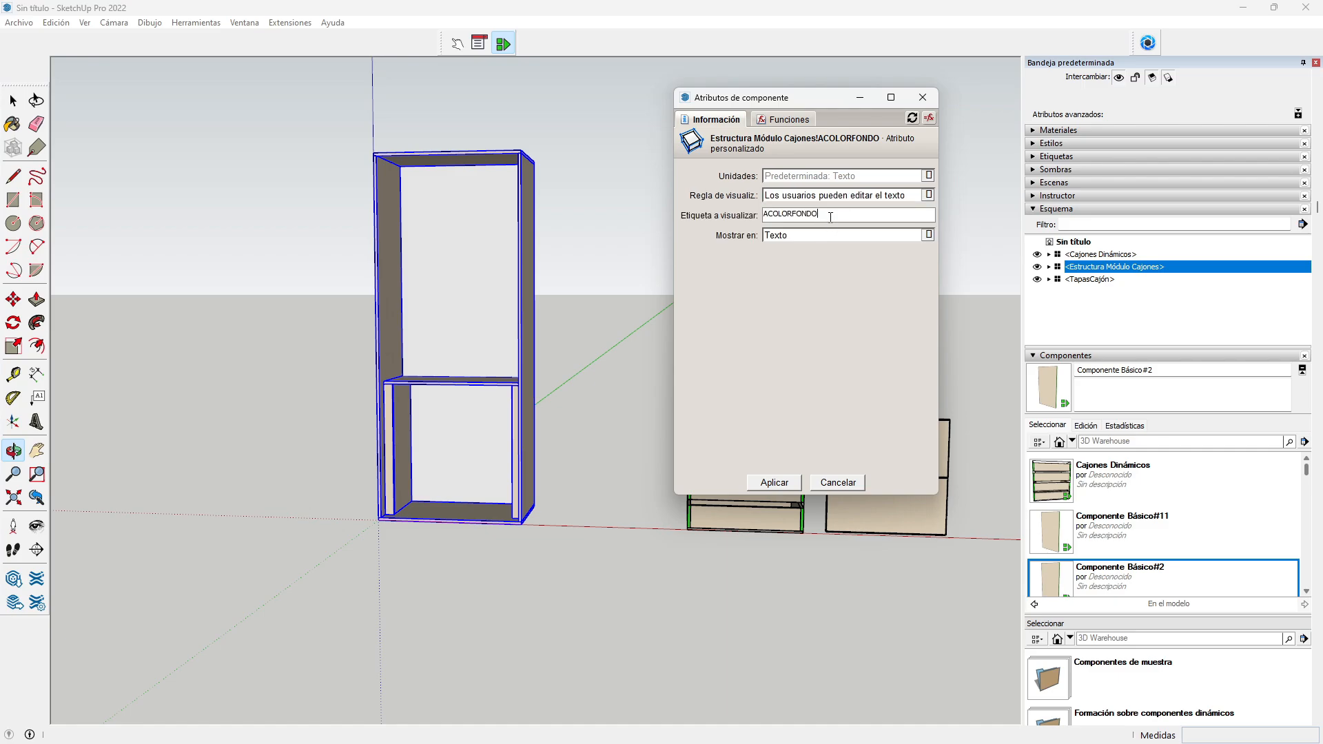
pyautogui.doubleClick(830, 218)
pyautogui.write('COLOR FONDO')
pyautogui.click(770, 484)
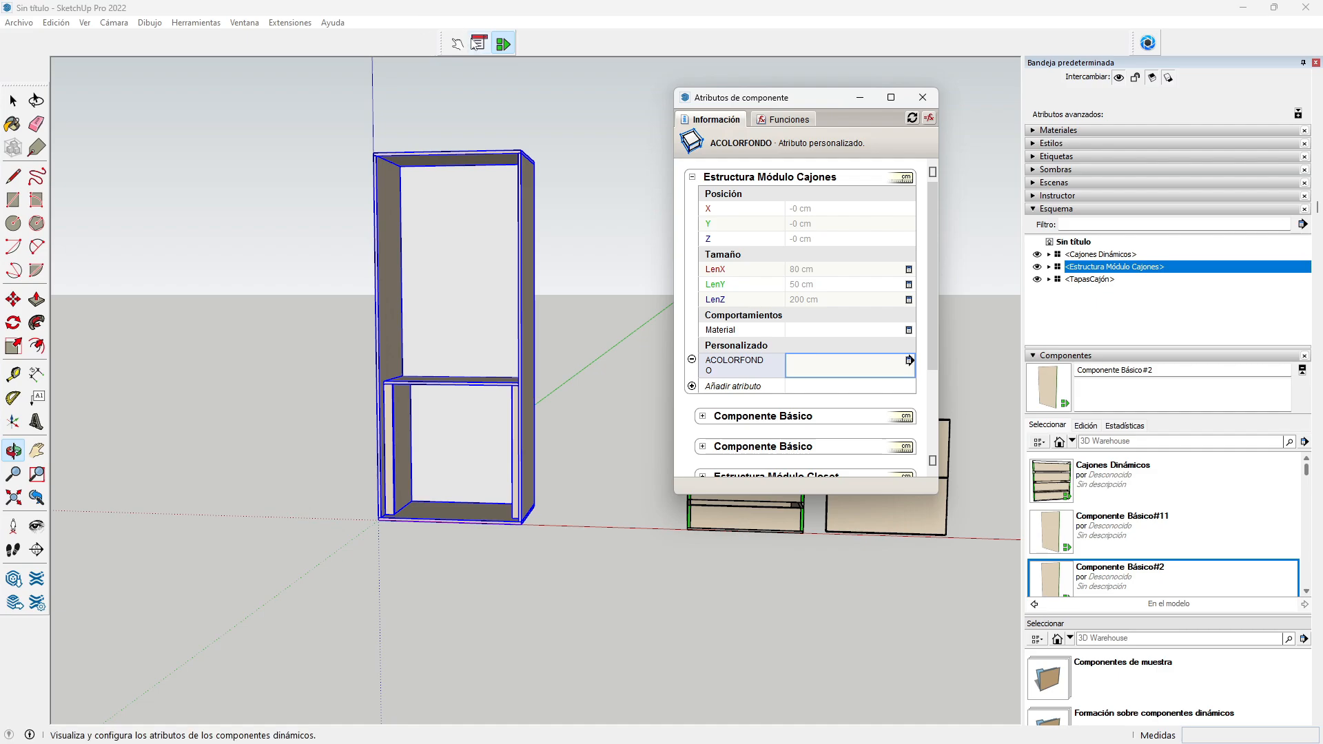
pyautogui.click(479, 43)
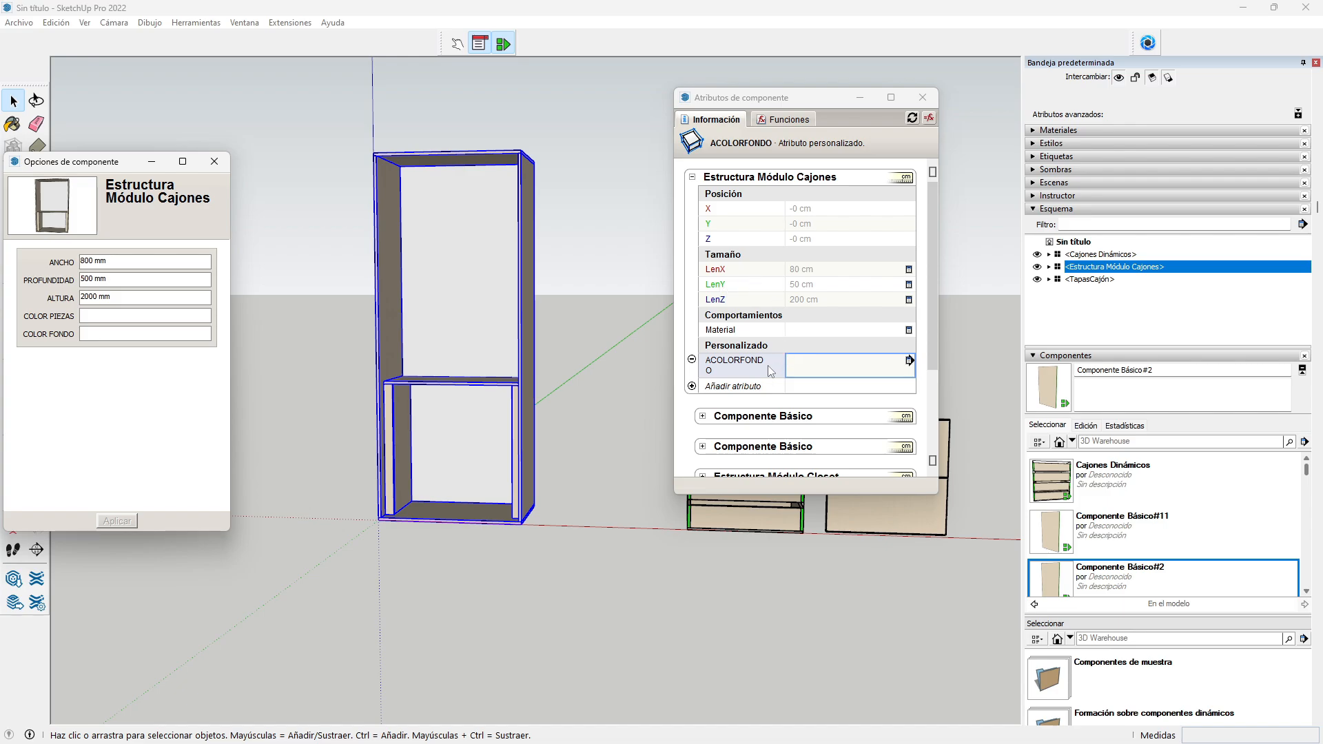
# Step: Add a custom attribute BESPESOR and make it user-editable as text
pyautogui.click(723, 387)
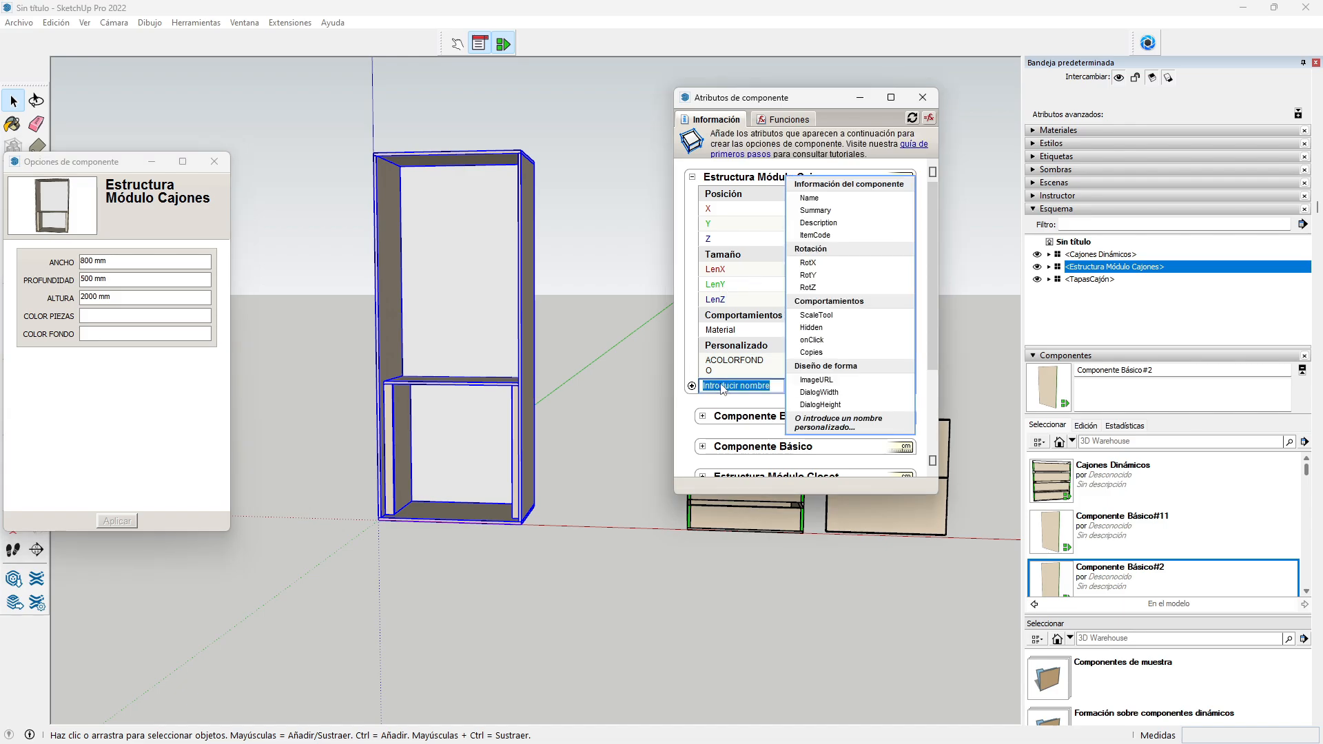
pyautogui.write('BESPESOR')
pyautogui.press('Return')
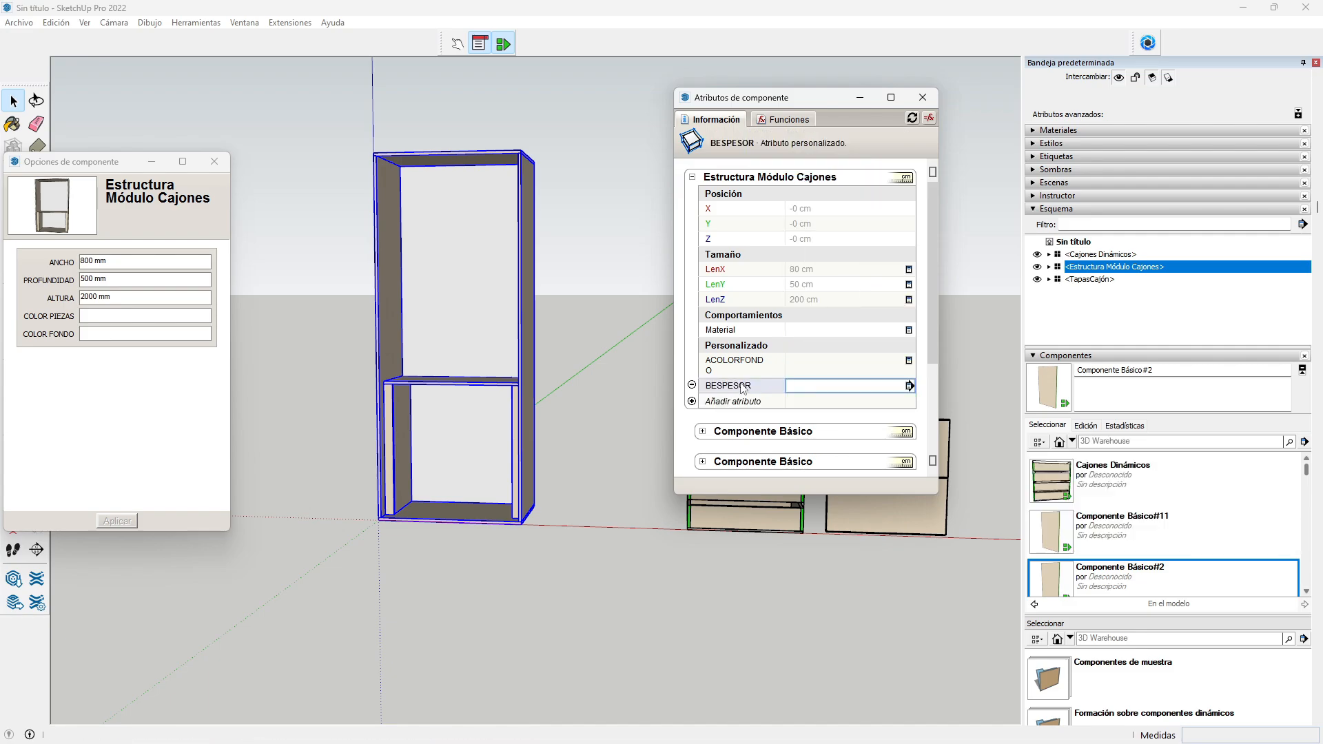
pyautogui.click(912, 386)
pyautogui.click(924, 195)
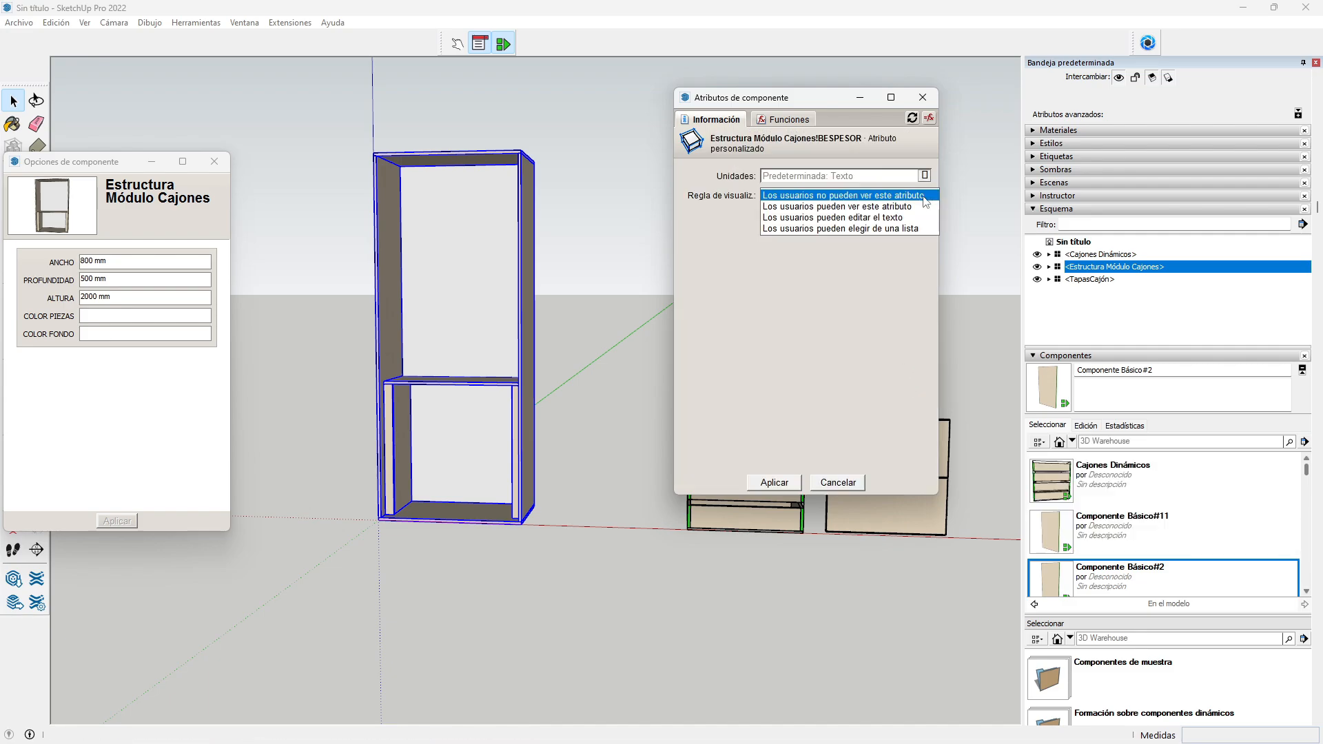
pyautogui.click(902, 215)
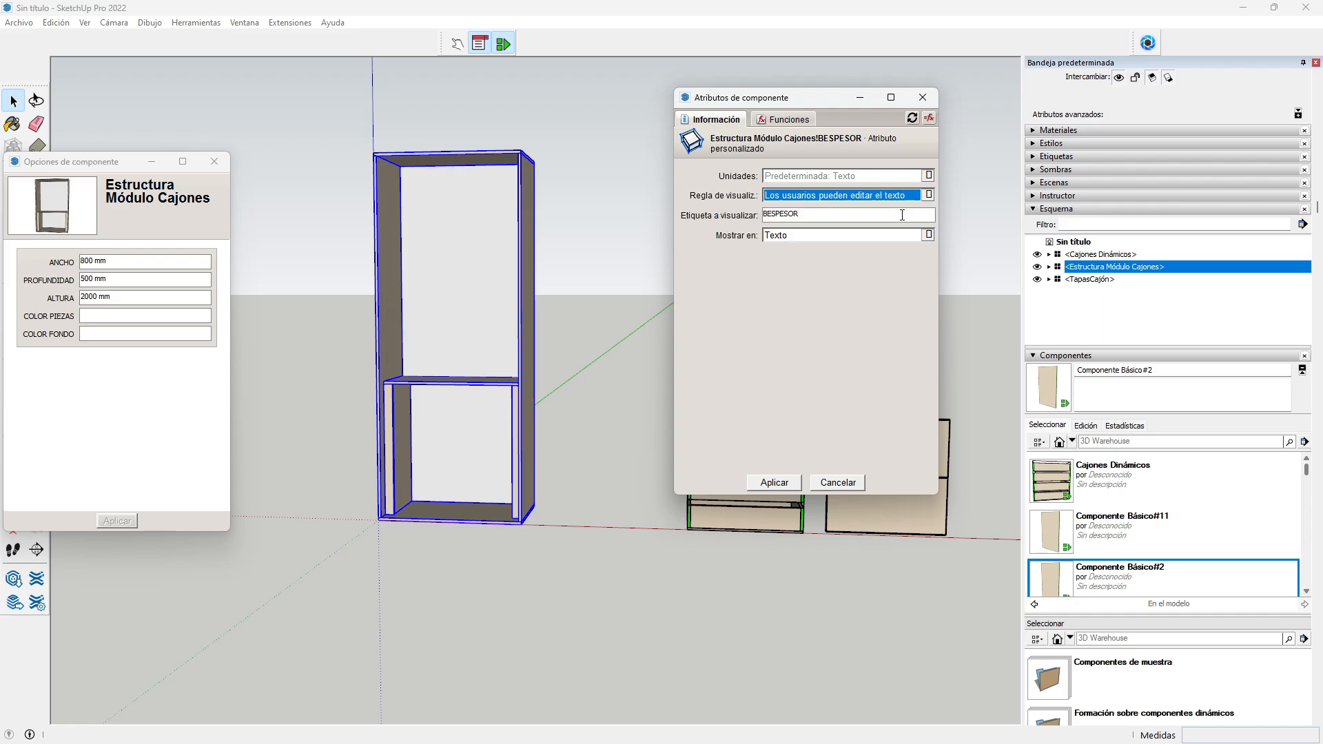
# Step: Label BESPESOR 'ESPESOR PIEZAS', store it in centimetres, display it in millimetres, and apply
pyautogui.click(765, 214)
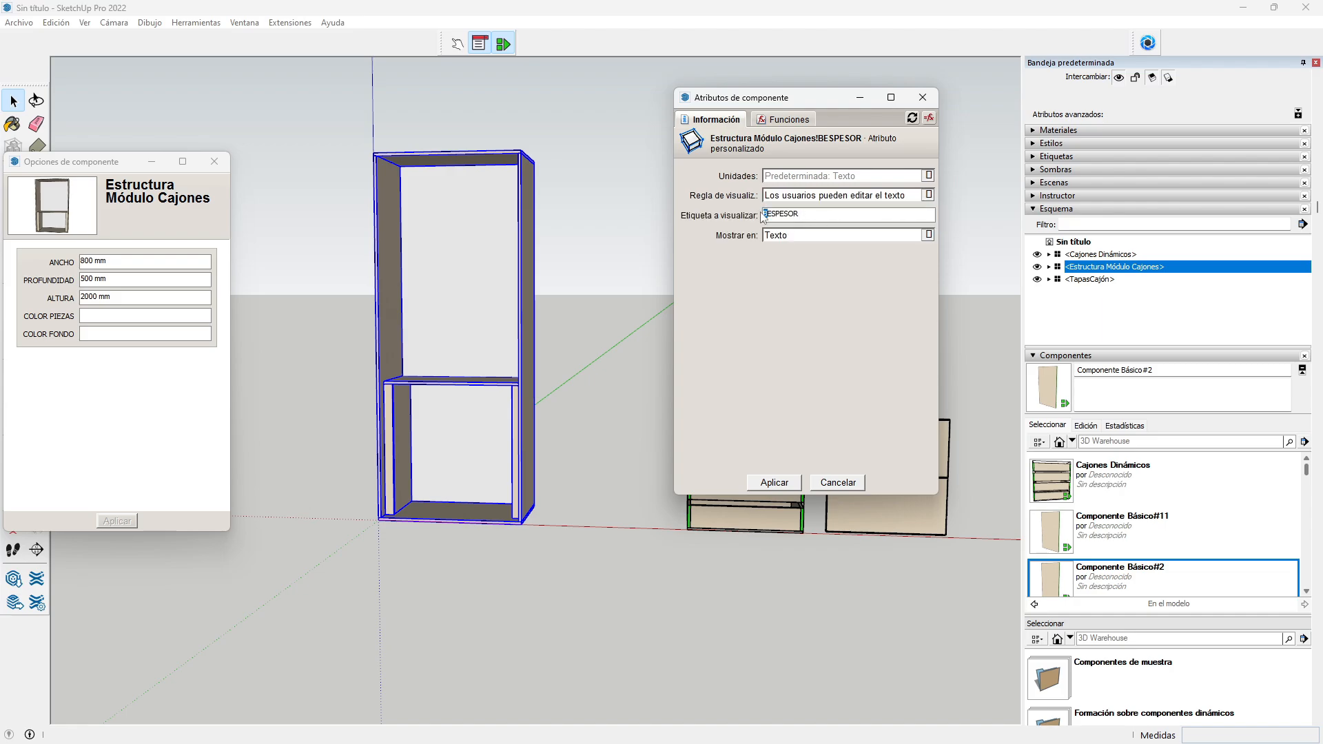
pyautogui.press('Delete')
pyautogui.write('PIEZAS')
pyautogui.click(840, 178)
pyautogui.click(793, 218)
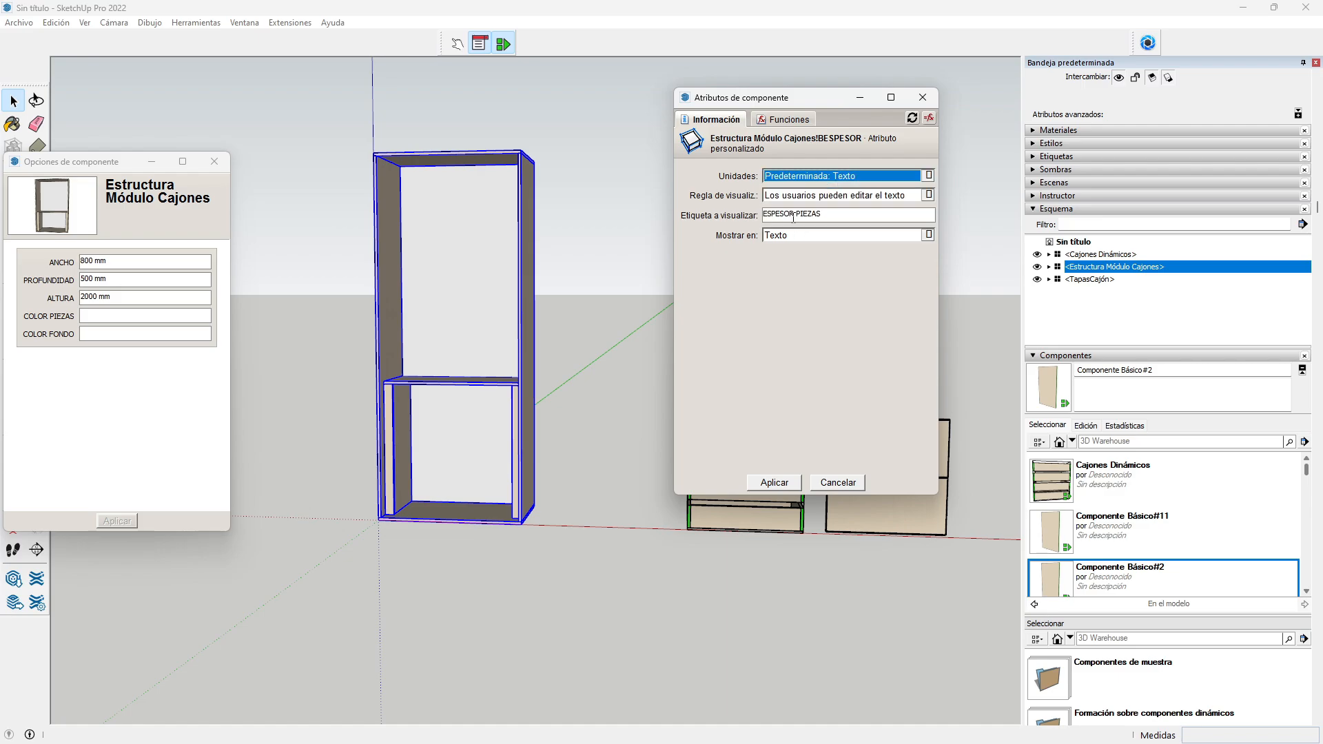
pyautogui.click(791, 237)
pyautogui.click(791, 267)
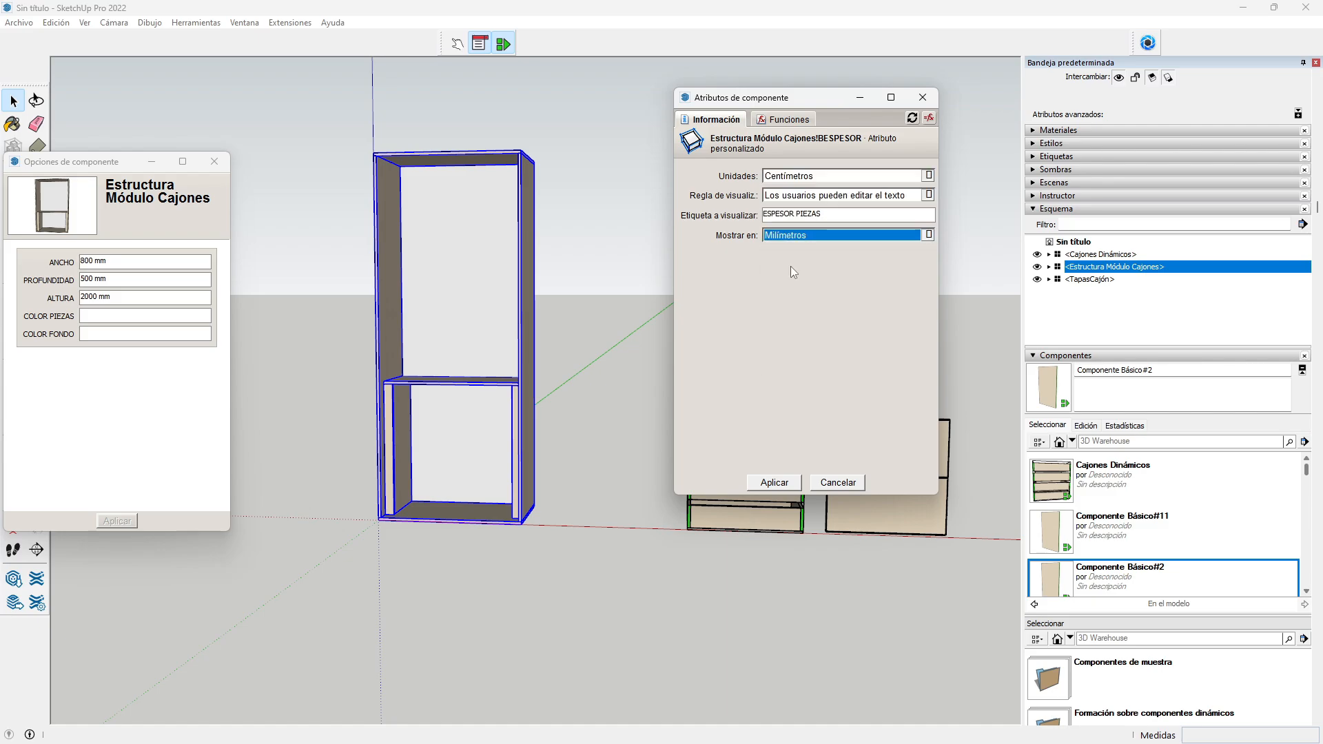
pyautogui.click(770, 480)
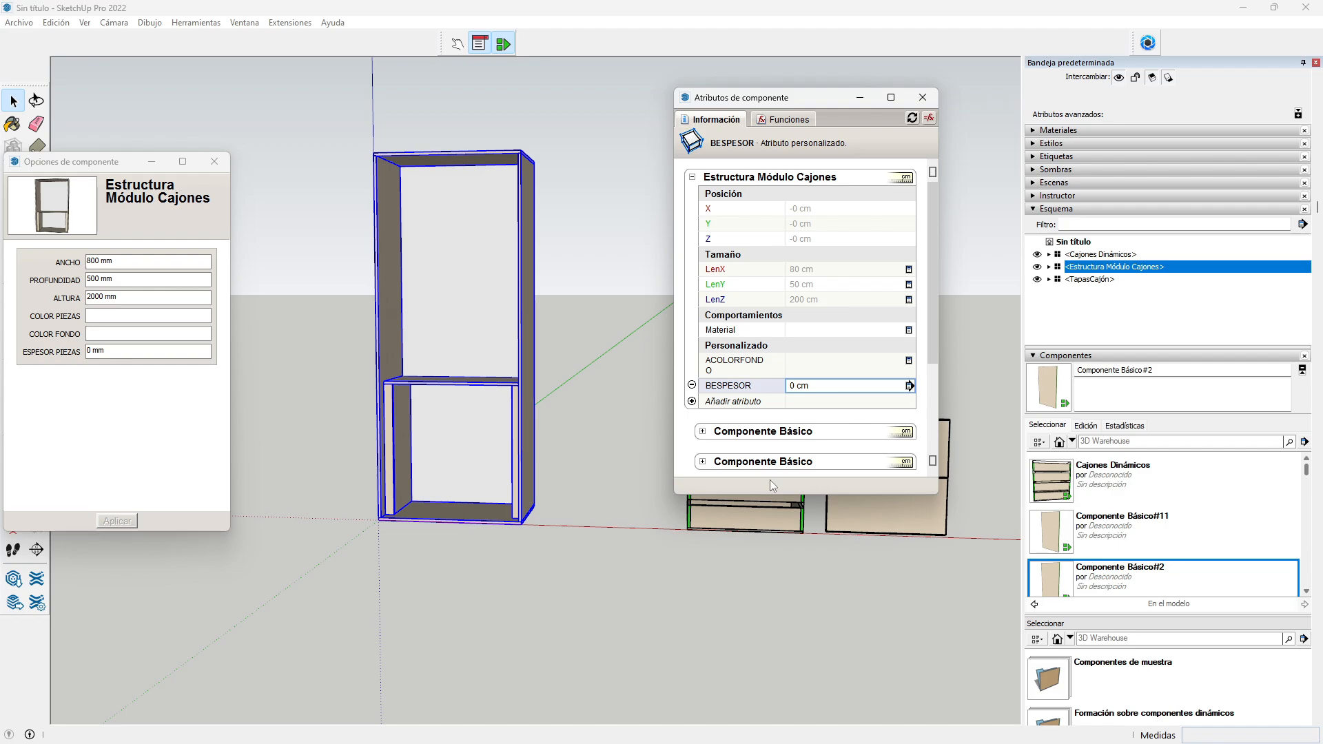
# Step: Add a custom attribute CALTURACAJONERA stored in centimetres
pyautogui.scroll(3, 452, 445)
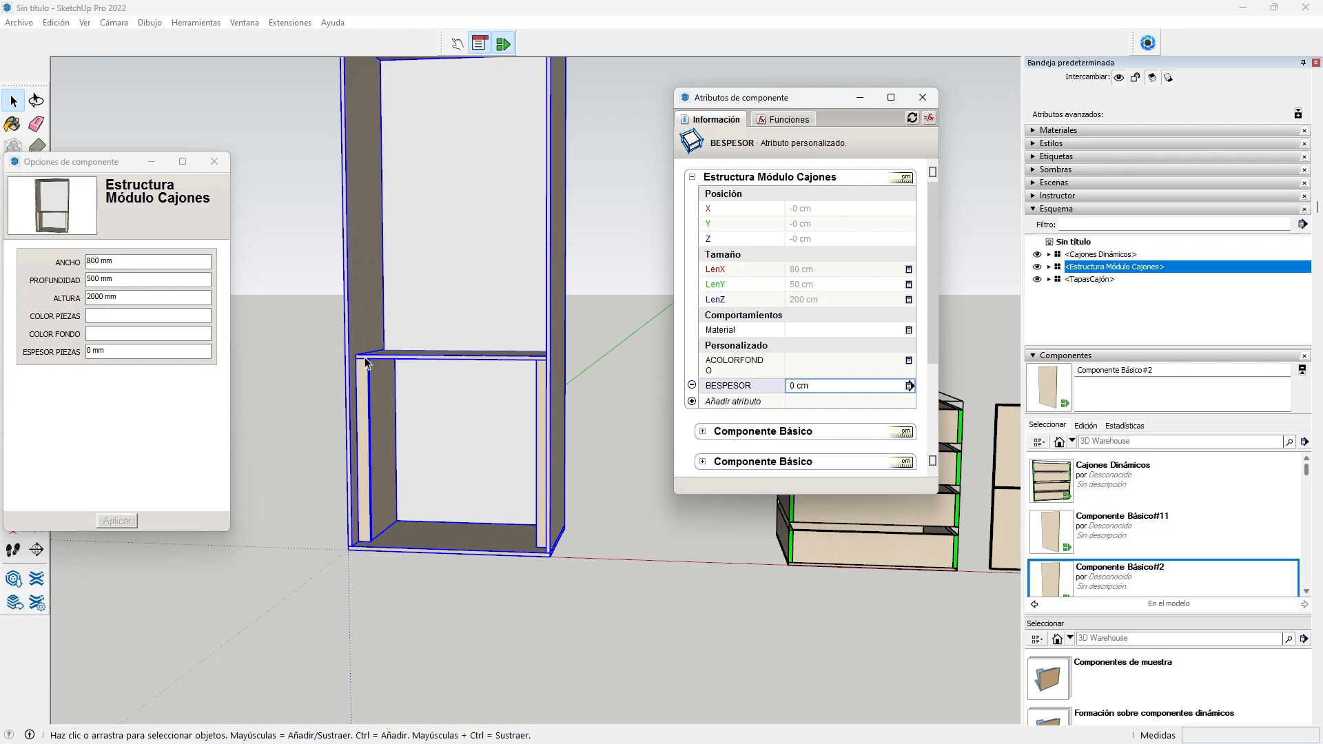
pyautogui.scroll(2, 445, 363)
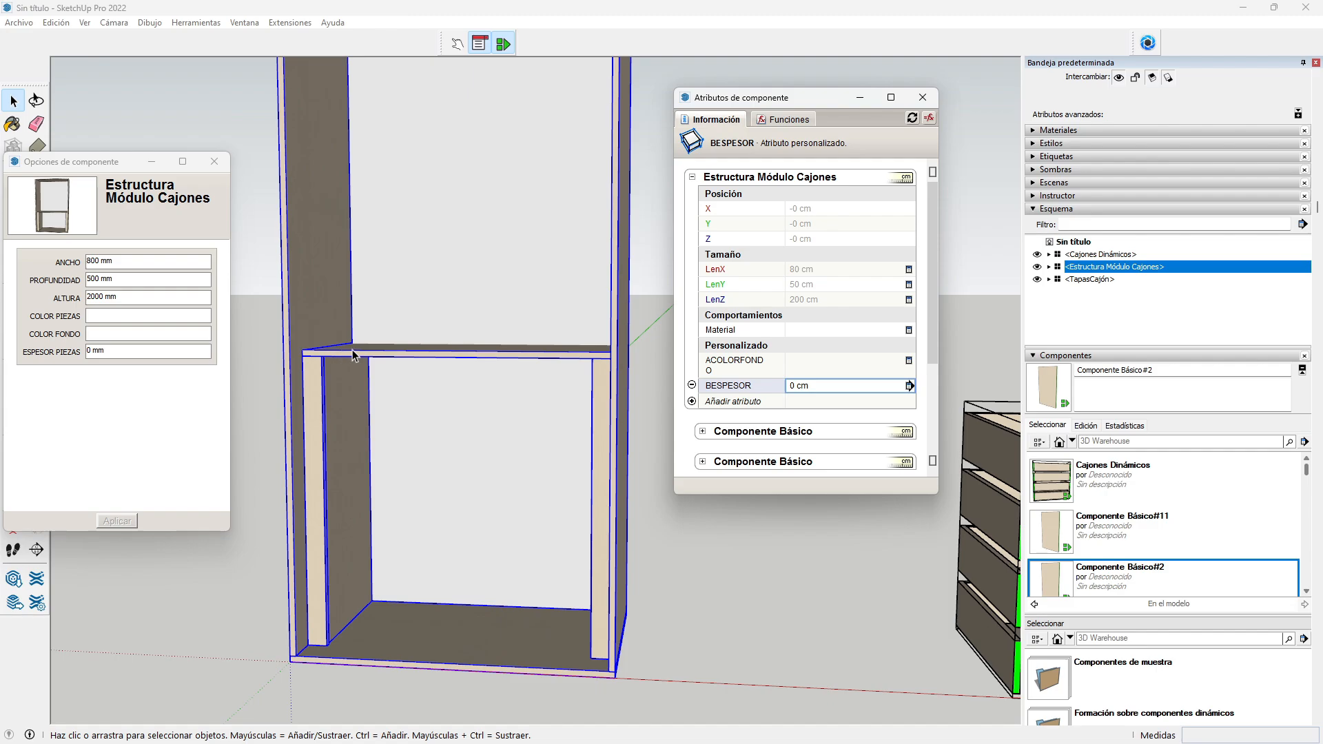
pyautogui.click(726, 402)
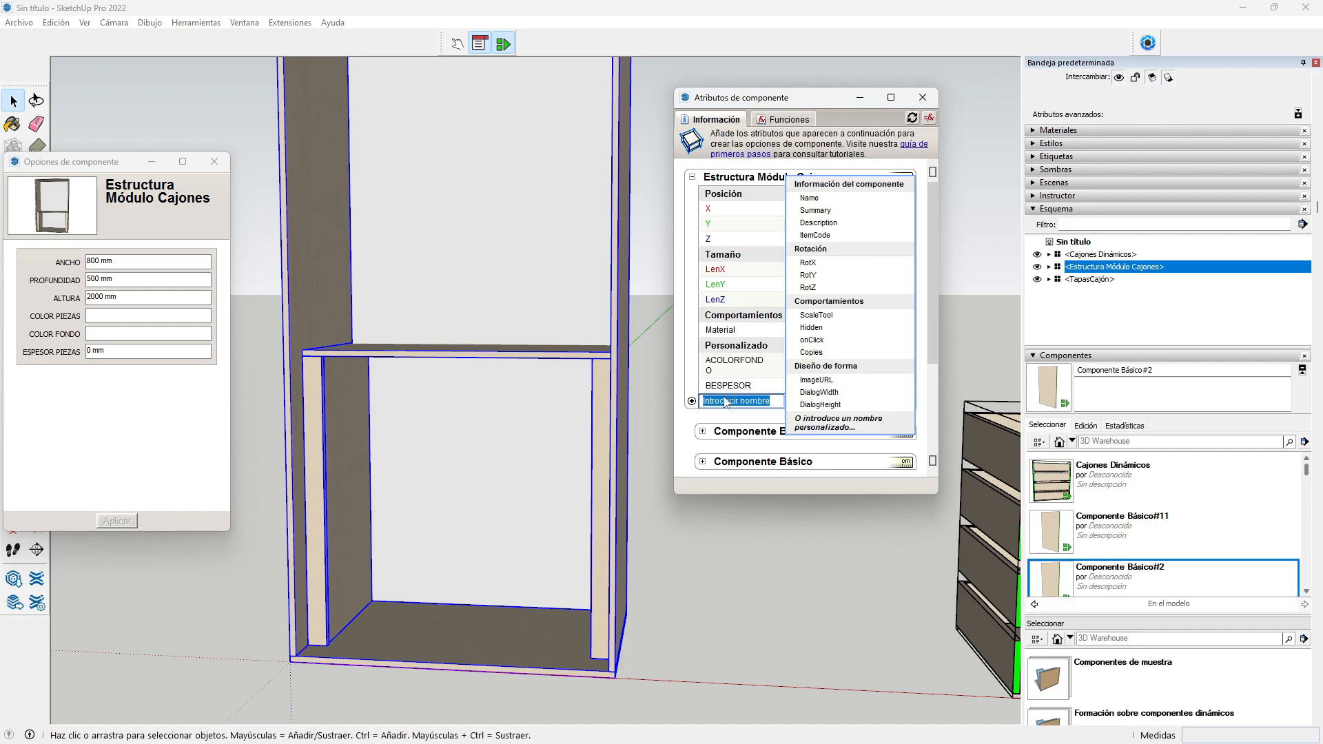
pyautogui.write('CALTURACAJONERA')
pyautogui.press('Return')
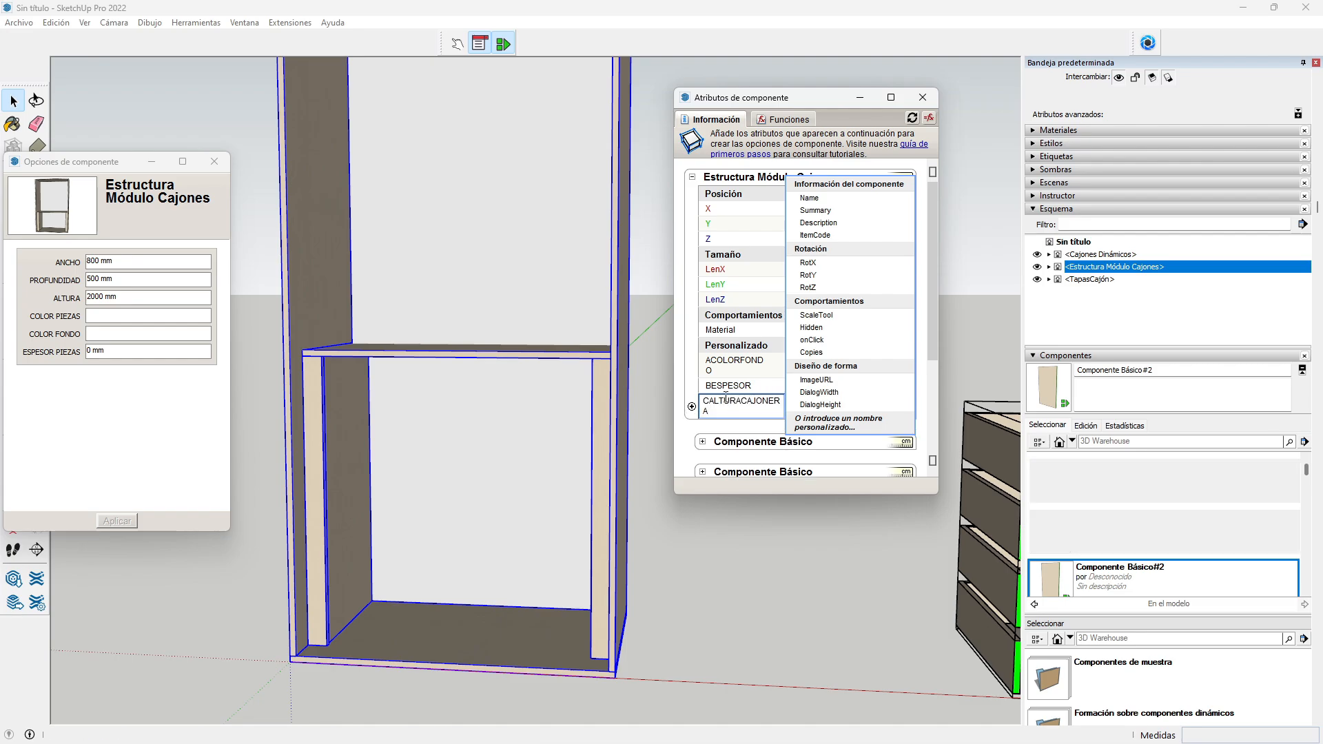
pyautogui.click(910, 401)
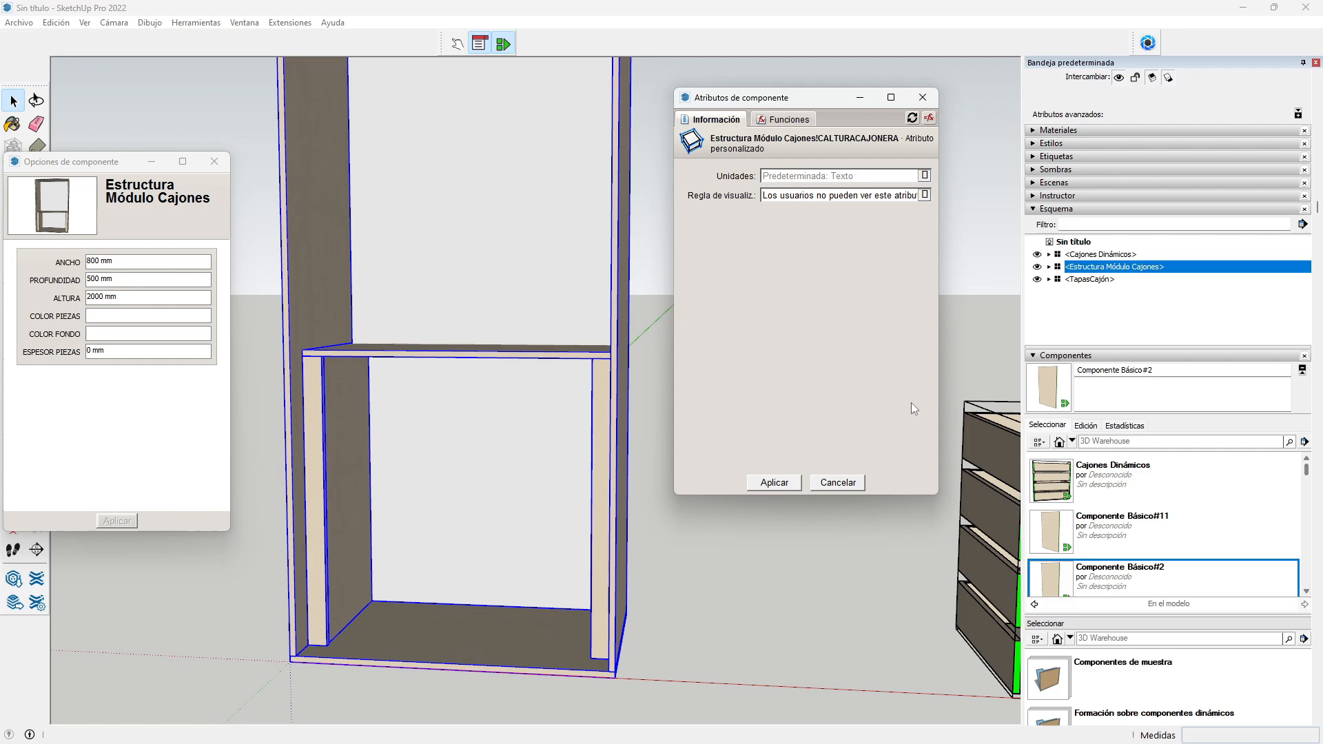
pyautogui.click(925, 175)
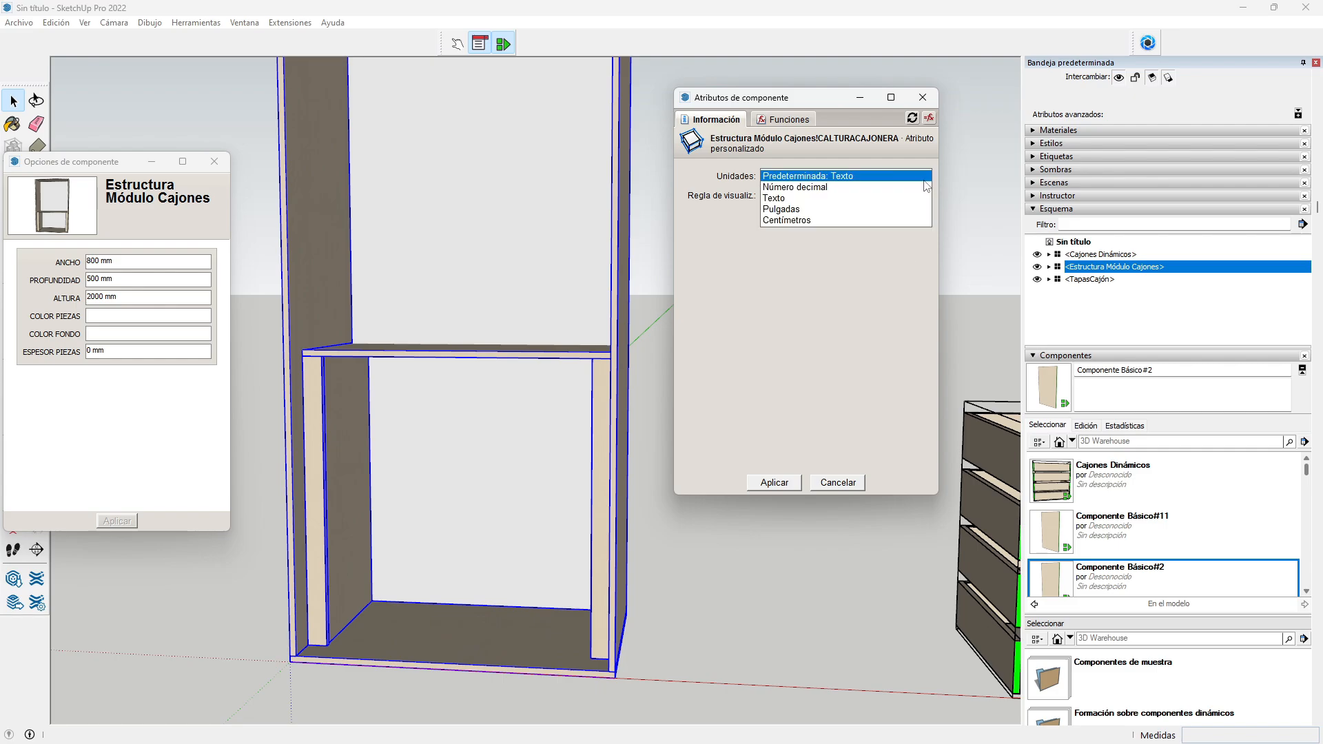
pyautogui.click(823, 215)
# Step: Make CALTURACAJONERA user-editable, labelled ALTURACAJONERA and shown in millimetres, then apply
pyautogui.click(826, 195)
pyautogui.click(814, 217)
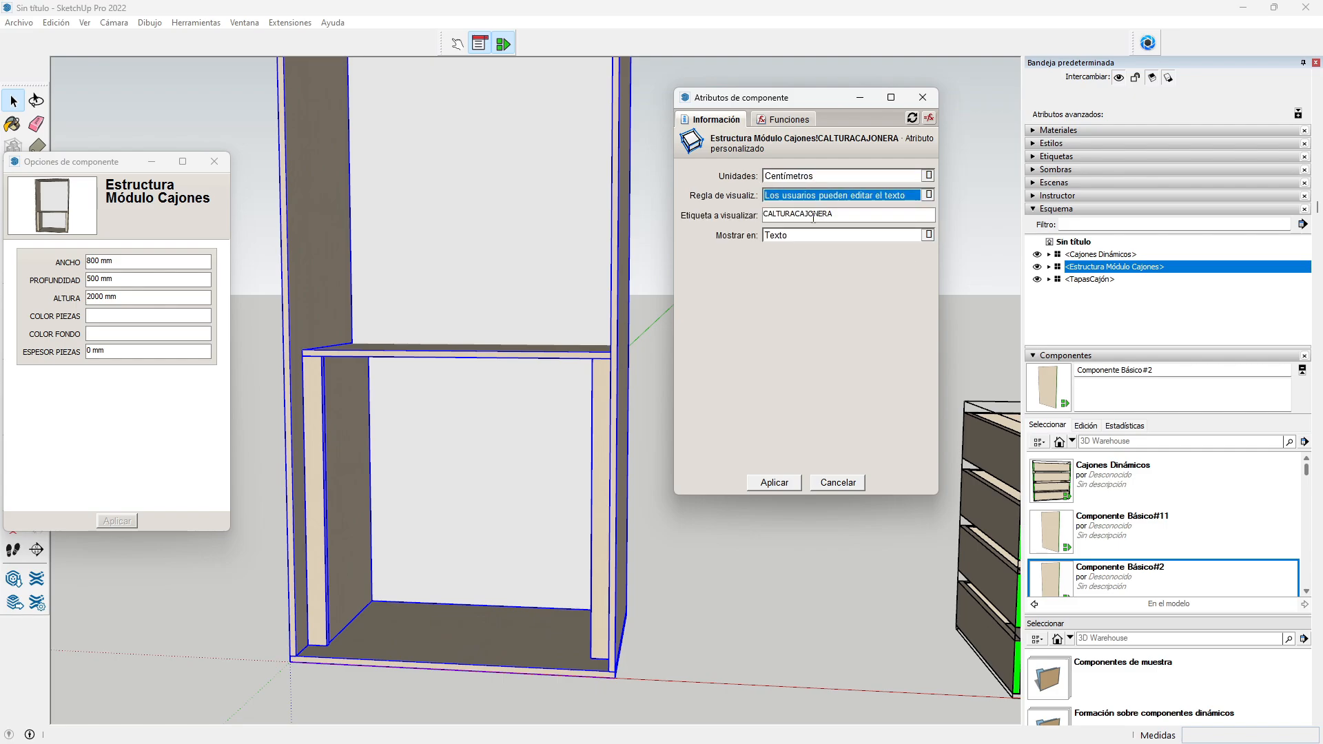
pyautogui.click(767, 215)
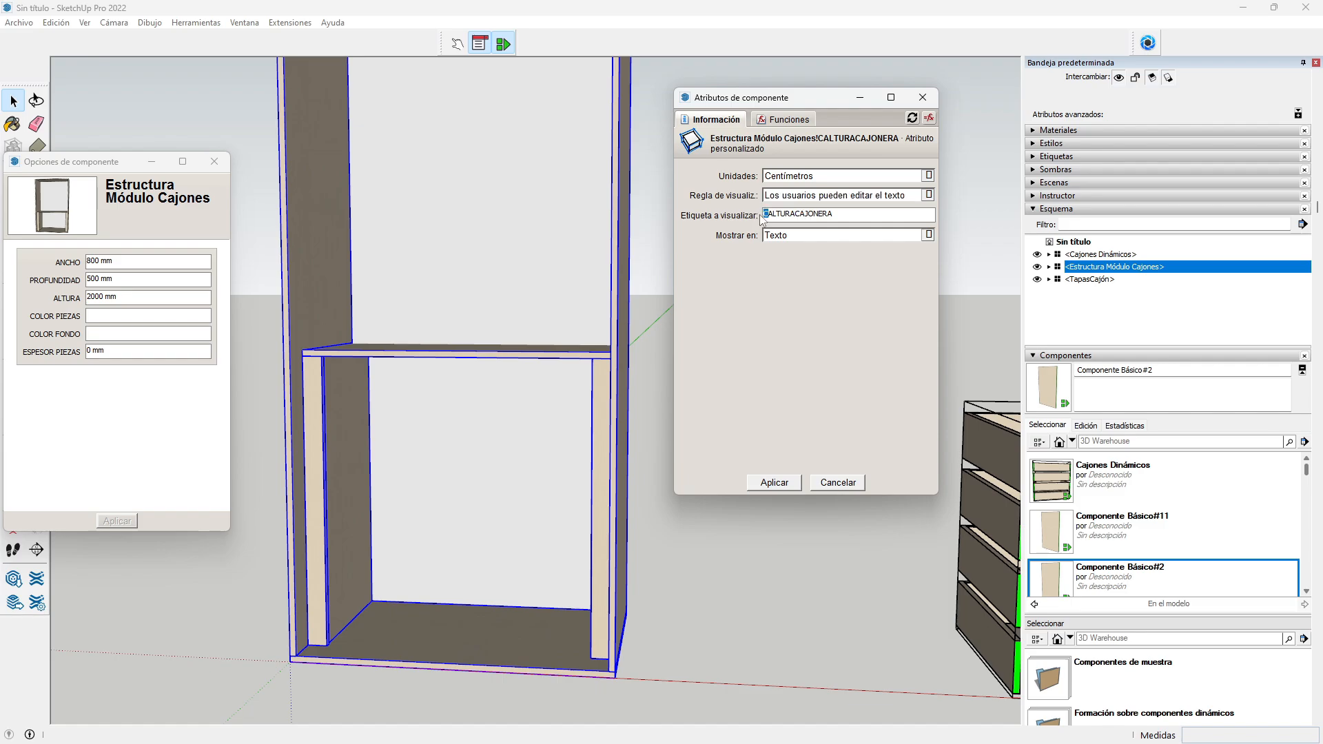
pyautogui.press('BackSpace')
pyautogui.click(807, 241)
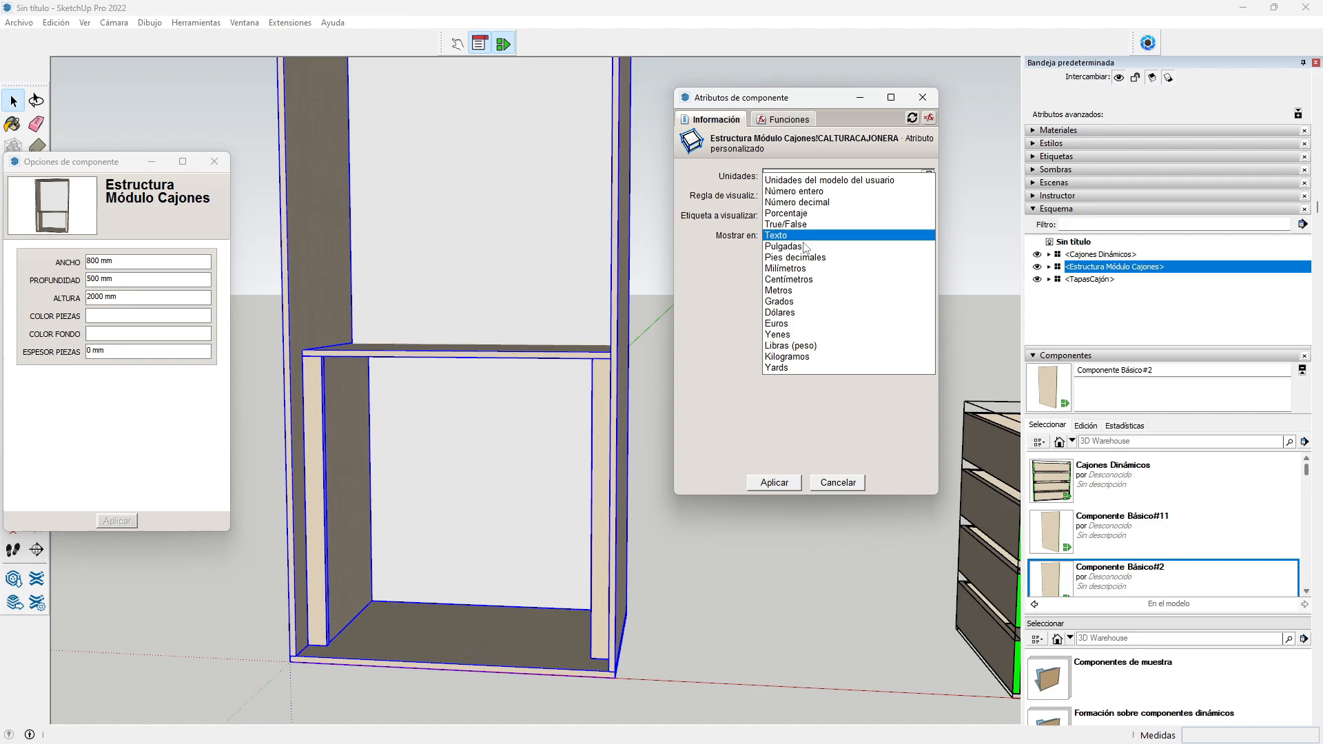
pyautogui.click(789, 273)
pyautogui.click(779, 483)
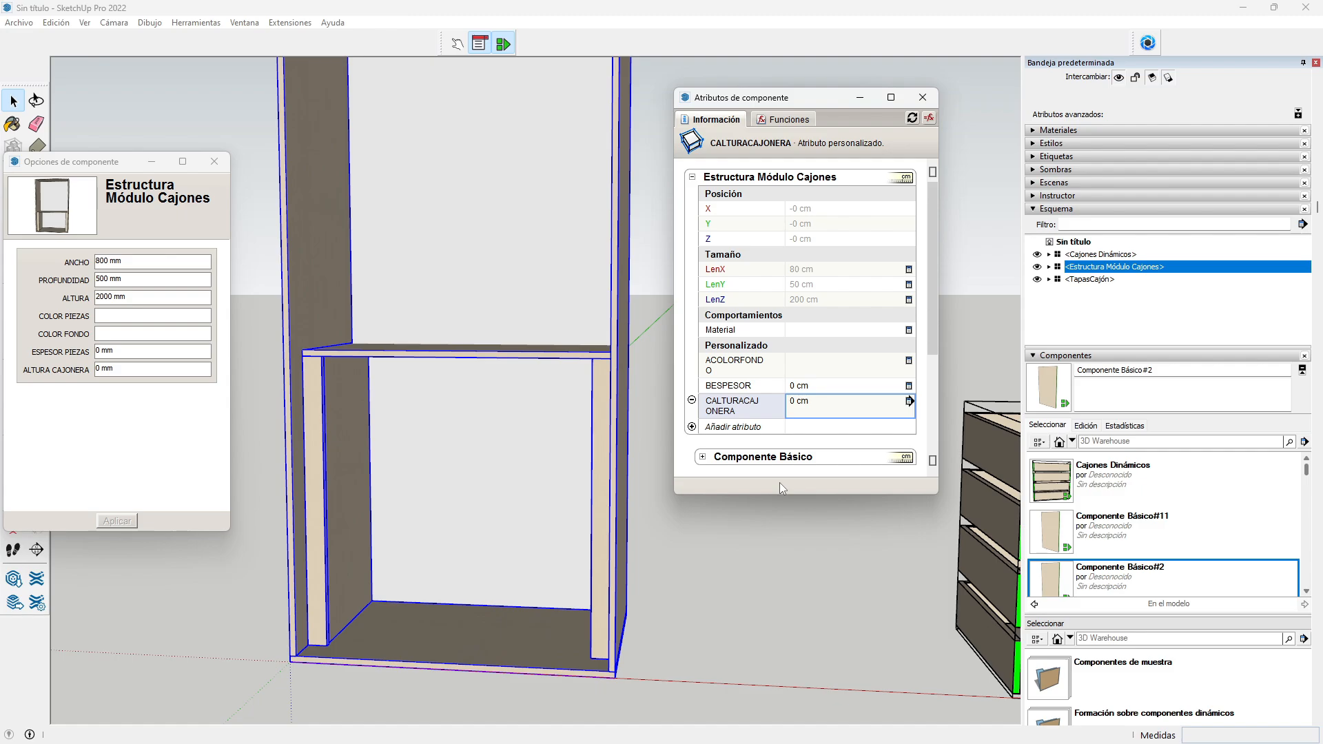
# Step: Enter almendra for both COLOR PIEZAS and COLOR FONDO in the component options
pyautogui.scroll(1, 301, 434)
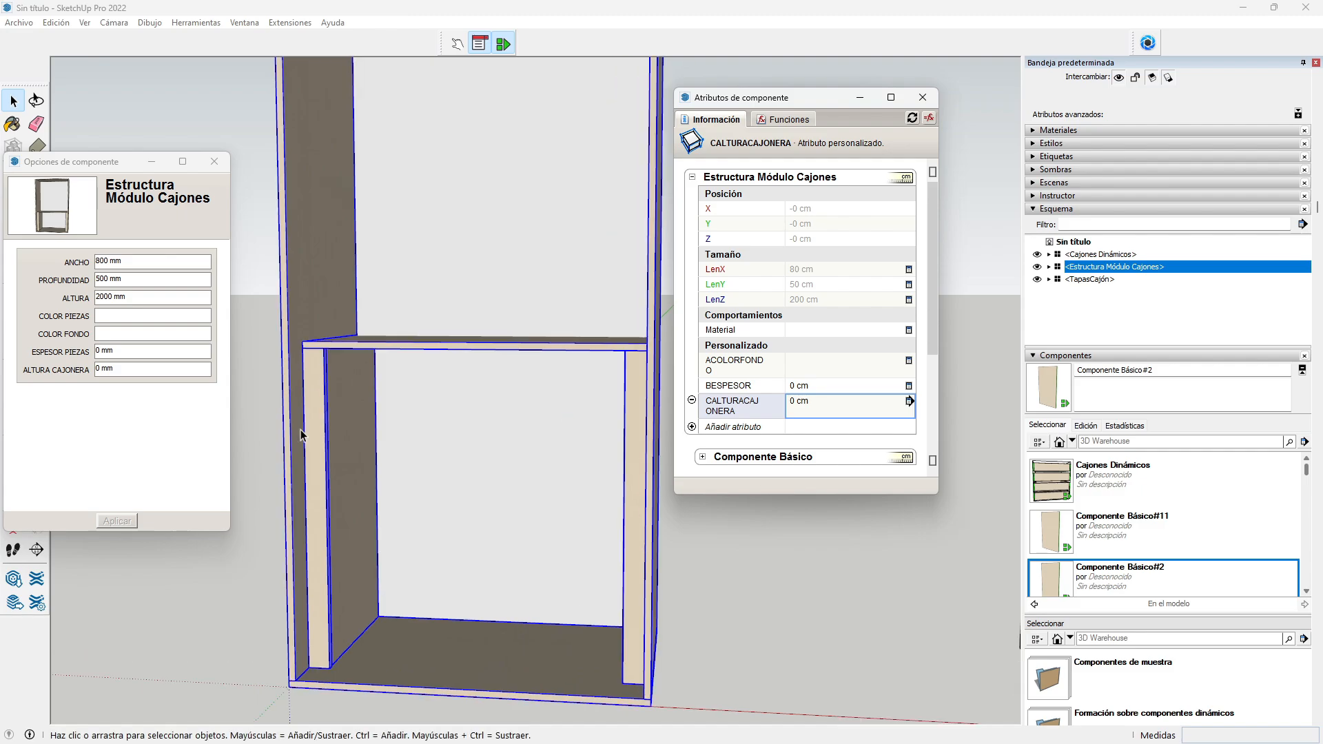
pyautogui.scroll(2, 301, 434)
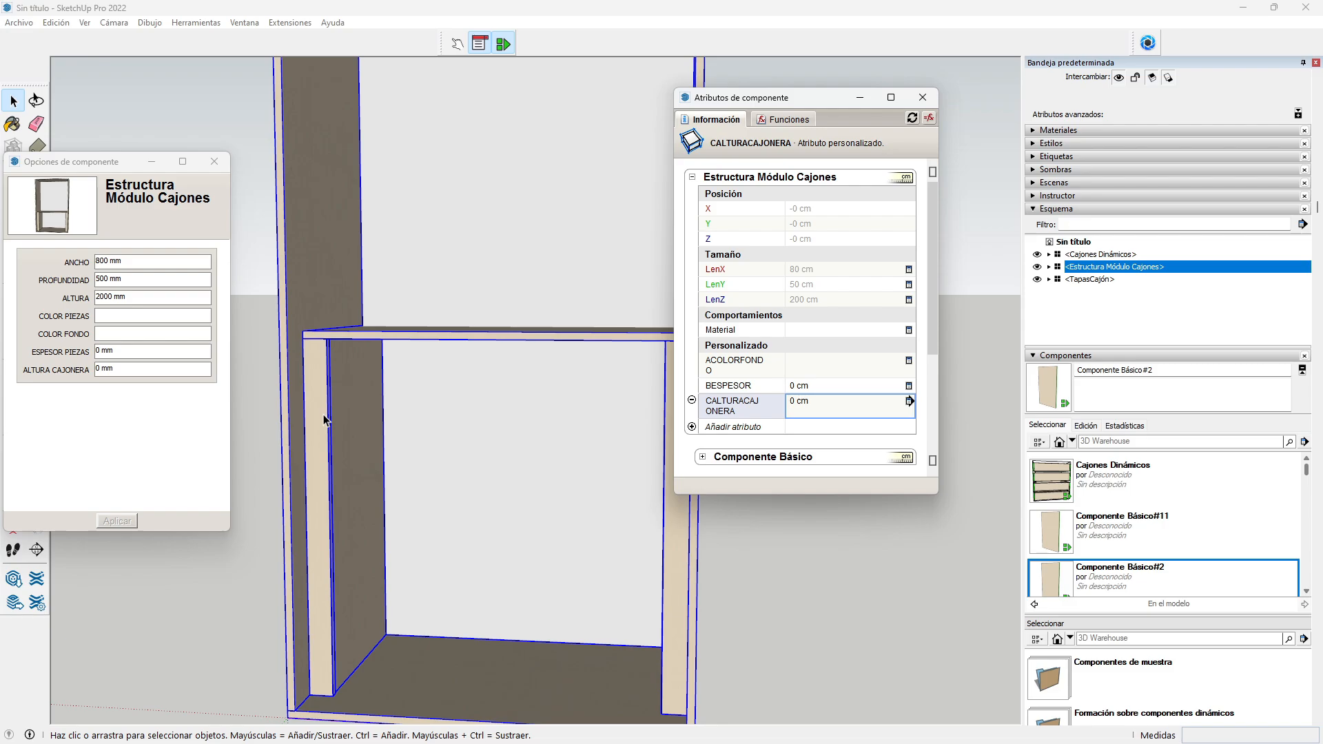
pyautogui.click(117, 317)
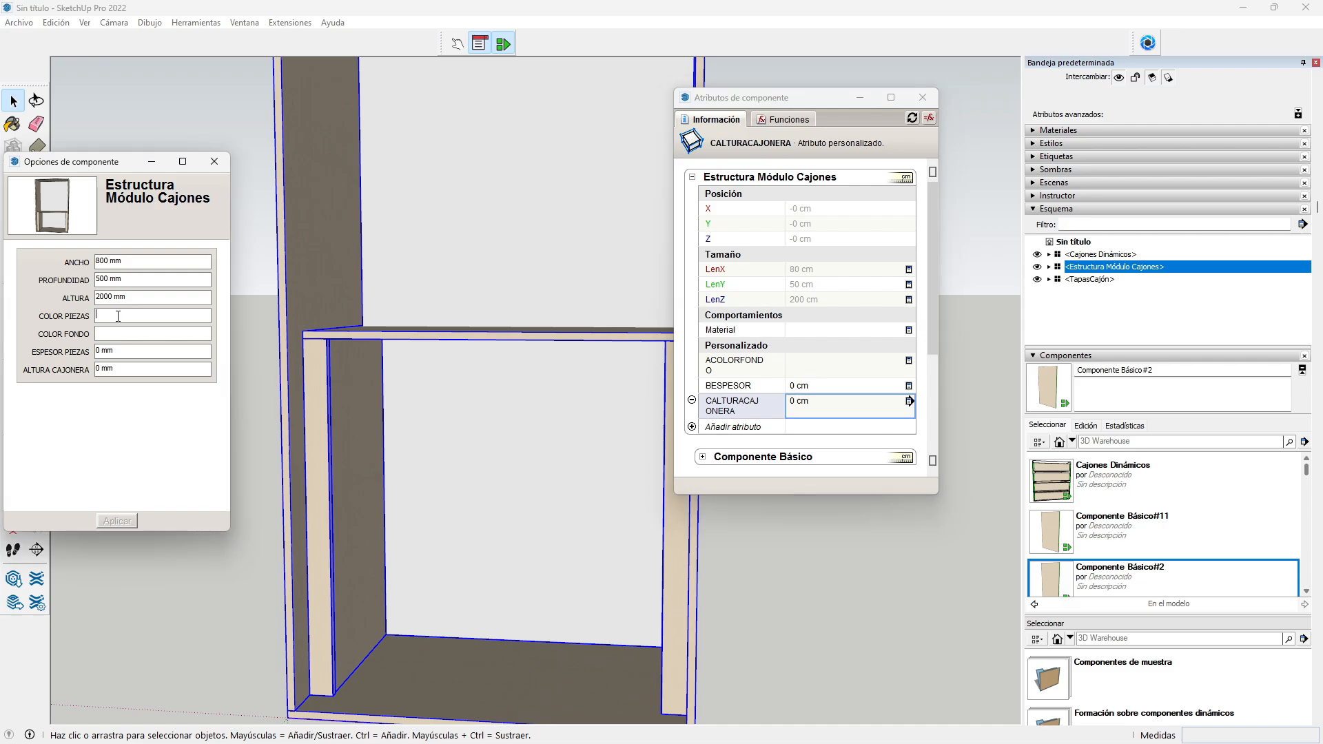
pyautogui.write('almendra')
pyautogui.click(120, 335)
pyautogui.write('almendra')
# Step: Set ESPESOR PIEZAS to 15 and ALTURA CAJONERA to 750, then apply
pyautogui.doubleClick(98, 351)
pyautogui.write('15')
pyautogui.doubleClick(99, 370)
pyautogui.write('750')
pyautogui.click(117, 522)
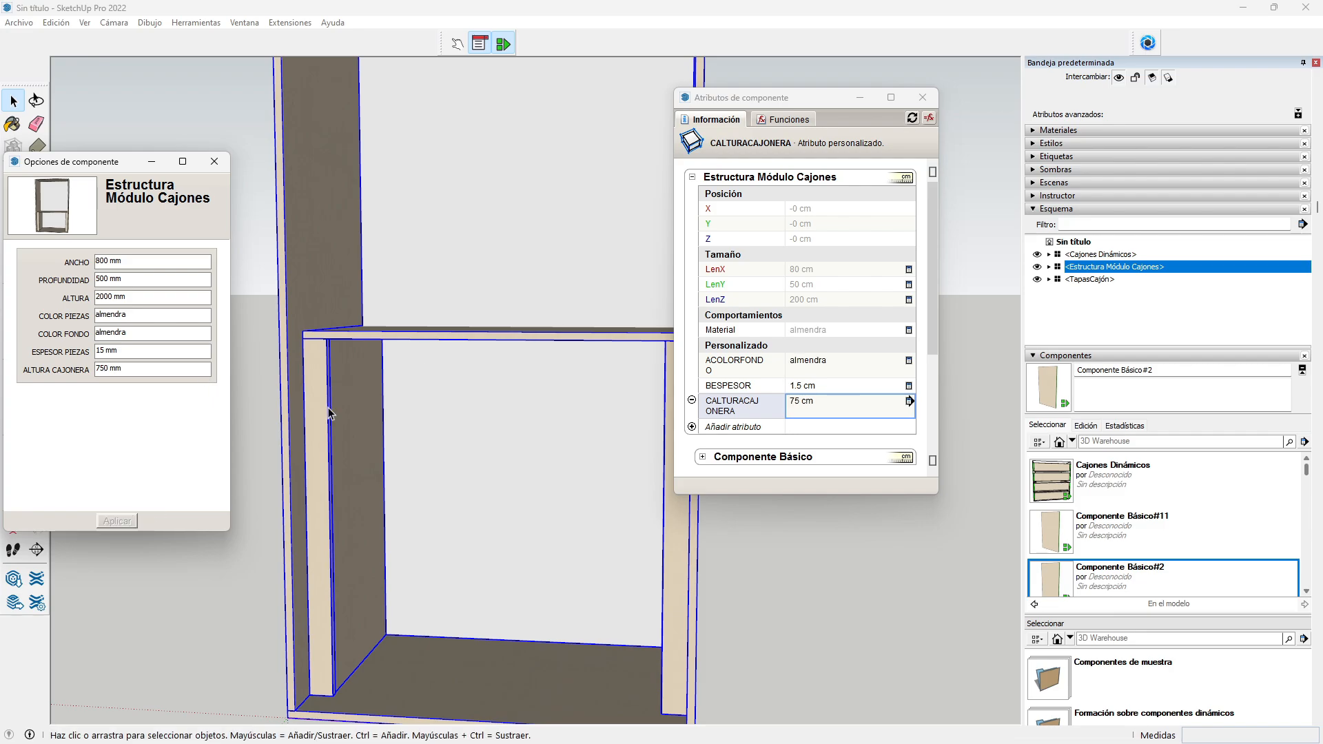
# Step: Expand the Estructura Módulo Closet attributes and set its X, Y and Z positions to 0
pyautogui.scroll(-2, 808, 240)
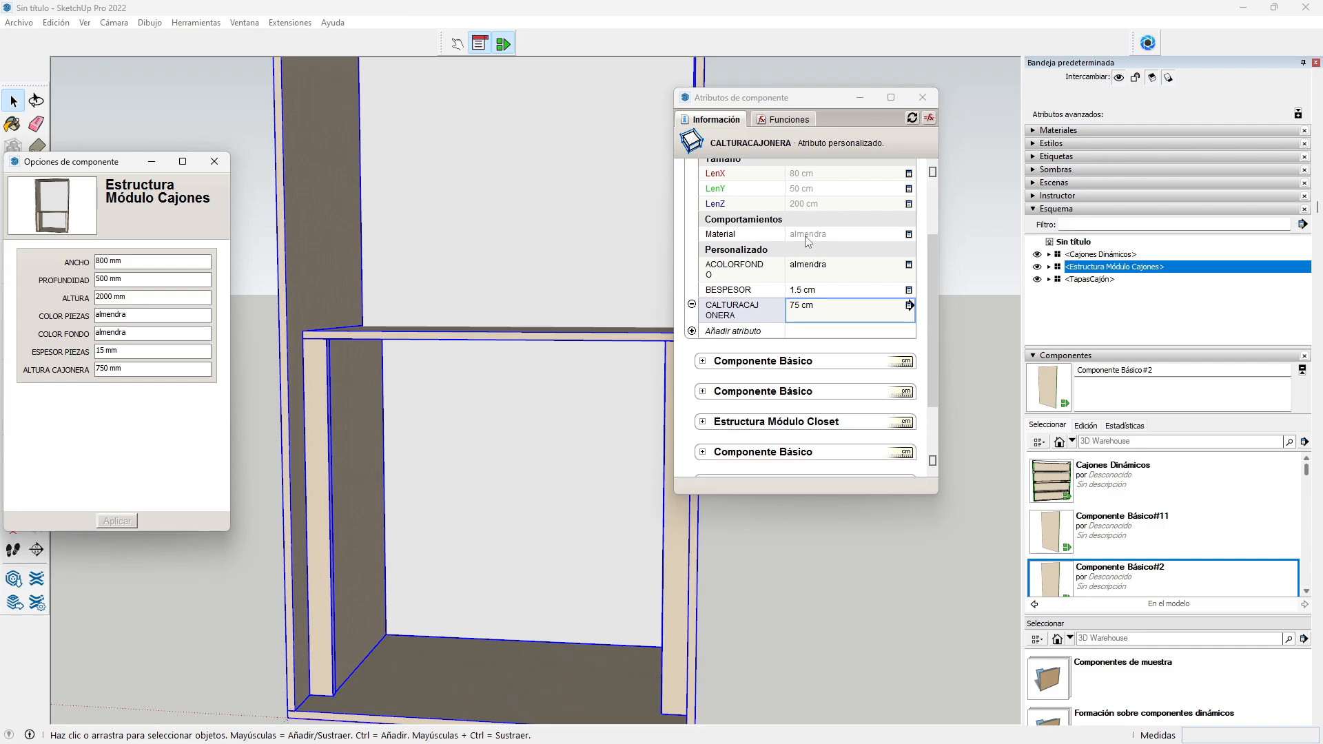
pyautogui.scroll(-2, 808, 240)
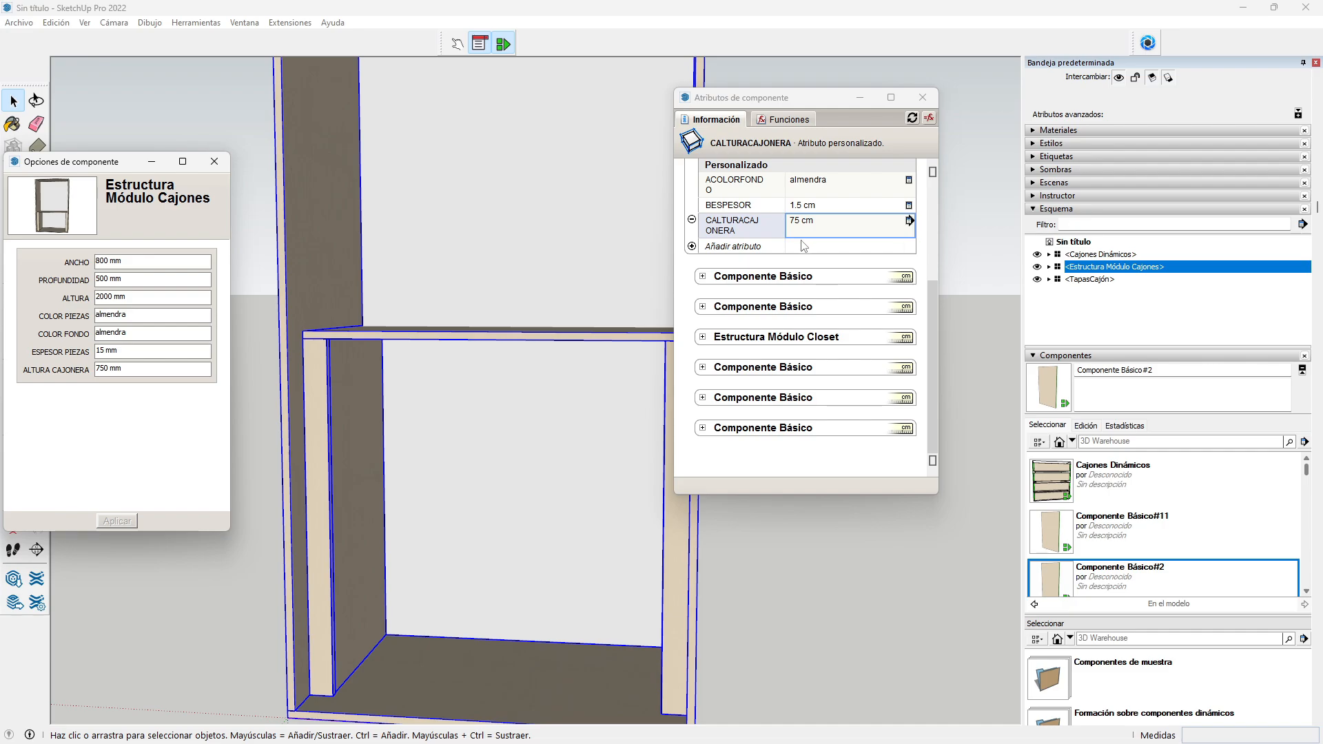
pyautogui.click(702, 337)
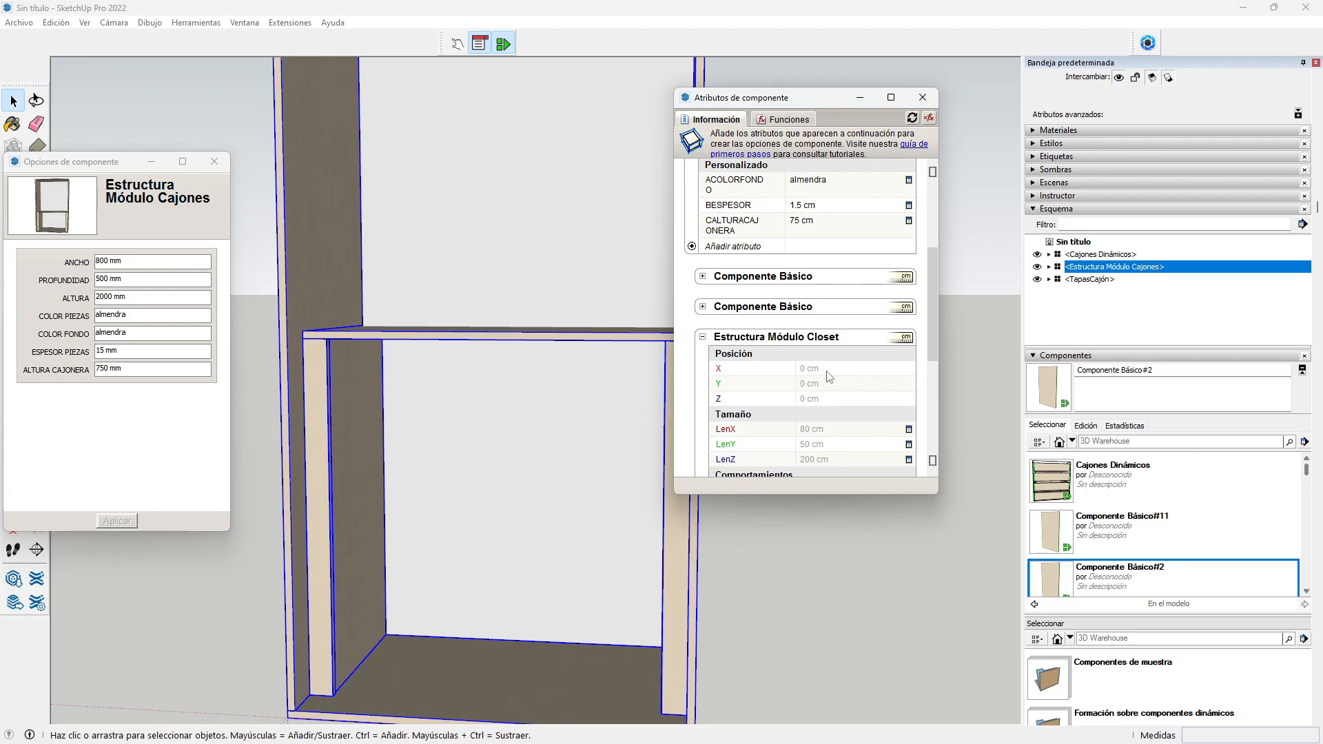
pyautogui.scroll(-1, 829, 372)
pyautogui.click(828, 322)
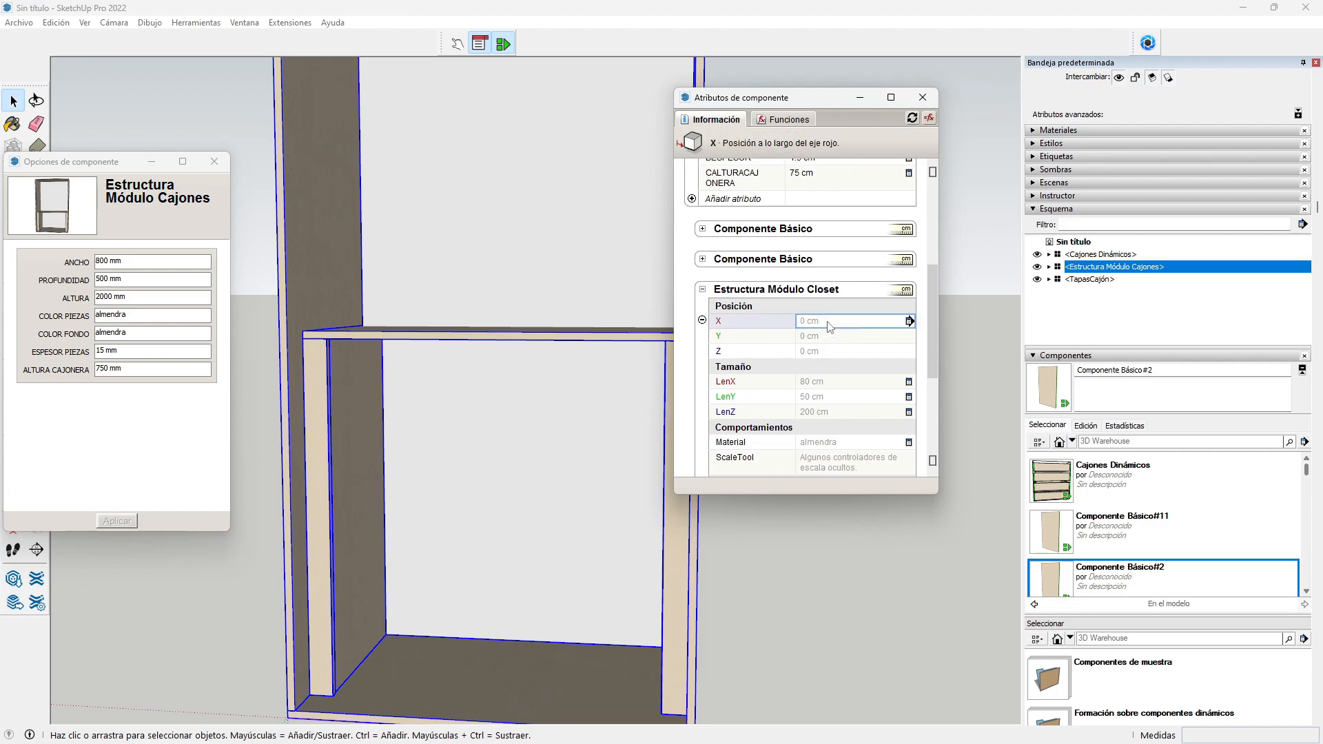
pyautogui.write('=0')
pyautogui.press('Return')
pyautogui.click(826, 336)
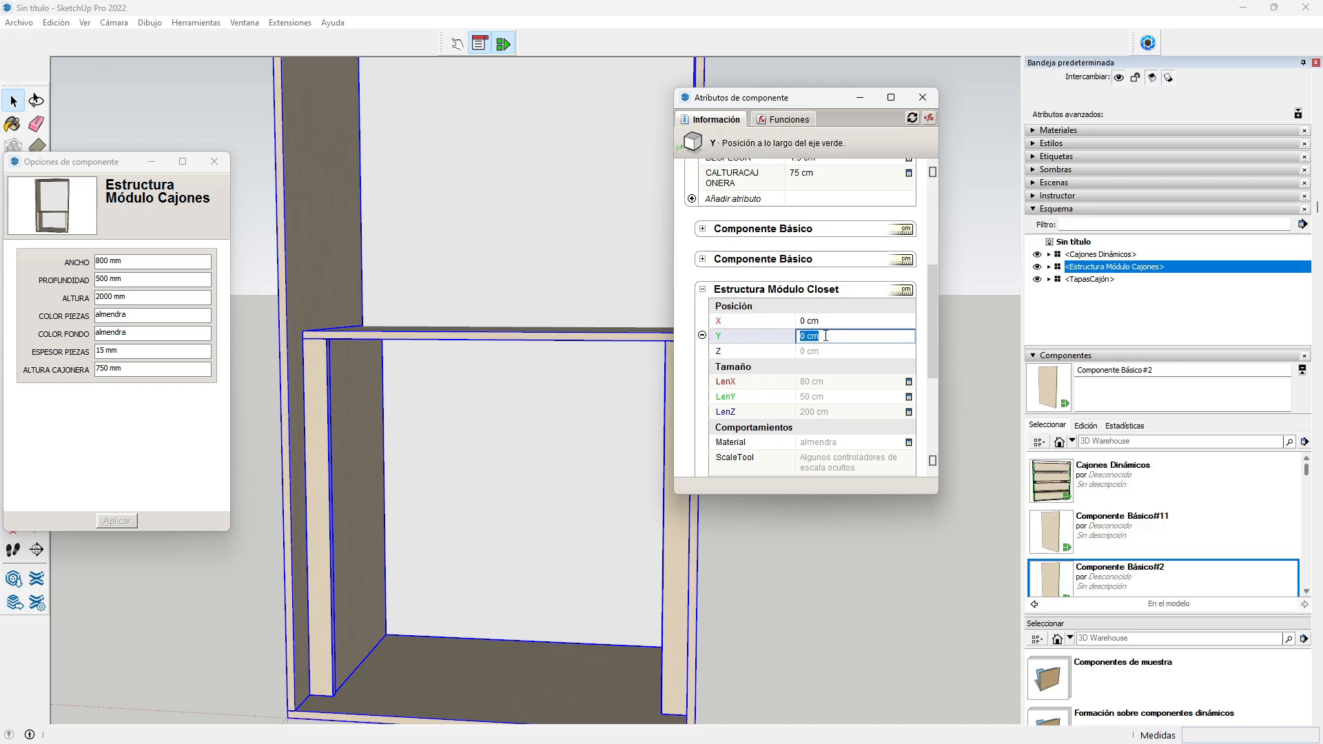
pyautogui.write('00')
pyautogui.click(810, 352)
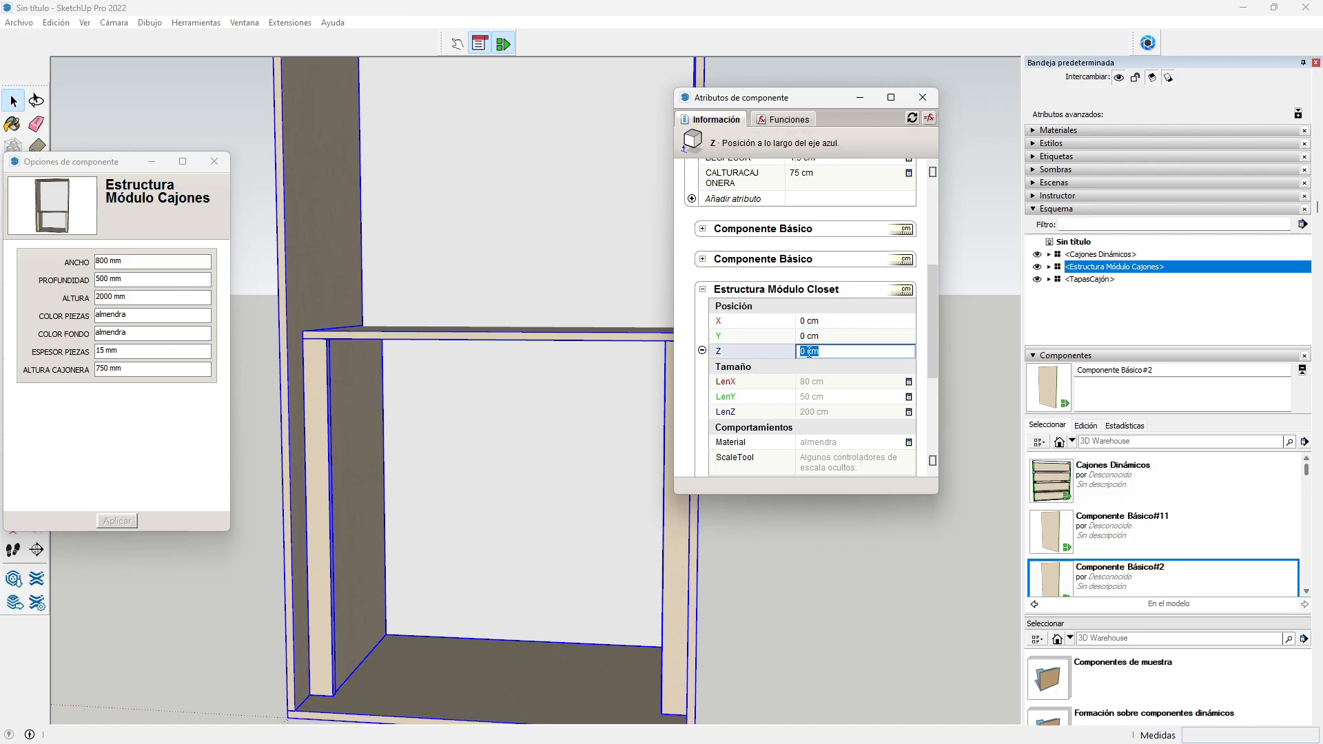
pyautogui.write('=0')
pyautogui.press('Return')
# Step: Link the closet structure's LenX, LenY and LenZ by formula to the parent's LenX, LenY, LenZ
pyautogui.click(821, 382)
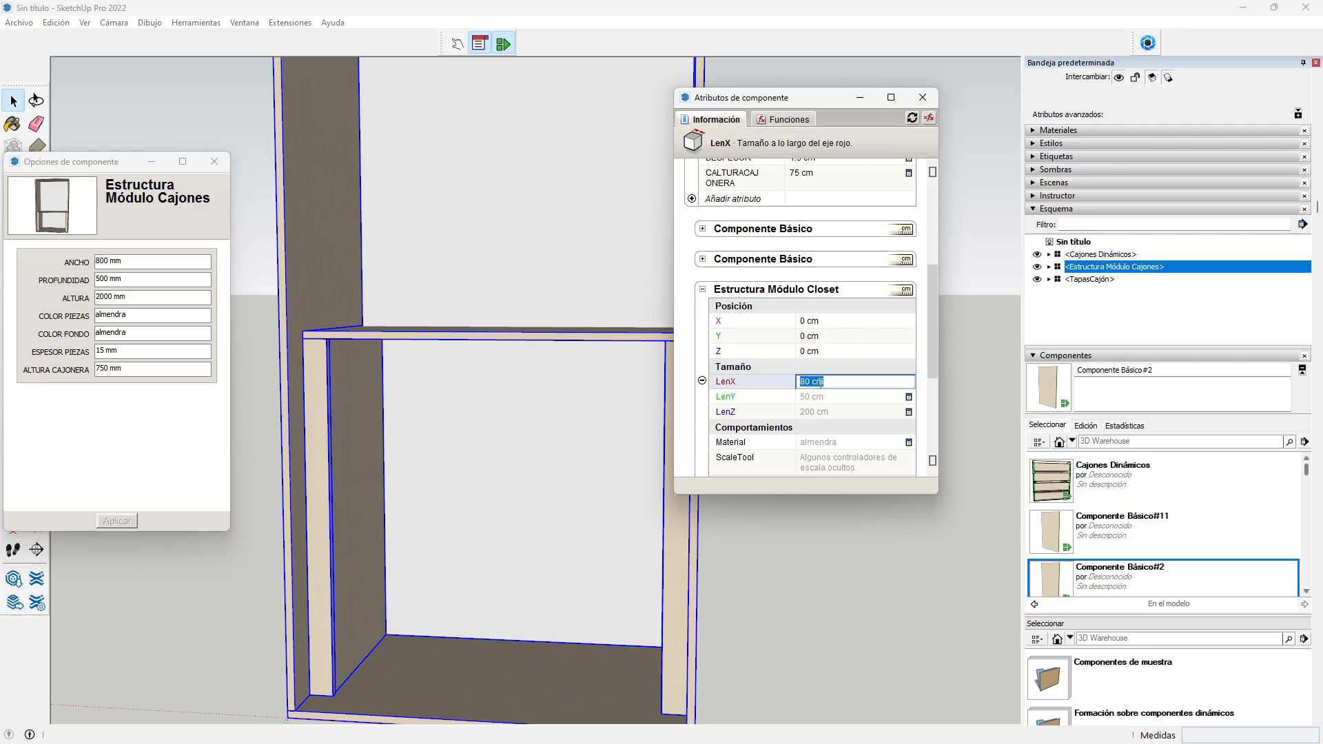
pyautogui.write('=')
pyautogui.moveTo(930, 362); pyautogui.dragTo(934, 265)
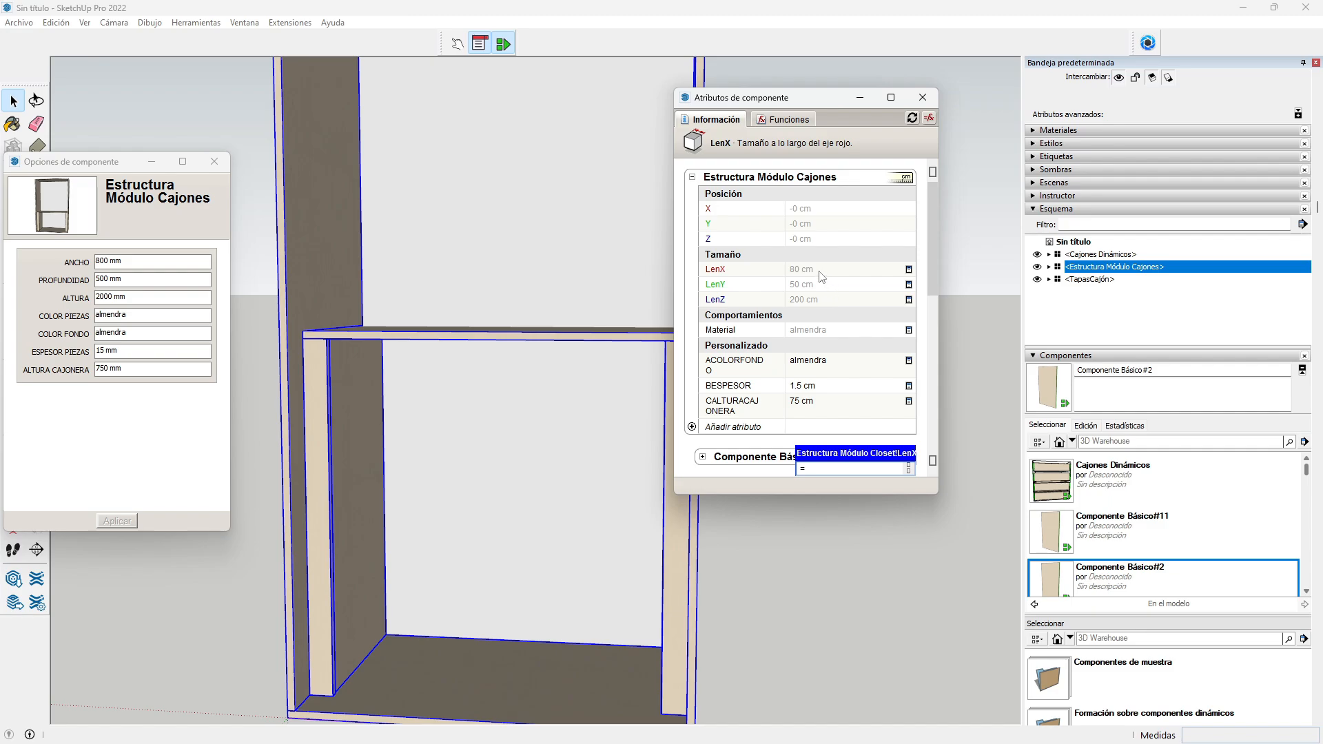
pyautogui.click(816, 269)
pyautogui.press('Return')
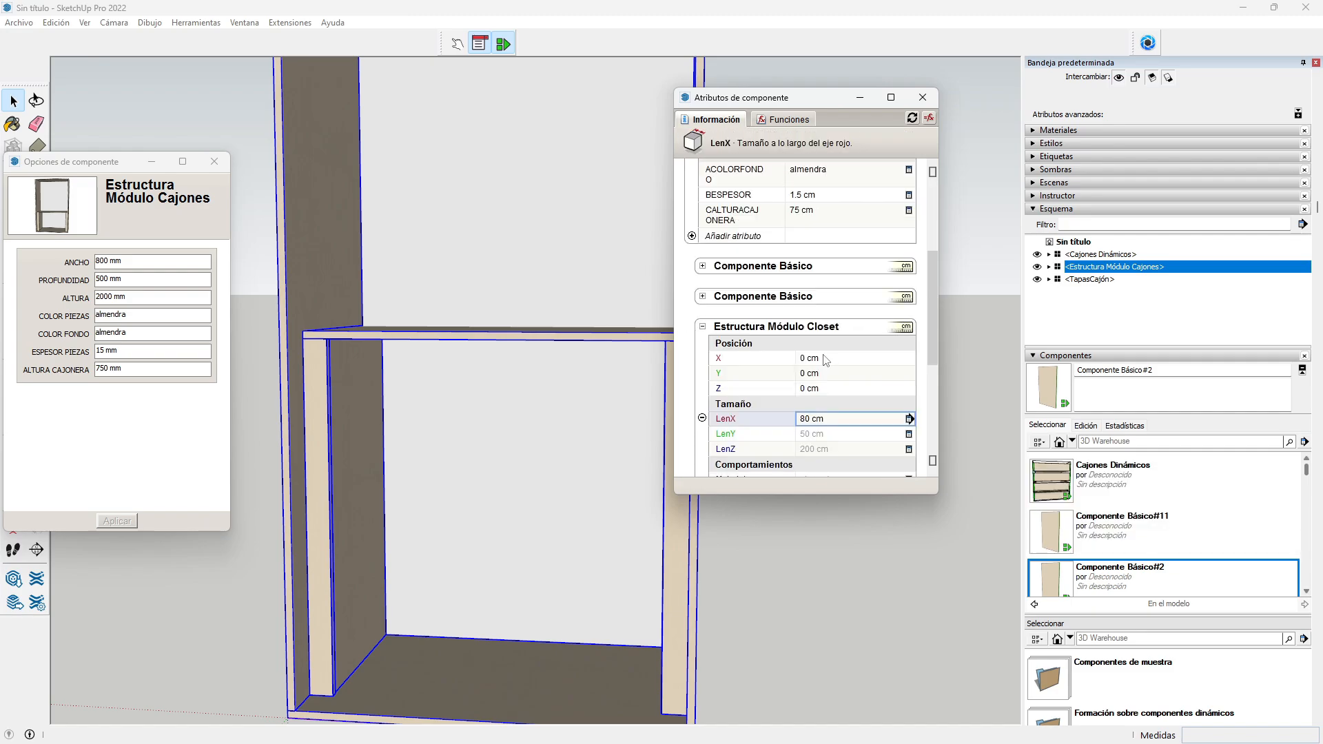
pyautogui.click(814, 339)
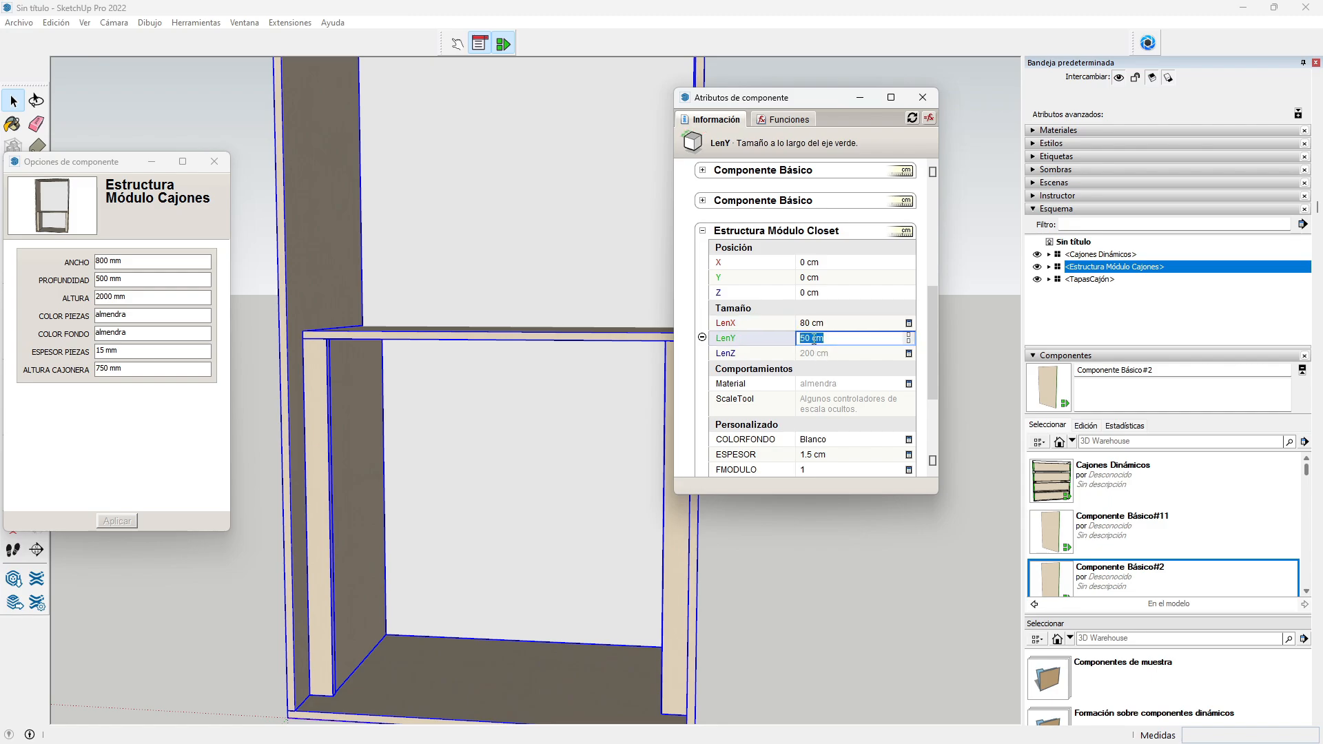
pyautogui.write('=')
pyautogui.scroll(3, 855, 306)
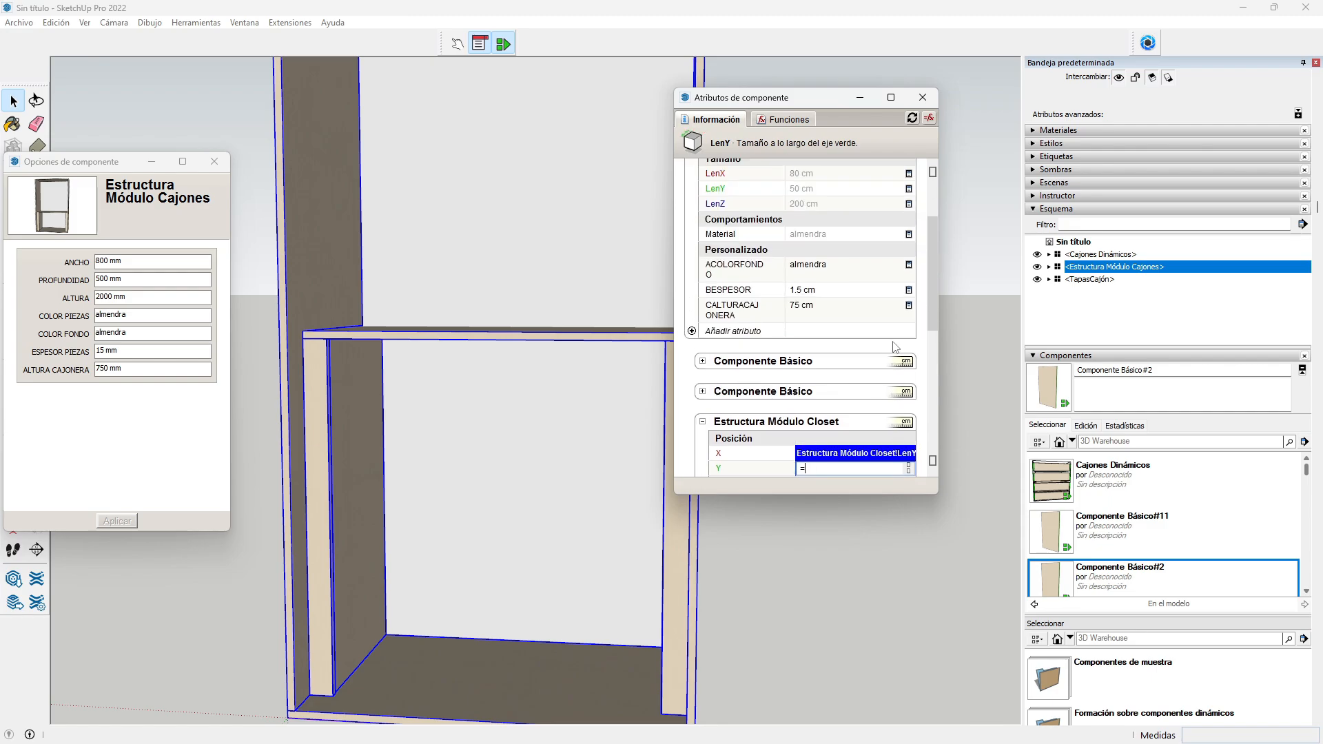
pyautogui.scroll(3, 854, 305)
pyautogui.click(809, 287)
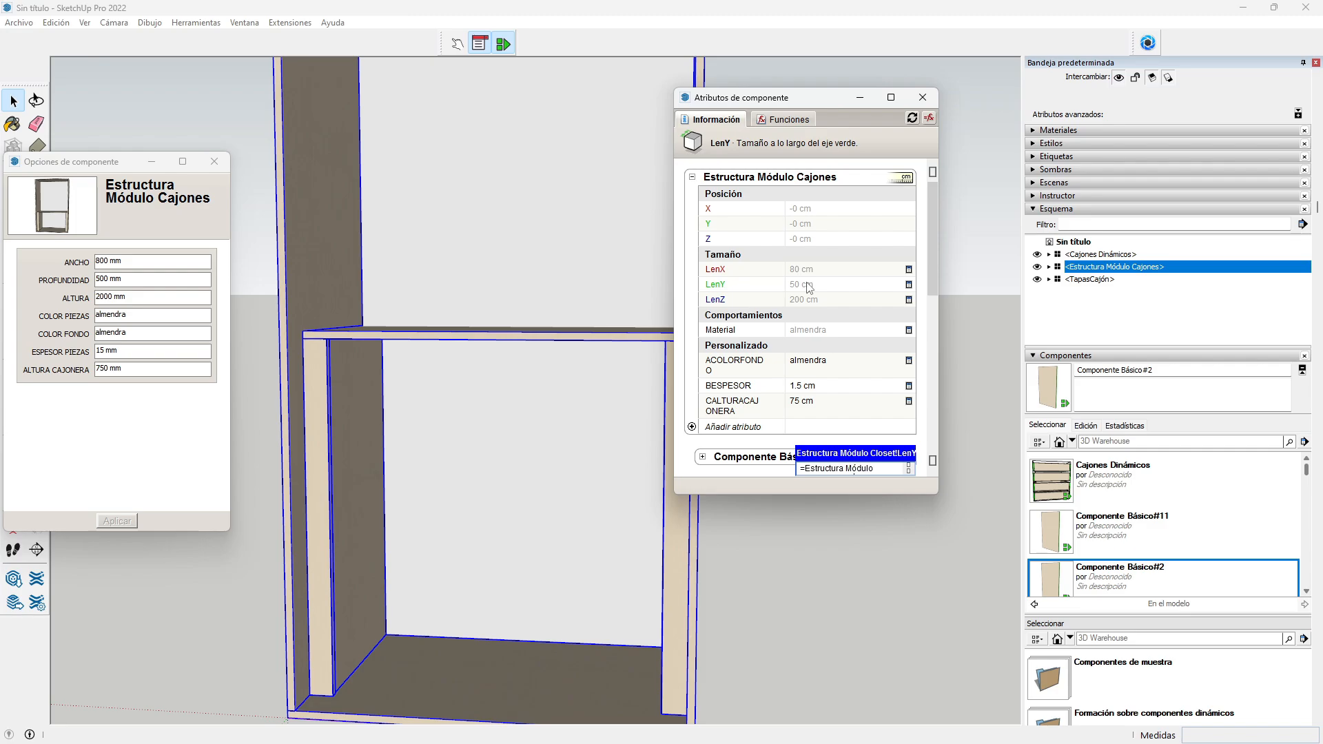
pyautogui.press('Return')
pyautogui.scroll(-4, 809, 289)
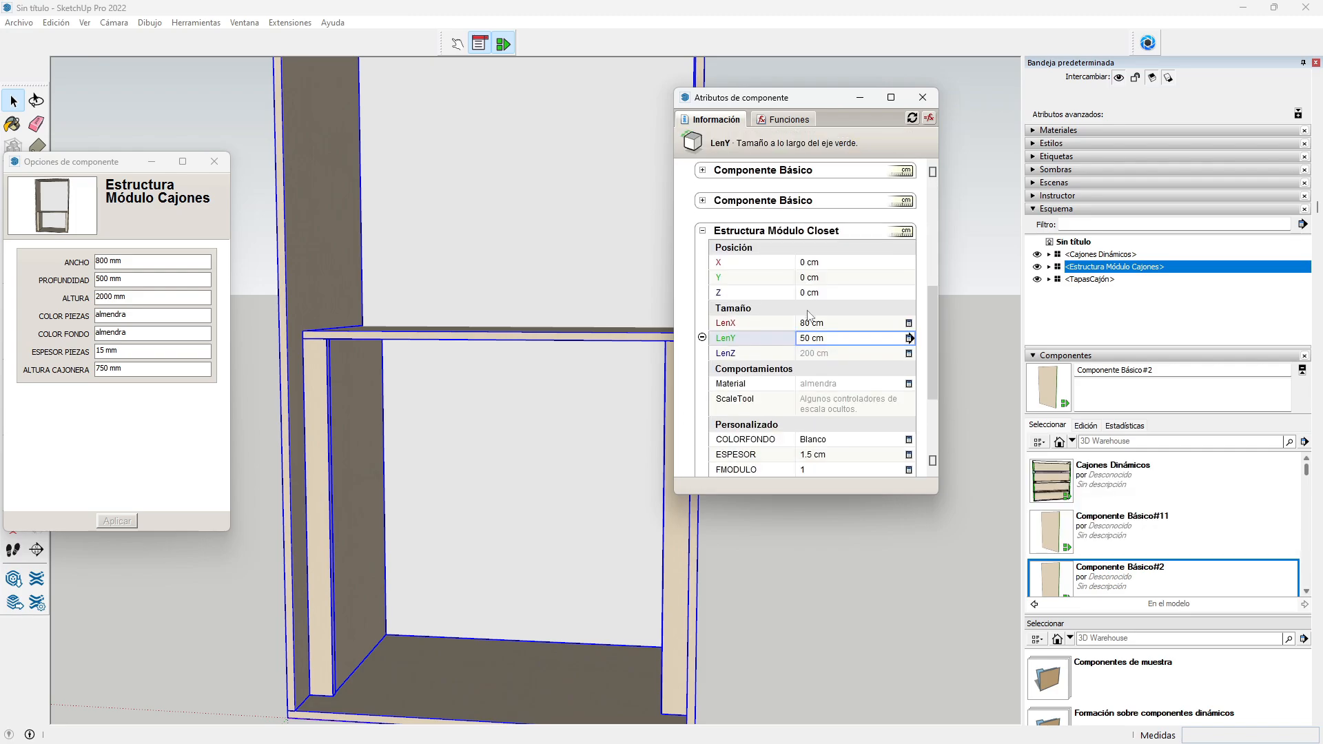
pyautogui.click(817, 354)
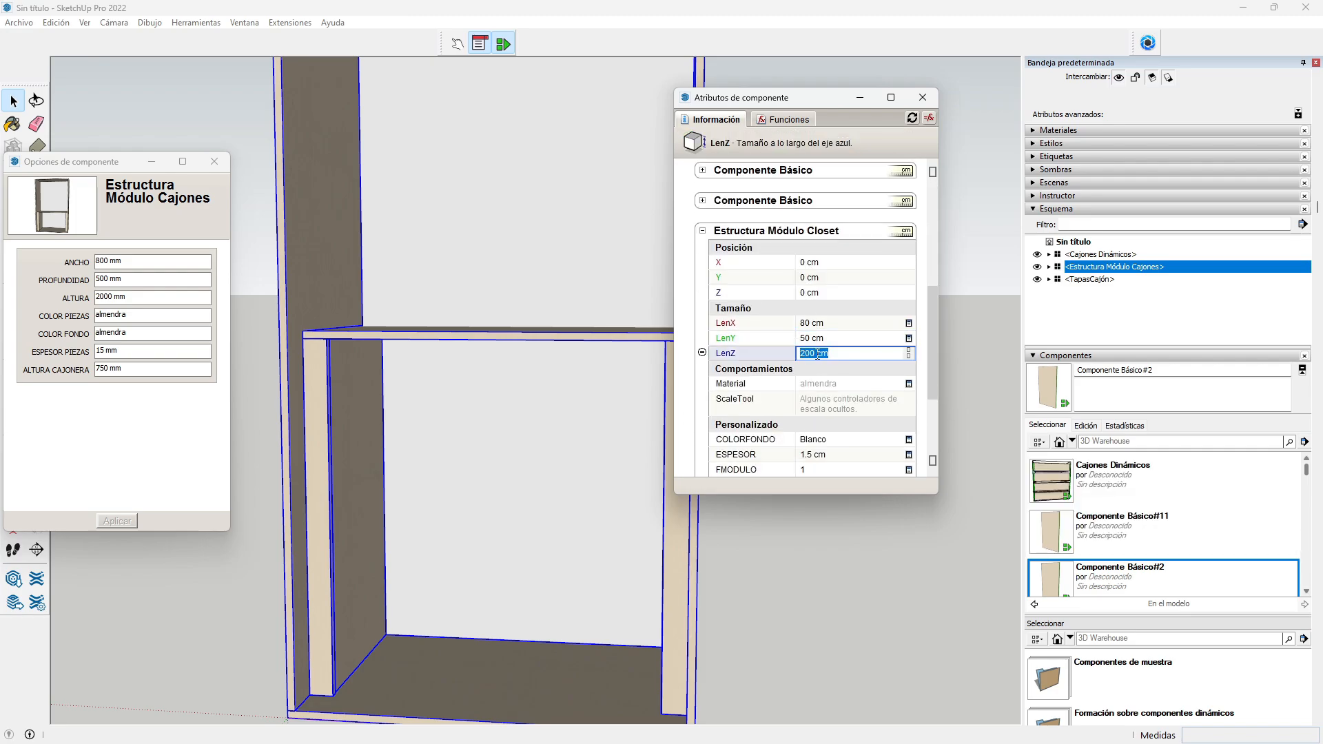
pyautogui.write('=')
pyautogui.scroll(5, 820, 331)
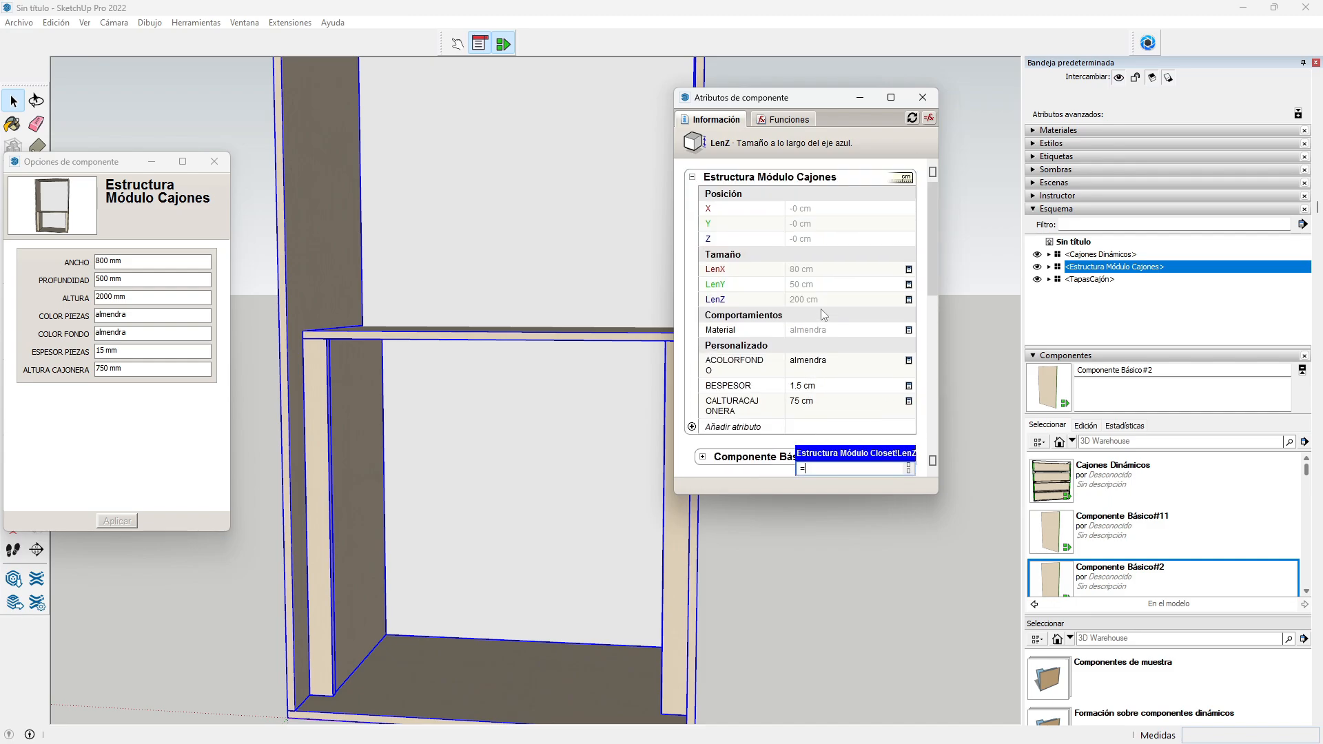
pyautogui.click(817, 301)
pyautogui.press('Return')
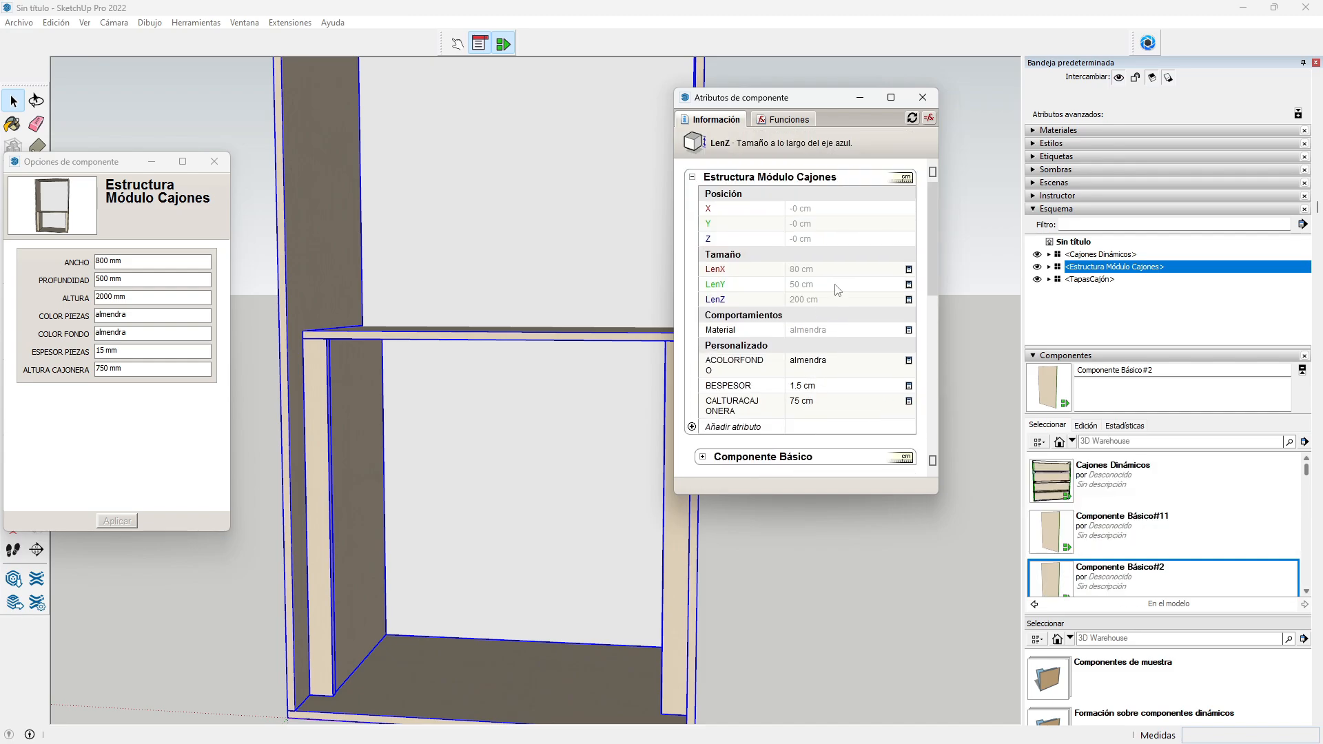
# Step: Set the child's Material to a formula referencing the parent module's Material
pyautogui.scroll(-5, 799, 321)
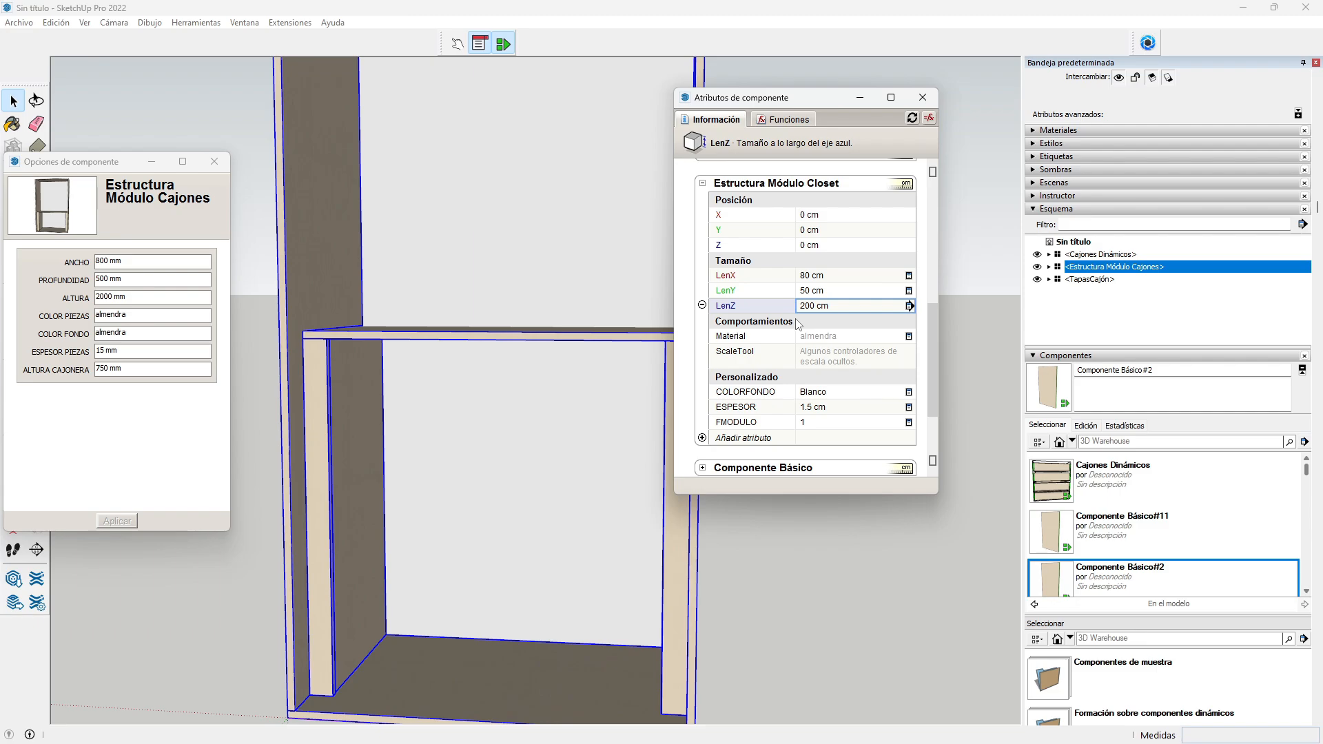
pyautogui.click(815, 336)
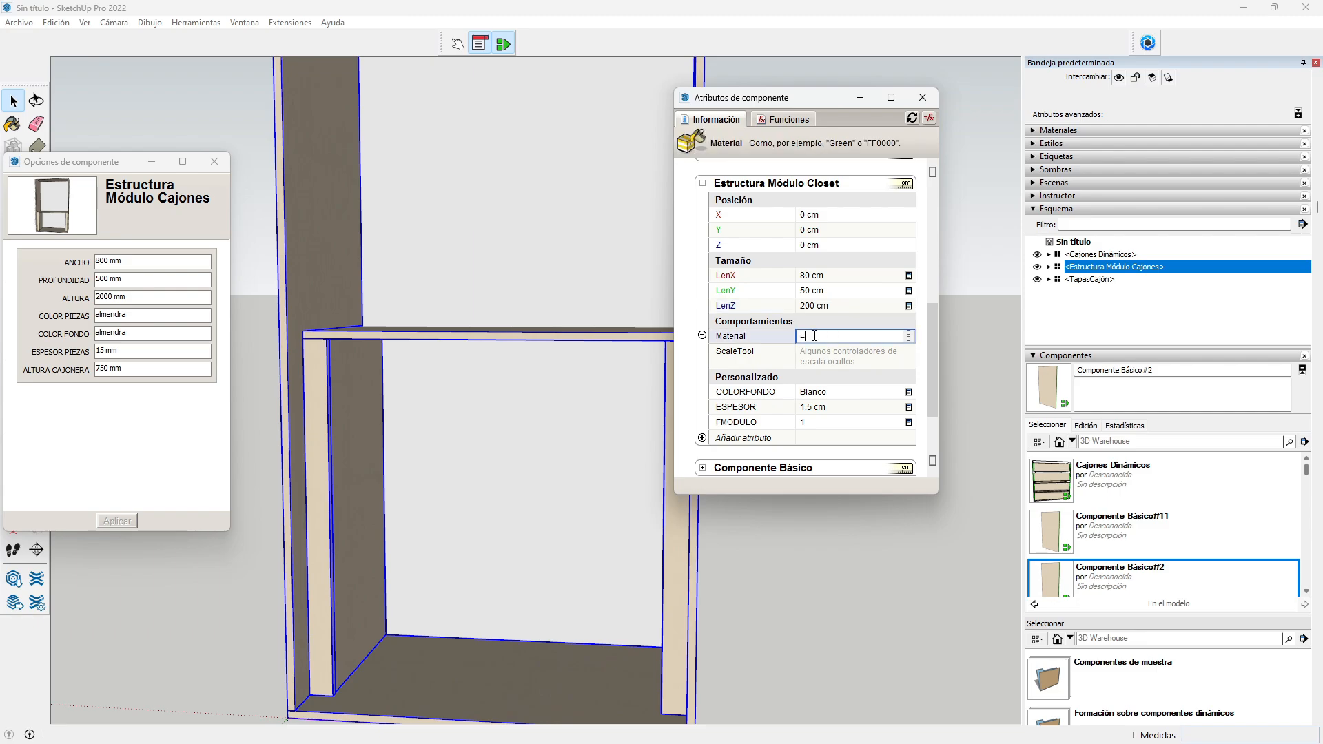
pyautogui.write('=')
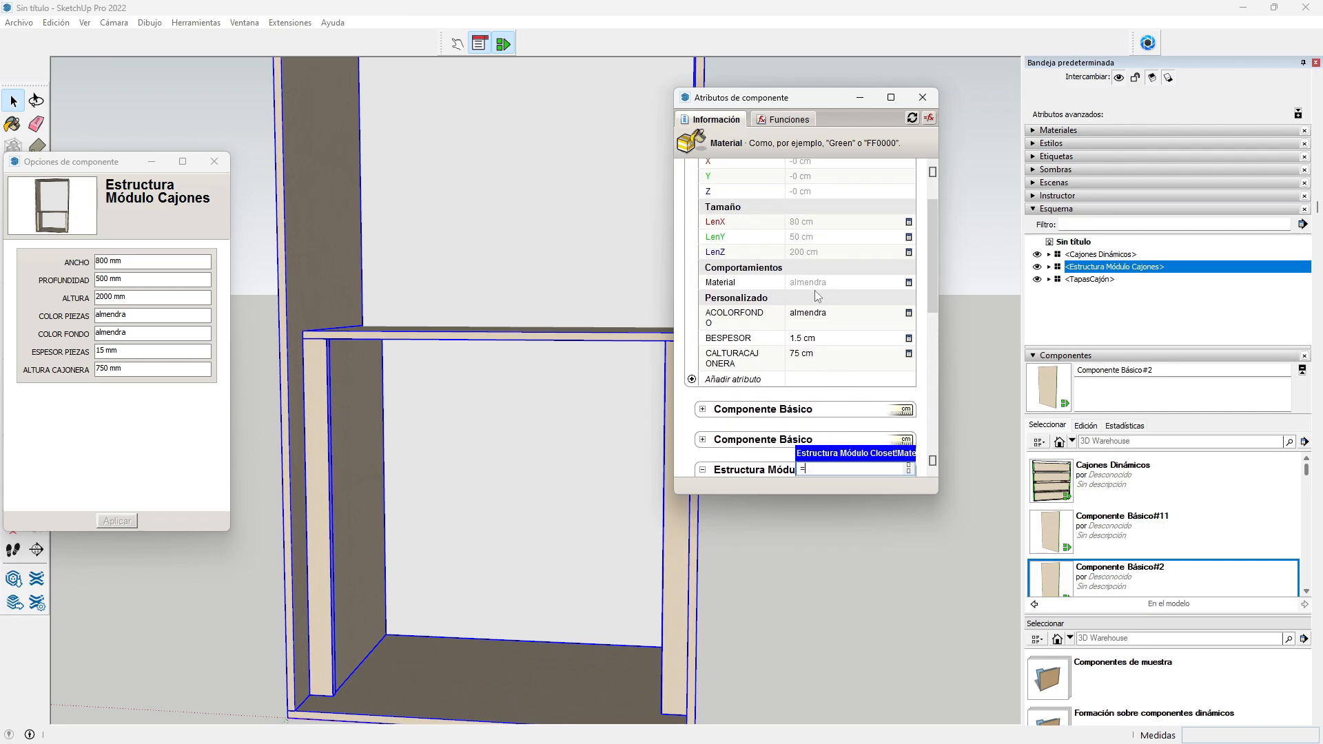
pyautogui.click(816, 283)
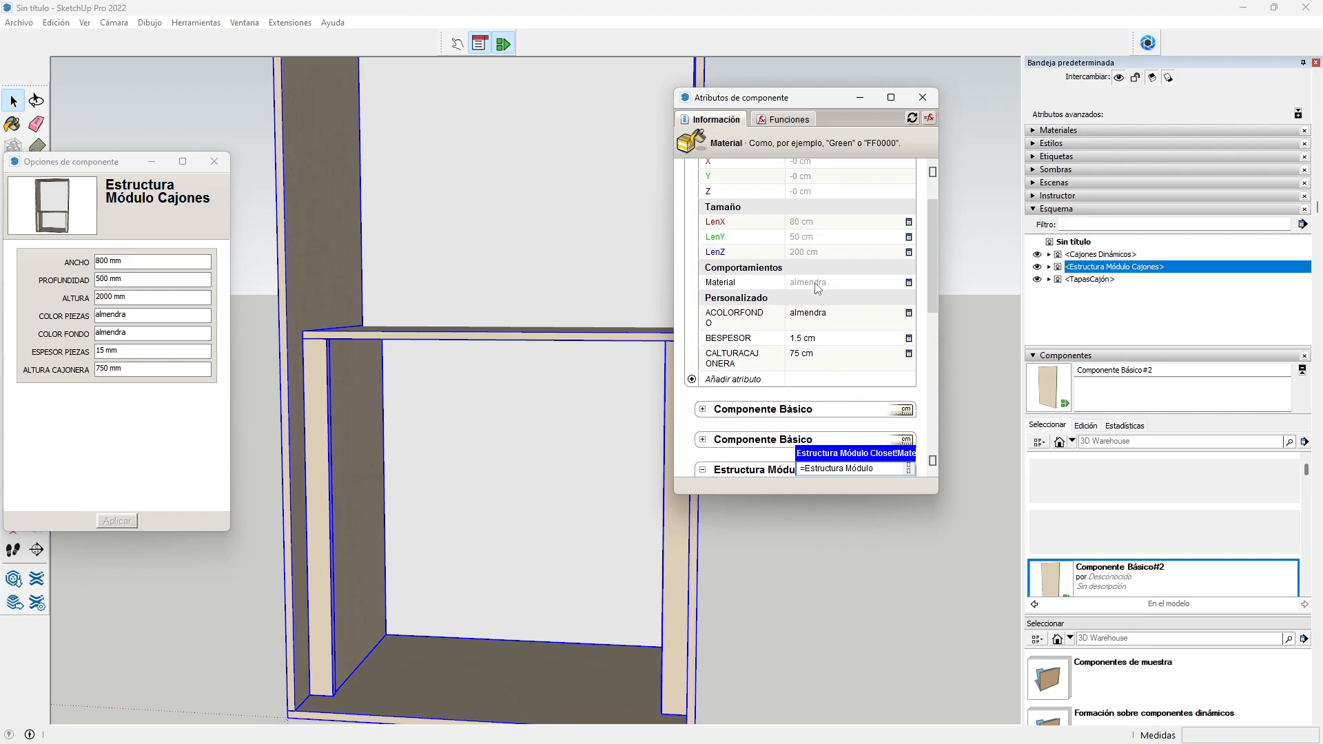
pyautogui.press('Return')
pyautogui.scroll(-1, 796, 301)
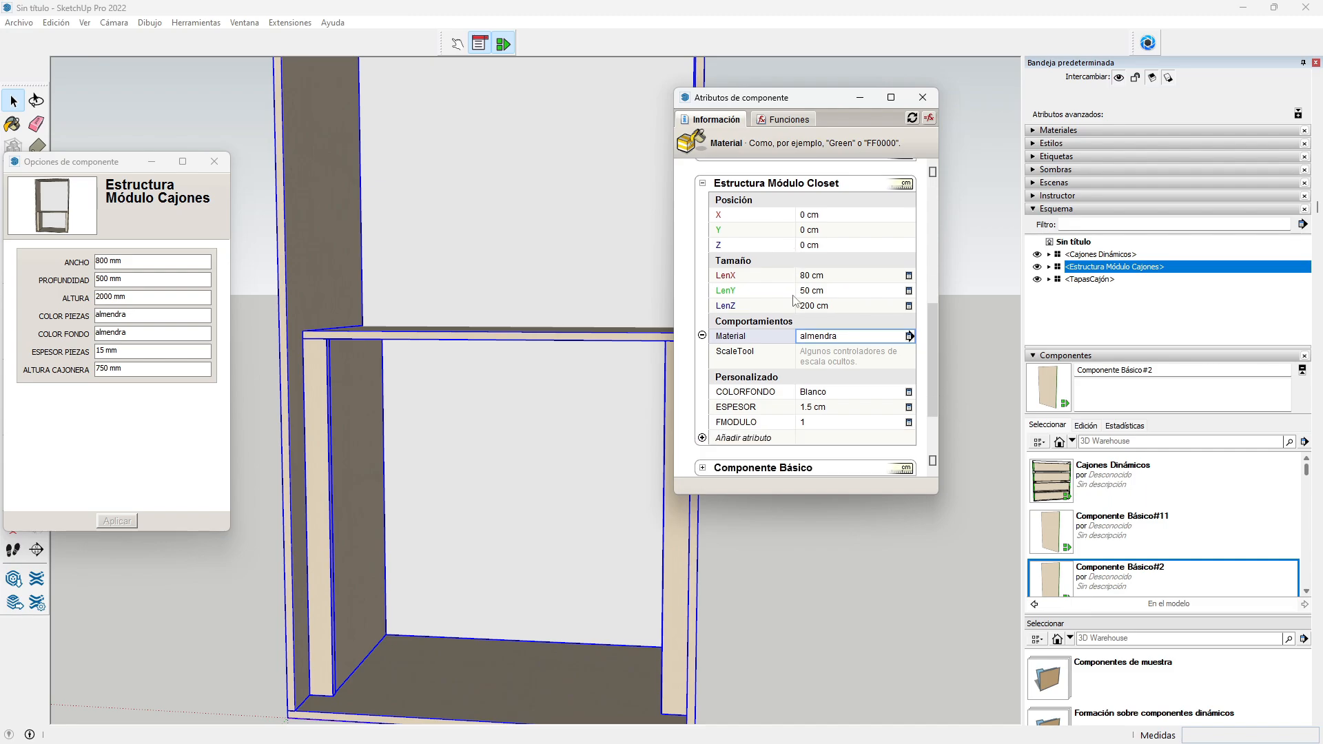
# Step: Set the closet structure's COLORFONDO to a formula referencing the parent's ACOLORFONDO
pyautogui.click(823, 395)
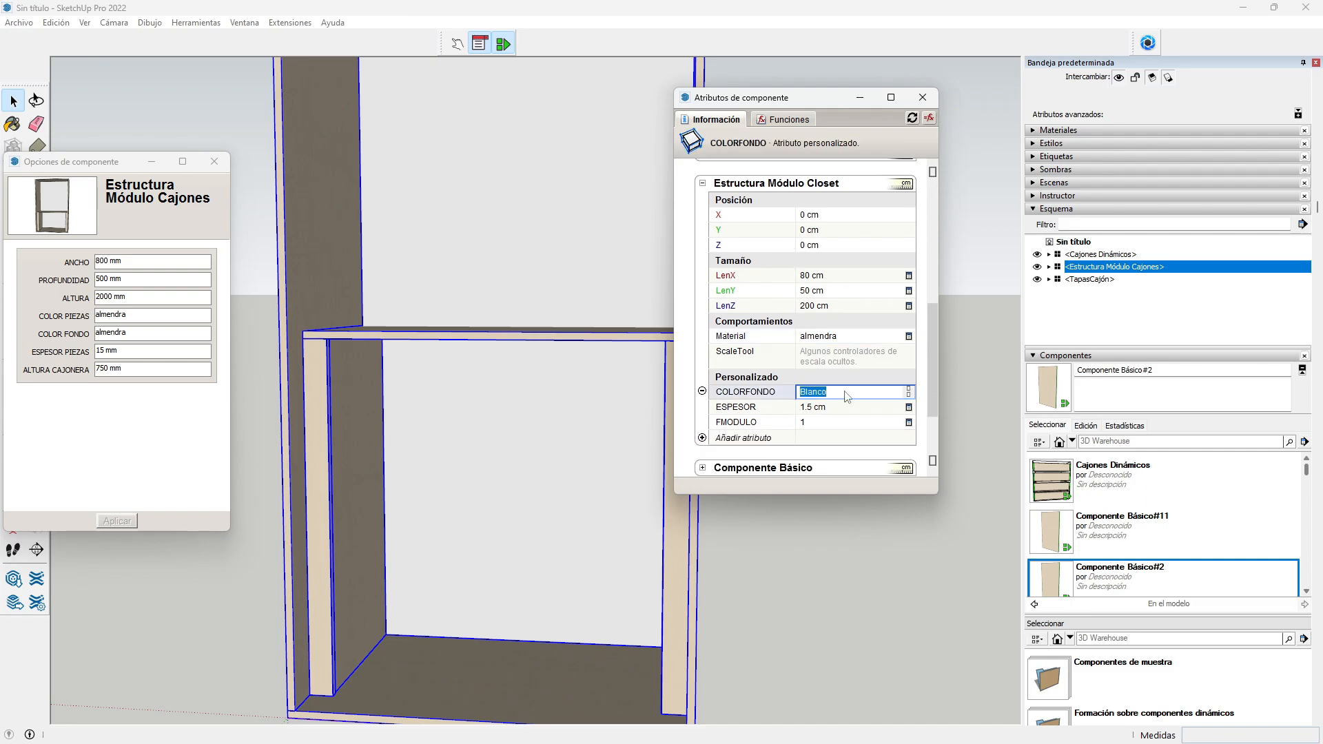
pyautogui.write('=')
pyautogui.scroll(5, 854, 379)
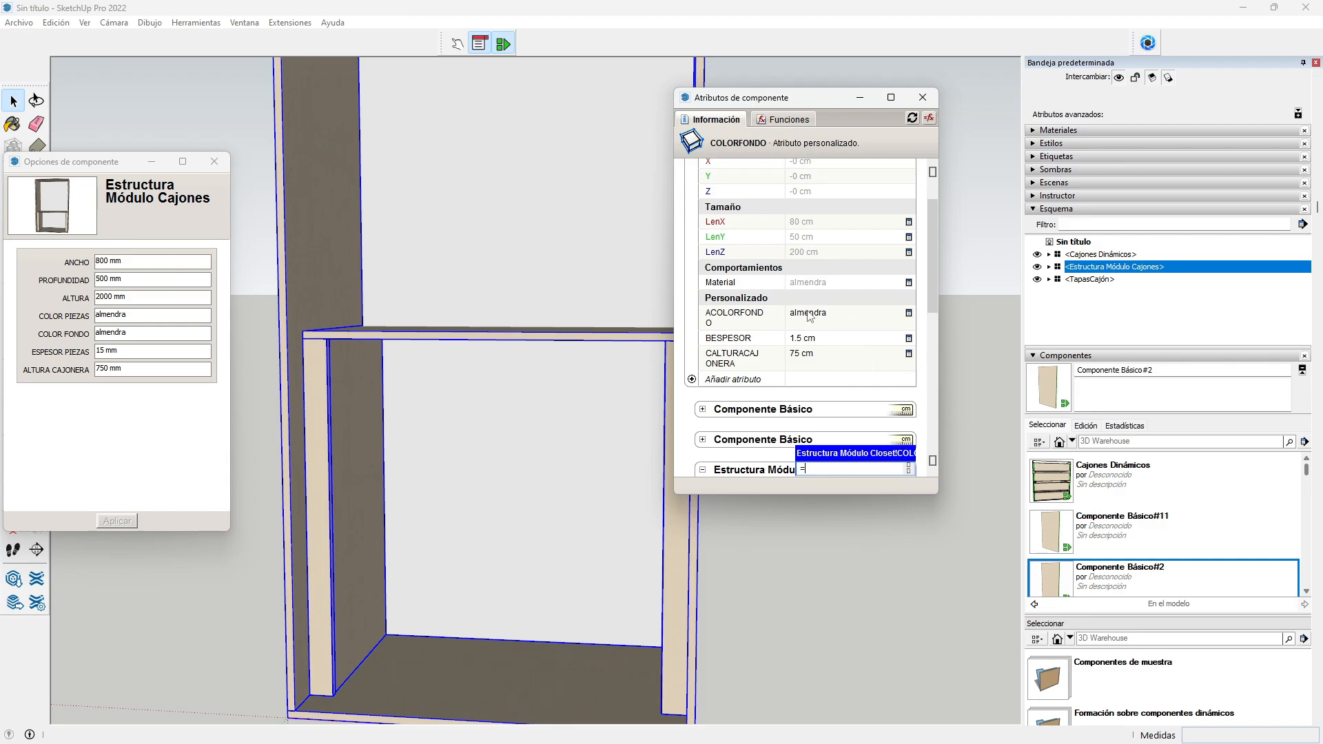
pyautogui.click(807, 317)
pyautogui.press('Return')
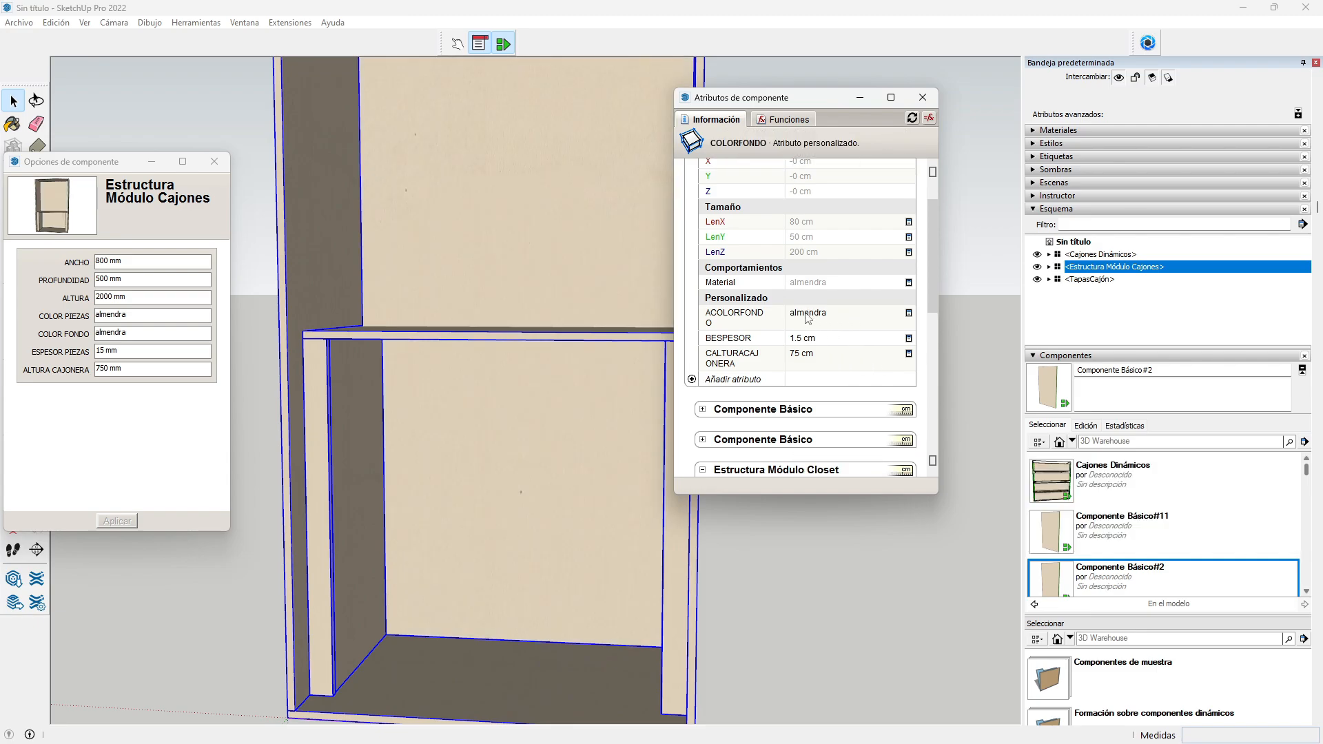
# Step: Give ESPESOR a formula referencing the parent's BESPESOR, so it reads 1.5 cm
pyautogui.scroll(-3, 799, 312)
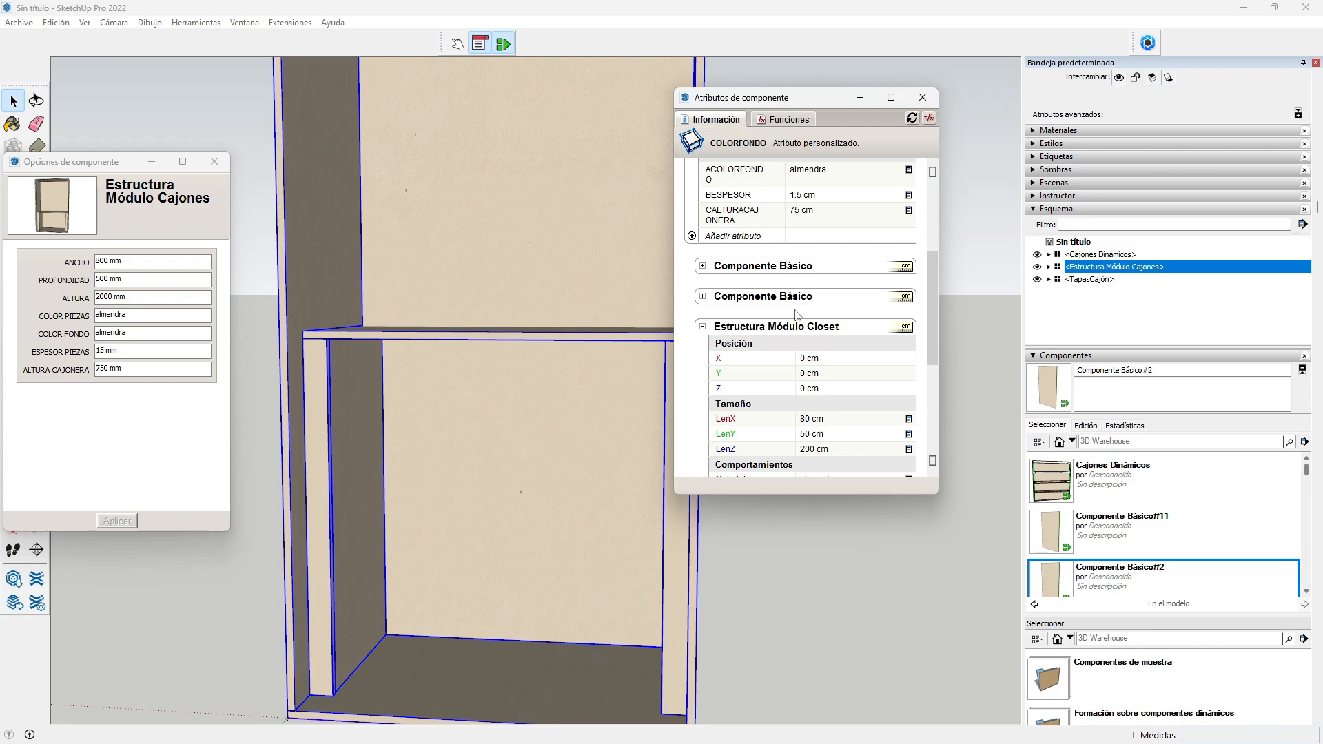
pyautogui.scroll(-4, 797, 314)
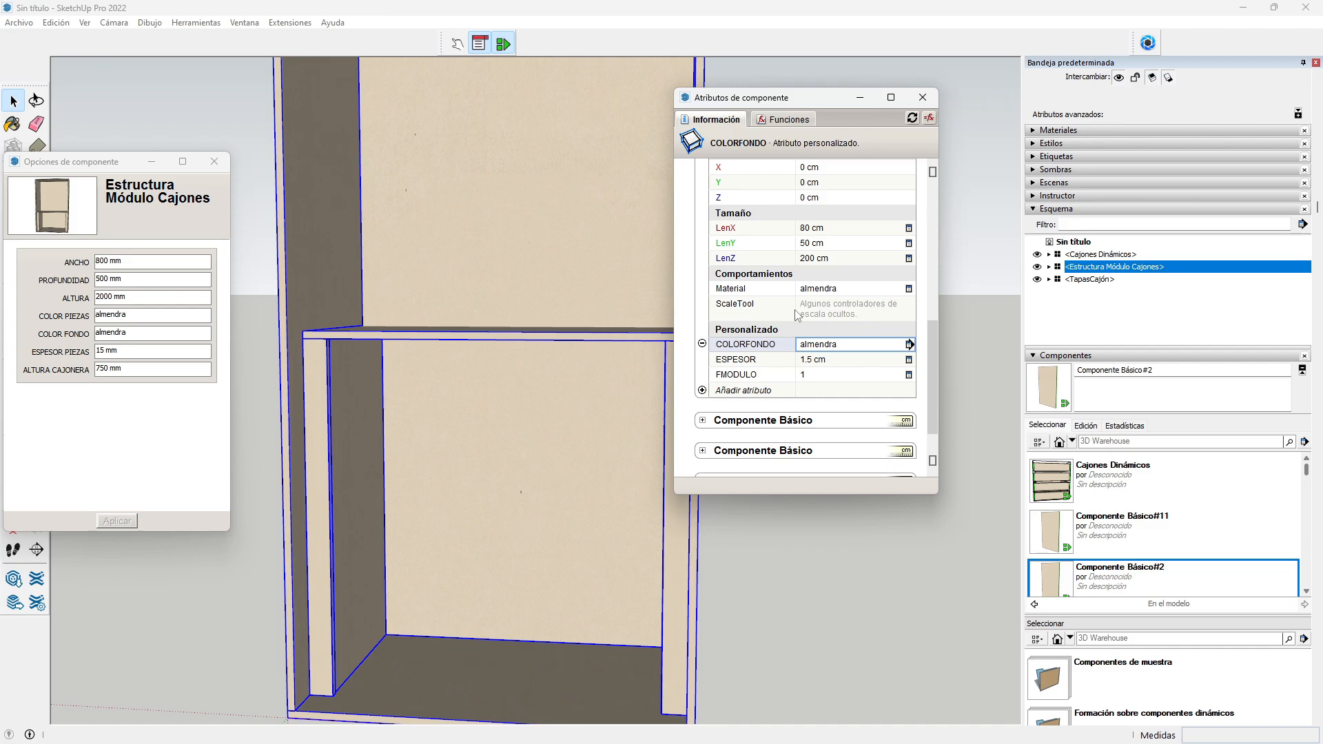
pyautogui.scroll(5, 797, 315)
pyautogui.scroll(-5, 800, 317)
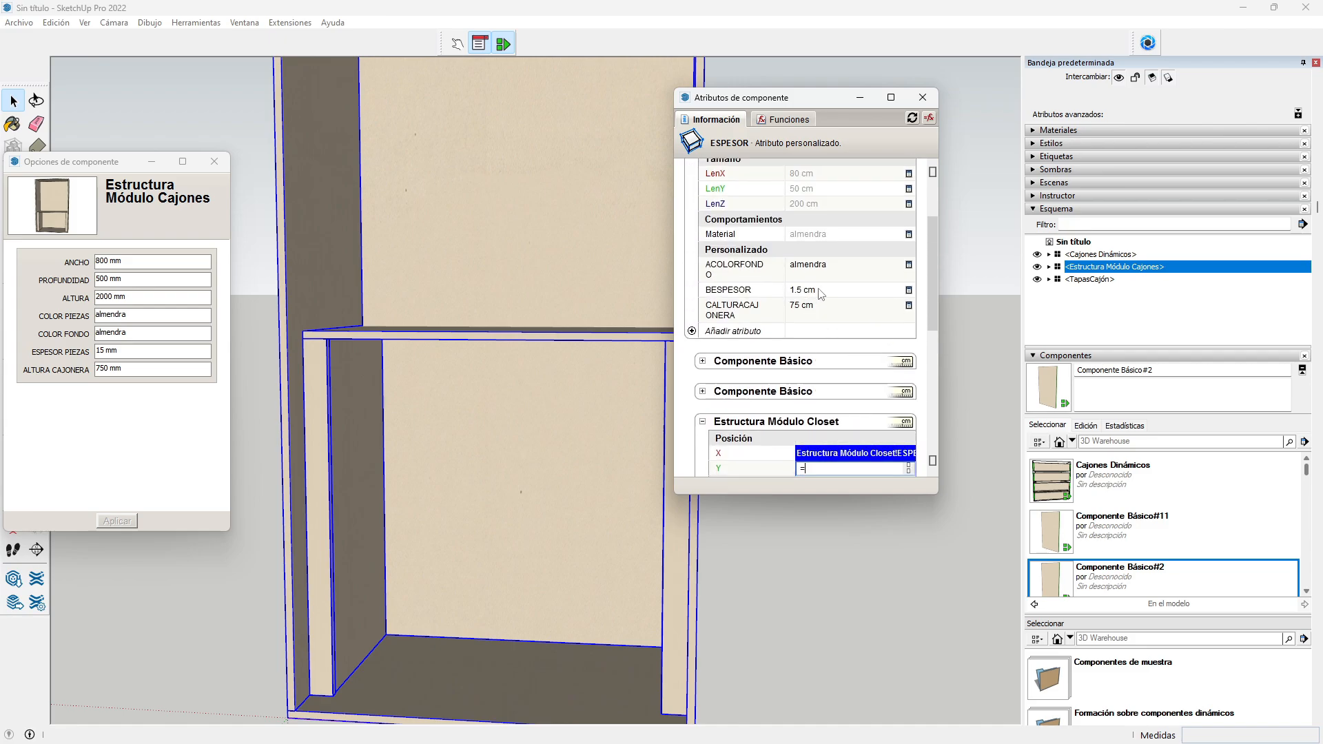
pyautogui.write('Estructura Módulo')
pyautogui.press('Return')
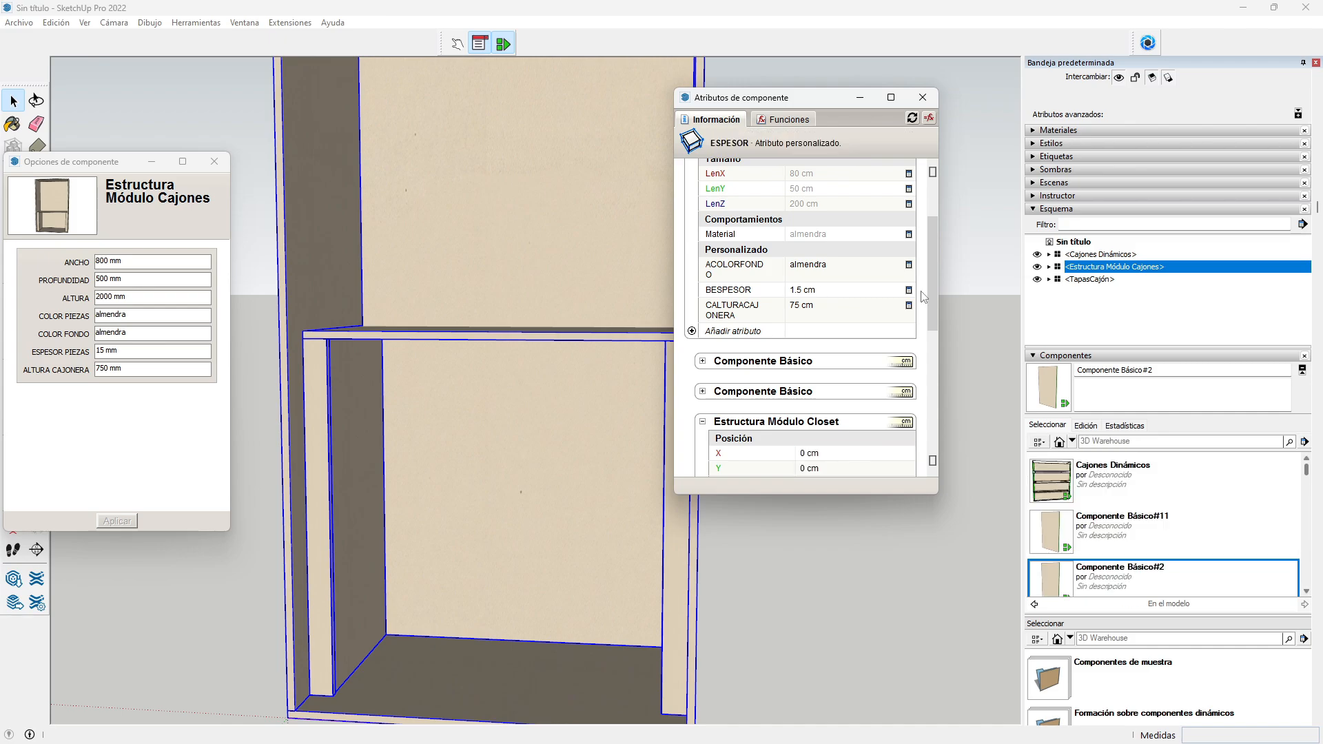
pyautogui.scroll(-3, 992, 281)
pyautogui.scroll(-2, 857, 340)
pyautogui.scroll(-1, 857, 340)
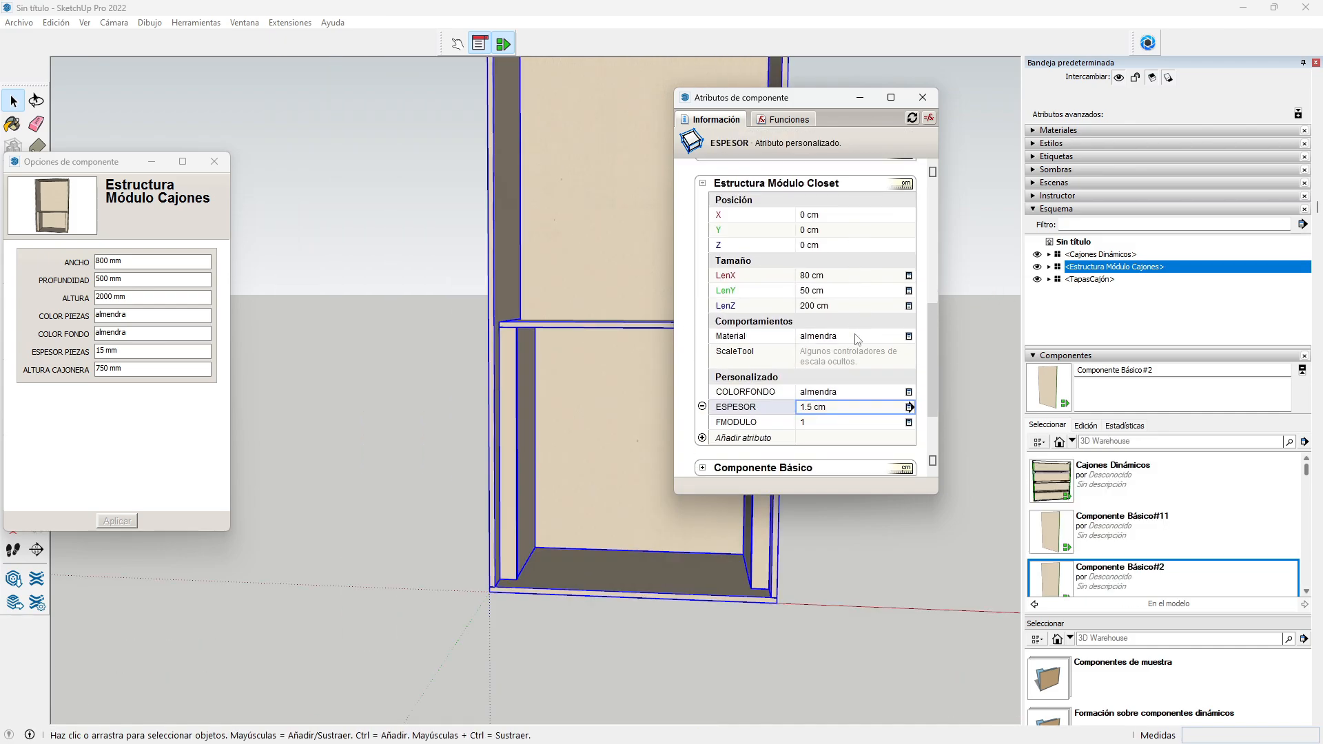
pyautogui.scroll(-1, 857, 340)
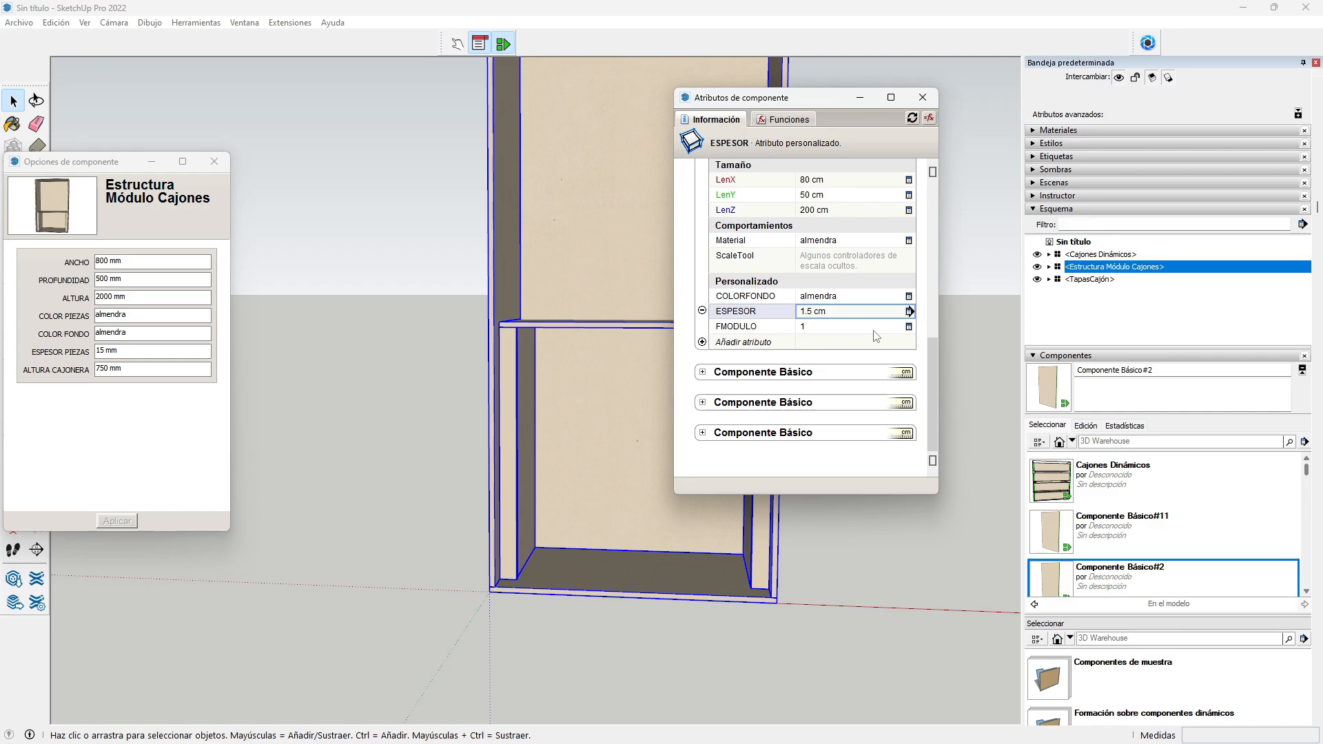
pyautogui.scroll(1, 863, 338)
pyautogui.scroll(2, 860, 339)
pyautogui.scroll(4, 860, 339)
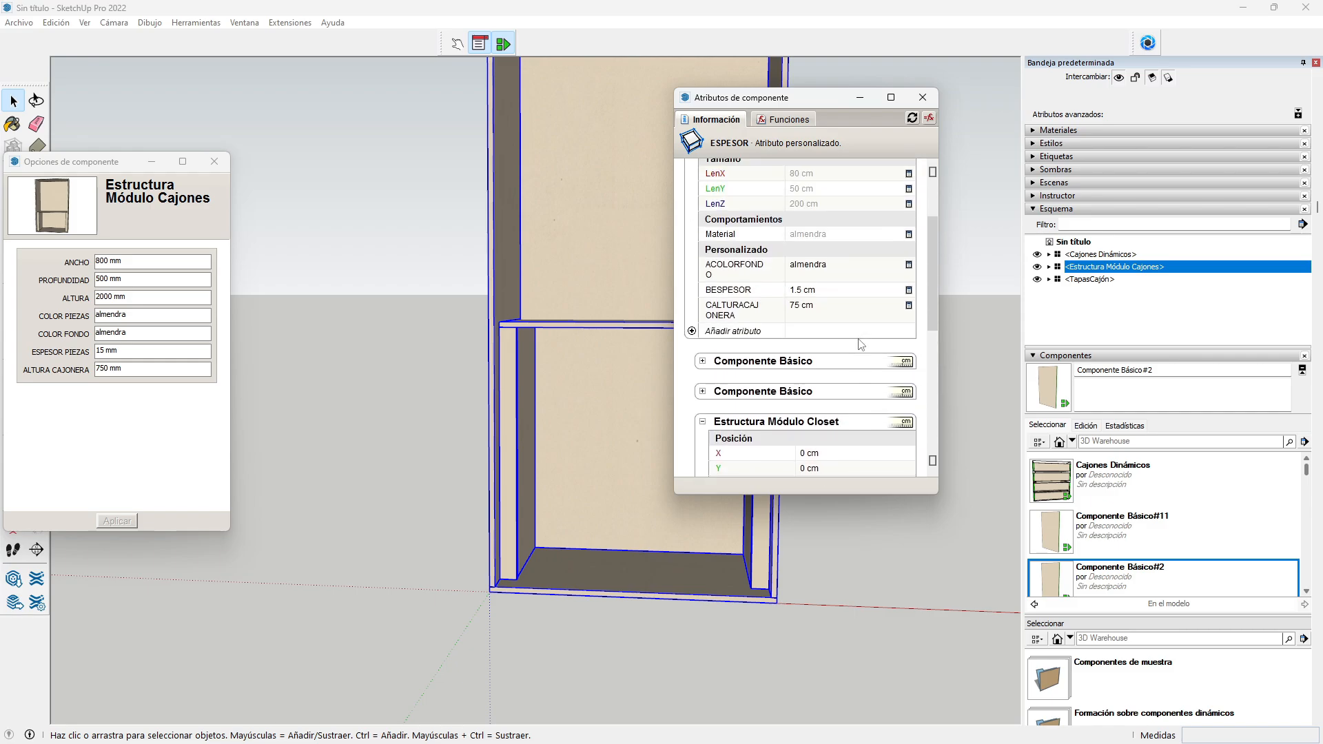
# Step: Add a MODULO attribute to the parent module that users can edit as text
pyautogui.click(737, 332)
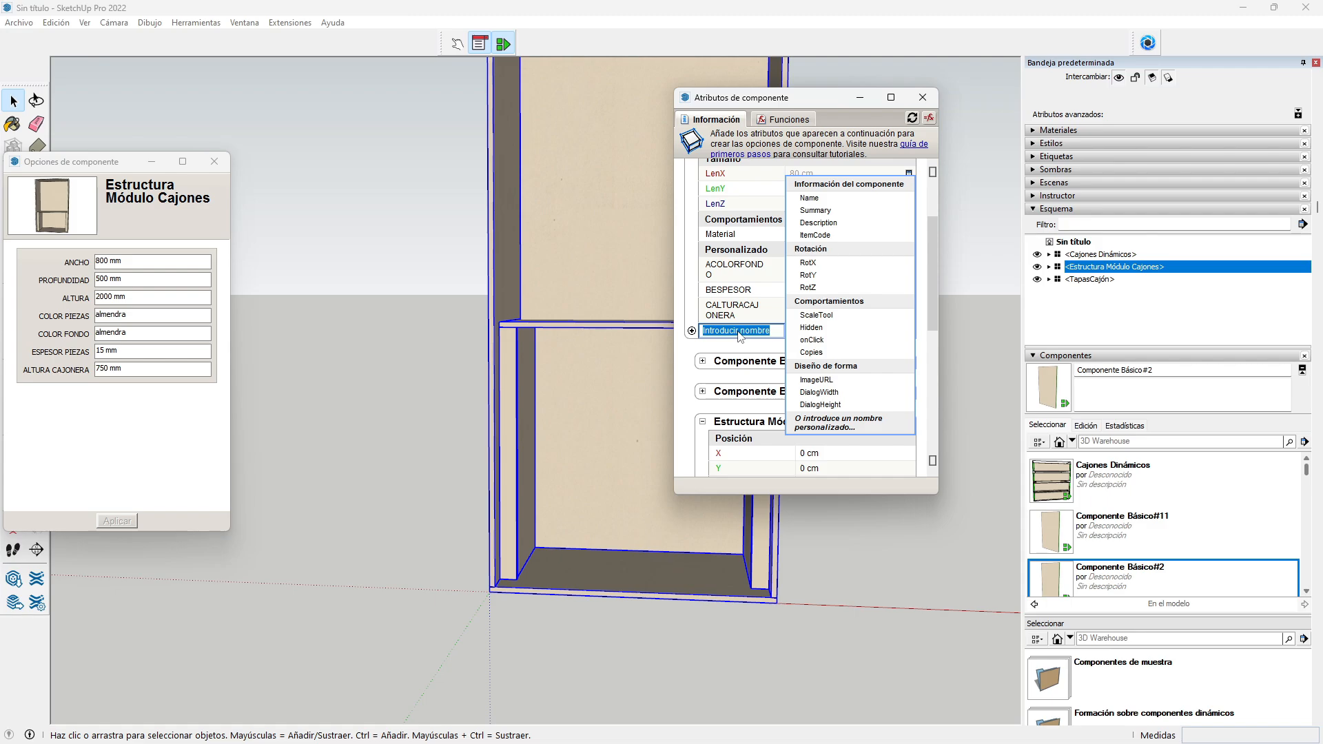
pyautogui.write('modulo')
pyautogui.press('BackSpace')
pyautogui.press('BackSpace')
pyautogui.press('BackSpace')
pyautogui.press('BackSpace')
pyautogui.press('BackSpace')
pyautogui.write('MODULO')
pyautogui.press('Return')
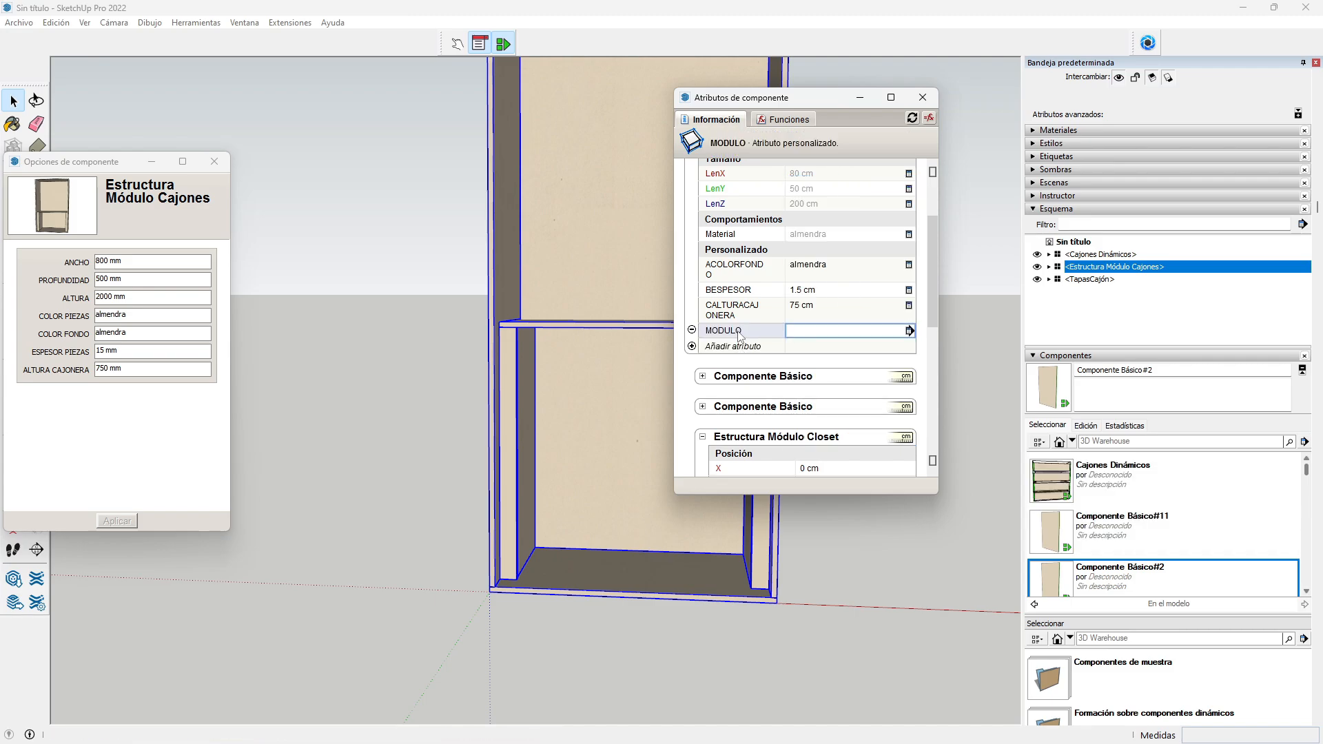
pyautogui.click(910, 339)
pyautogui.click(926, 195)
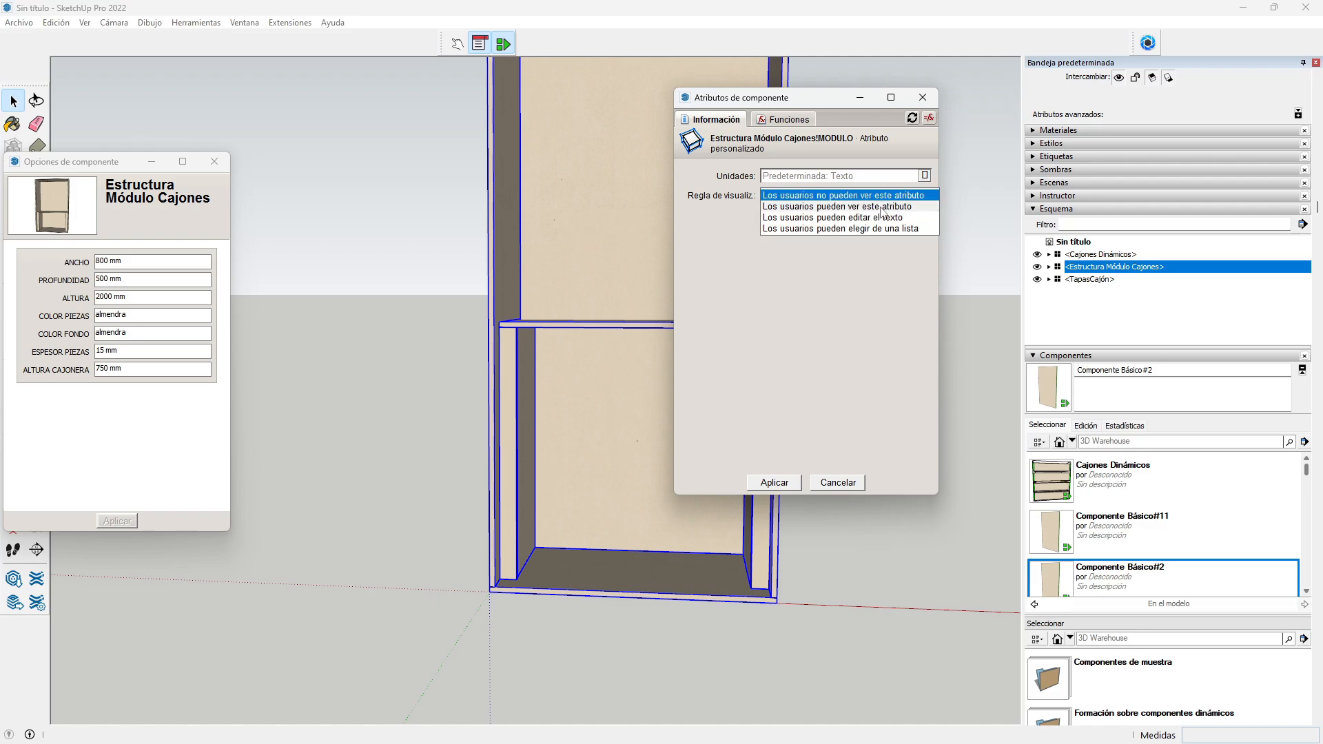
pyautogui.click(821, 219)
pyautogui.click(773, 482)
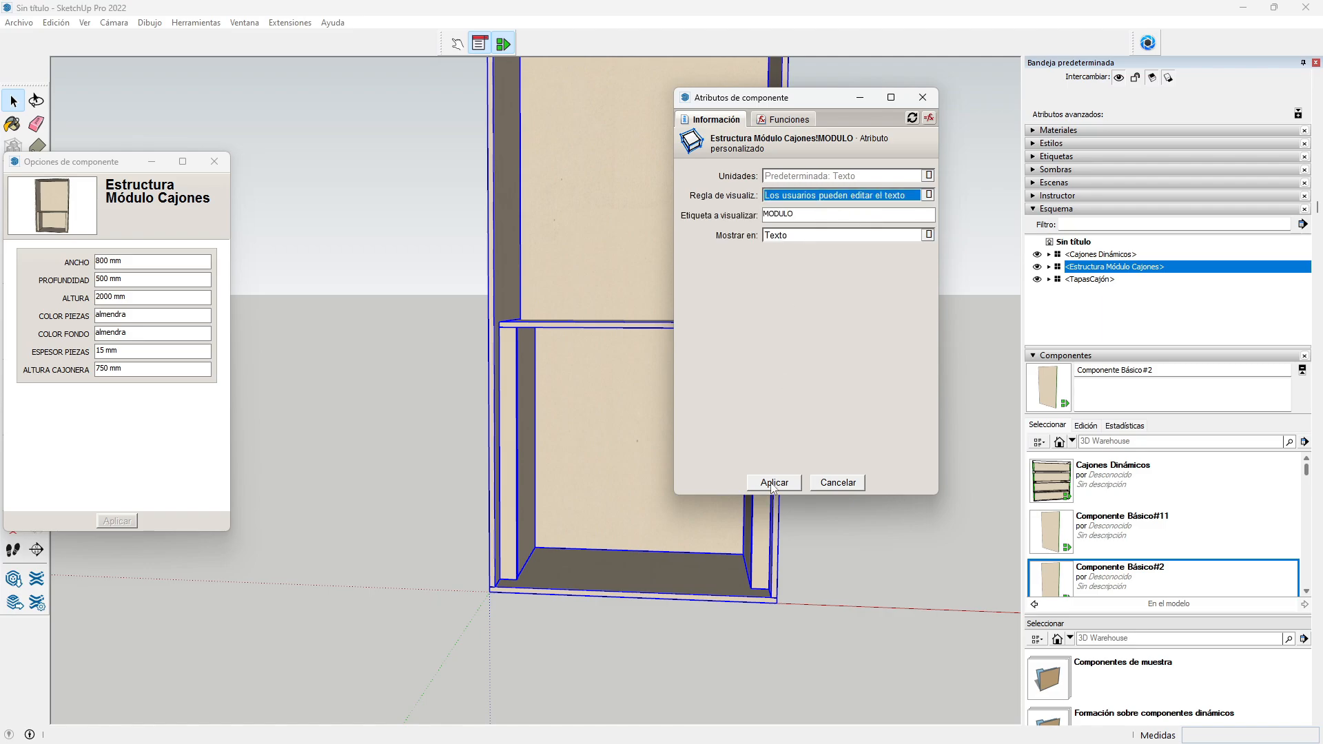
# Step: Enter 2 for MODULO in the component options and apply
pyautogui.click(125, 387)
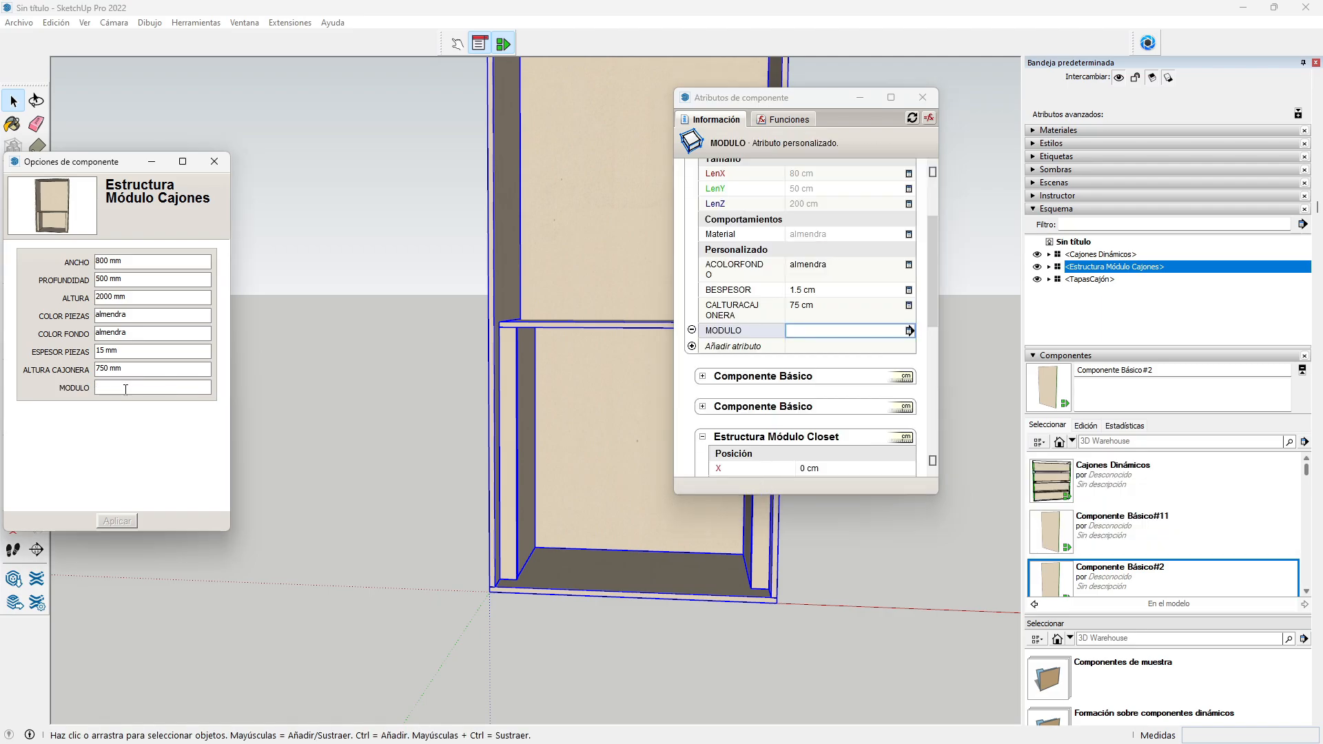
pyautogui.write('2')
pyautogui.click(113, 522)
# Step: Set the closet structure's FMODULO to a formula referencing the parent's MODULO
pyautogui.scroll(-3, 834, 338)
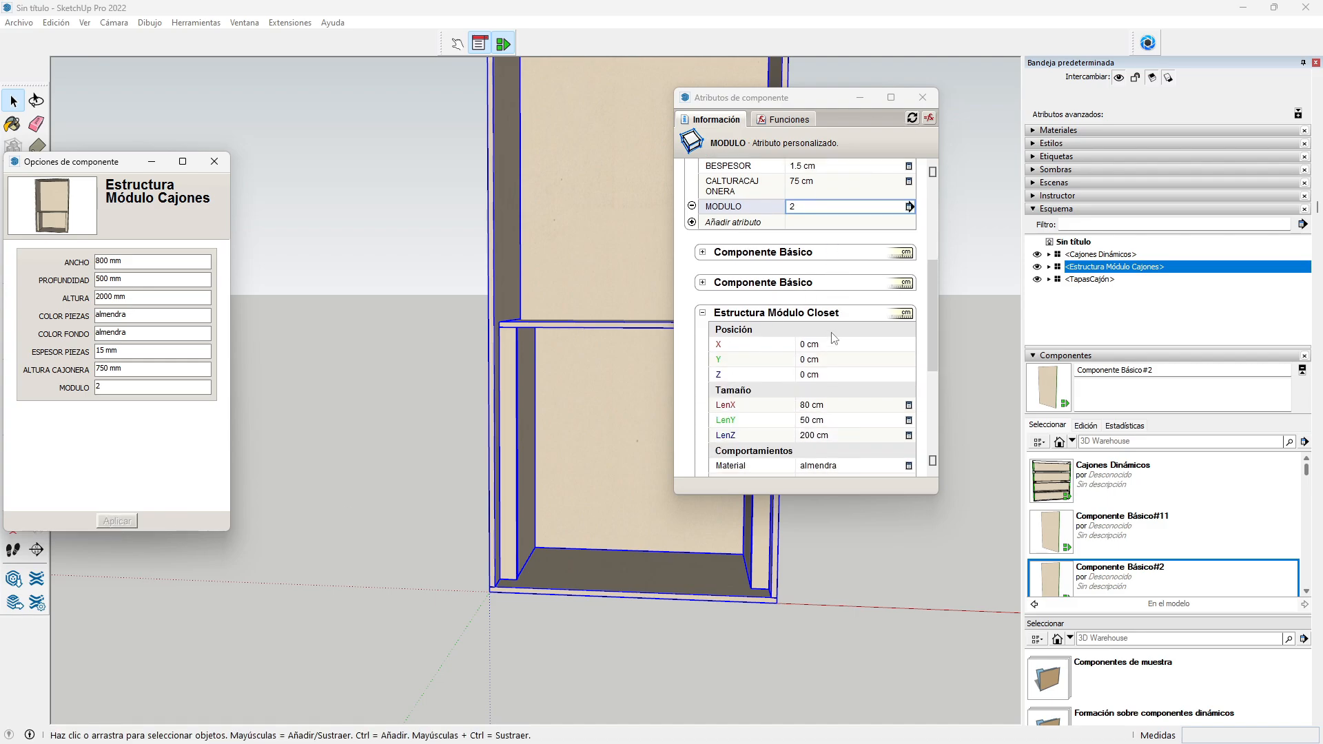
pyautogui.scroll(-3, 831, 338)
pyautogui.click(812, 438)
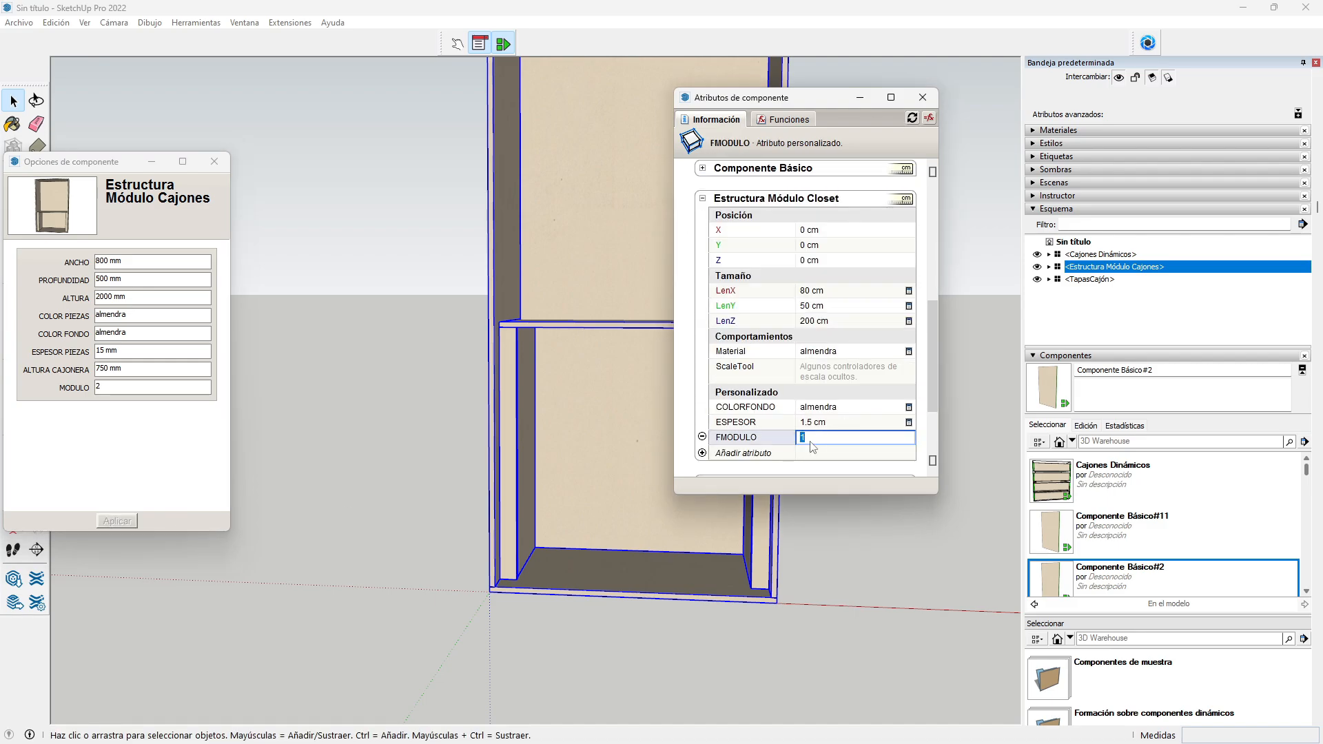
pyautogui.write('=')
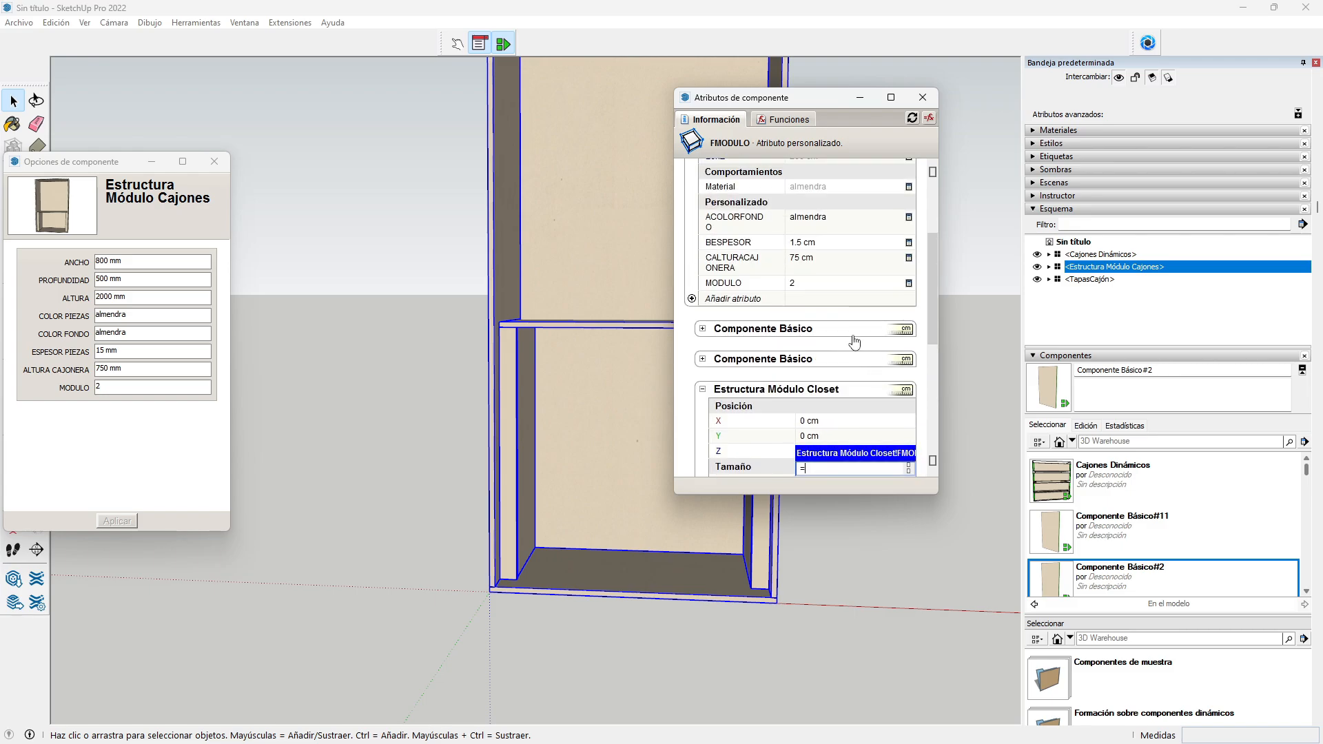
pyautogui.click(817, 288)
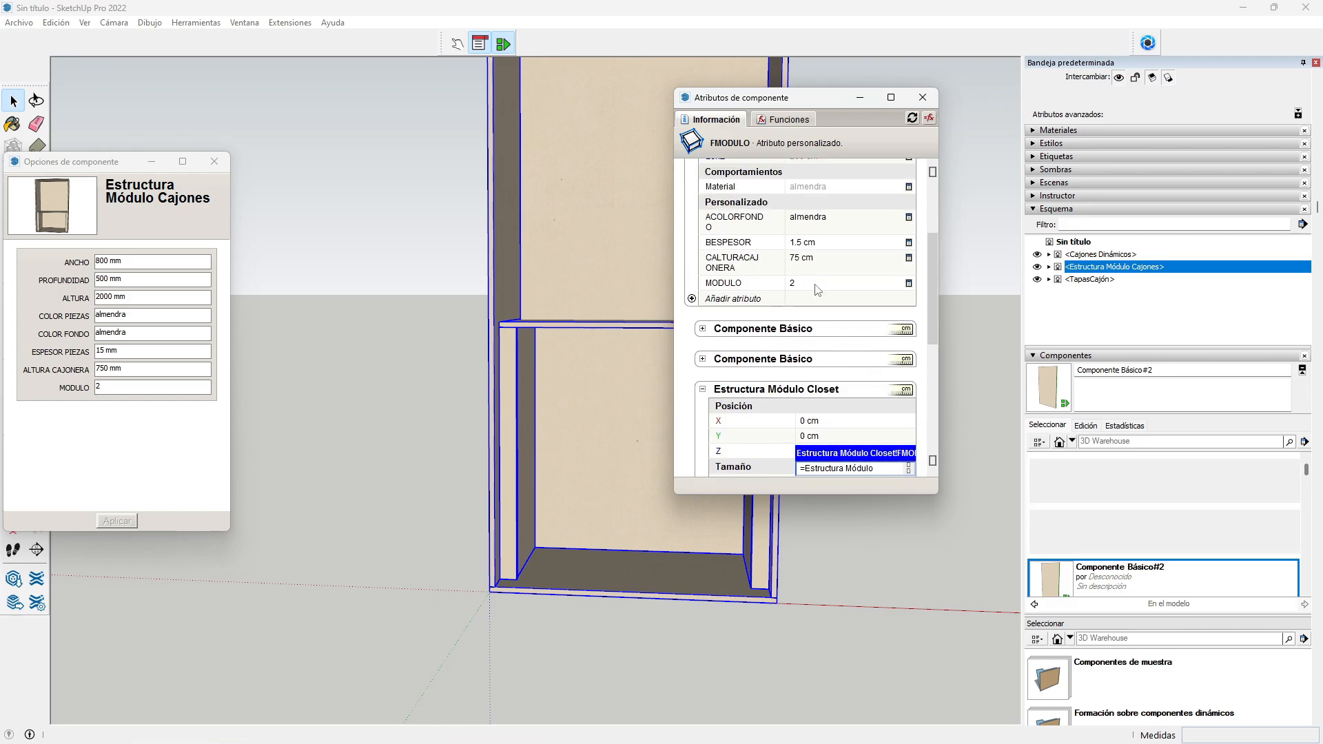
pyautogui.press('Return')
pyautogui.scroll(-5, 806, 286)
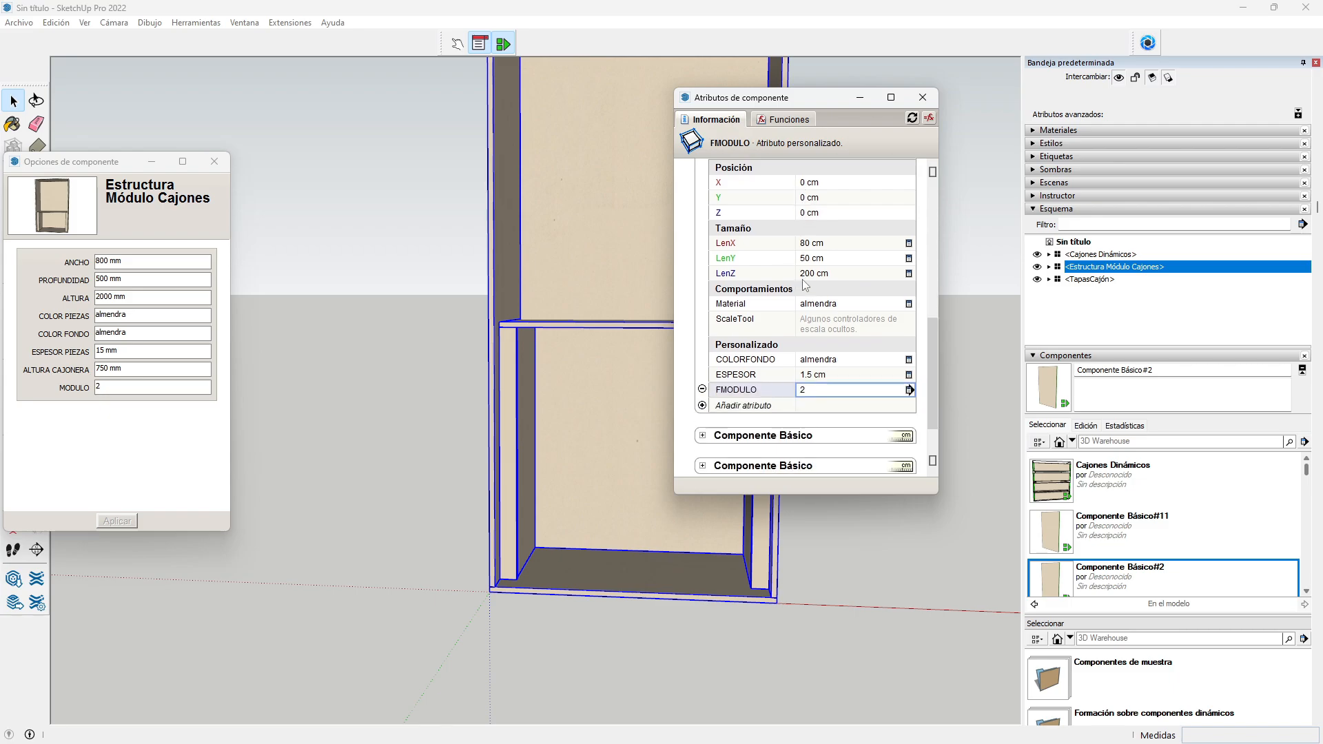
pyautogui.scroll(4, 801, 283)
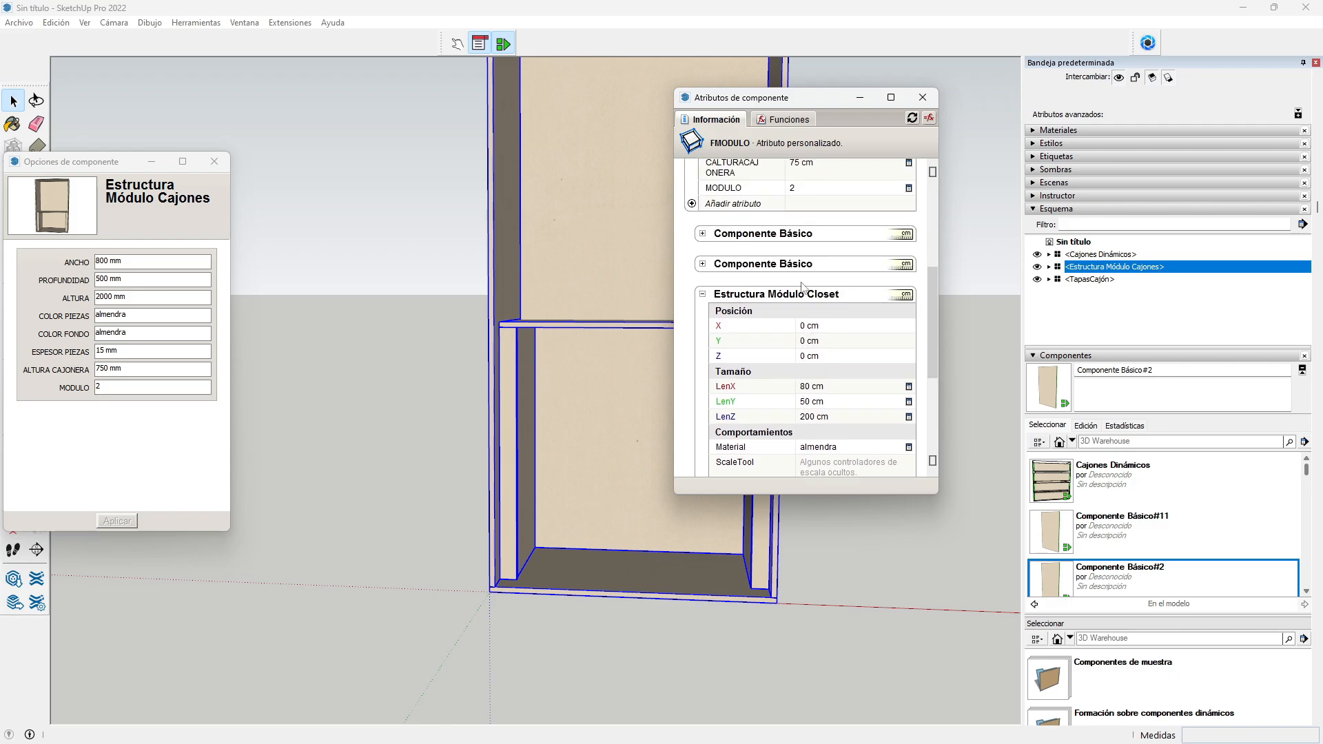
# Step: Collapse Estructura Módulo Closet and expand the first Componente Básico (Amarre board) attributes
pyautogui.click(703, 341)
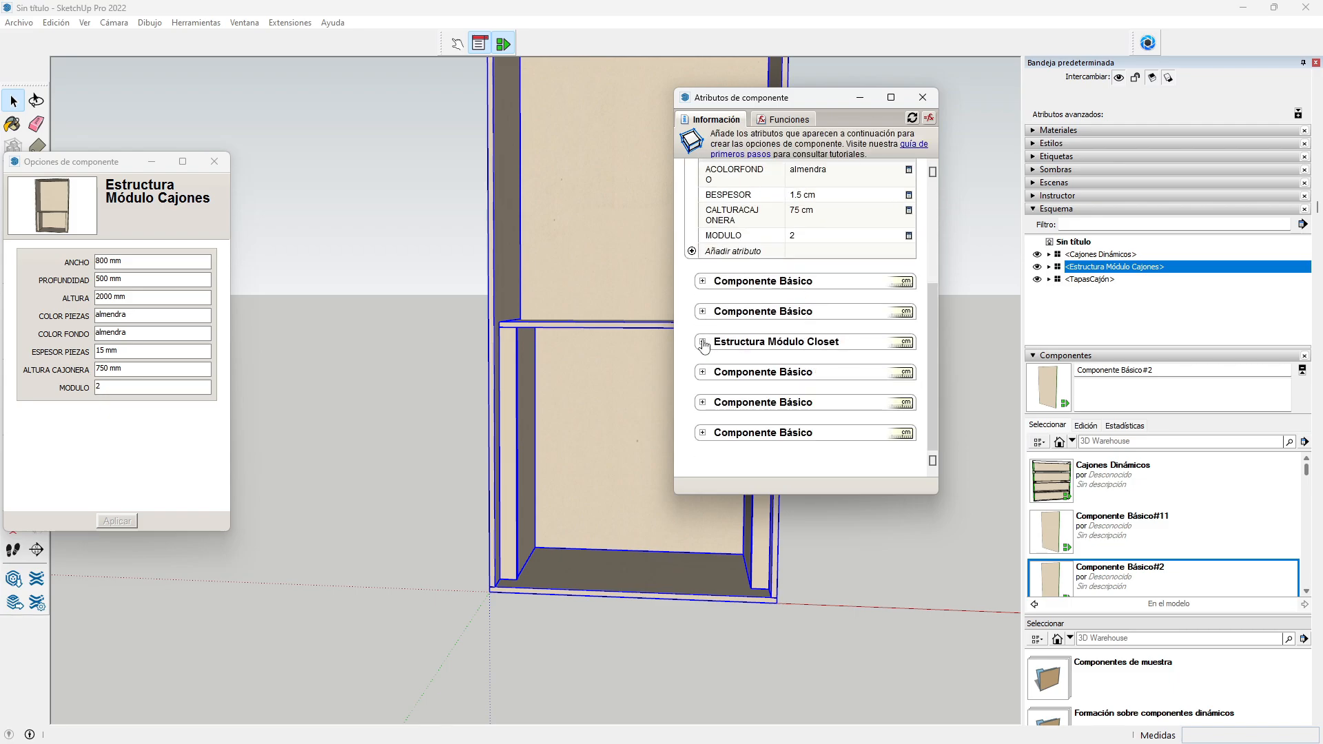
pyautogui.click(703, 282)
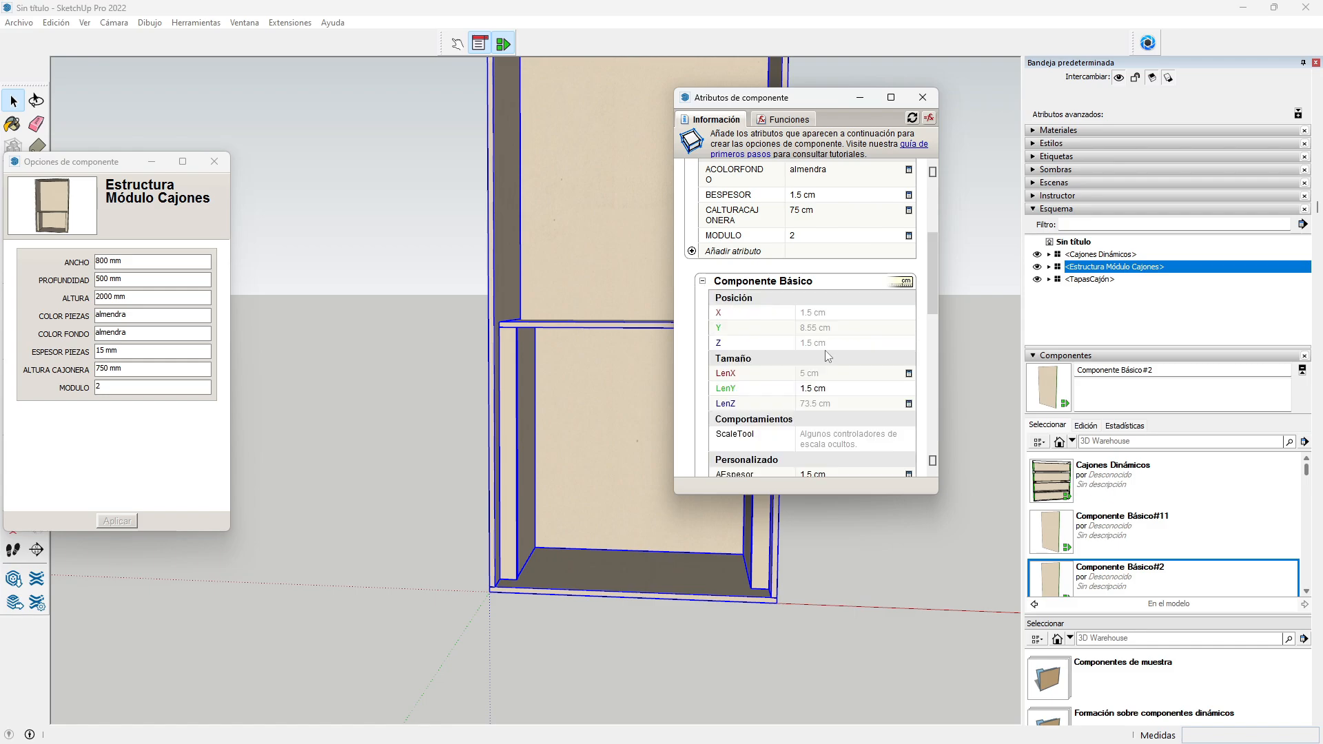
pyautogui.scroll(-3, 845, 358)
pyautogui.scroll(-1, 845, 358)
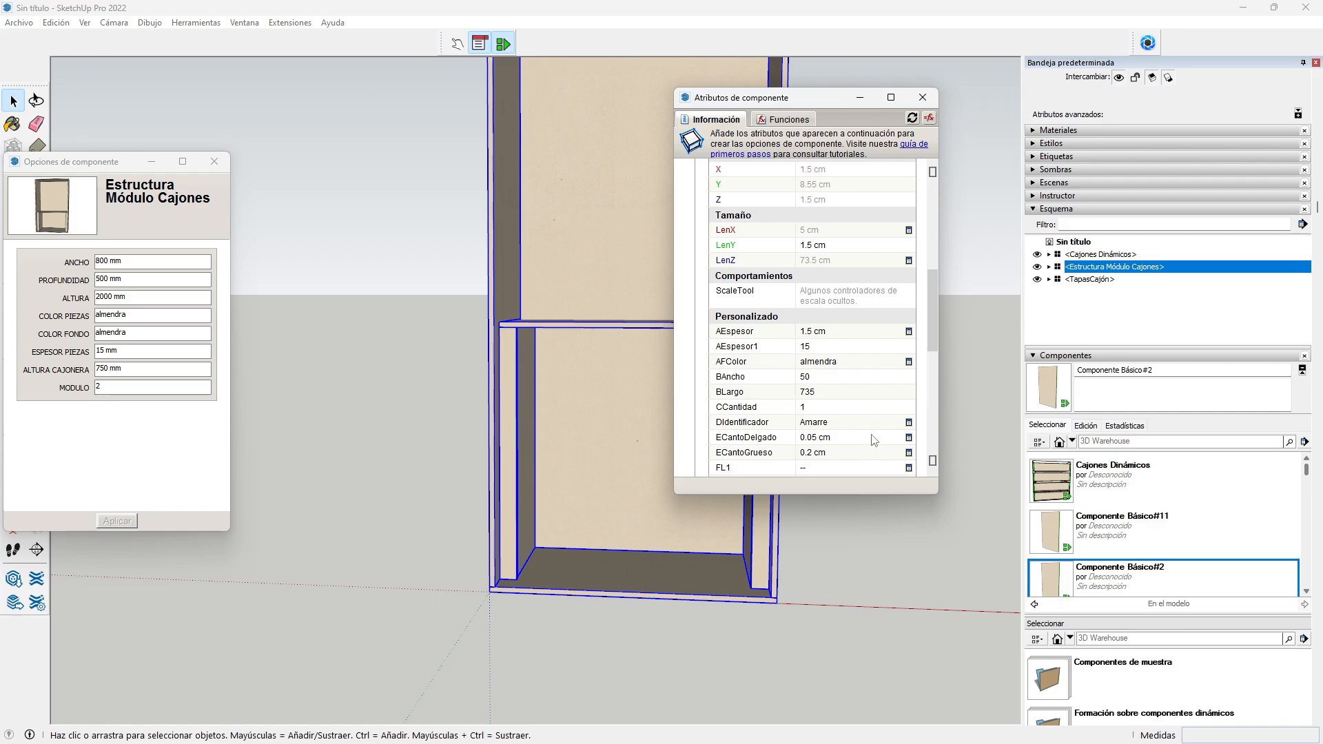
pyautogui.scroll(1, 878, 416)
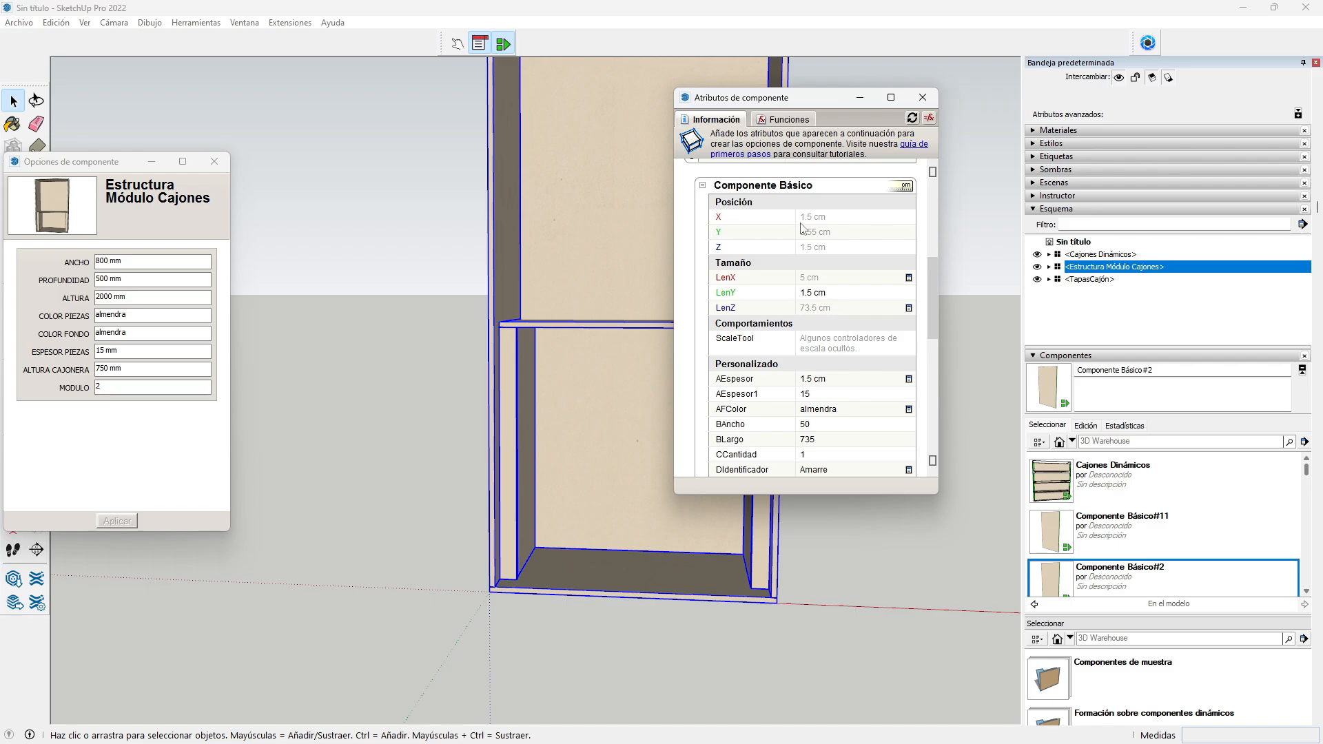
# Step: Link the panel's X position to the parent's BESPESOR and set Y to 8.5 cm
pyautogui.scroll(1, 806, 229)
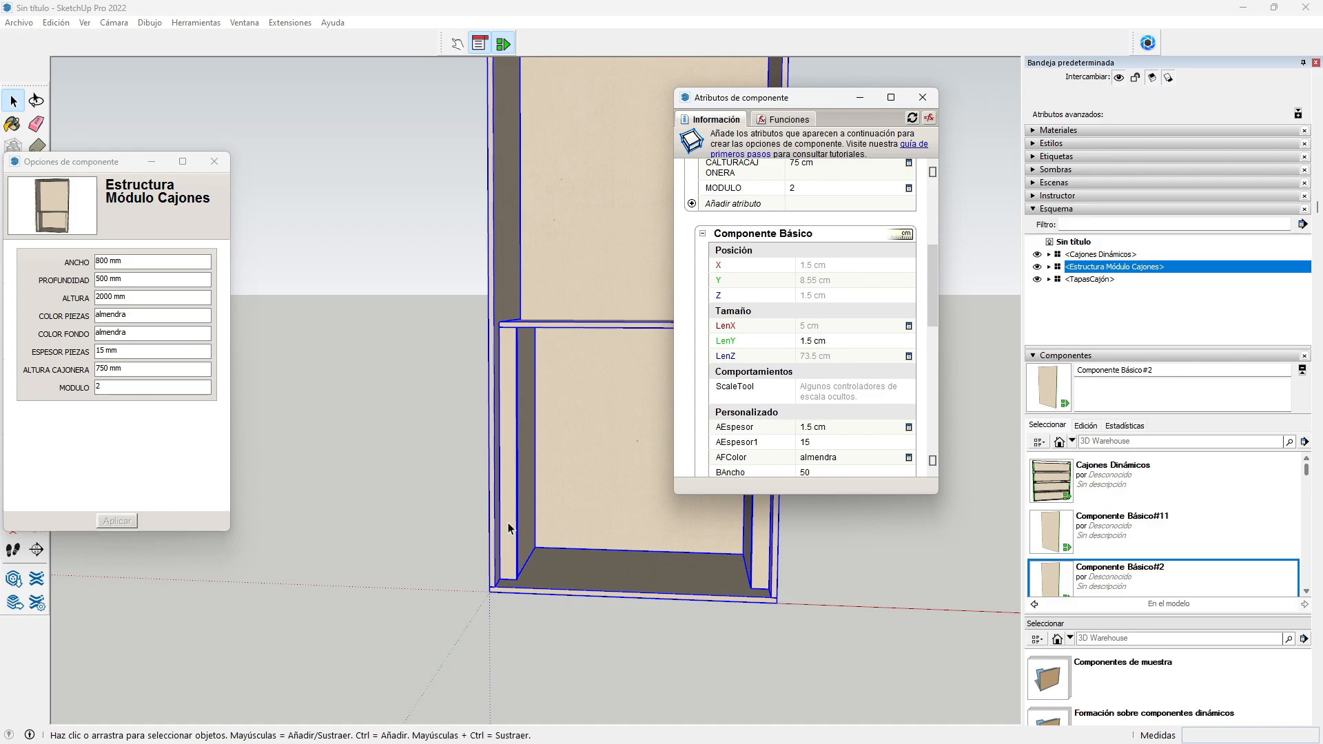
pyautogui.click(823, 267)
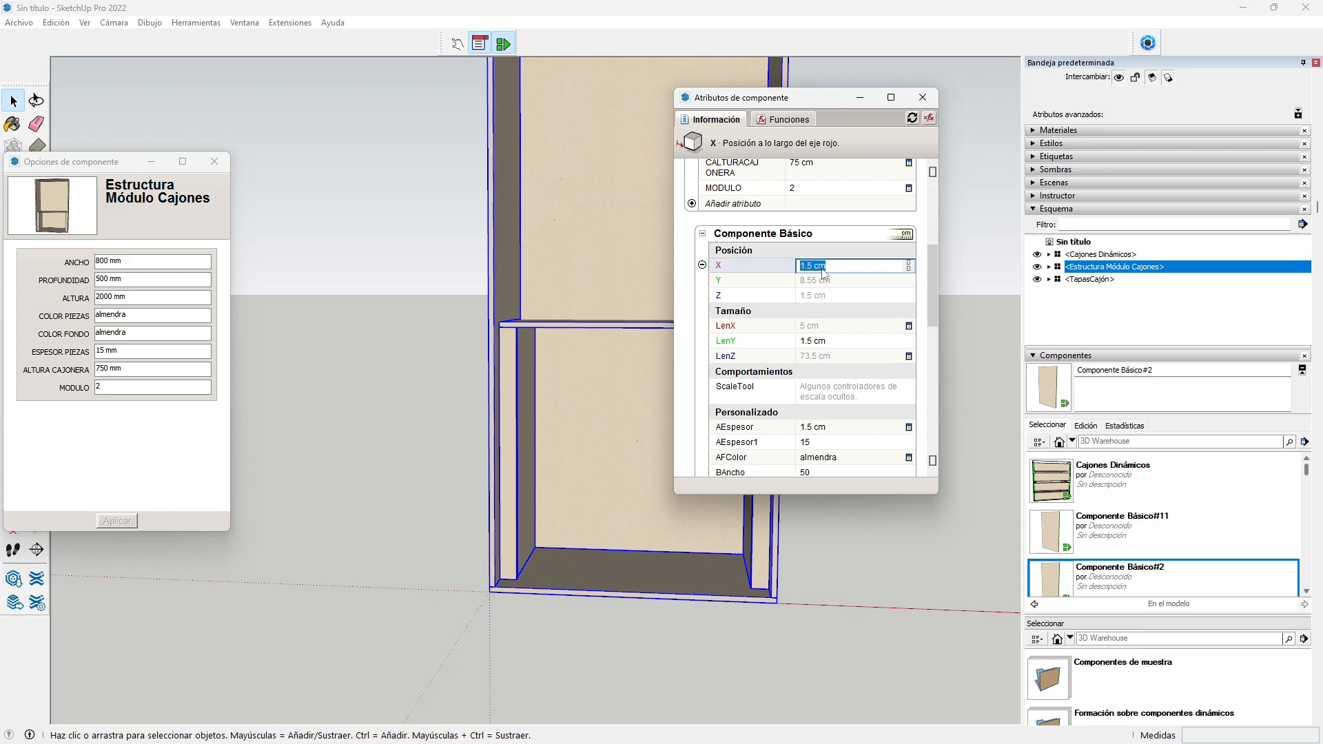
pyautogui.write('=')
pyautogui.scroll(3, 860, 334)
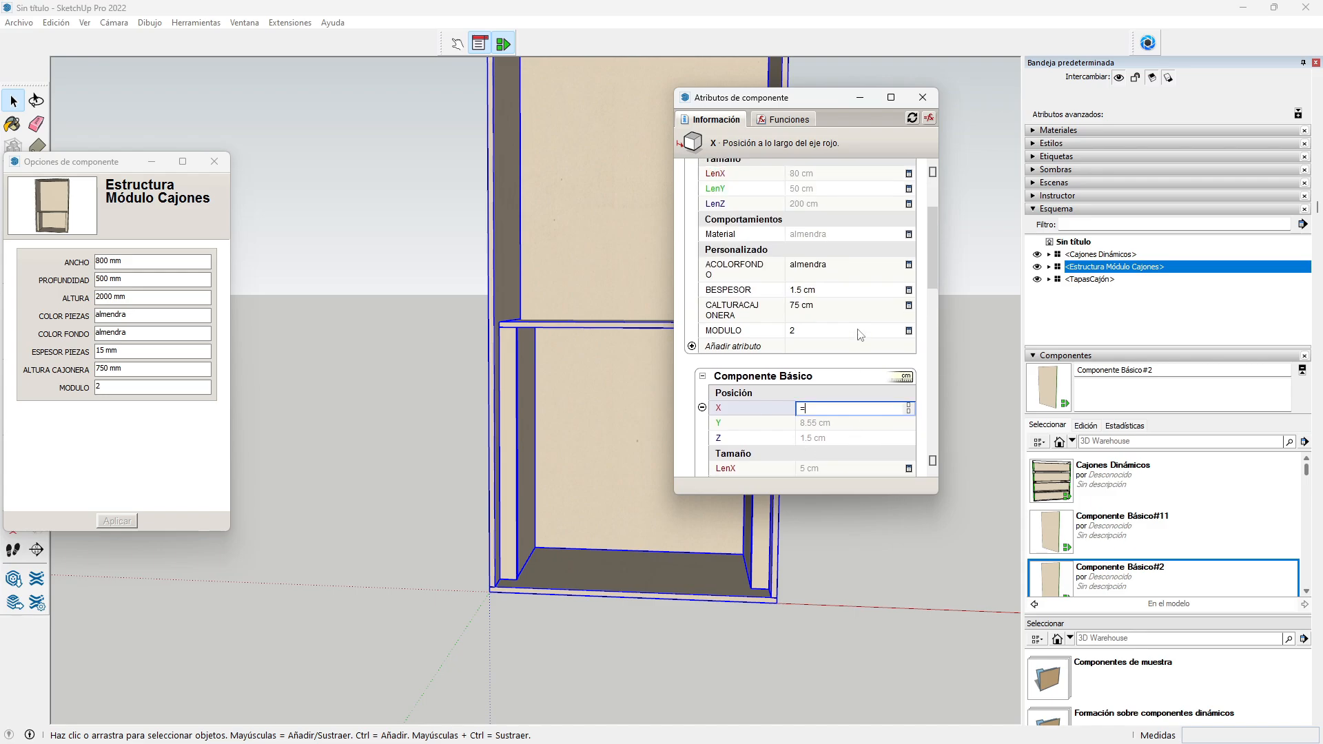
pyautogui.click(815, 295)
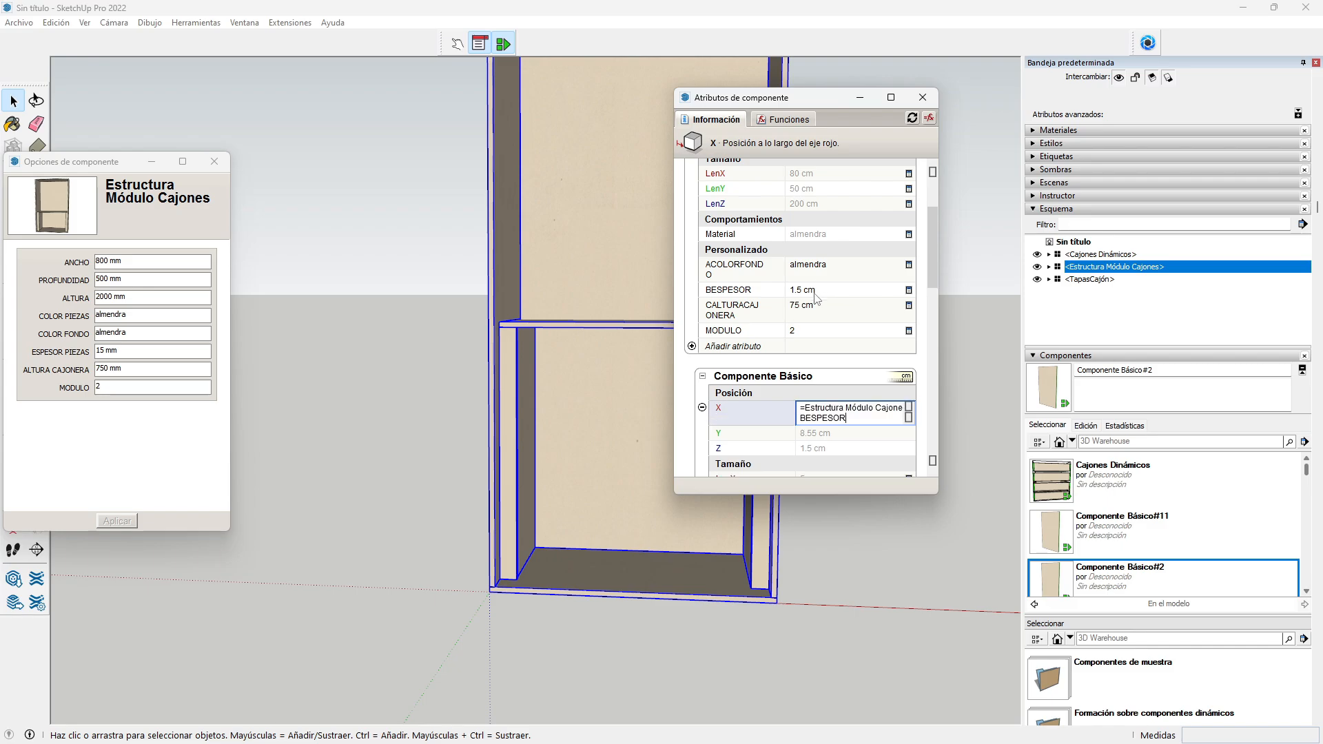
pyautogui.press('Return')
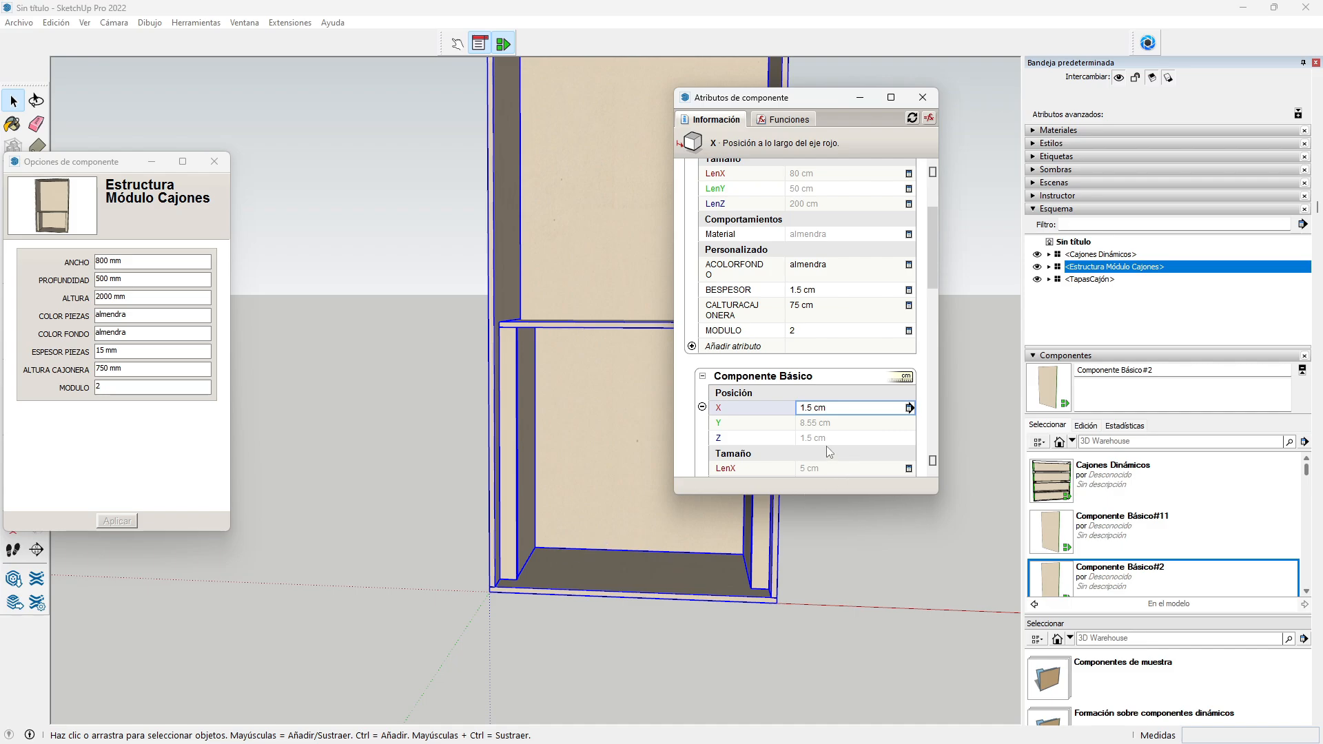
pyautogui.click(823, 424)
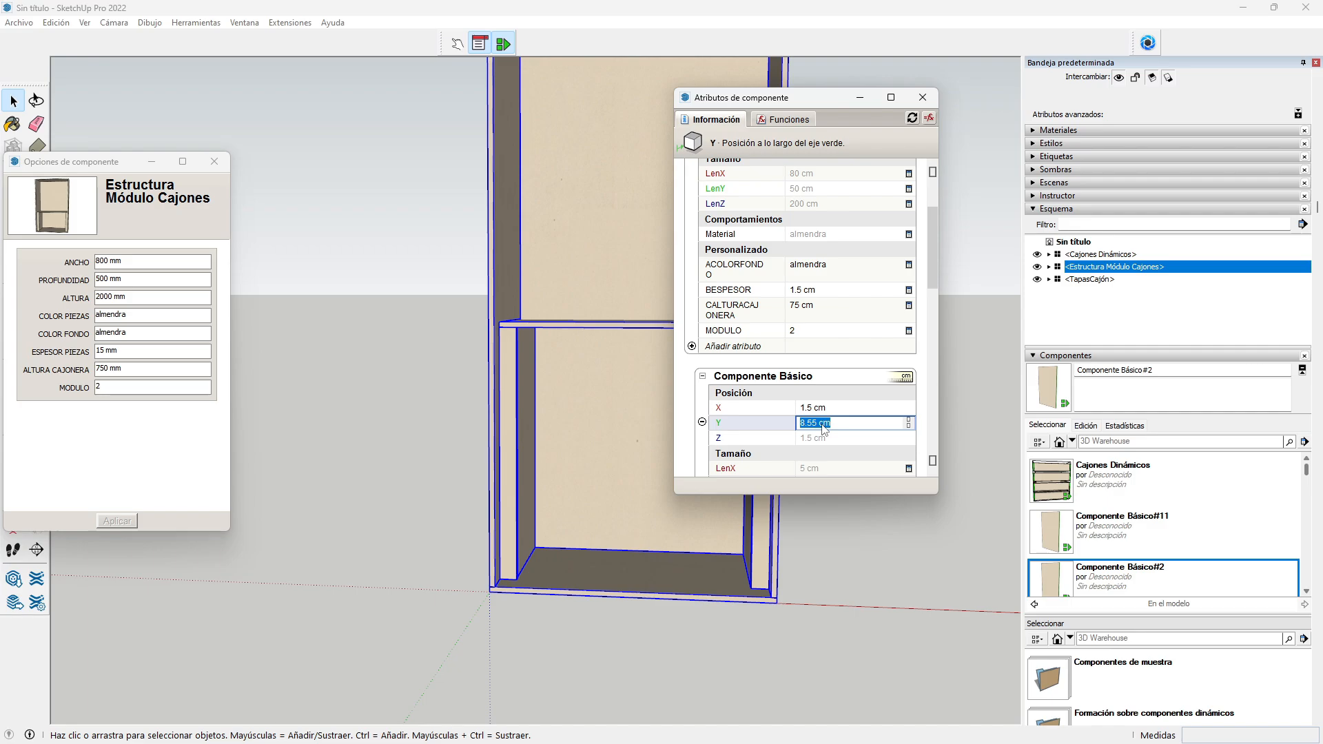
pyautogui.write('0')
pyautogui.write('8.5')
pyautogui.press('Return')
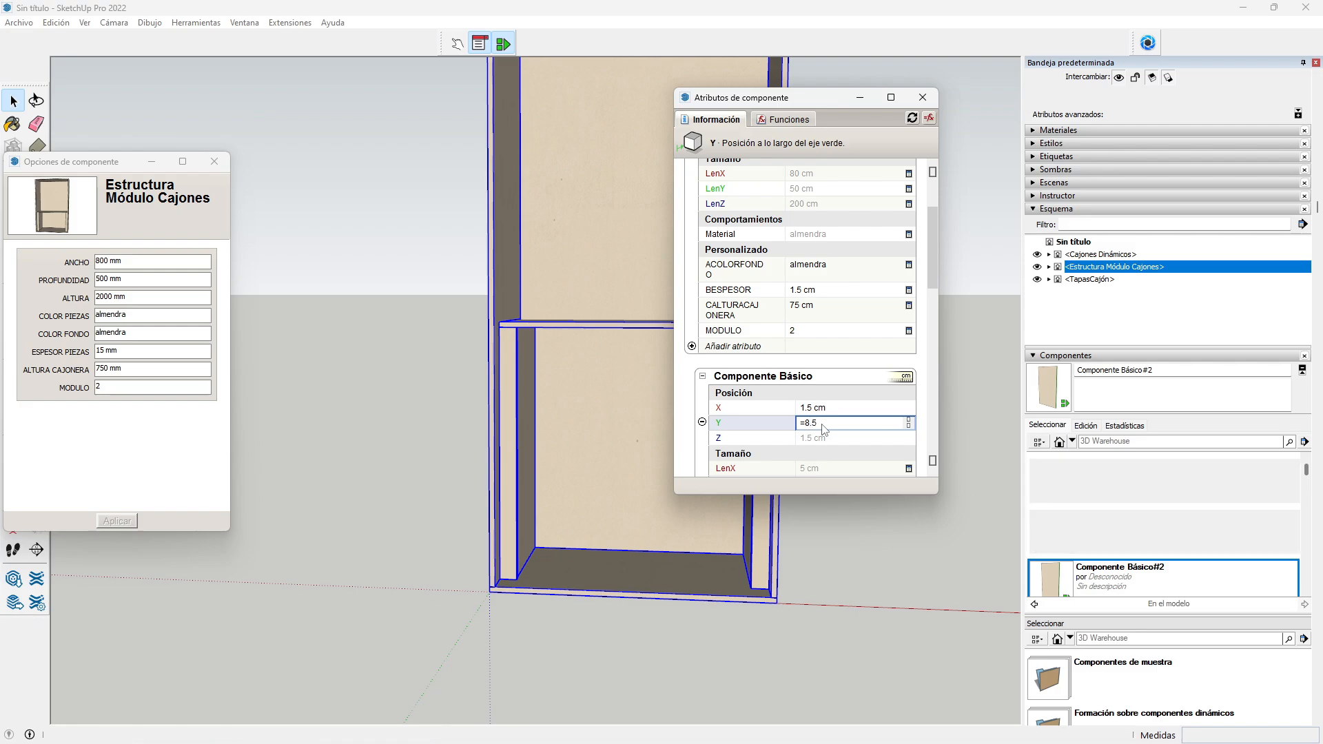
pyautogui.scroll(-1, 838, 416)
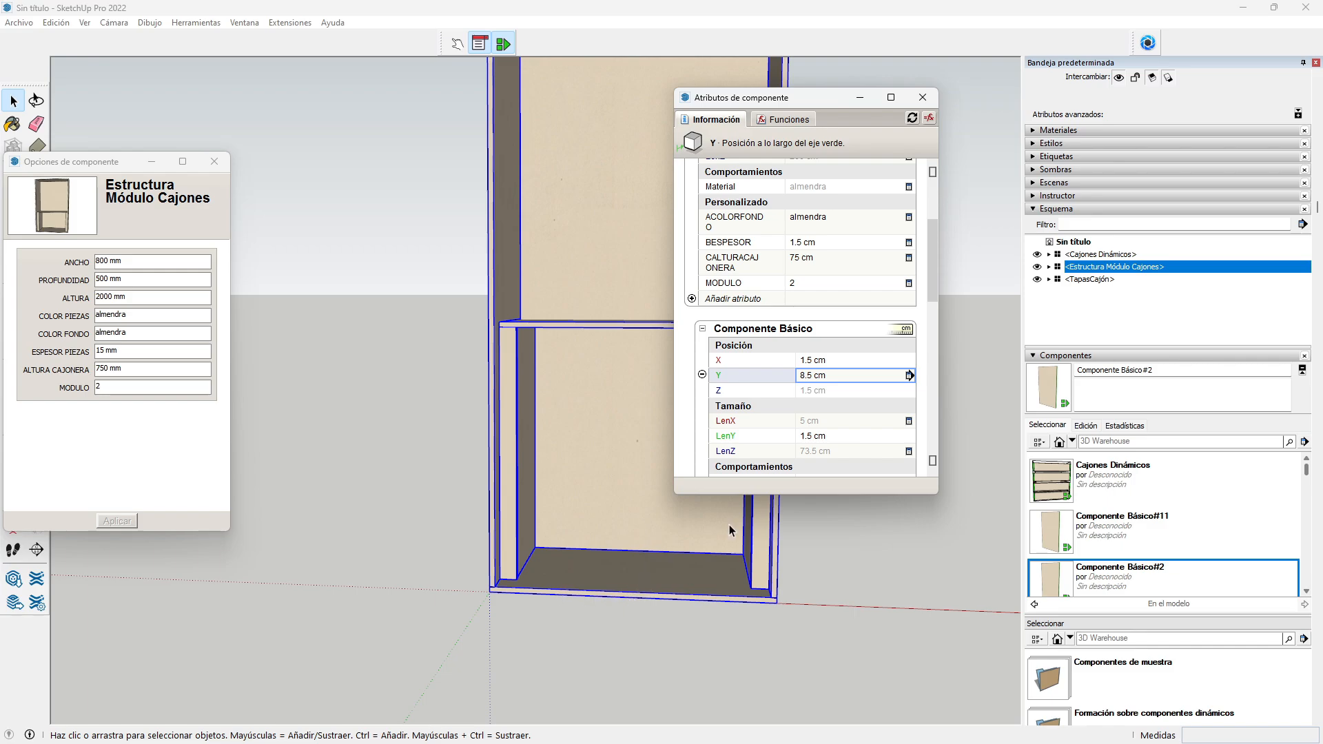
# Step: Link the panel's Z position to the parent's BESPESOR, giving 1.5 cm
pyautogui.click(822, 392)
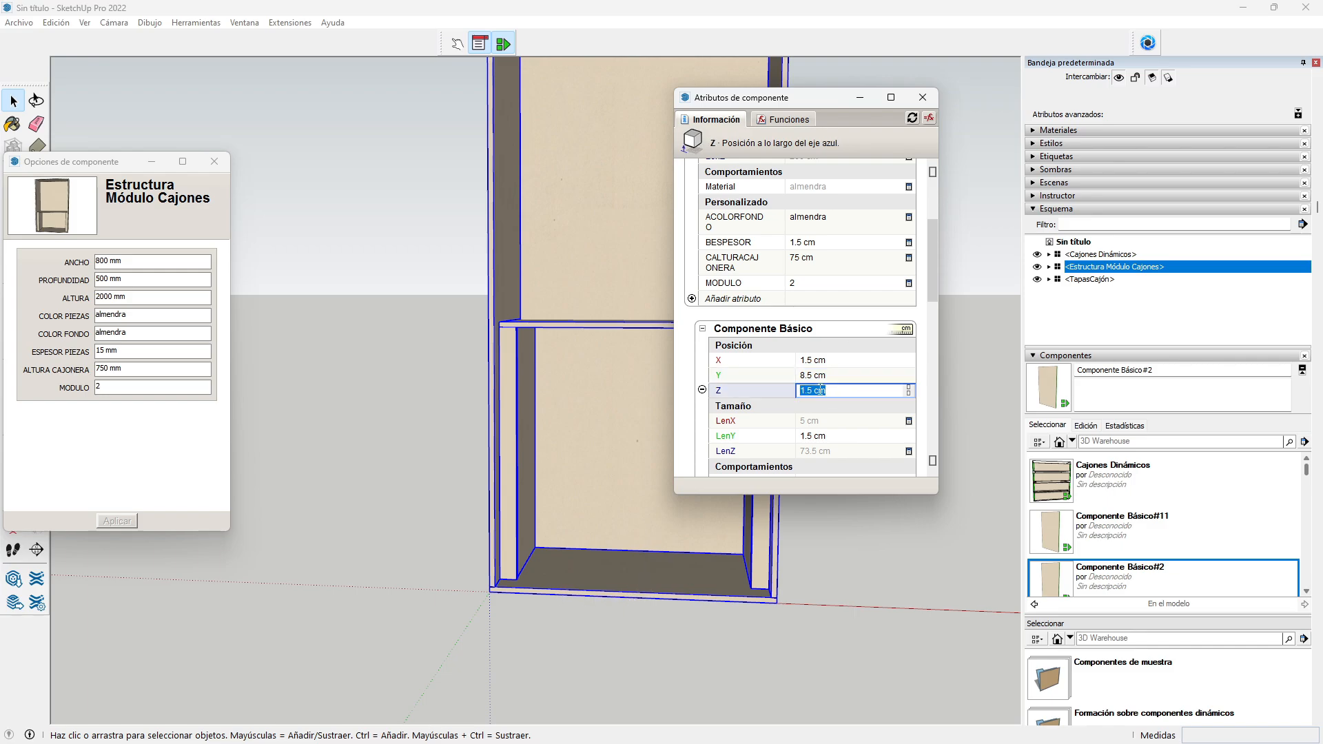
pyautogui.write('=')
pyautogui.click(809, 244)
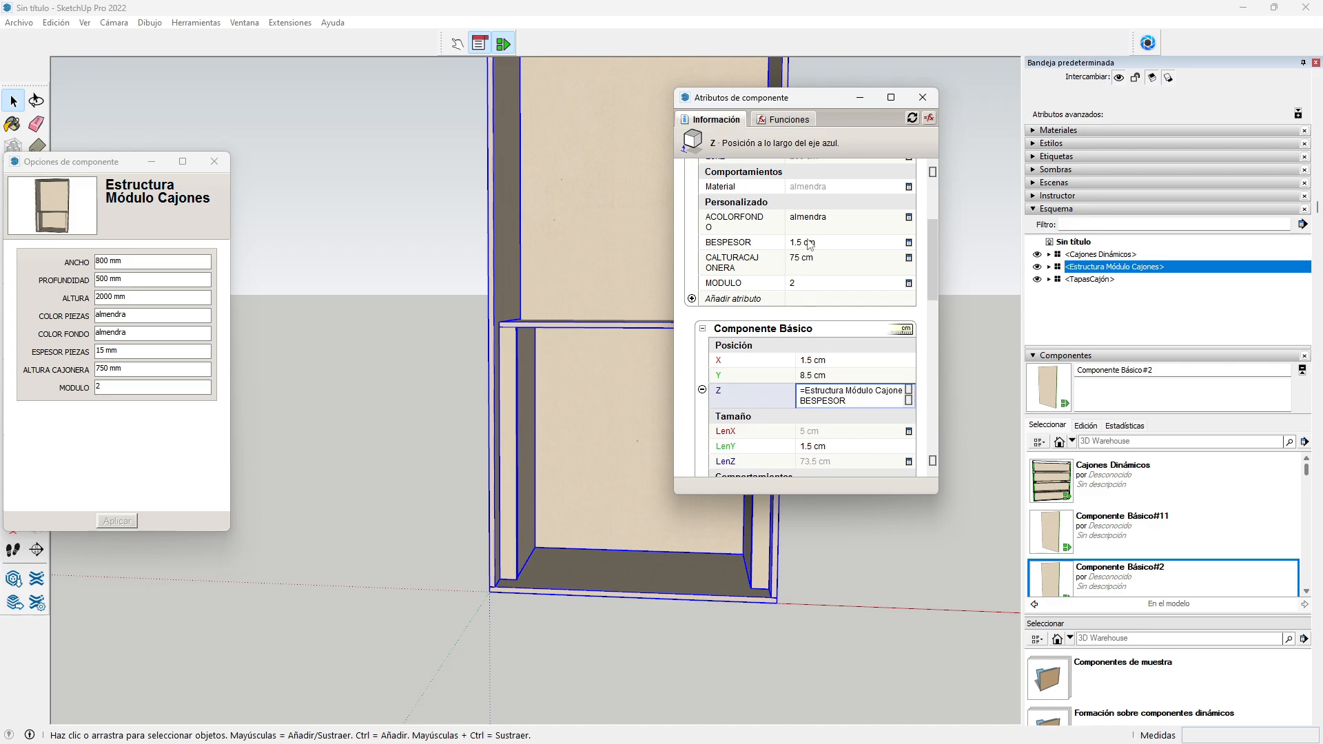
pyautogui.press('Return')
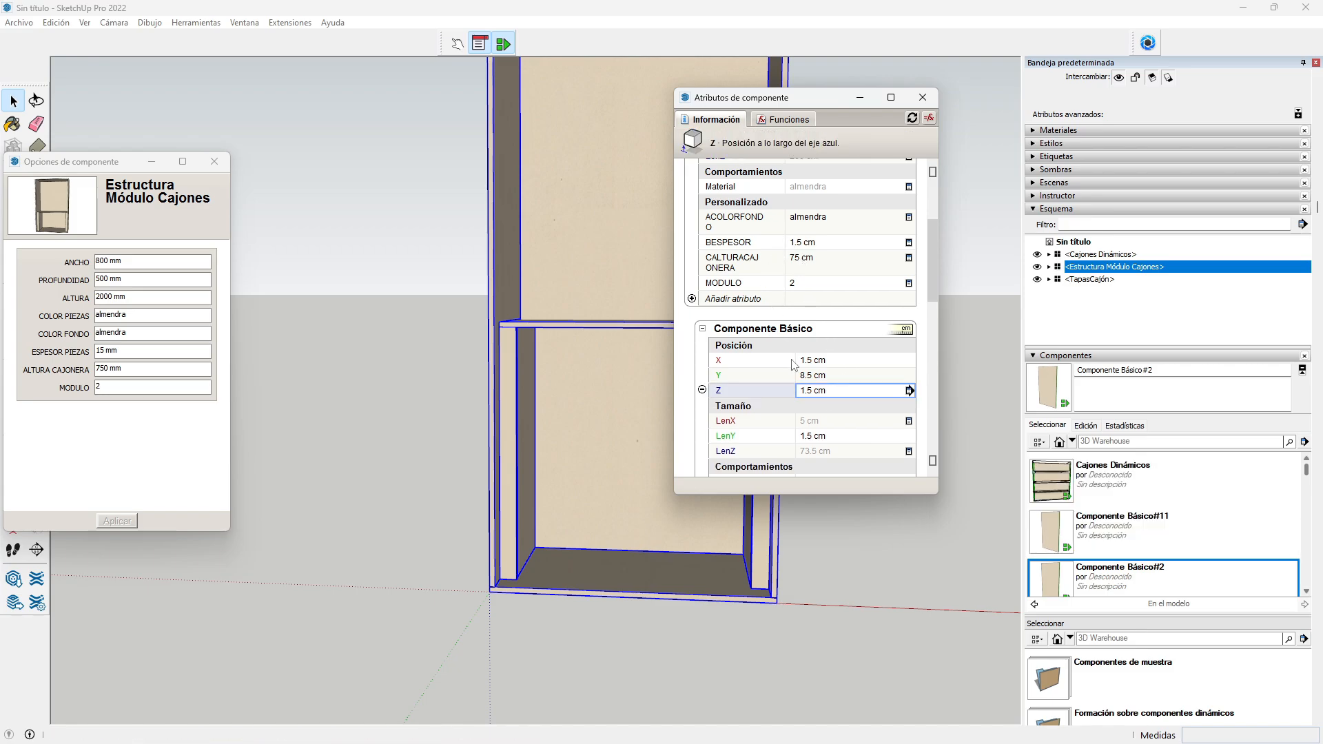
pyautogui.scroll(-1, 792, 365)
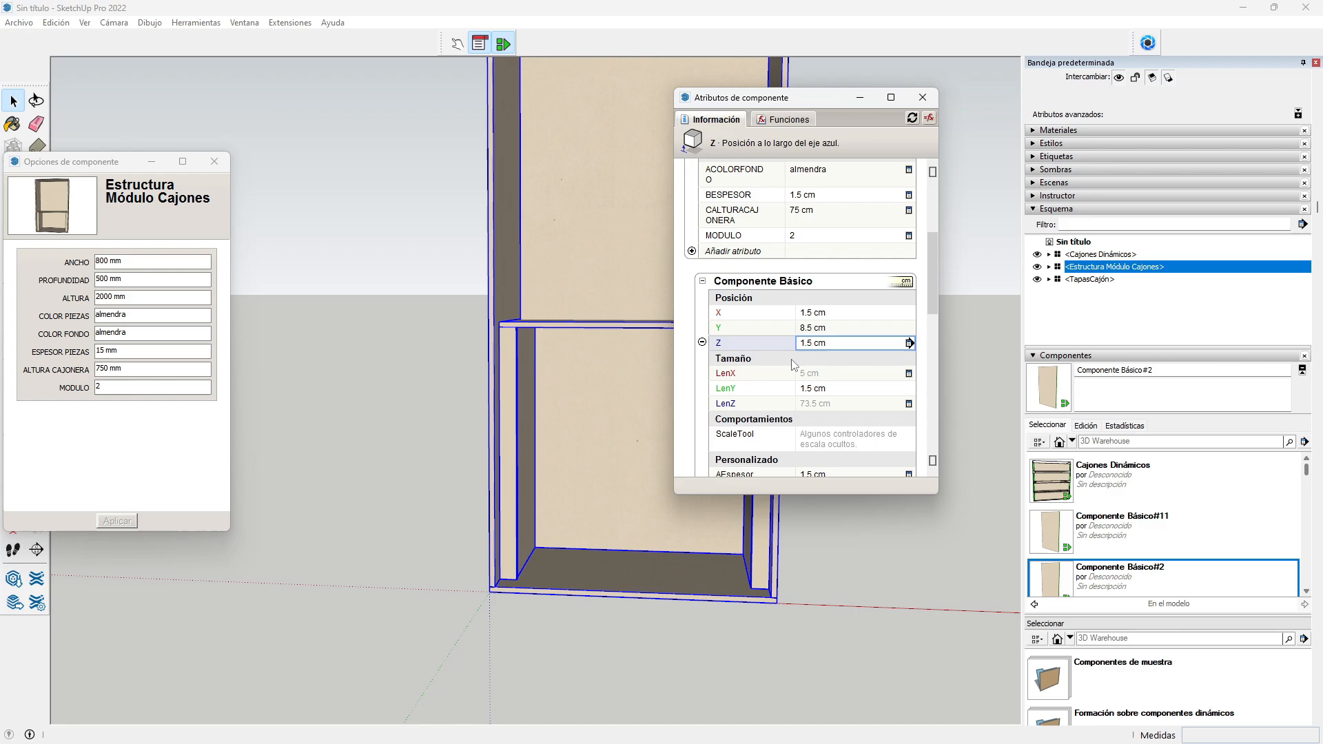
# Step: Set the panel's LenX to =5 for a 5 cm width
pyautogui.click(821, 381)
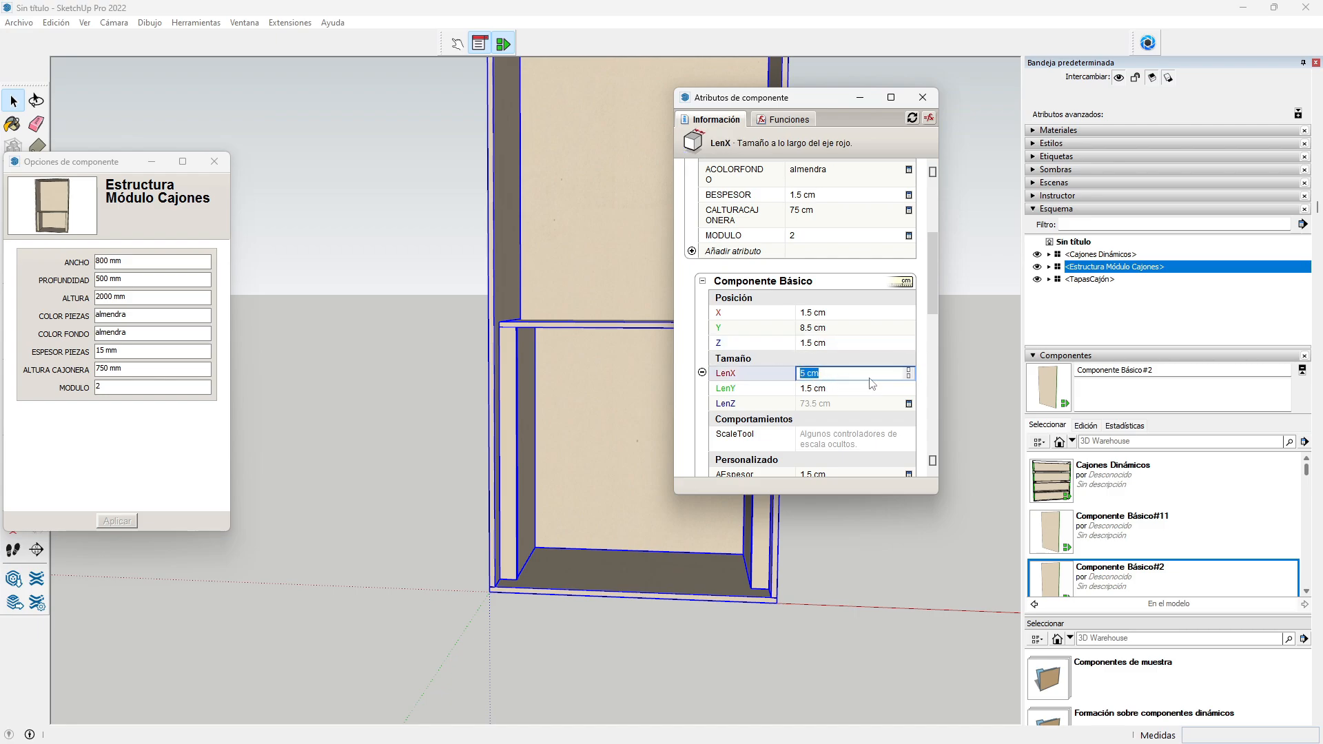
pyautogui.write('=5')
pyautogui.press('Return')
pyautogui.scroll(-2, 858, 392)
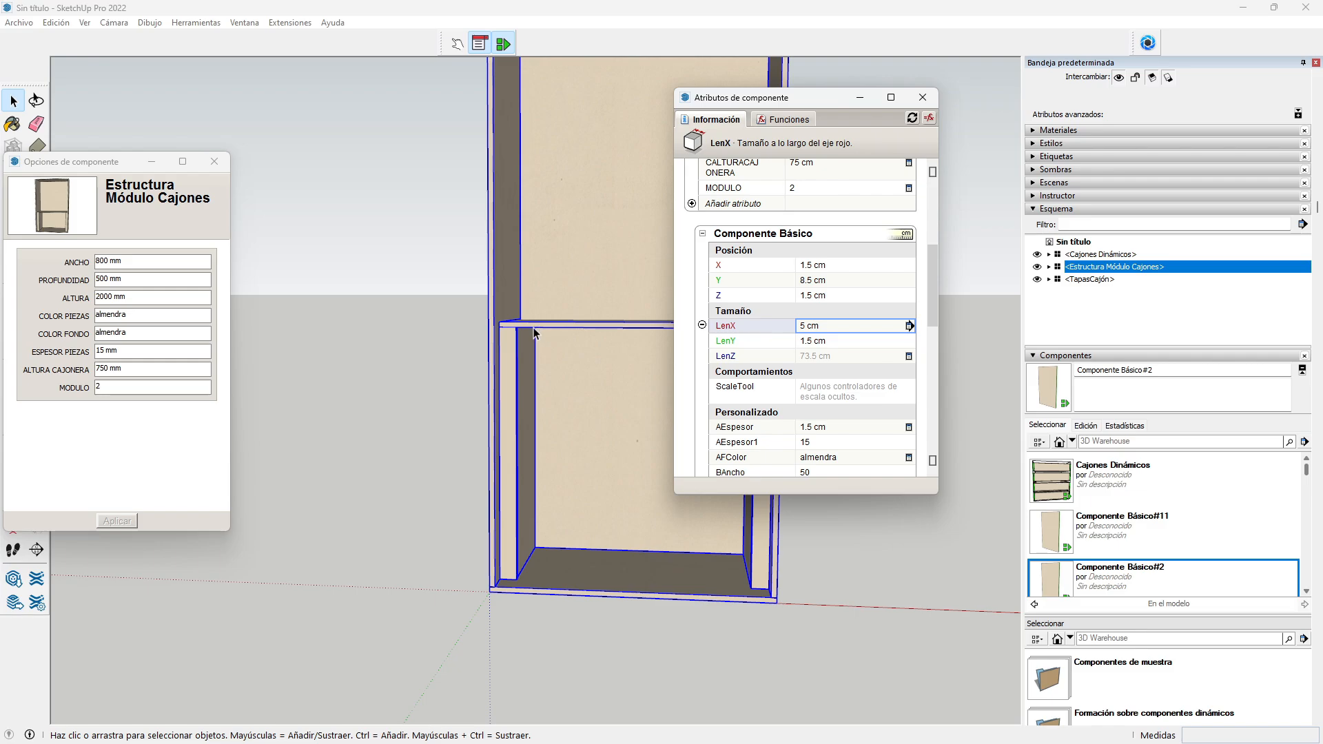
pyautogui.scroll(1, 542, 327)
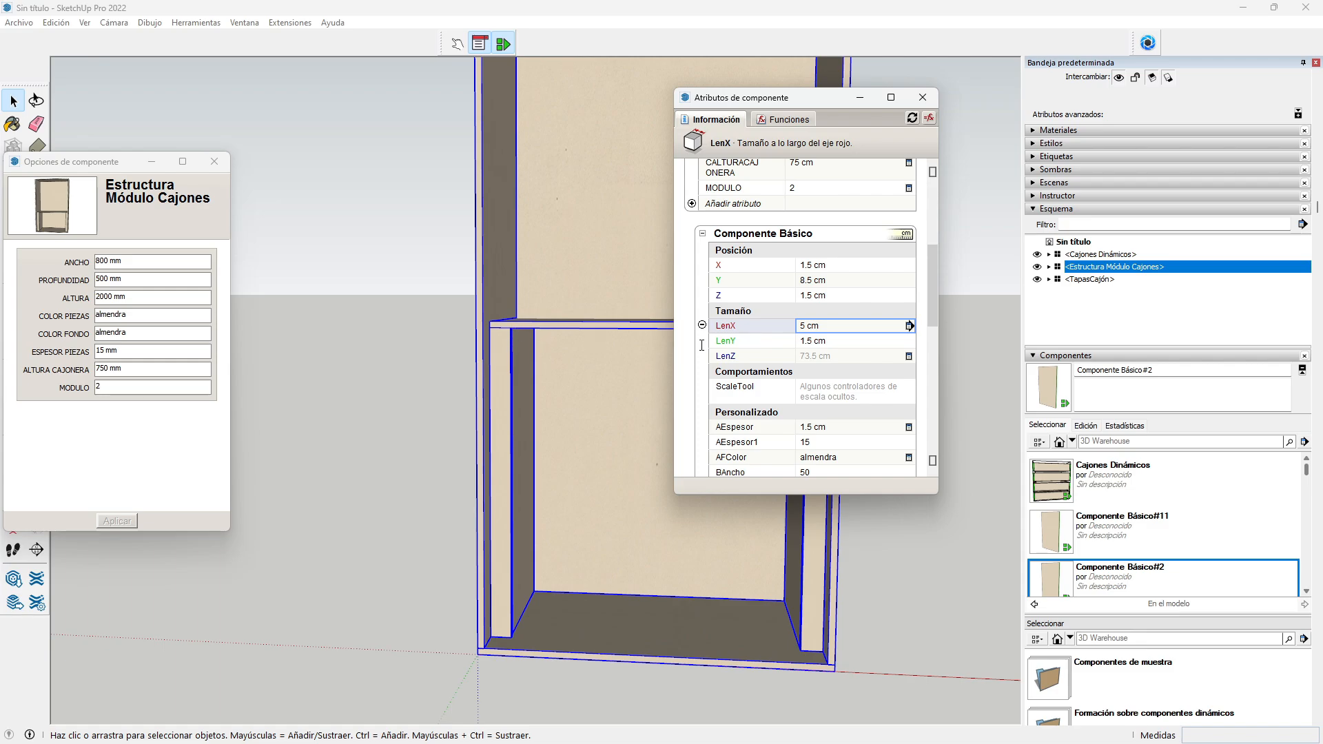
# Step: Set LenZ to the parent's CALTURACAJONERA minus BESPESOR, giving 73.5 cm
pyautogui.click(817, 357)
pyautogui.write('=')
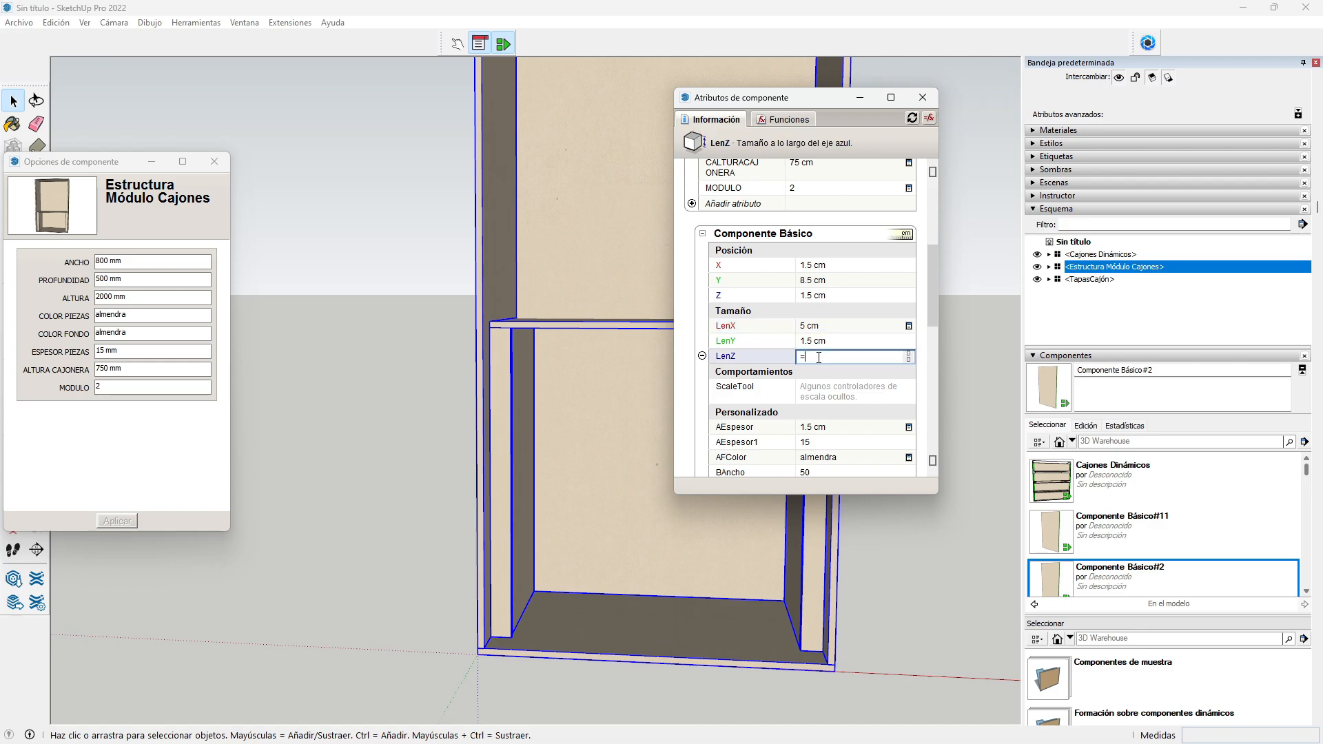
pyautogui.scroll(3, 853, 359)
pyautogui.click(809, 262)
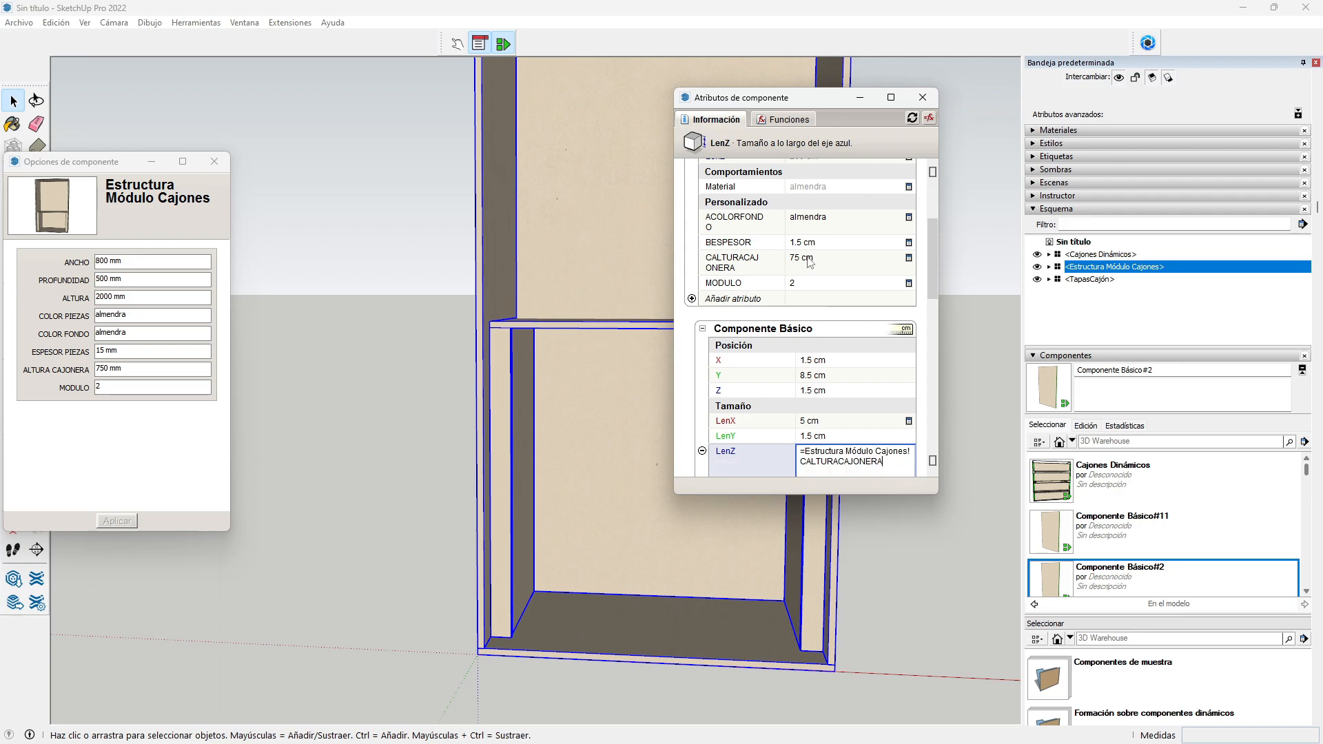
pyautogui.write('-')
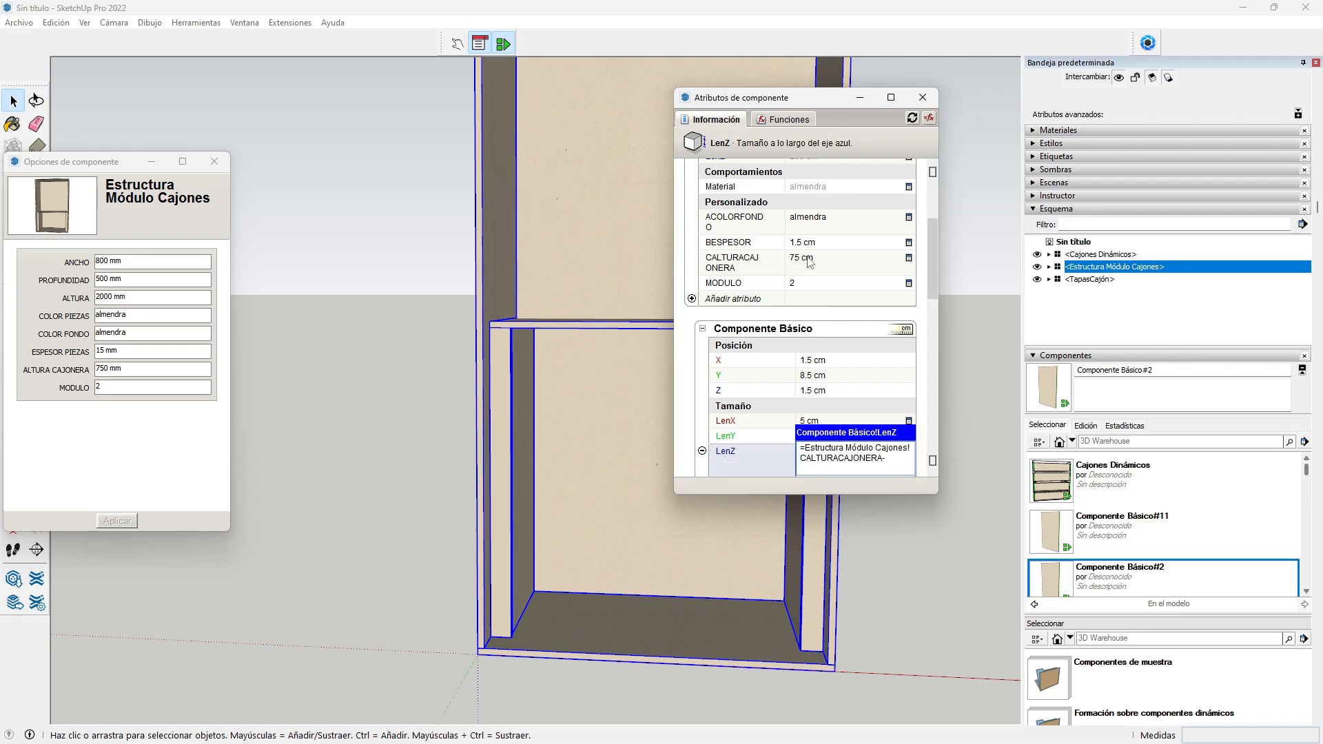
pyautogui.click(812, 246)
pyautogui.press('Return')
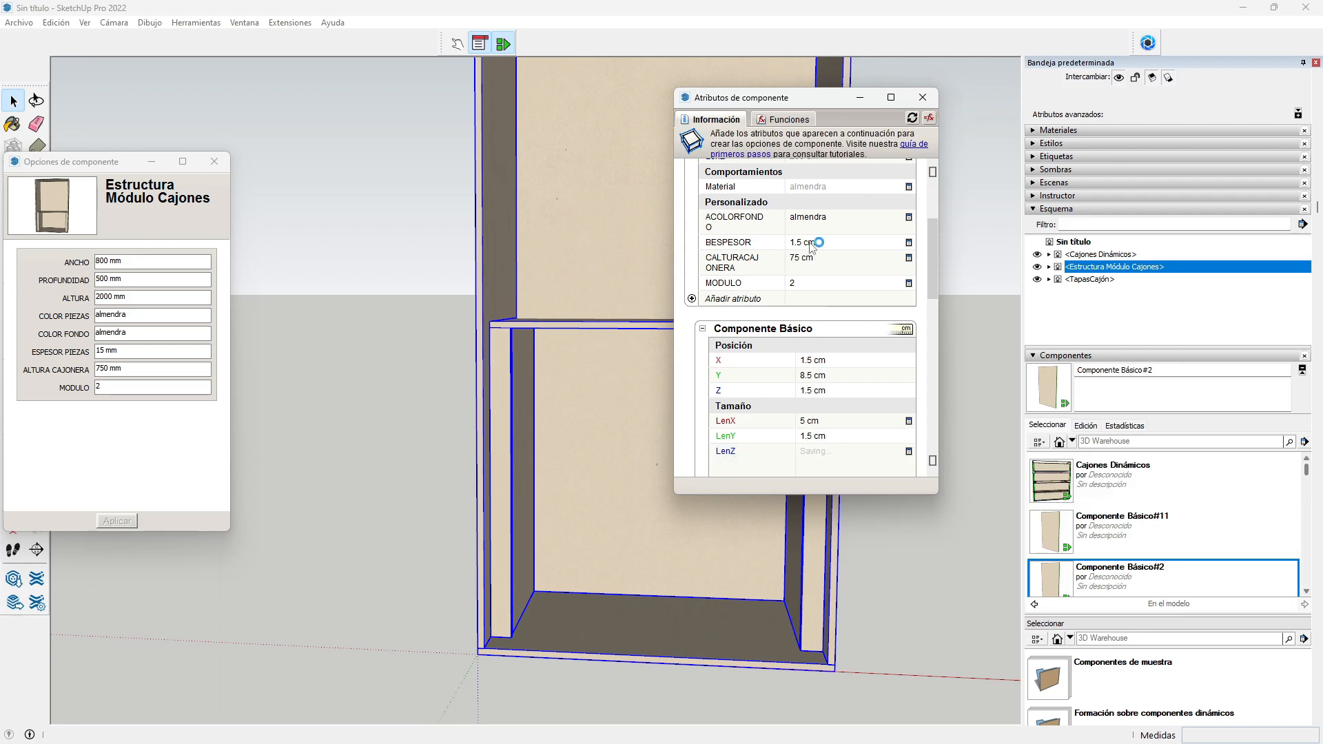
pyautogui.scroll(-3, 827, 348)
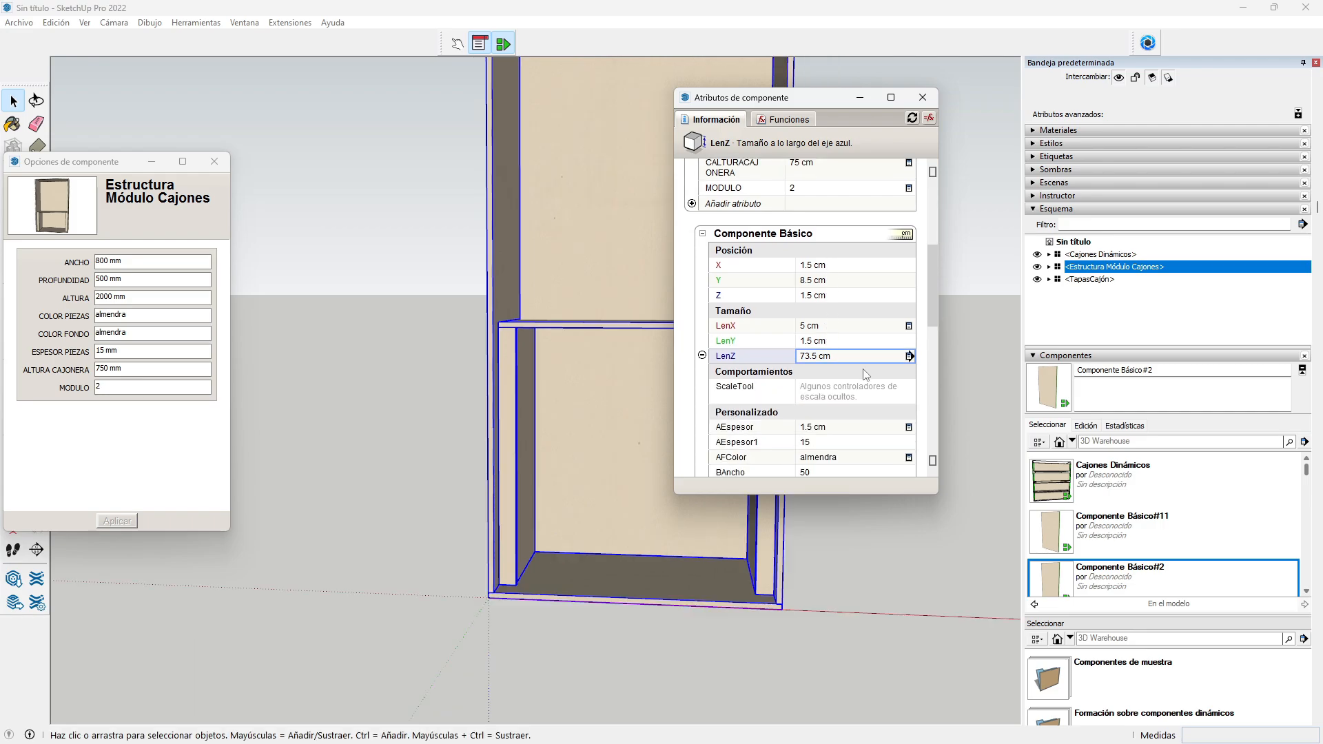
# Step: Replace the panel's AEspesor value with a formula referencing the parent's BESPESOR
pyautogui.click(818, 428)
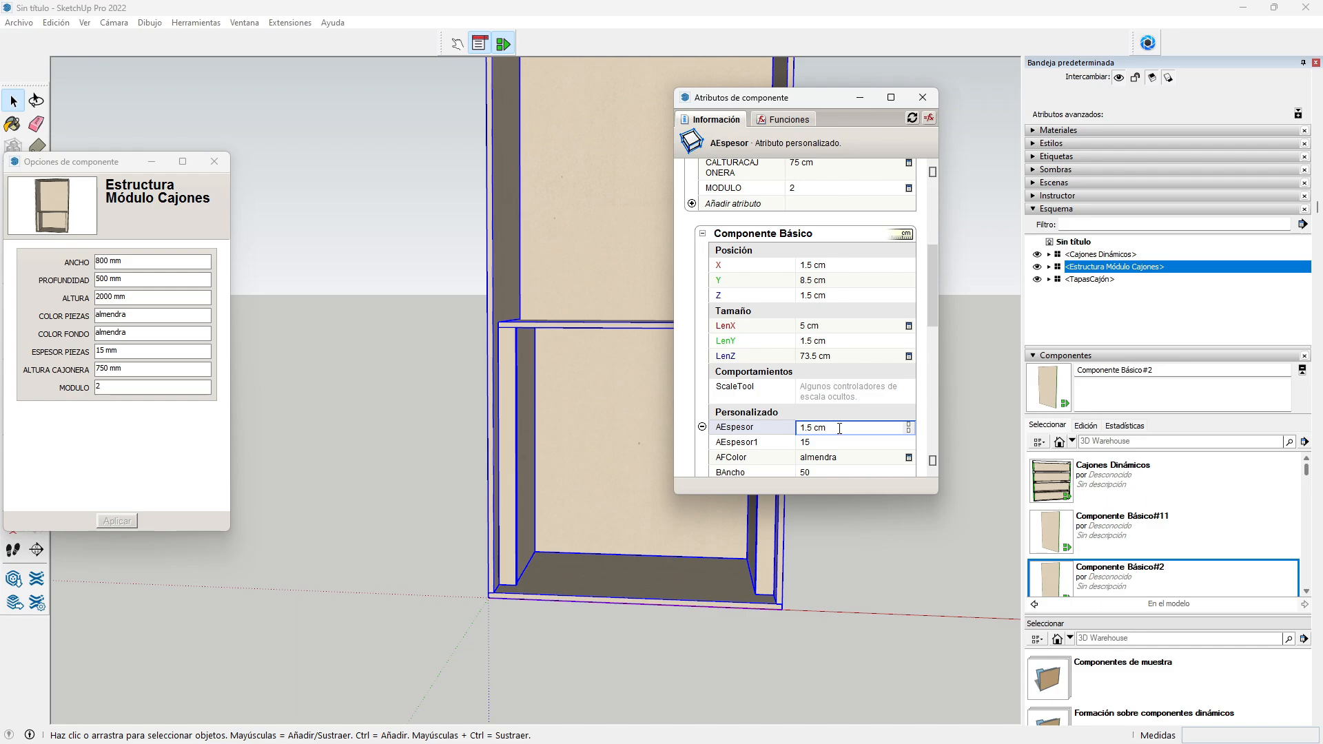
pyautogui.hotkey('ctrl', 'a')
pyautogui.write('=')
pyautogui.moveTo(933, 319); pyautogui.dragTo(930, 294)
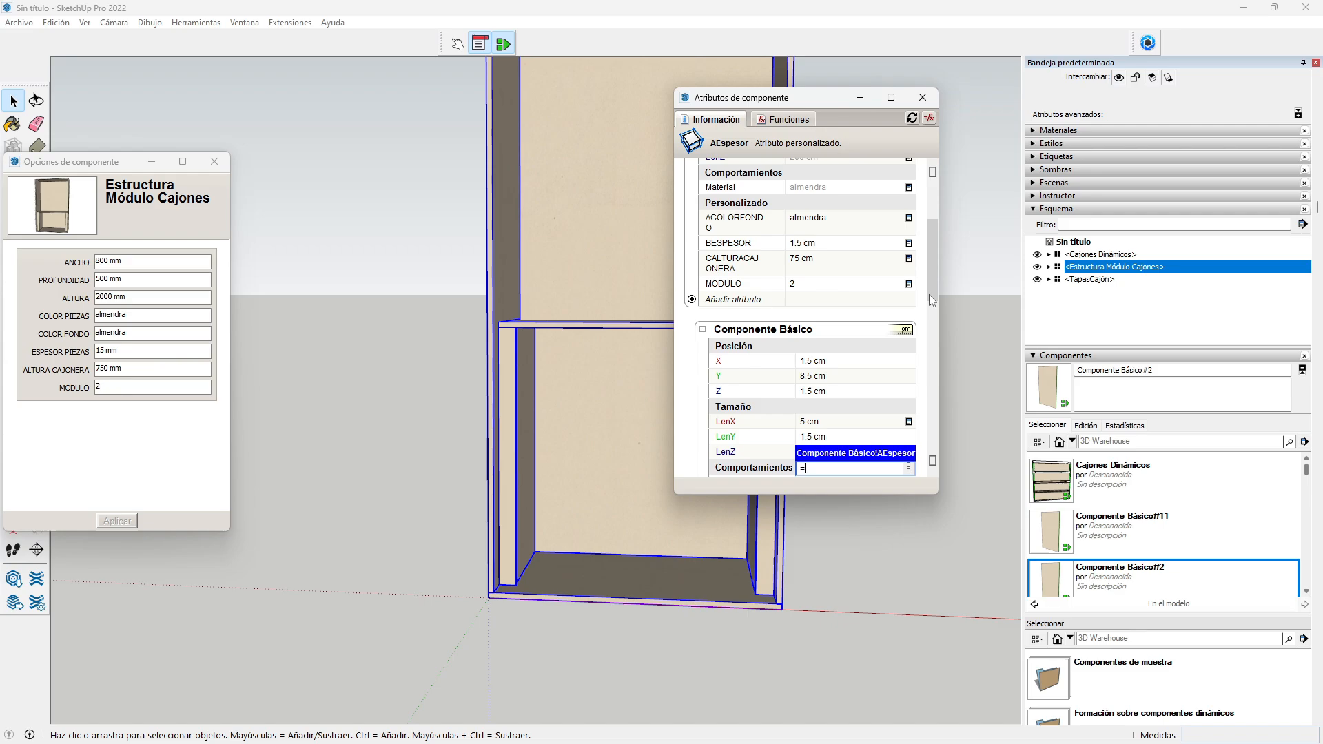
pyautogui.click(817, 244)
pyautogui.press('Return')
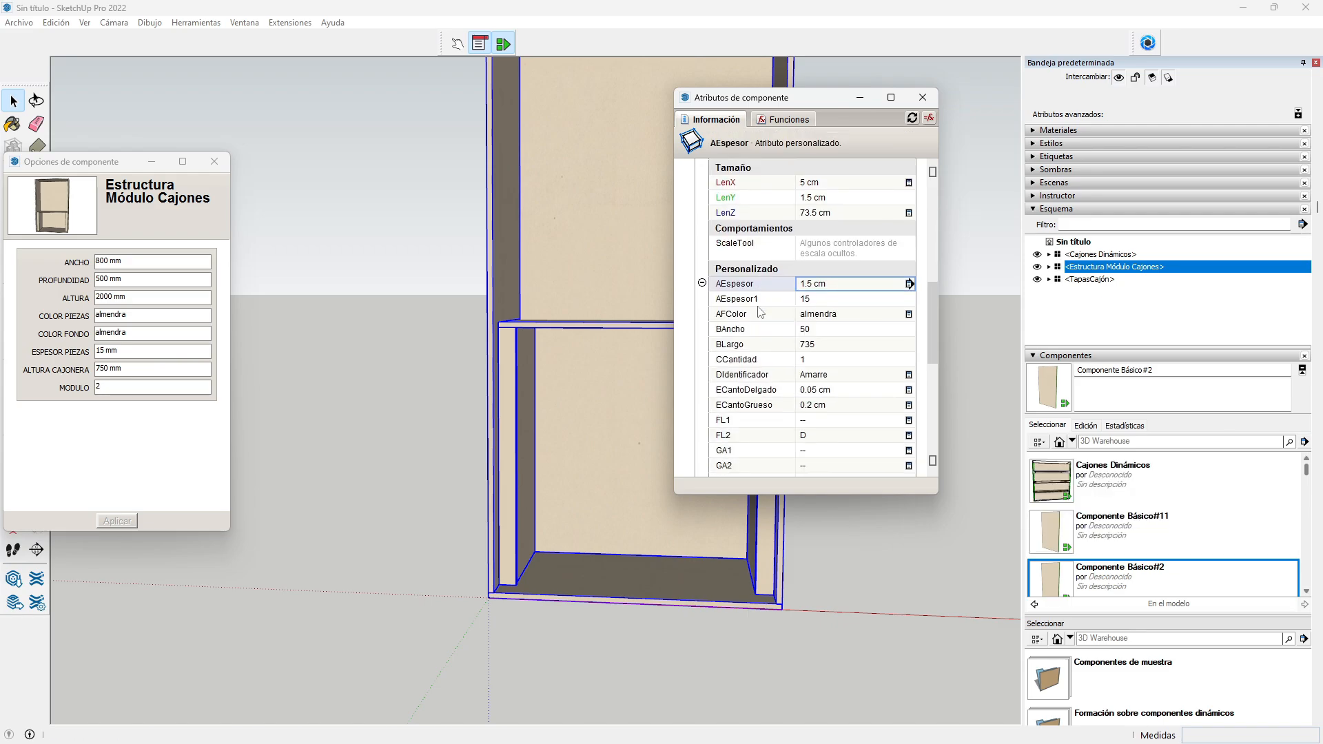
# Step: Give AFColor a formula with the pasted parent component reference
pyautogui.click(826, 316)
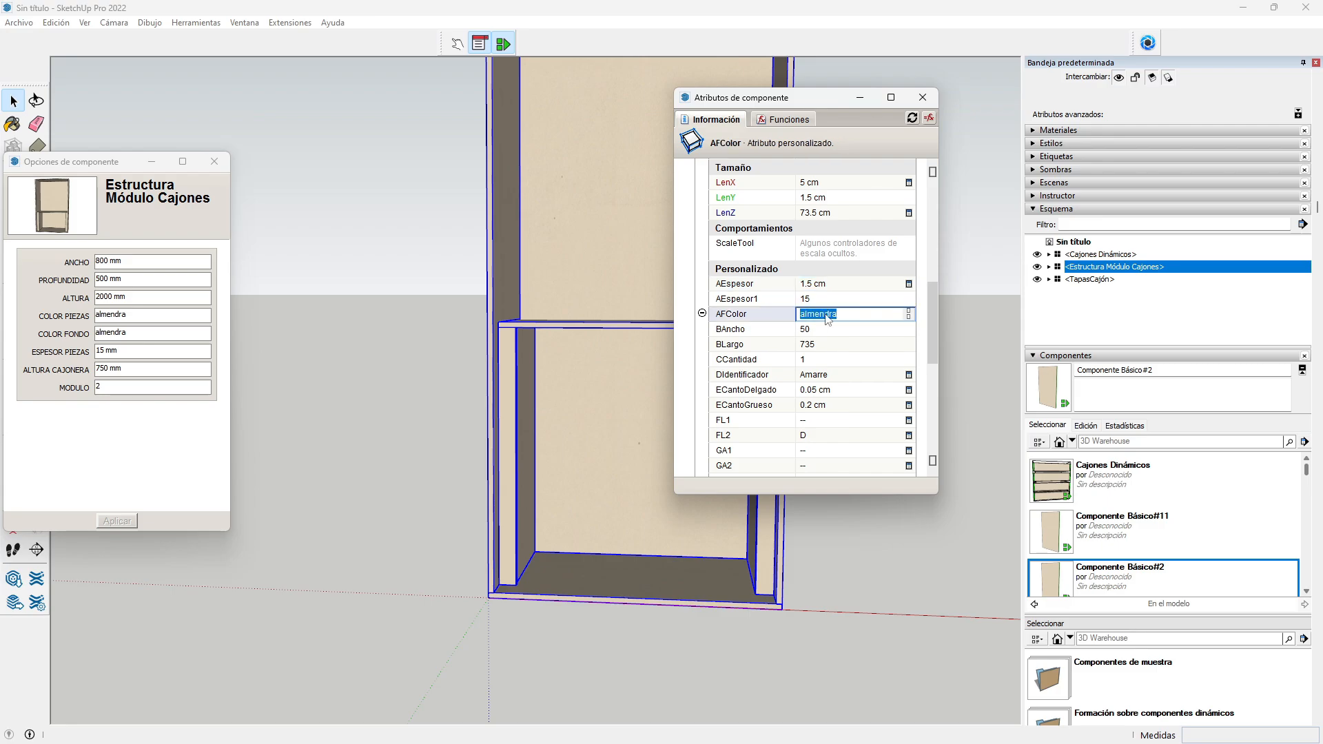
pyautogui.write('=')
pyautogui.moveTo(935, 336); pyautogui.dragTo(940, 234)
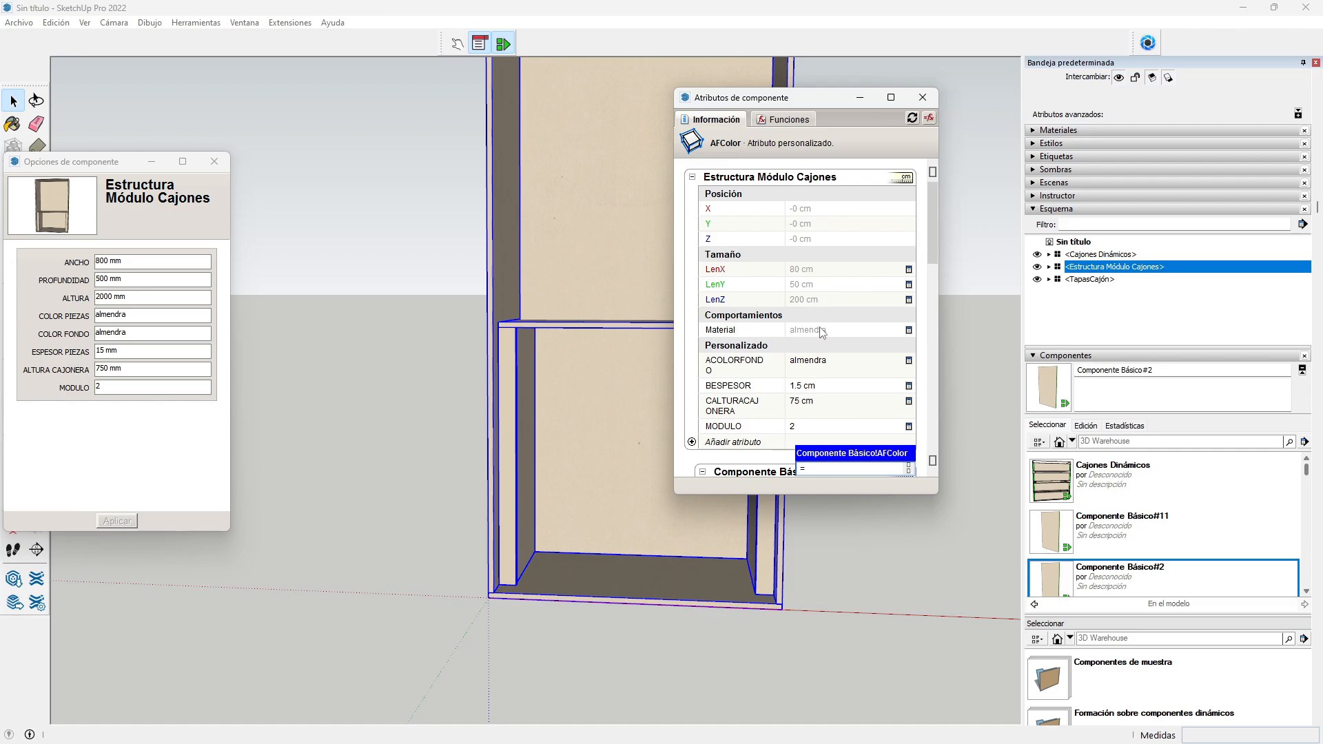
pyautogui.write('Estructura Módulo')
pyautogui.press('Return')
pyautogui.scroll(-5, 824, 337)
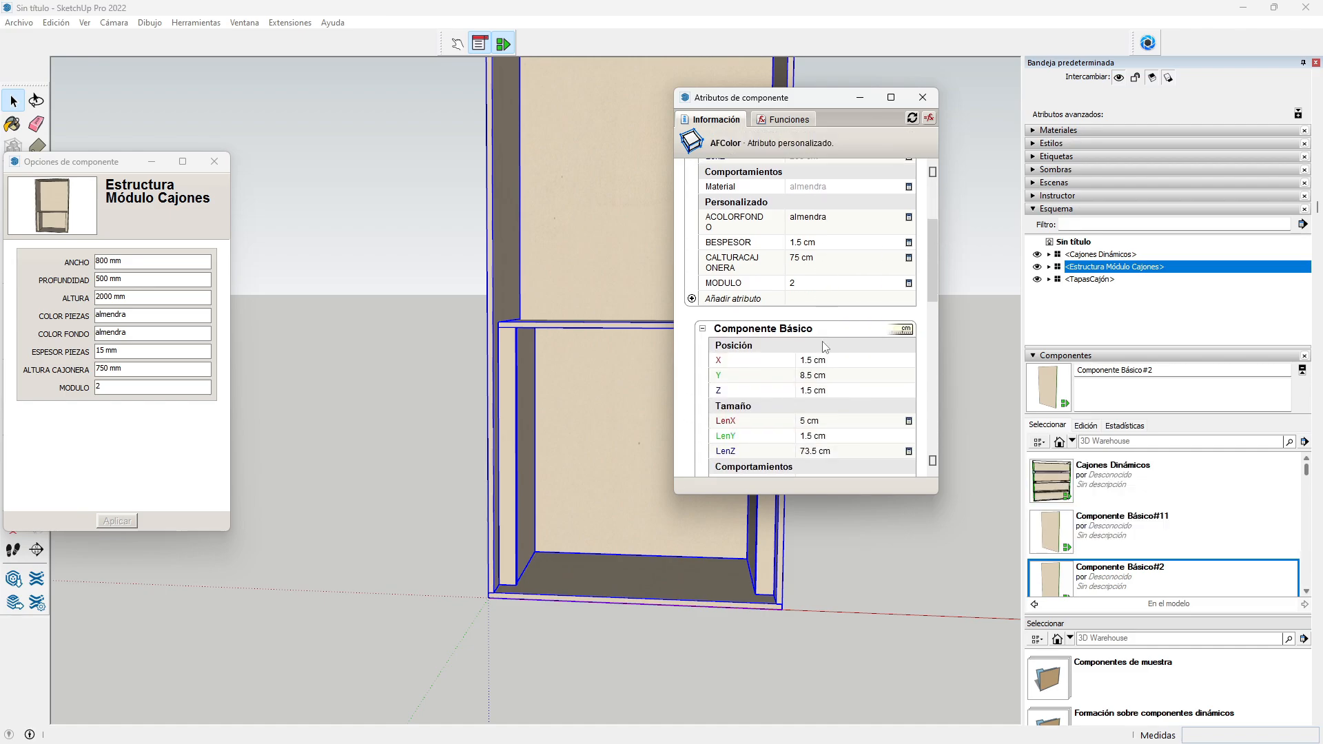
pyautogui.scroll(-5, 825, 347)
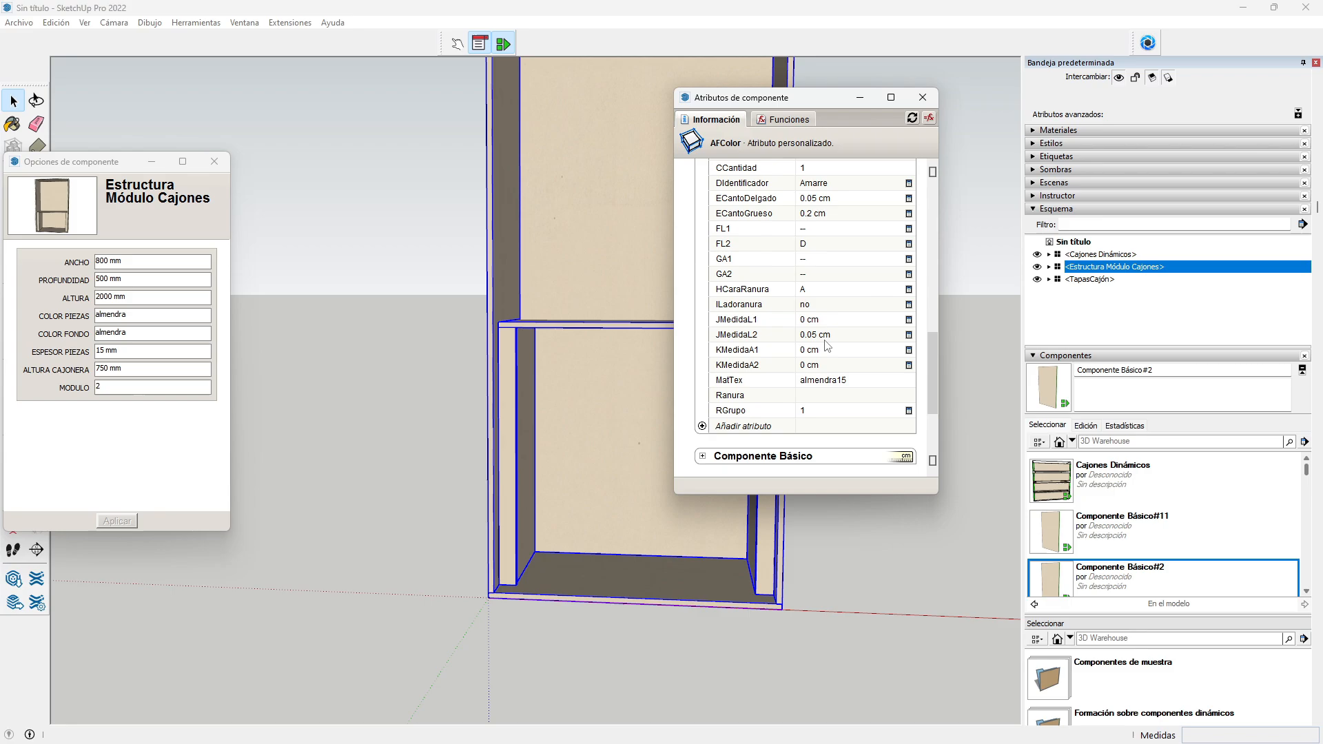
# Step: Set RGrupo to =Estructura Módulo Cajones!MODULO so it reads 2
pyautogui.click(819, 412)
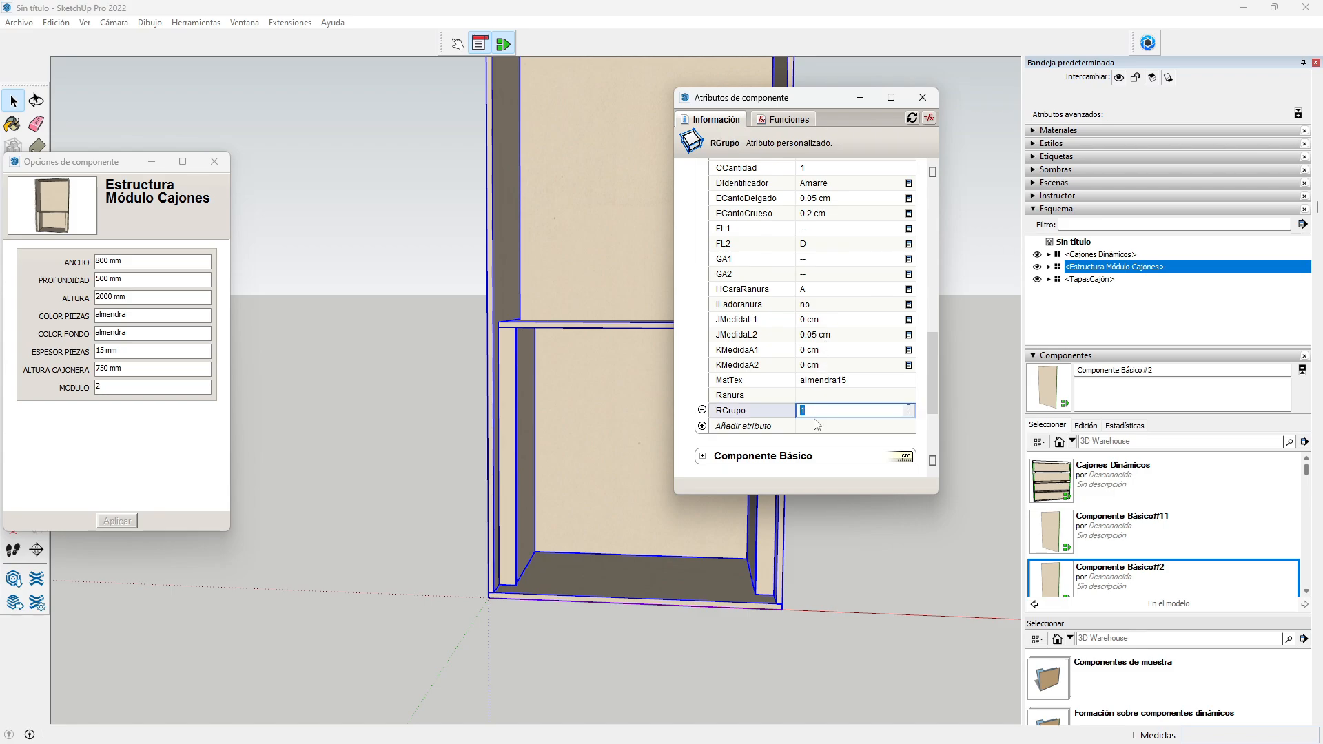
pyautogui.write('=')
pyautogui.moveTo(929, 381); pyautogui.dragTo(929, 272)
pyautogui.click(813, 278)
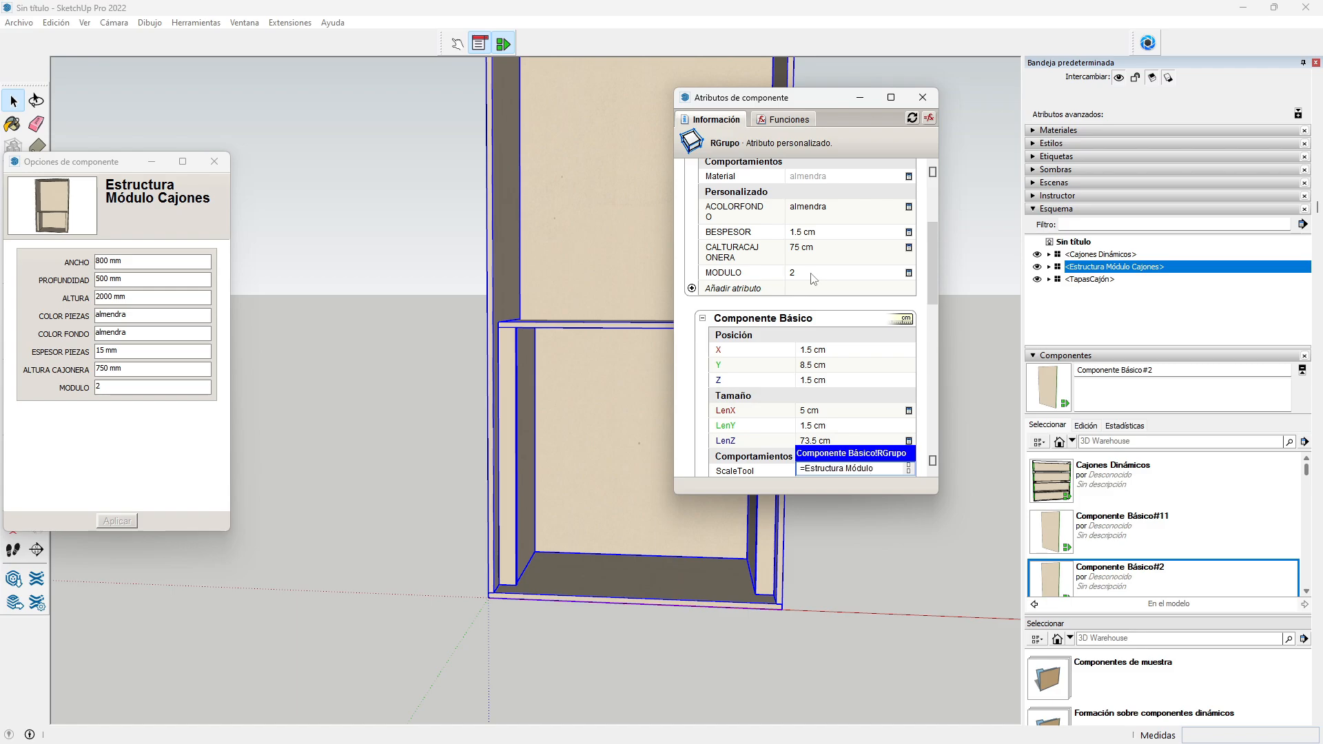
pyautogui.press('Return')
pyautogui.scroll(-5, 811, 296)
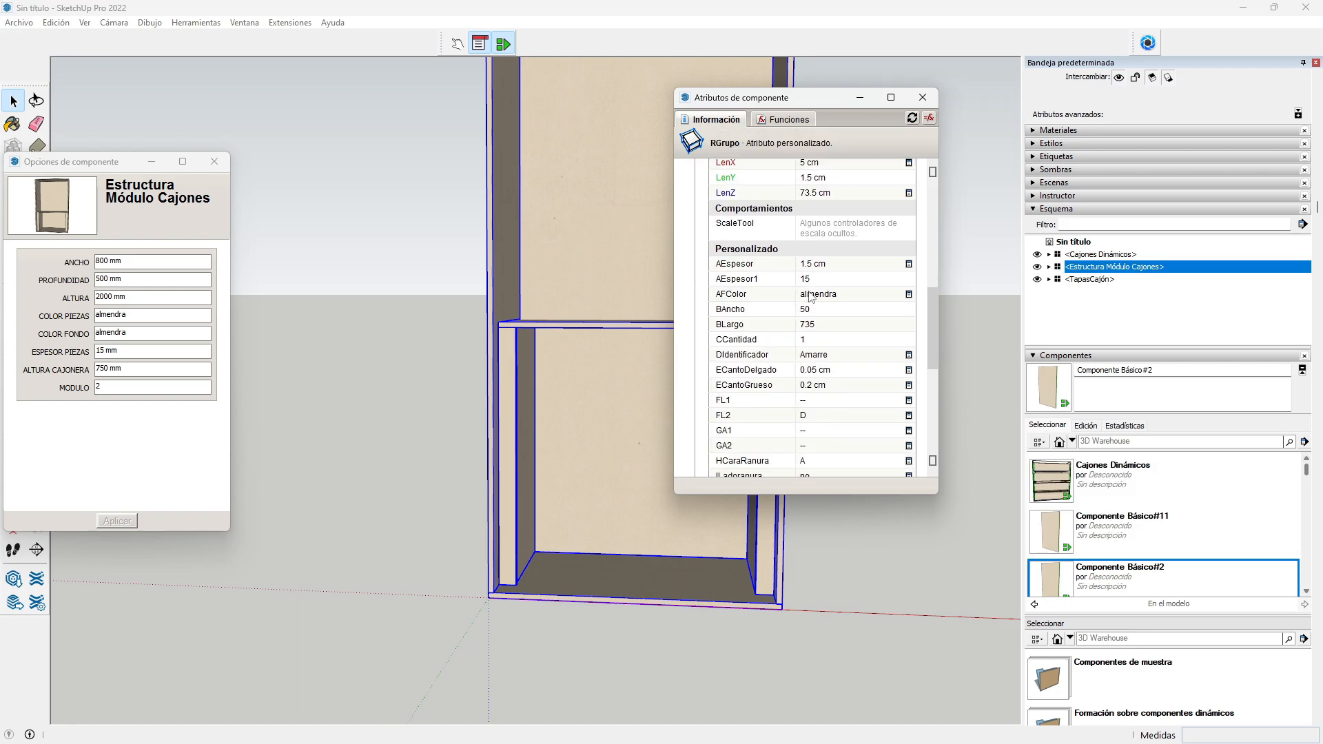
pyautogui.scroll(-6, 812, 297)
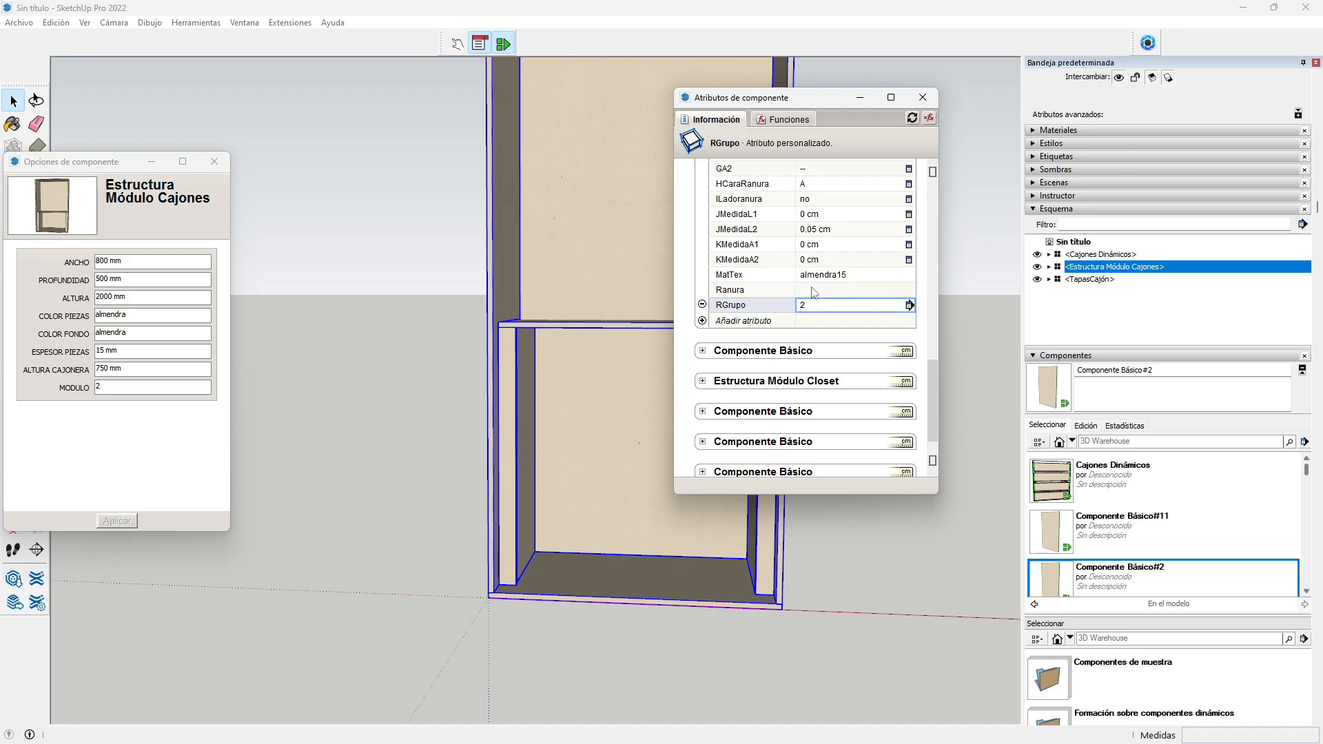
pyautogui.click(703, 353)
# Step: Set the Techo panel's X position to the structure's BESPESOR
pyautogui.scroll(-3, 824, 398)
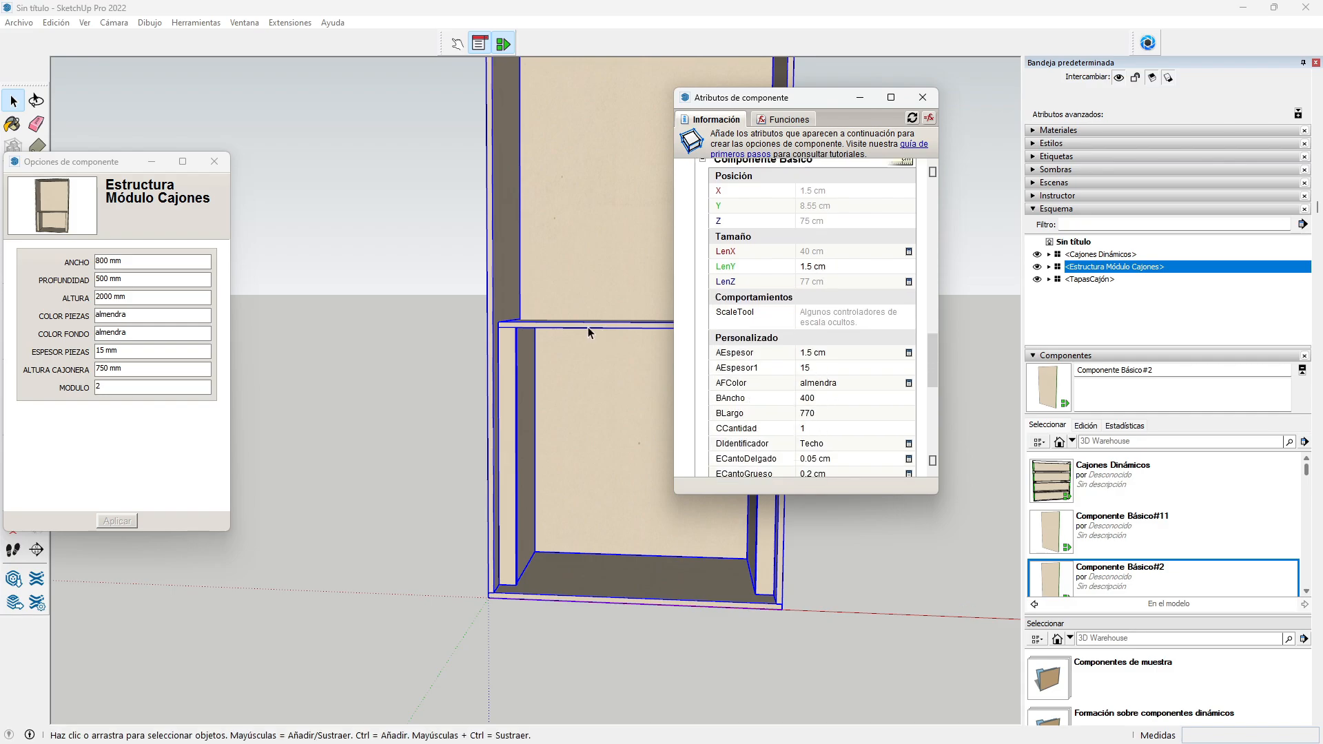
pyautogui.scroll(3, 842, 363)
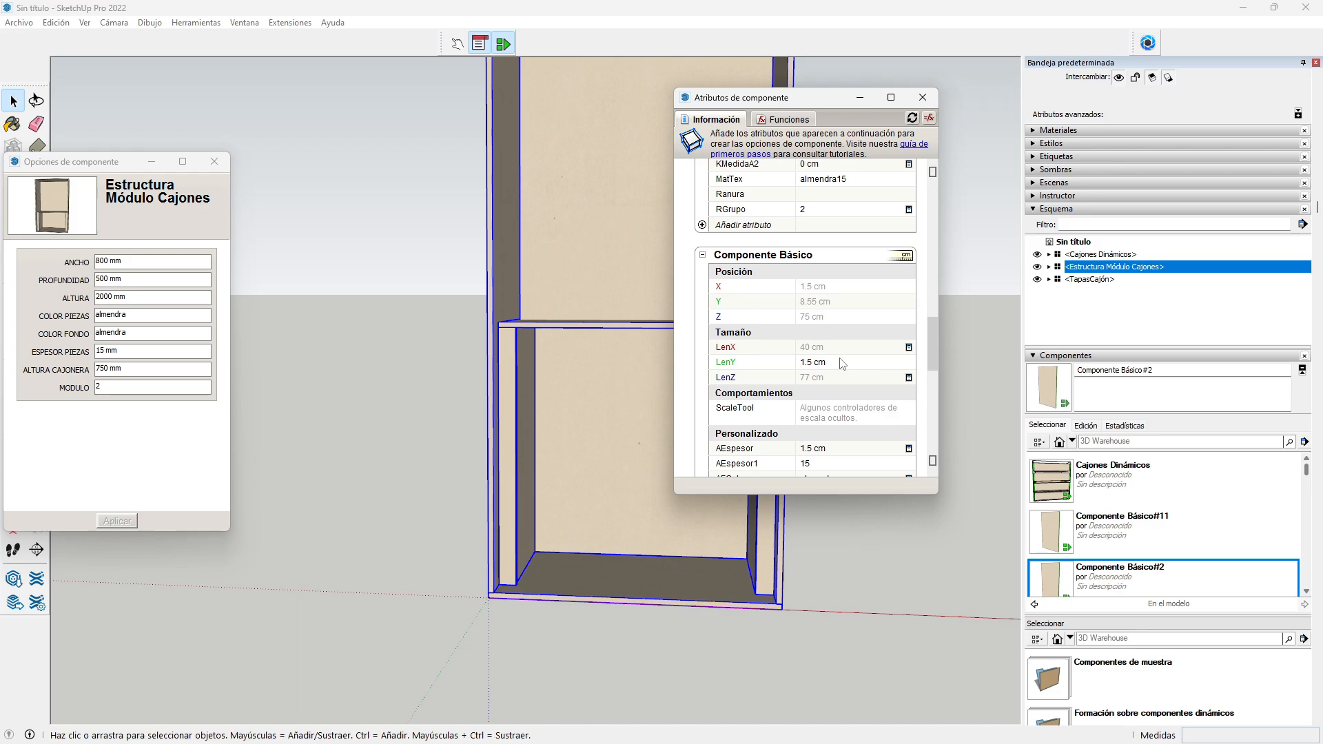
pyautogui.scroll(2, 930, 344)
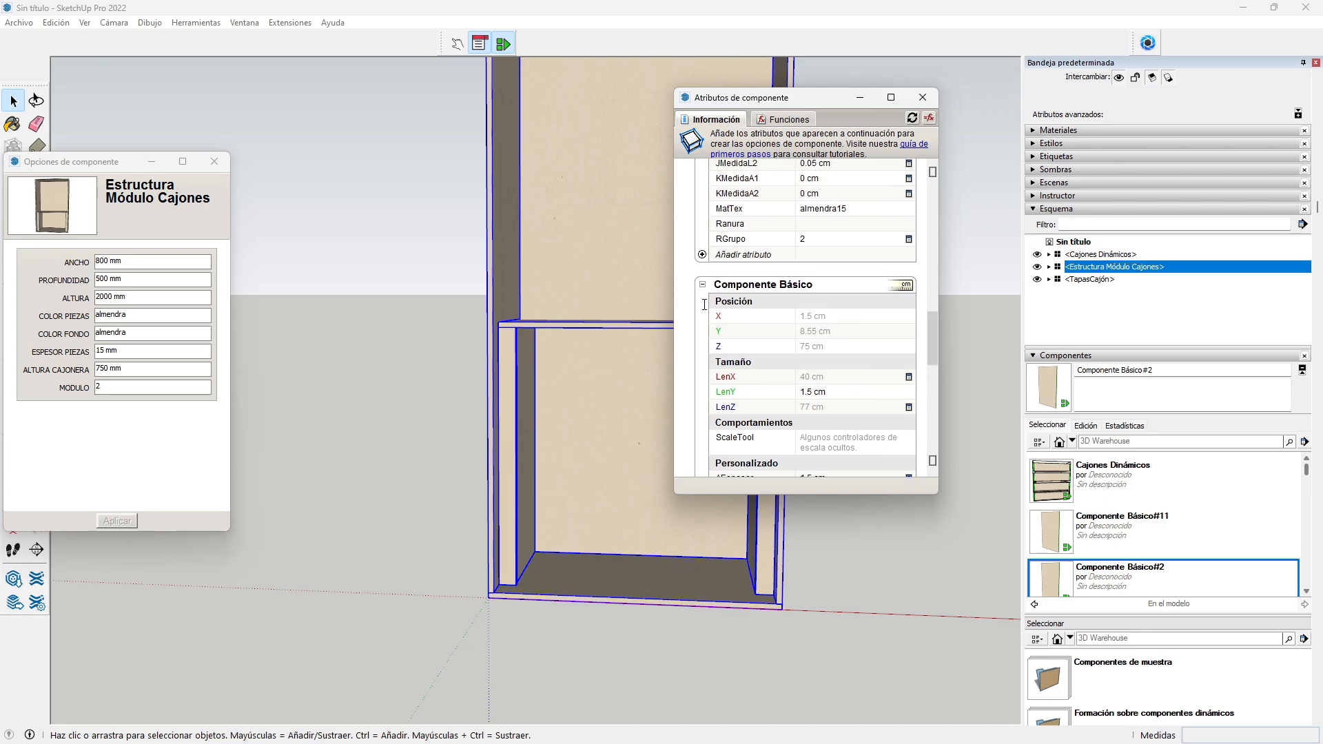
pyautogui.click(822, 317)
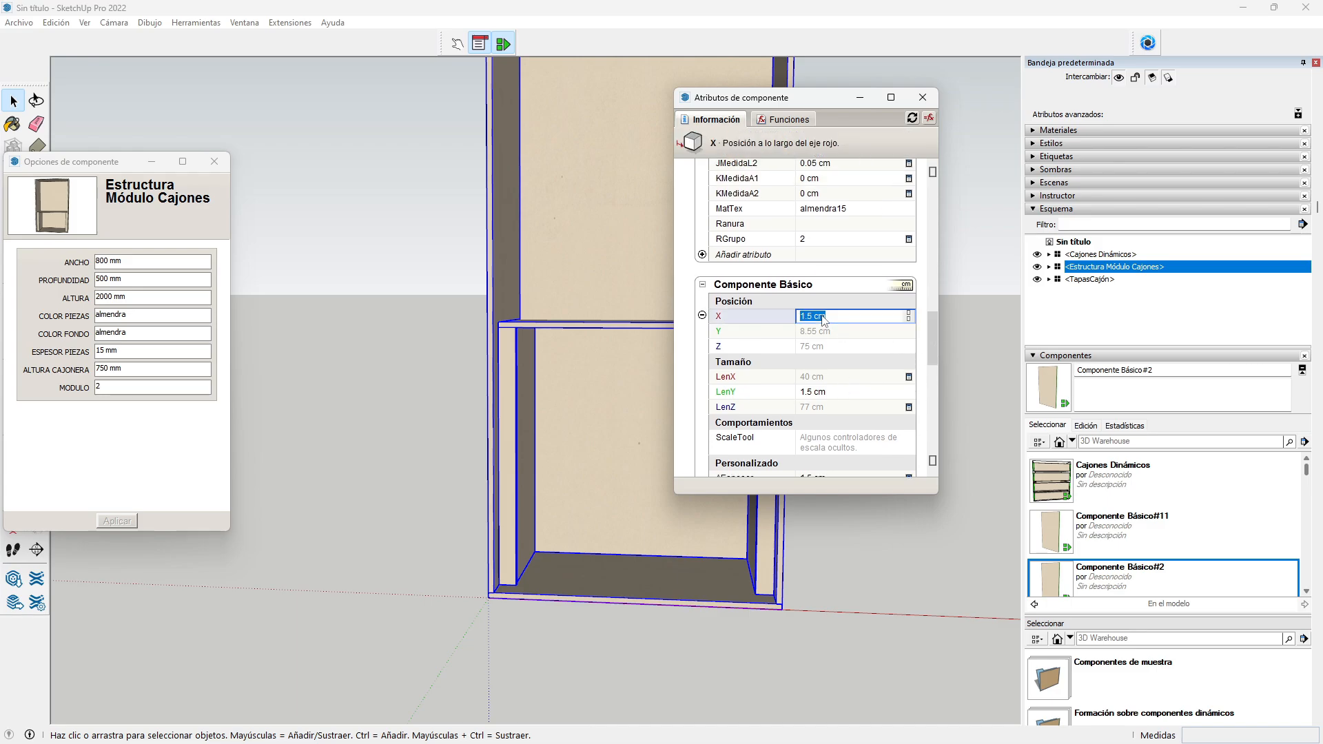
pyautogui.write('=')
pyautogui.moveTo(930, 350); pyautogui.dragTo(936, 230)
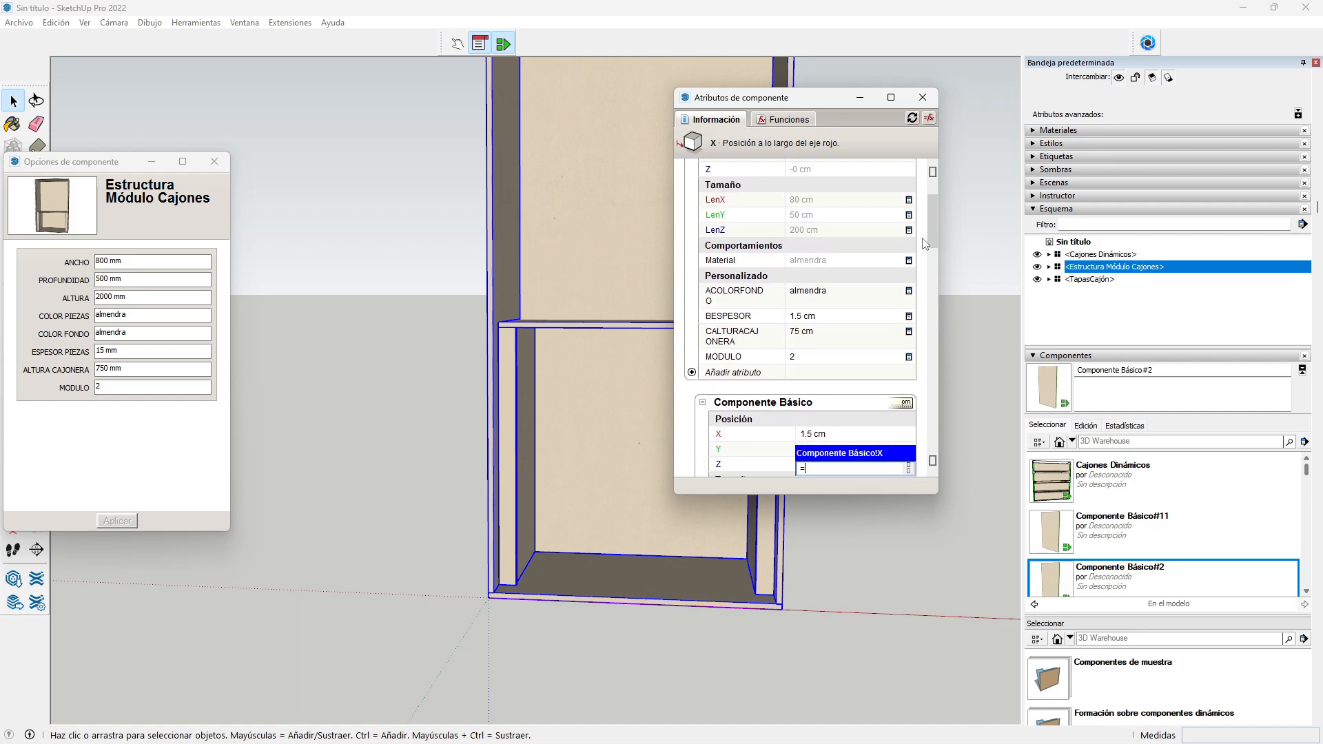
pyautogui.click(808, 317)
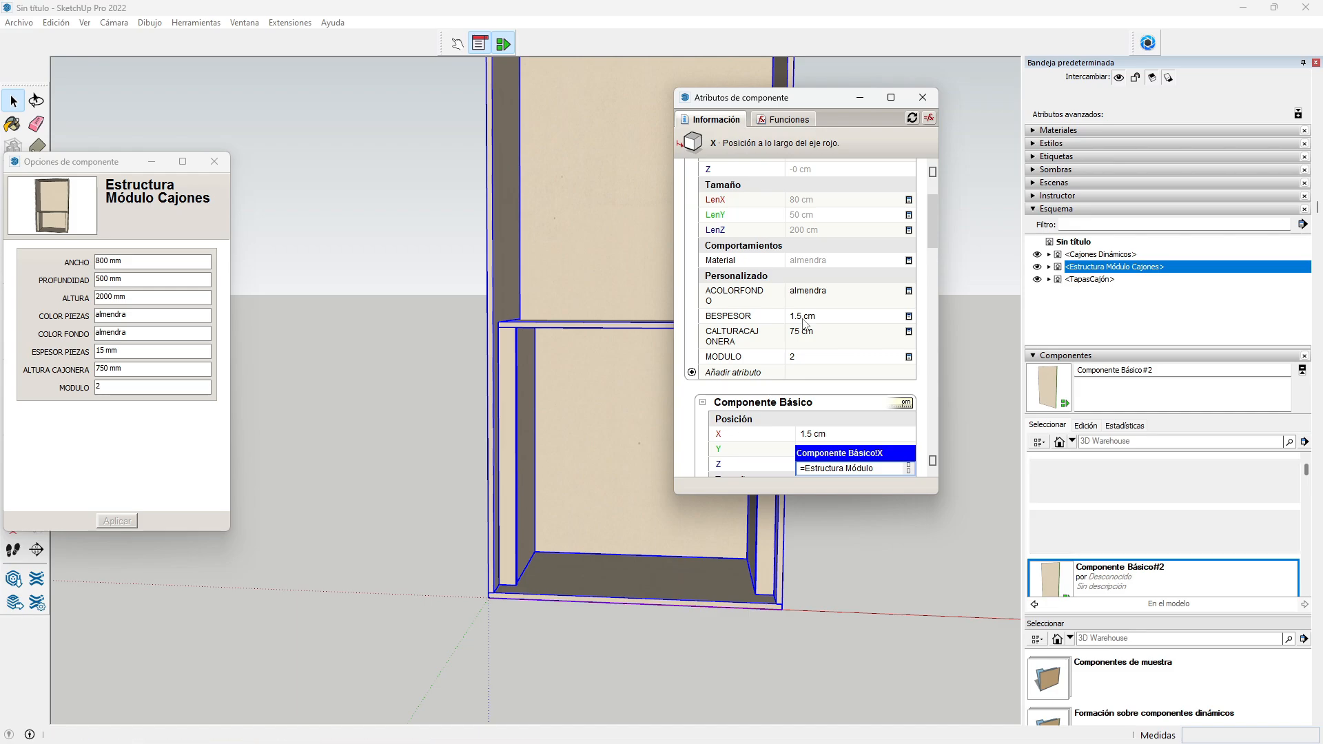
pyautogui.press('Return')
# Step: Set Y to 8.5 cm and Z to the structure's CALTURACAJONERA, placing it at 75 cm
pyautogui.click(703, 402)
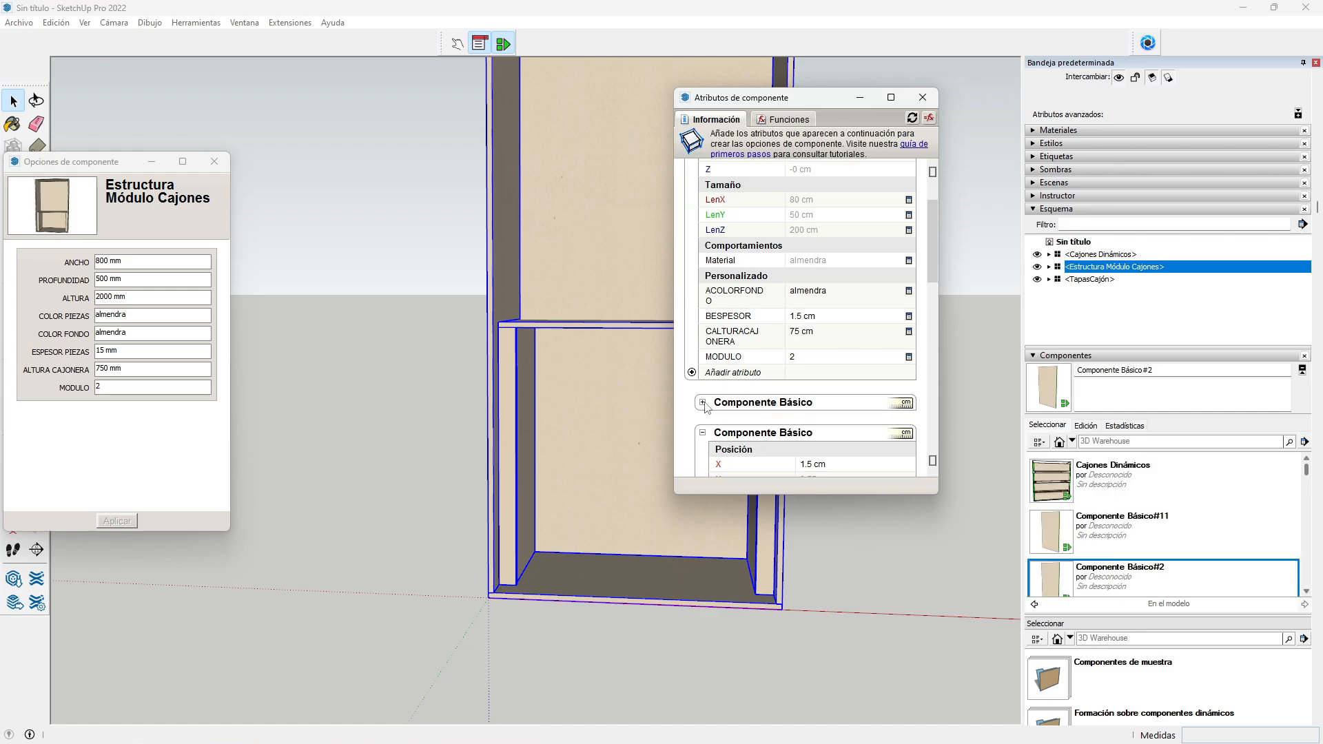
pyautogui.scroll(-1, 813, 370)
pyautogui.scroll(-1, 813, 370)
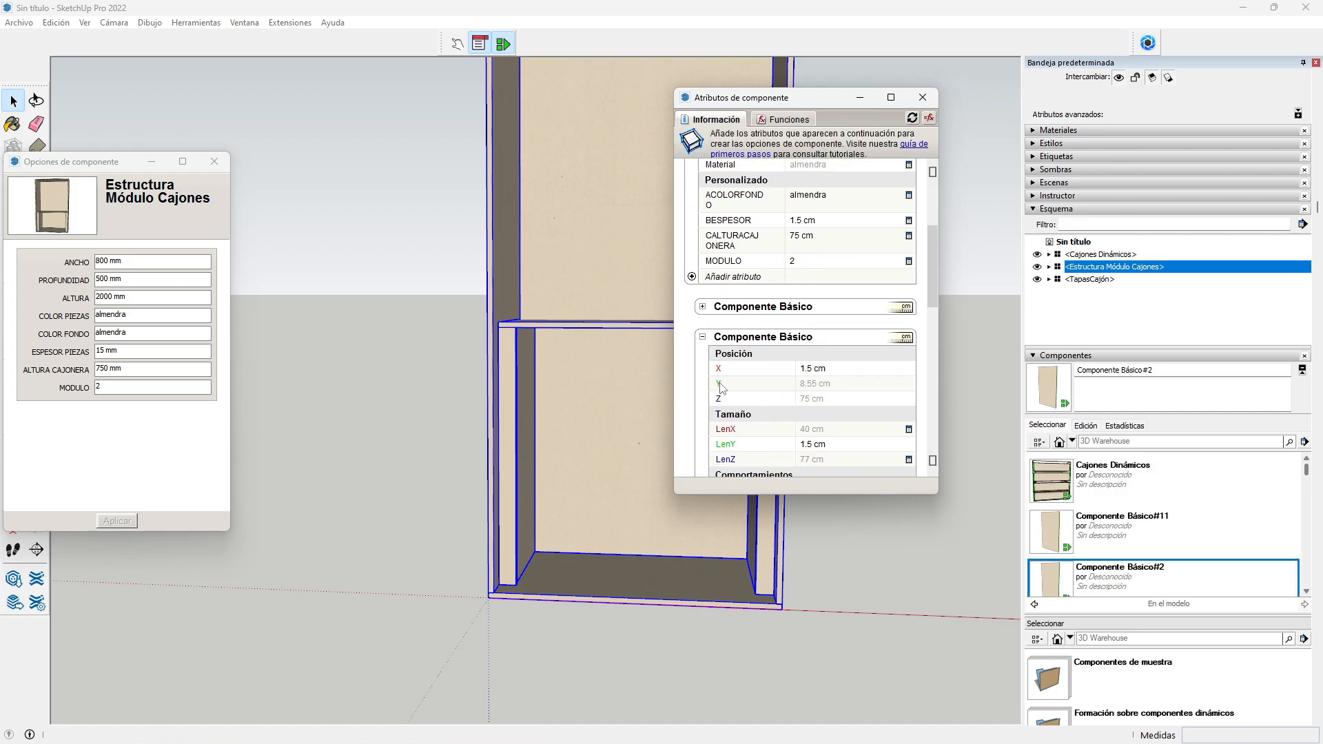
pyautogui.click(819, 388)
pyautogui.write('=')
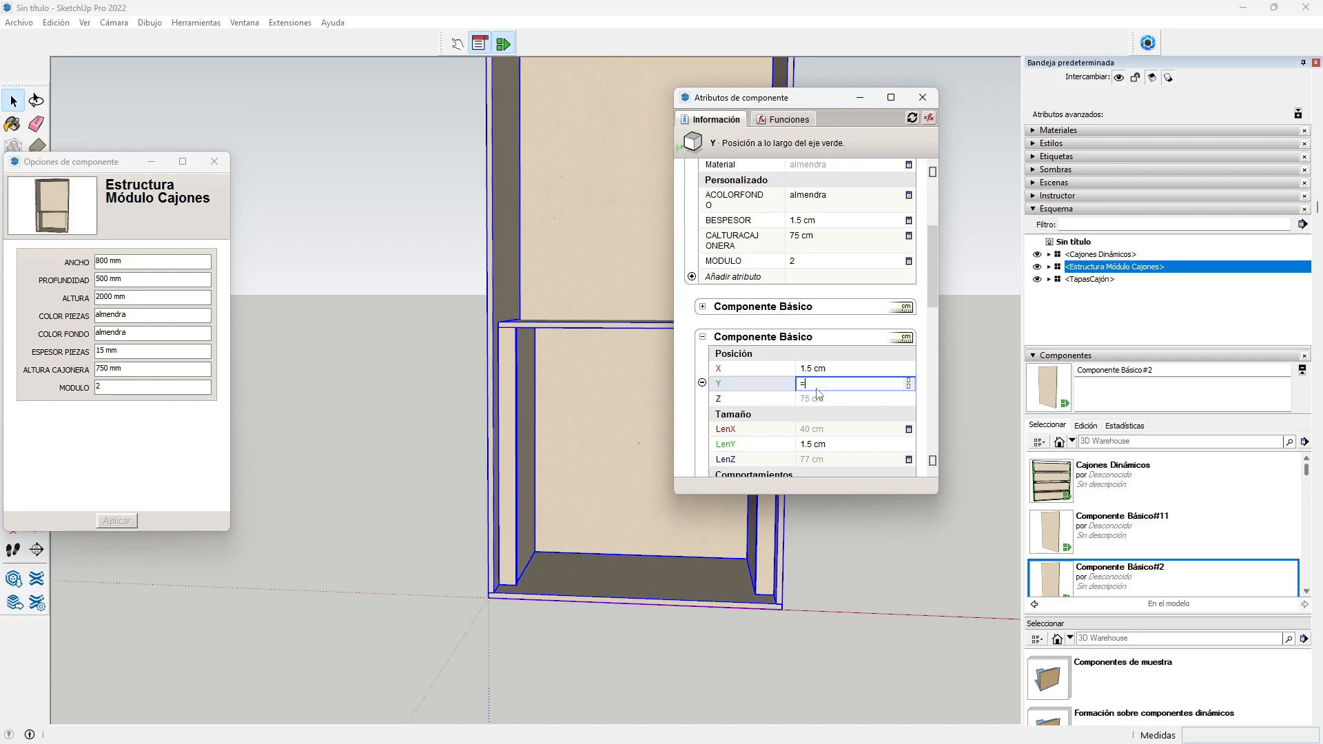
pyautogui.write('8.5')
pyautogui.press('Return')
pyautogui.click(822, 403)
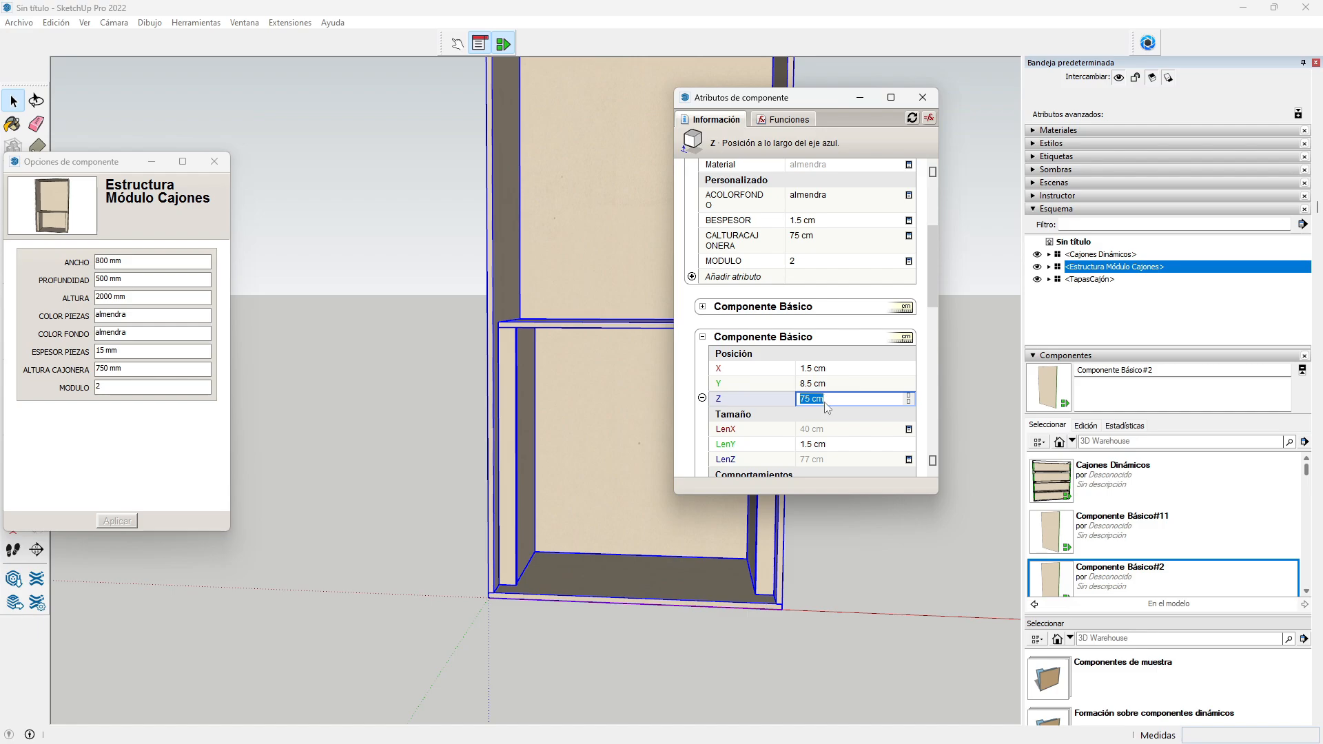
pyautogui.write('=')
pyautogui.click(808, 238)
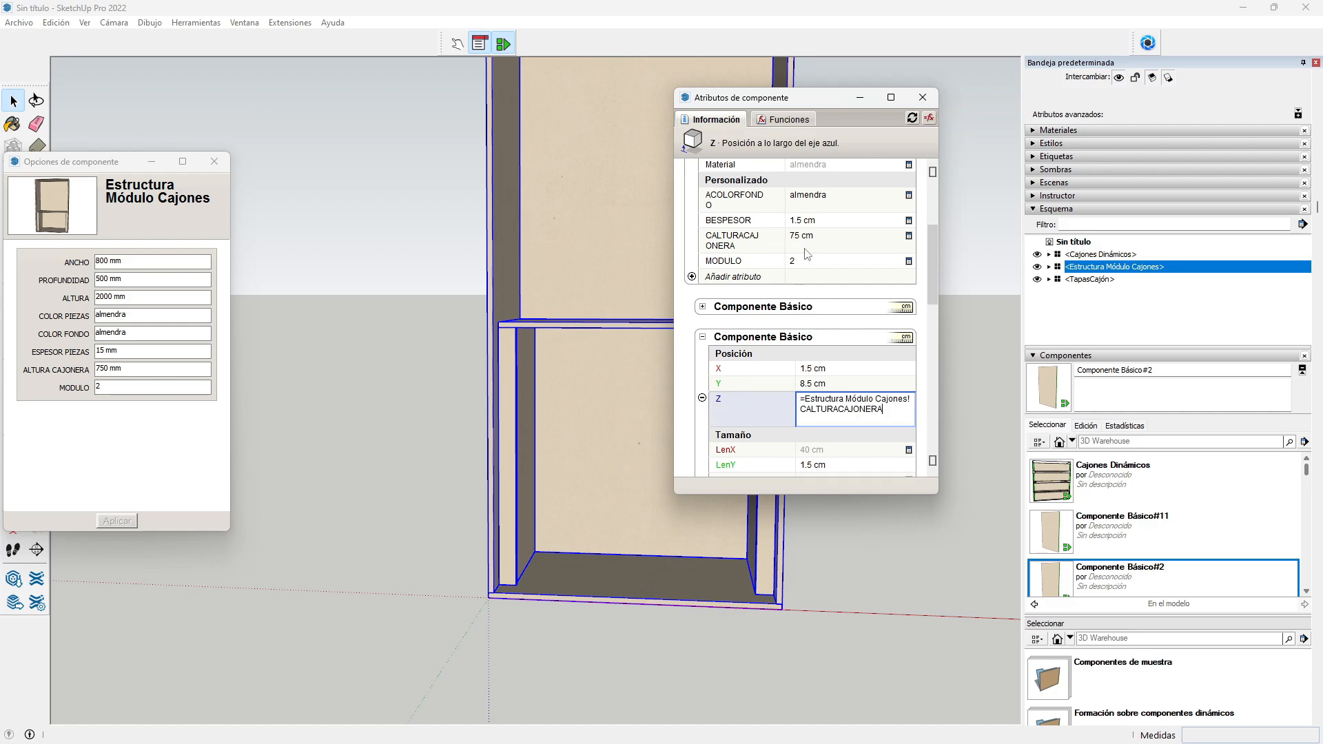
pyautogui.press('Return')
pyautogui.scroll(-1, 799, 252)
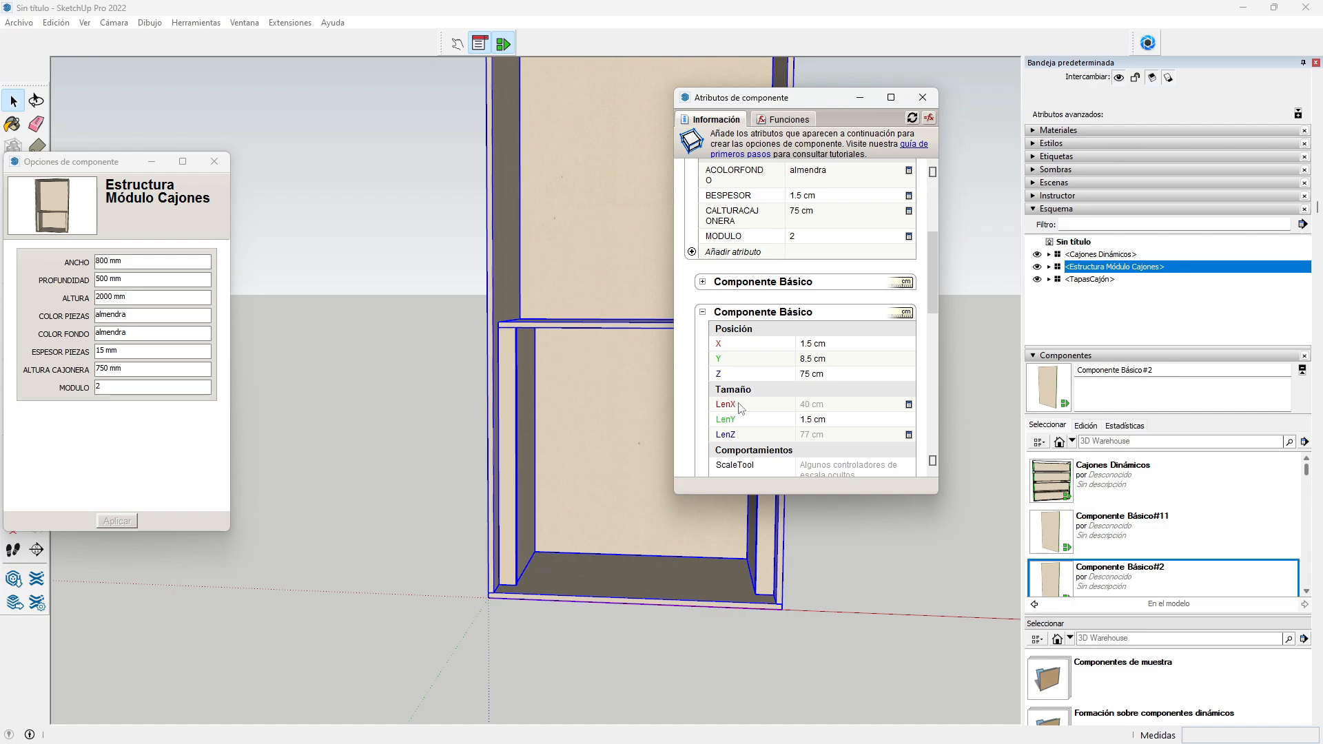
pyautogui.scroll(2, 742, 410)
# Step: Enter LenX as =Estructura Módulo Cajones!LenY-8.5-BESPESOR, evaluating to 40 cm
pyautogui.scroll(-3, 742, 410)
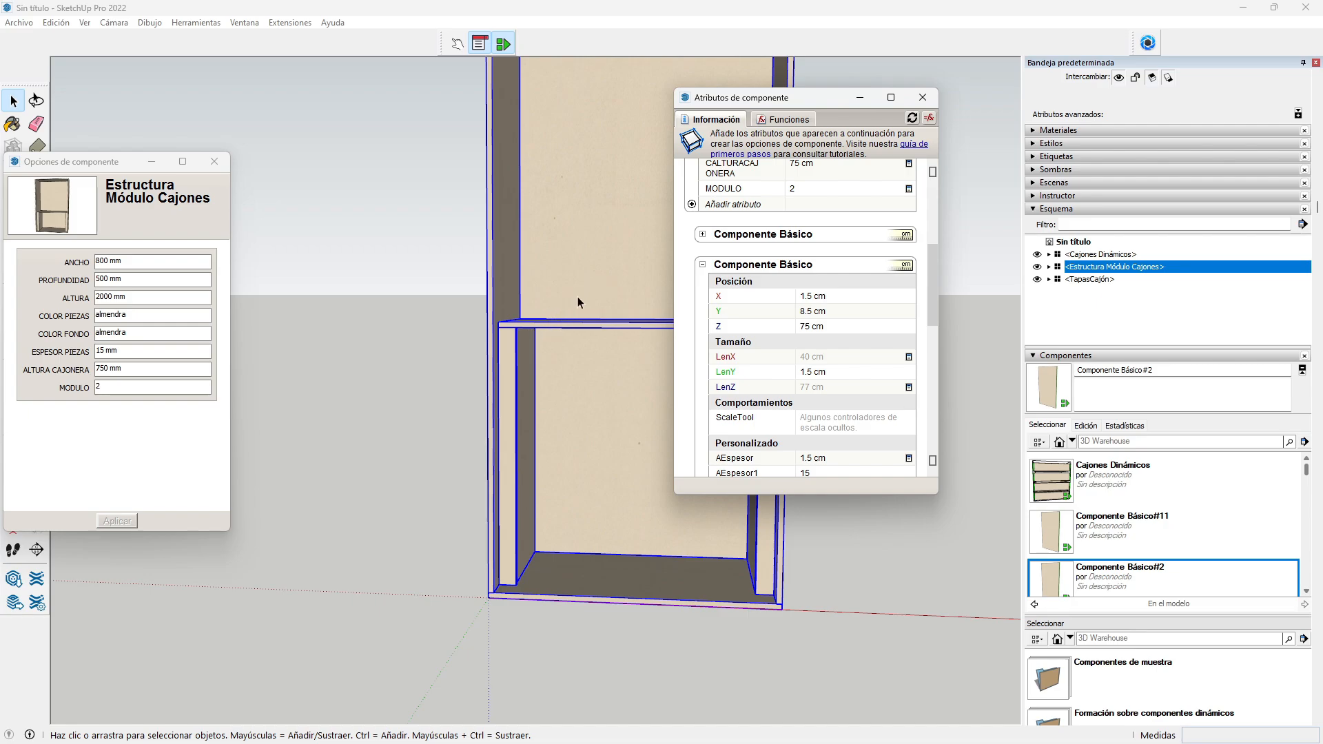
pyautogui.click(820, 358)
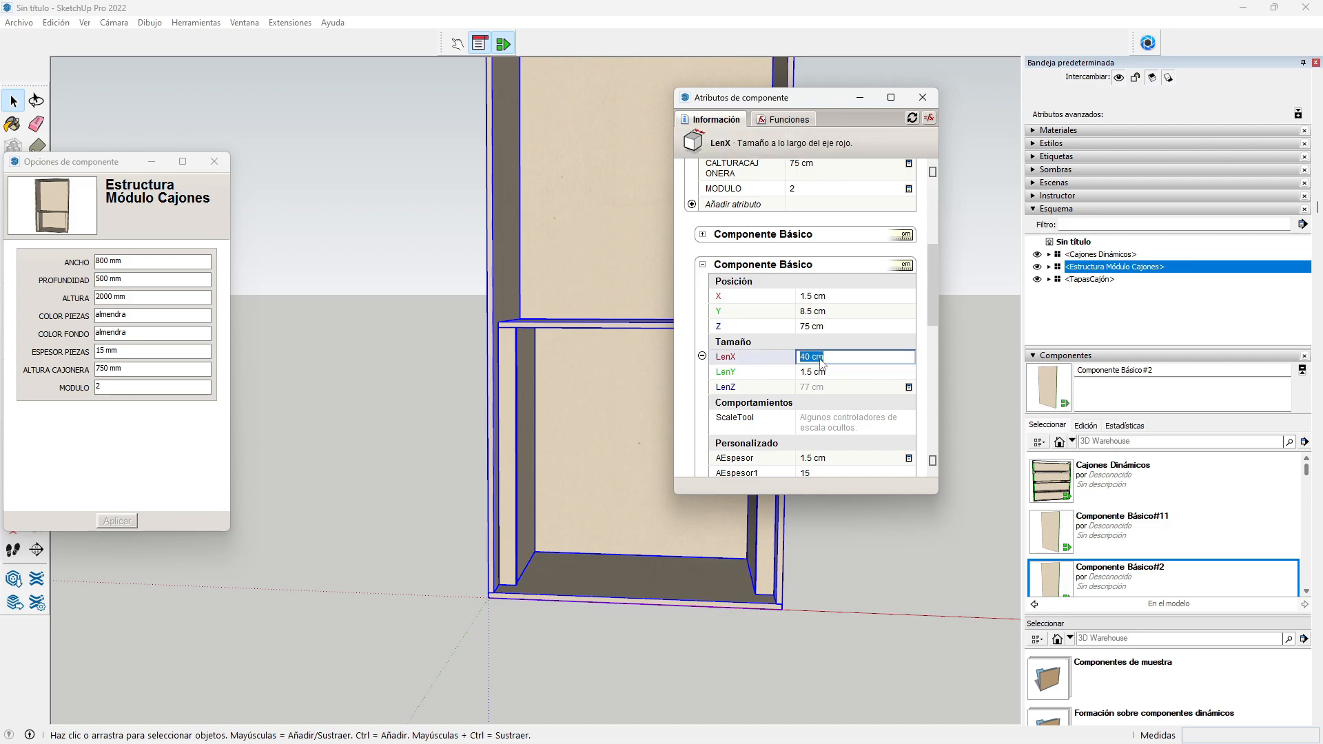
pyautogui.write('=')
pyautogui.scroll(5, 822, 364)
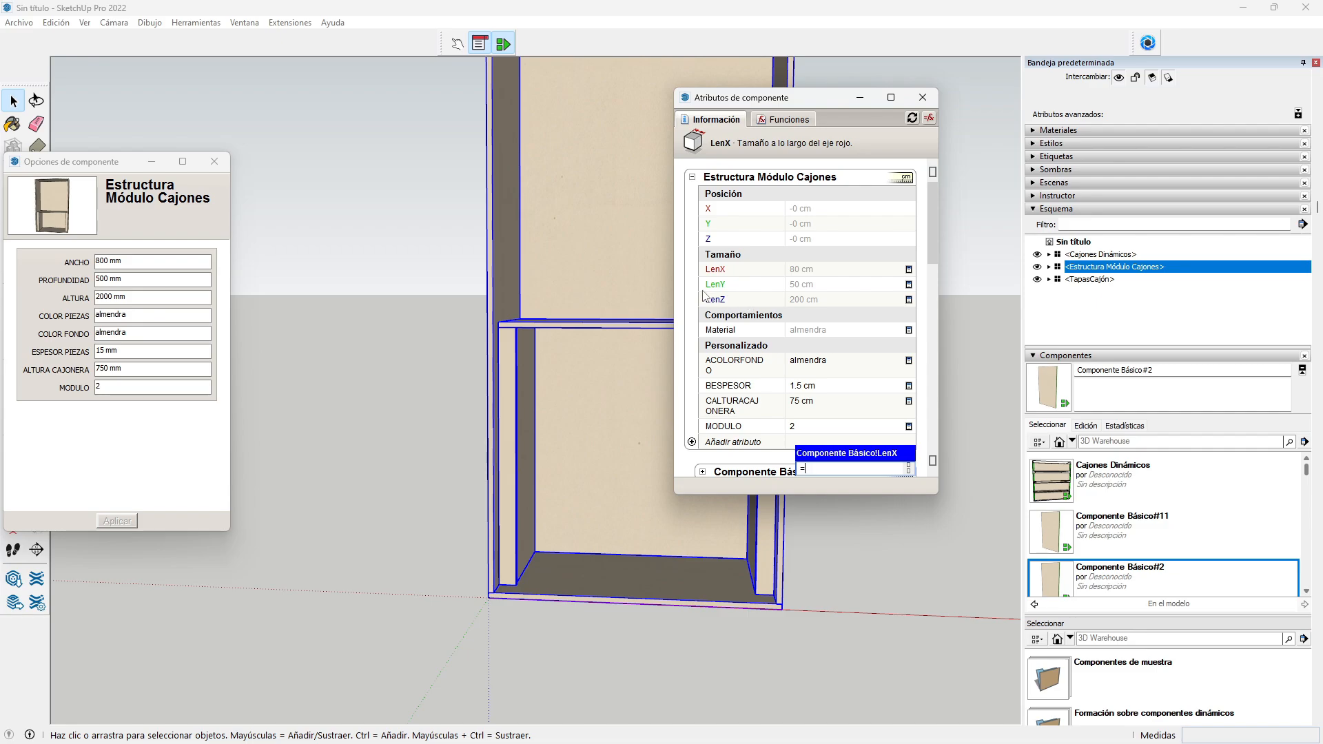
pyautogui.click(812, 286)
pyautogui.scroll(-1, 811, 288)
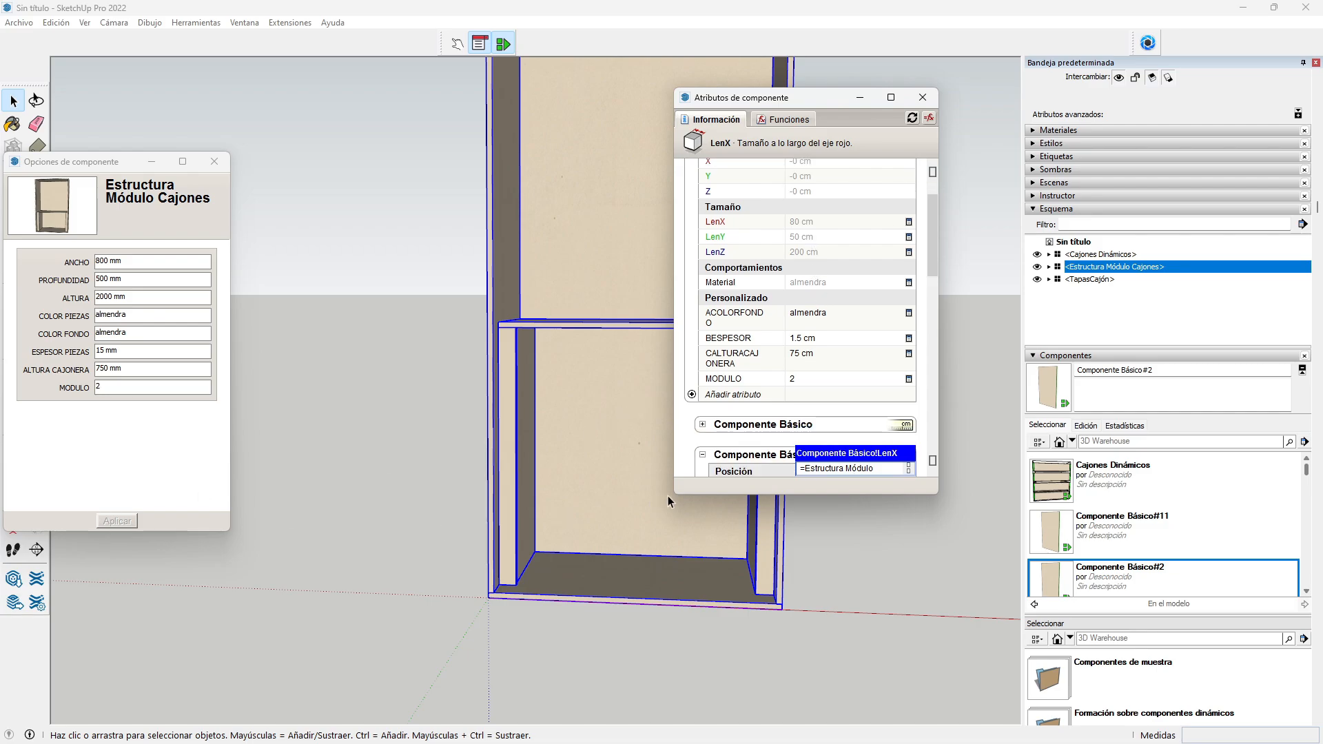
pyautogui.scroll(-2, 792, 389)
pyautogui.write('LenY-8.5-')
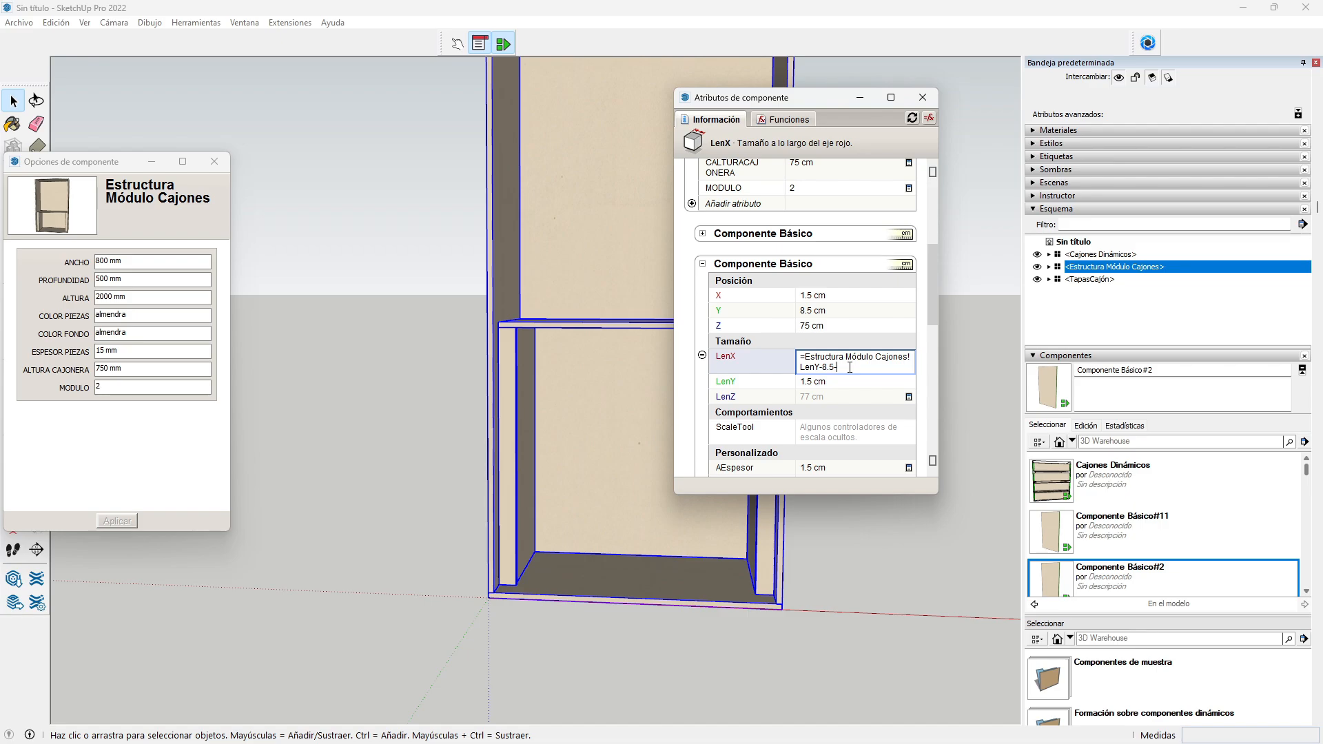
pyautogui.scroll(1, 880, 369)
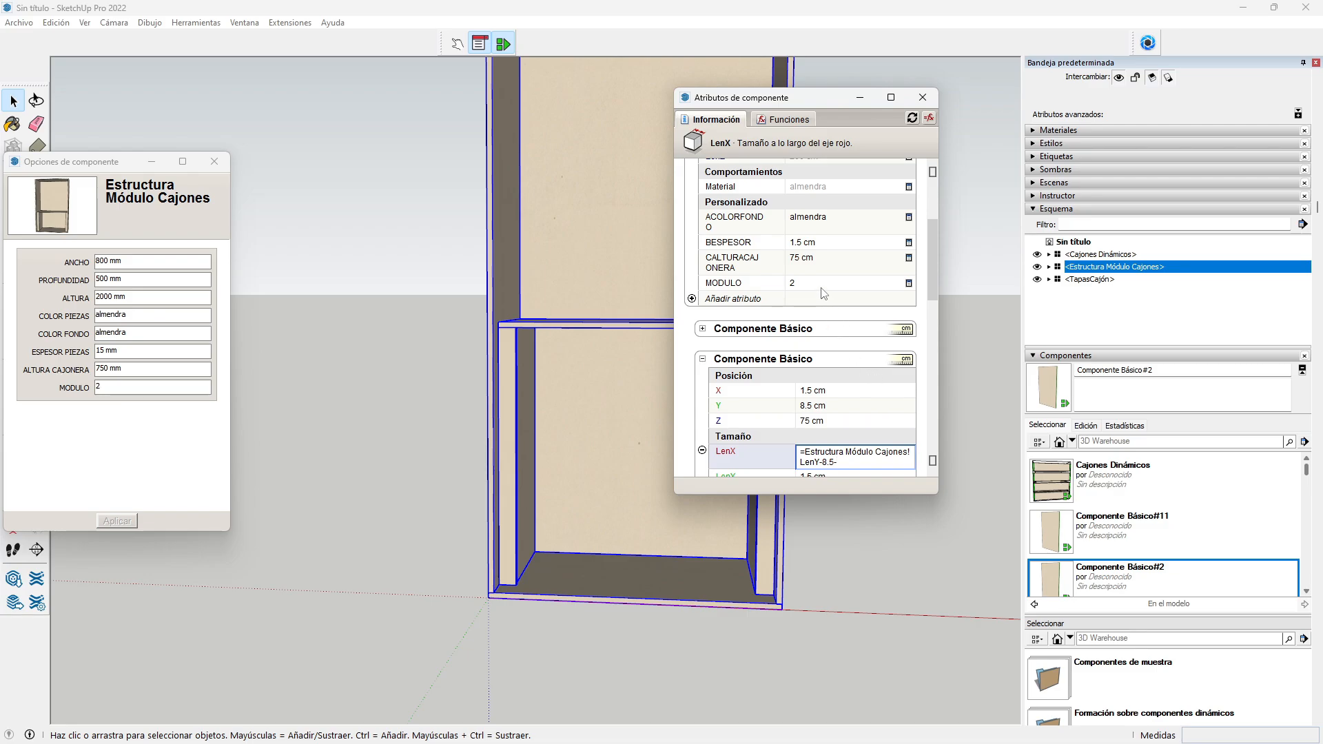
pyautogui.click(819, 245)
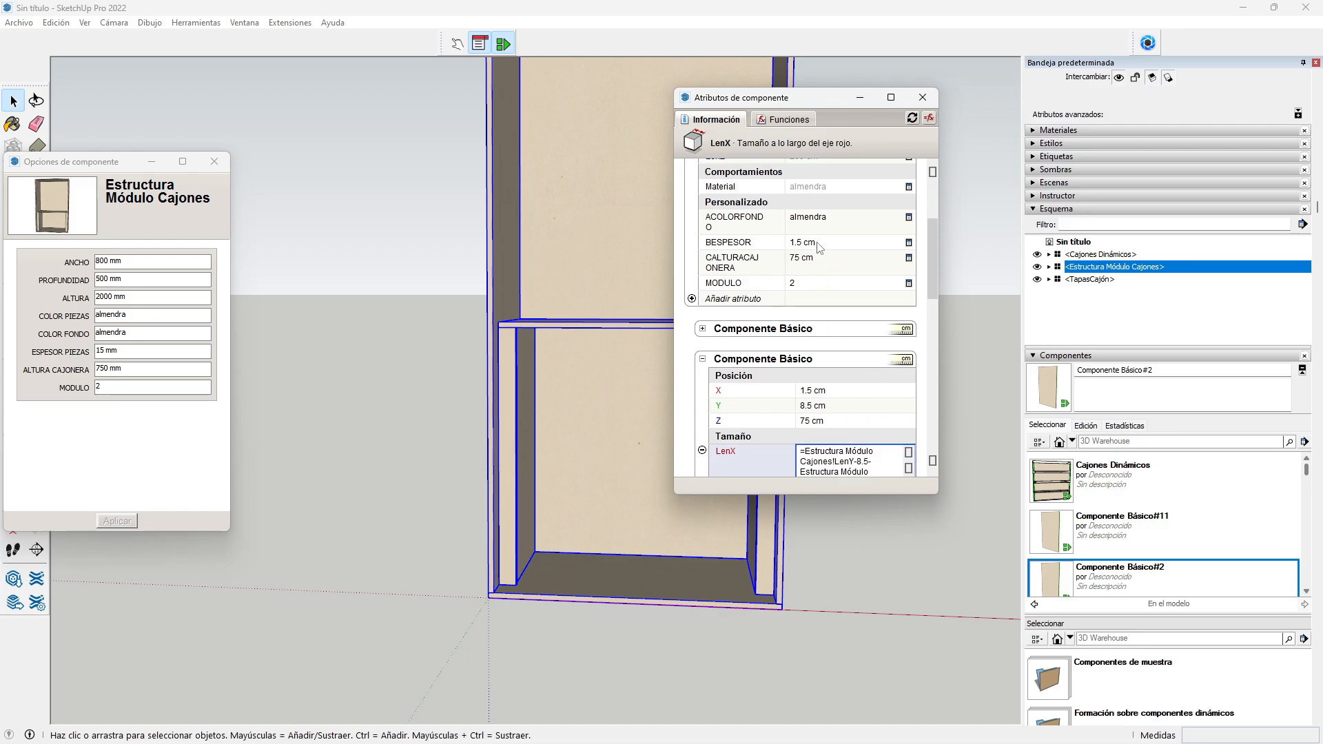
pyautogui.press('Return')
pyautogui.scroll(-1, 844, 405)
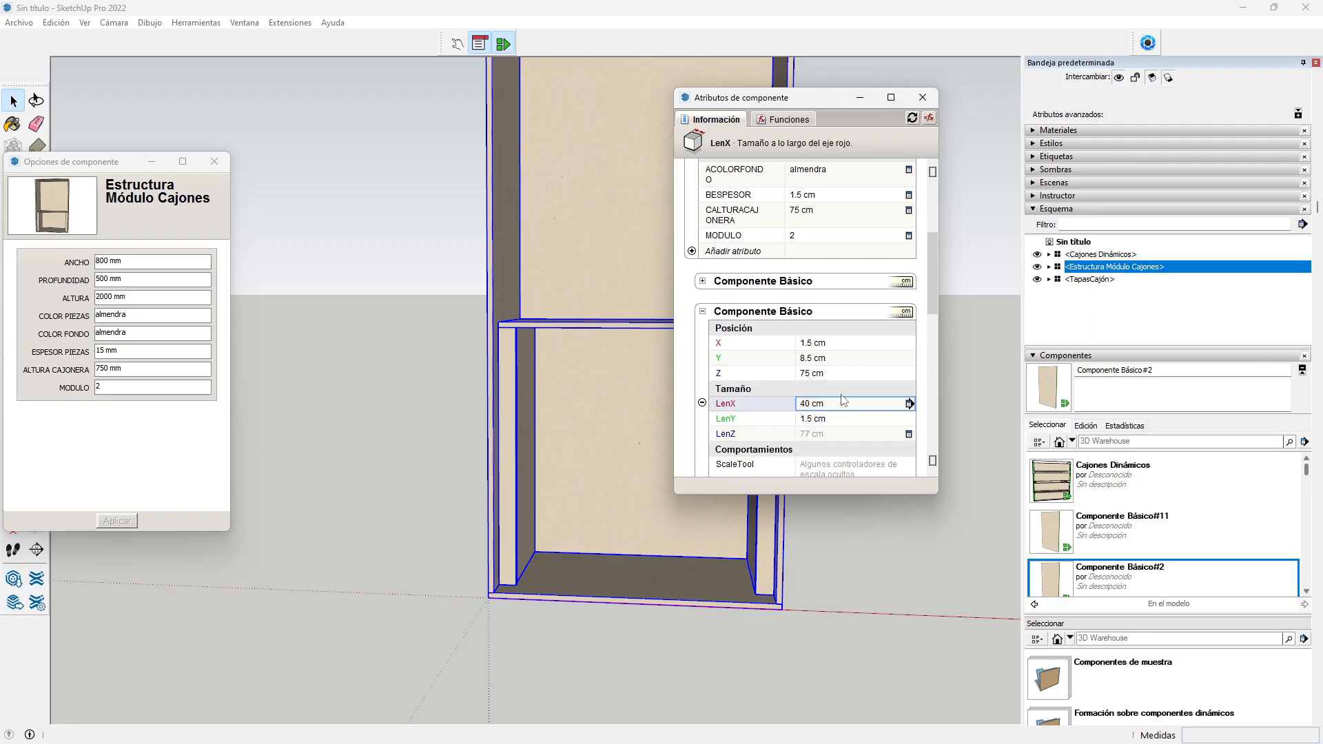
pyautogui.scroll(-1, 845, 400)
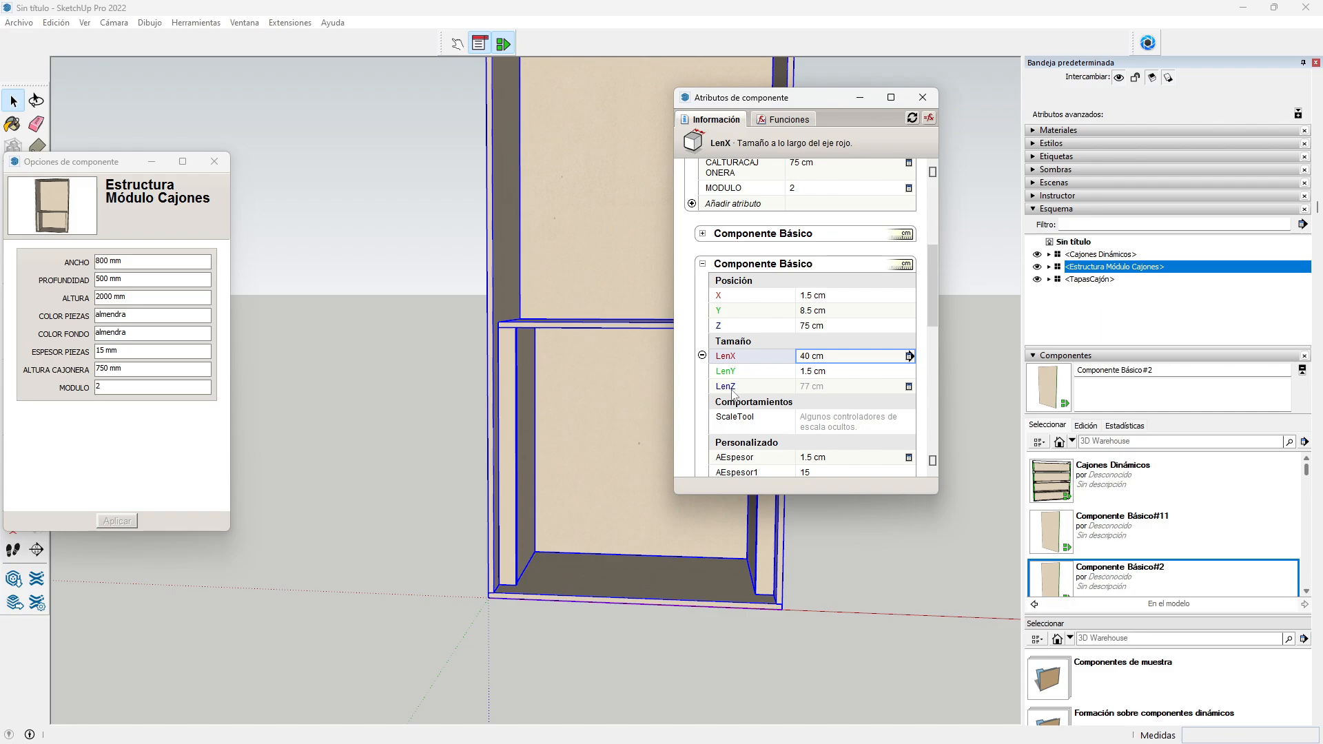
# Step: Set LenZ to the structure's LenX minus twice a structure value, giving 77 cm
pyautogui.click(822, 388)
pyautogui.write('=')
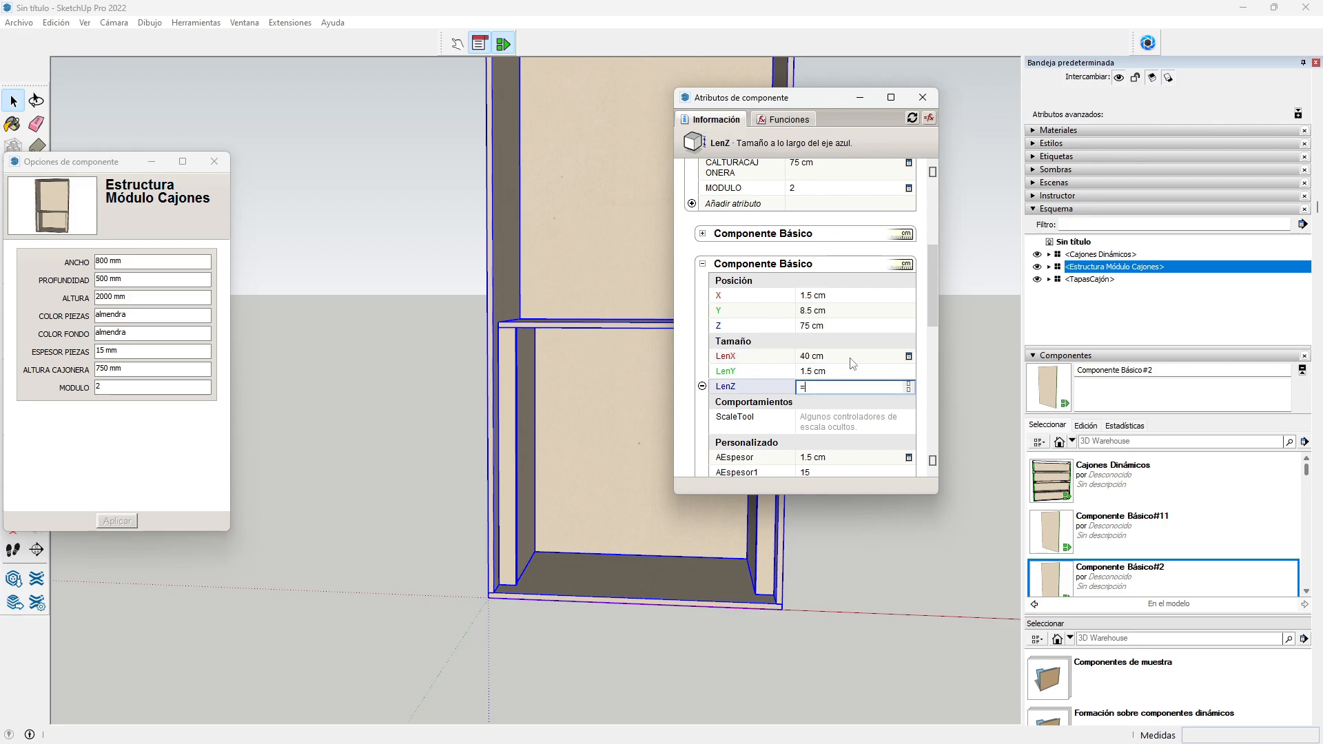
pyautogui.scroll(5, 853, 364)
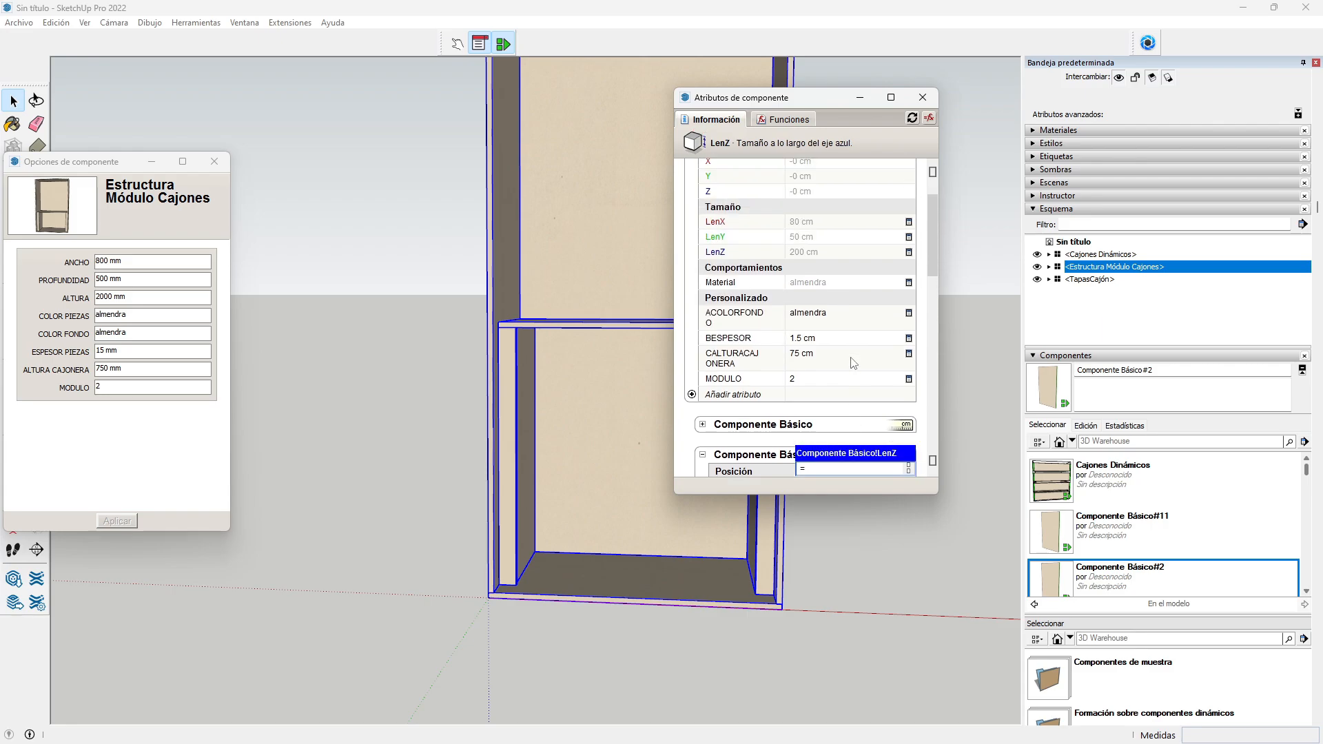
pyautogui.click(808, 227)
pyautogui.write('-')
pyautogui.scroll(-5, 816, 246)
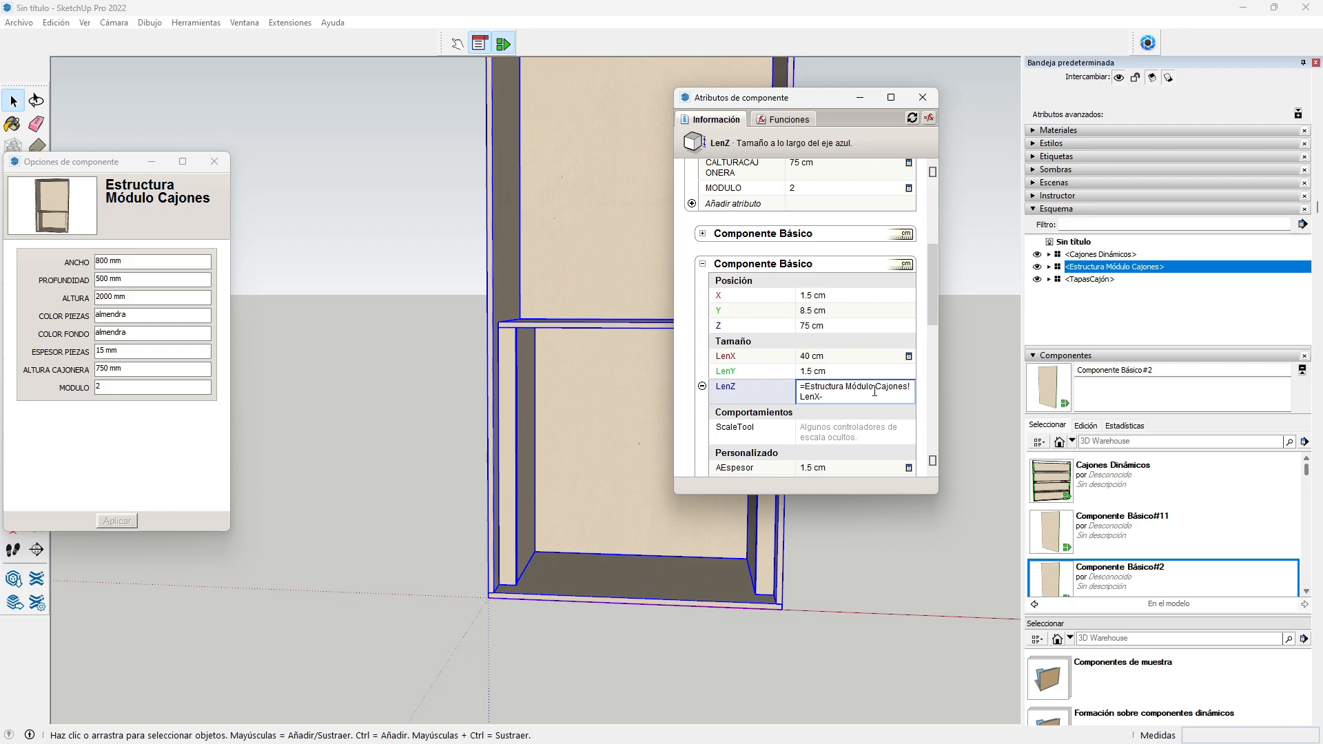
pyautogui.write('2*')
pyautogui.scroll(3, 837, 350)
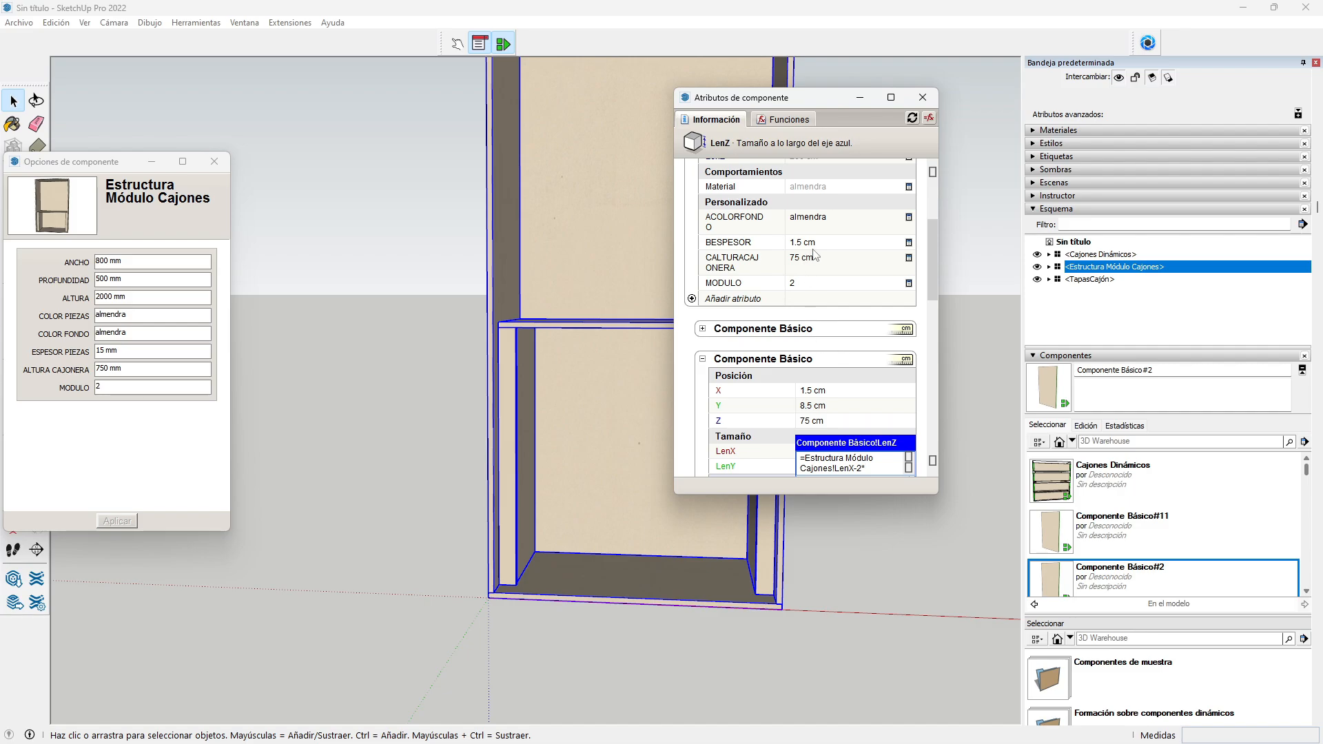
pyautogui.press('BackSpace')
pyautogui.press('BackSpace')
pyautogui.press('Return')
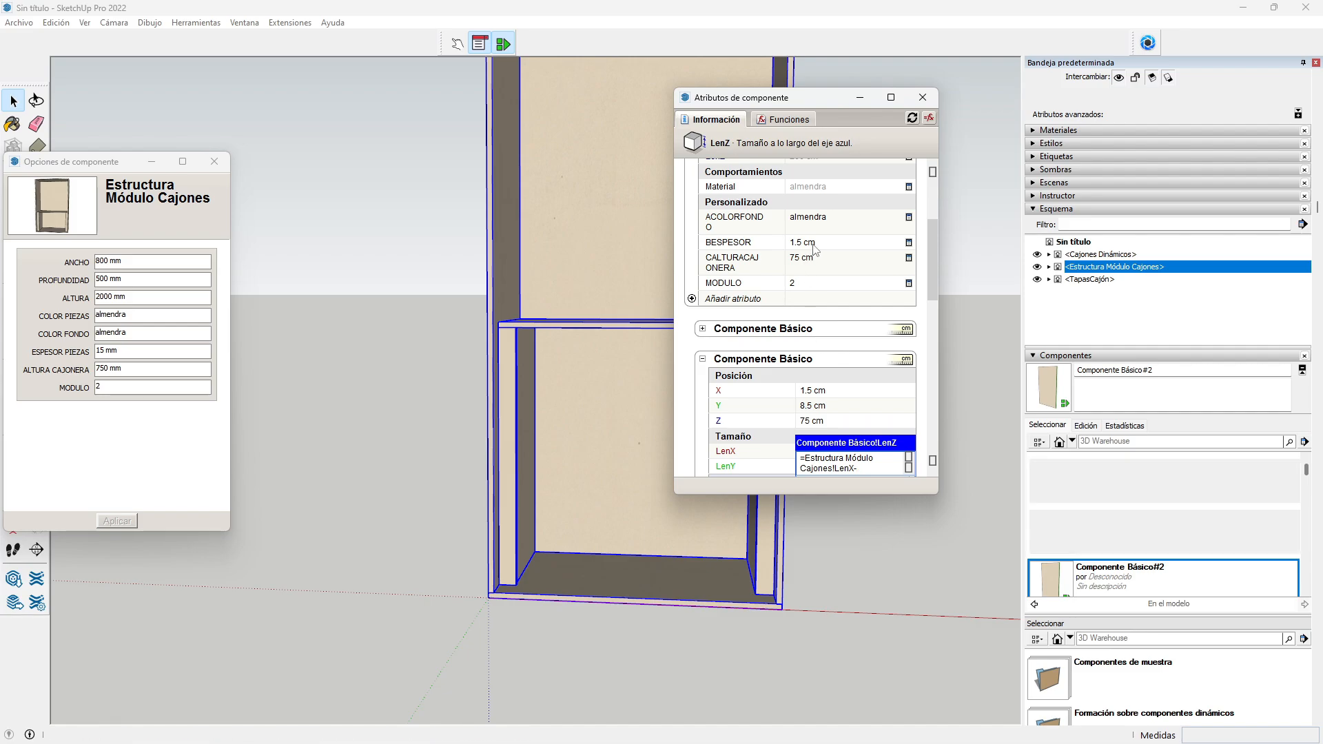
pyautogui.scroll(-3, 846, 380)
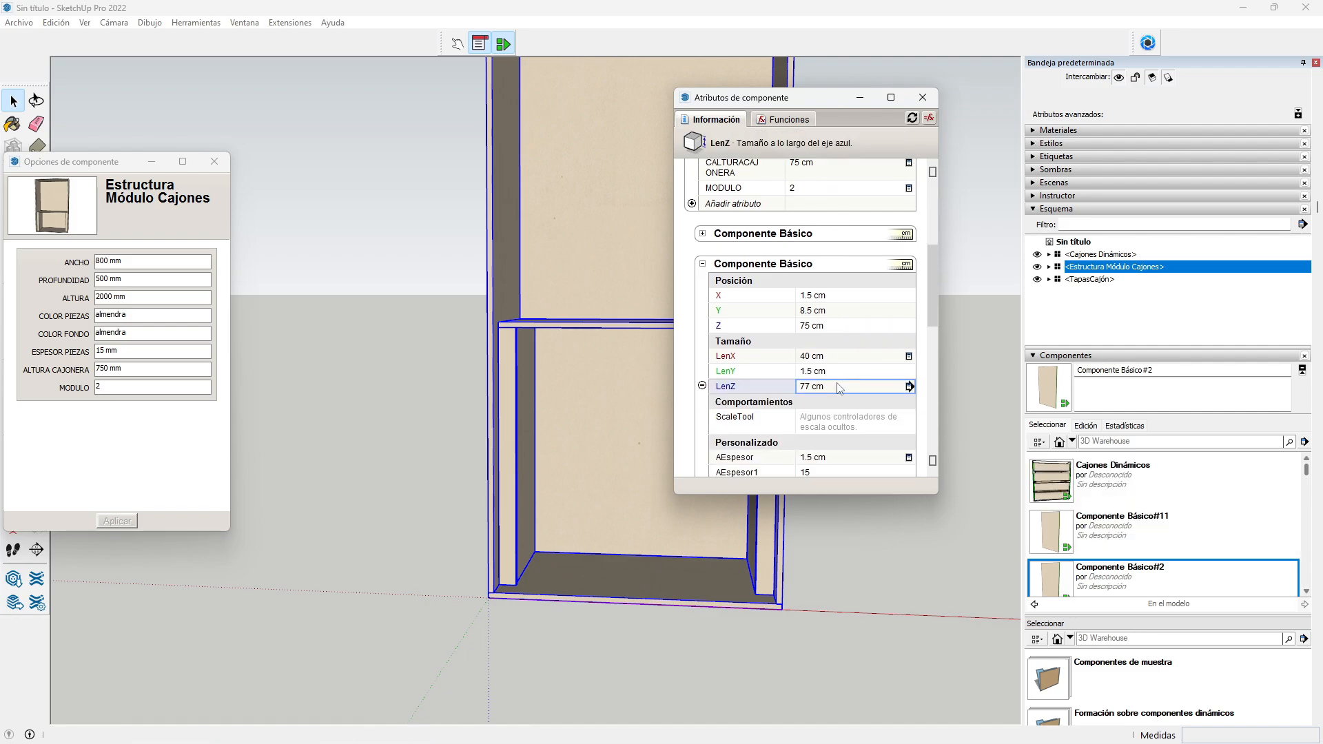
pyautogui.scroll(-3, 842, 376)
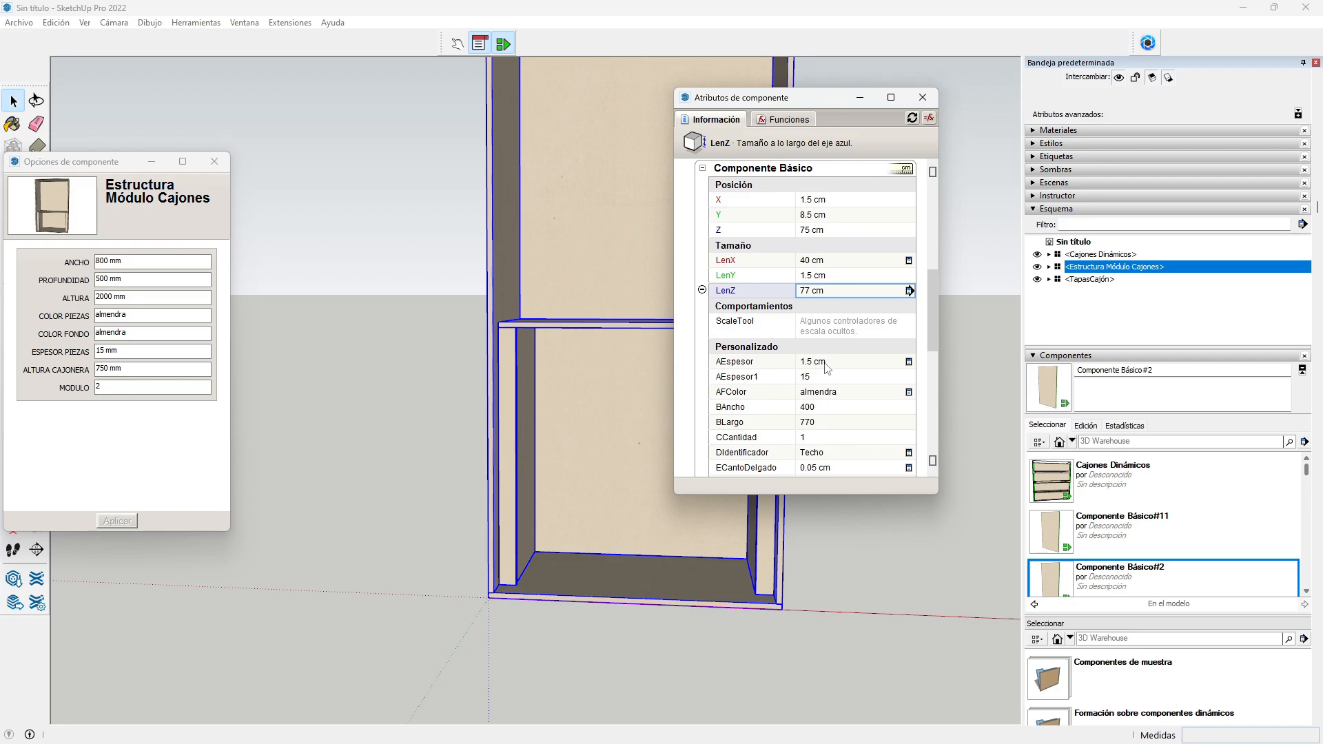
# Step: Link the panel's AEspesor to the parent's BESPESOR thickness
pyautogui.click(827, 364)
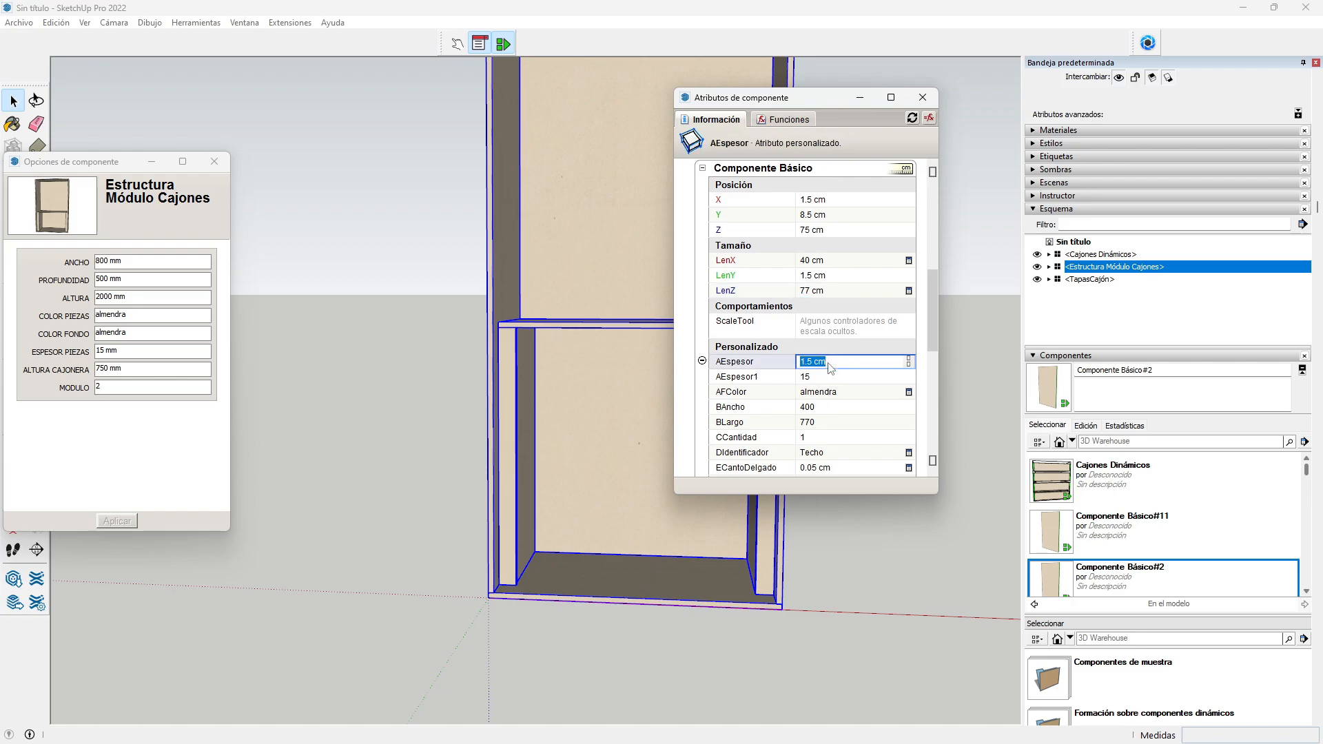
pyautogui.write('=')
pyautogui.scroll(4, 843, 365)
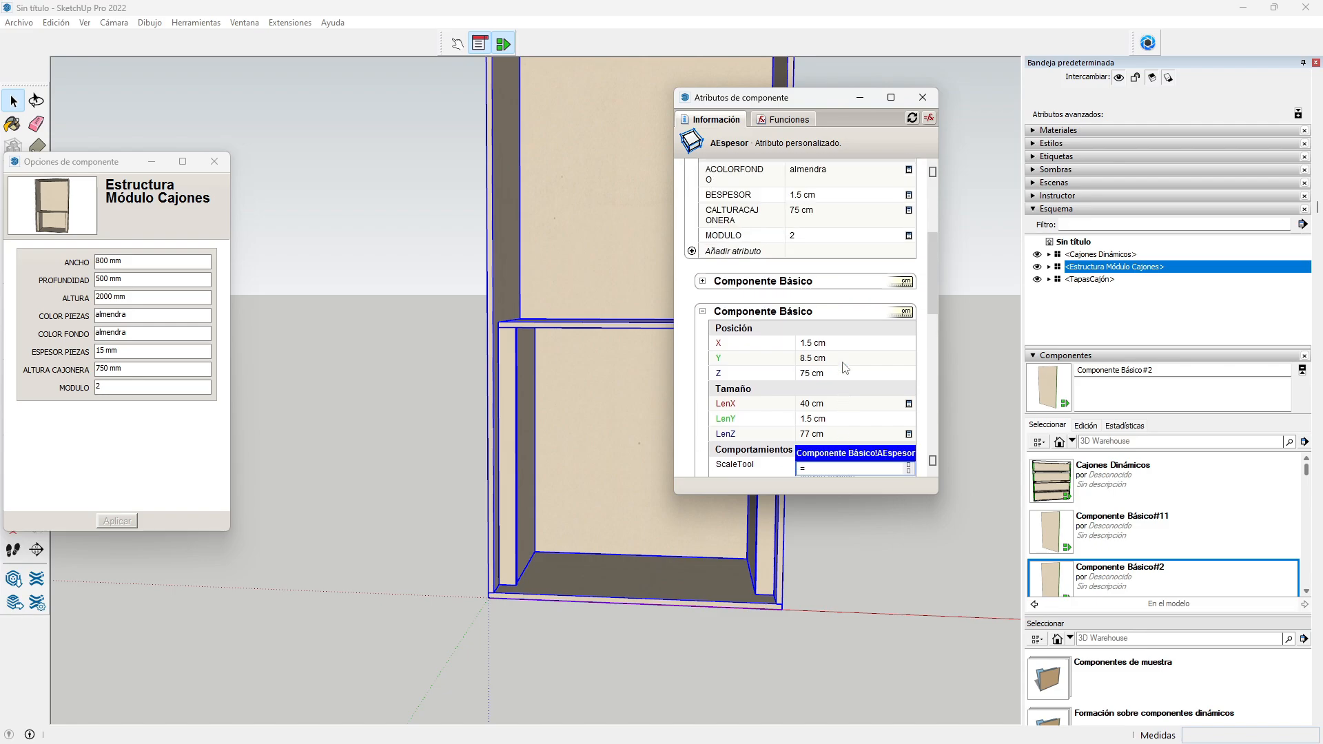
pyautogui.click(820, 242)
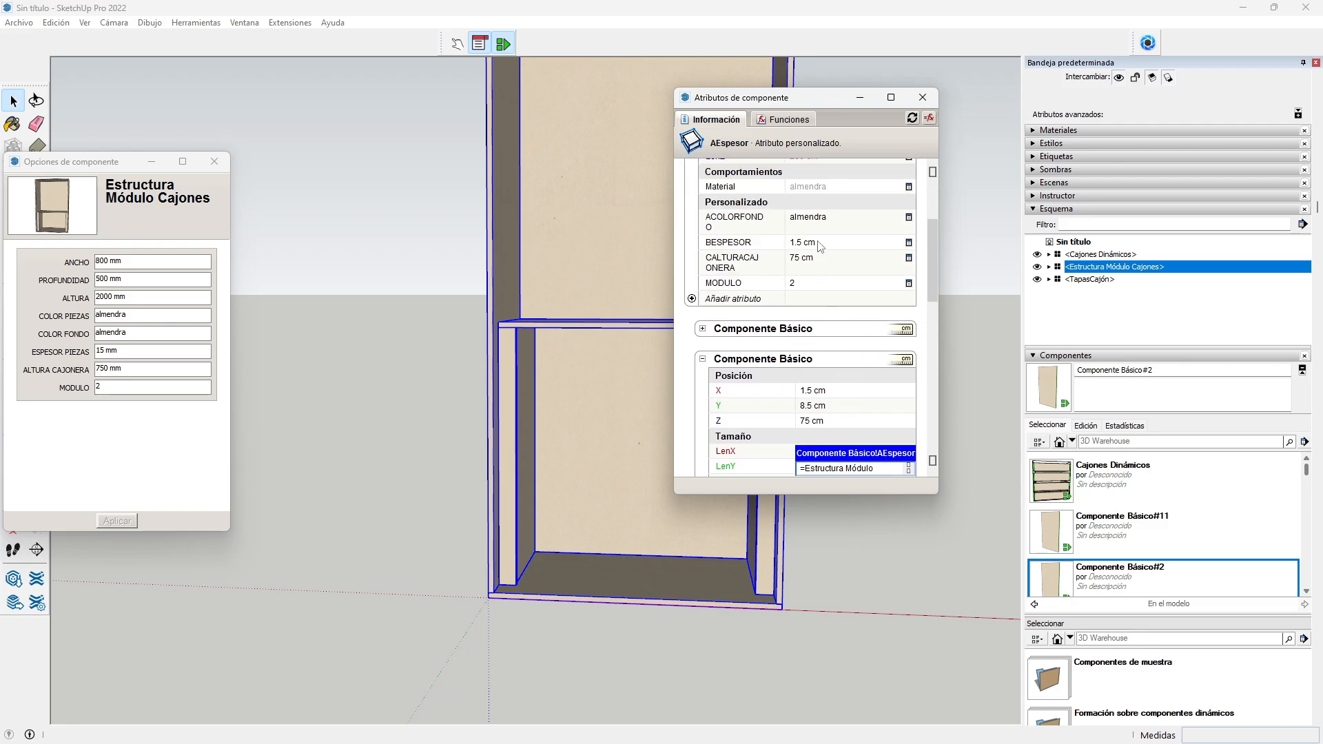
pyautogui.press('Return')
pyautogui.scroll(-4, 827, 385)
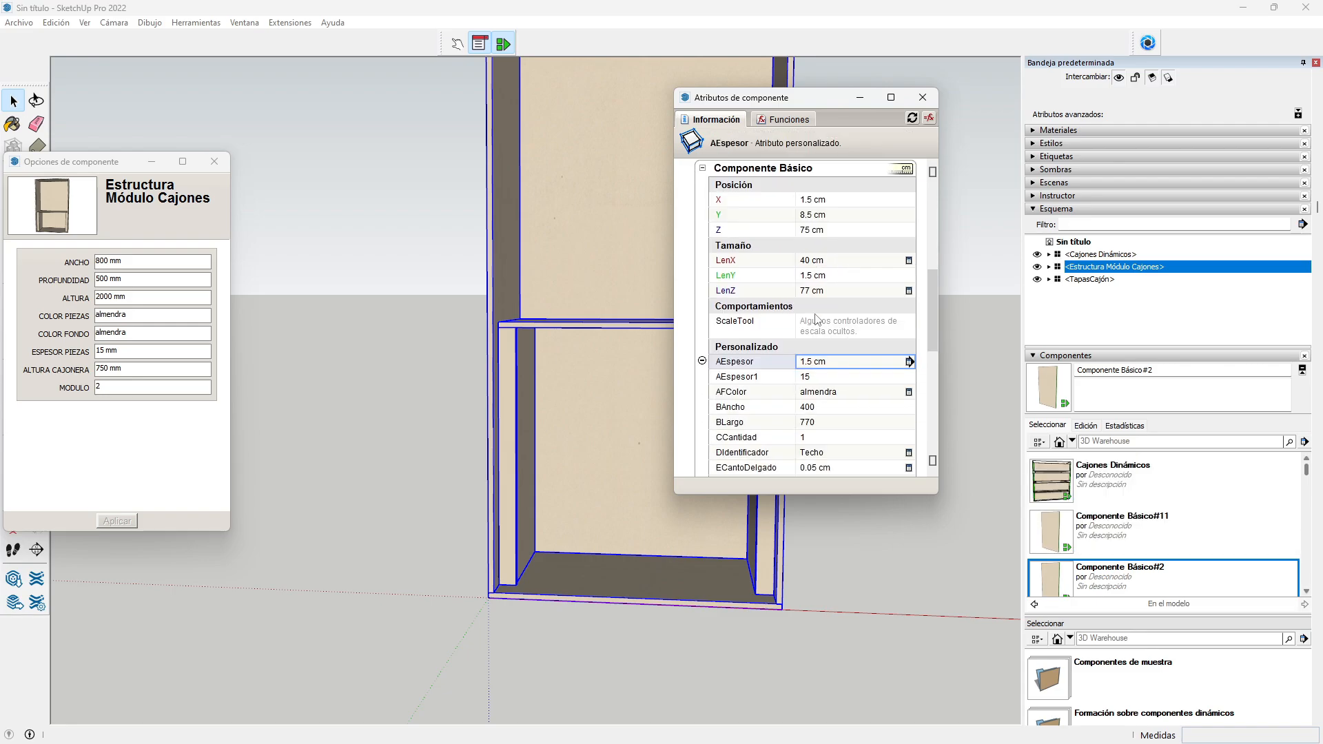
# Step: Link AFColor to the parent's Material
pyautogui.click(827, 391)
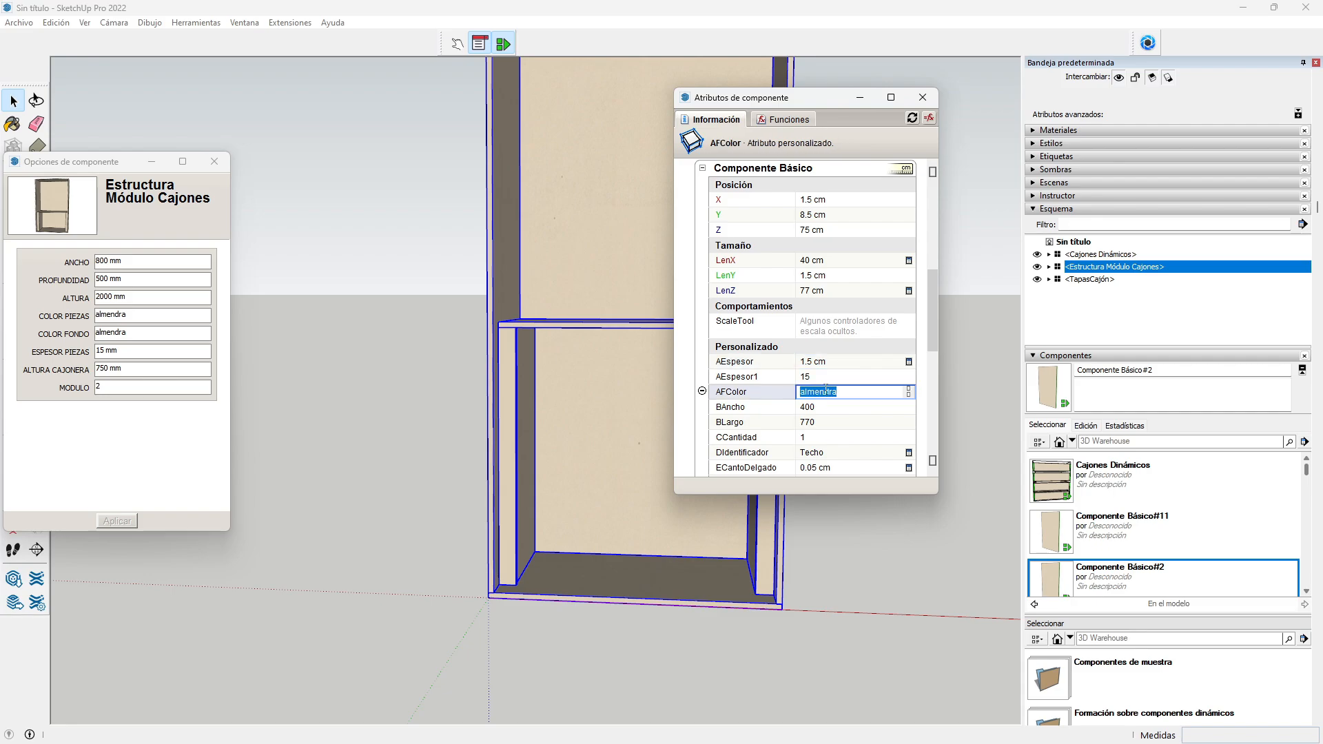
pyautogui.write('=')
pyautogui.scroll(5, 834, 390)
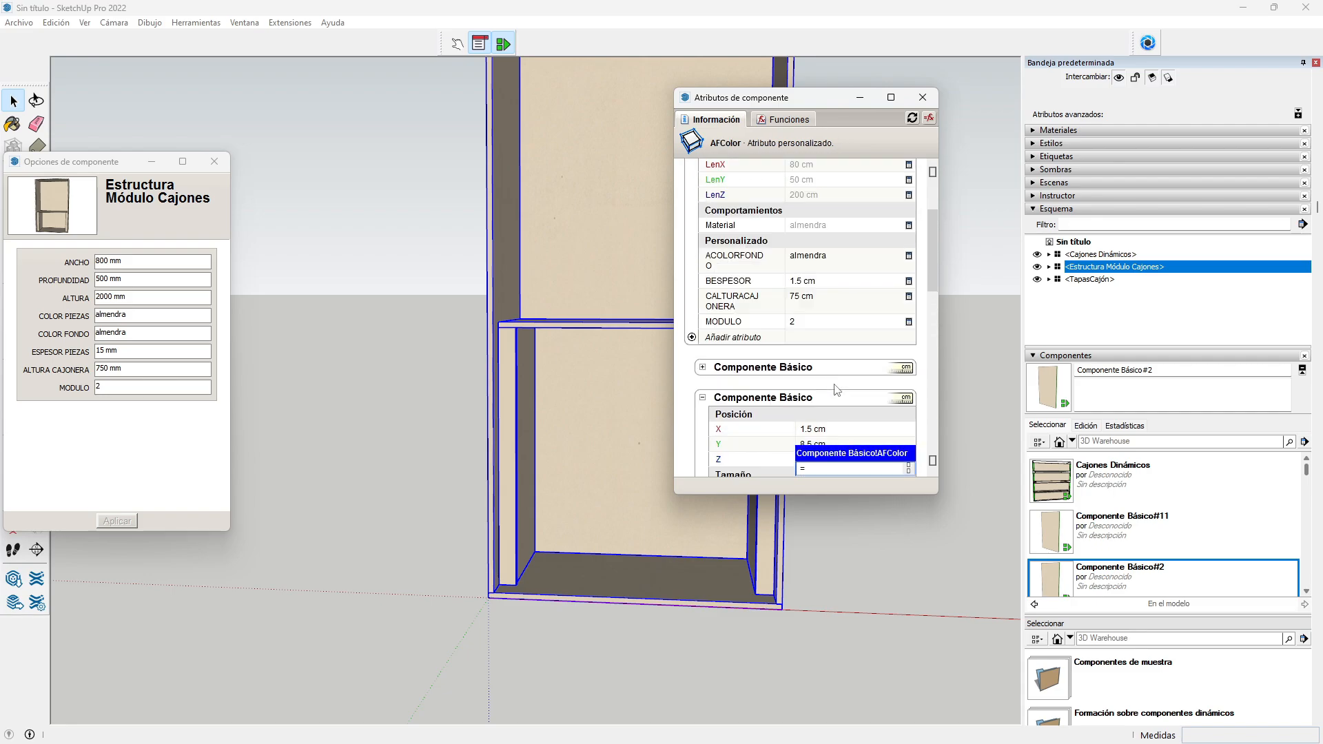
pyautogui.scroll(2, 837, 391)
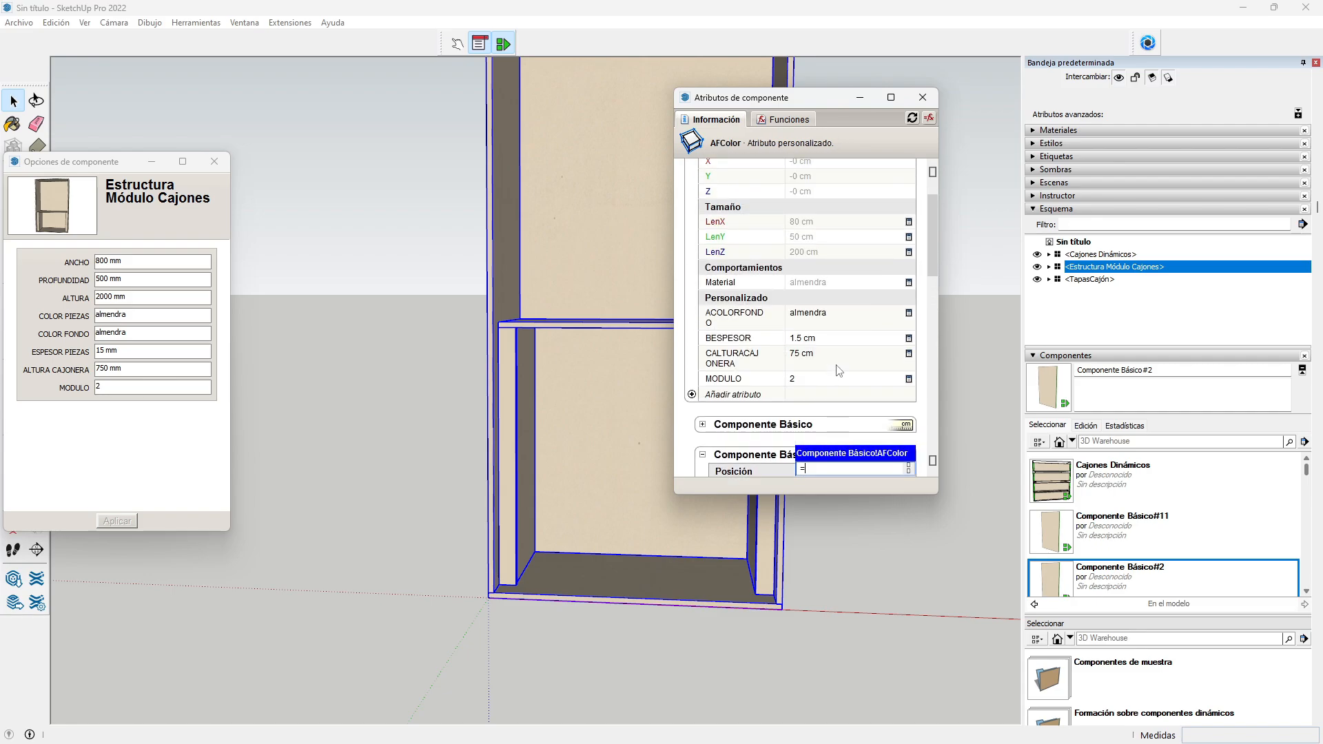
pyautogui.click(812, 283)
pyautogui.press('Return')
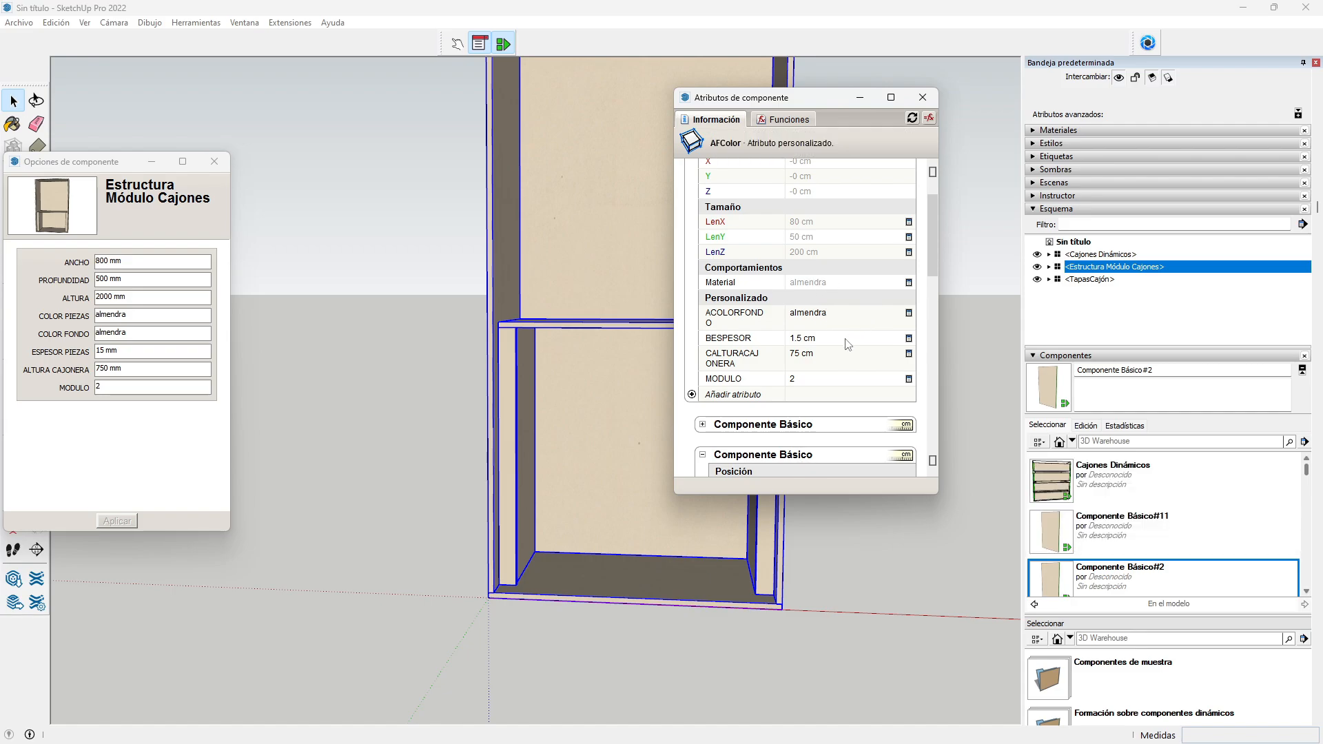
pyautogui.scroll(-5, 846, 340)
pyautogui.scroll(-6, 845, 338)
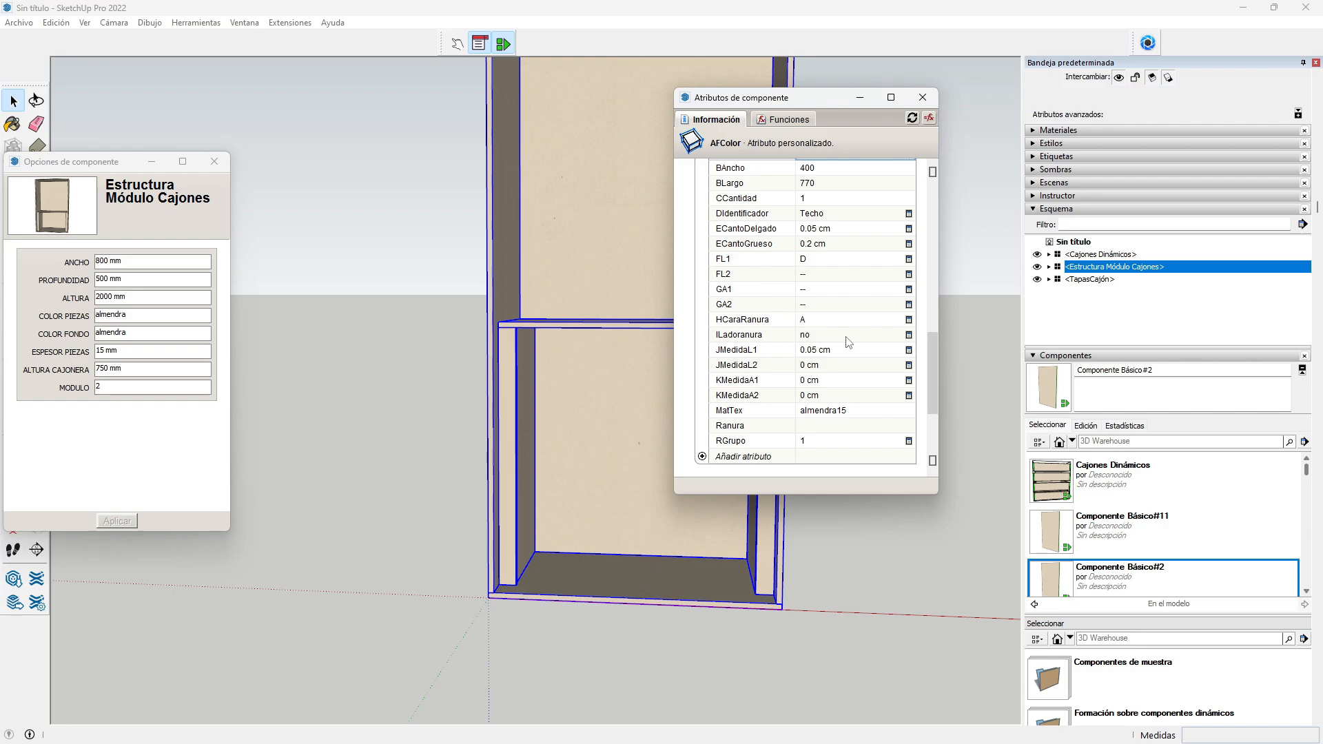
# Step: Give RGrupo a formula referencing the Estructura Módulo structure
pyautogui.click(805, 441)
pyautogui.write('=')
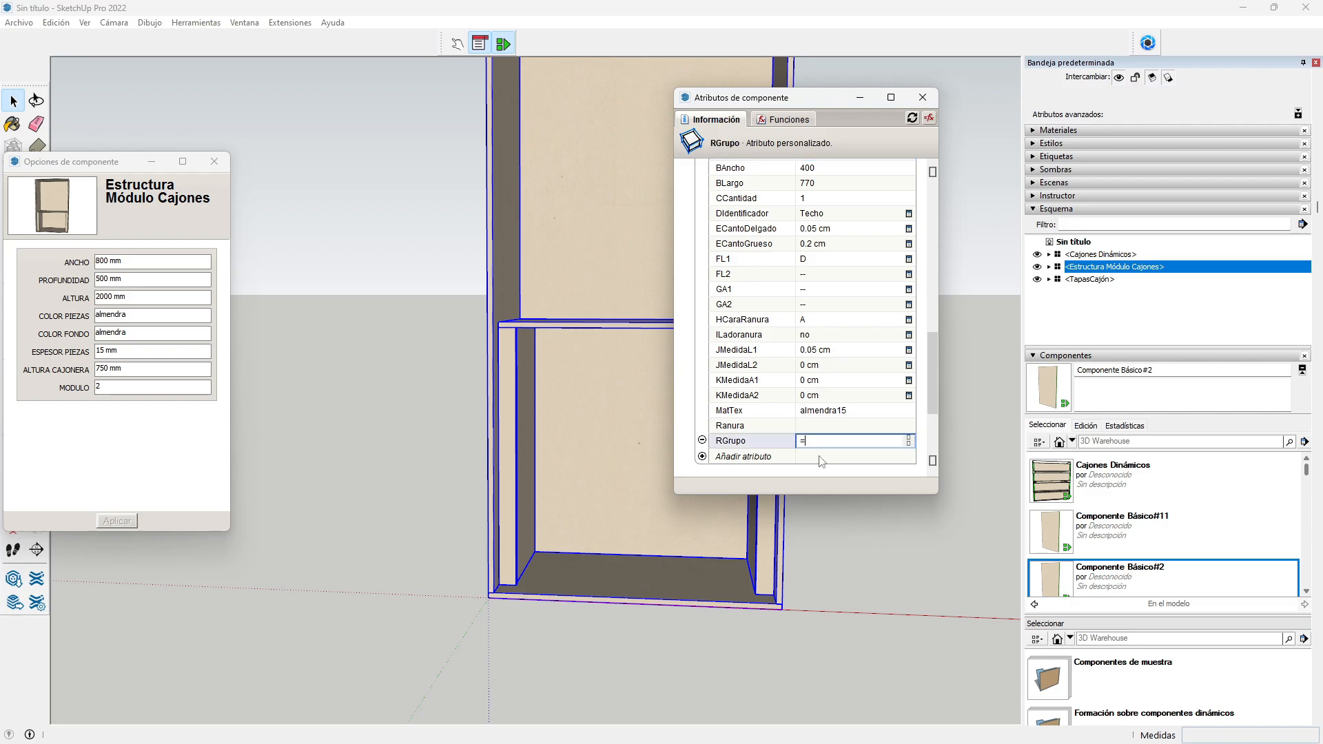
pyautogui.scroll(7, 834, 414)
pyautogui.scroll(1, 840, 355)
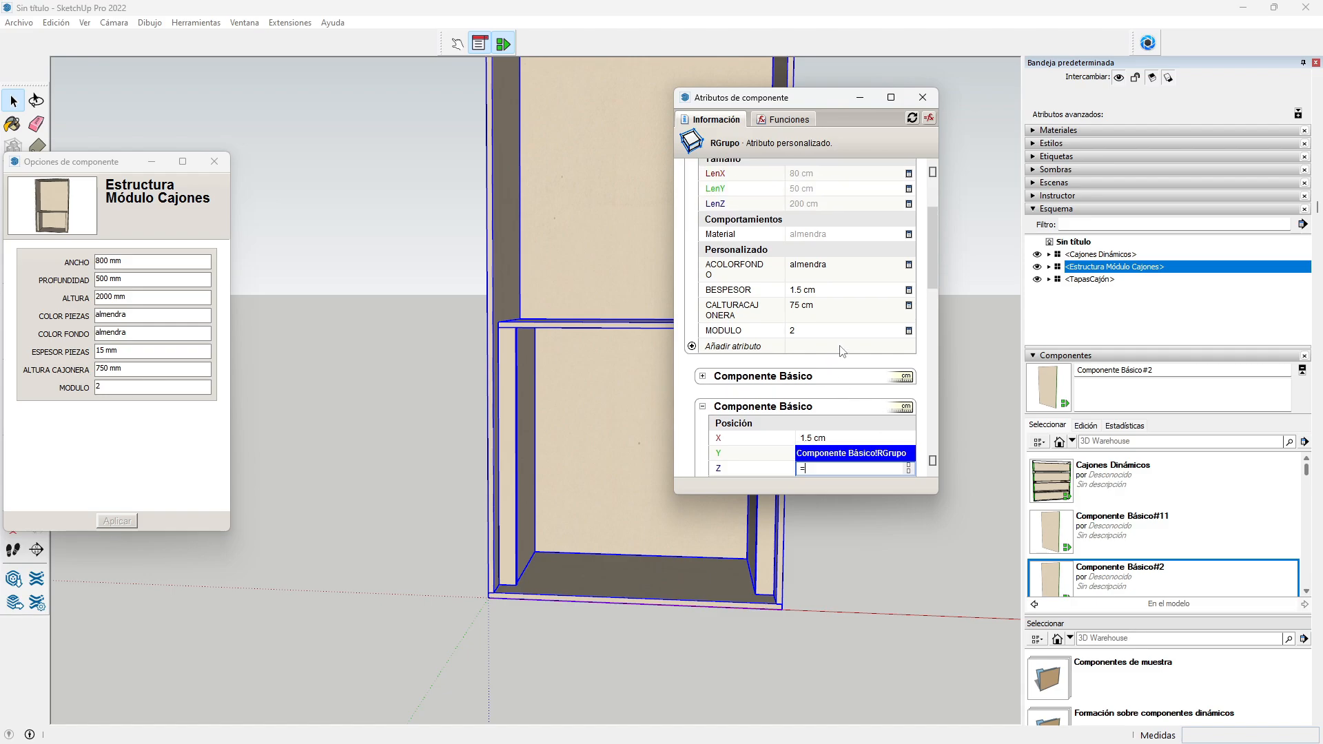
pyautogui.write('Estructura Módulo')
pyautogui.press('Return')
pyautogui.scroll(-3, 799, 345)
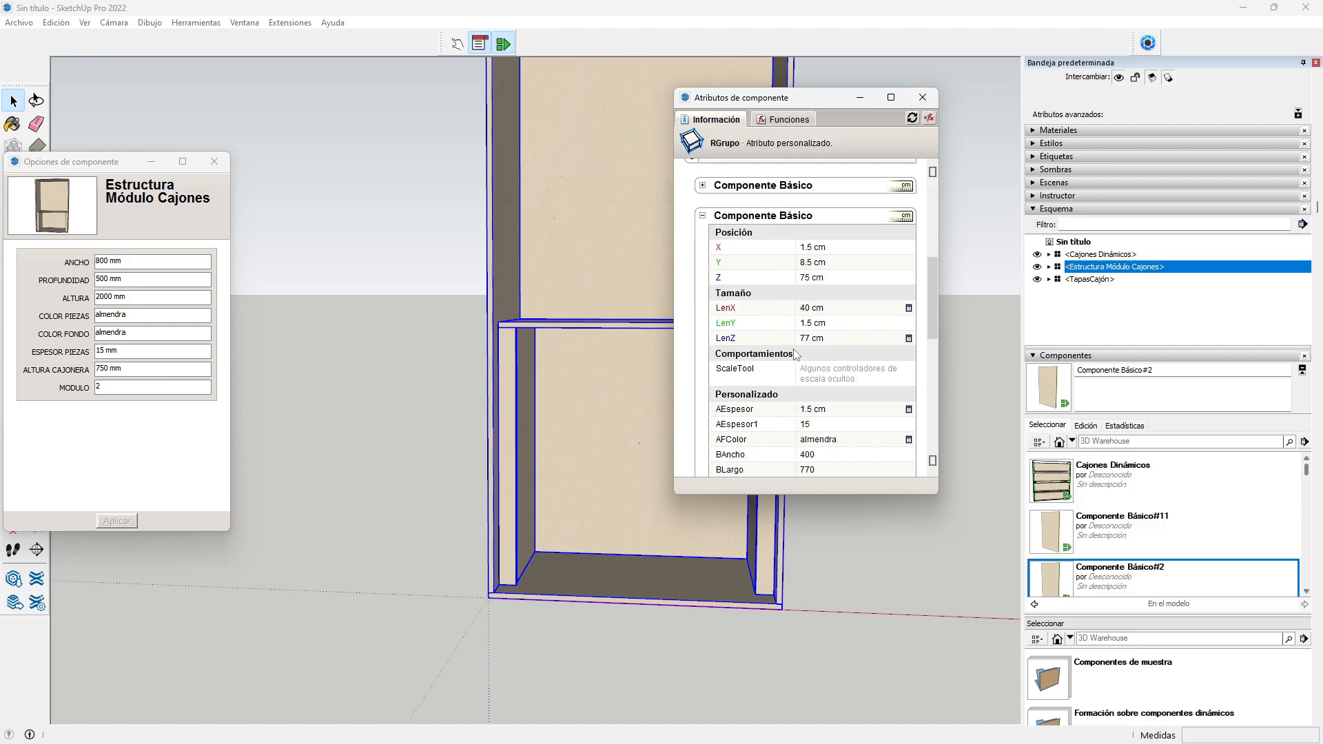
pyautogui.scroll(1, 795, 355)
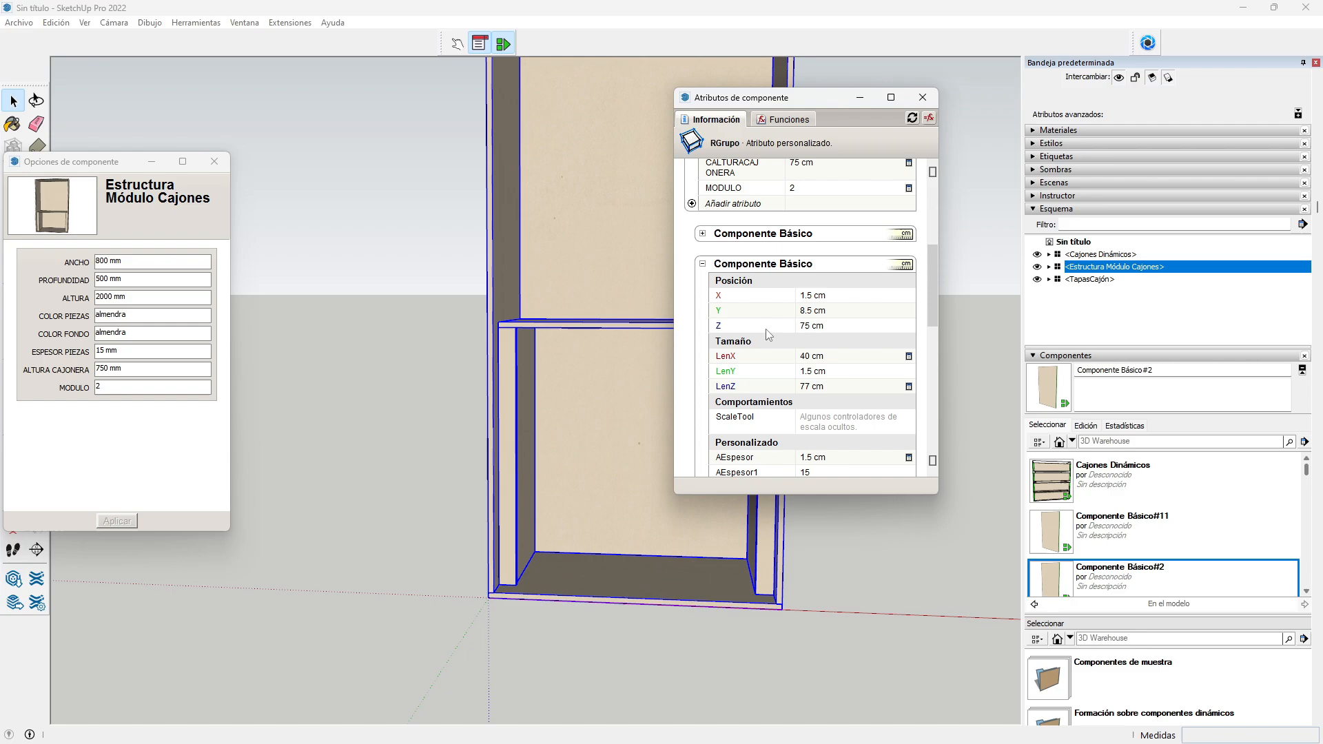
# Step: Collapse the first panel's section and expand the fourth Componente Básico's attributes
pyautogui.click(703, 266)
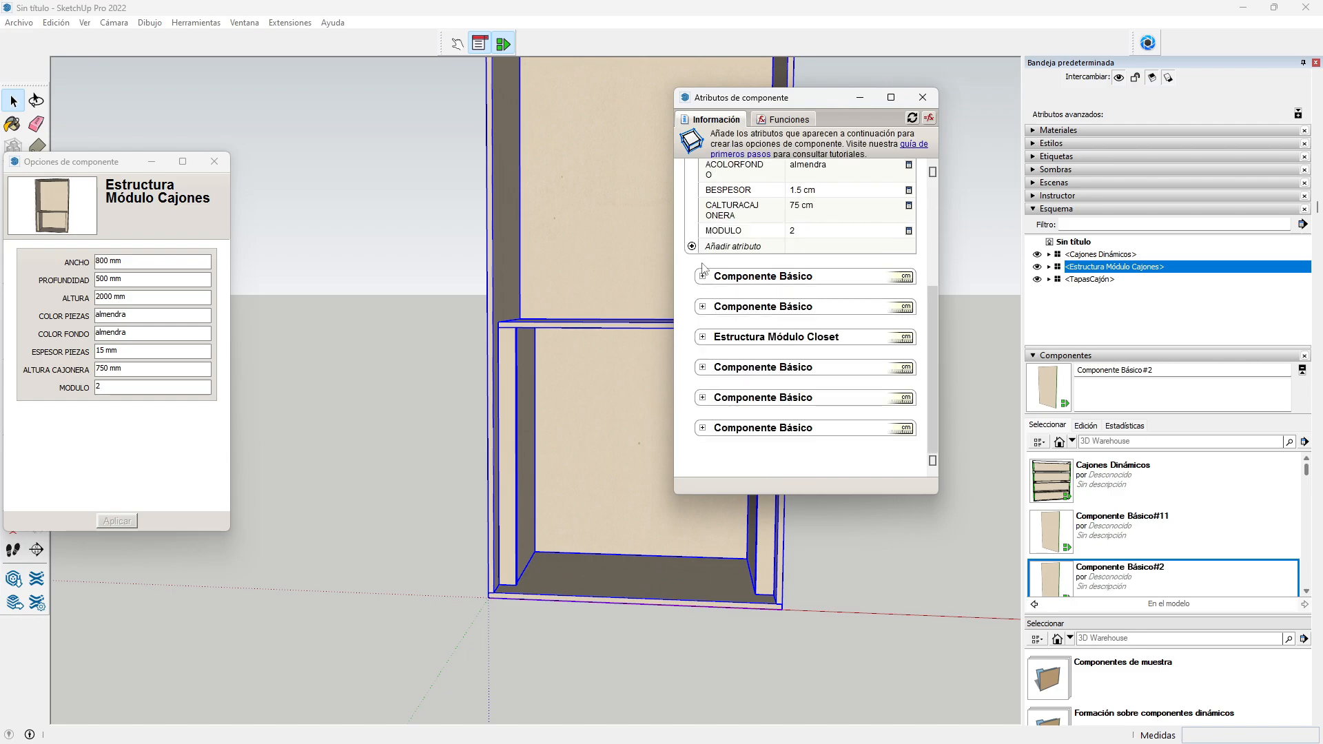
pyautogui.click(702, 367)
pyautogui.scroll(-5, 703, 370)
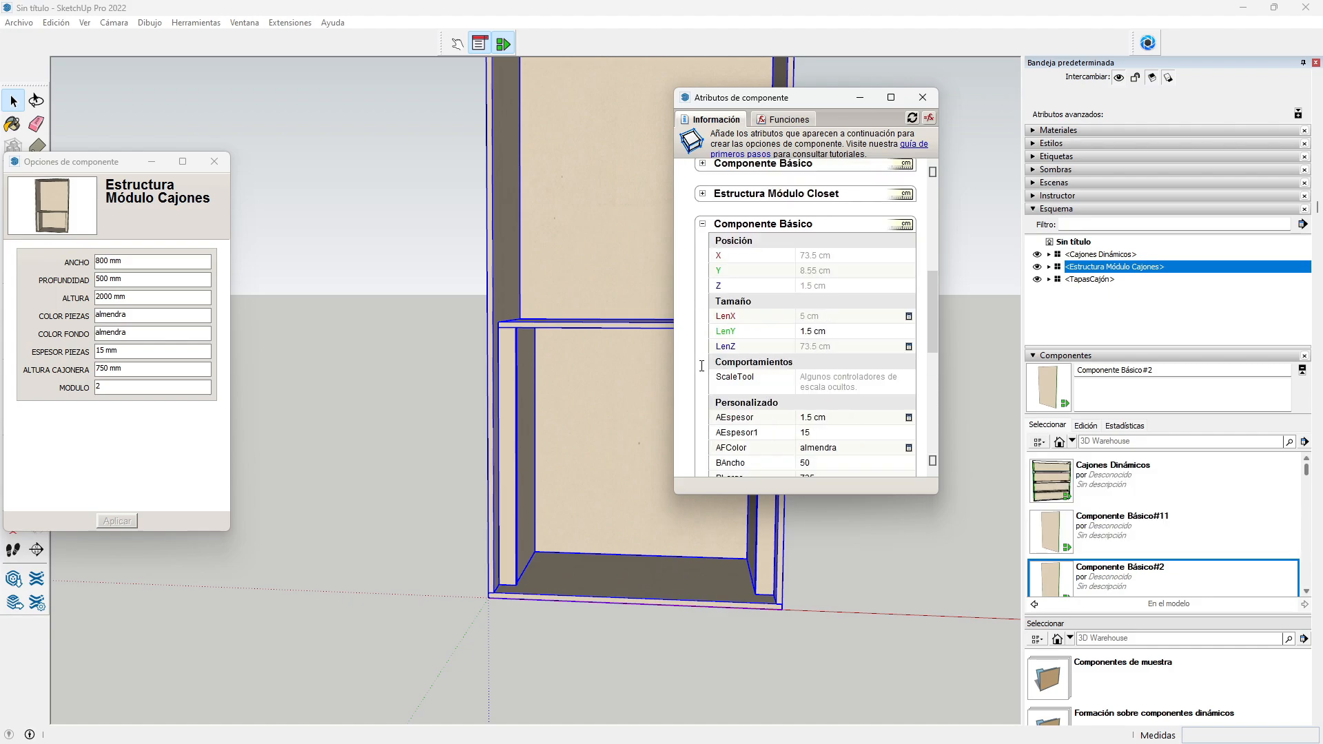
pyautogui.scroll(-1, 702, 366)
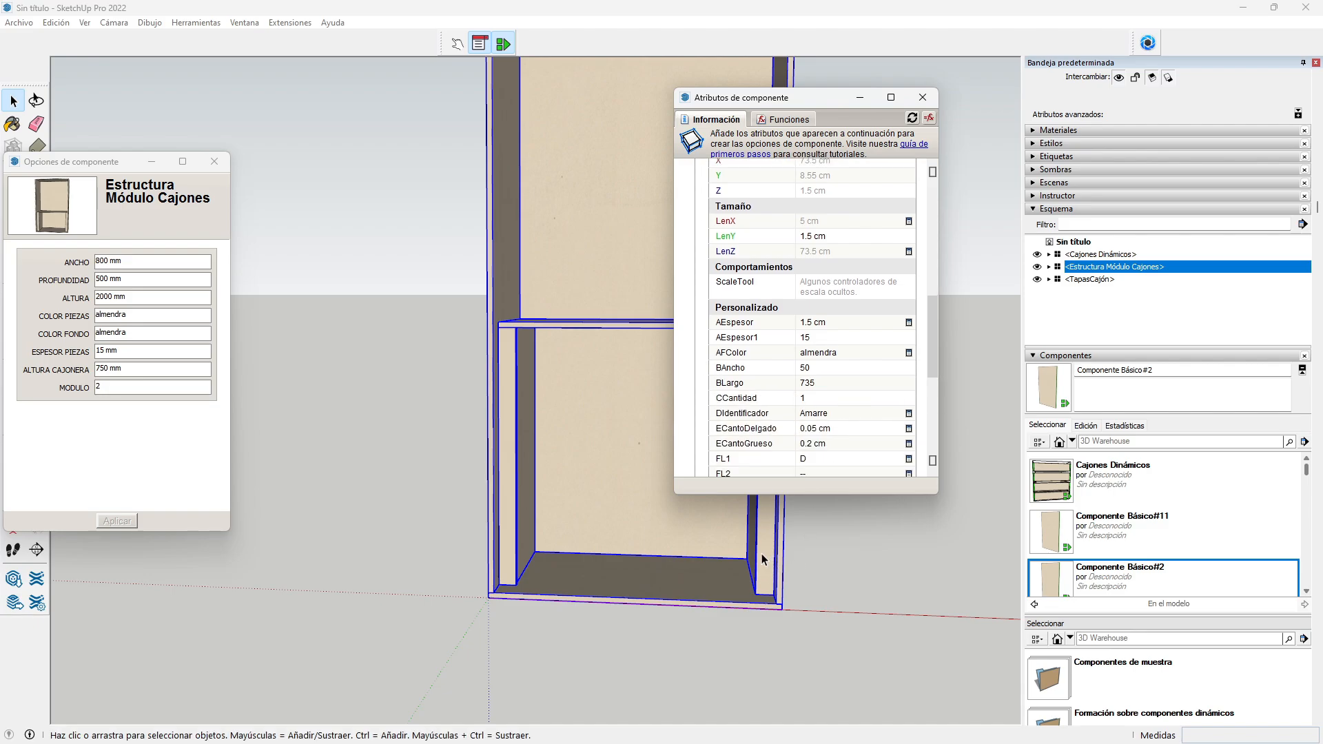
pyautogui.scroll(3, 879, 322)
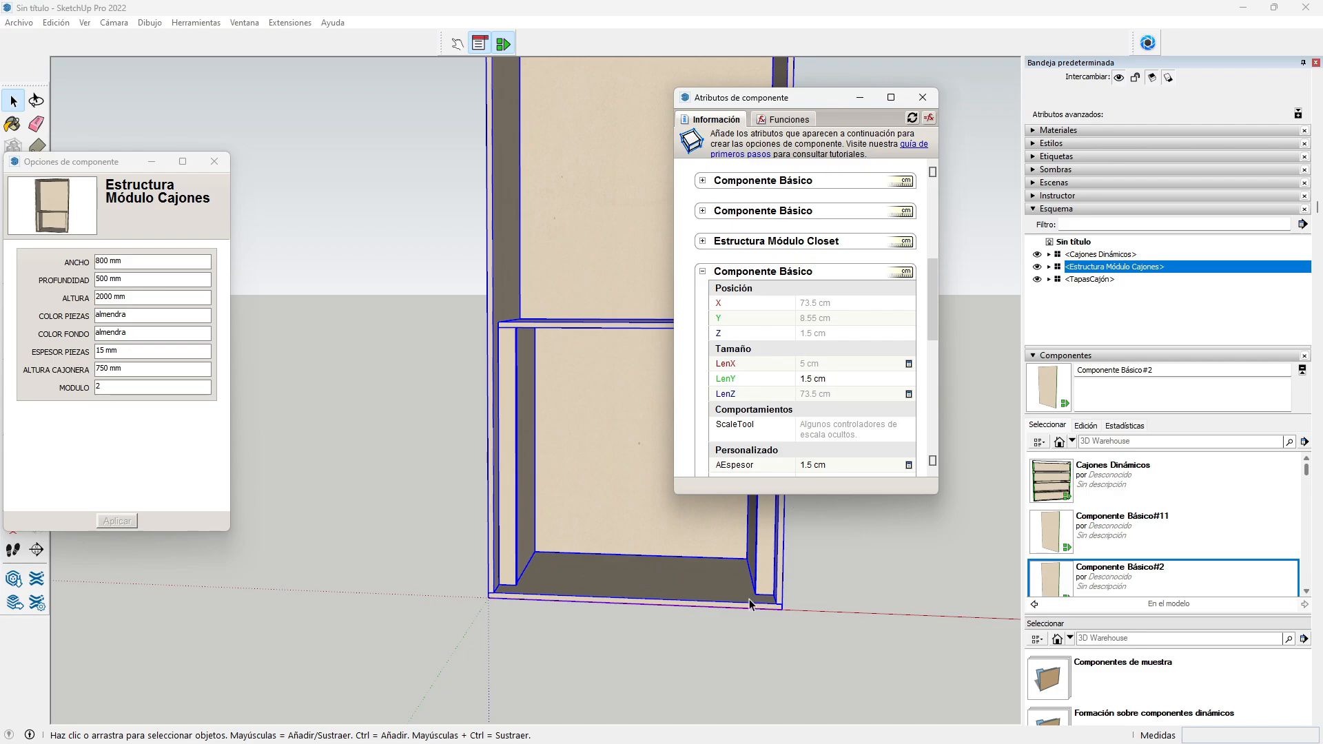
pyautogui.scroll(3, 751, 599)
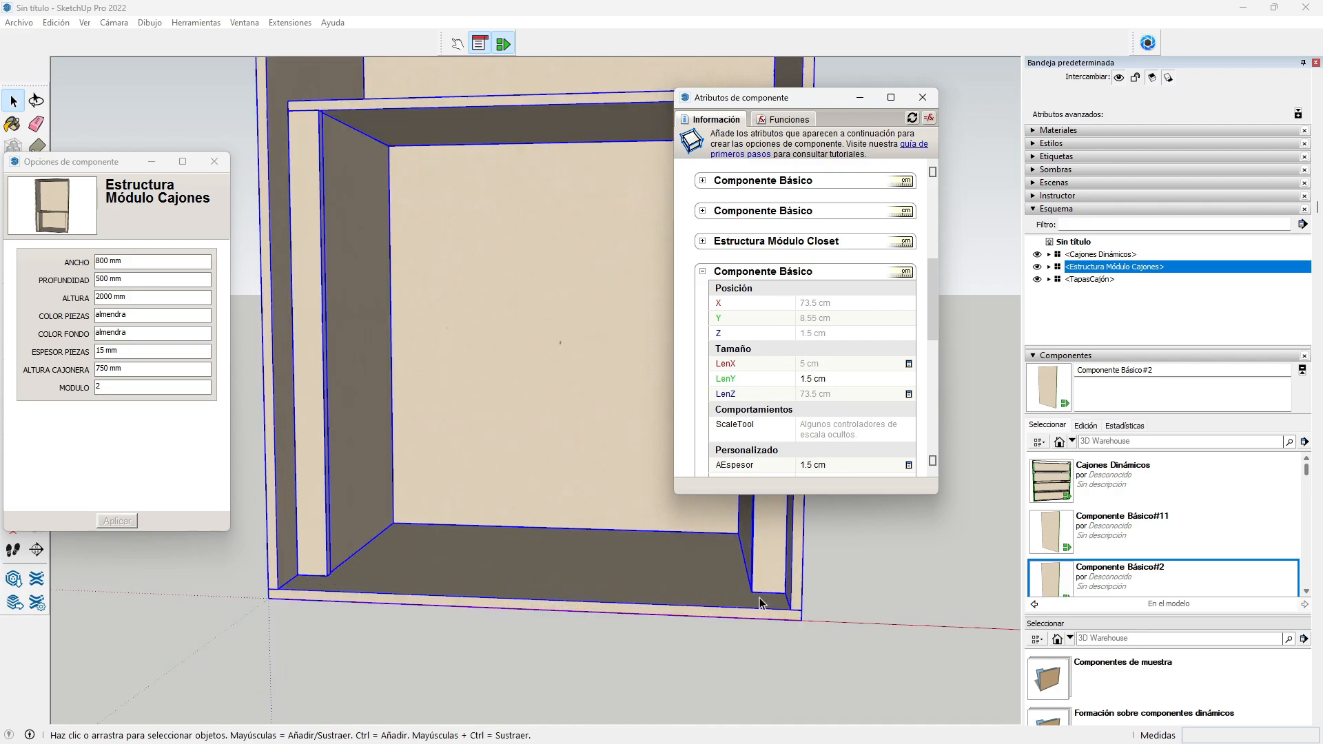
pyautogui.scroll(1, 759, 598)
pyautogui.scroll(-1, 756, 594)
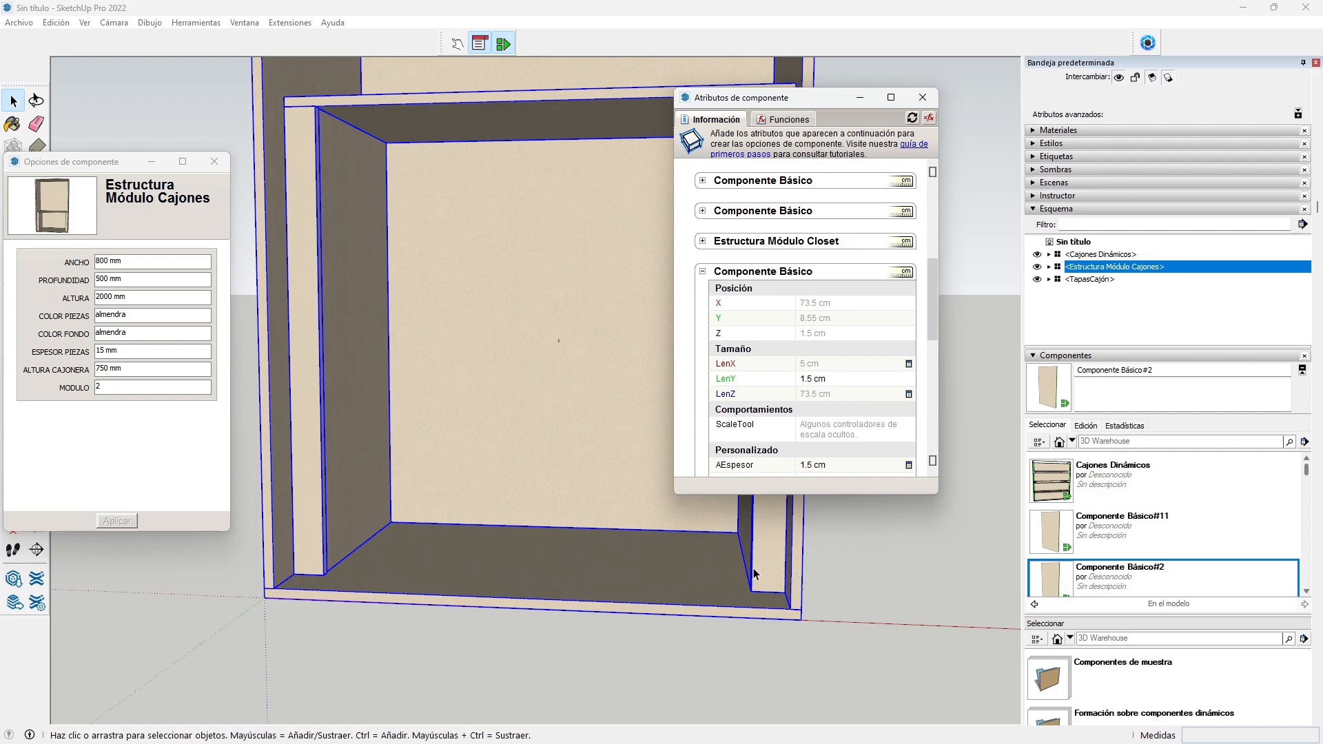
# Step: Set the panel's X to a formula: the module's LenX minus BESPESOR minus 5
pyautogui.click(836, 304)
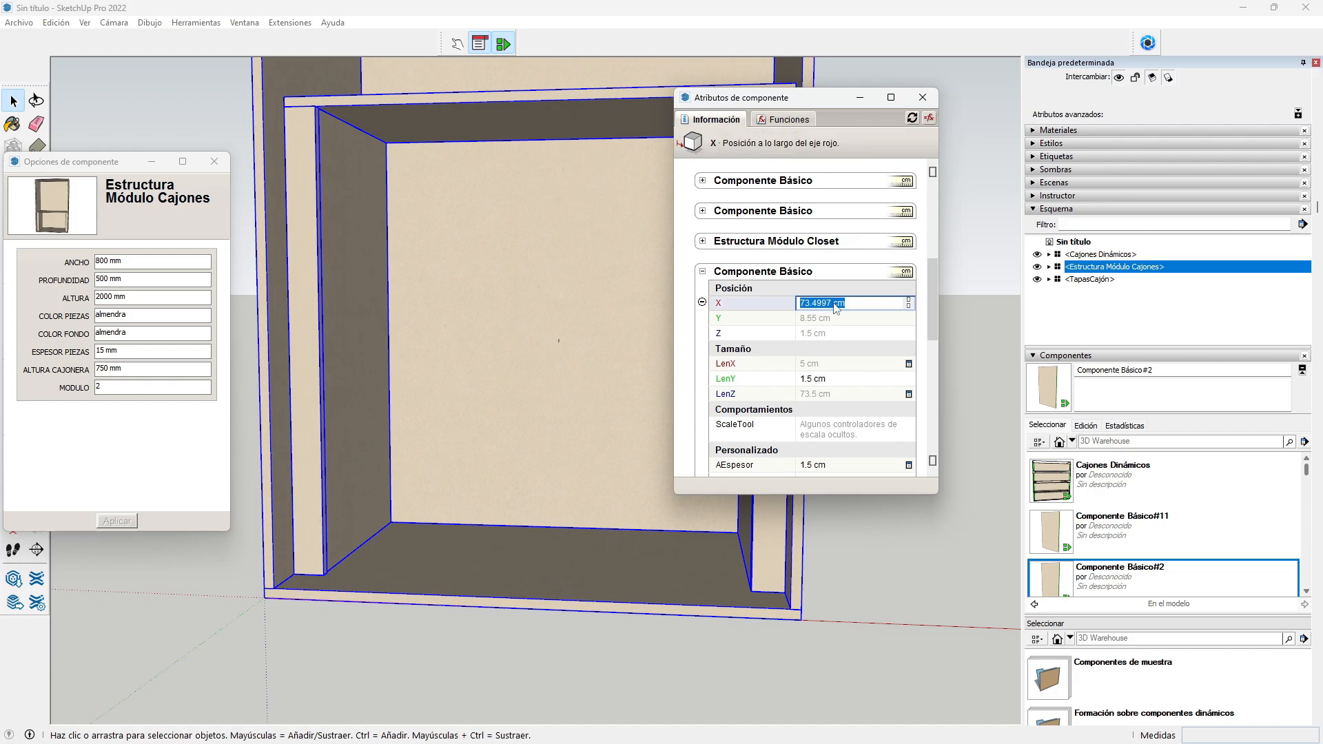
pyautogui.write('=')
pyautogui.moveTo(937, 317); pyautogui.dragTo(944, 246)
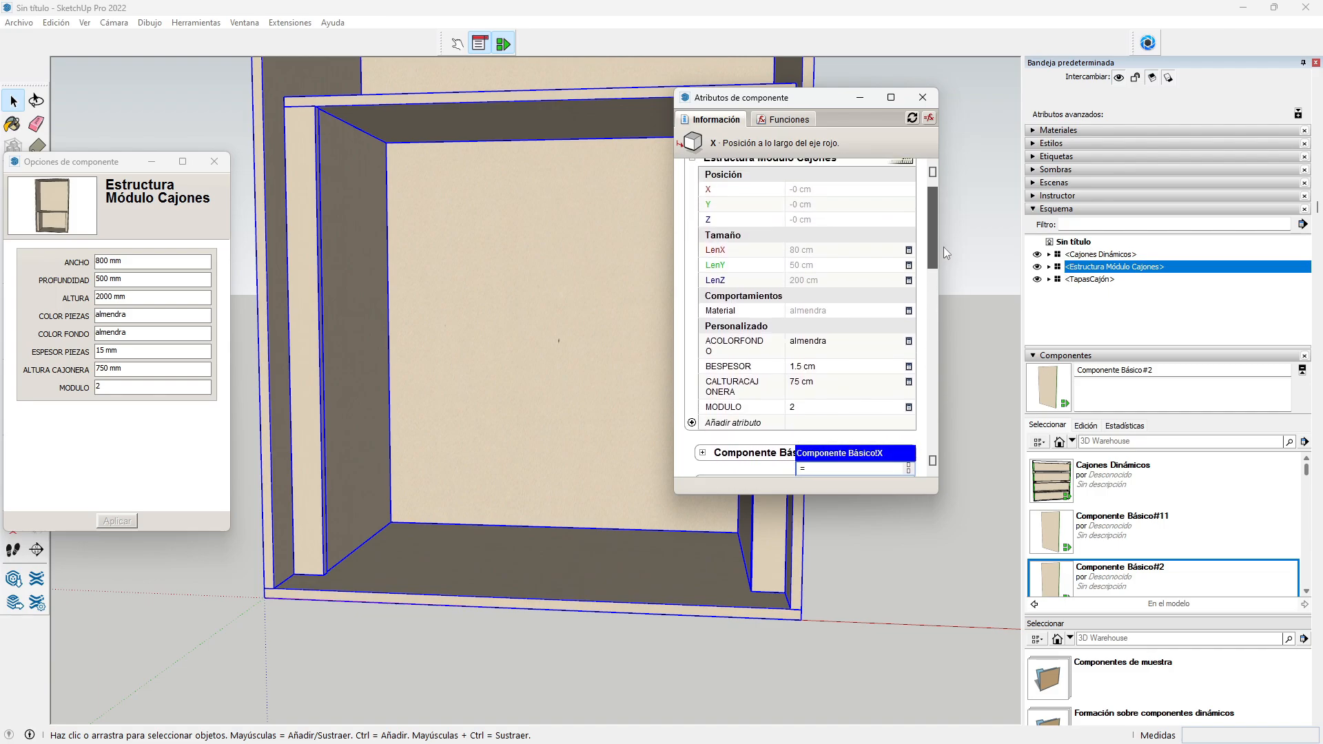
pyautogui.click(834, 249)
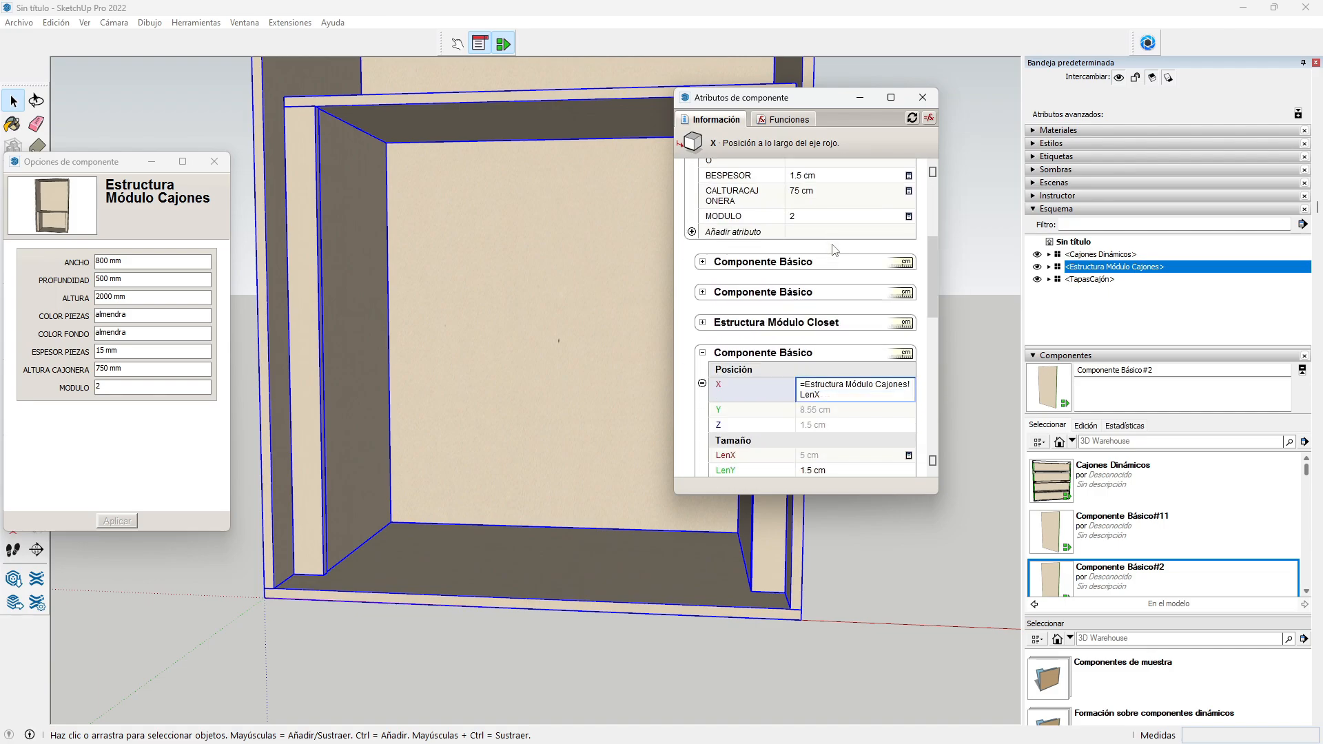
pyautogui.write('-')
pyautogui.scroll(3, 827, 244)
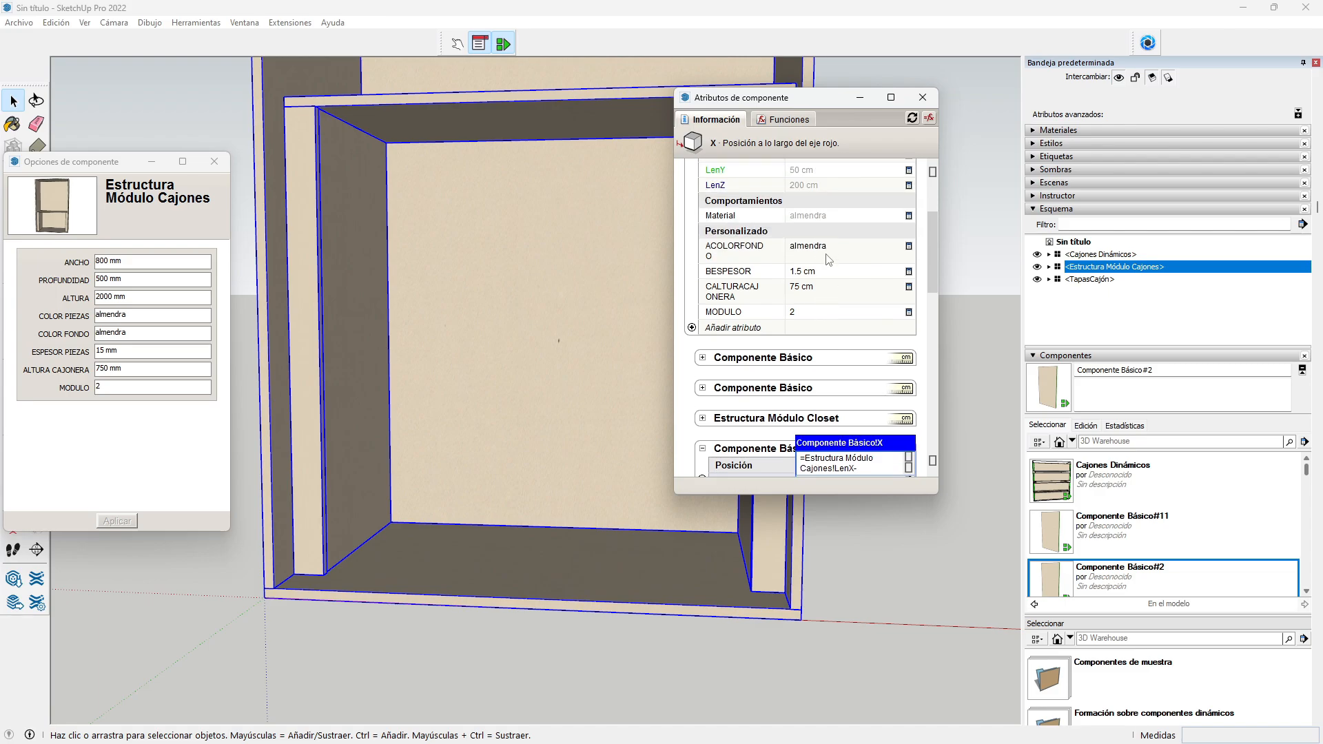
pyautogui.click(817, 274)
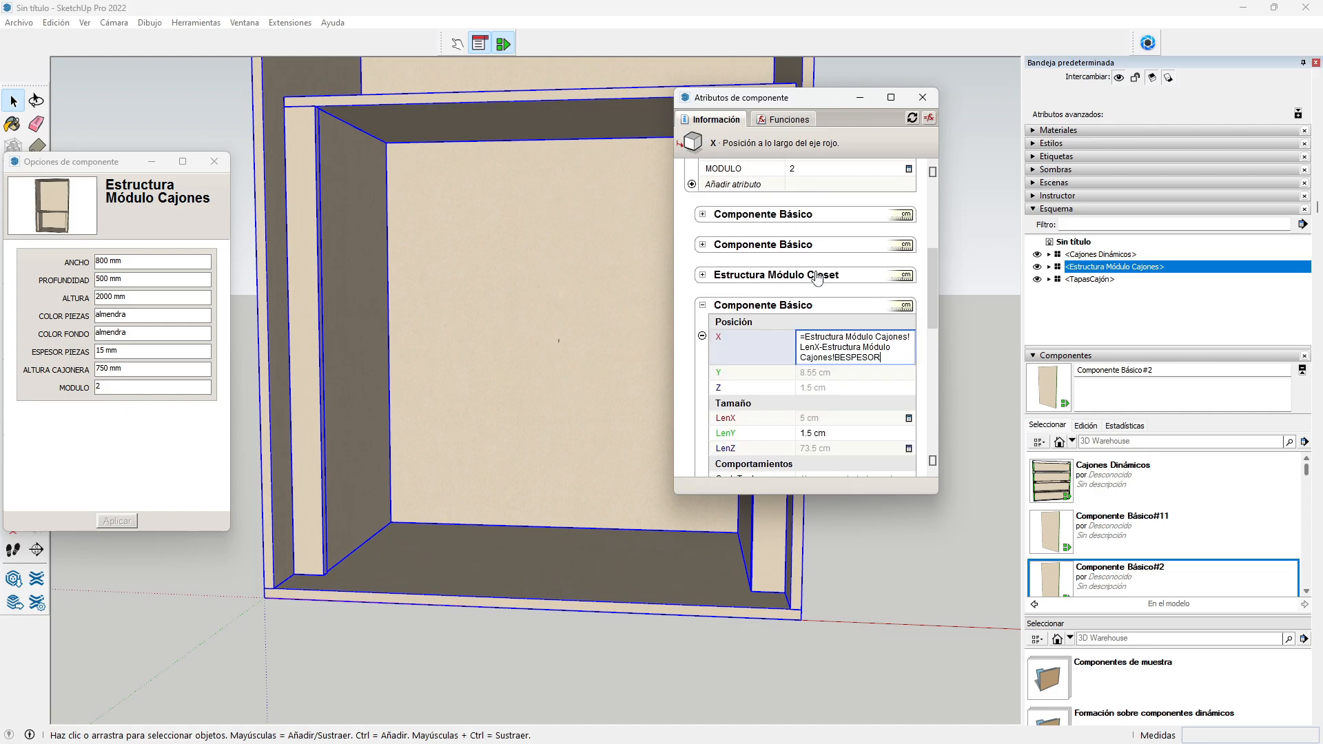
pyautogui.write('-5')
pyautogui.press('Return')
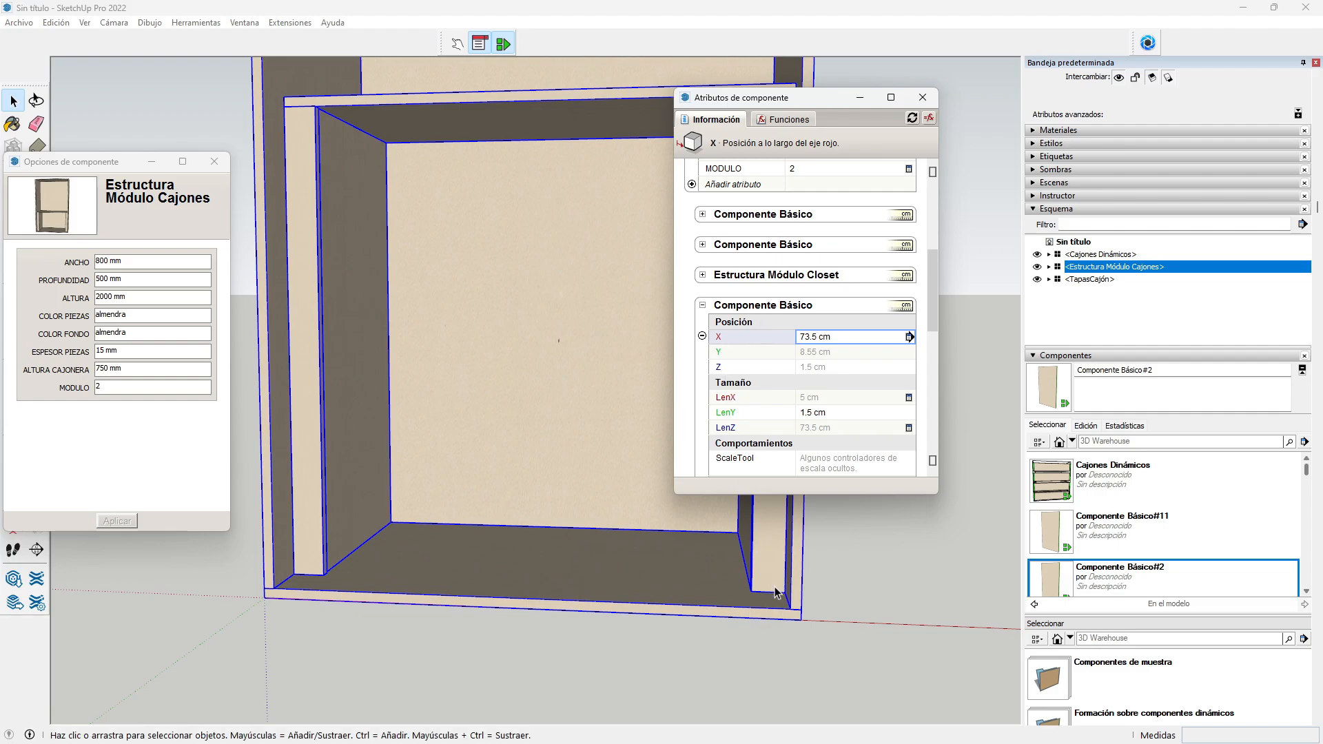
# Step: Set the panel's Y position to the formula =8.5
pyautogui.click(819, 353)
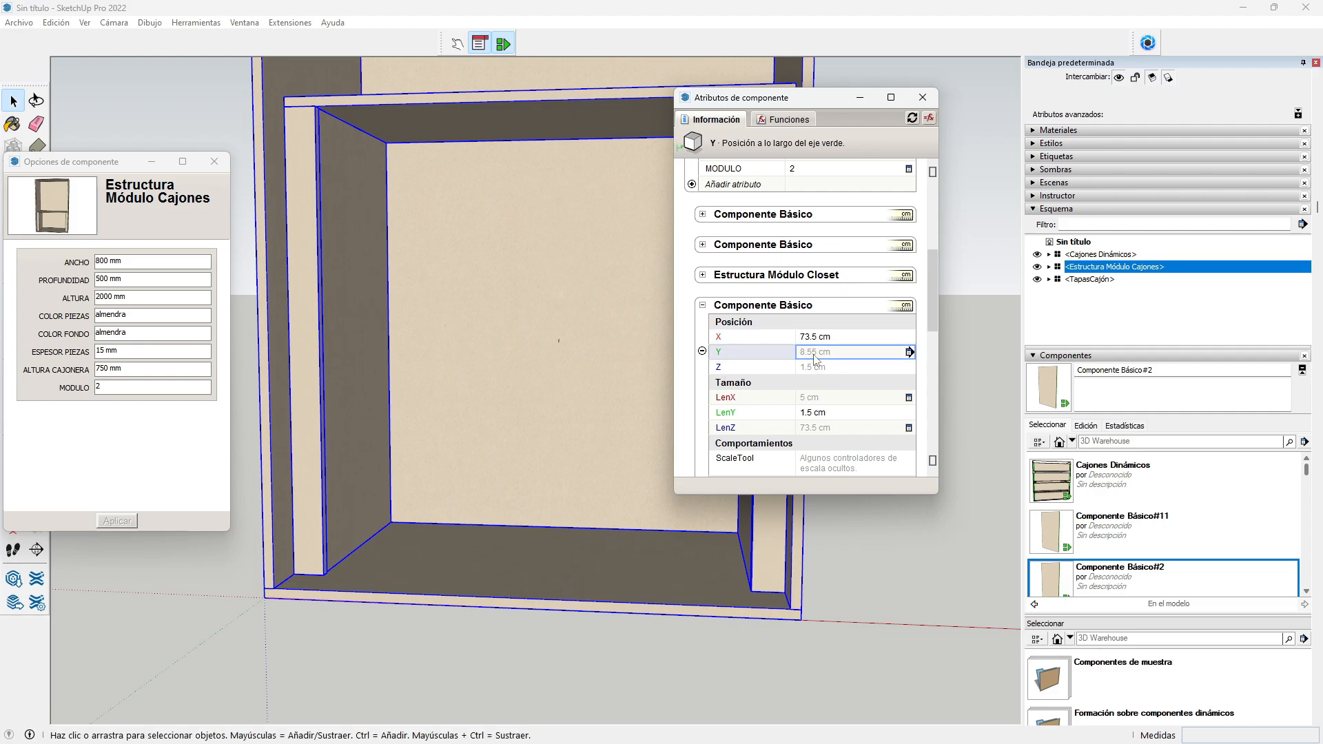
pyautogui.write('=8.5')
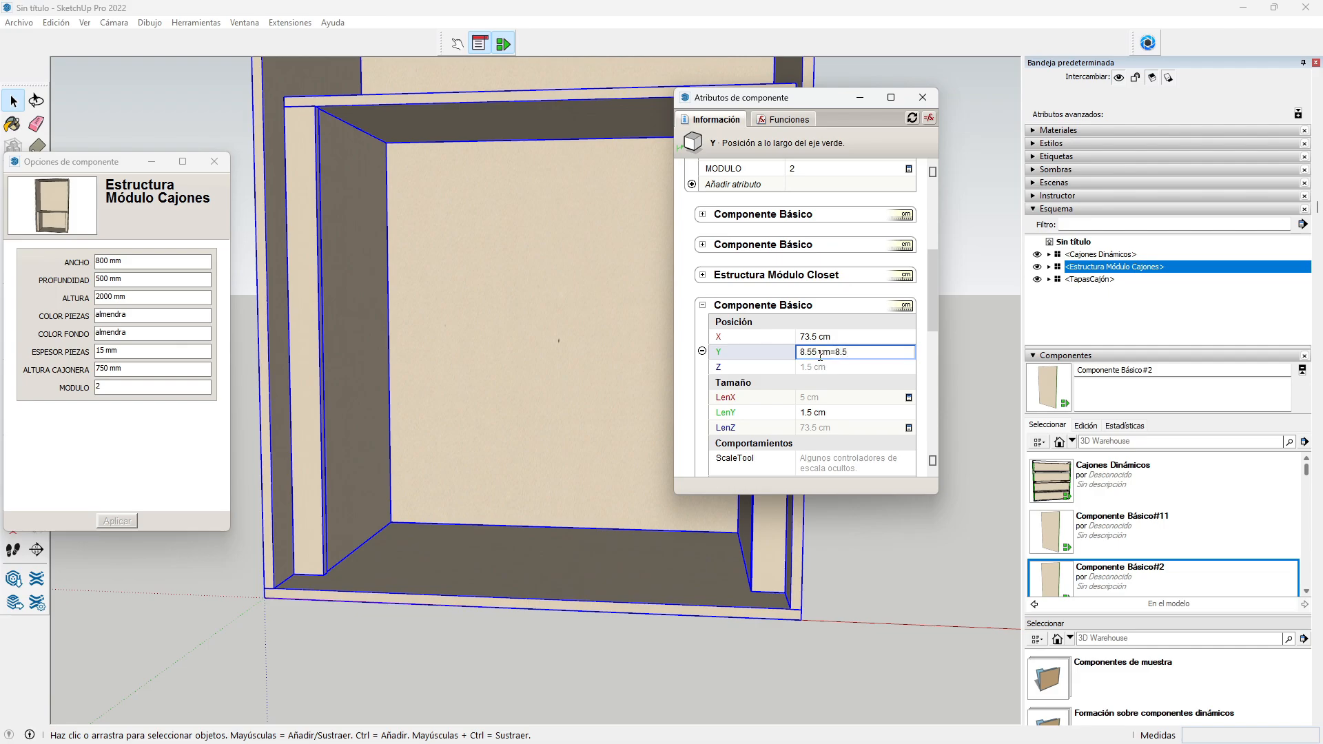
pyautogui.press('Return')
pyautogui.click(818, 352)
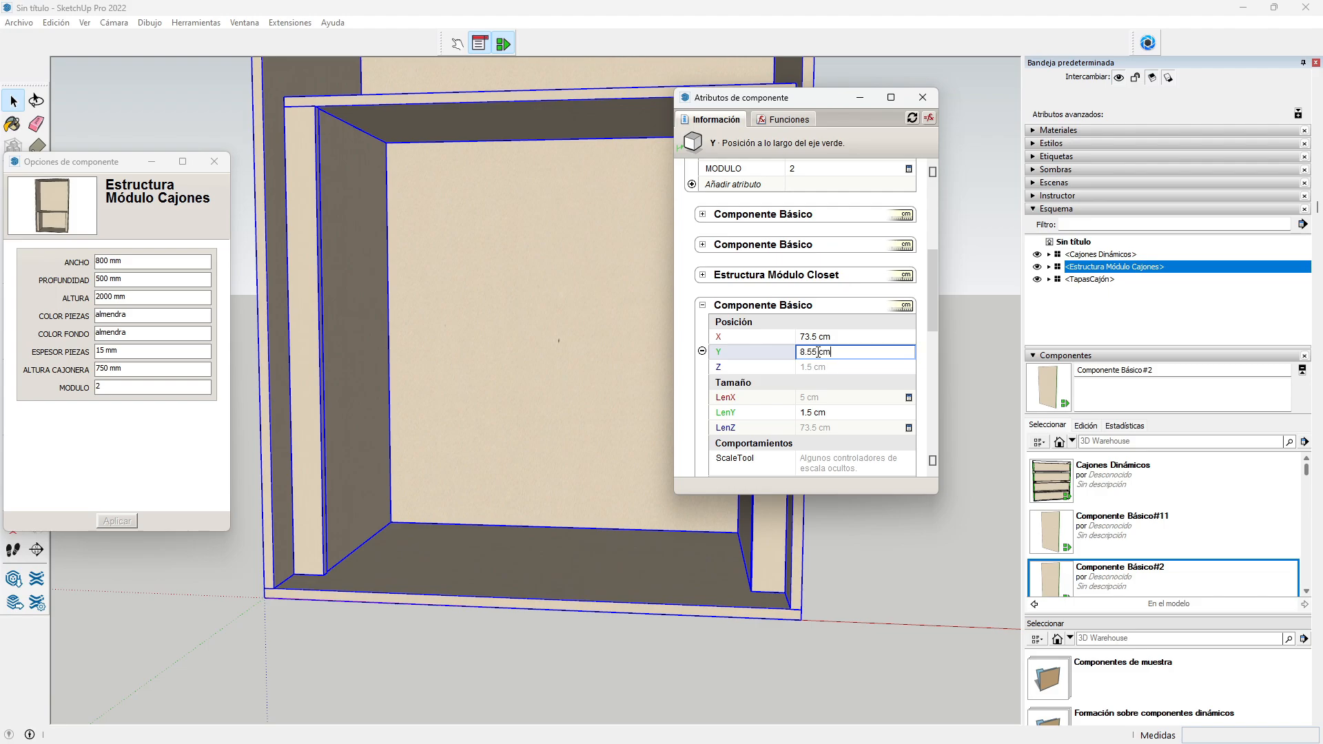
pyautogui.moveTo(833, 352); pyautogui.dragTo(768, 357)
pyautogui.write('=8.5')
pyautogui.press('Return')
# Step: Link Z to a drawer-module attribute and make LenX a fixed 5 cm formula
pyautogui.click(811, 369)
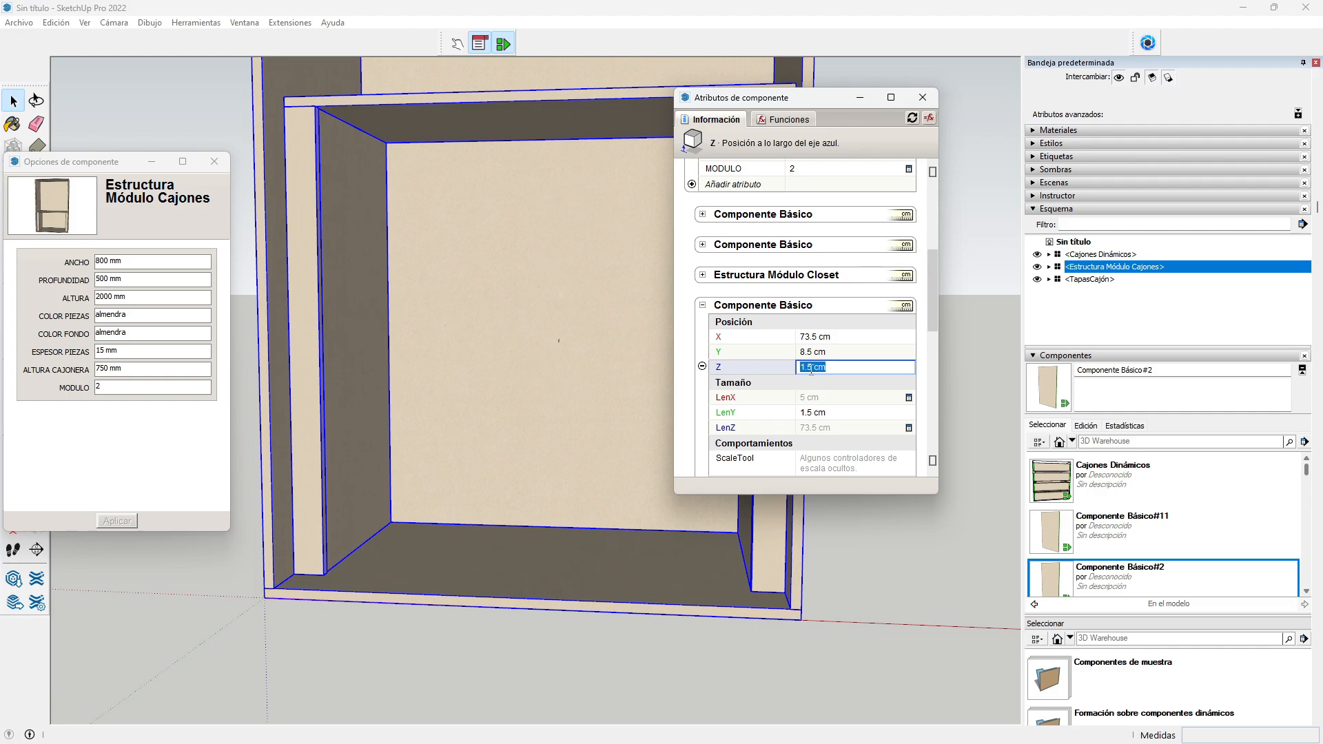
pyautogui.write('=')
pyautogui.scroll(2, 818, 372)
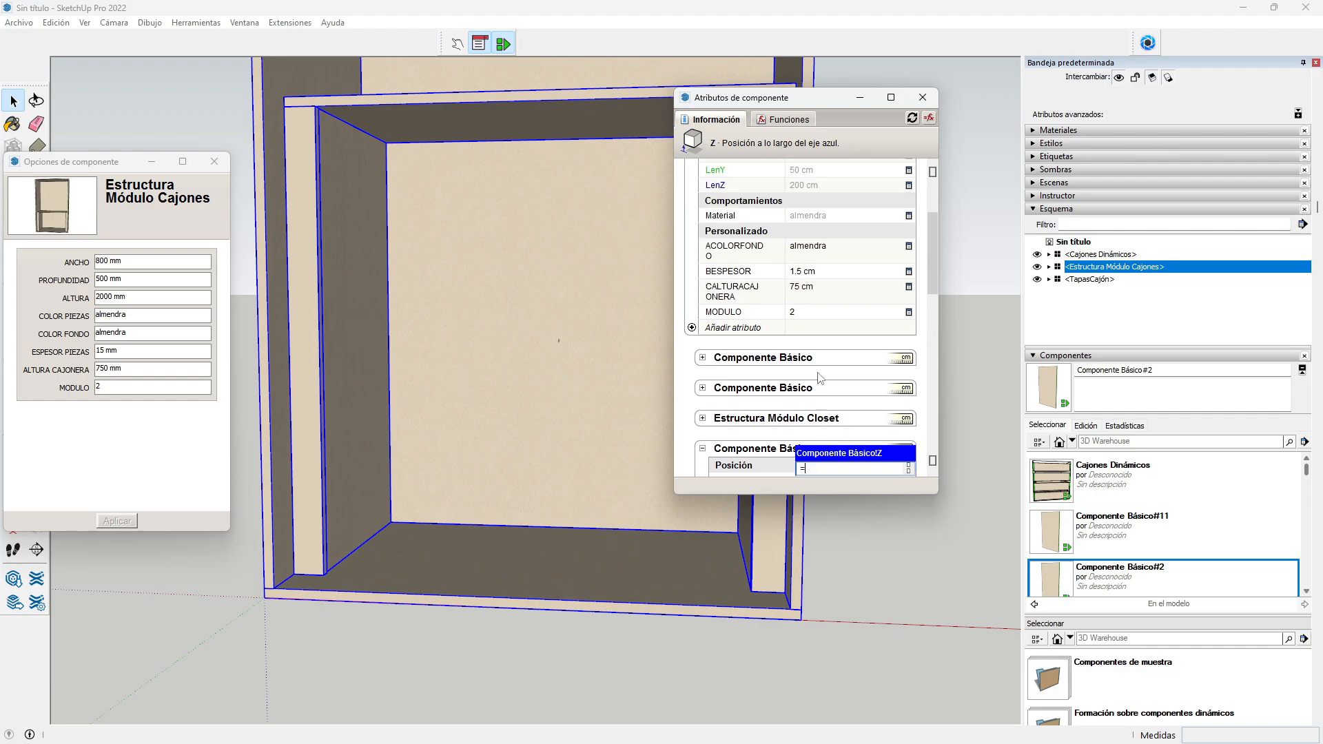
pyautogui.click(812, 276)
pyautogui.press('Return')
pyautogui.scroll(-3, 813, 343)
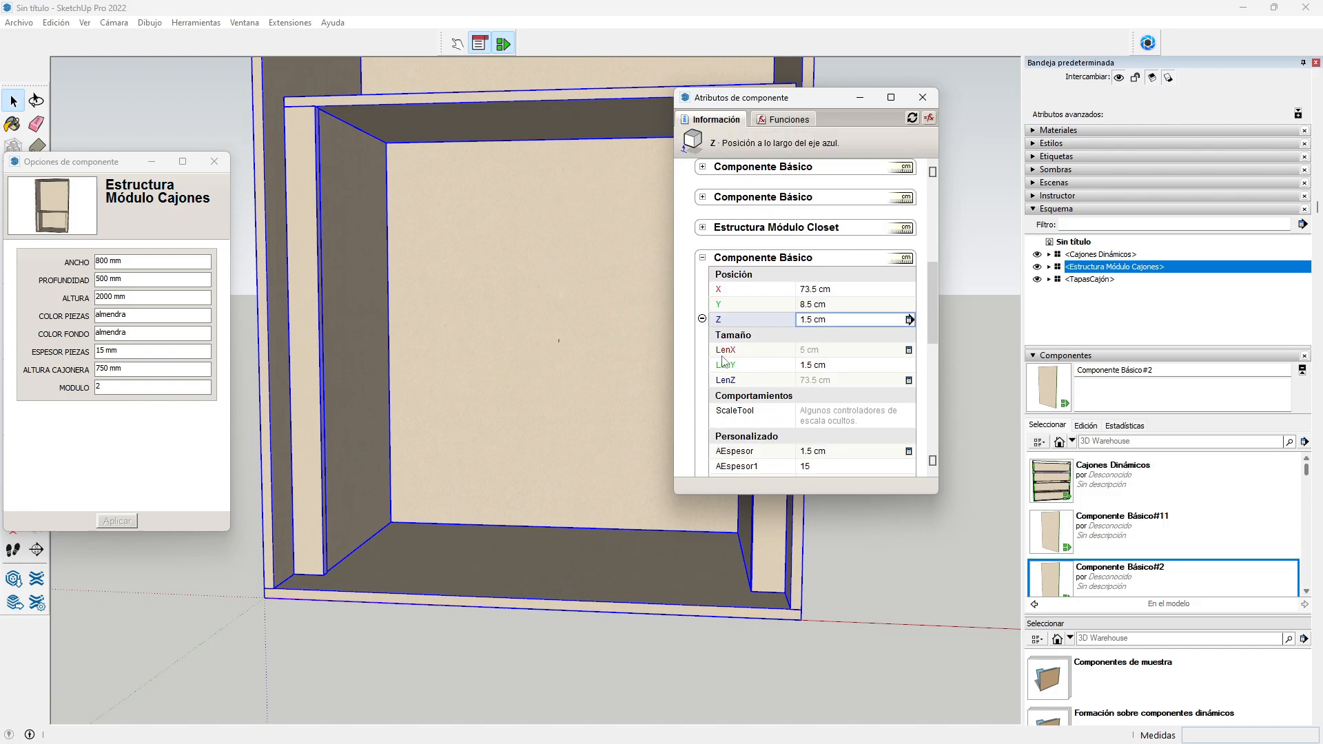
pyautogui.click(822, 352)
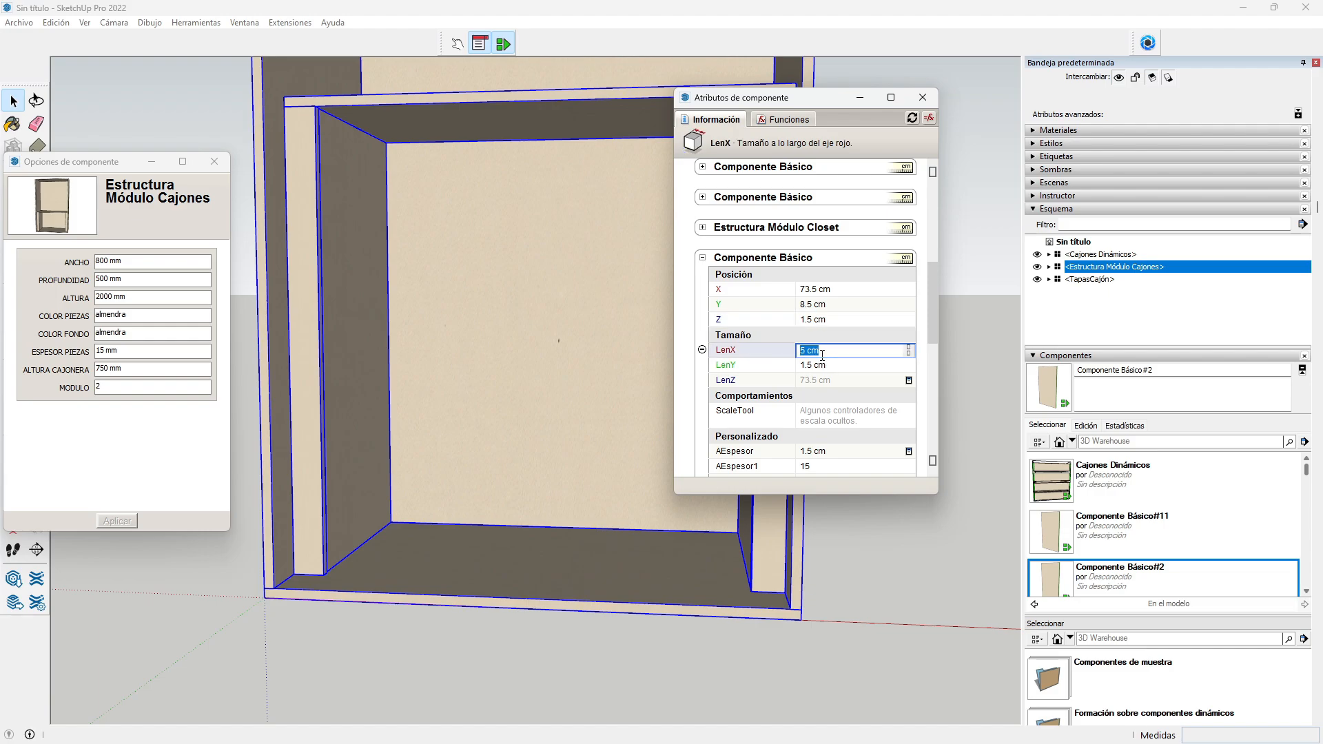
pyautogui.write('=5')
pyautogui.press('Return')
# Step: Set LenZ to the module's CALTURACAJONERA minus BESPESOR, giving 73.5 cm
pyautogui.click(817, 381)
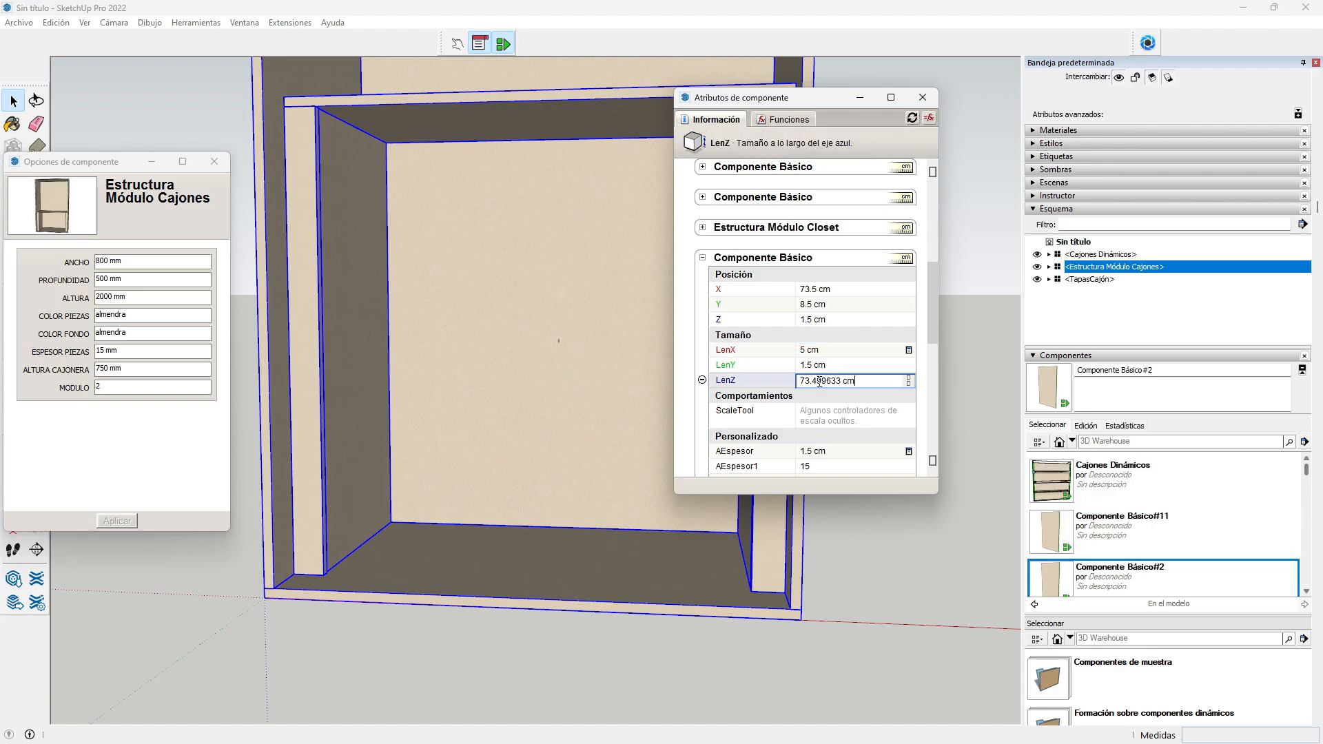
pyautogui.moveTo(869, 380); pyautogui.dragTo(793, 384)
pyautogui.write('=')
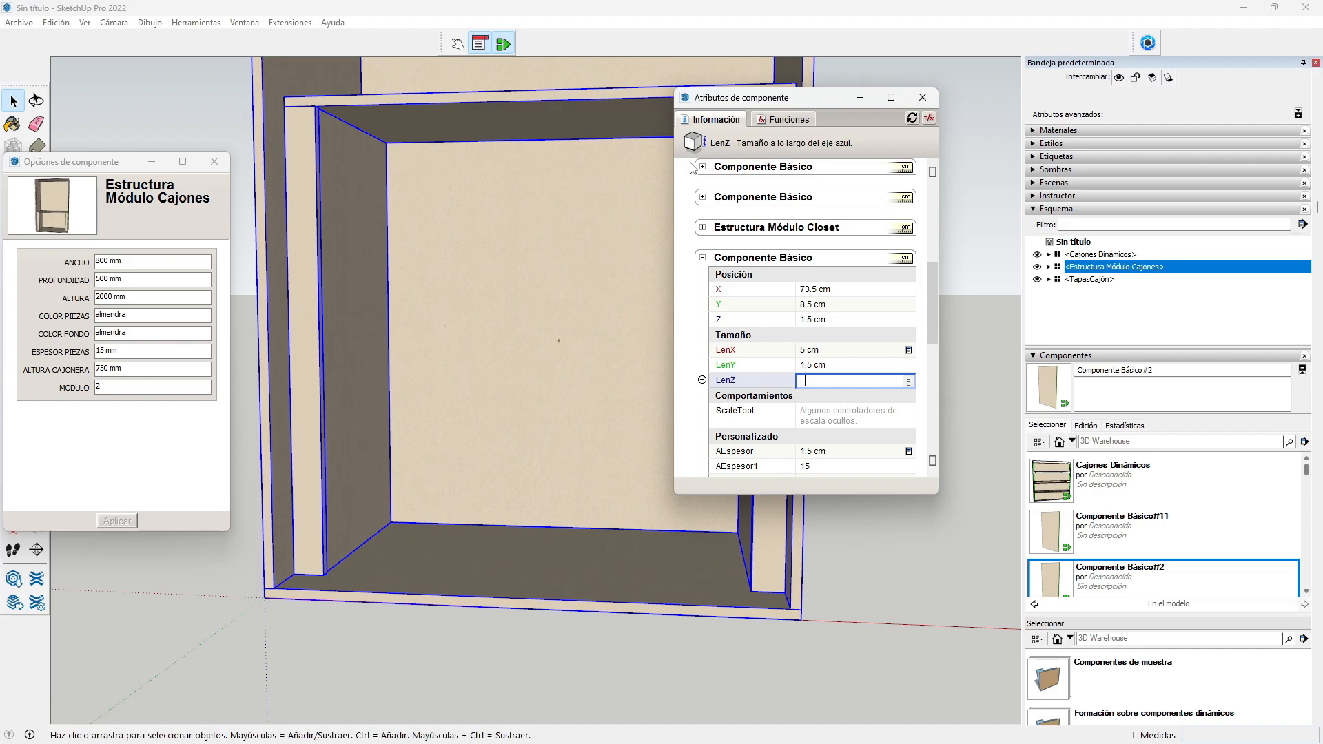
pyautogui.scroll(3, 721, 259)
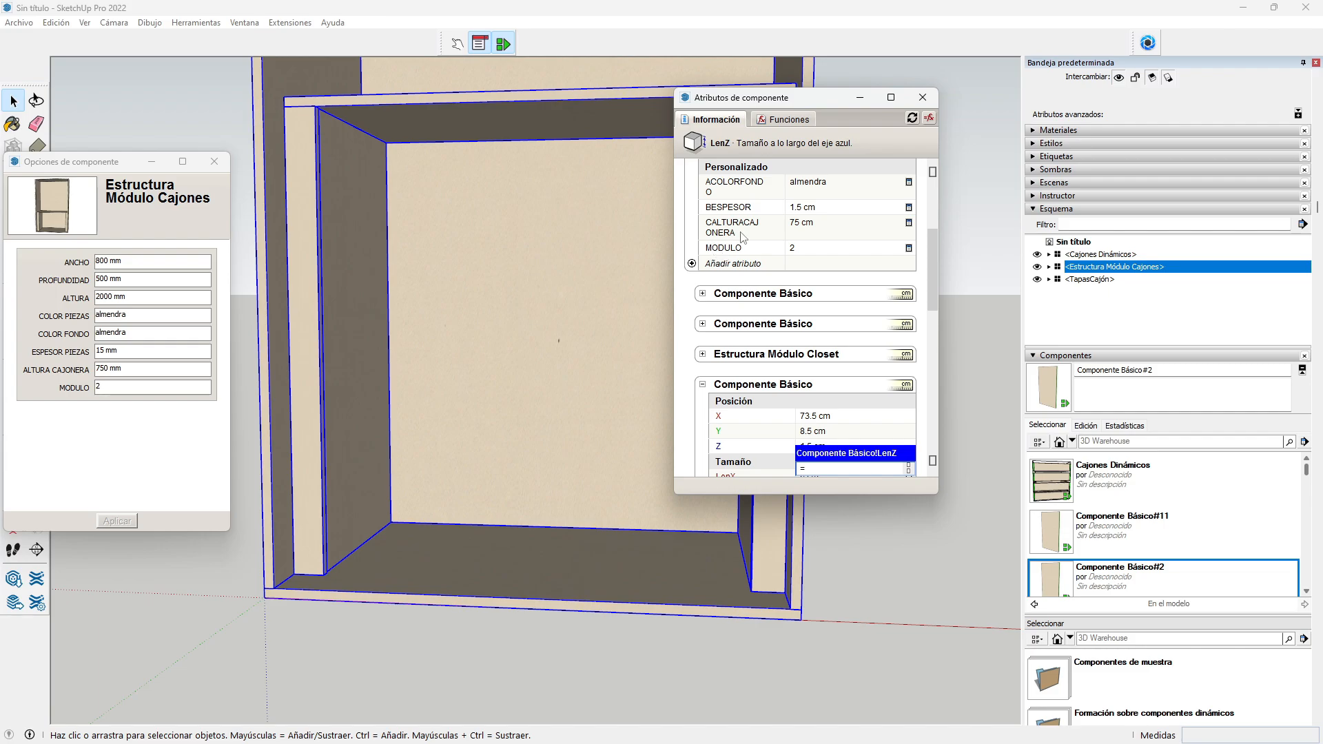
pyautogui.click(802, 227)
pyautogui.scroll(-3, 816, 276)
pyautogui.write('-')
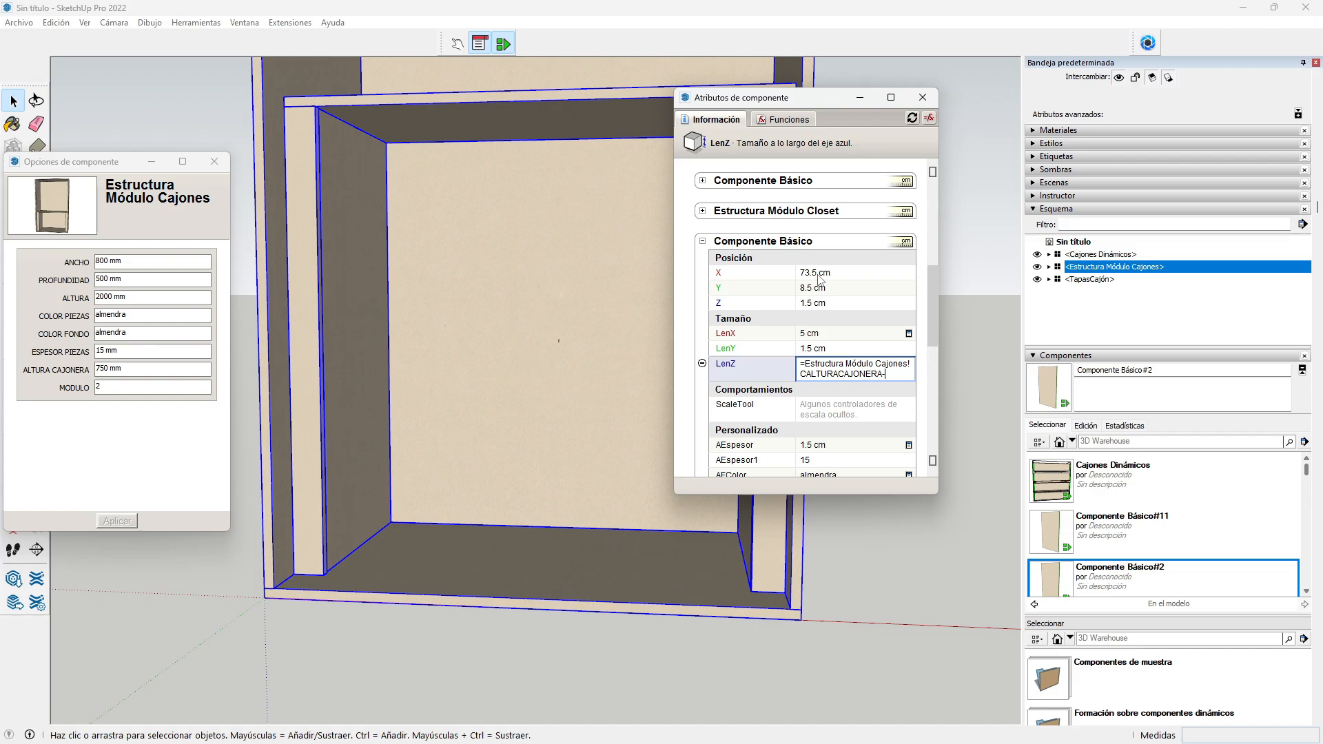
pyautogui.scroll(4, 818, 279)
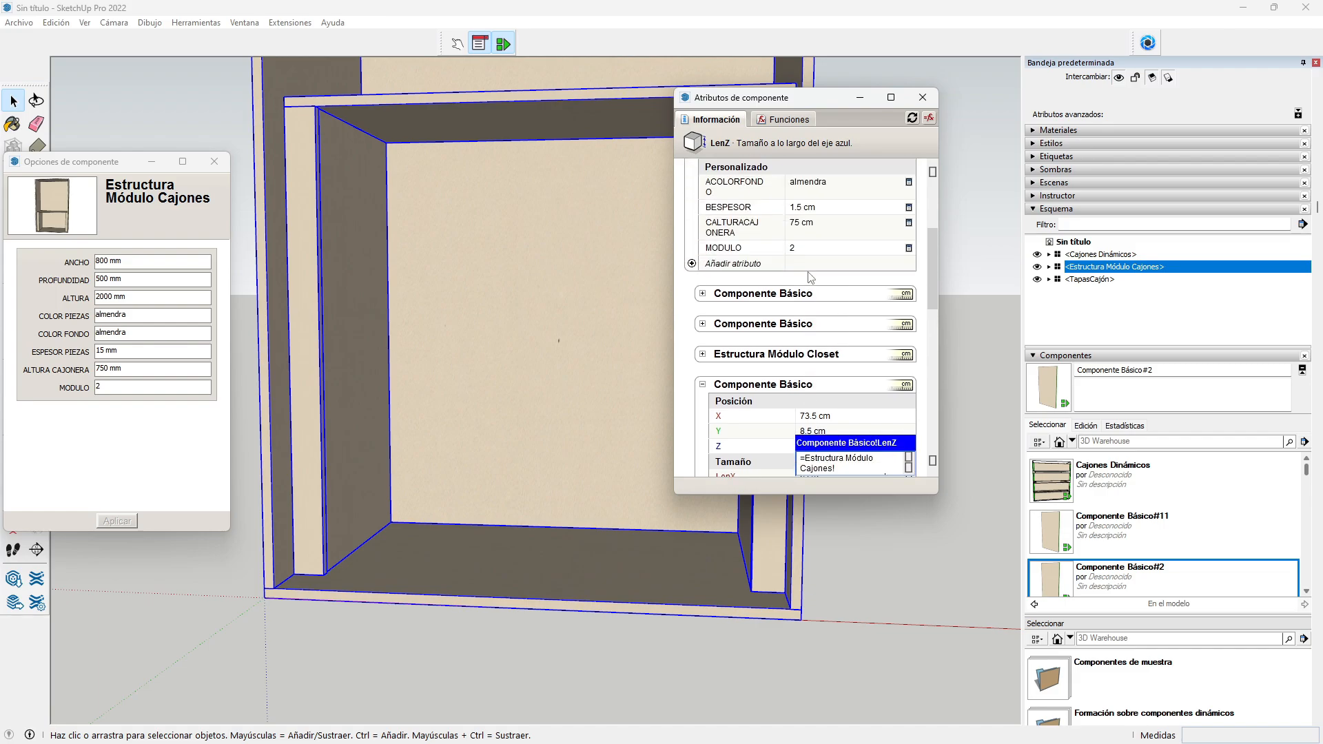
pyautogui.click(822, 210)
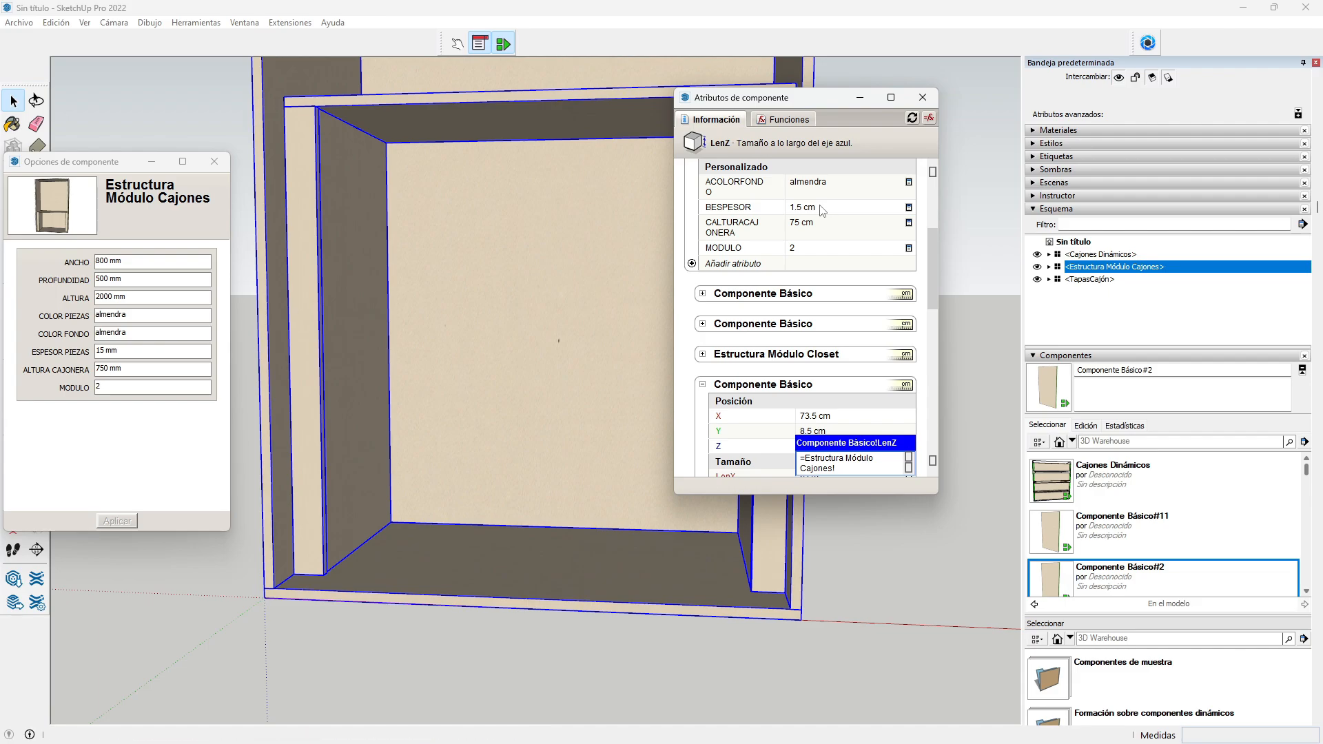
pyautogui.press('Return')
pyautogui.scroll(-3, 800, 331)
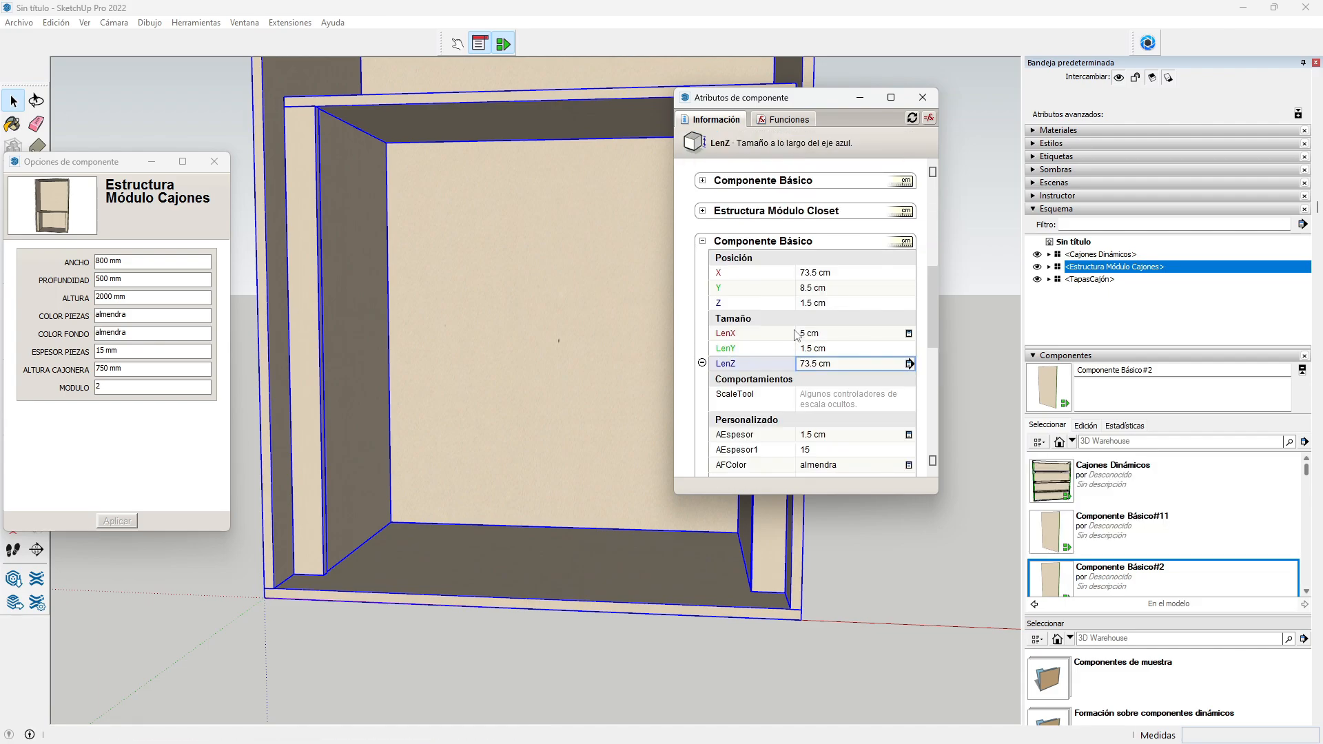
pyautogui.scroll(-1, 797, 336)
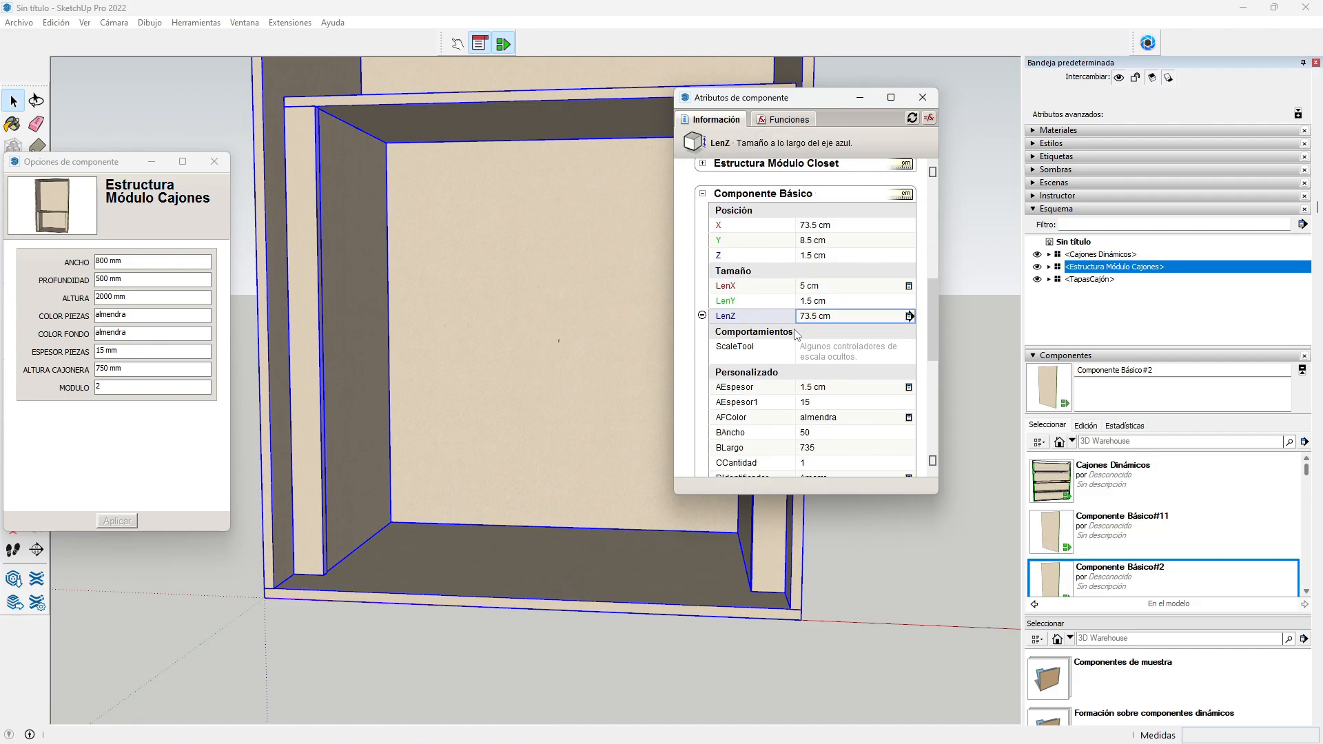
# Step: Make the panel's AEspesor reference the drawer module's BESPESOR
pyautogui.click(814, 388)
pyautogui.write('=')
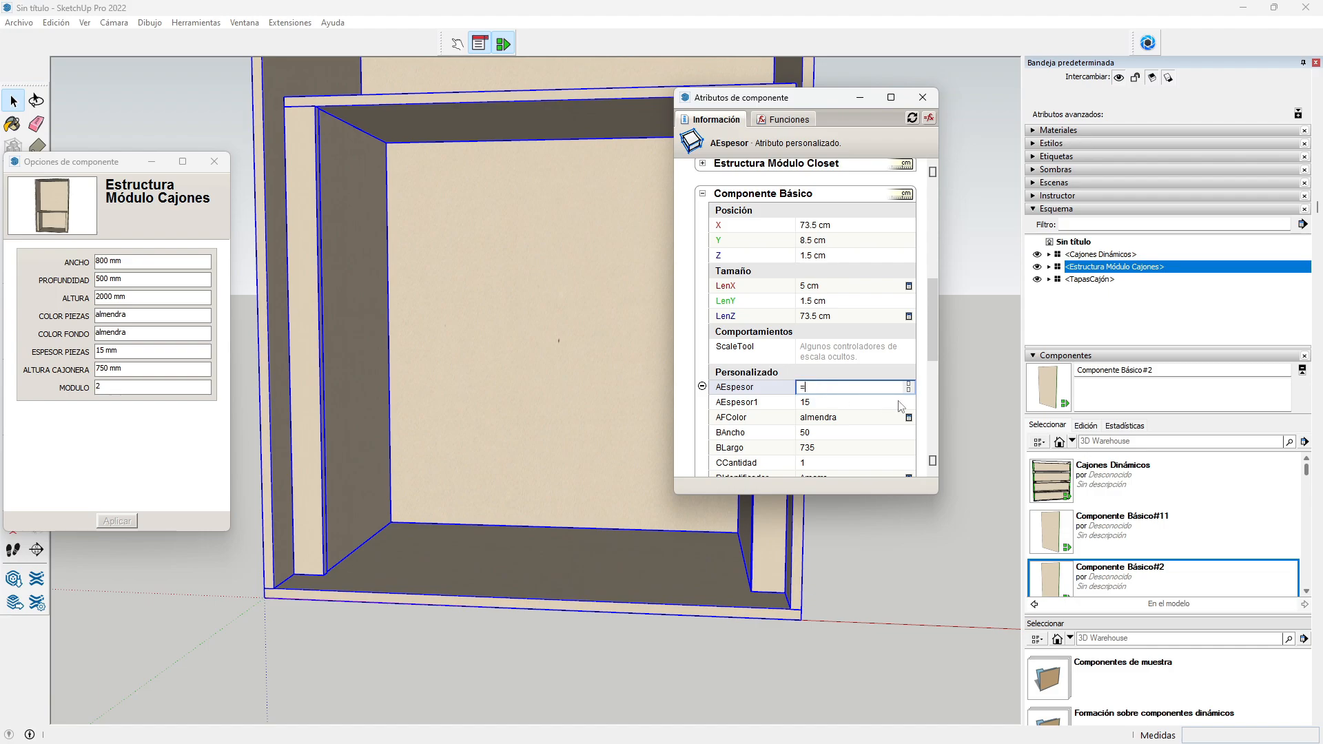
pyautogui.scroll(4, 851, 355)
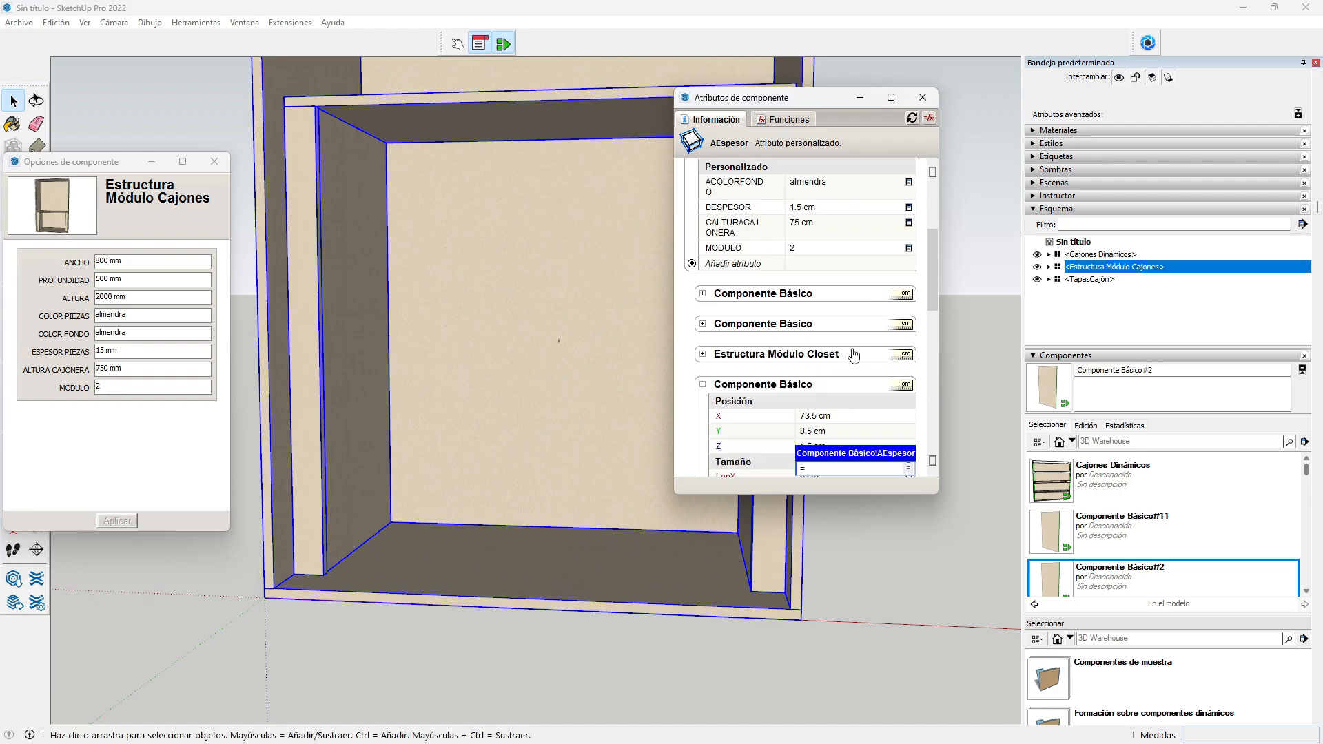
pyautogui.click(810, 209)
pyautogui.press('Return')
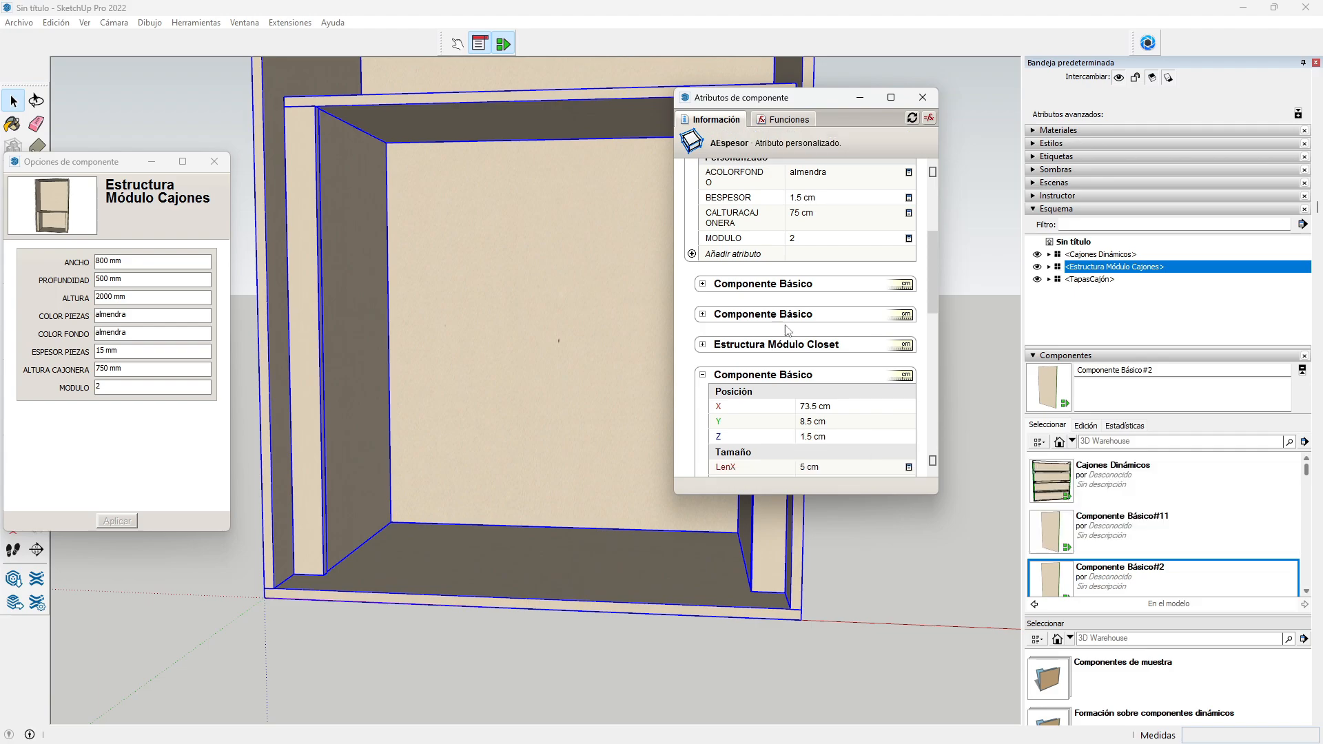
# Step: Make AFColor reference the drawer module's Material
pyautogui.click(817, 373)
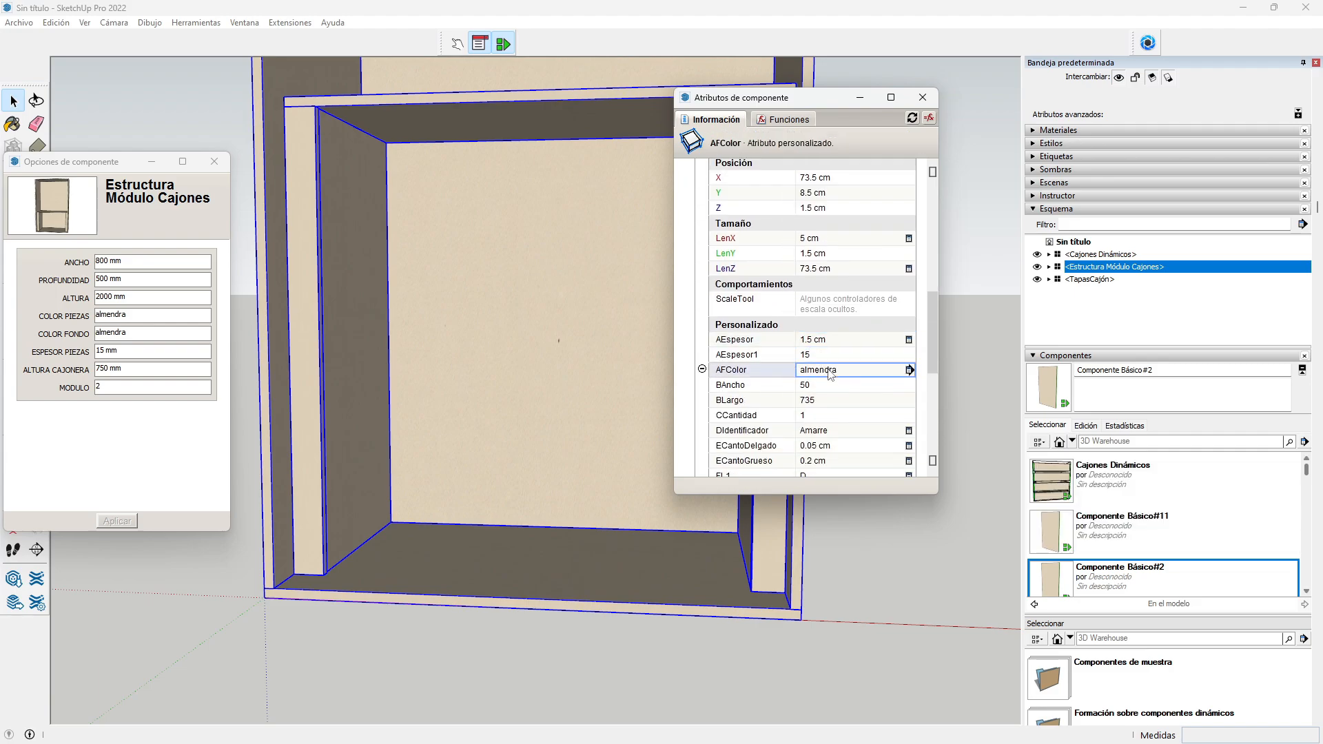
pyautogui.write('=')
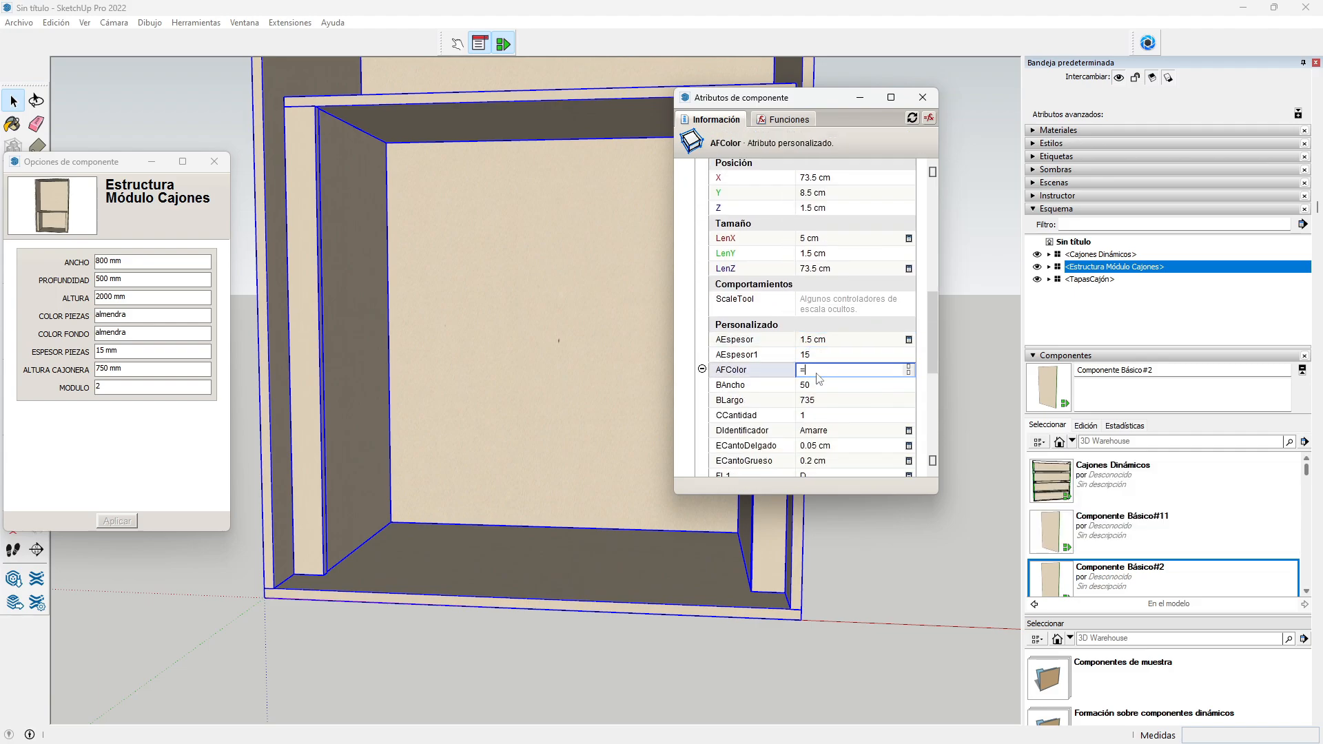
pyautogui.scroll(1, 811, 324)
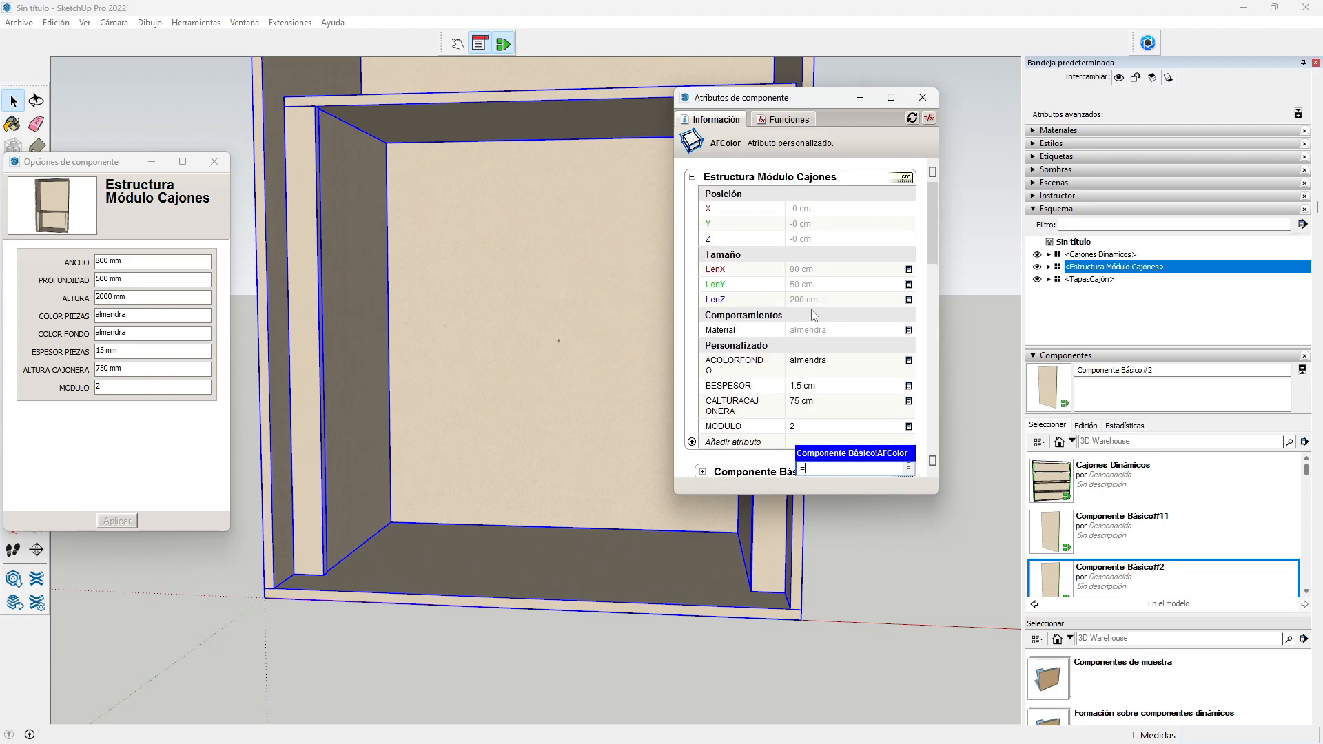
pyautogui.click(818, 333)
pyautogui.press('Return')
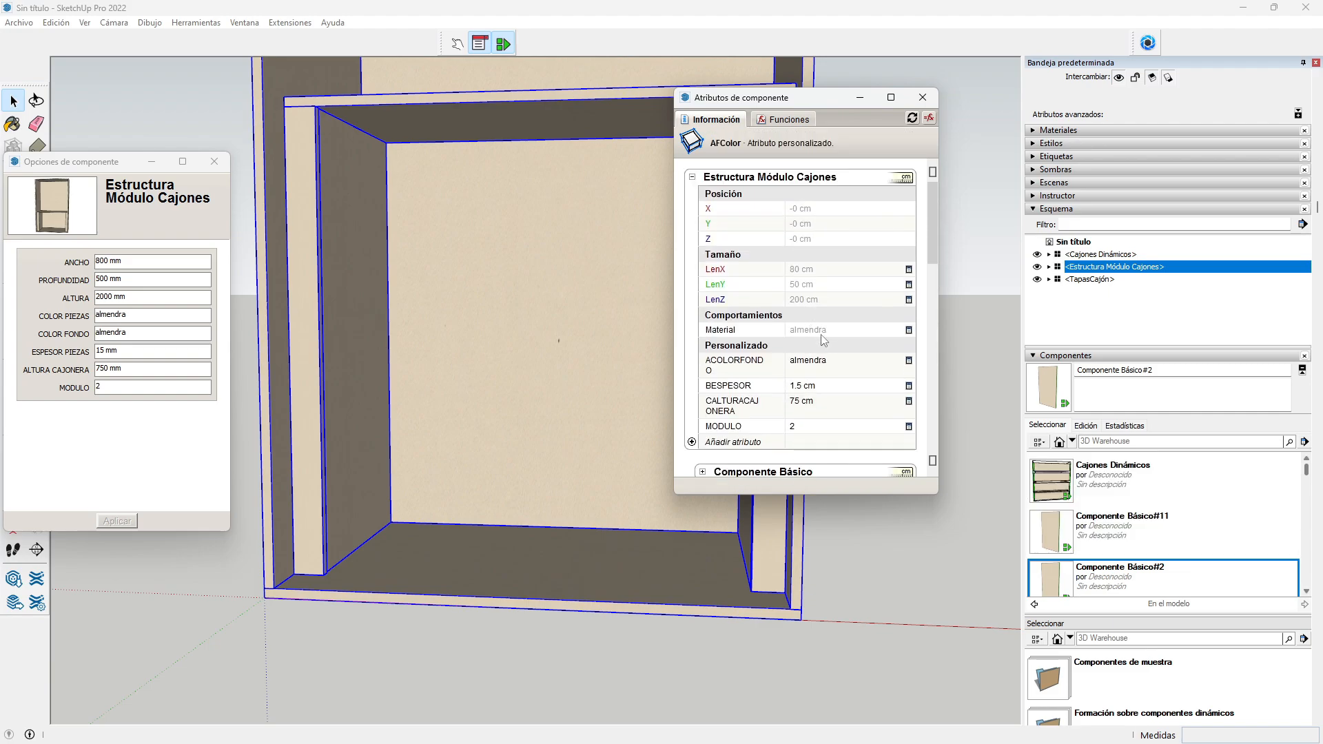
# Step: Make RGrupo reference the module's MODULO, so it reads 2
pyautogui.scroll(-3, 800, 355)
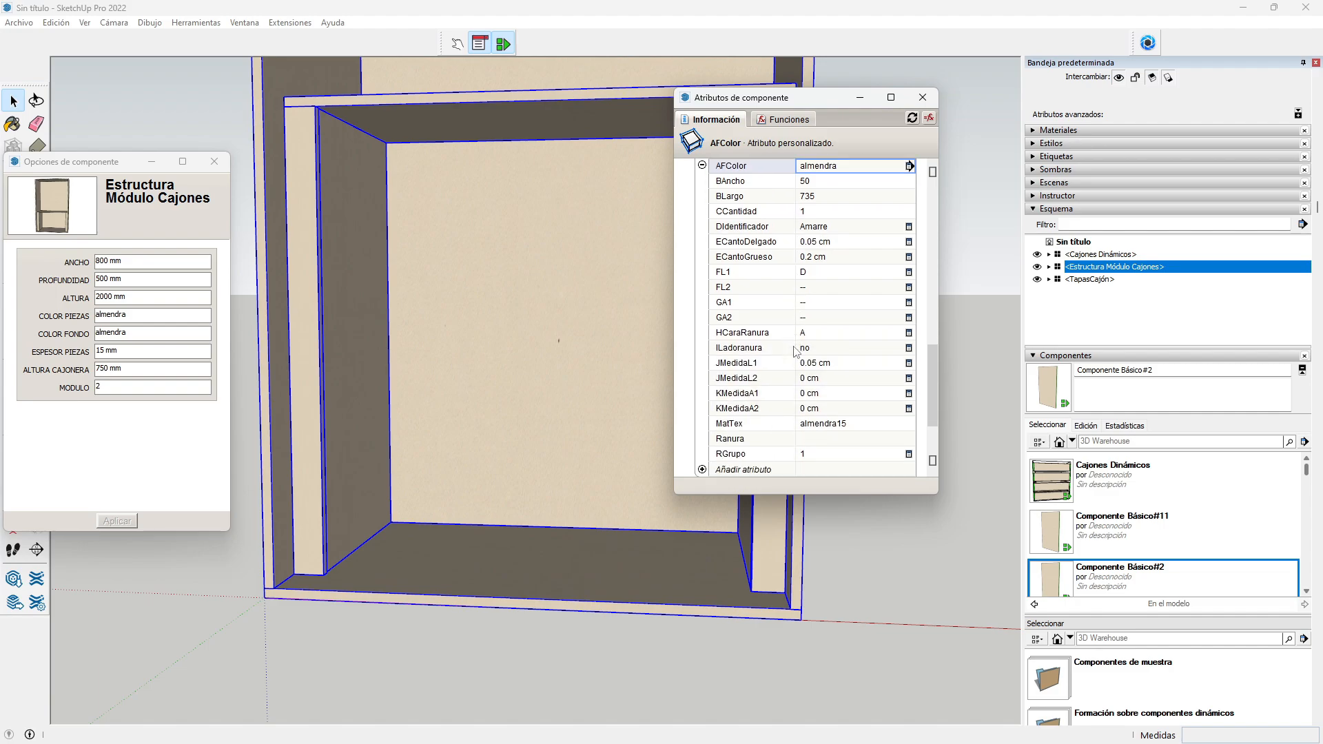
pyautogui.click(812, 410)
pyautogui.click(810, 408)
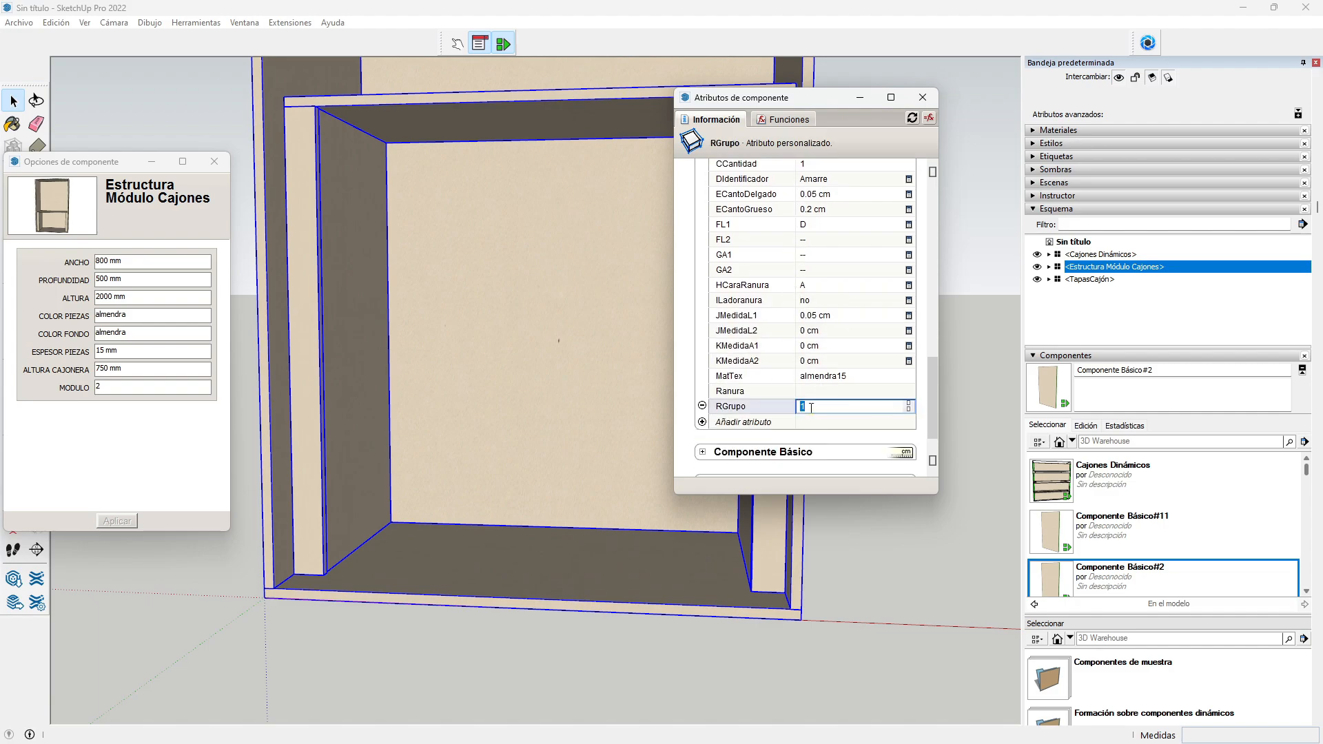
pyautogui.write('=')
pyautogui.scroll(5, 833, 344)
pyautogui.scroll(2, 834, 344)
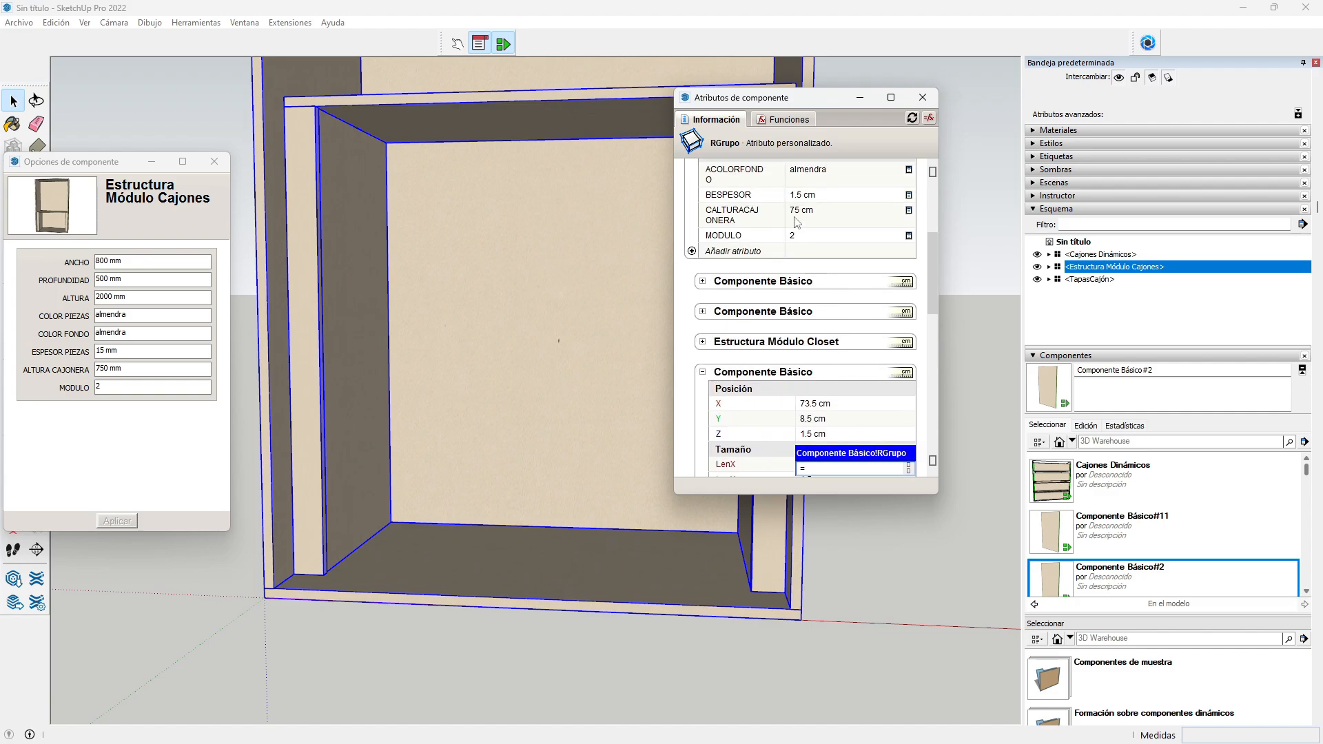
pyautogui.click(809, 241)
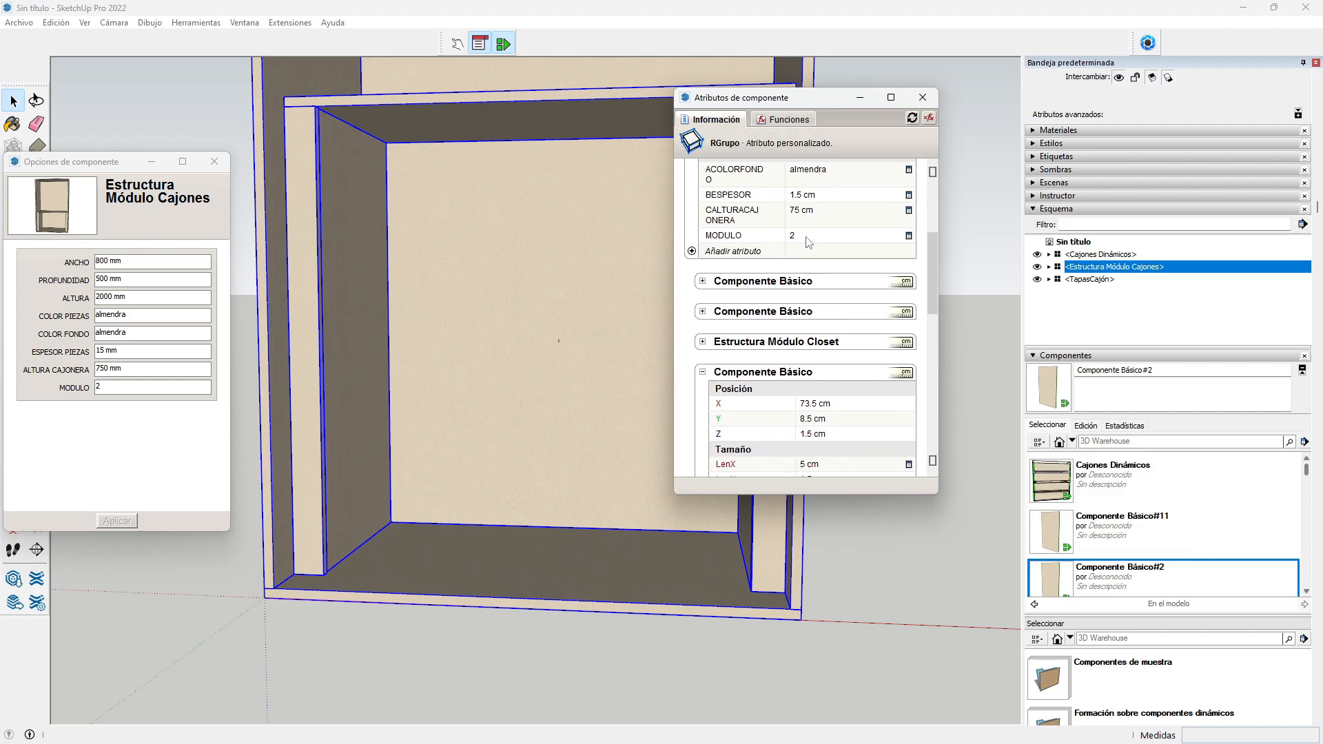
pyautogui.scroll(-6, 787, 324)
pyautogui.scroll(-5, 787, 328)
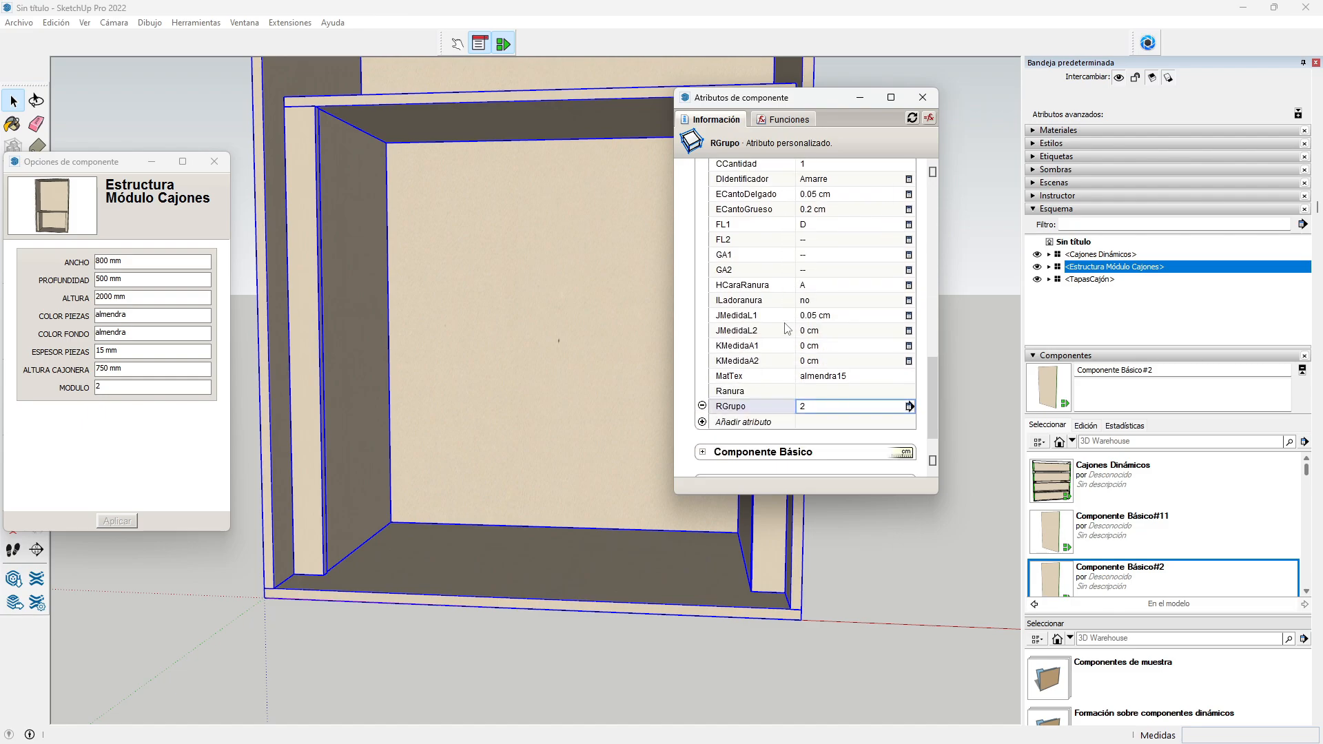
pyautogui.scroll(-1, 782, 332)
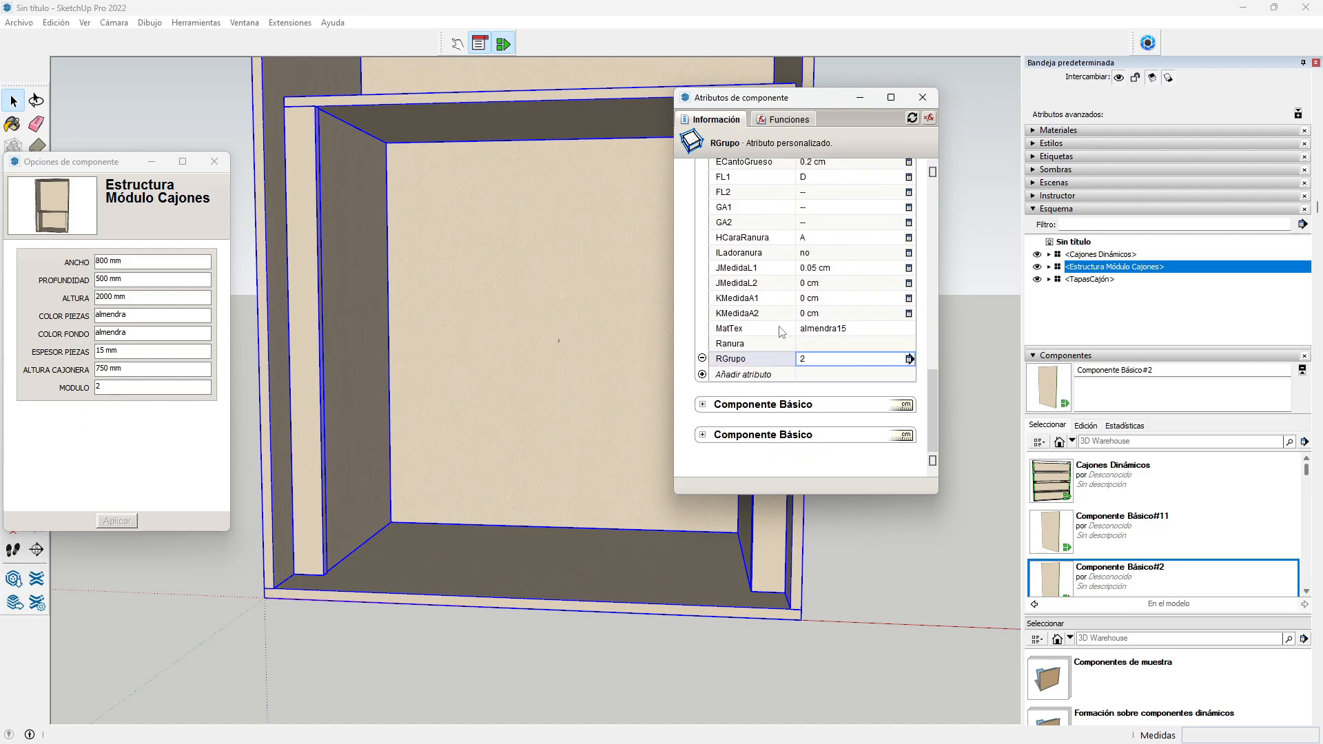
pyautogui.click(703, 405)
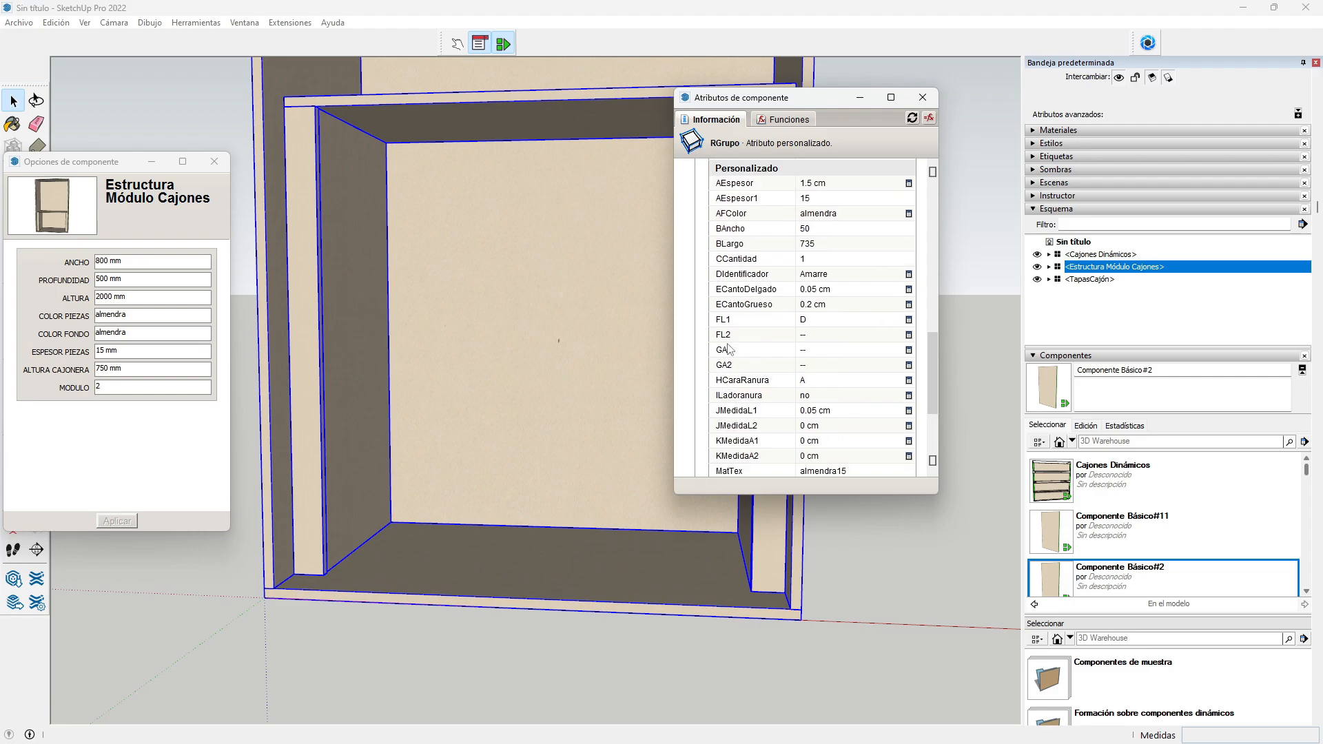
pyautogui.scroll(4, 730, 350)
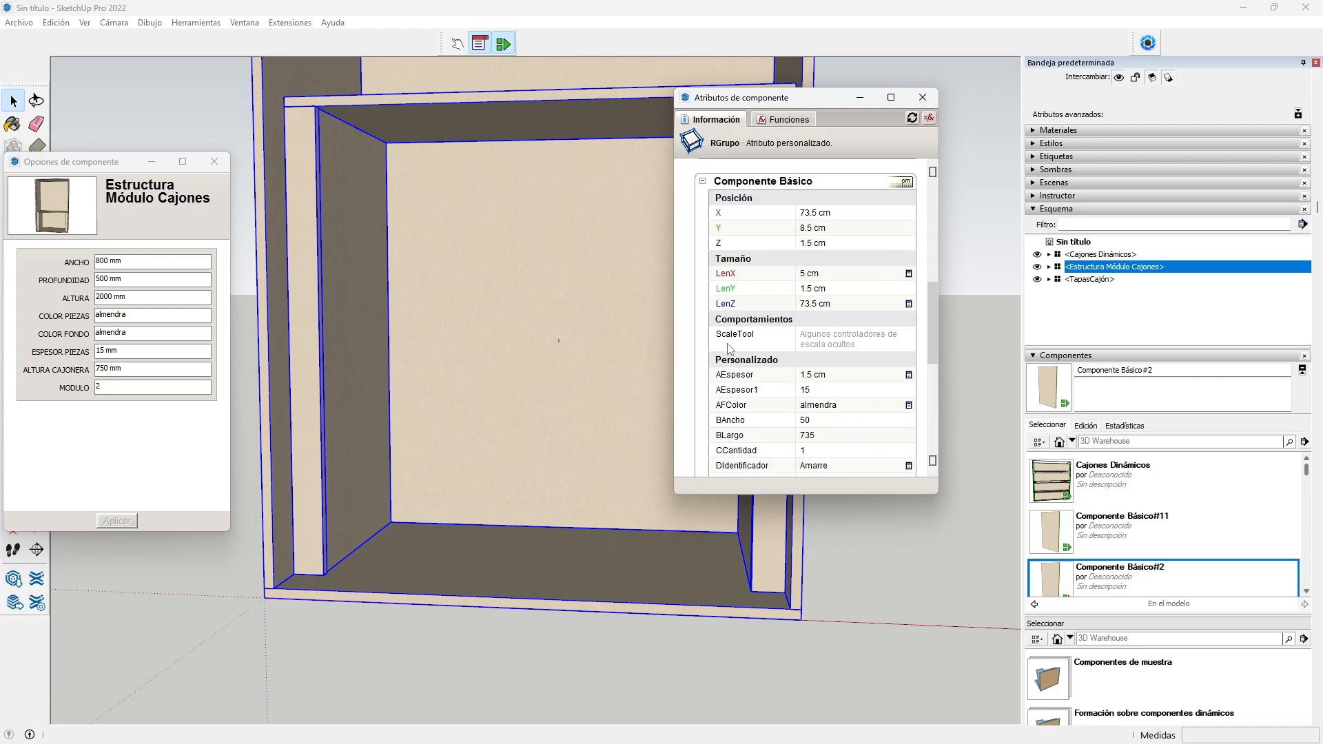
pyautogui.click(702, 181)
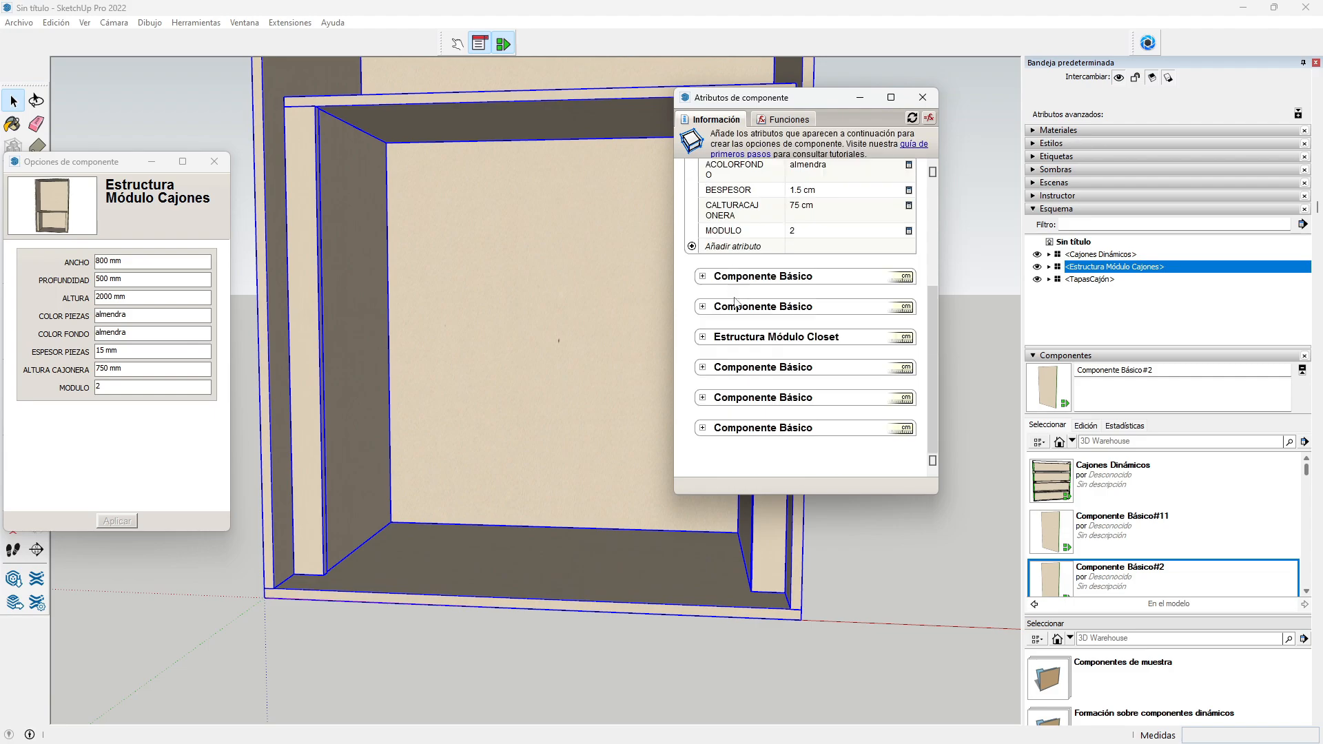
pyautogui.click(703, 398)
pyautogui.scroll(-1, 735, 359)
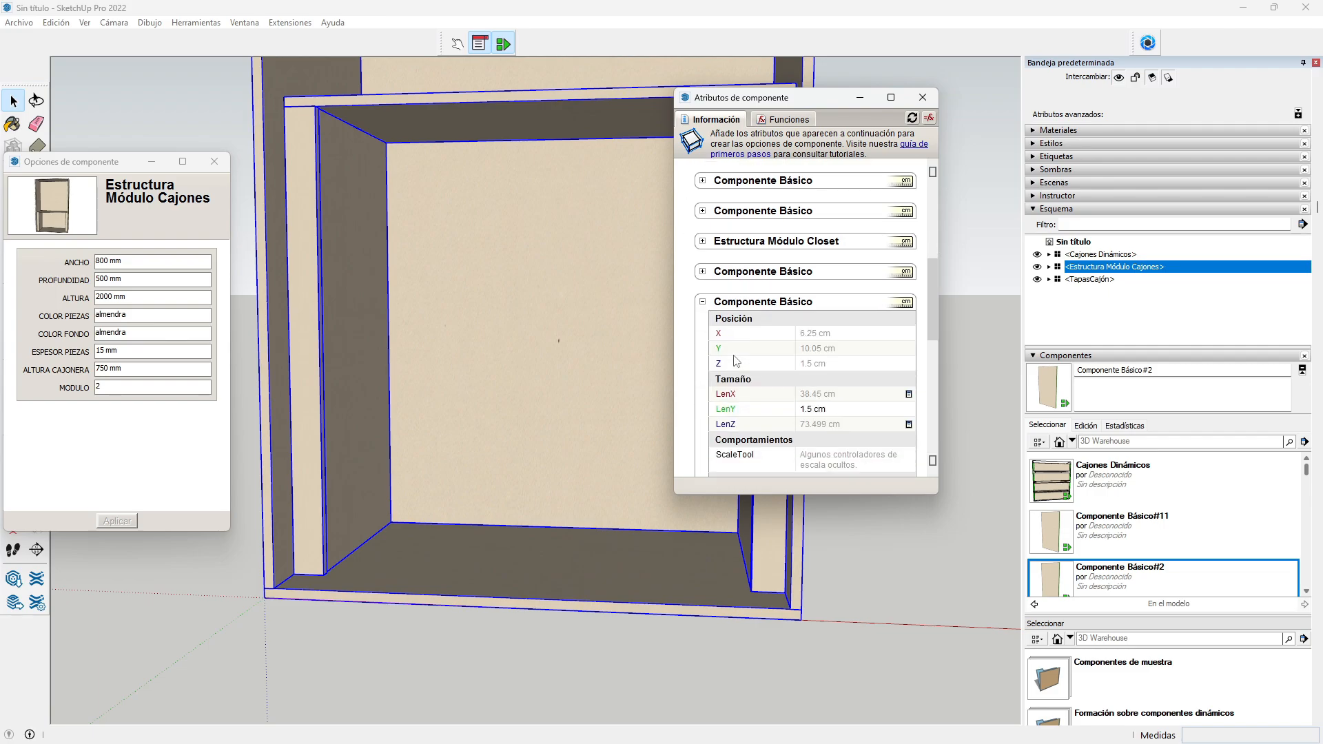
pyautogui.scroll(-1, 735, 359)
pyautogui.scroll(-1, 734, 359)
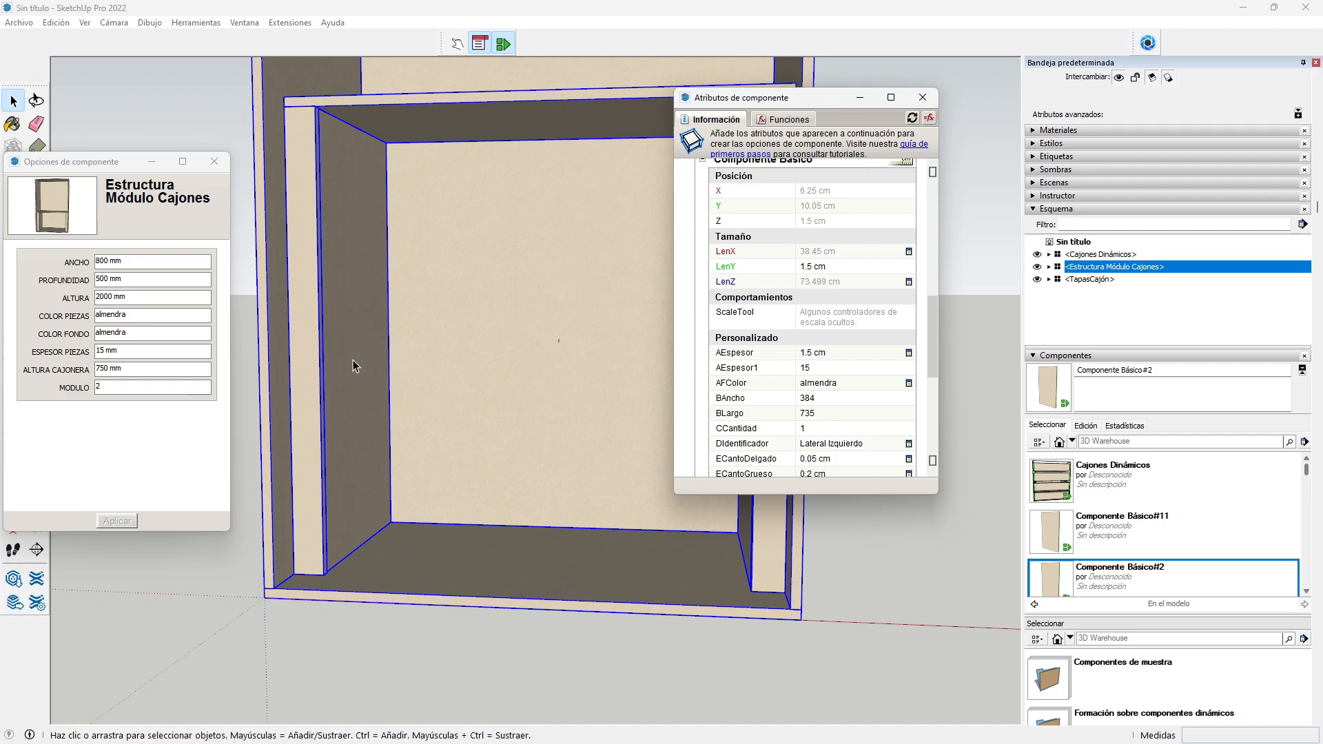
pyautogui.scroll(-1, 353, 365)
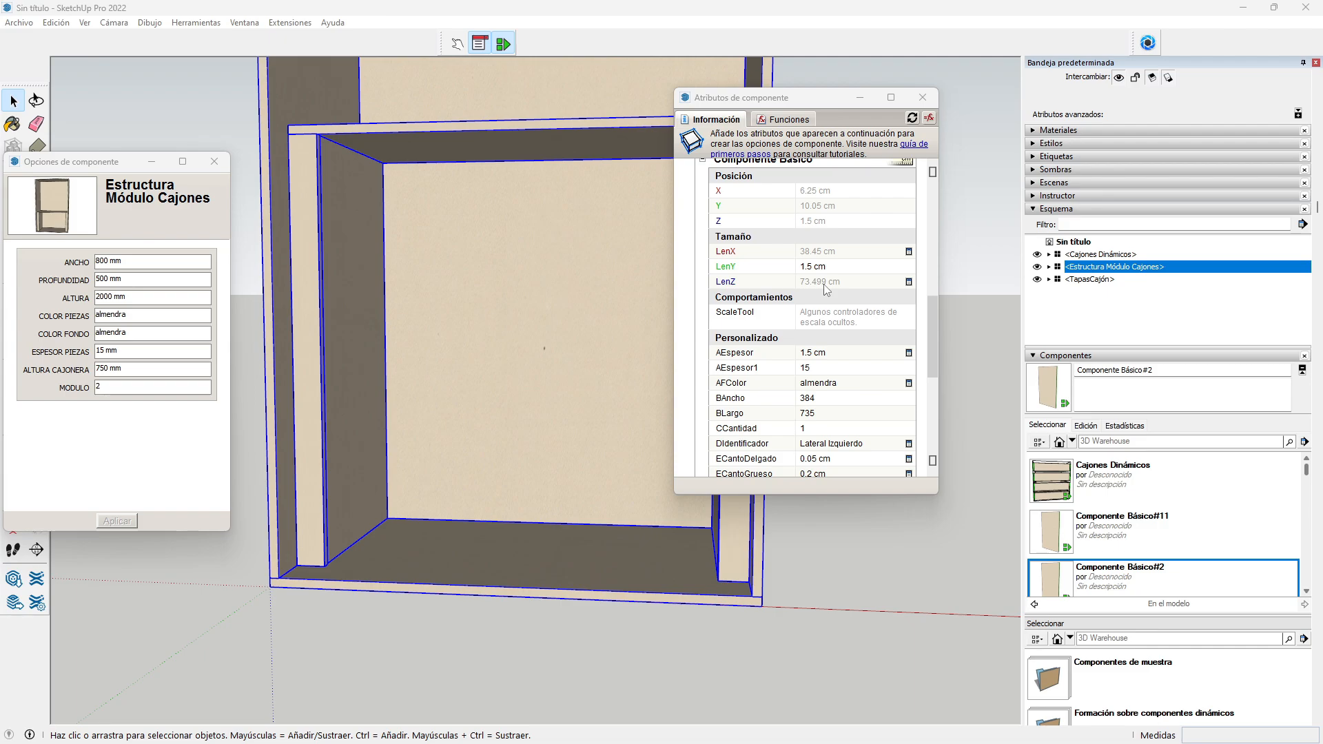
# Step: Set the left panel's X to =Estructura Módulo Cajones!BESPESOR+5, giving 6.5 cm
pyautogui.click(827, 191)
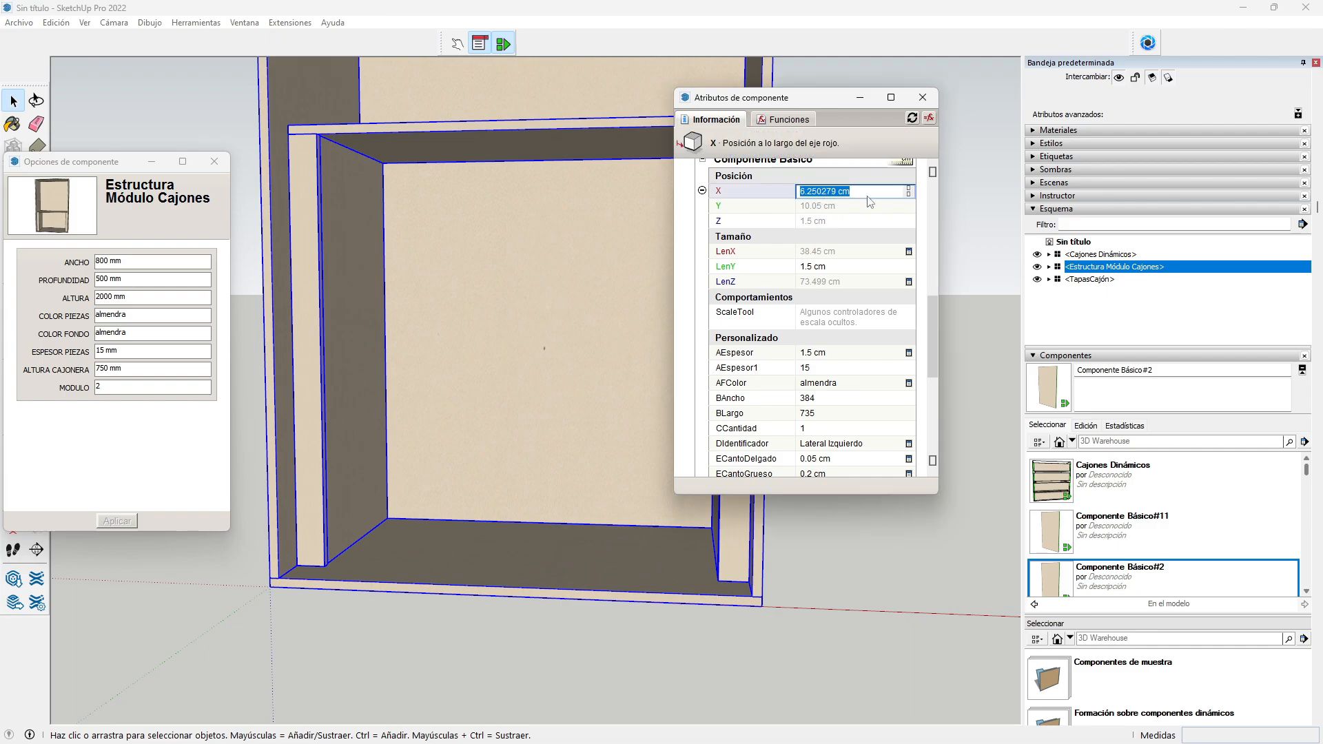
pyautogui.write('=')
pyautogui.scroll(2, 858, 304)
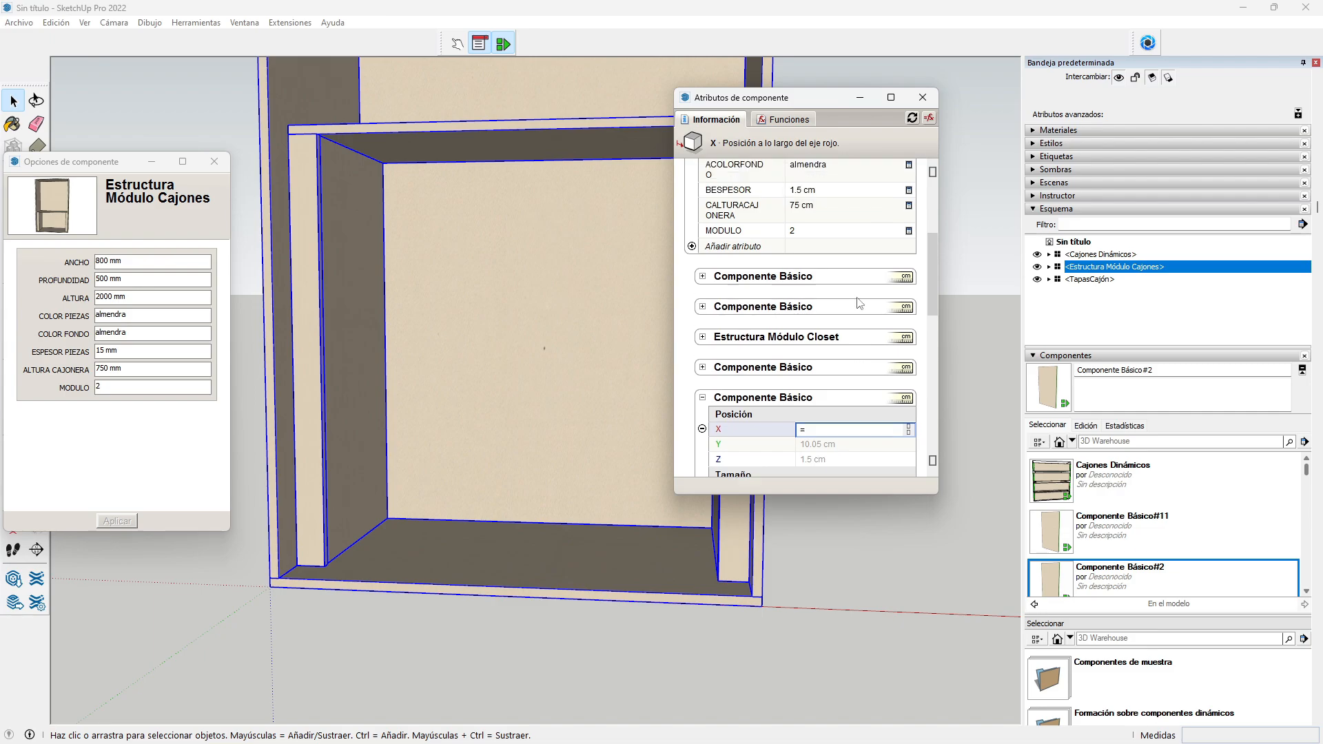
pyautogui.write('Estructura Módulo')
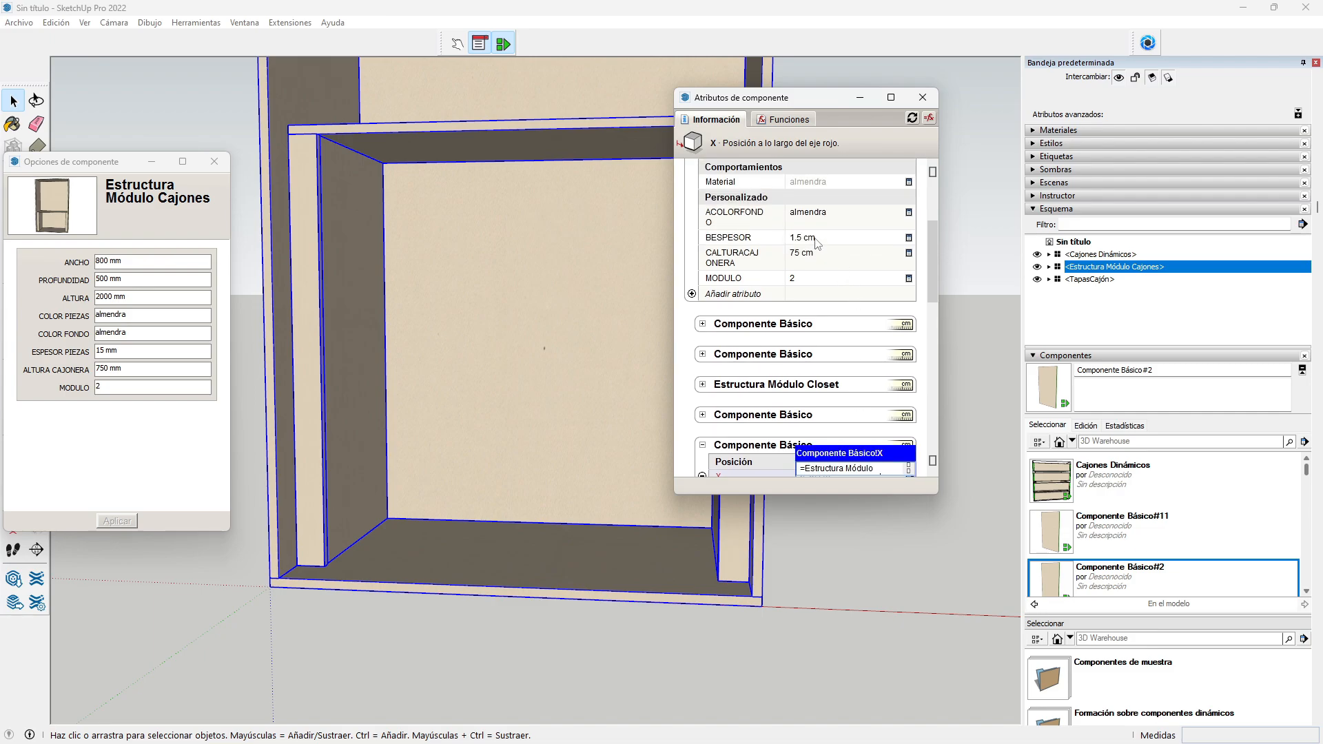
pyautogui.write(' Cajones!BESPESOR+5')
pyautogui.scroll(-2, 840, 352)
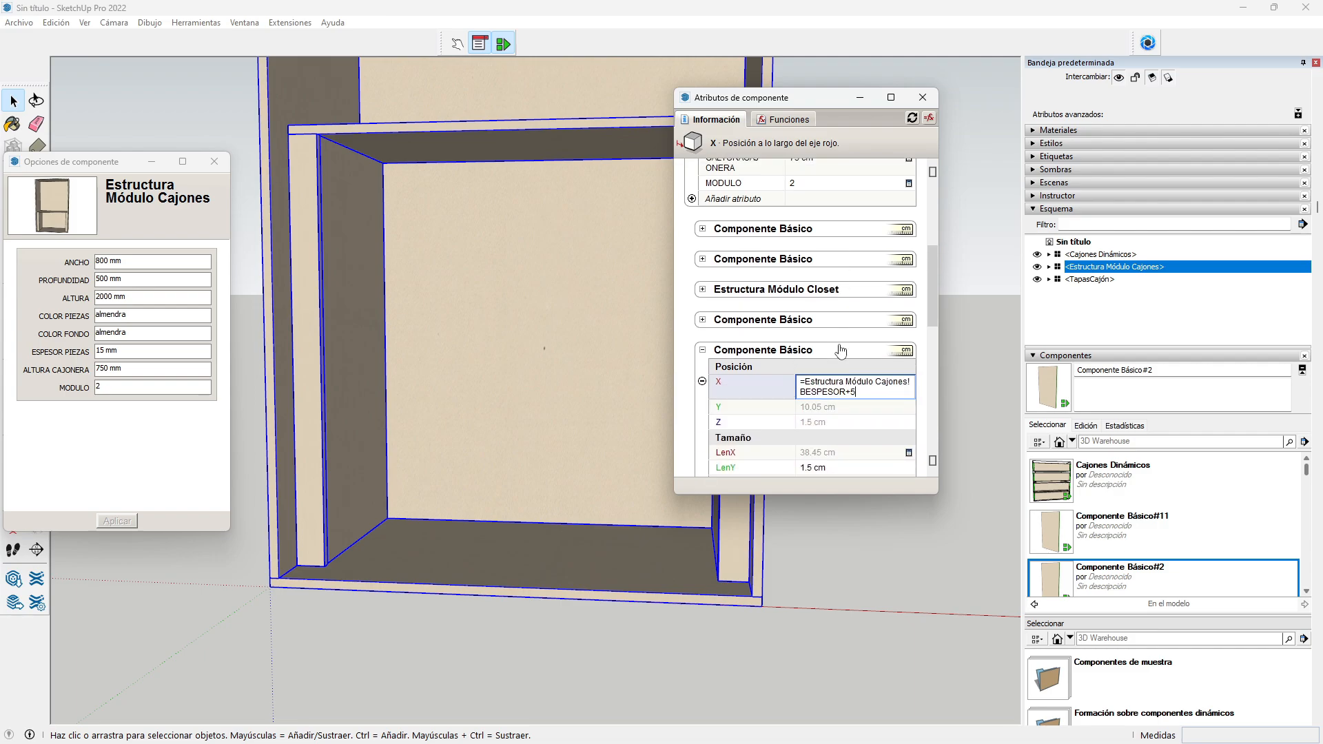
pyautogui.press('Return')
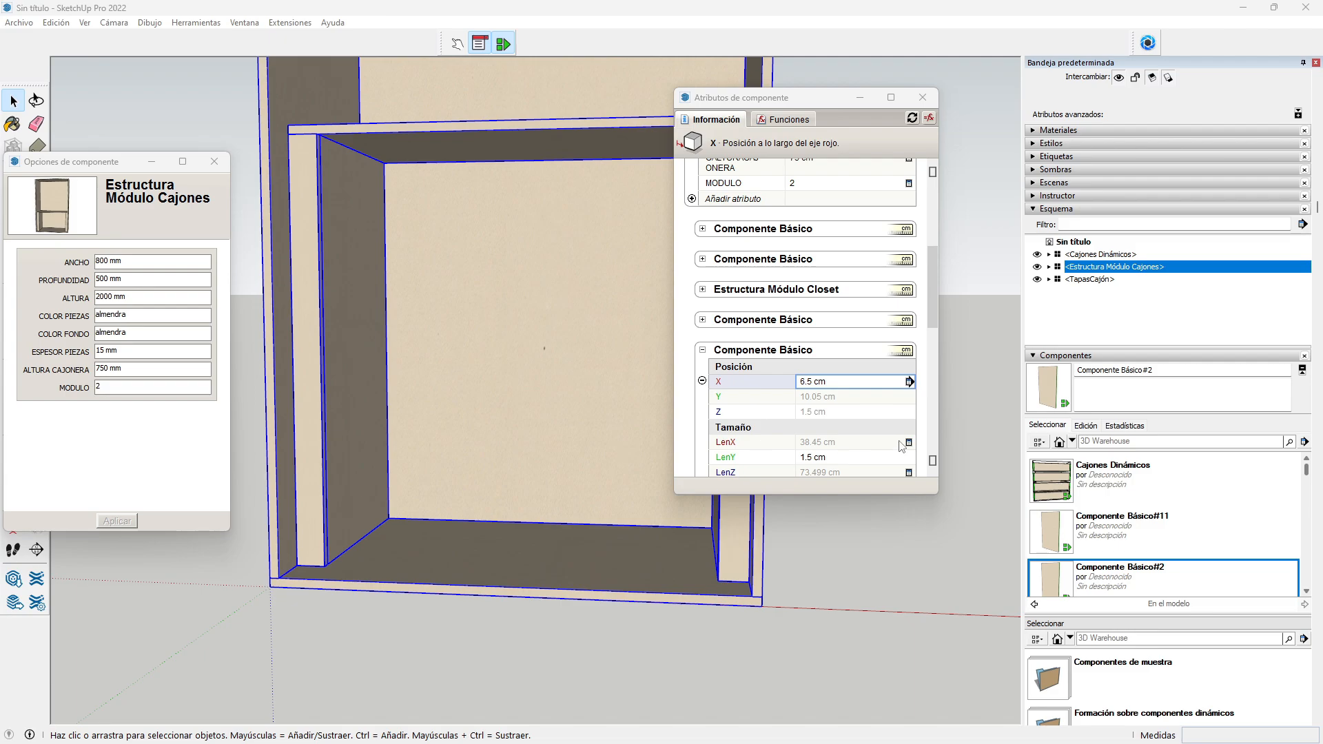
# Step: Set the left panel's Y to =8.5 plus the module's BESPESOR, giving 10 cm
pyautogui.click(820, 398)
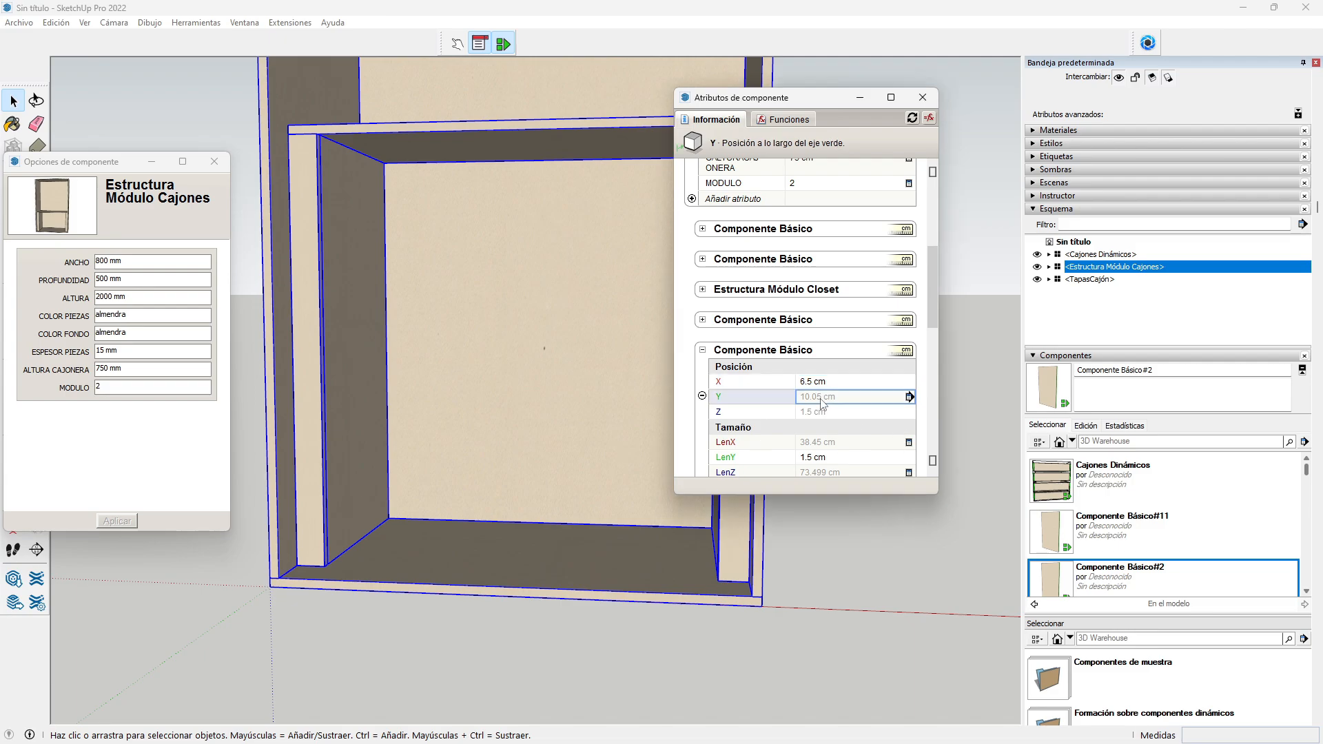
pyautogui.click(822, 399)
pyautogui.write('=')
pyautogui.moveTo(847, 400); pyautogui.dragTo(796, 401)
pyautogui.write('=8.5+')
pyautogui.scroll(2, 820, 265)
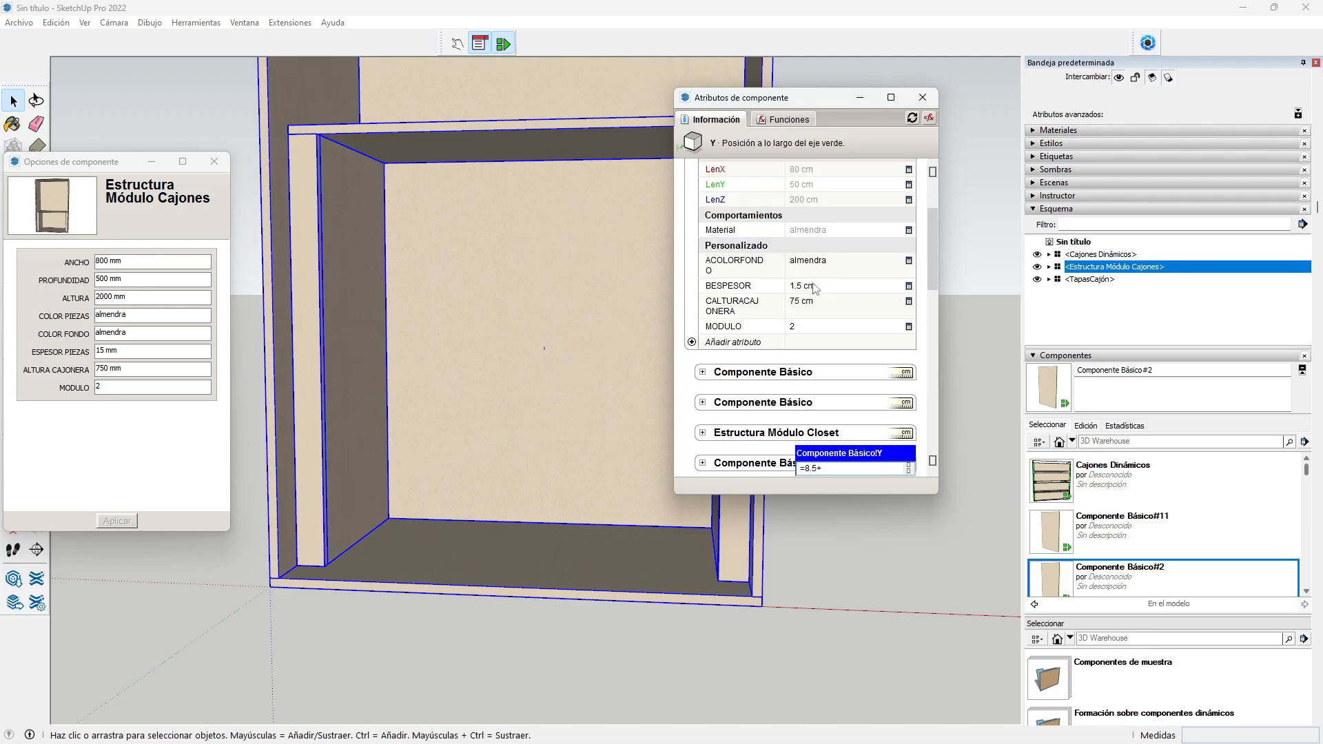
pyautogui.click(814, 287)
pyautogui.press('Return')
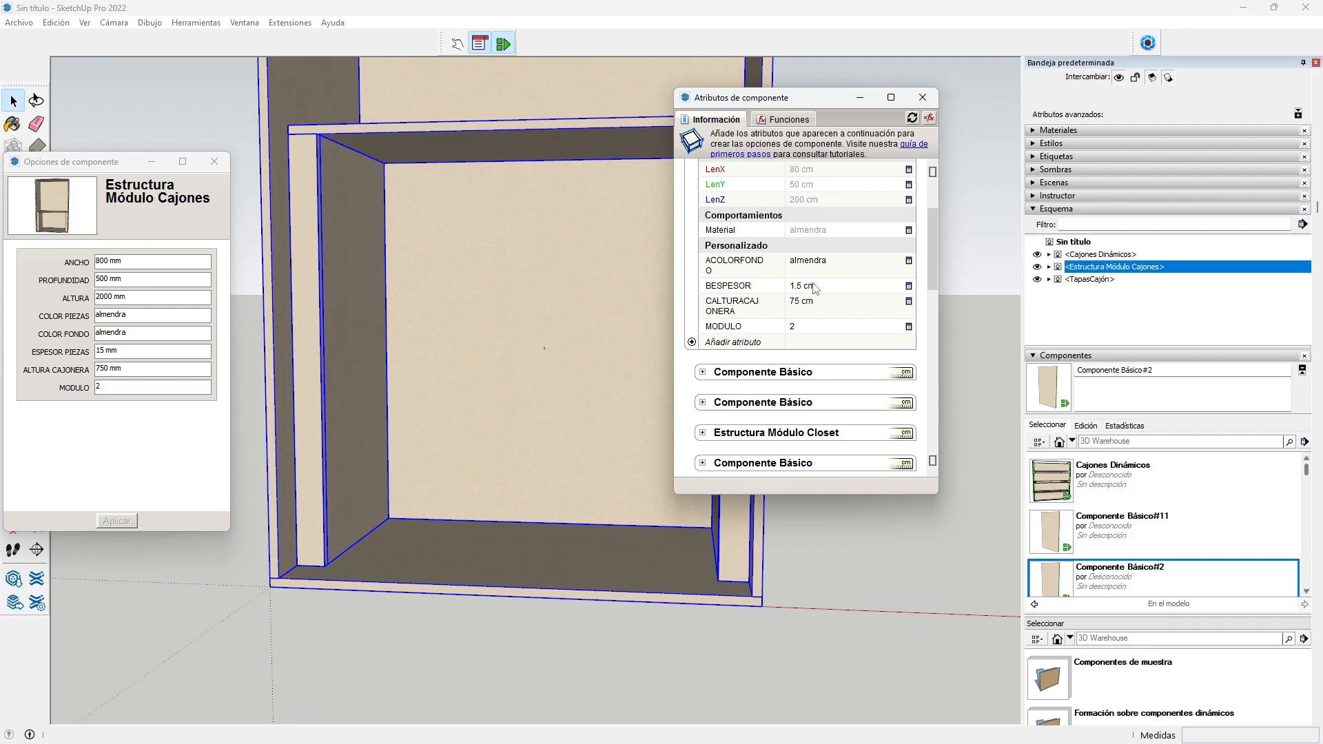
pyautogui.scroll(-3, 814, 333)
pyautogui.scroll(-1, 813, 333)
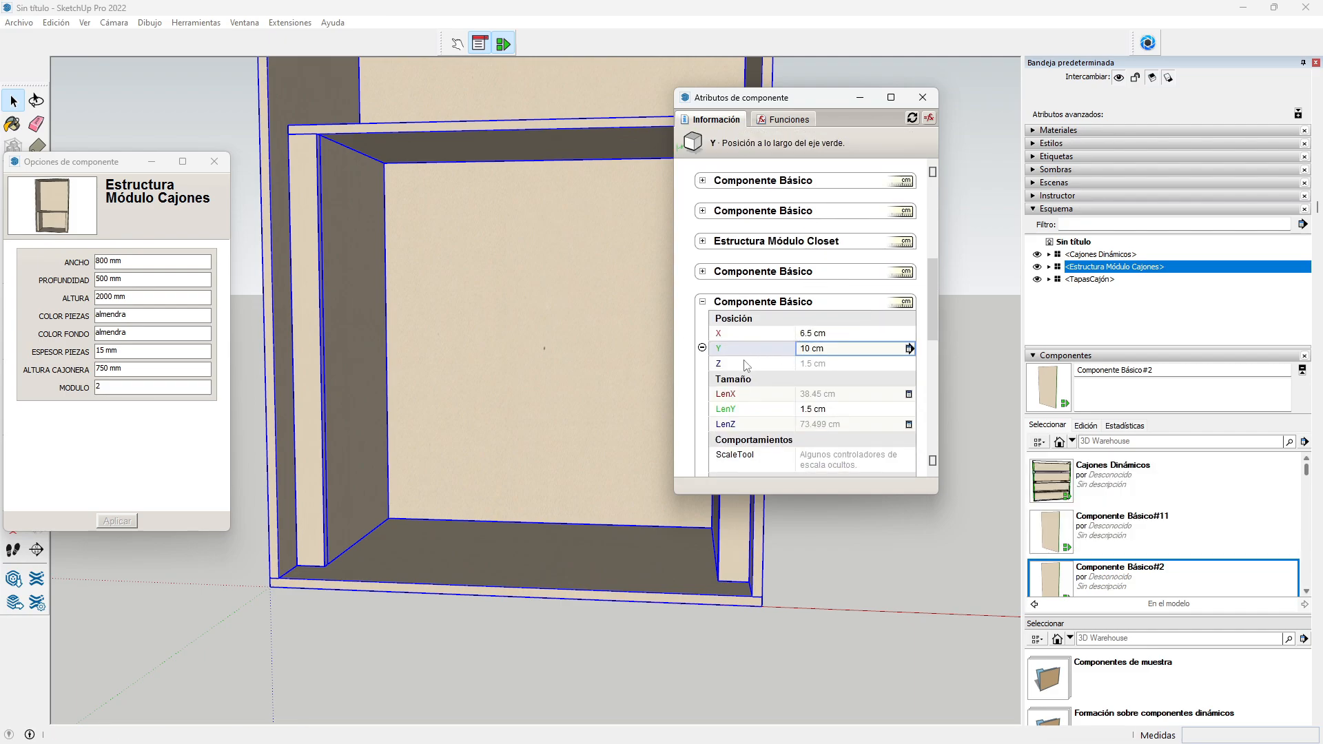
# Step: Replace the panel's Z with a formula referencing the module's BESPESOR (1.5 cm)
pyautogui.click(807, 365)
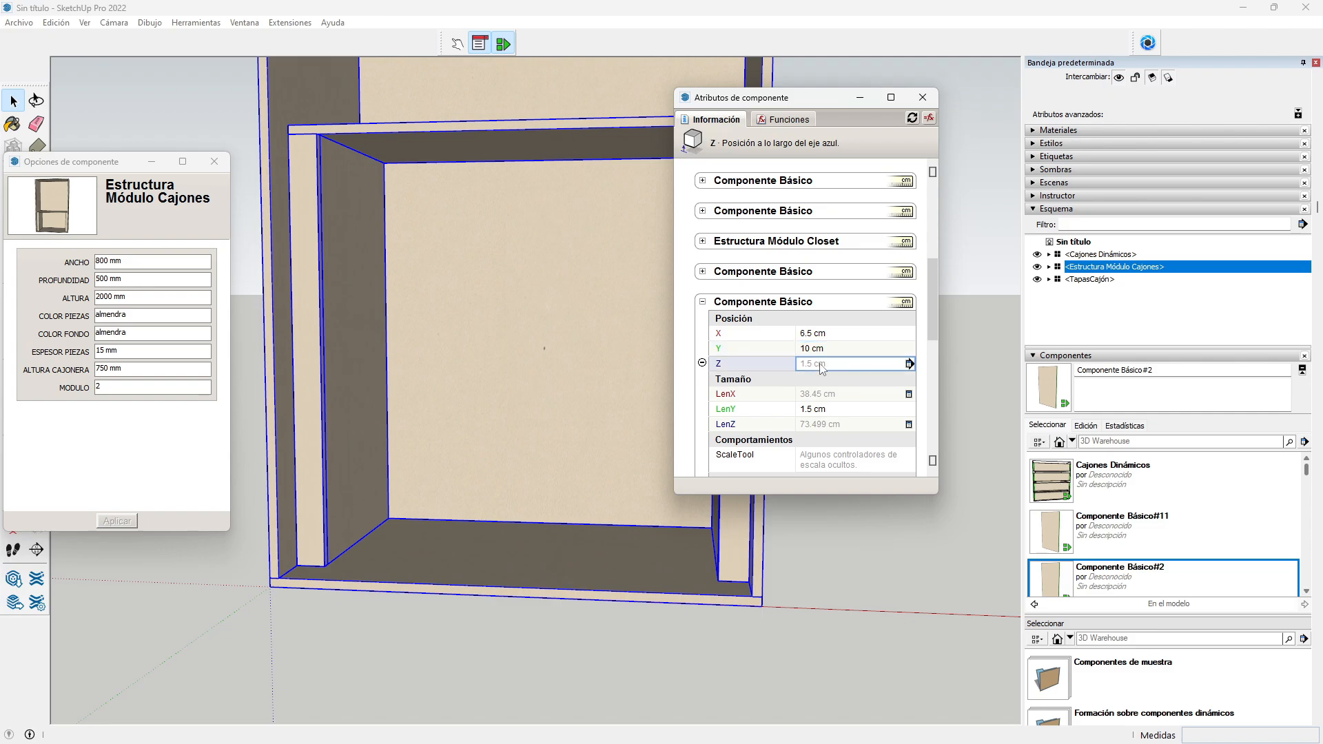
pyautogui.write('=')
pyautogui.moveTo(853, 365); pyautogui.dragTo(766, 362)
pyautogui.press('BackSpace')
pyautogui.write('=')
pyautogui.scroll(2, 793, 310)
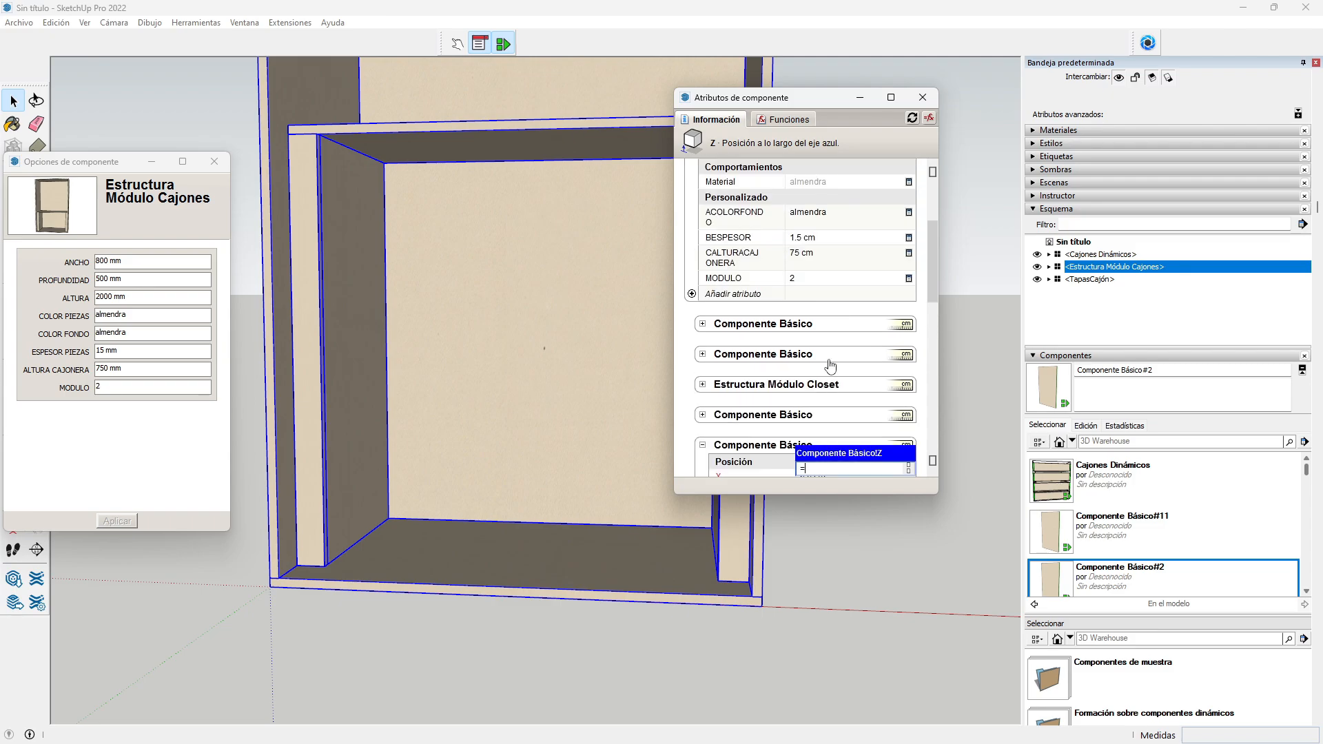
pyautogui.click(803, 239)
pyautogui.press('Return')
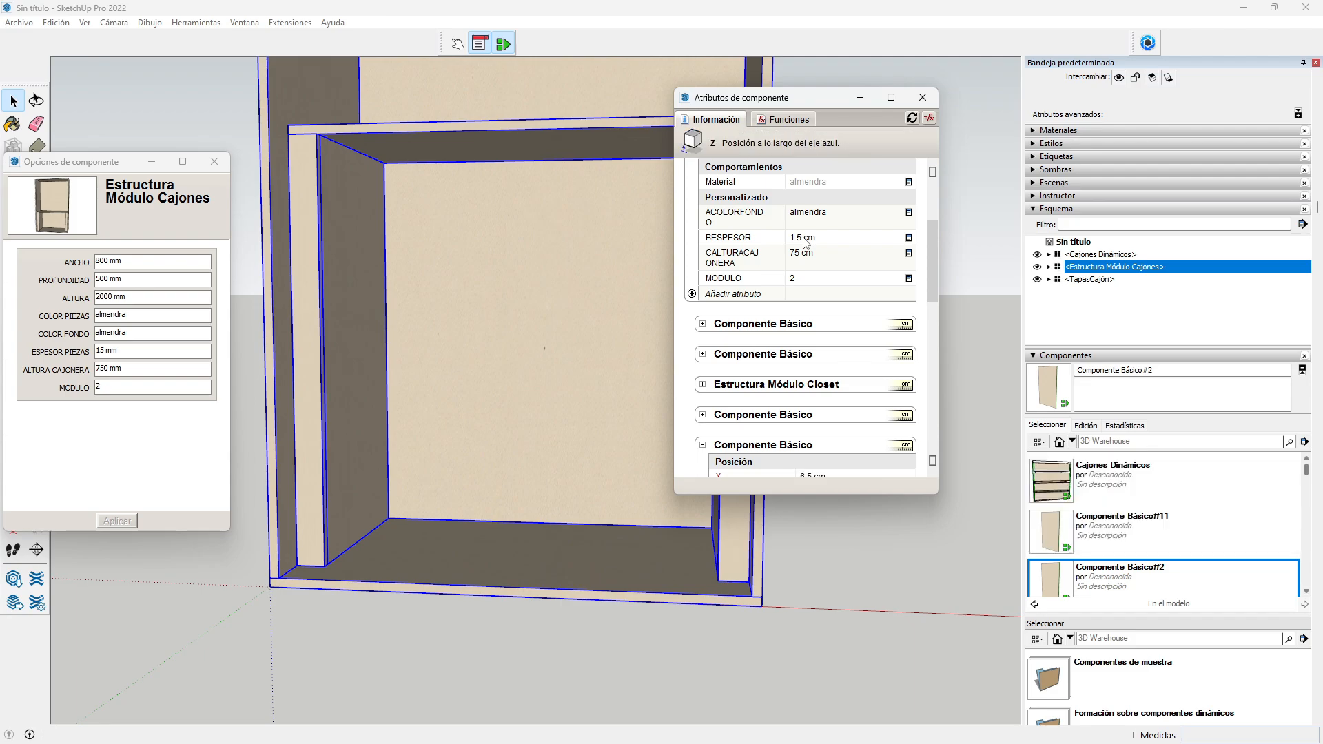
pyautogui.scroll(-3, 792, 308)
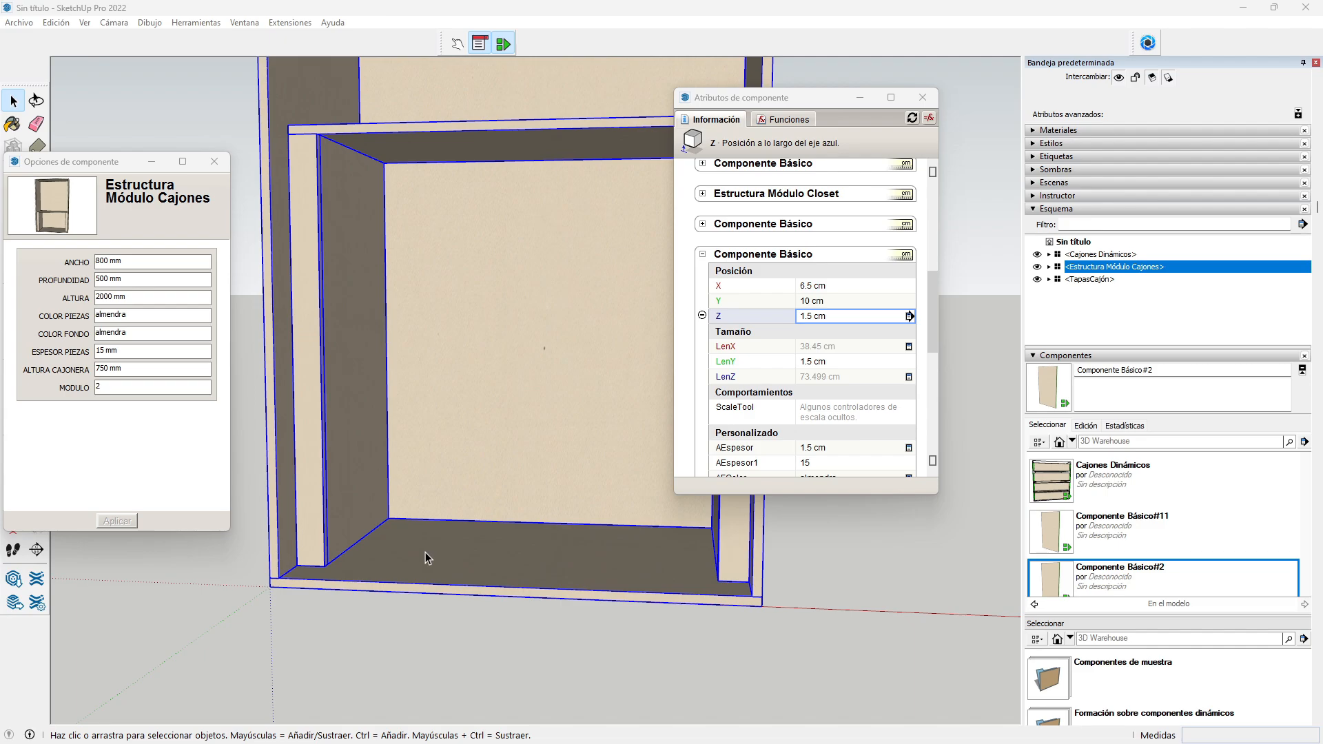
# Step: Enter a LenX formula using the module's LenY minus its BESPESOR
pyautogui.click(832, 350)
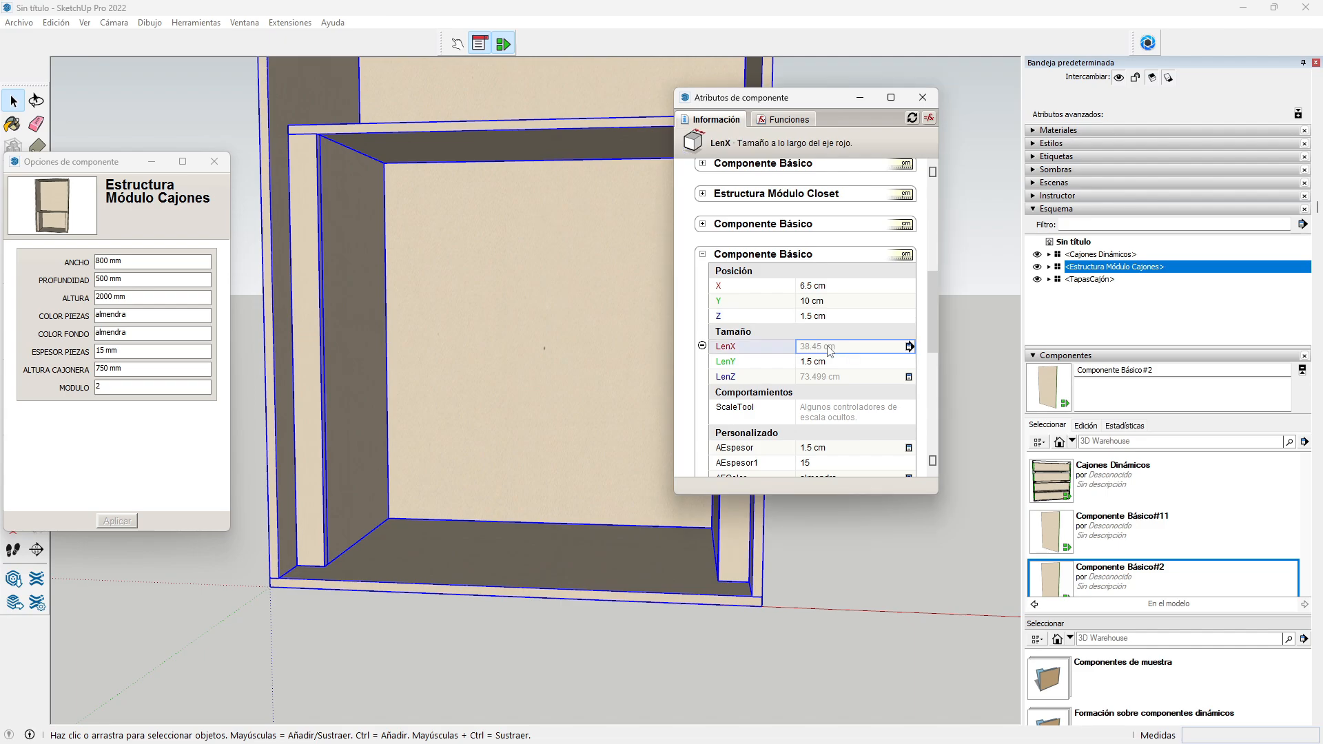
pyautogui.click(828, 345)
pyautogui.moveTo(858, 350); pyautogui.dragTo(794, 353)
pyautogui.write('=')
pyautogui.scroll(5, 886, 351)
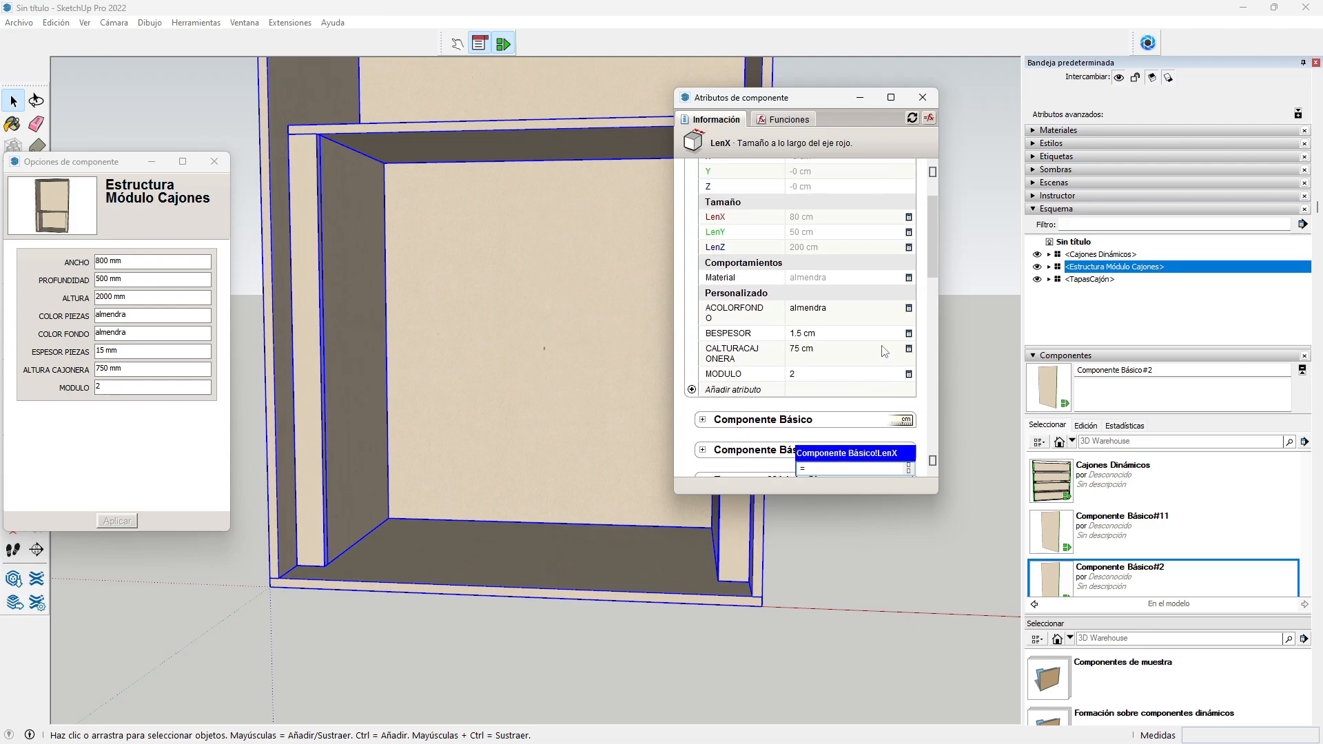
pyautogui.scroll(2, 884, 352)
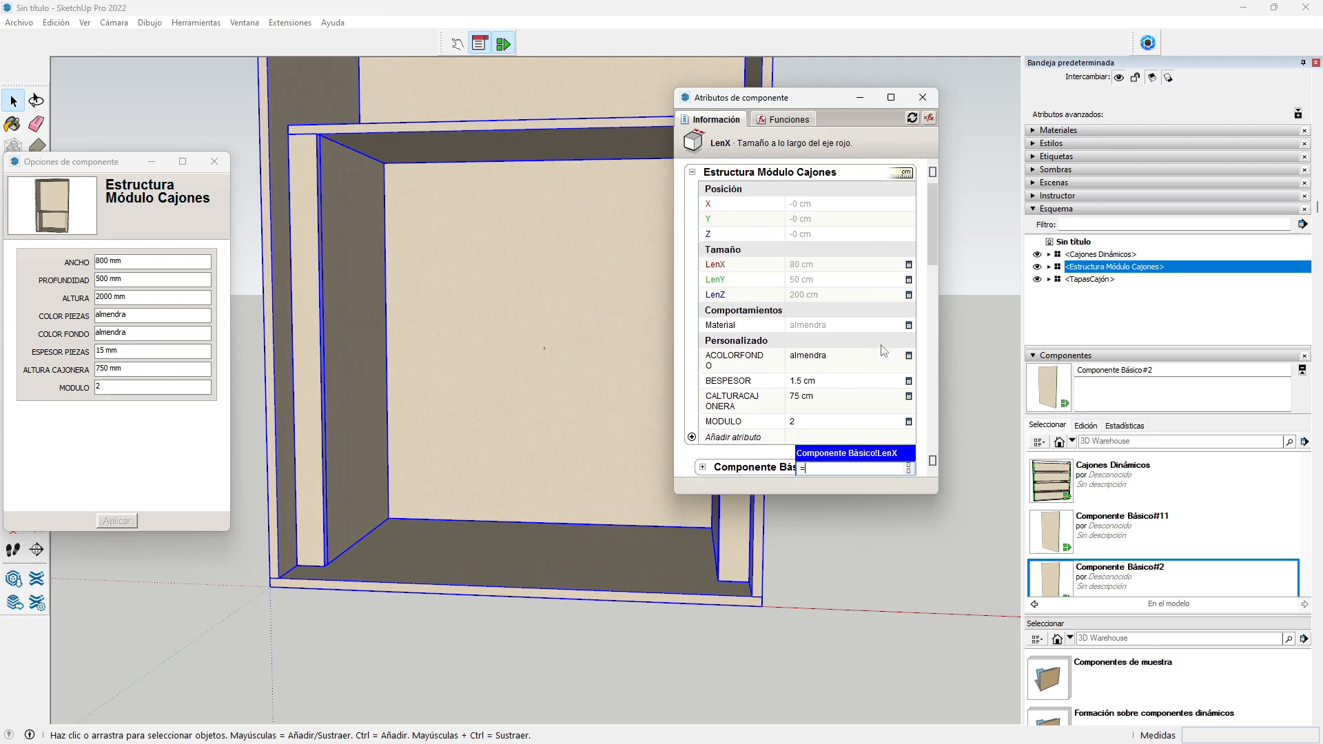
pyautogui.click(799, 284)
pyautogui.scroll(-6, 852, 352)
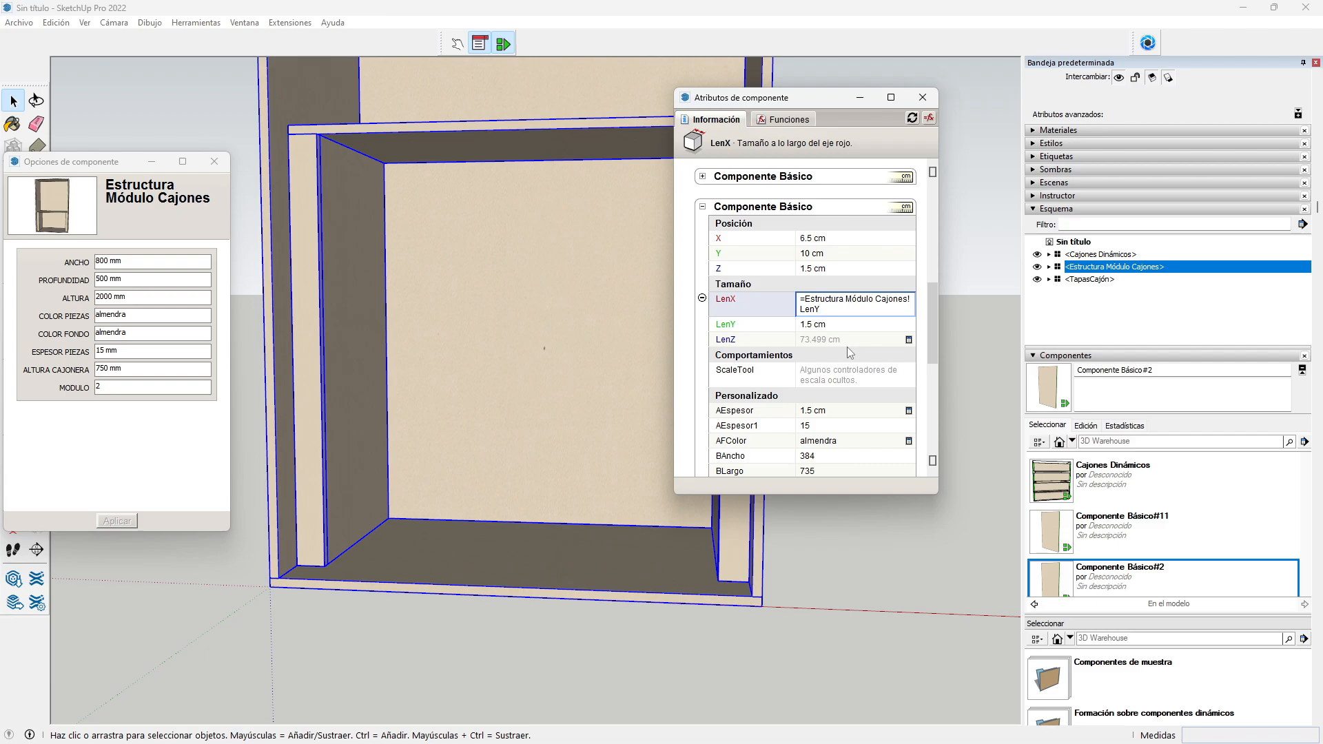
pyautogui.write('-8.5-')
pyautogui.scroll(3, 765, 363)
pyautogui.scroll(2, 765, 364)
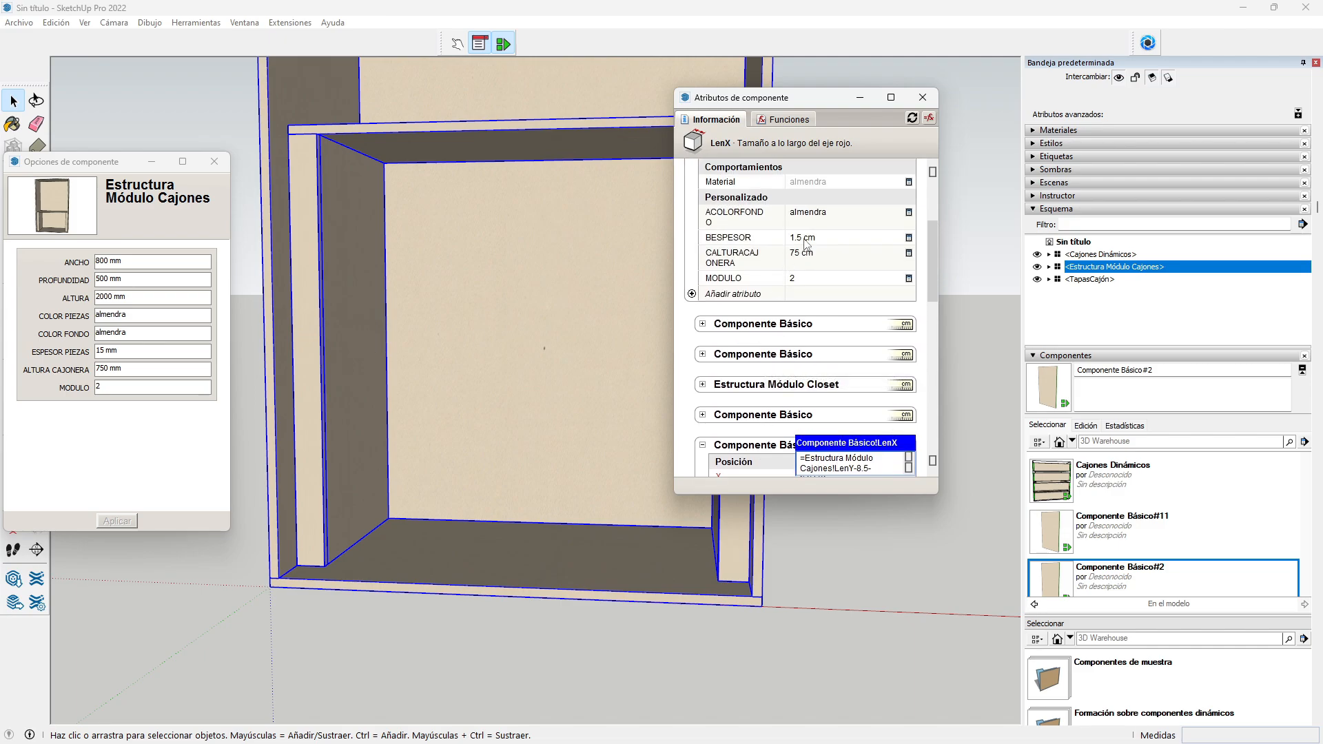
pyautogui.click(805, 241)
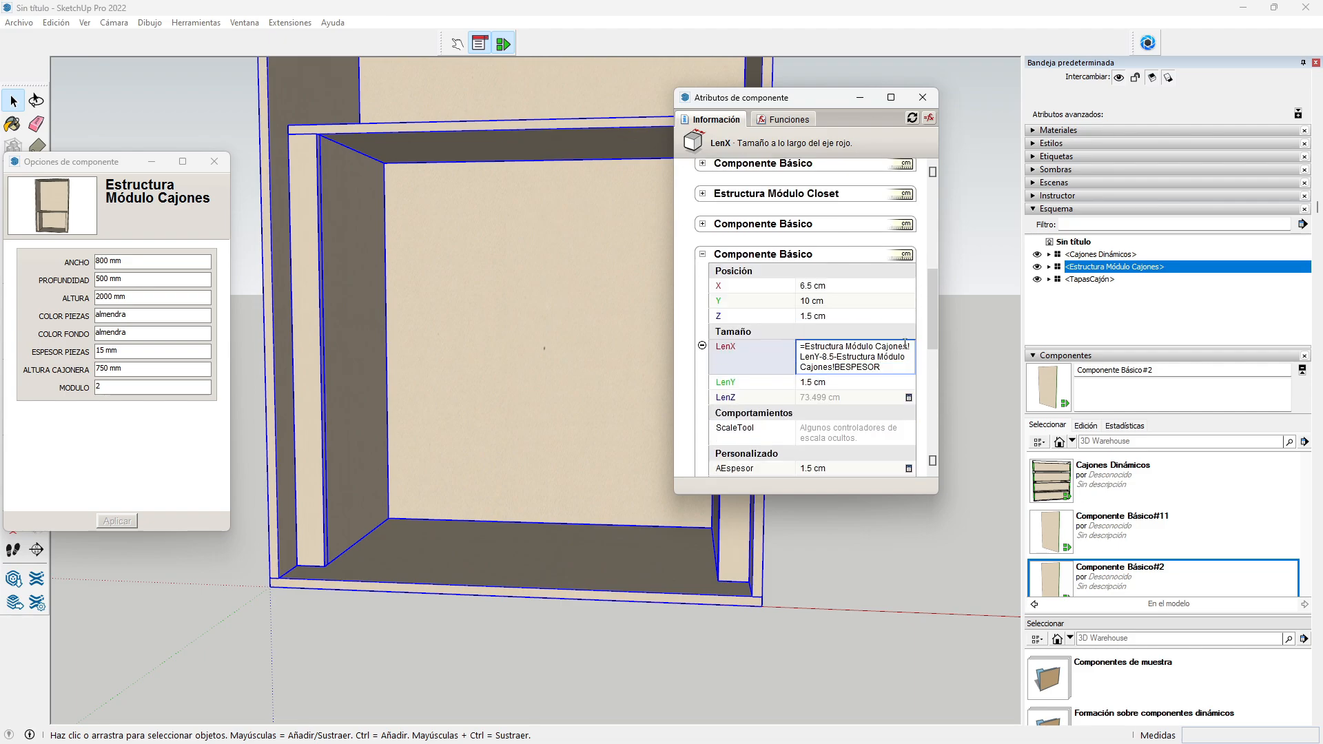
pyautogui.press('Return')
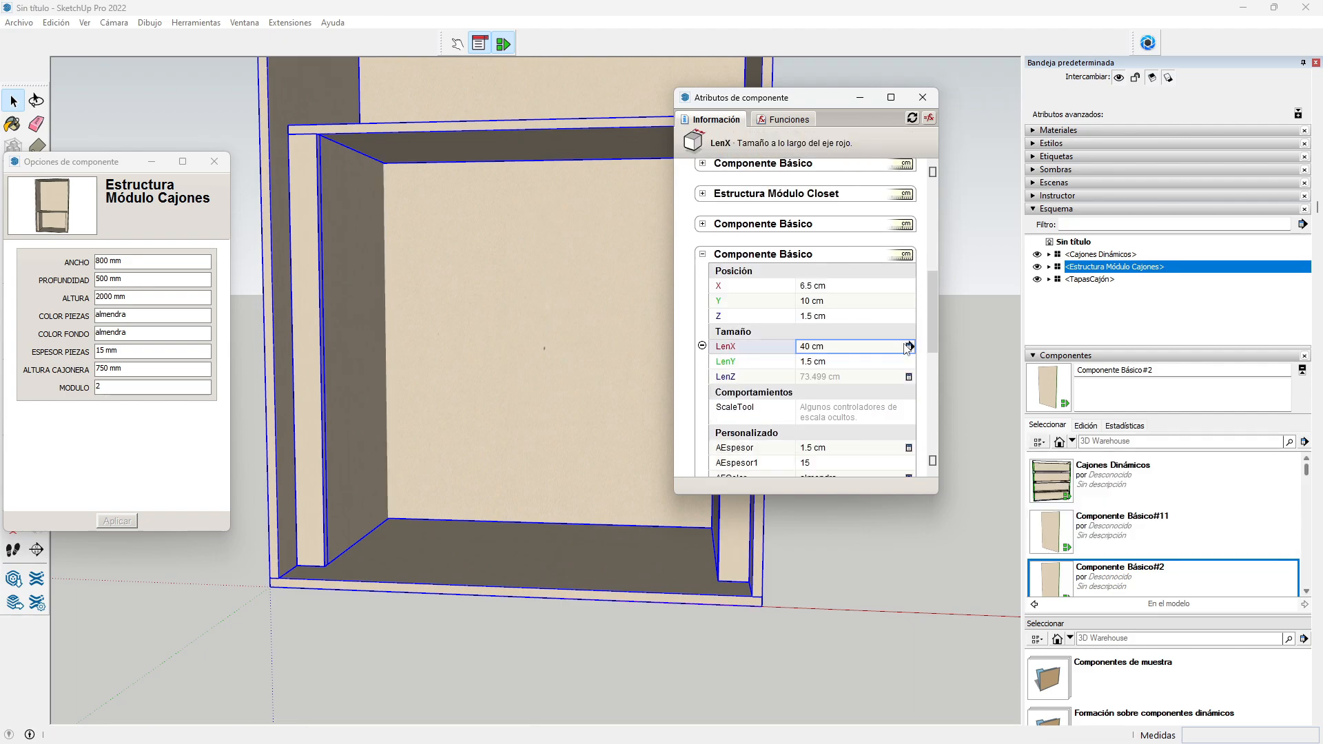
# Step: Correct the LenX formula to subtract 2*BESPESOR, making LenX 38.5 cm
pyautogui.click(820, 348)
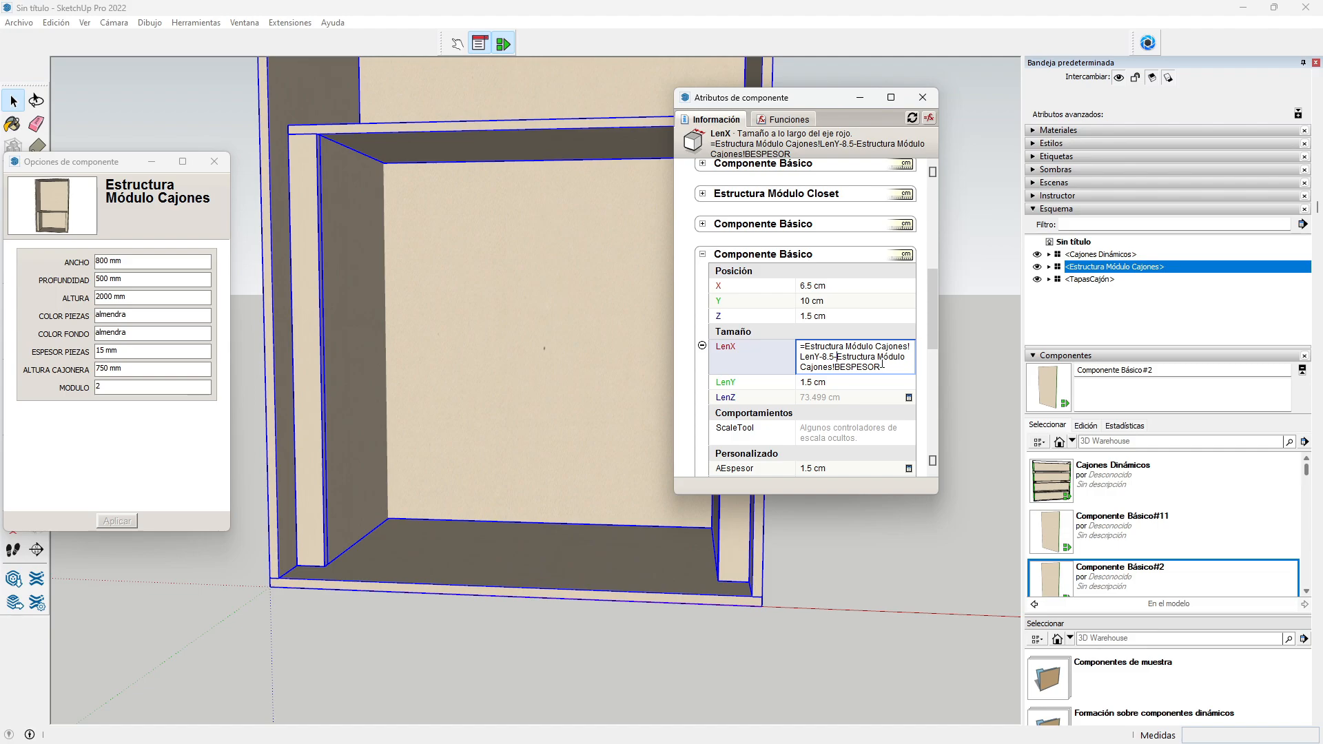
pyautogui.write('2*')
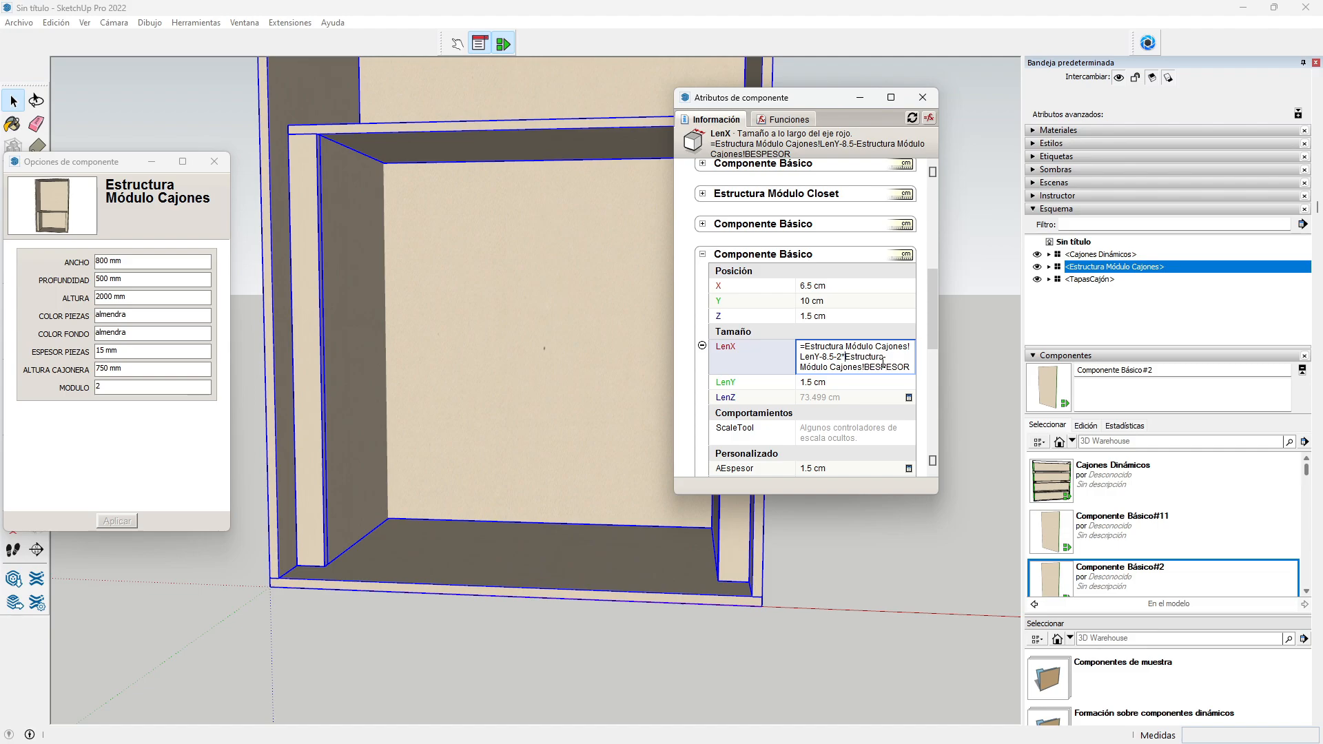
pyautogui.press('Return')
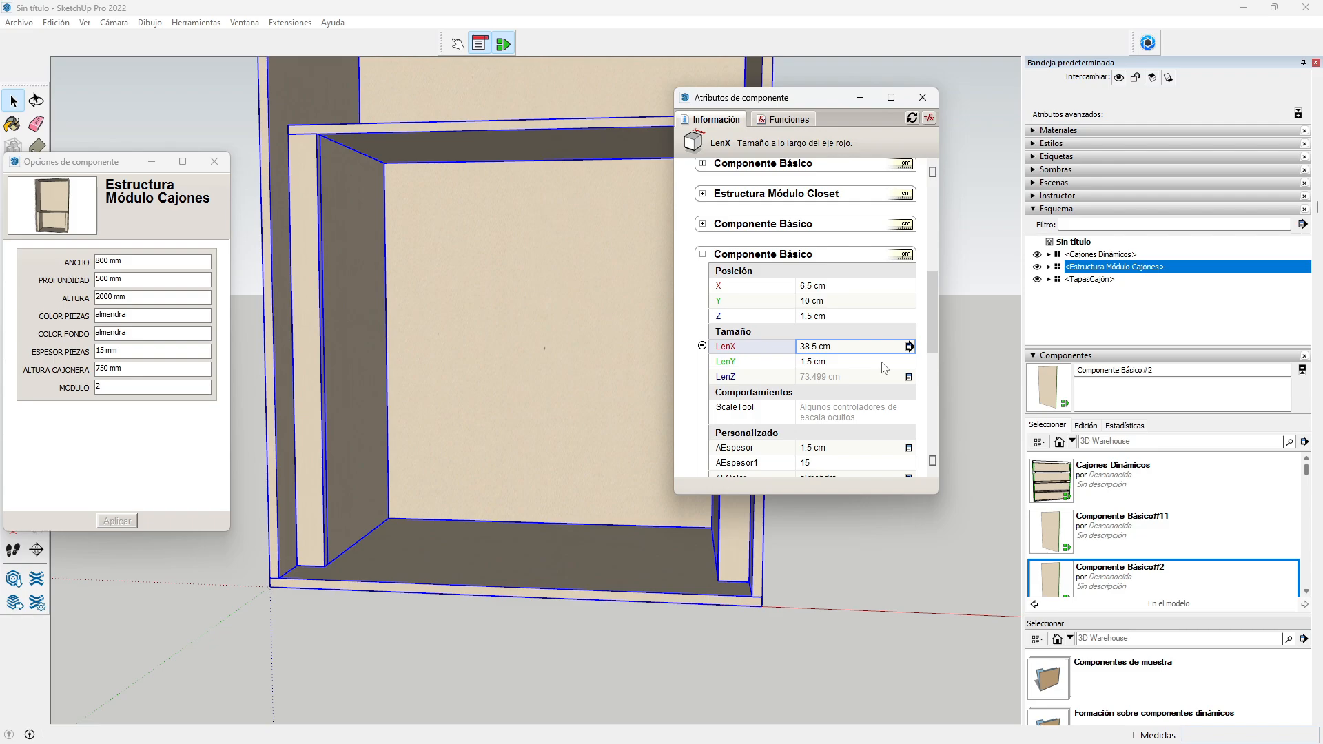
pyautogui.scroll(-2, 571, 407)
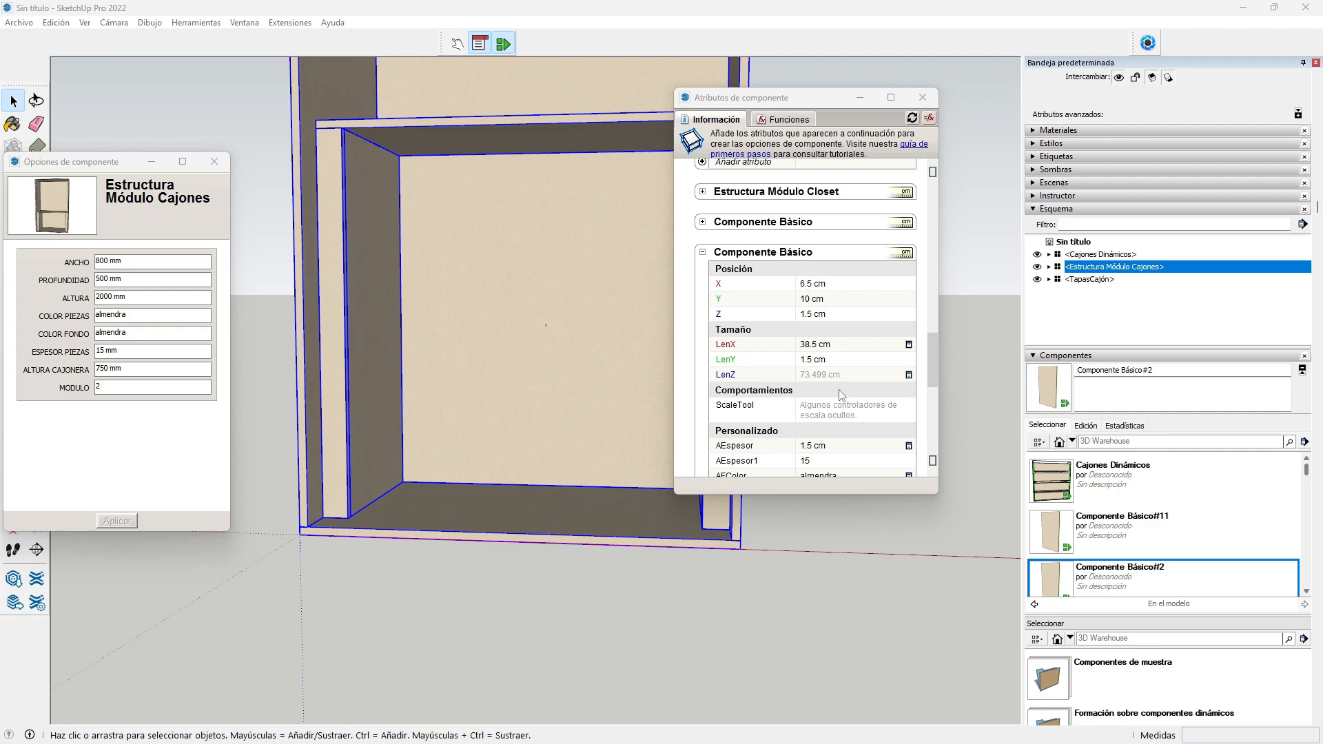
# Step: Set the panel's LenZ to the parent's CALTURACAJONERA minus BESPESOR, reading 73.5 cm
pyautogui.click(810, 376)
pyautogui.click(812, 374)
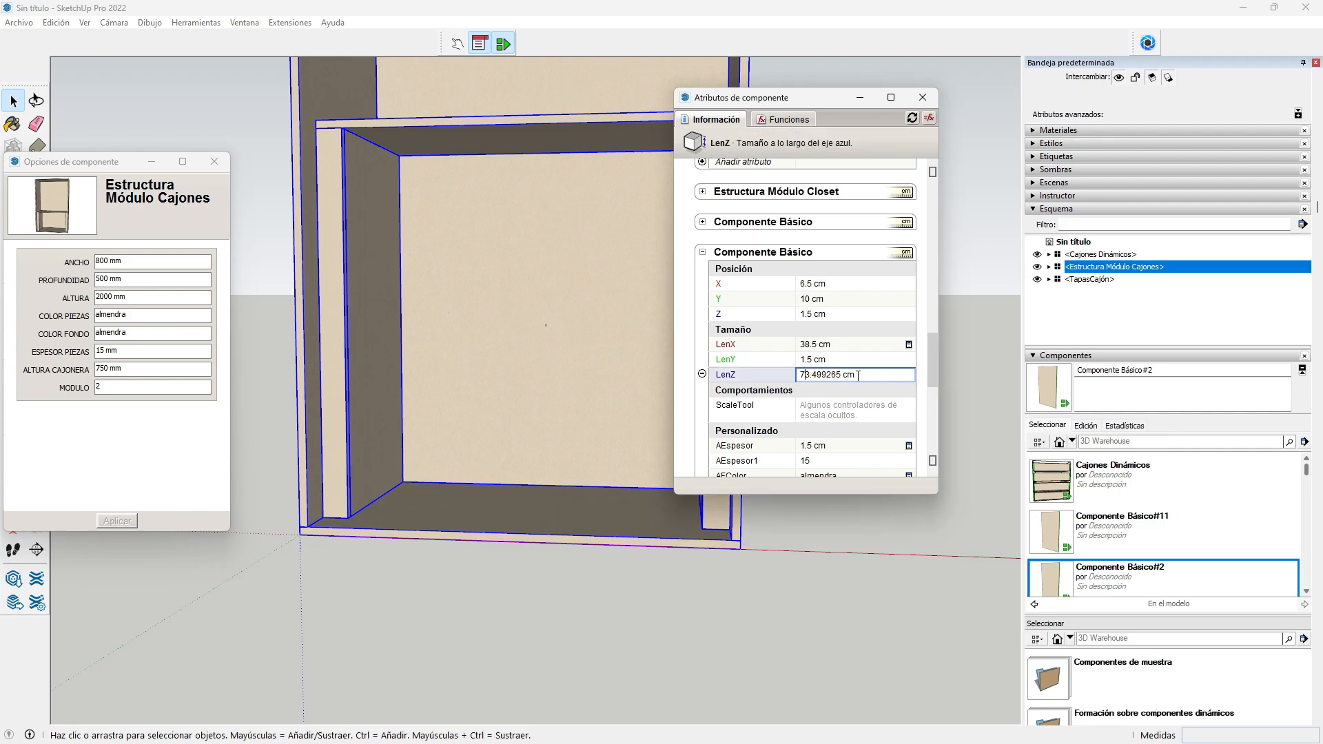
pyautogui.moveTo(858, 375); pyautogui.dragTo(781, 383)
pyautogui.write('=')
pyautogui.scroll(3, 840, 264)
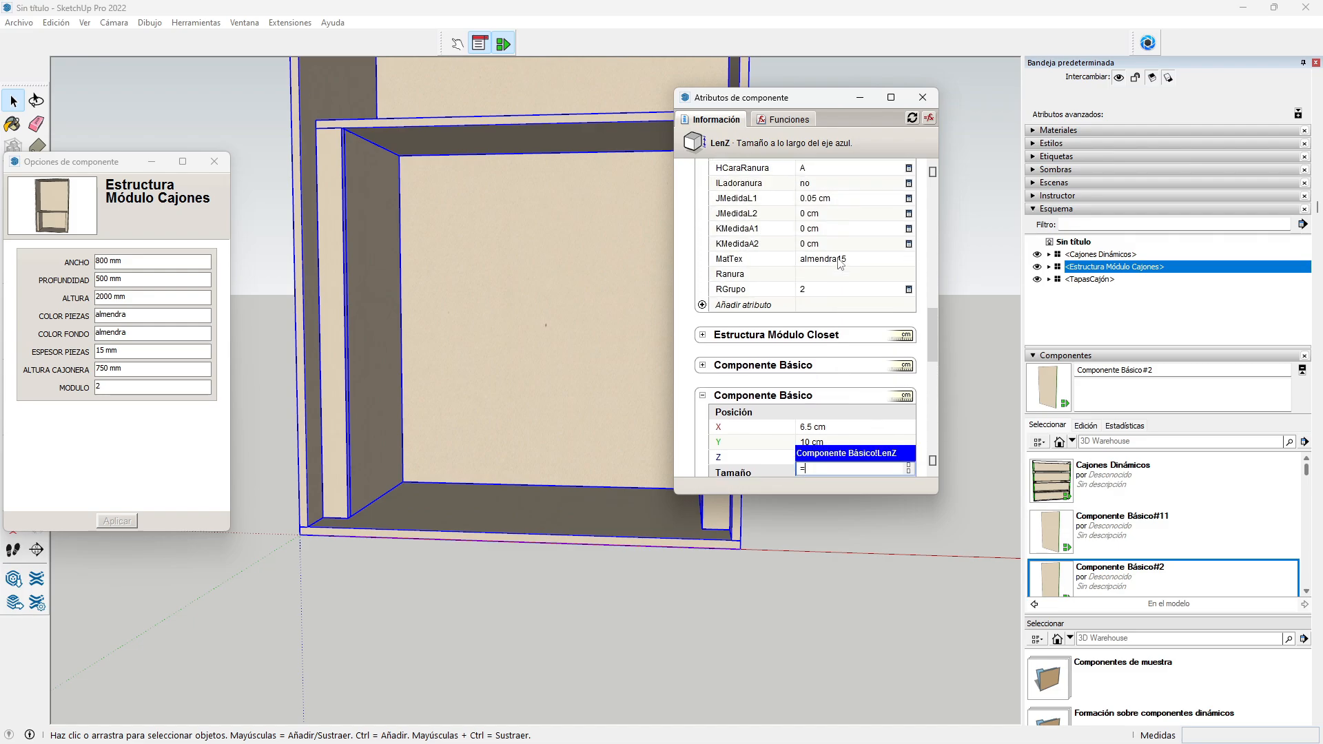
pyautogui.scroll(10, 840, 263)
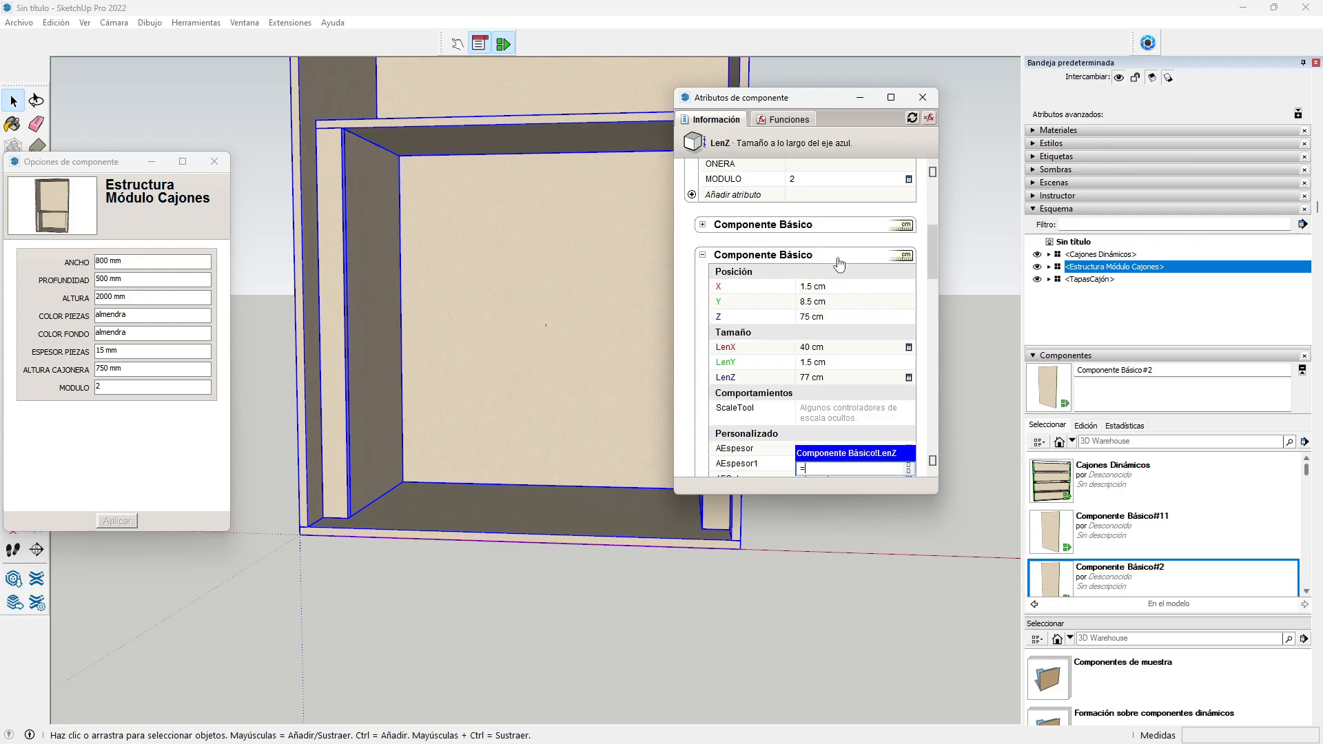
pyautogui.scroll(5, 838, 264)
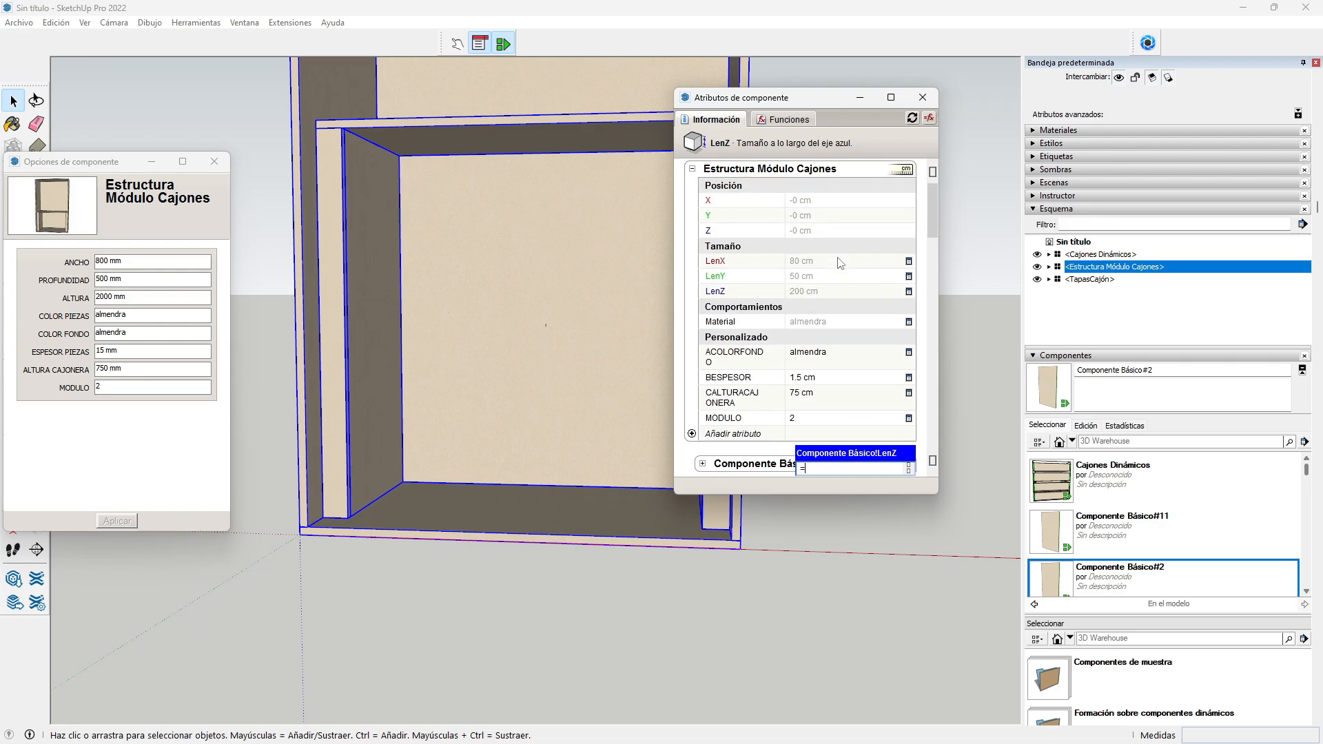
pyautogui.click(805, 400)
pyautogui.write('-')
pyautogui.click(814, 380)
pyautogui.press('Return')
pyautogui.scroll(-5, 890, 369)
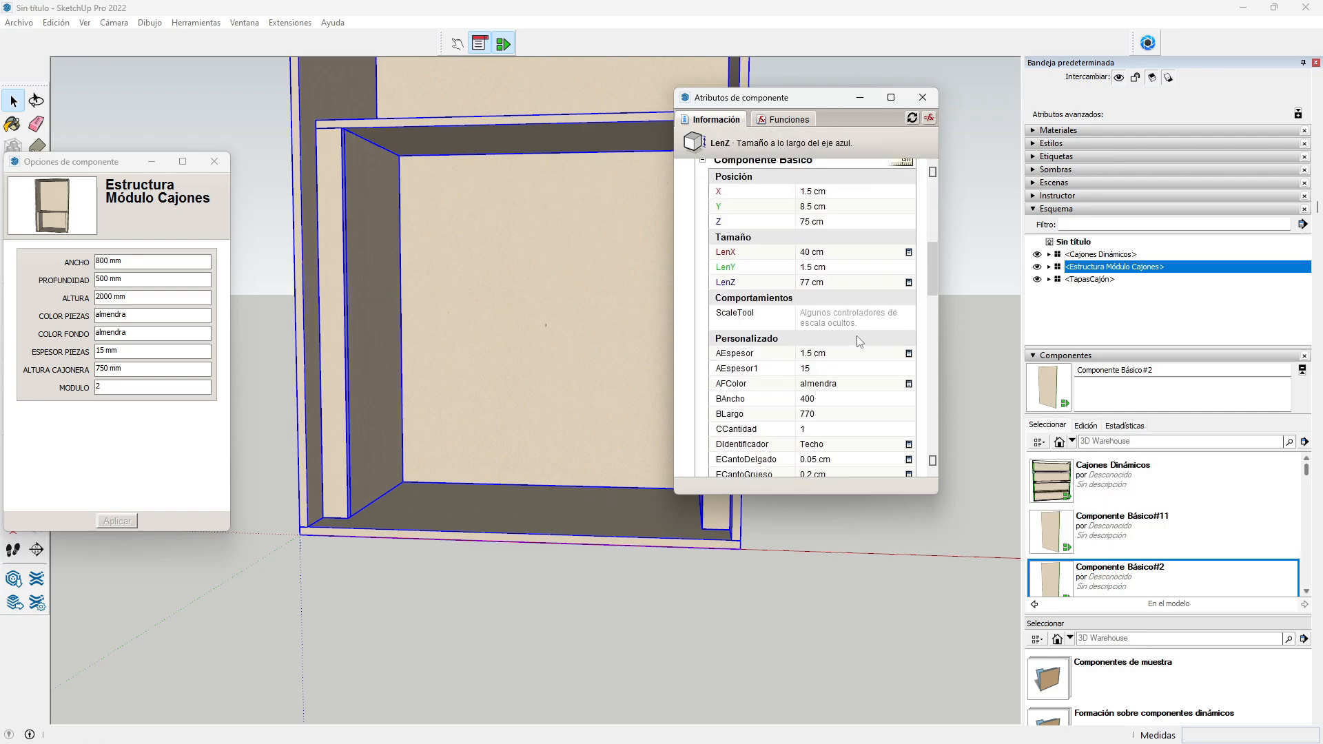
pyautogui.scroll(3, 755, 237)
# Step: Make Lateral Izquierdo's AEspesor reference the parent's BESPESOR
pyautogui.click(702, 255)
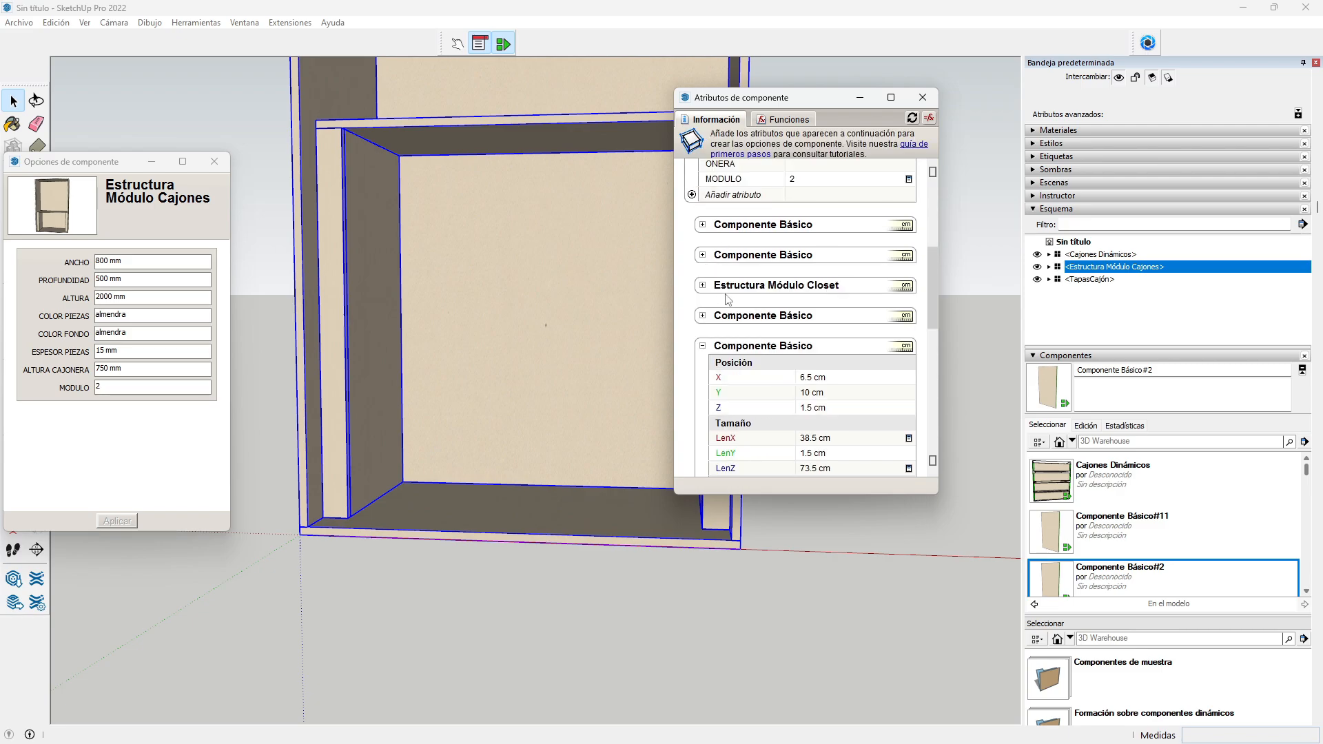
pyautogui.scroll(-3, 728, 298)
pyautogui.scroll(-1, 728, 298)
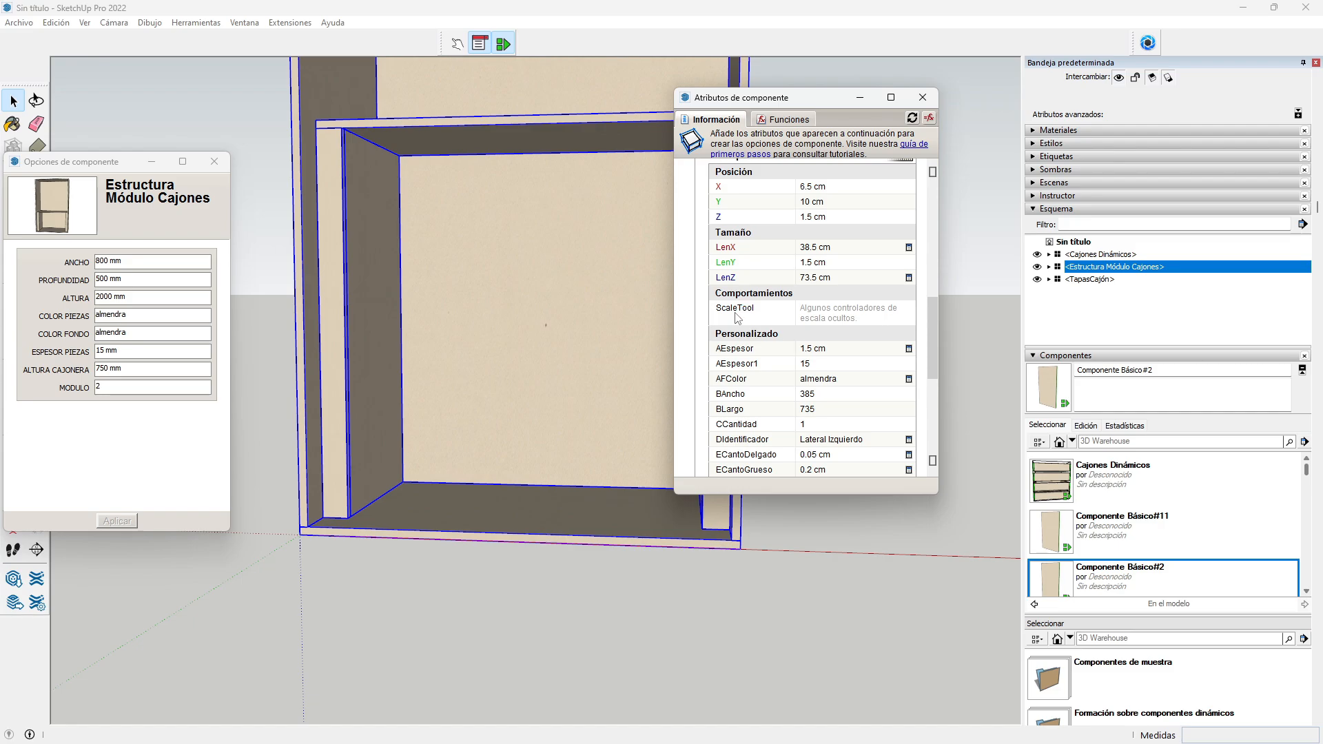
pyautogui.click(824, 349)
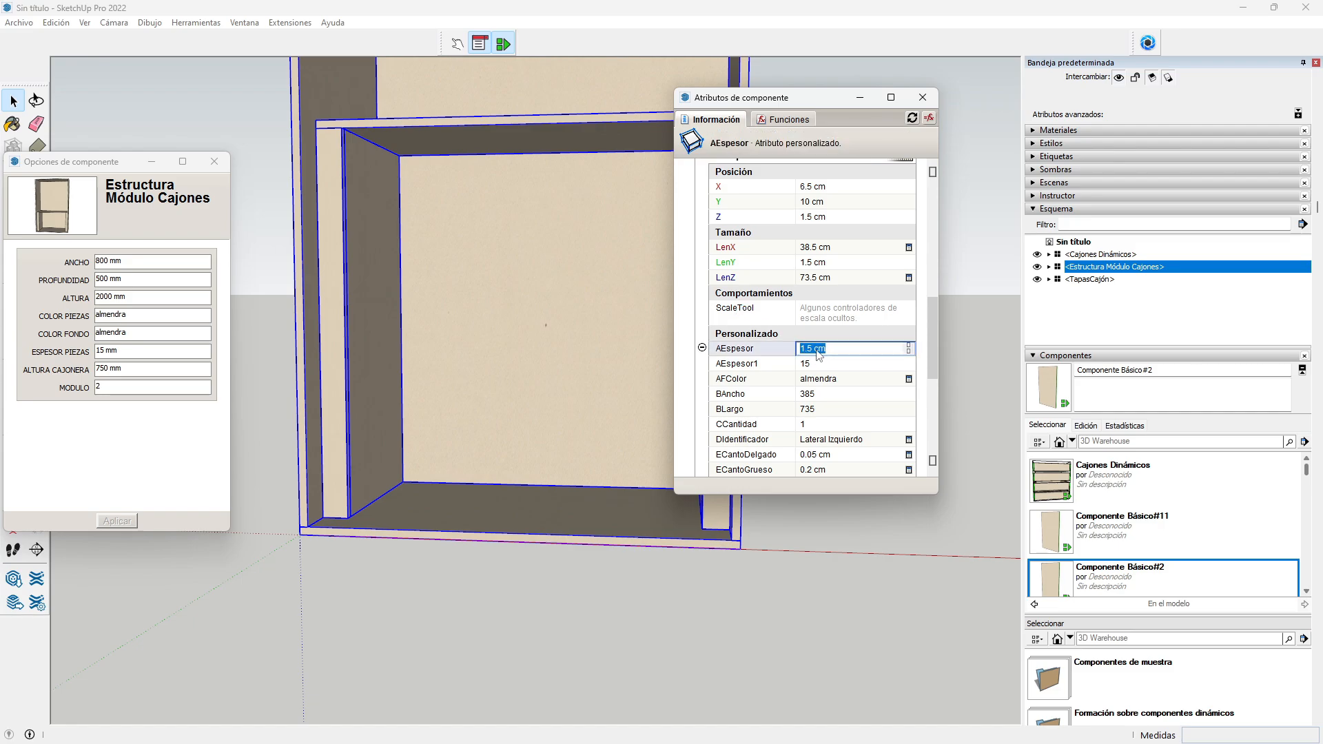
pyautogui.write('=')
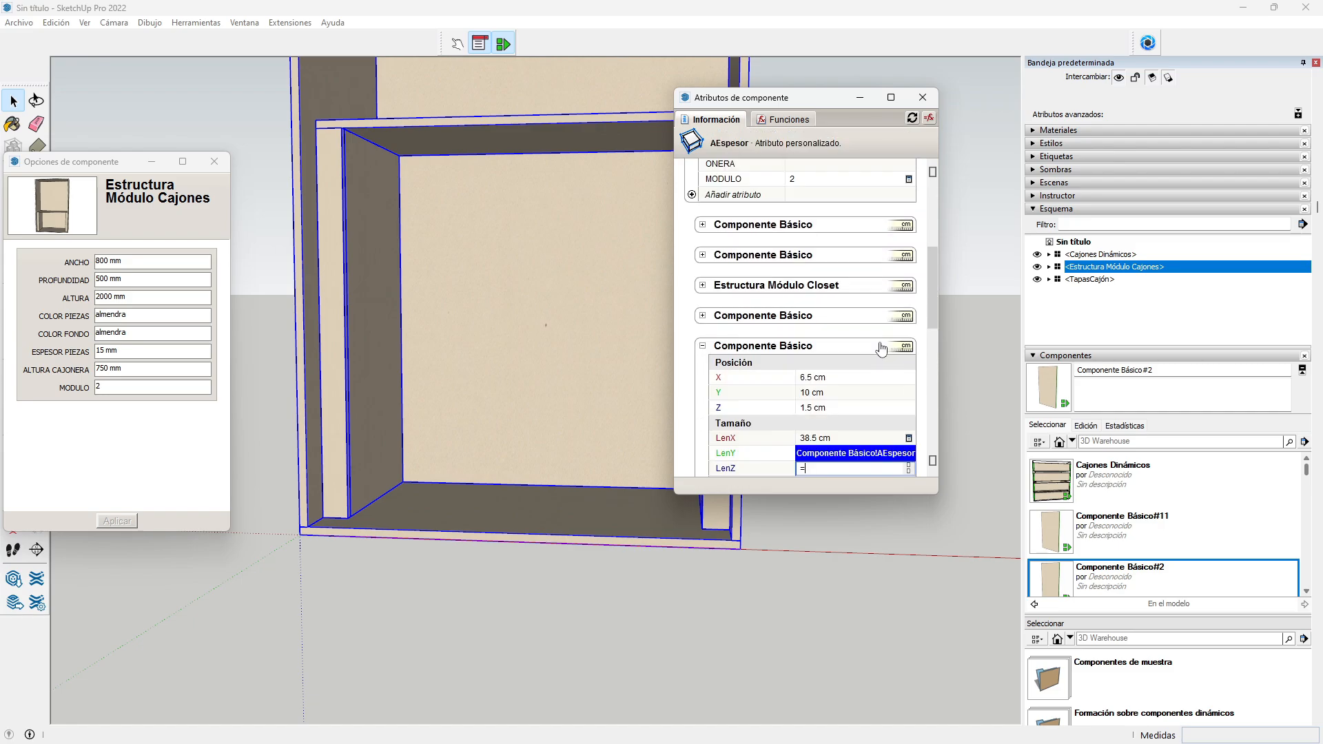
pyautogui.click(813, 237)
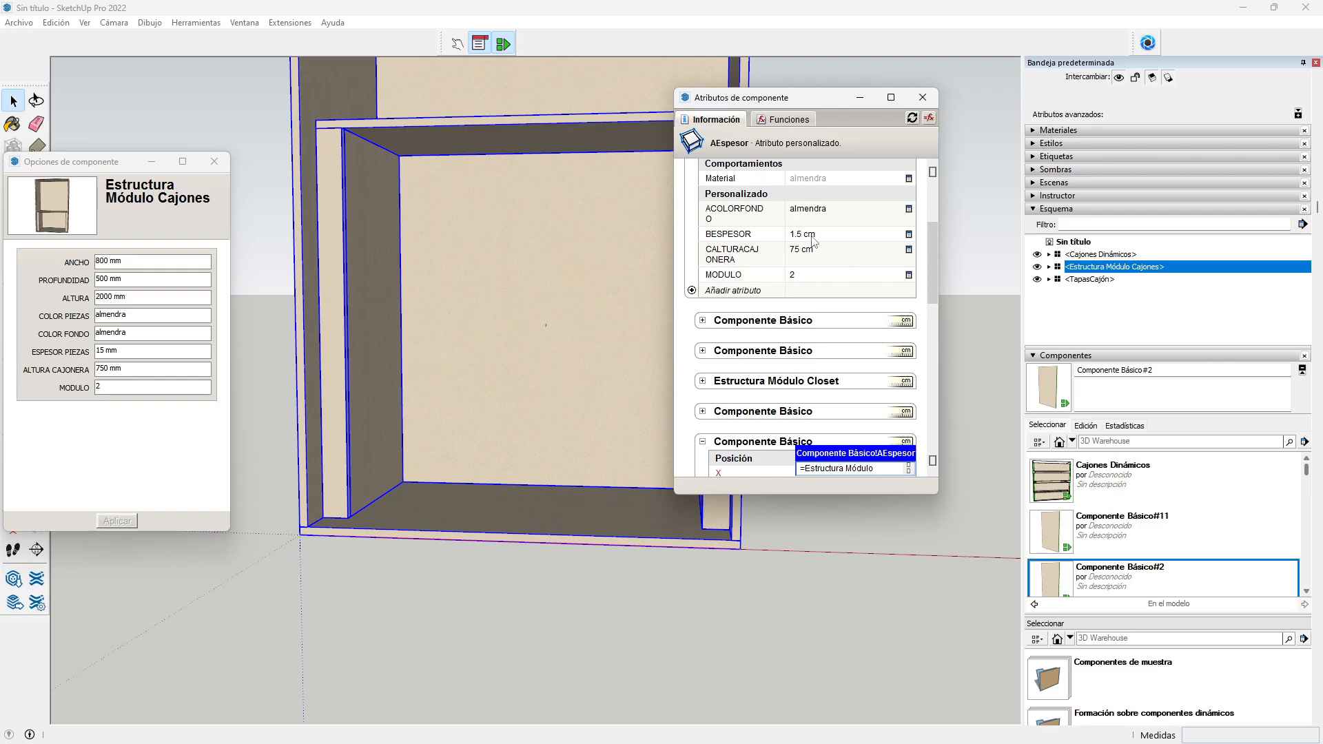
pyautogui.press('Return')
pyautogui.scroll(-5, 778, 313)
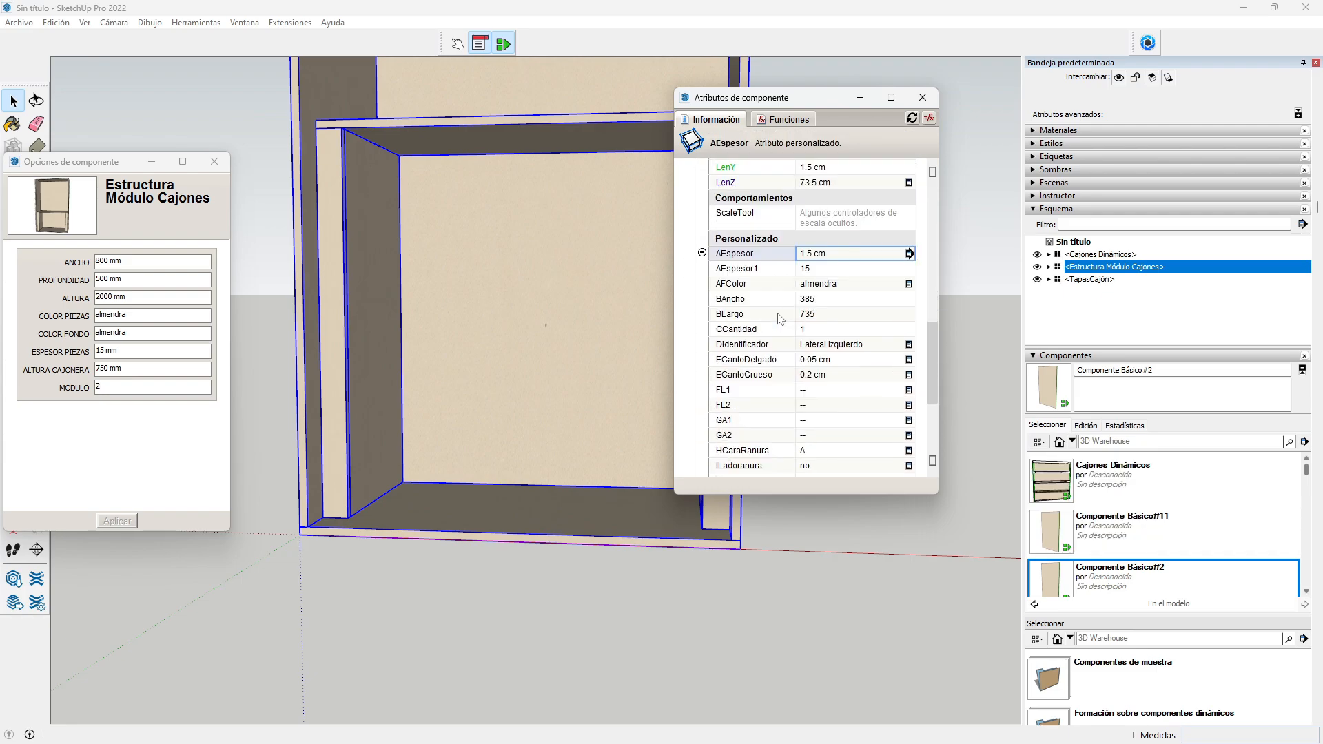
# Step: Make AFColor reference the parent's Material, showing almendra
pyautogui.click(828, 285)
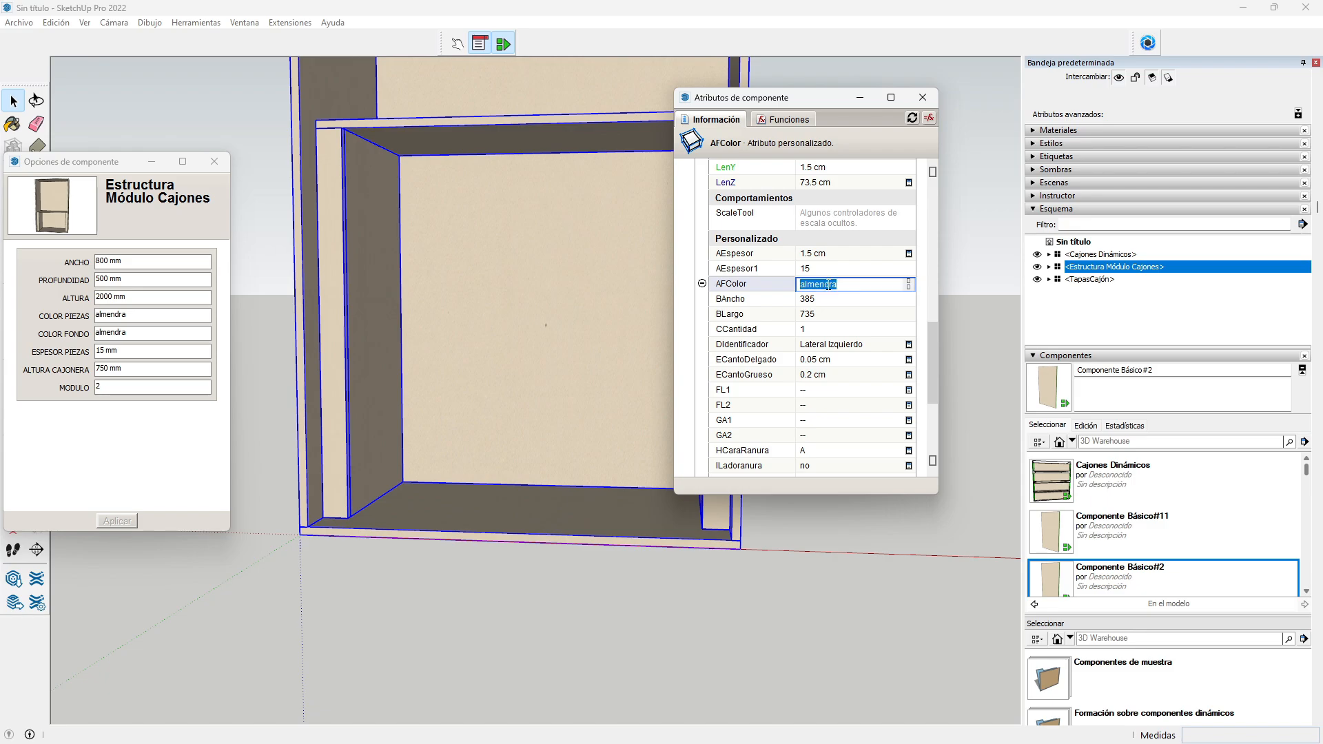
pyautogui.write('=')
pyautogui.scroll(5, 759, 296)
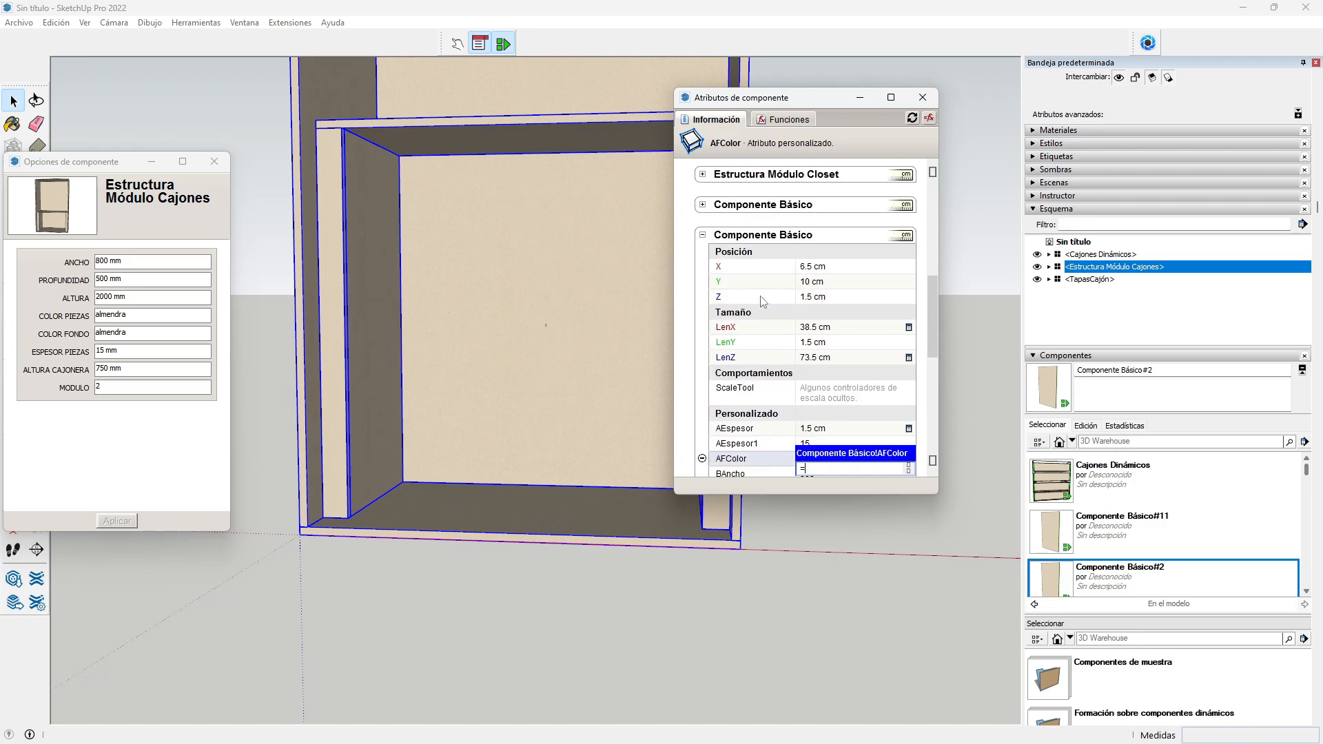
pyautogui.scroll(3, 758, 296)
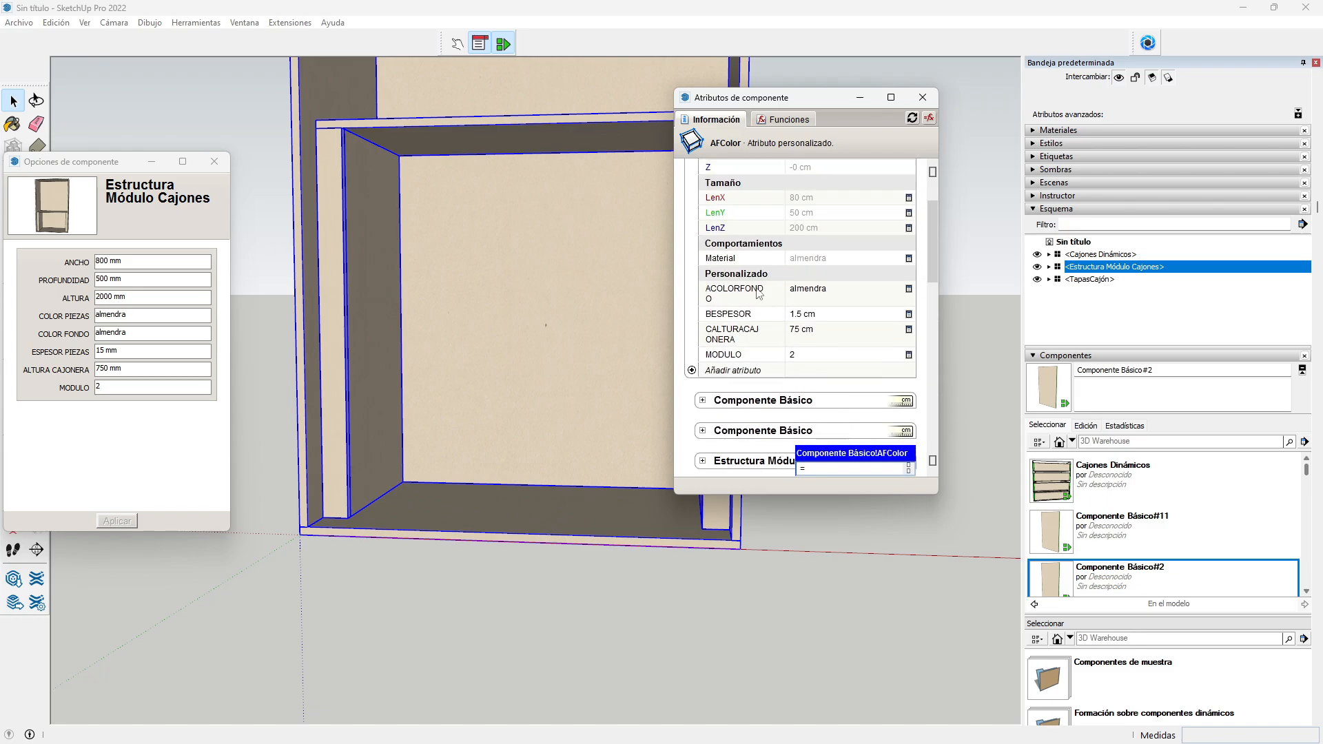
pyautogui.click(809, 260)
pyautogui.press('Return')
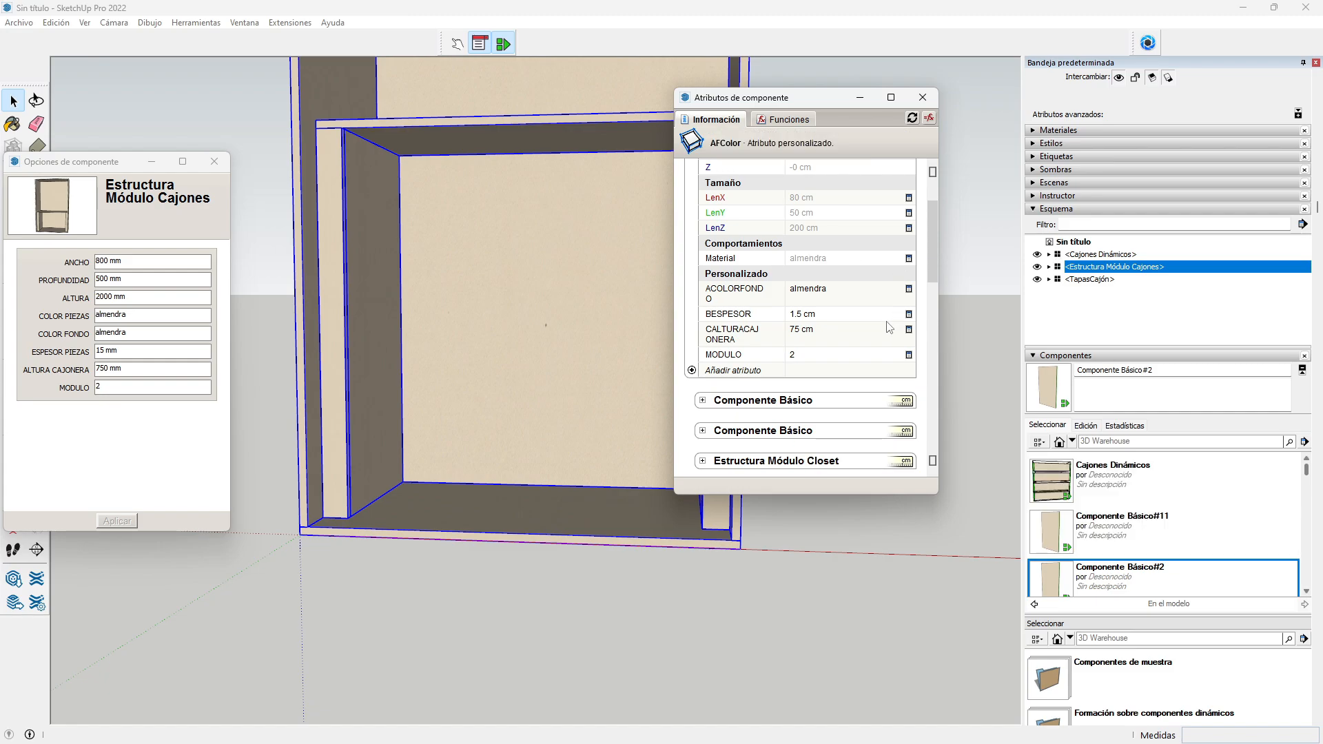
pyautogui.scroll(-4, 872, 324)
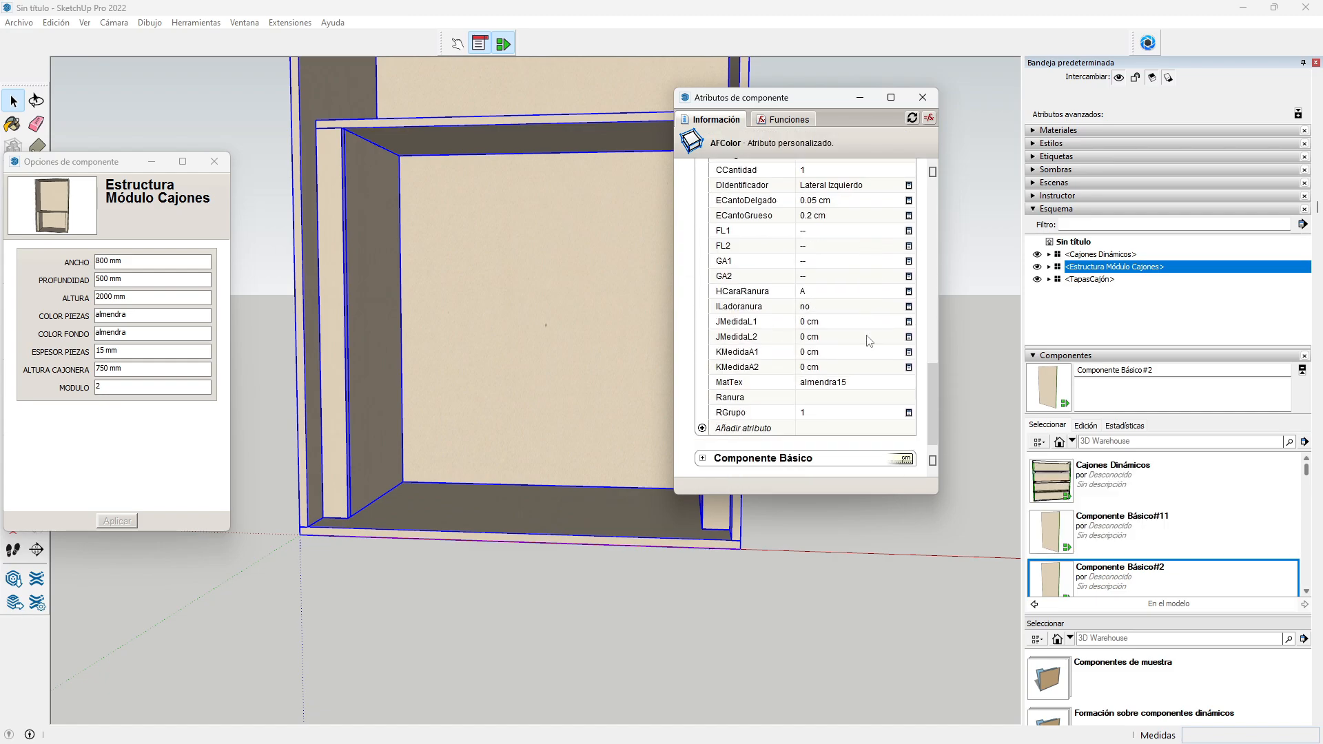
# Step: Make RGrupo reference the parent's MODULO, so it reads 2
pyautogui.click(810, 412)
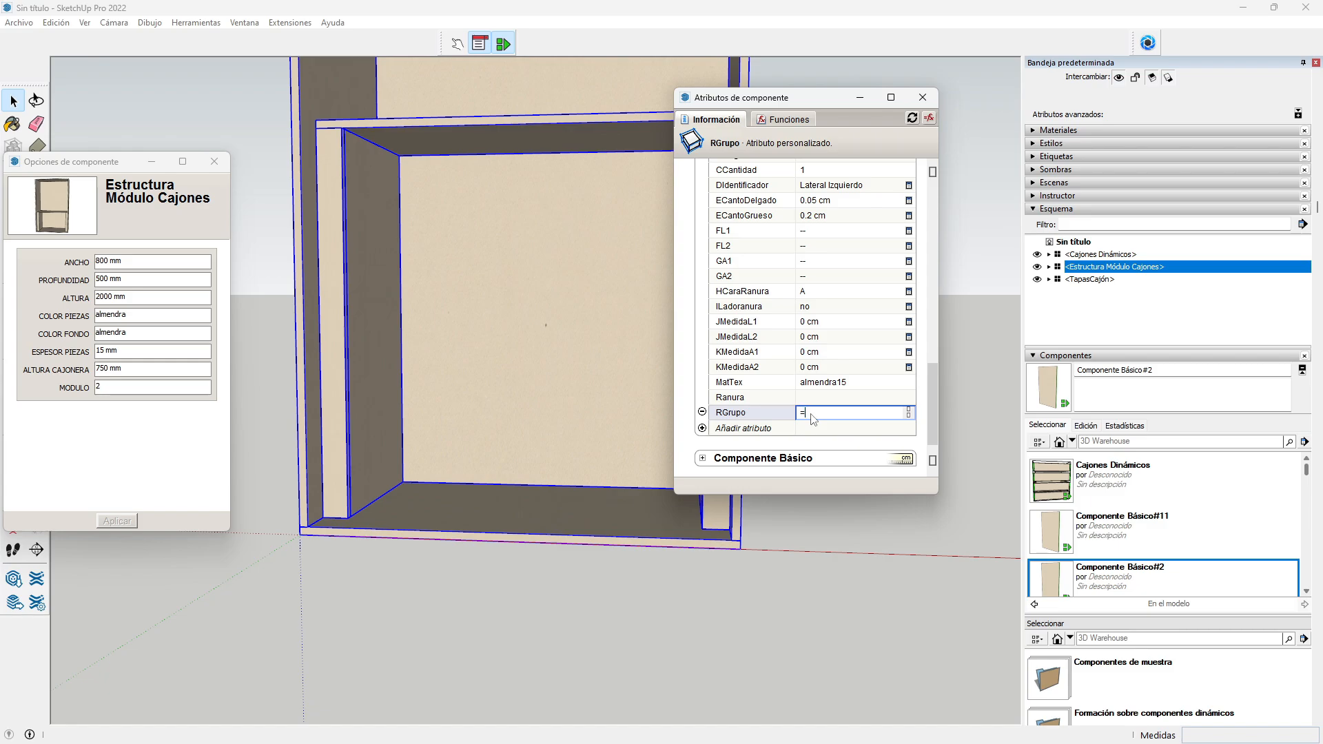
pyautogui.scroll(10, 855, 331)
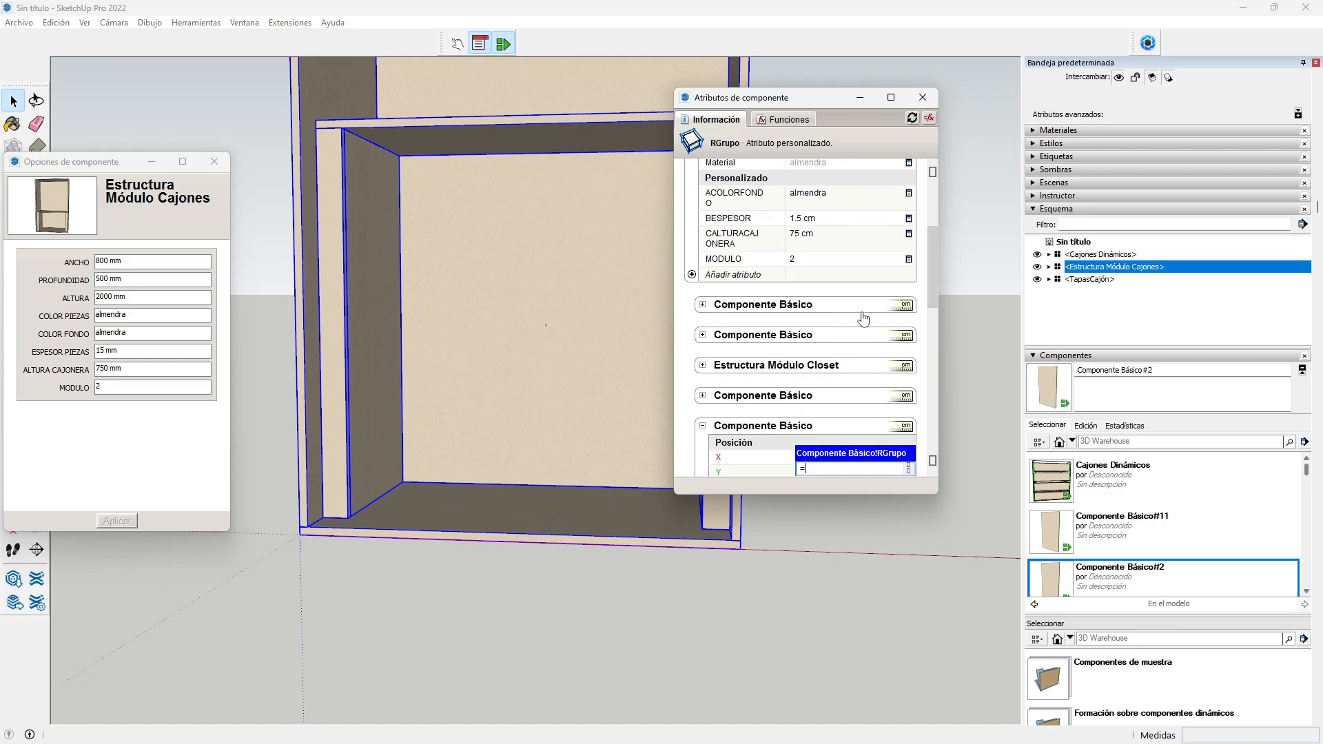
pyautogui.click(793, 260)
pyautogui.press('Return')
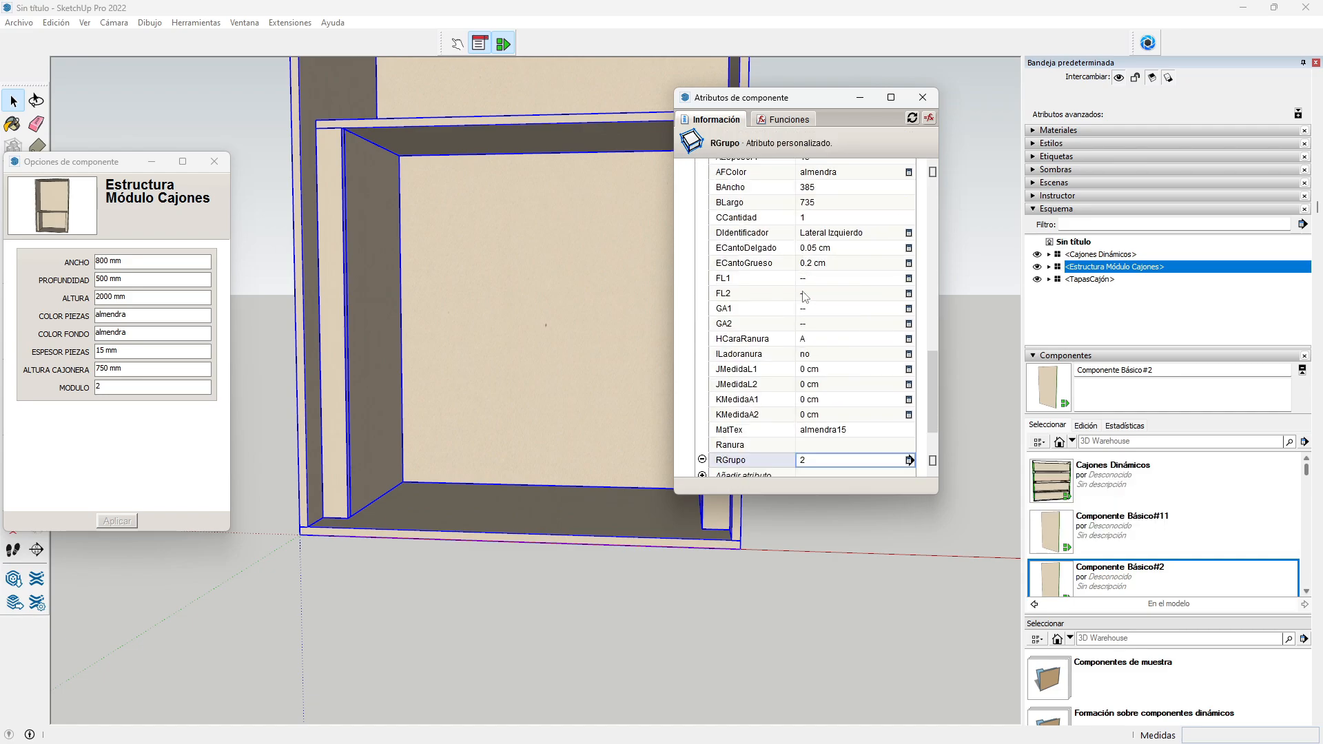
pyautogui.scroll(10, 804, 295)
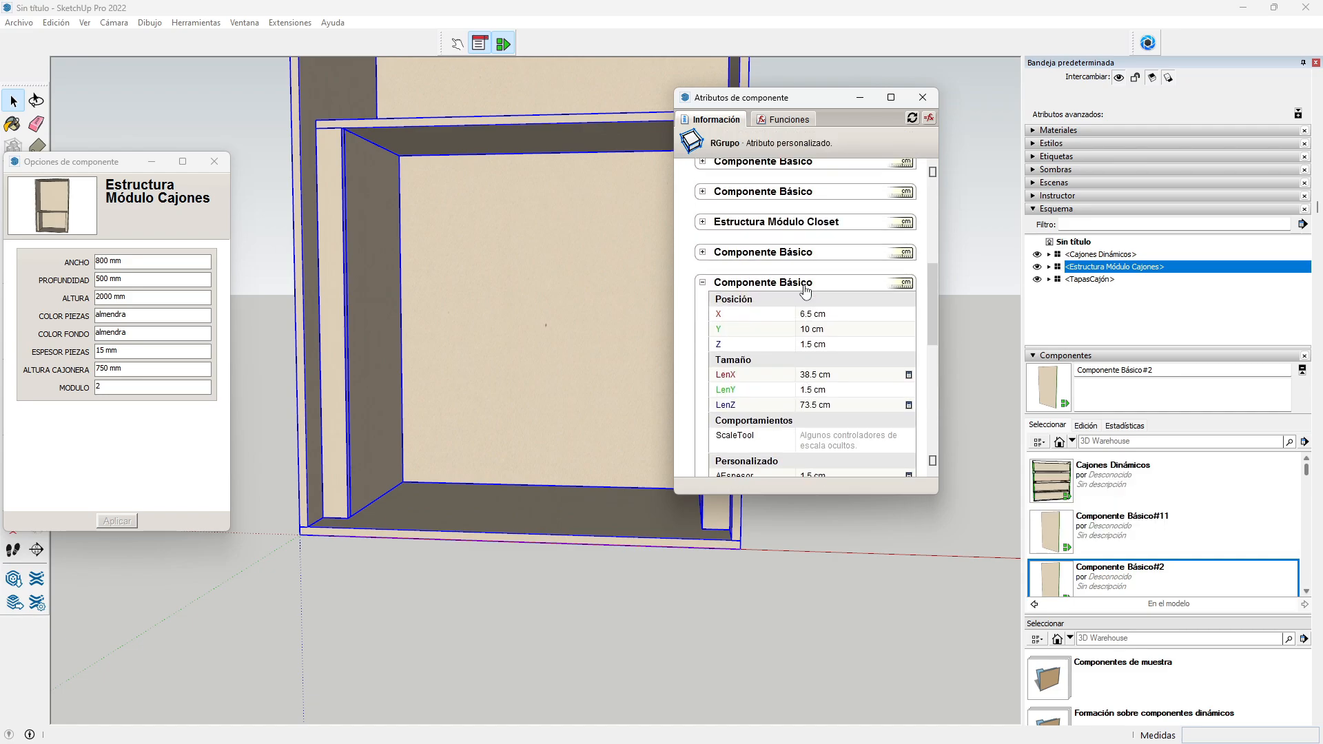
# Step: Collapse the left side panel's attributes and expand the Lateral Derecho section
pyautogui.click(703, 283)
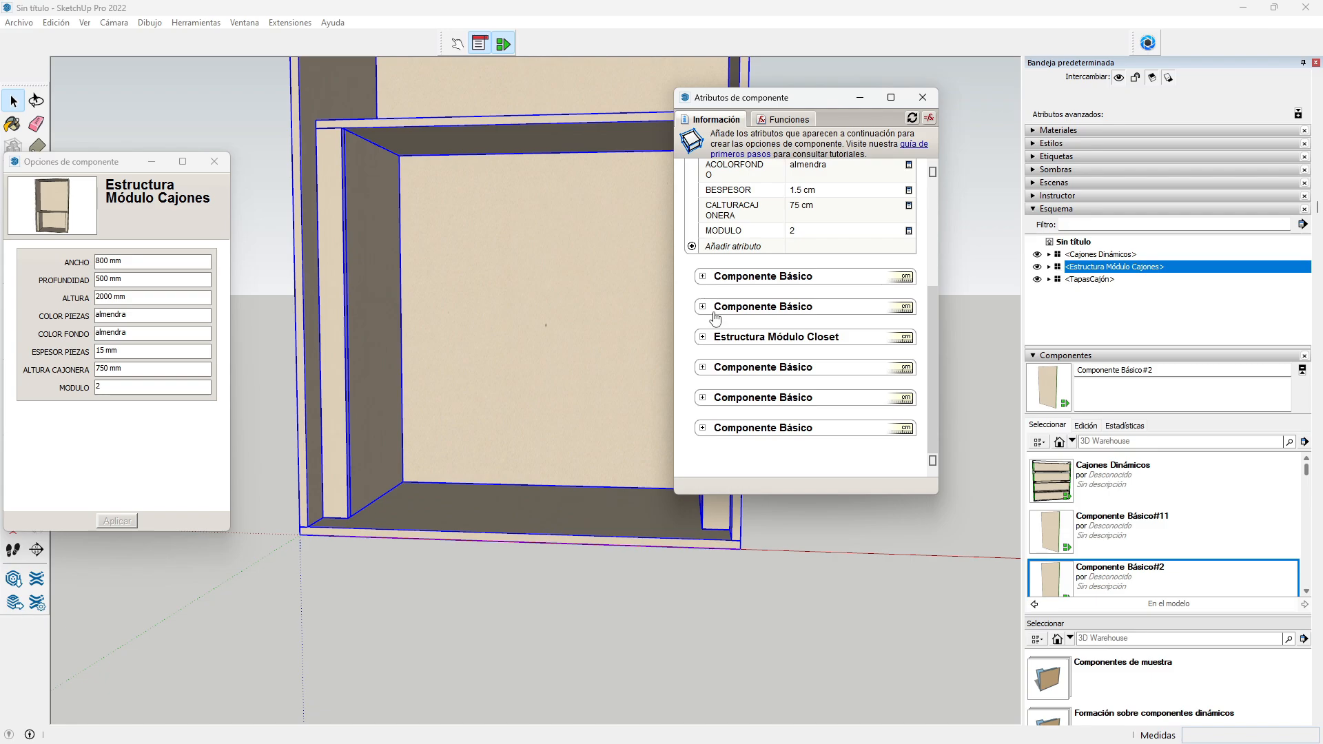
pyautogui.click(703, 428)
pyautogui.scroll(-7, 808, 301)
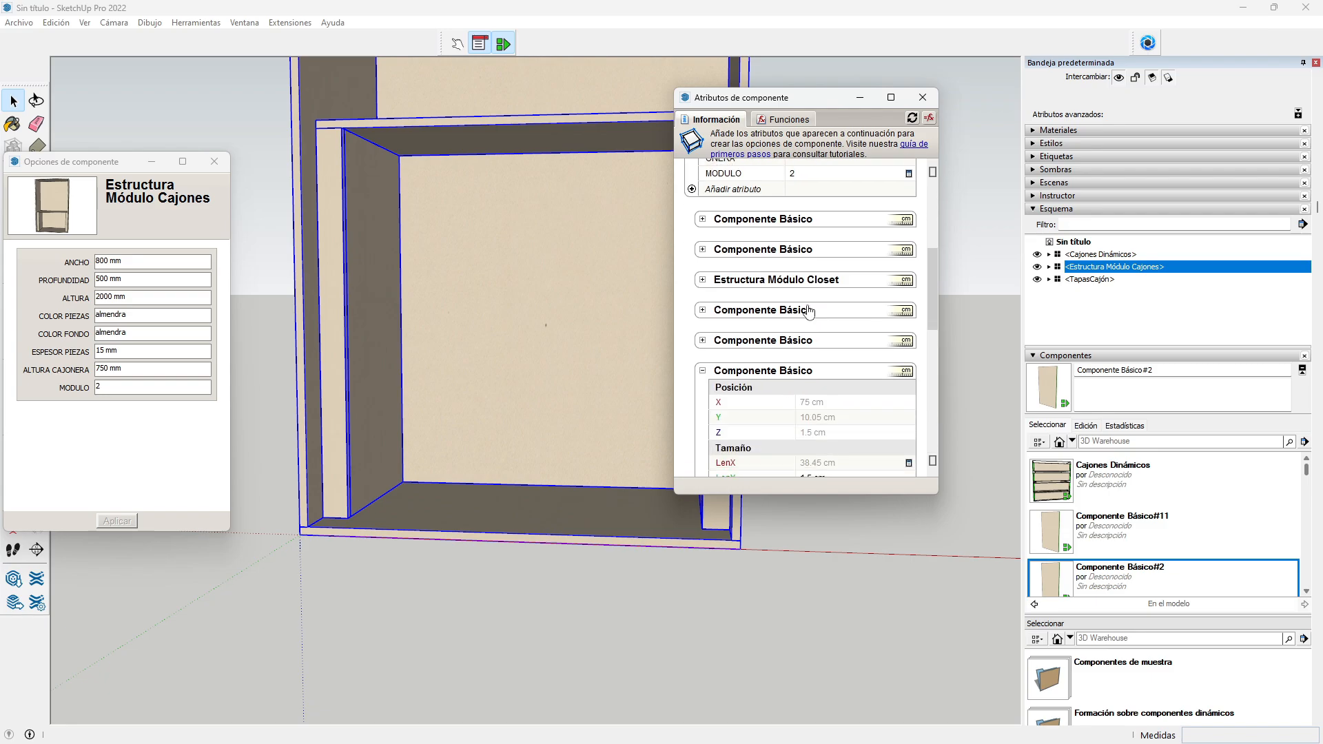
pyautogui.scroll(-2, 808, 301)
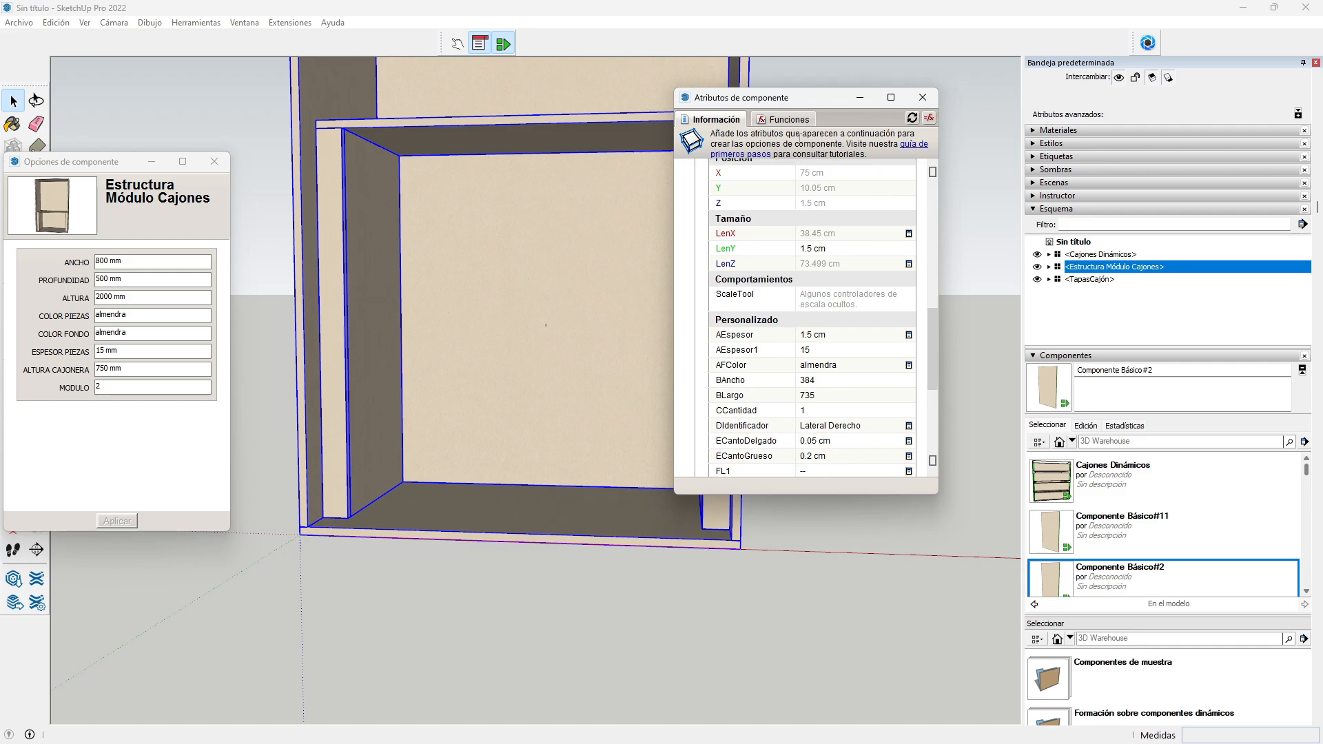
pyautogui.moveTo(786, 102); pyautogui.dragTo(894, 118)
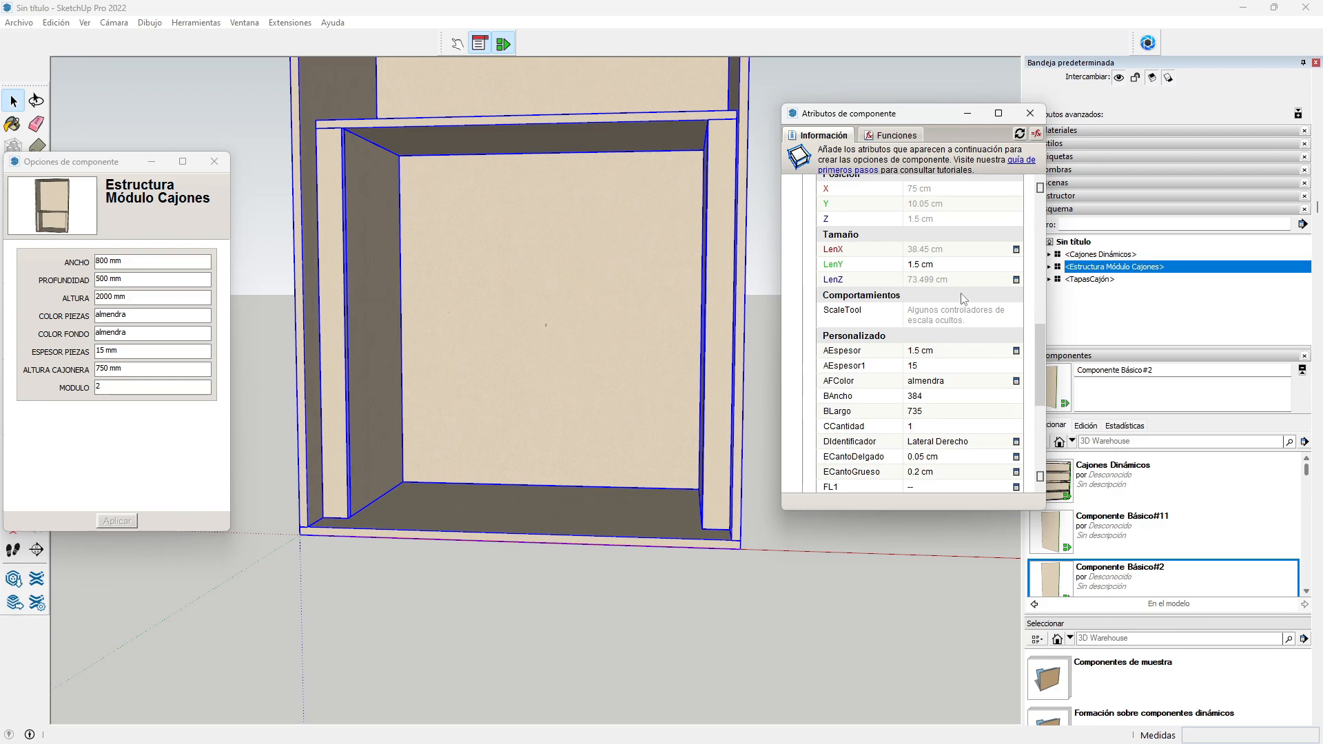
pyautogui.scroll(1, 963, 299)
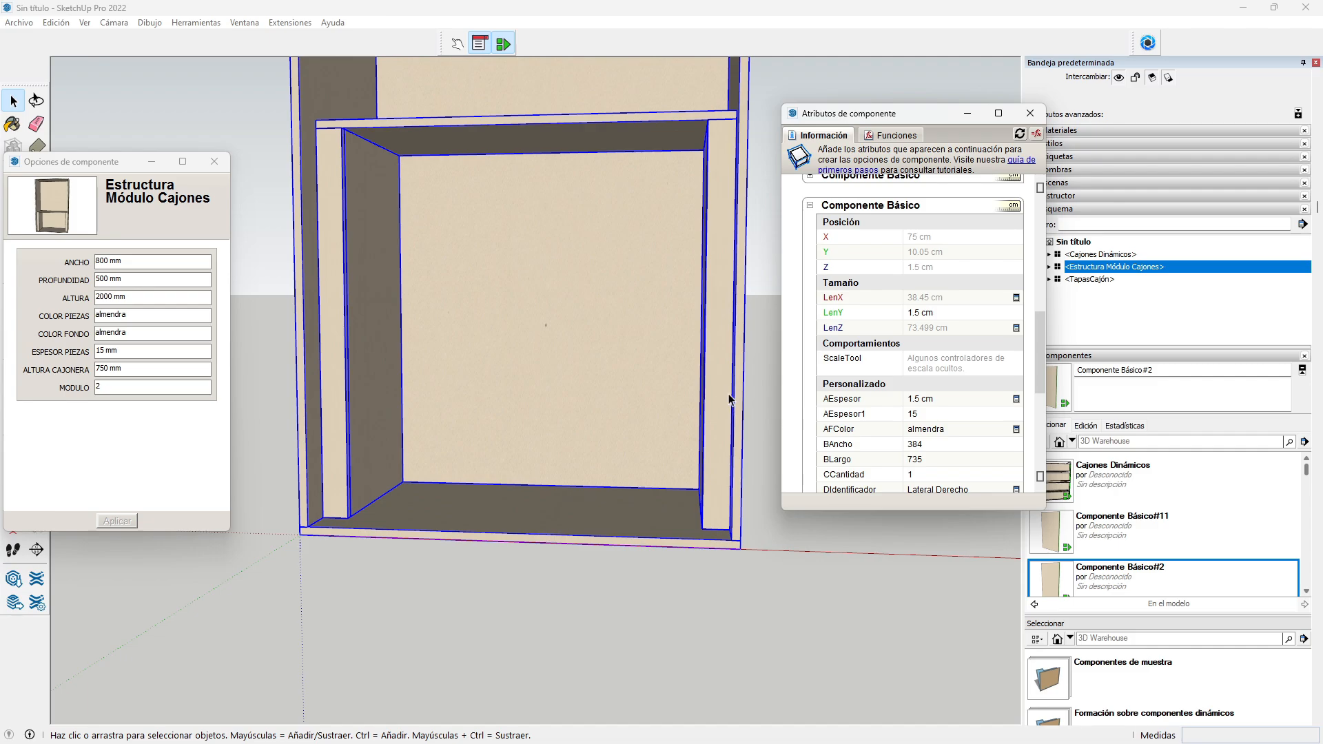
# Step: Set the right panel's X to =Estructura Módulo Cajones!LenX-5, giving 75 cm
pyautogui.click(932, 239)
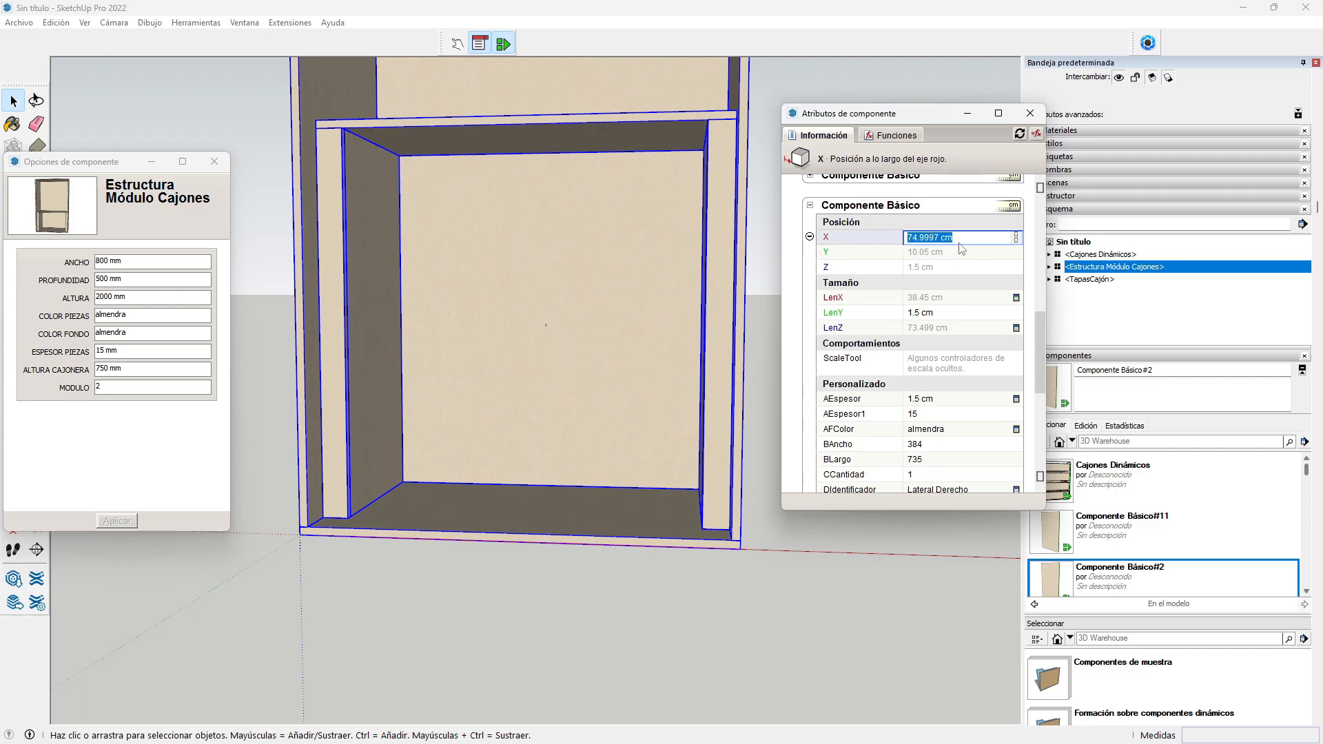
pyautogui.write('=')
pyautogui.scroll(5, 921, 314)
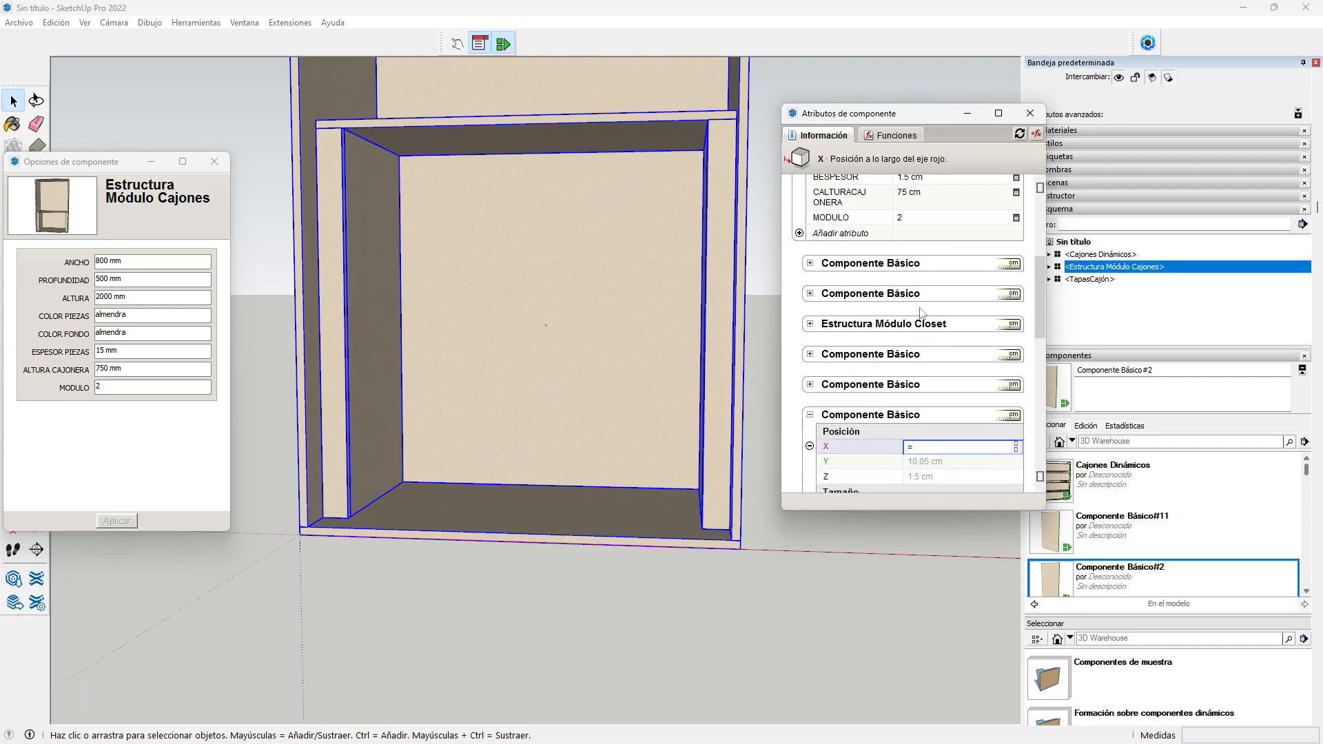
pyautogui.scroll(1, 920, 310)
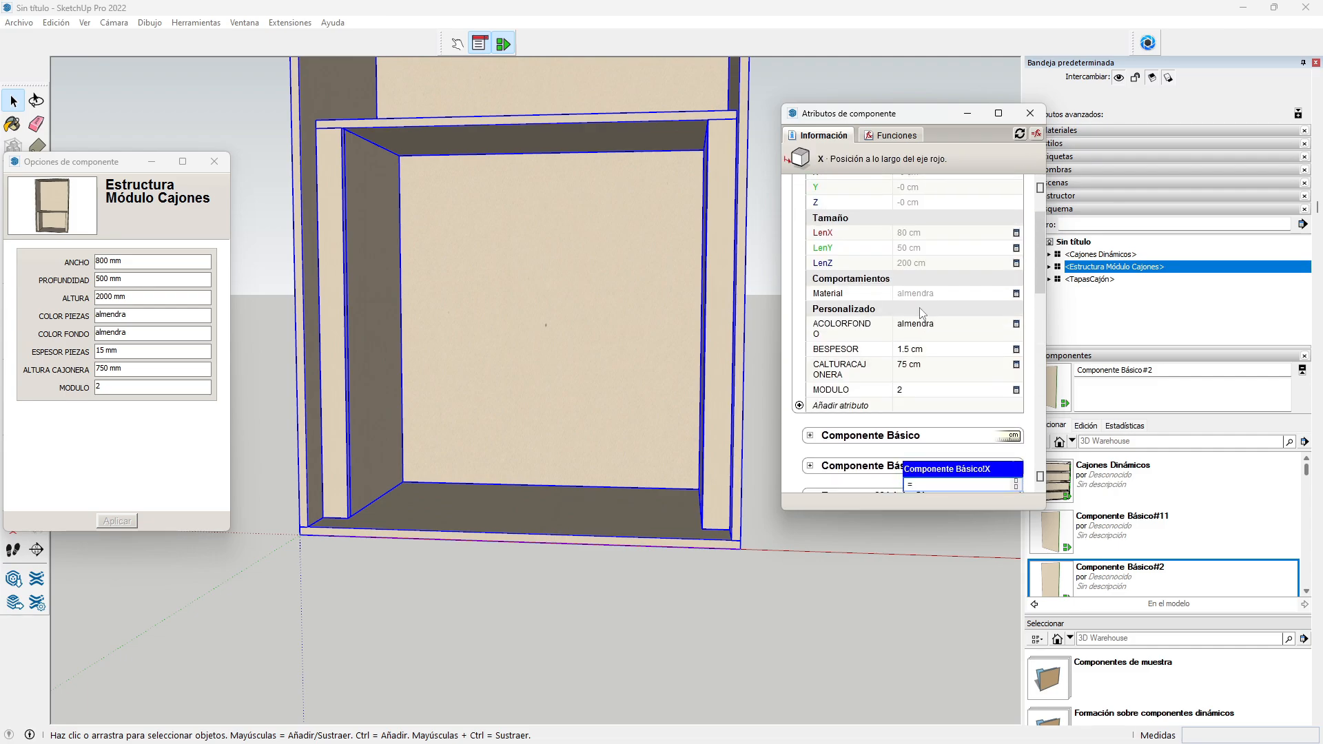
pyautogui.click(928, 234)
pyautogui.scroll(-5, 927, 263)
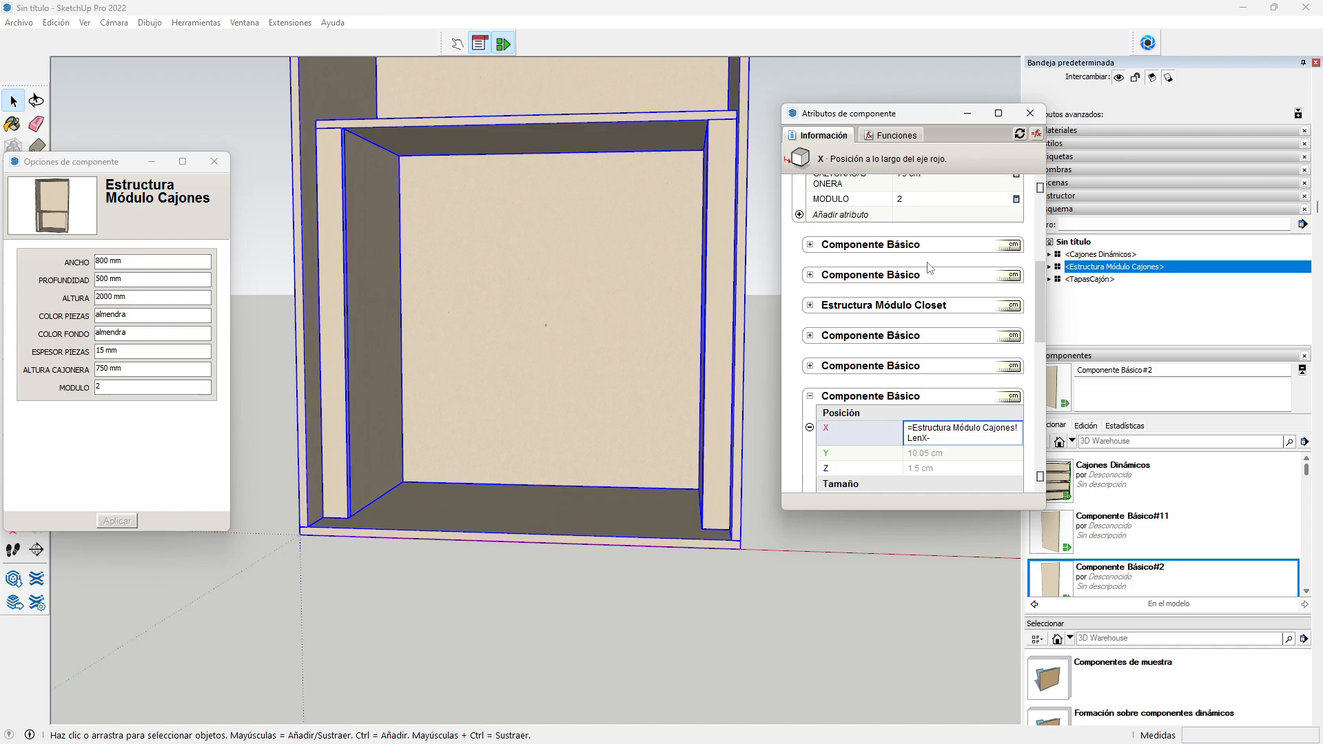
pyautogui.write('5')
pyautogui.press('Return')
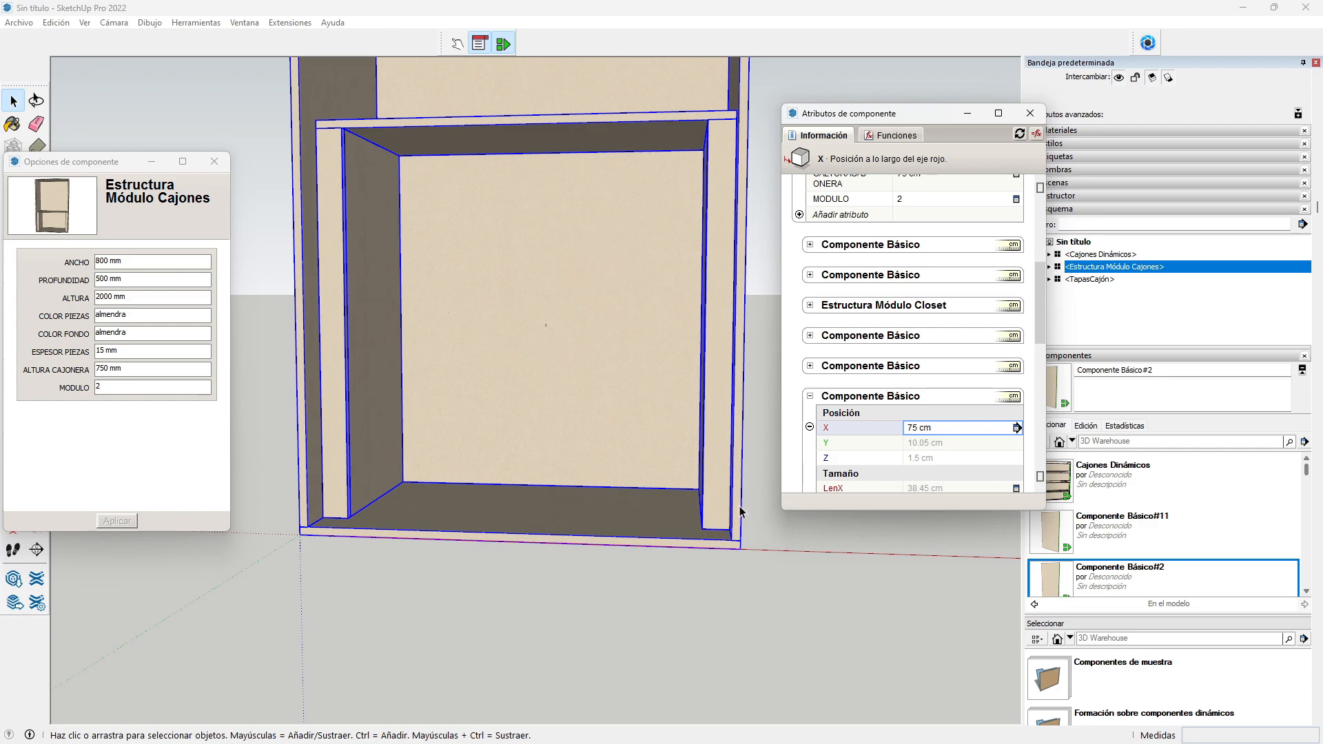
pyautogui.scroll(-1, 926, 397)
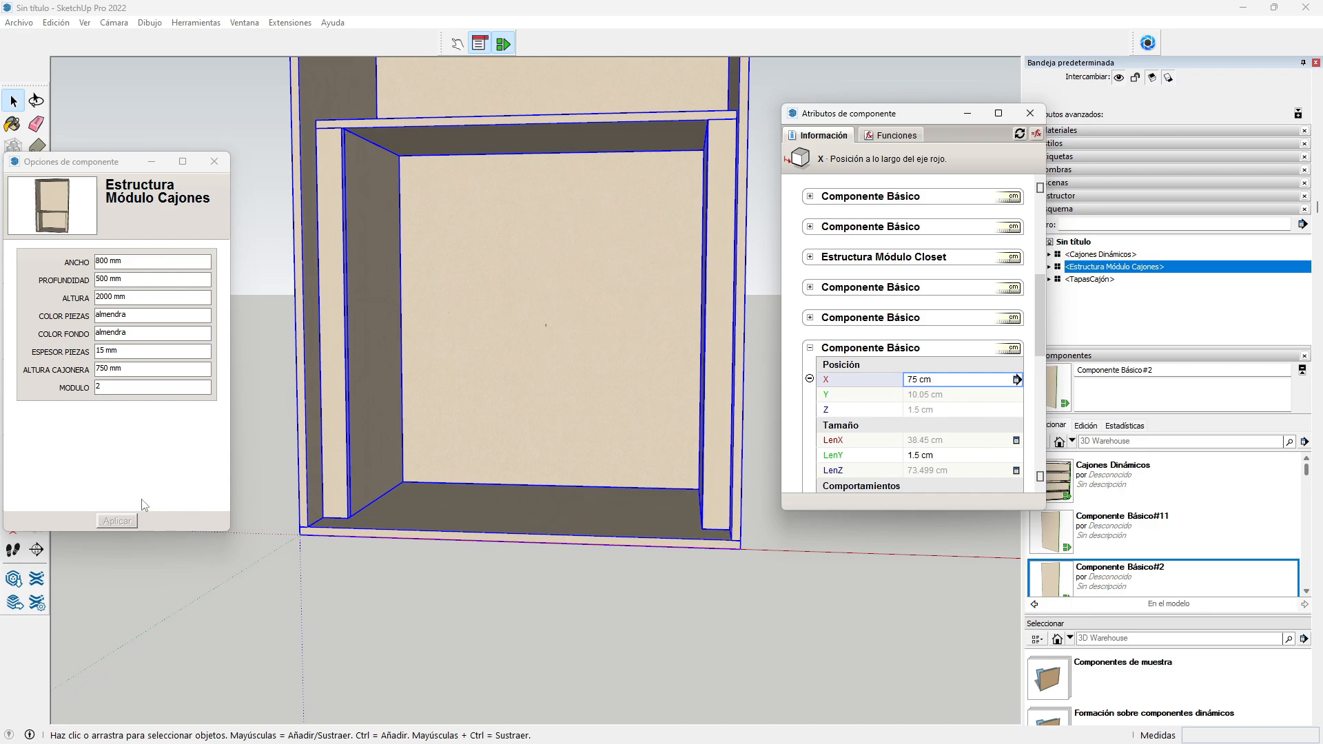
# Step: Select the drawer-module cabinet to show its child panel's attributes
pyautogui.click(343, 601)
pyautogui.moveTo(348, 603); pyautogui.dragTo(504, 624, button='middle')
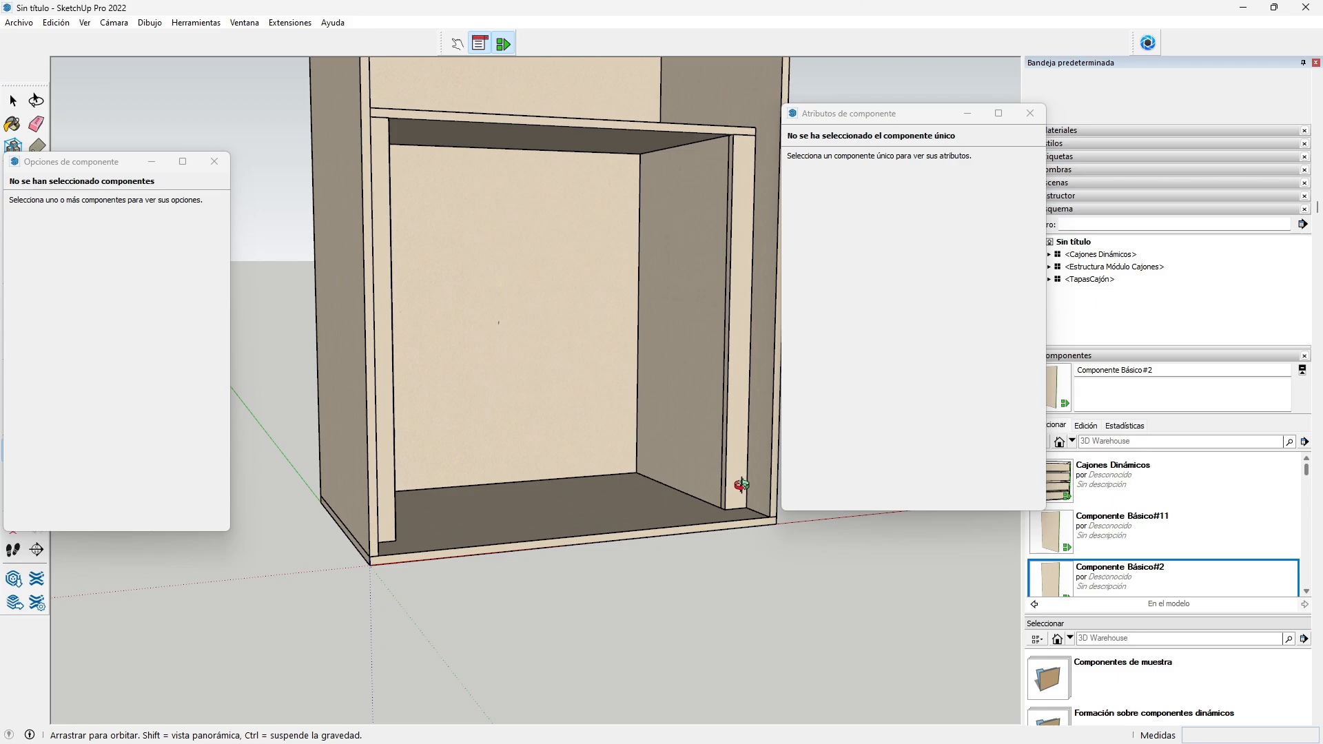
pyautogui.press('space')
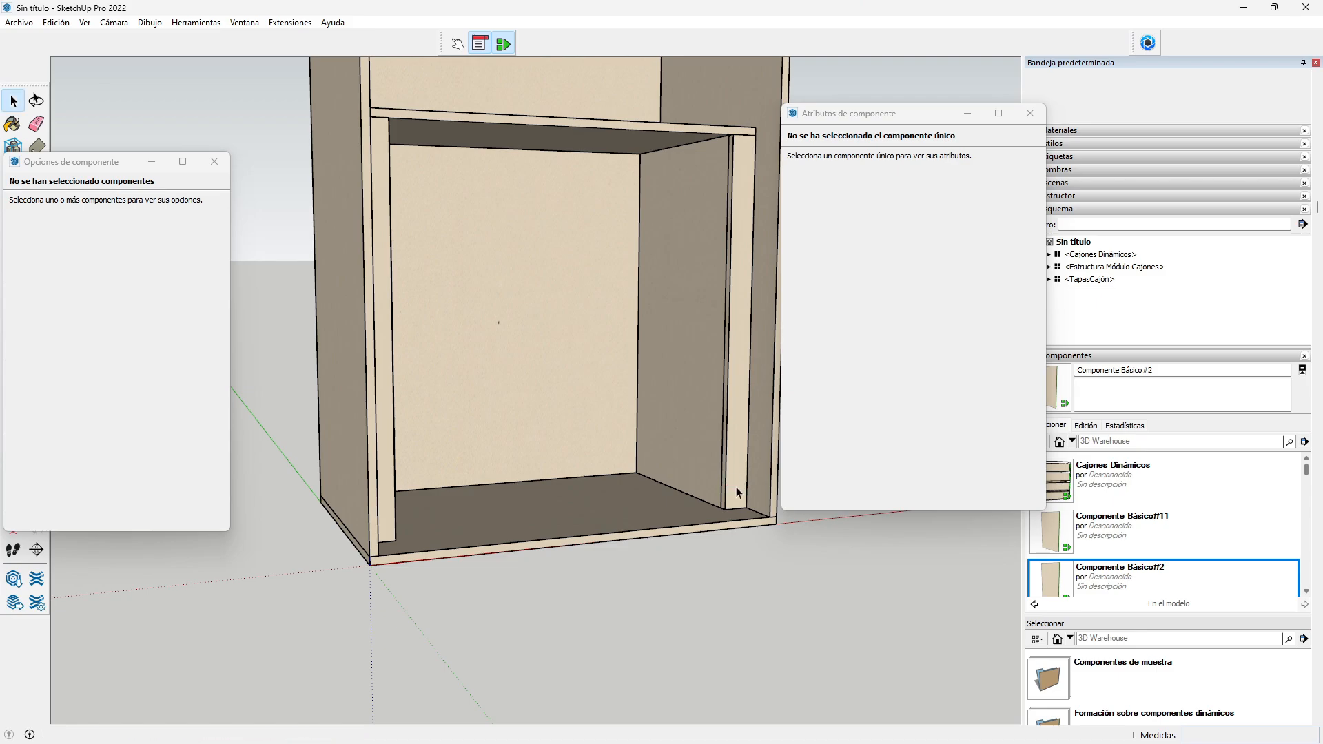
pyautogui.click(736, 486)
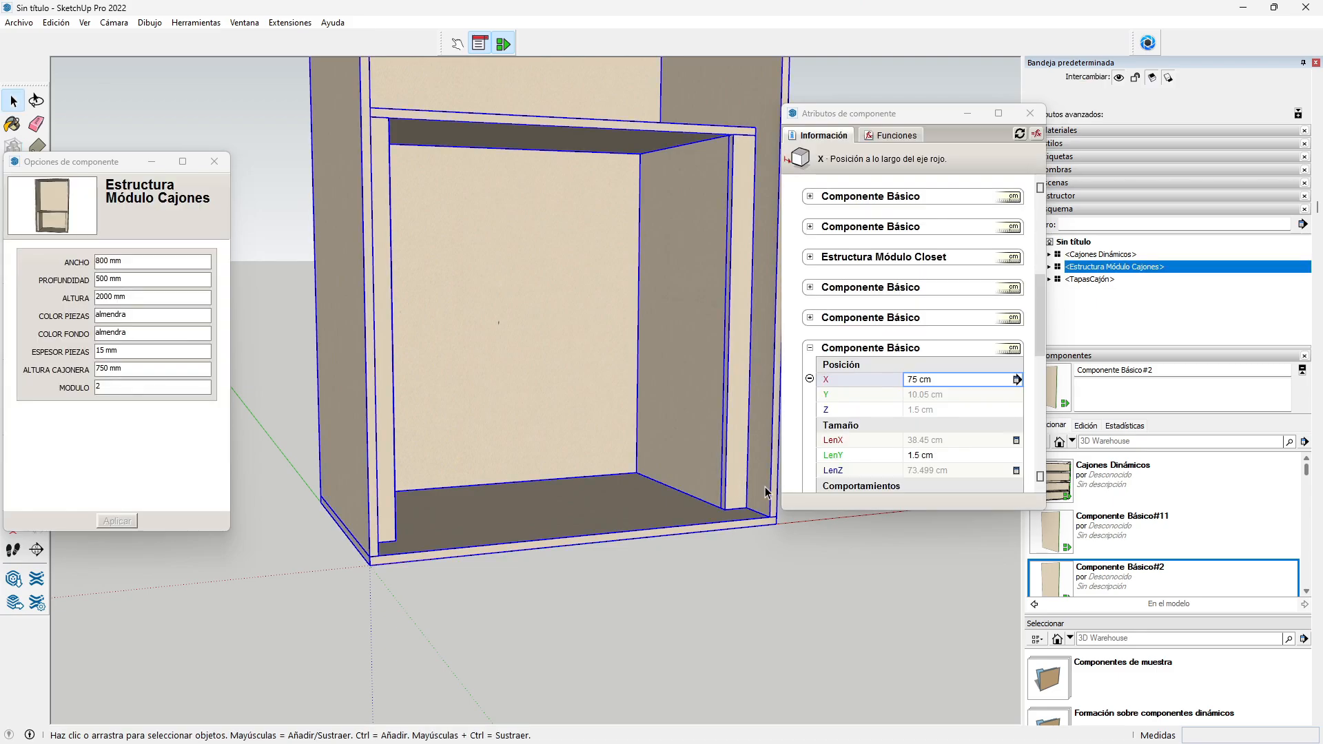
# Step: Set the panel's Y position to =8.5+BESPESOR
pyautogui.click(929, 398)
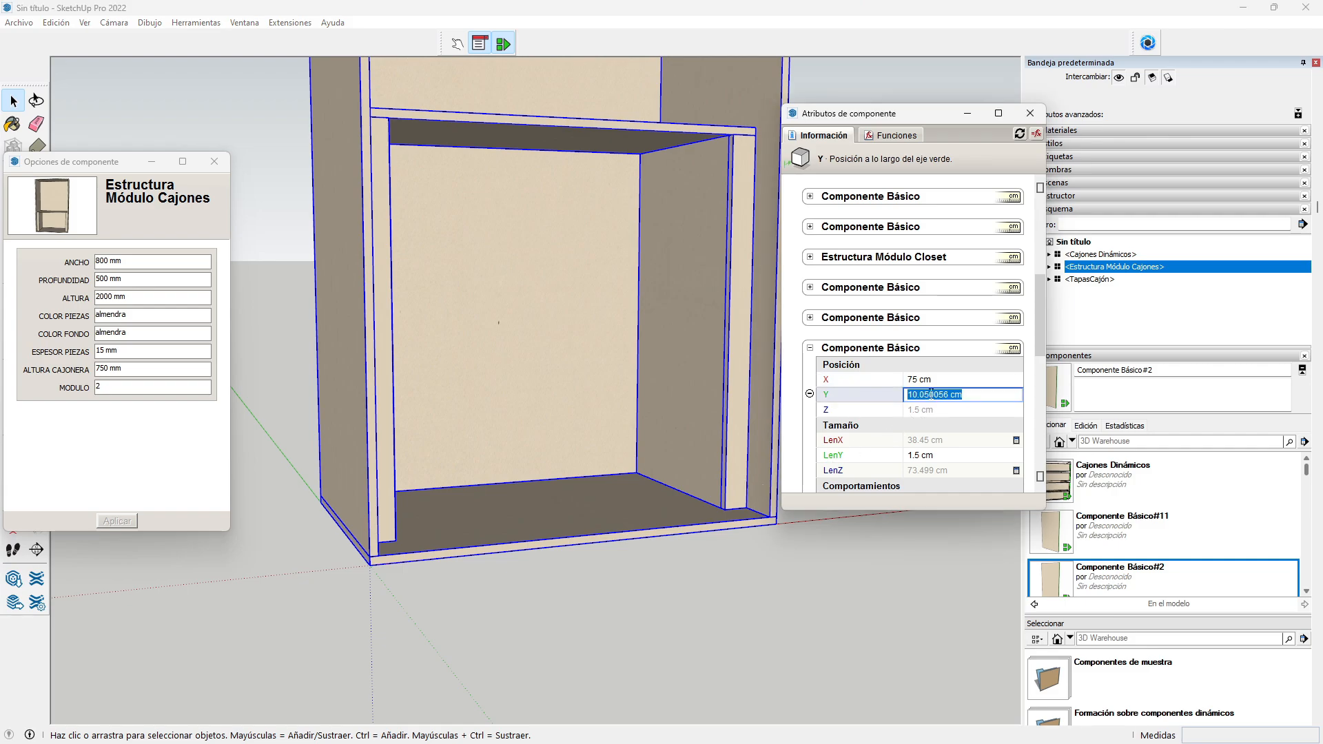
pyautogui.write('=8.5+')
pyautogui.scroll(3, 949, 360)
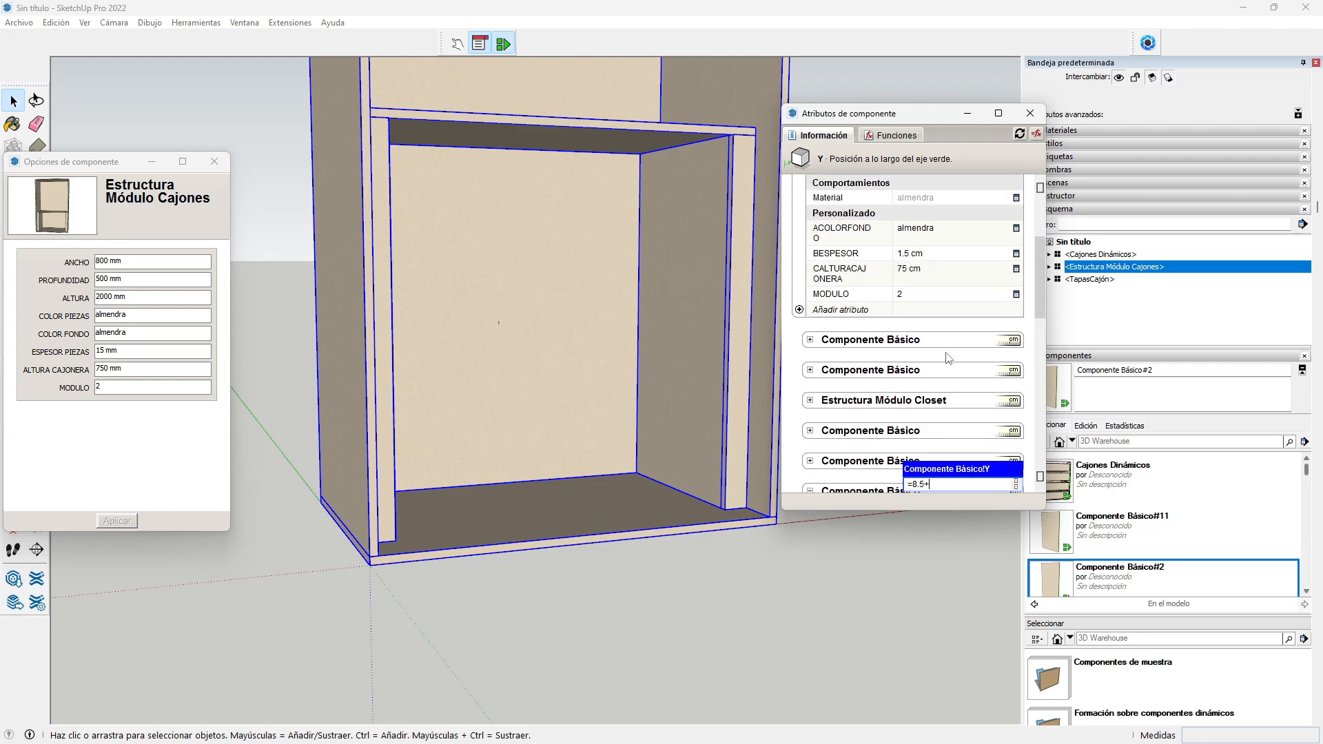
pyautogui.click(932, 255)
pyautogui.press('Return')
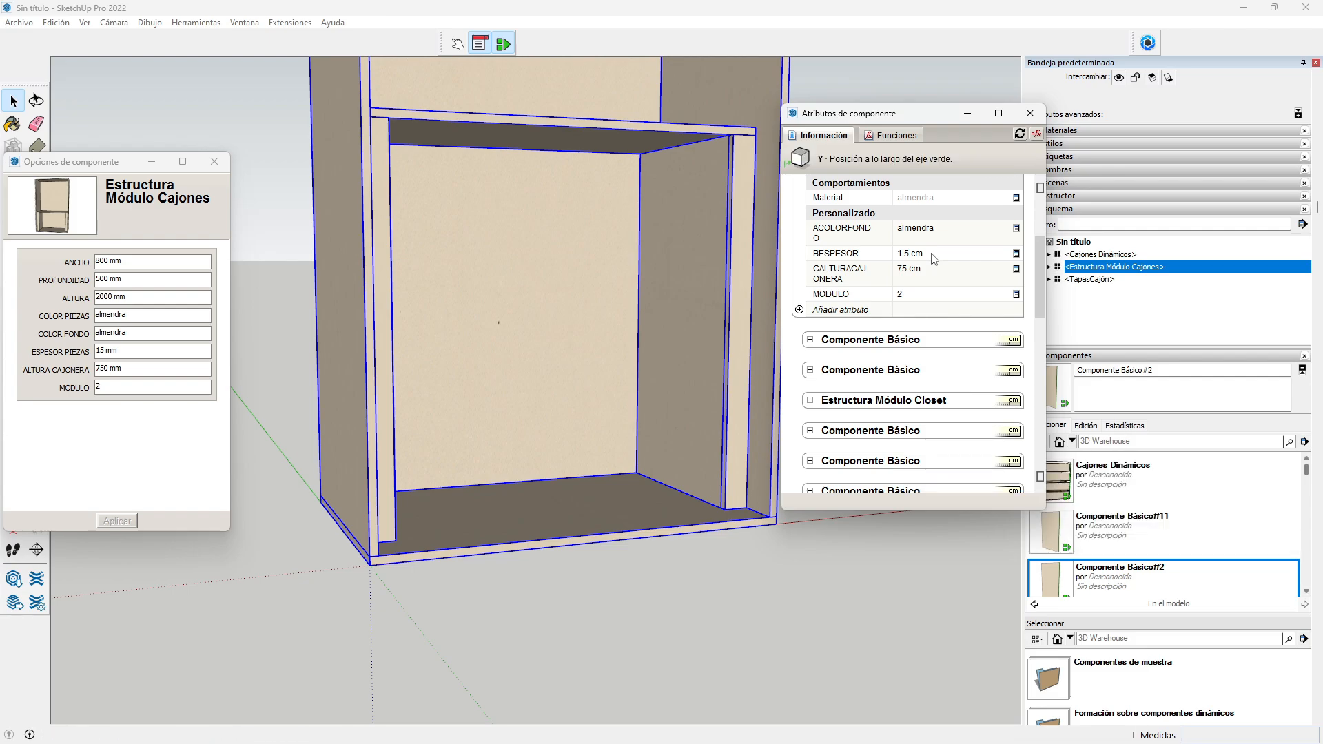
pyautogui.scroll(-2, 716, 276)
# Step: Replace the panel's Z position with =BESPESOR, giving 1.5 cm
pyautogui.scroll(4, 766, 353)
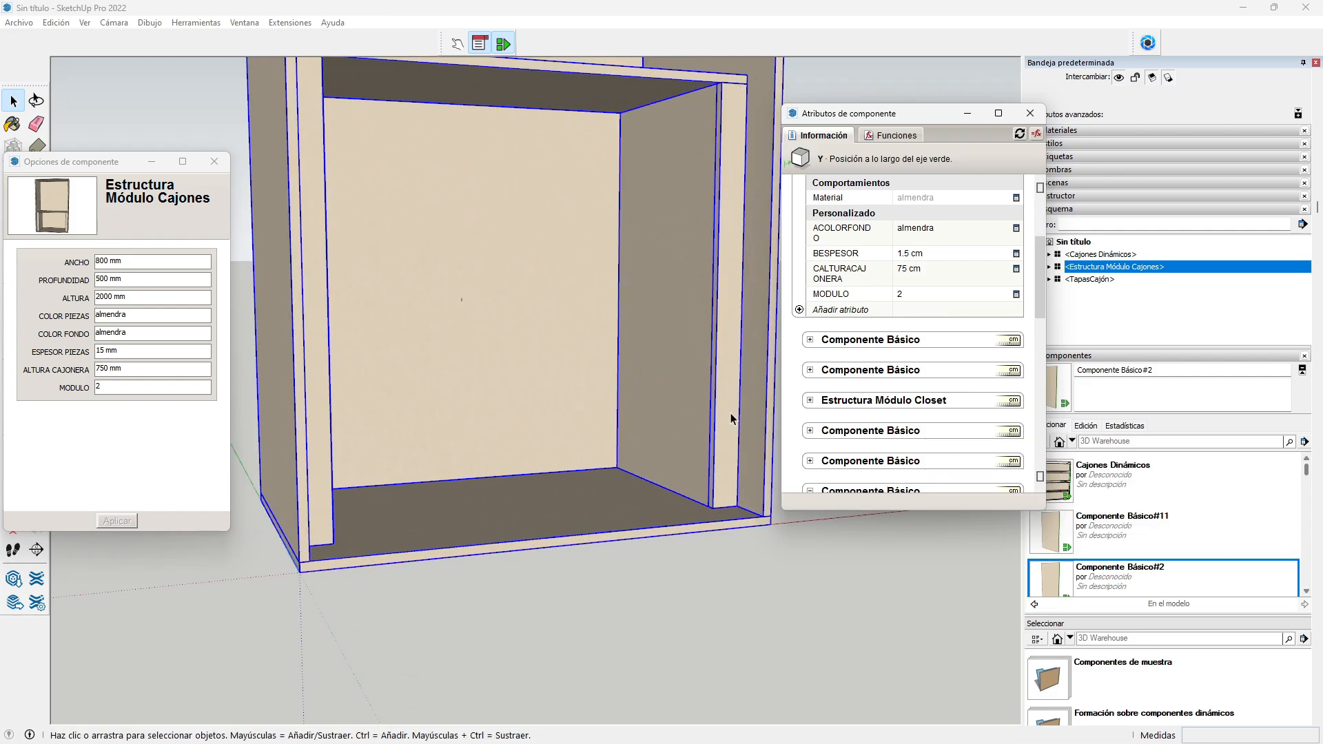
pyautogui.scroll(-5, 975, 386)
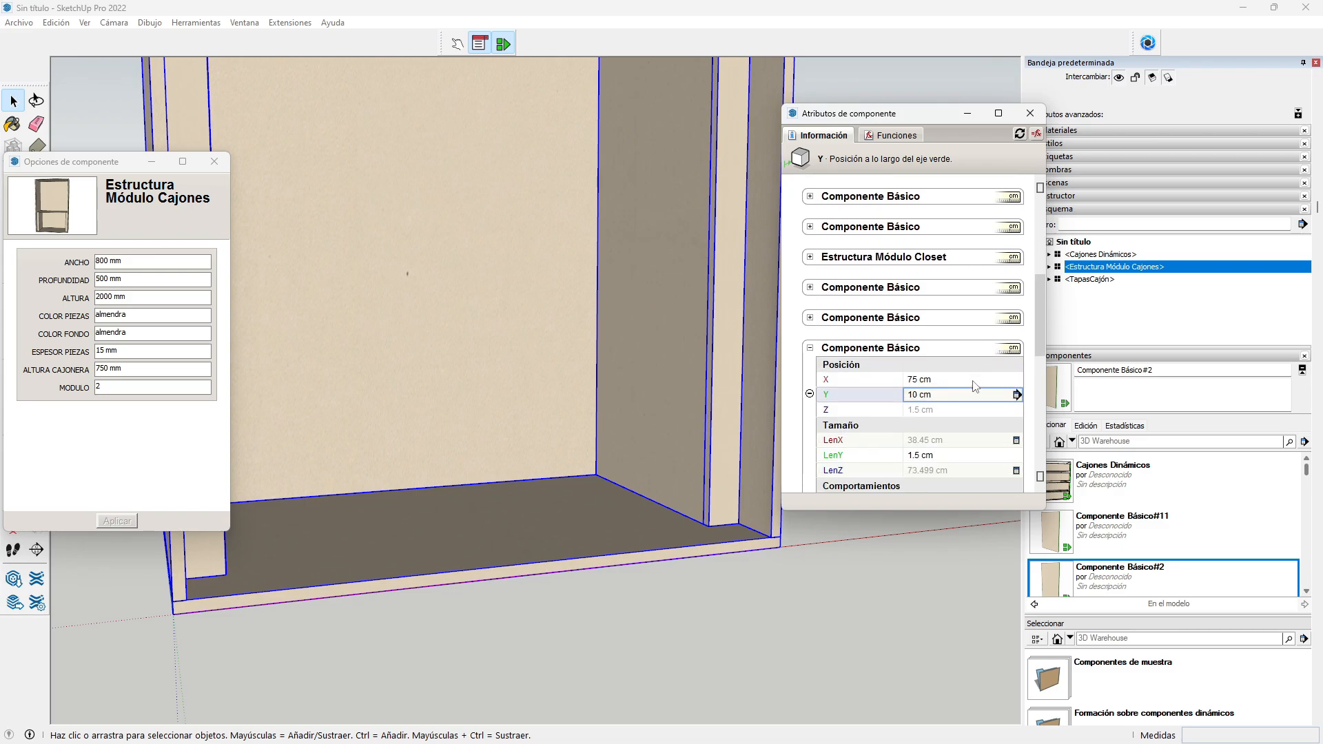
pyautogui.click(925, 364)
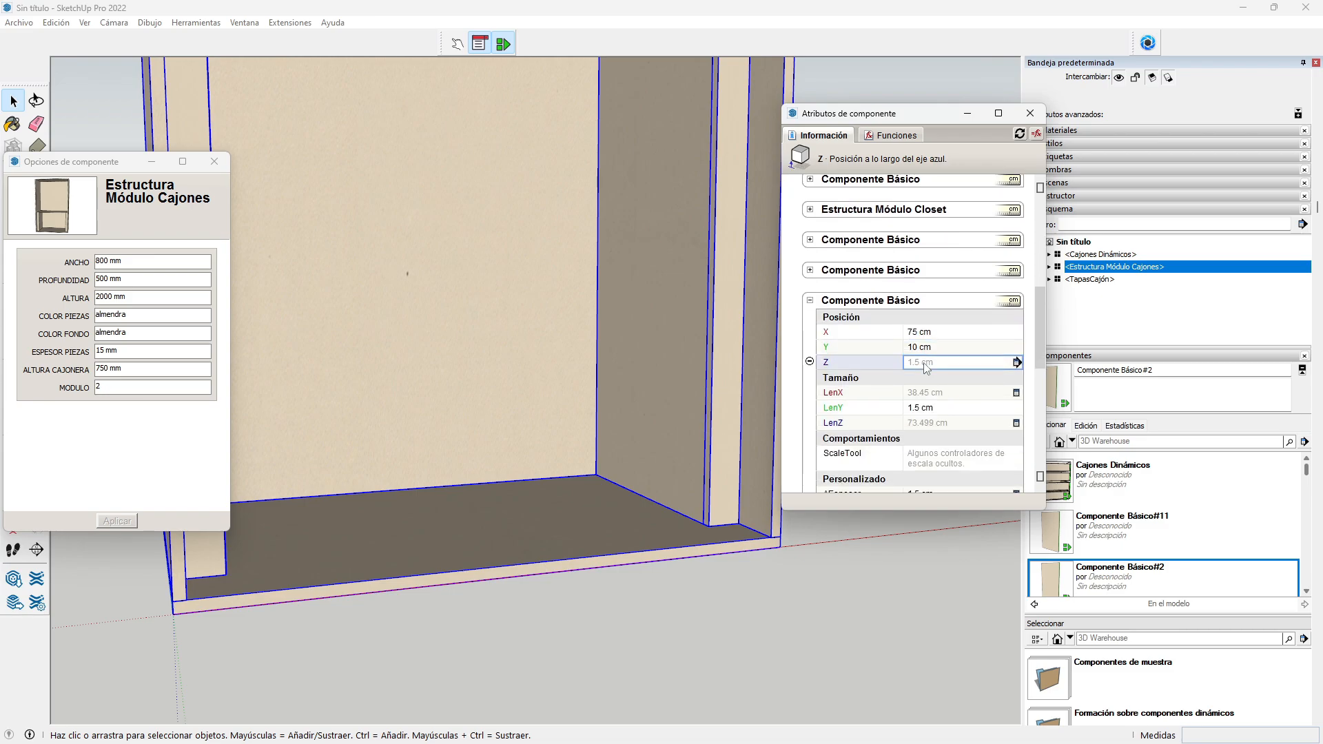
pyautogui.click(925, 362)
pyautogui.moveTo(939, 365); pyautogui.dragTo(894, 362)
pyautogui.write('=')
pyautogui.scroll(3, 932, 330)
pyautogui.click(915, 352)
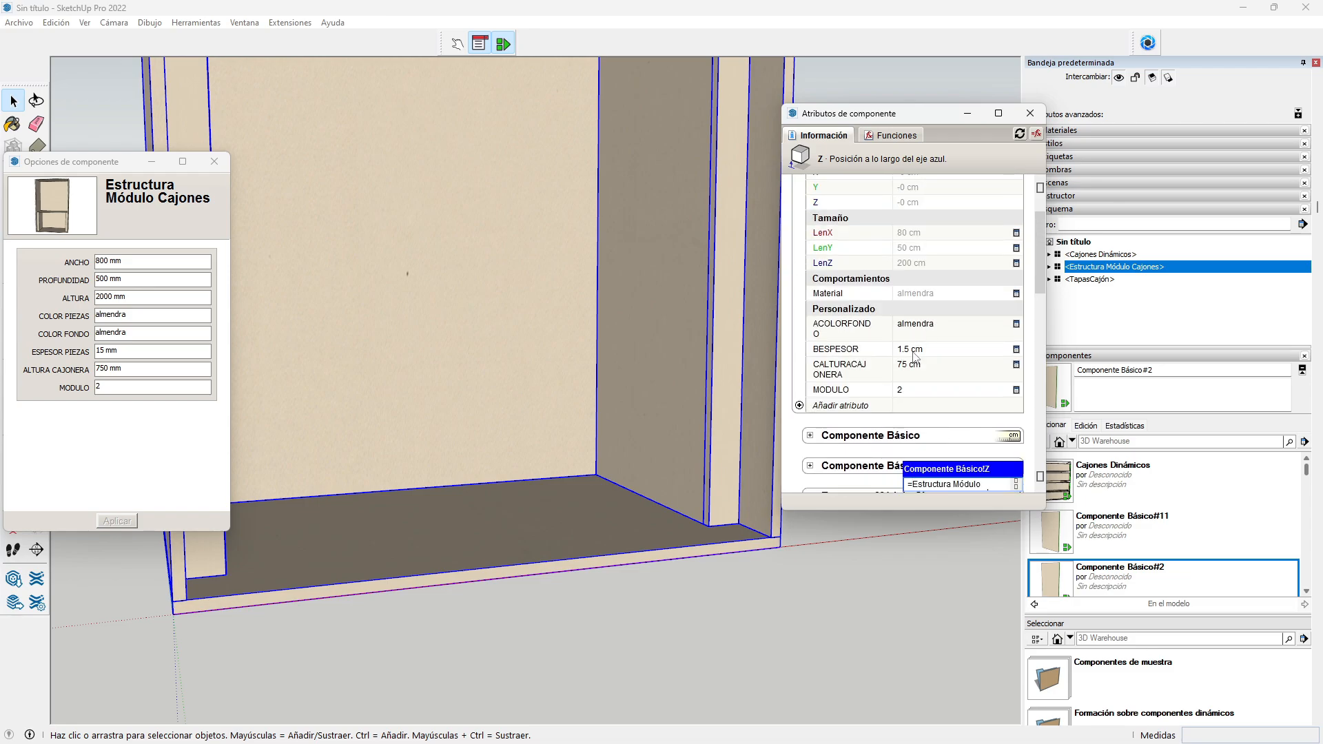
pyautogui.press('Return')
pyautogui.scroll(-3, 906, 362)
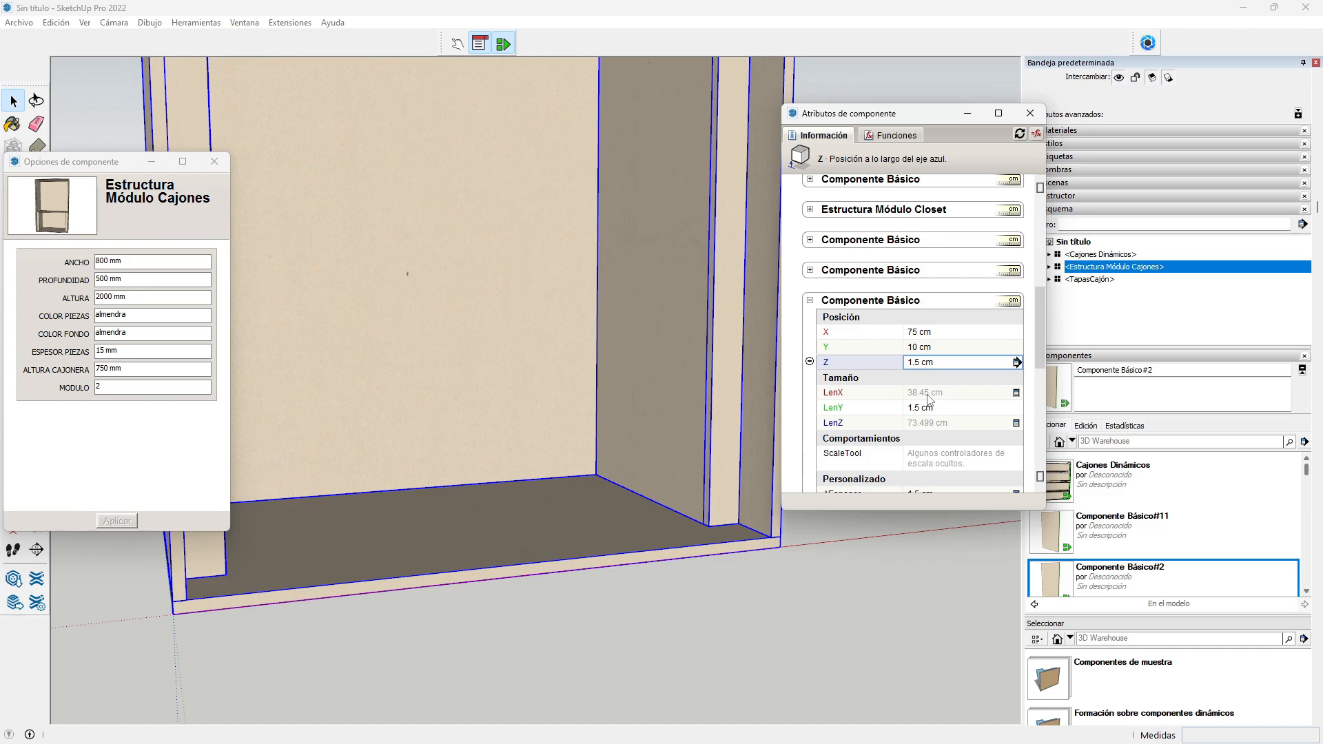
# Step: Set the panel's LenX to a formula based on Estructura Módulo Cajones!LenY, giving 38.5 cm
pyautogui.click(932, 397)
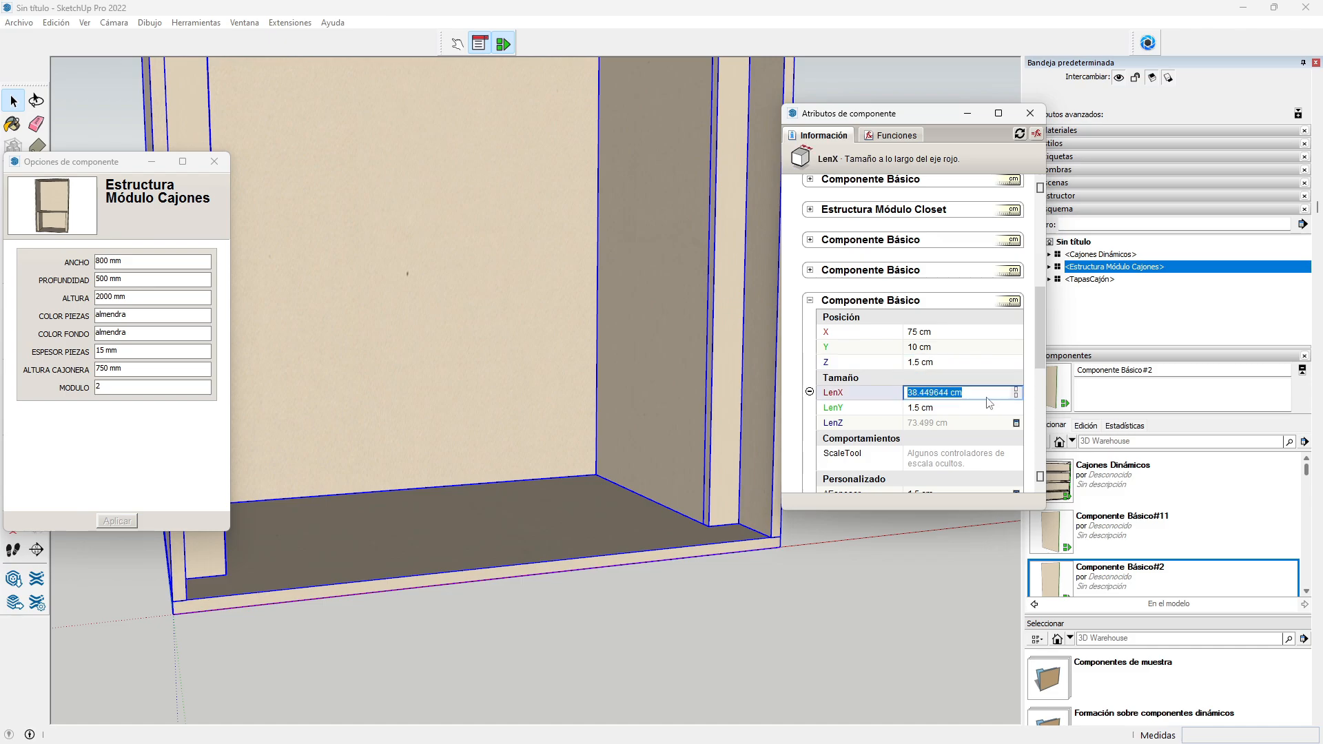
pyautogui.write('=')
pyautogui.scroll(5, 885, 359)
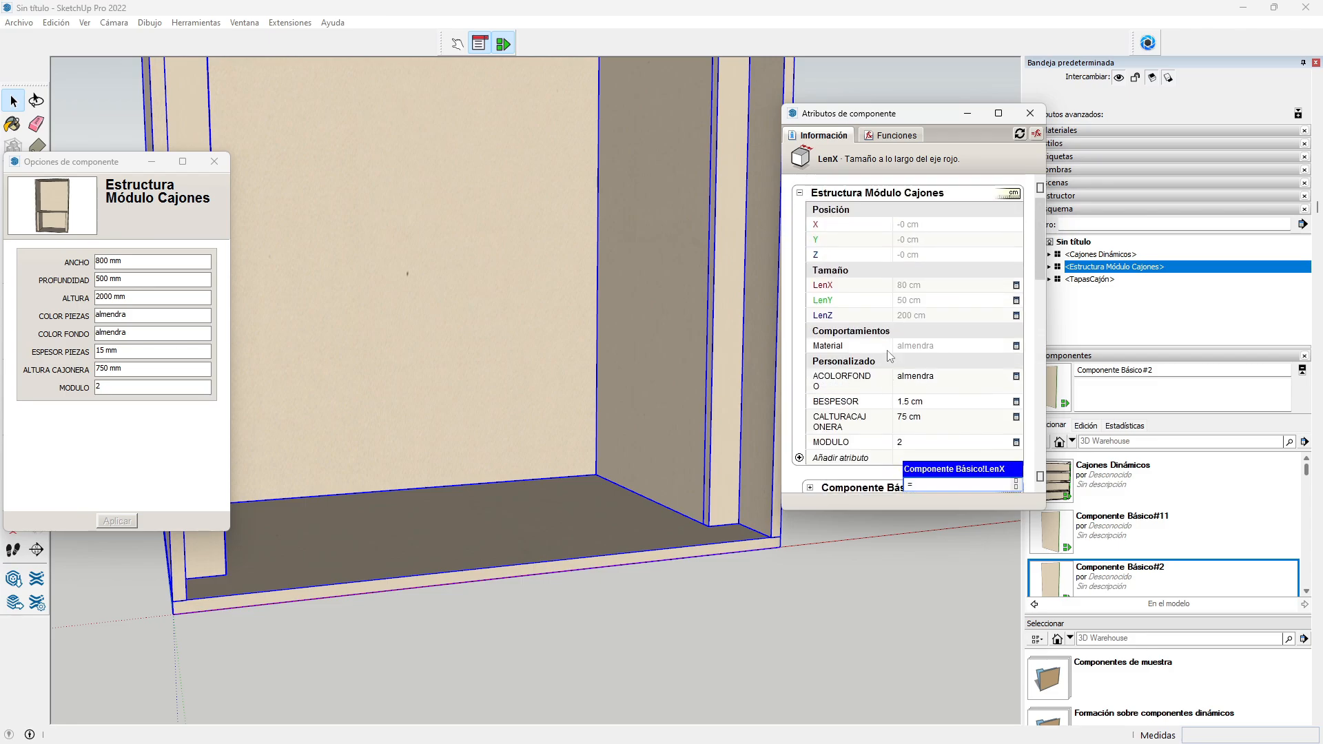
pyautogui.write('Estructura Módulo')
pyautogui.write(' Cajones!LenY-')
pyautogui.write('8.5')
pyautogui.scroll(-8, 917, 281)
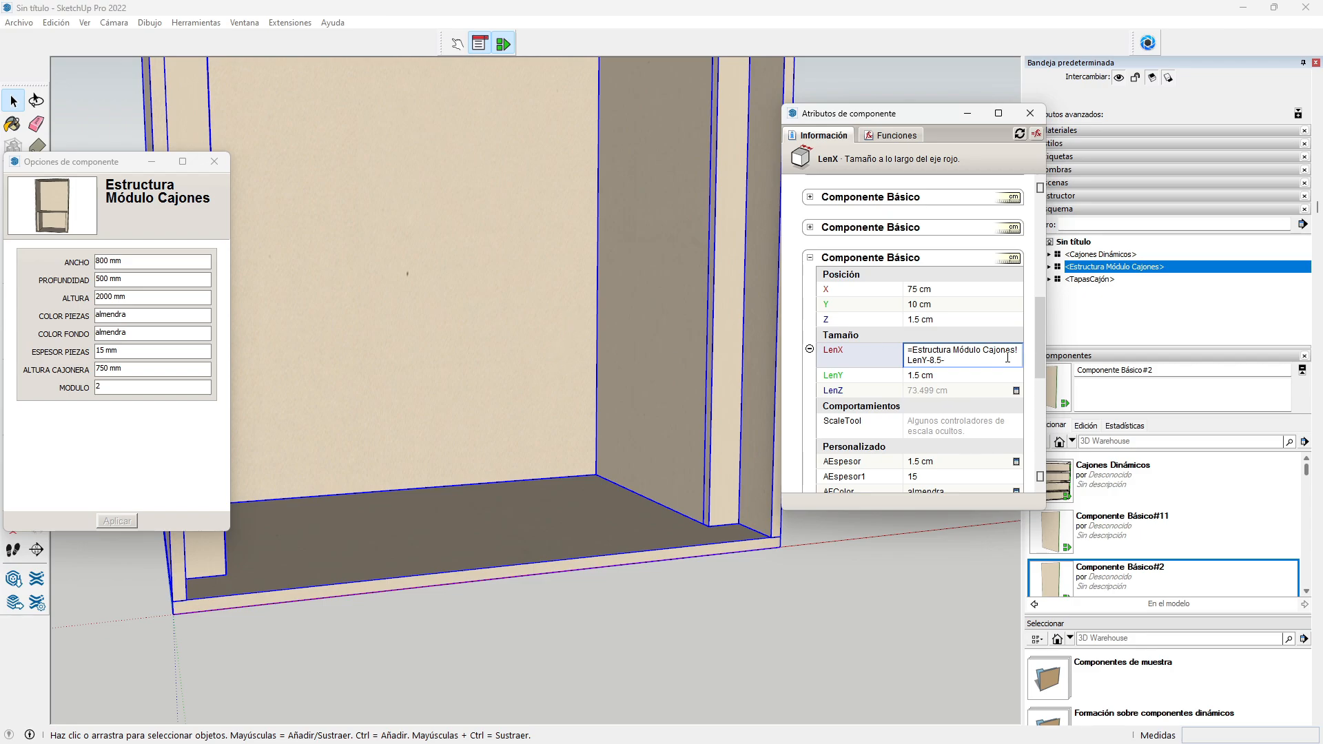
pyautogui.write('2*')
pyautogui.scroll(5, 927, 367)
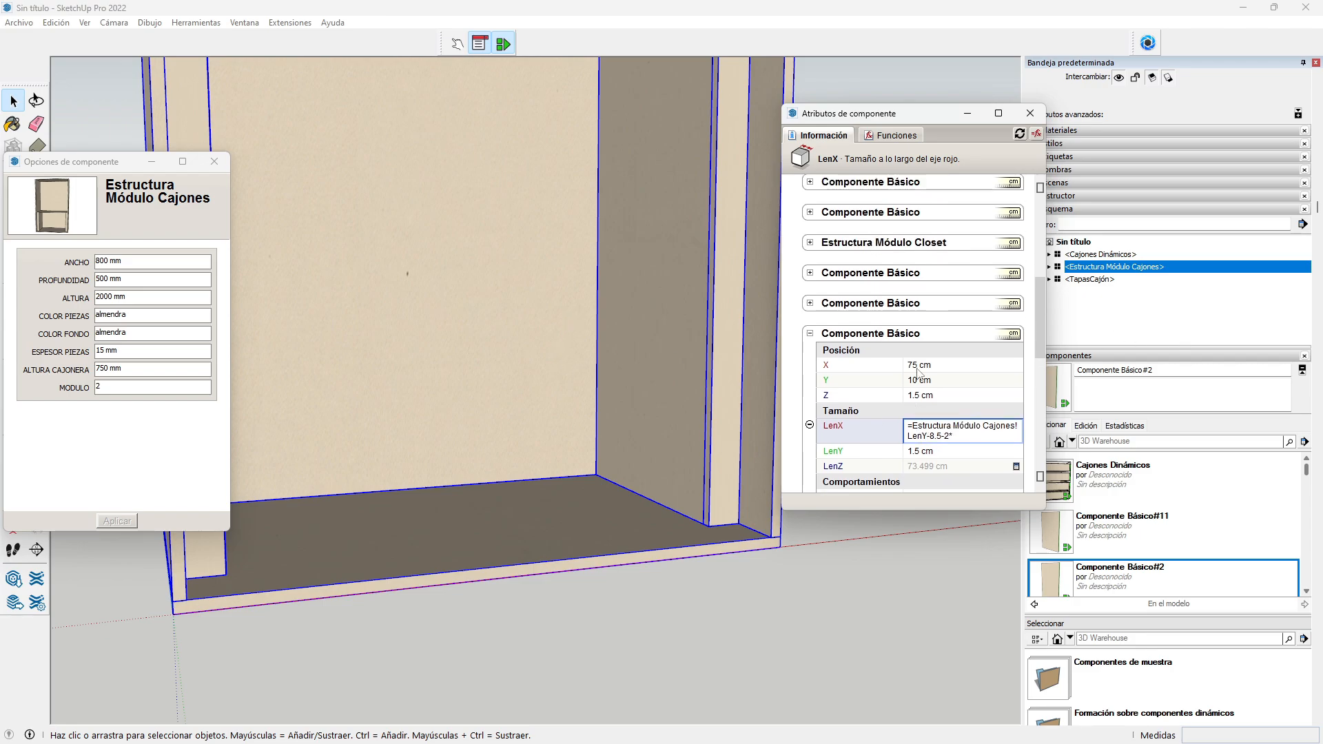
pyautogui.press('BackSpace')
pyautogui.press('BackSpace')
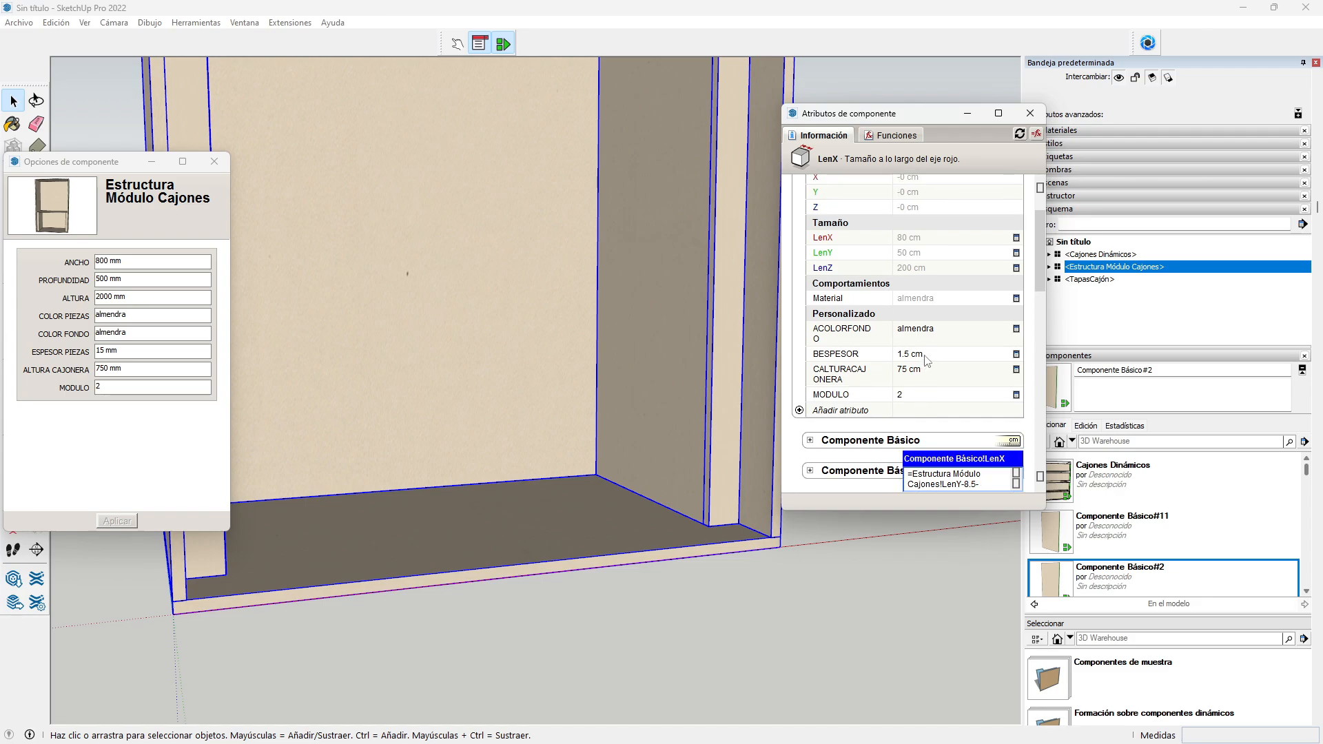
pyautogui.press('Return')
pyautogui.scroll(-5, 944, 386)
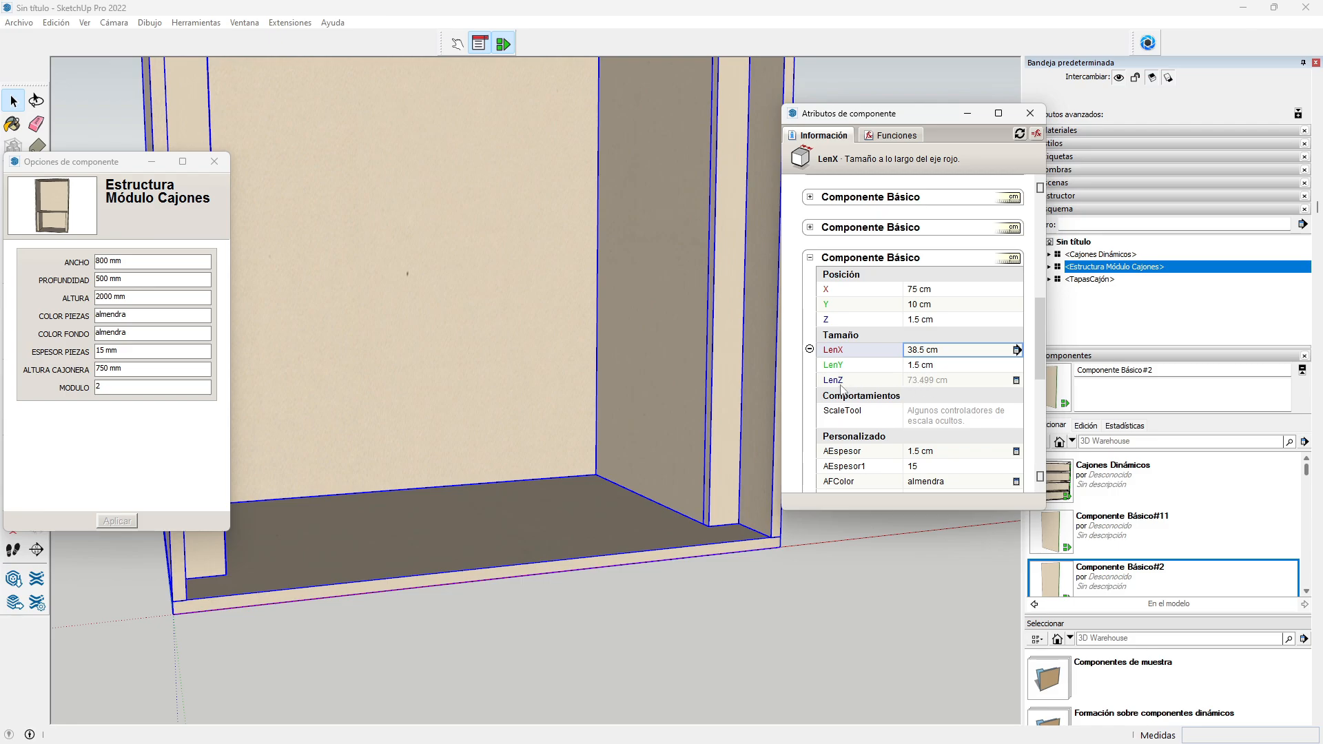
# Step: Set the panel's LenZ to =CALTURACAJONERA-BESPESOR, giving 73.5 cm
pyautogui.click(941, 387)
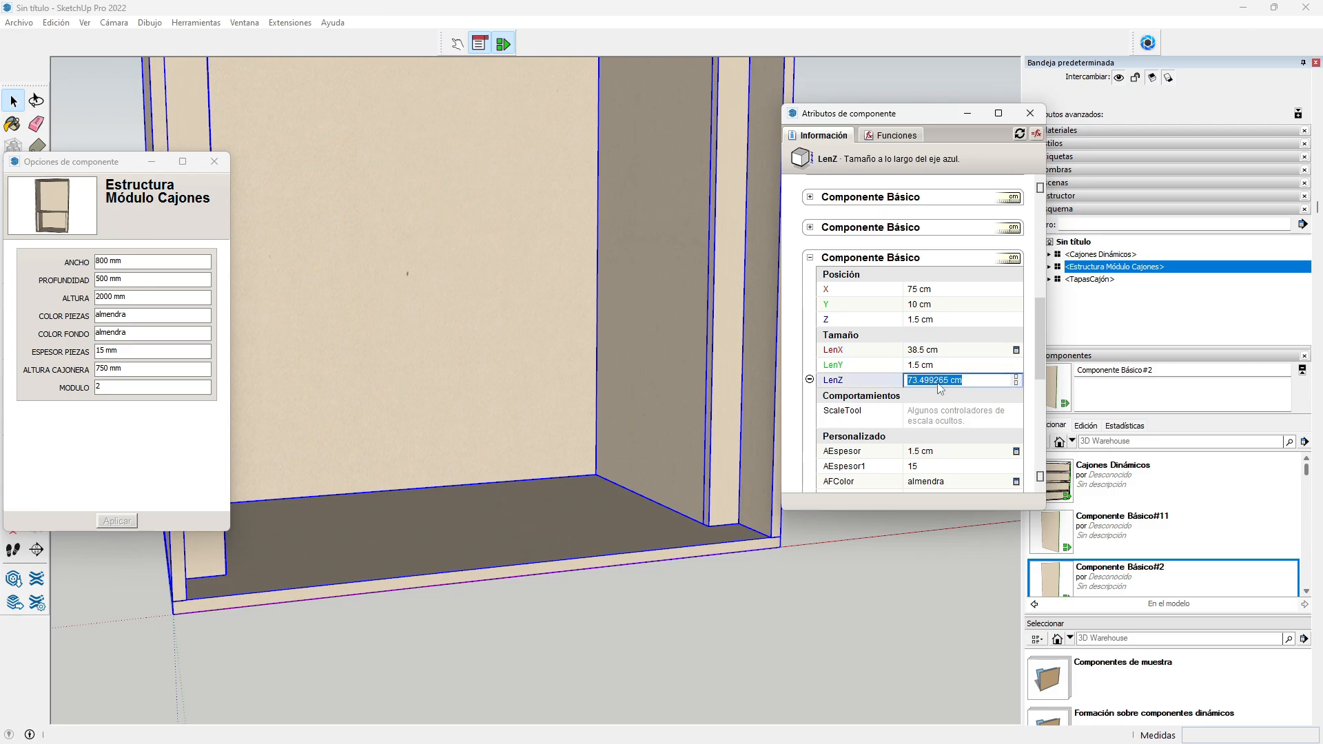
pyautogui.scroll(3, 938, 383)
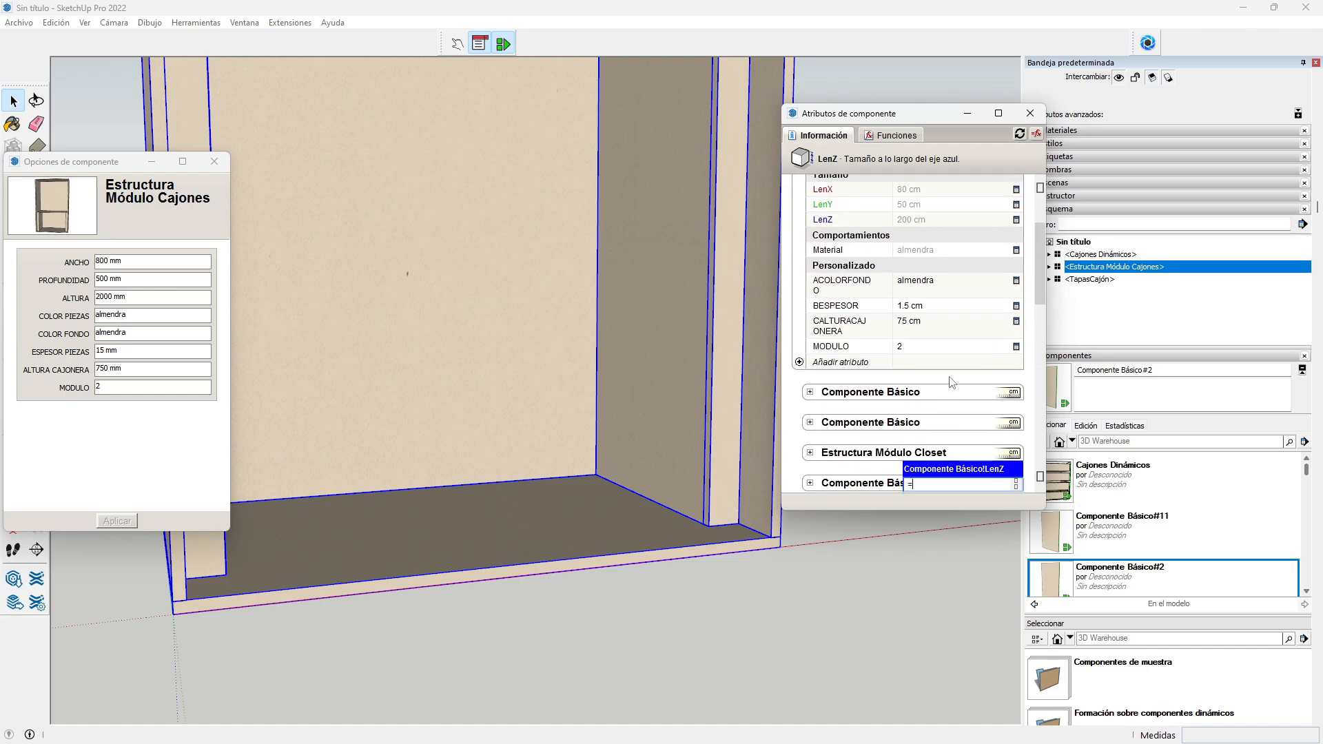
pyautogui.click(916, 330)
pyautogui.write('-')
pyautogui.click(960, 312)
pyautogui.press('Return')
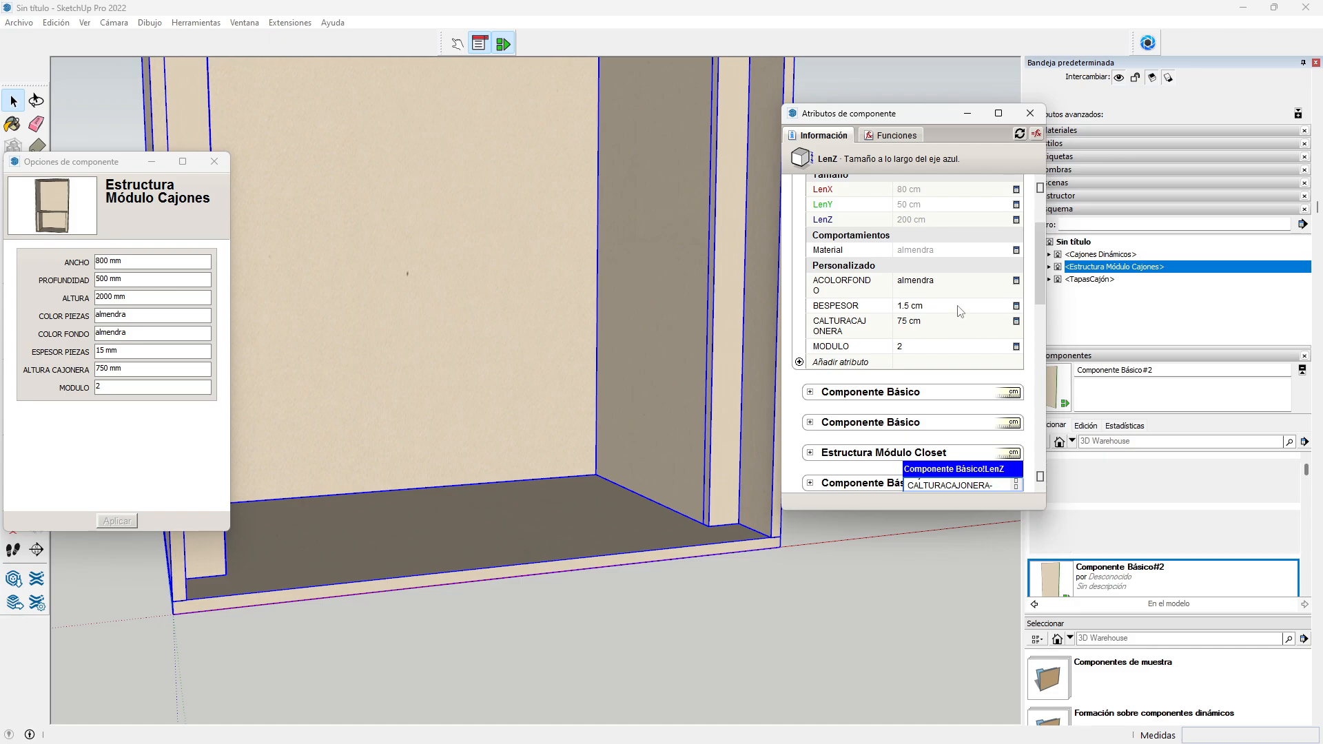
pyautogui.scroll(-5, 970, 339)
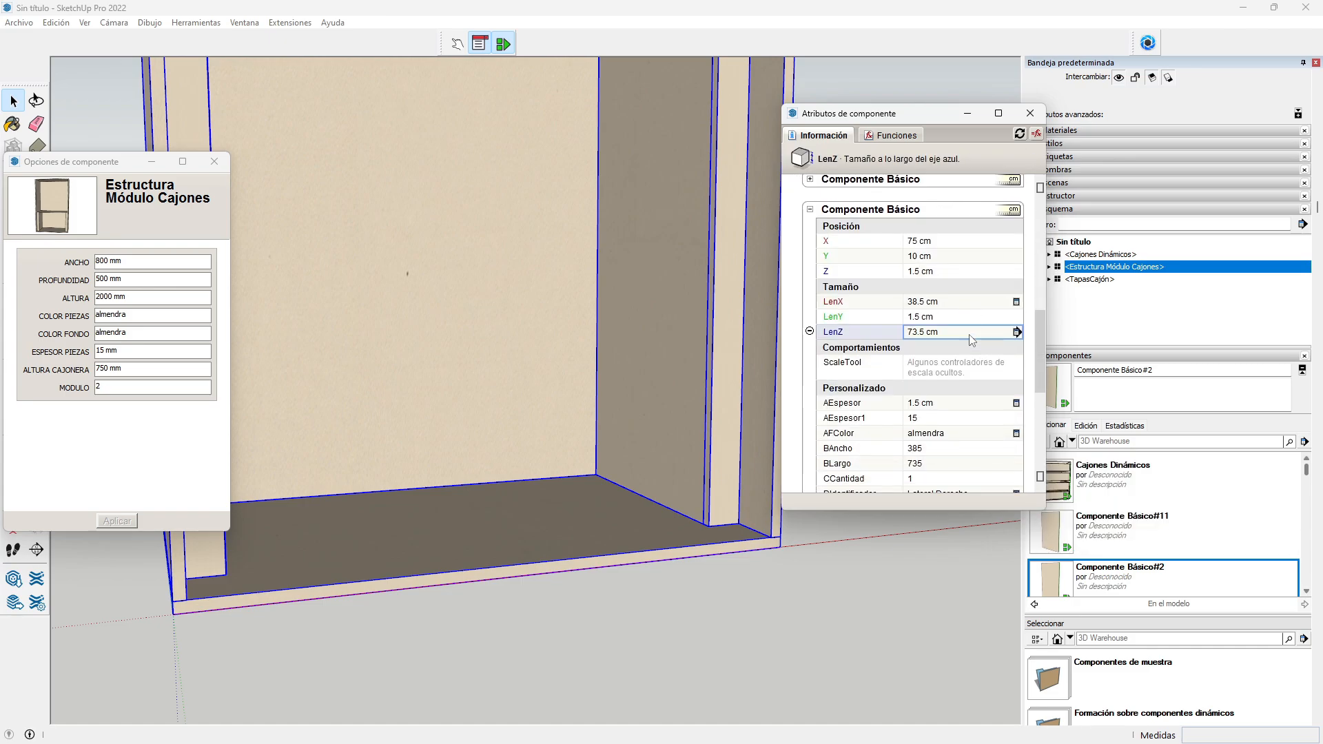
# Step: Set the panel's AEspesor to reference the parent's BESPESOR (1.5 cm)
pyautogui.click(935, 404)
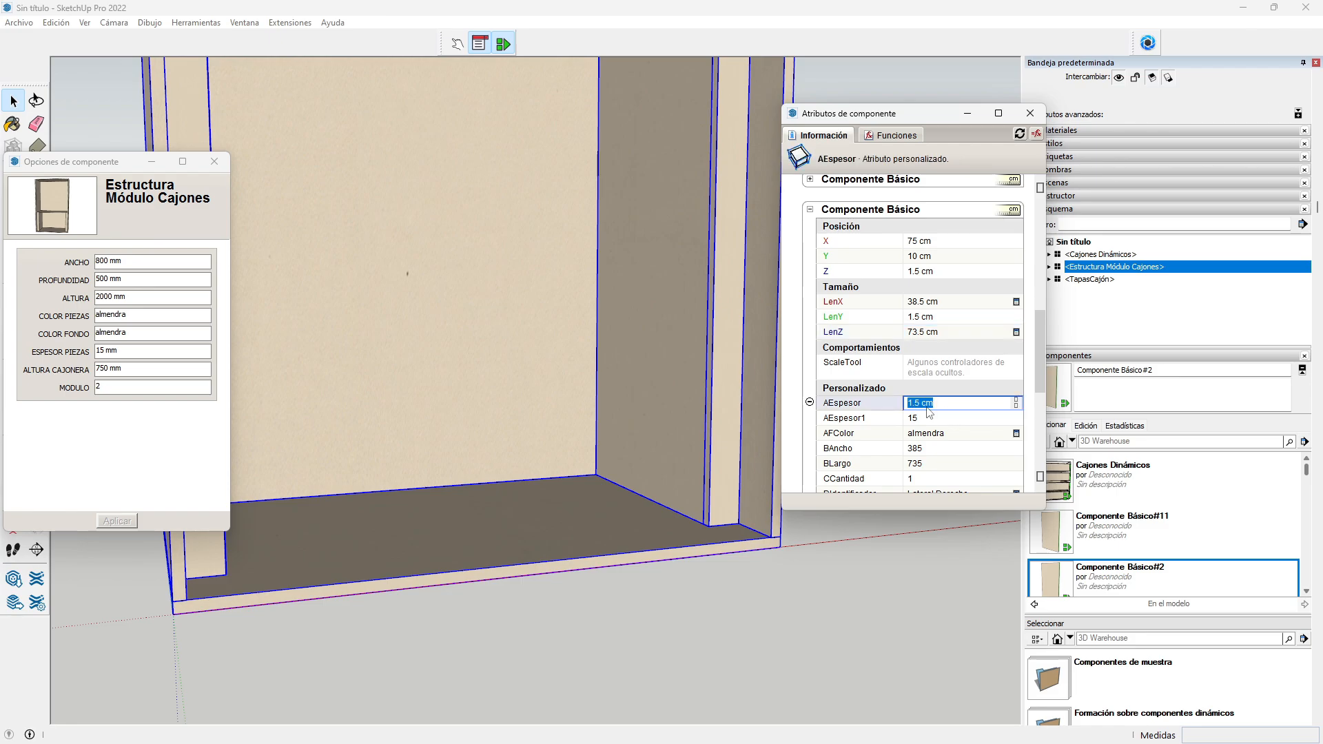
pyautogui.write('=')
pyautogui.scroll(5, 902, 352)
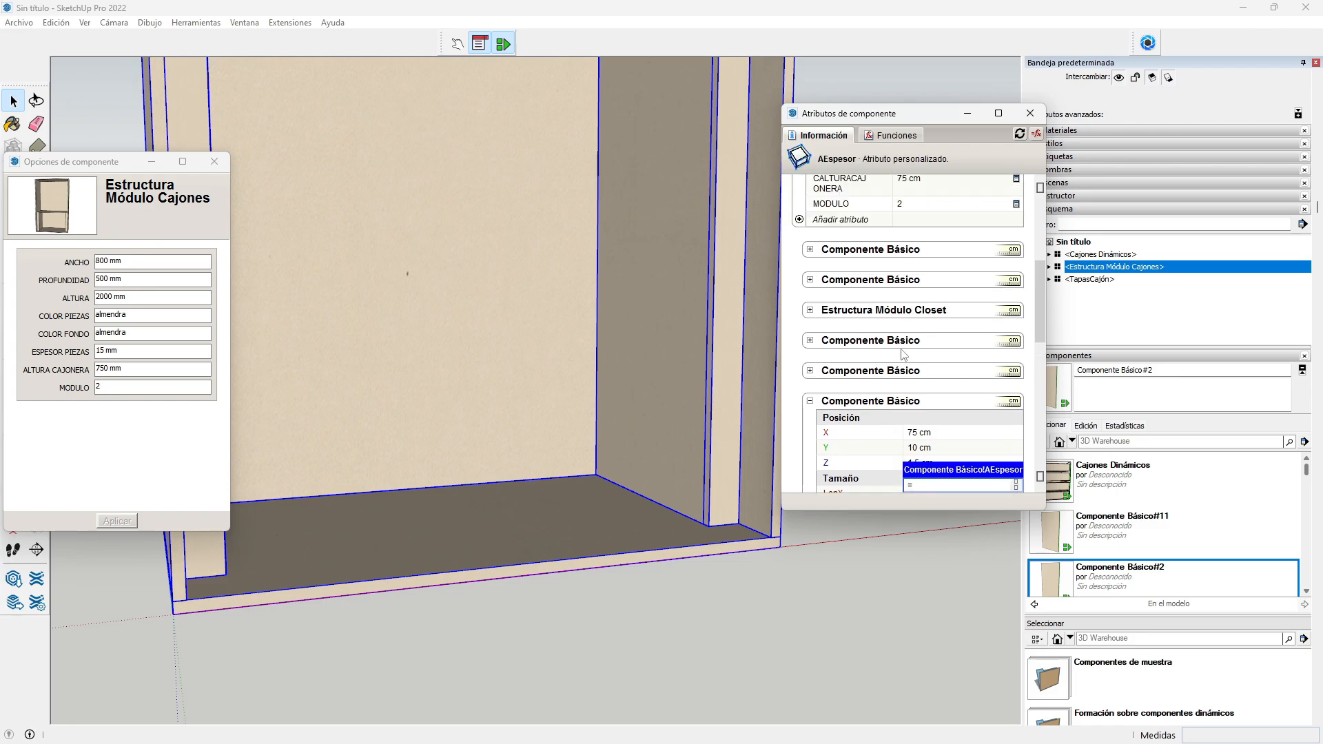
pyautogui.click(910, 261)
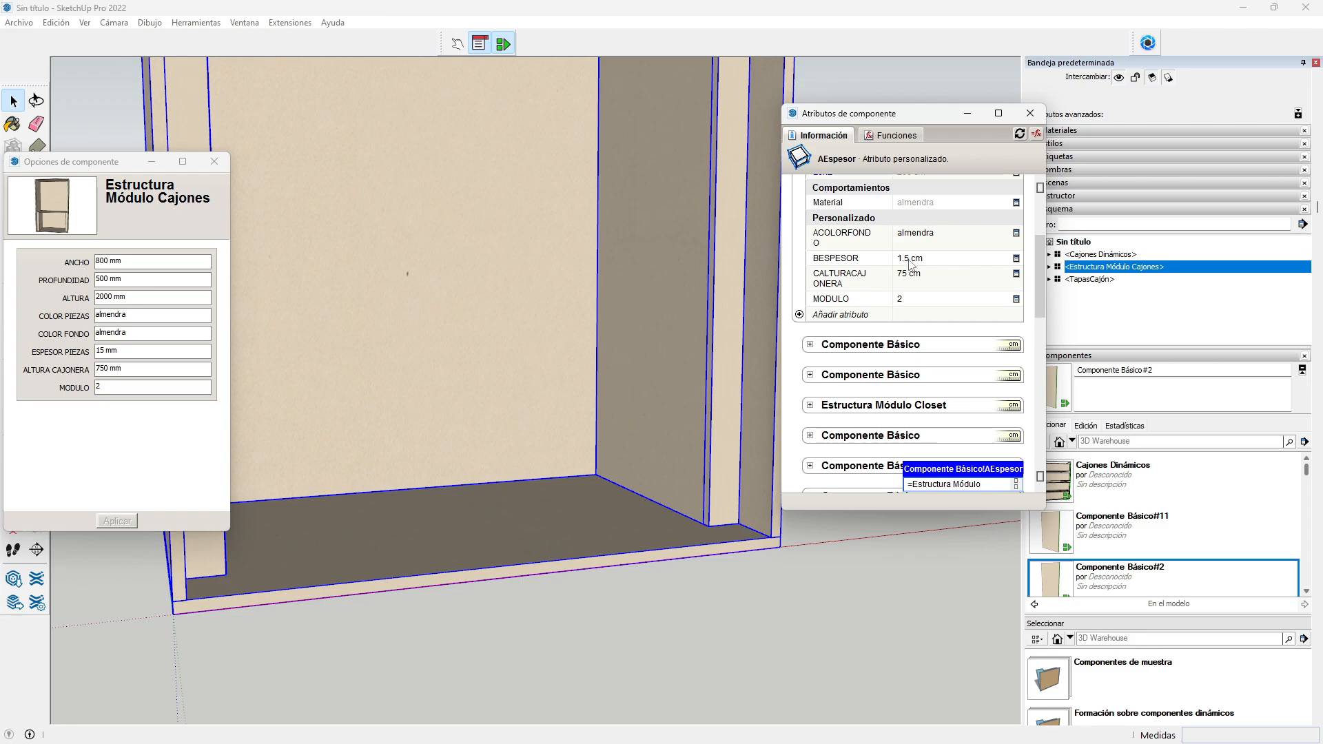
pyautogui.press('Return')
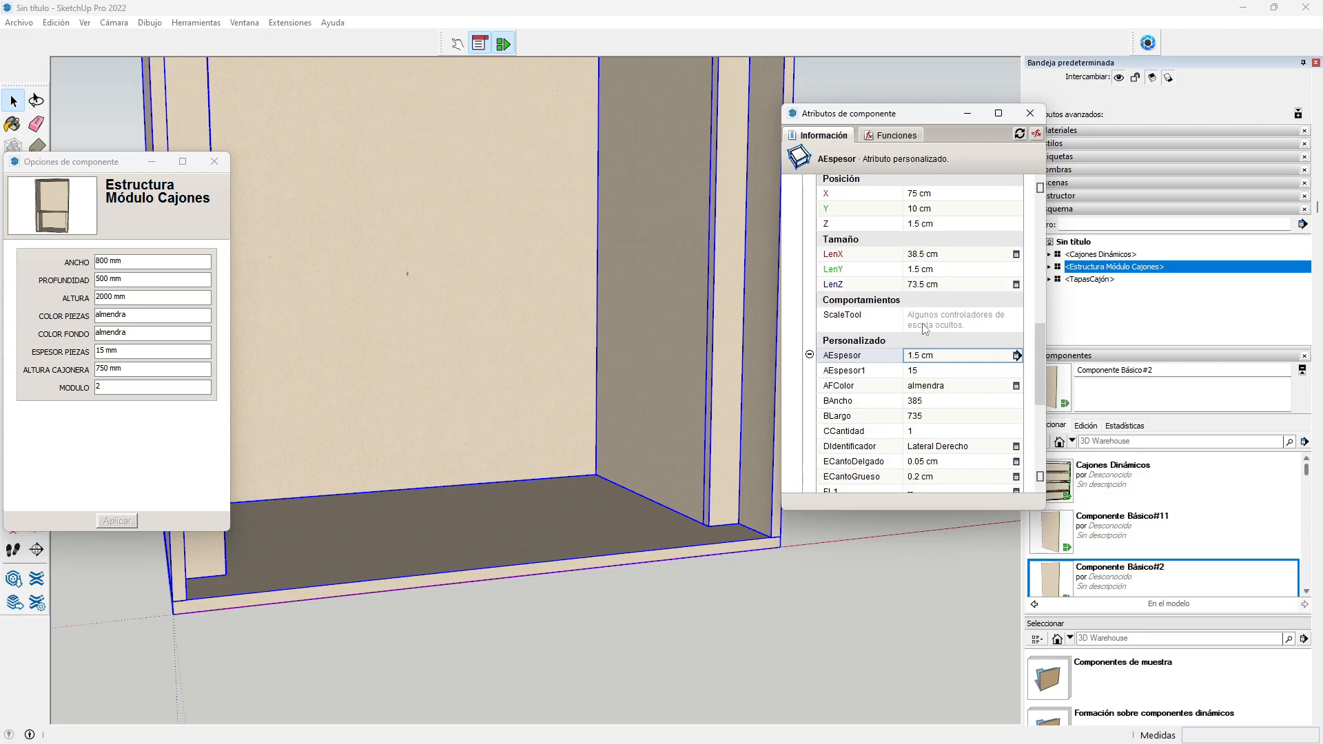
pyautogui.scroll(-6, 928, 341)
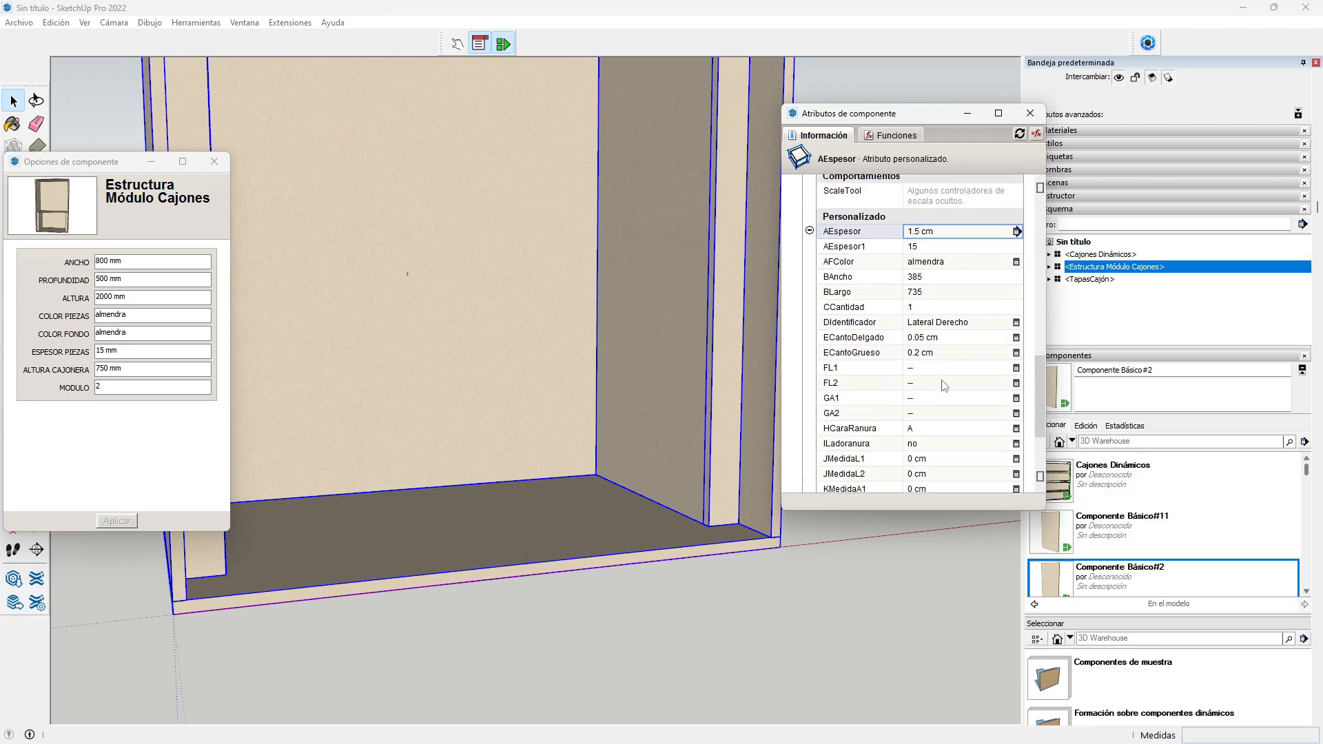
# Step: Set the panel's RGrupo to =MODULO from the parent structure
pyautogui.click(922, 436)
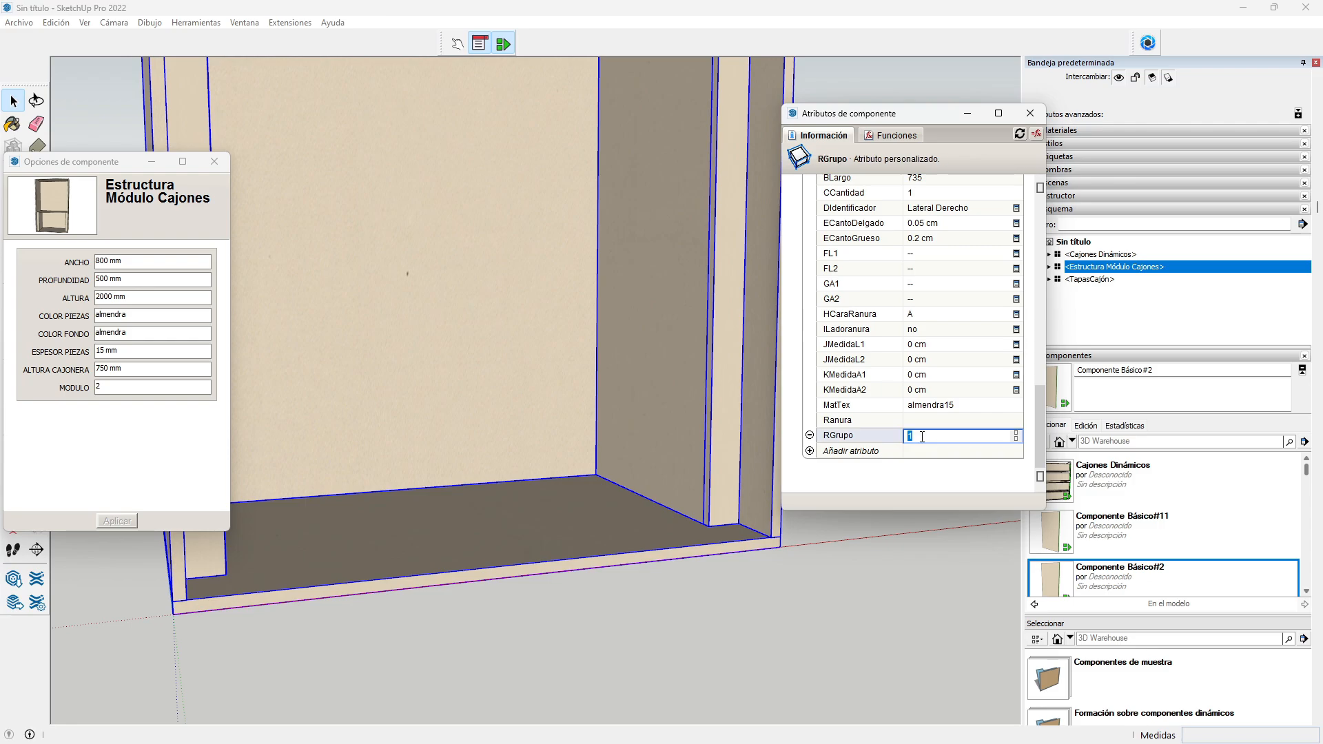
pyautogui.write('=')
pyautogui.scroll(5, 891, 308)
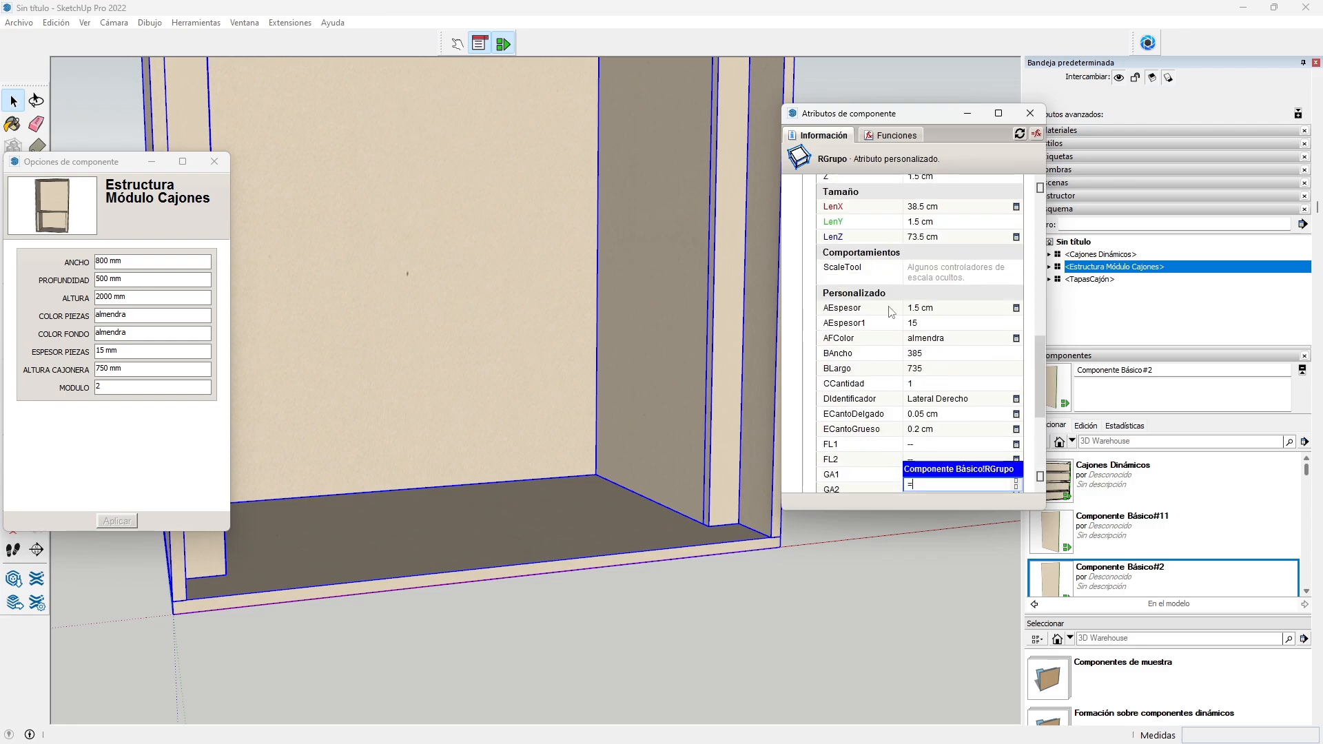
pyautogui.scroll(3, 894, 306)
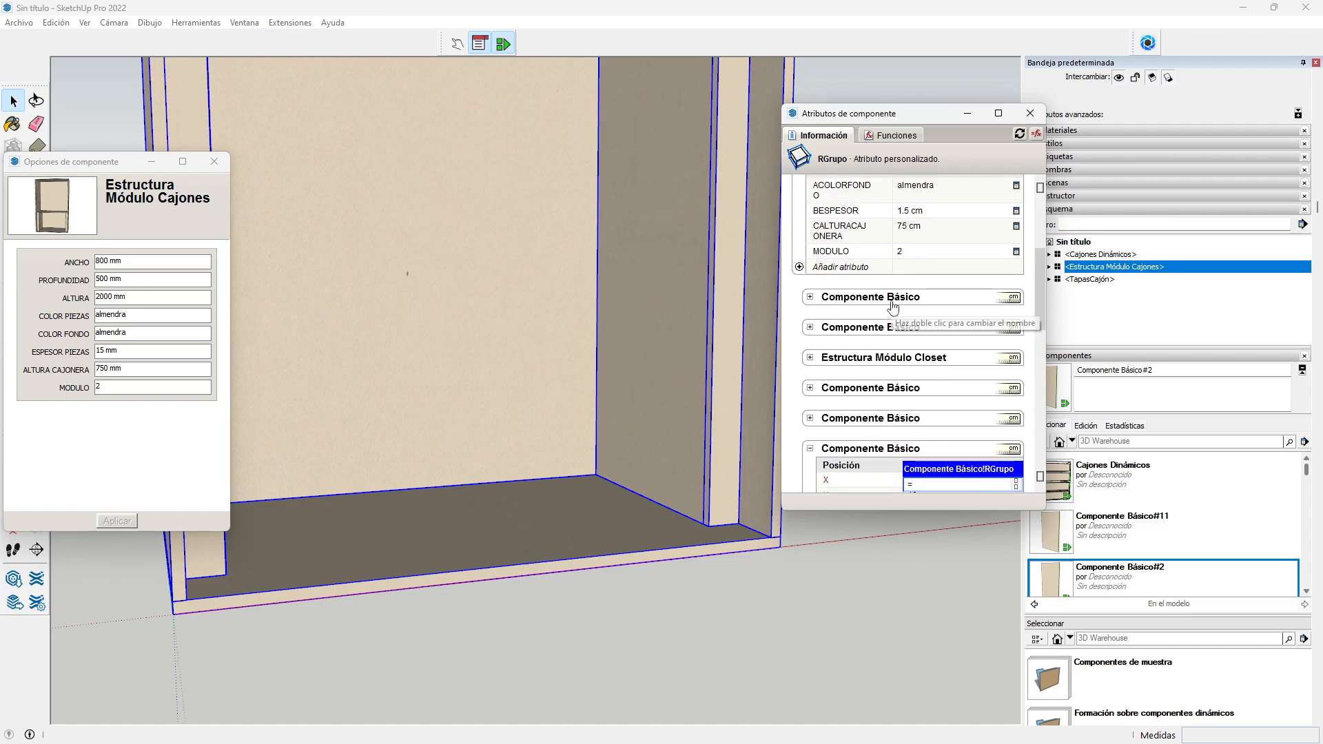
pyautogui.click(912, 252)
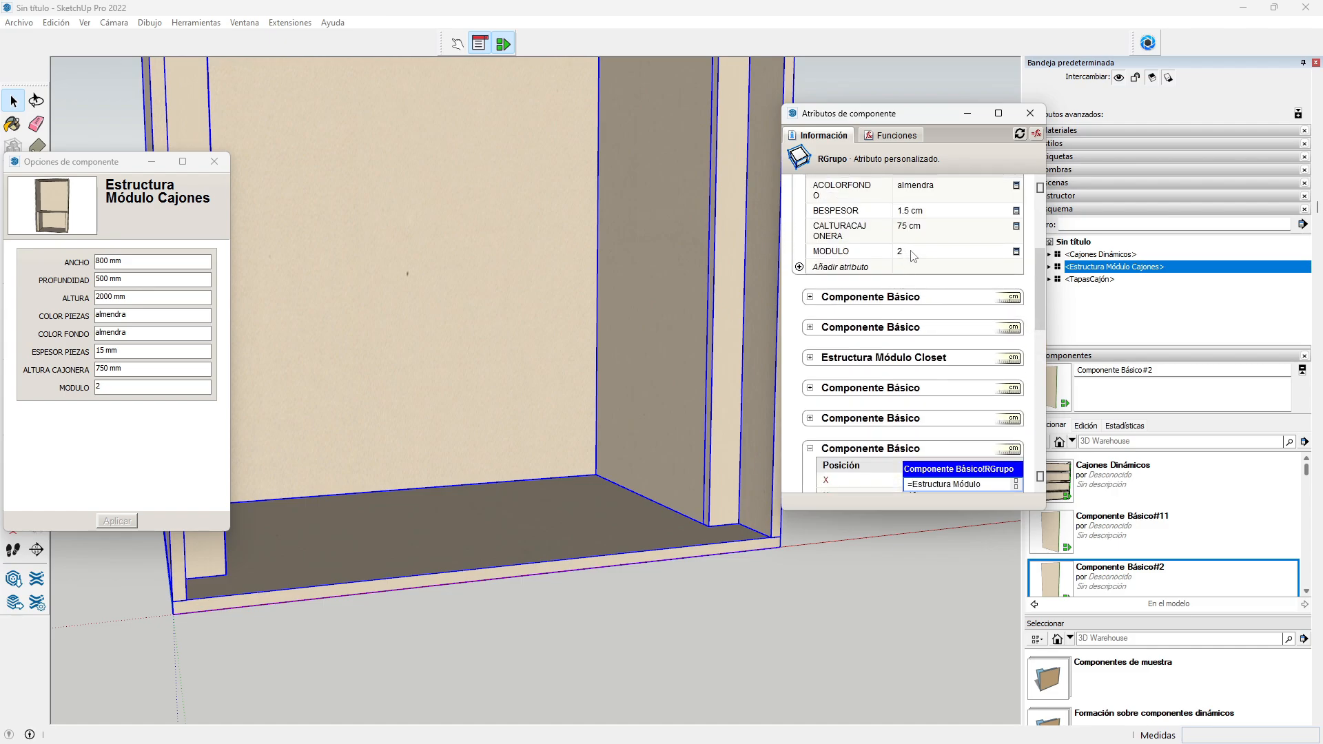
pyautogui.press('Return')
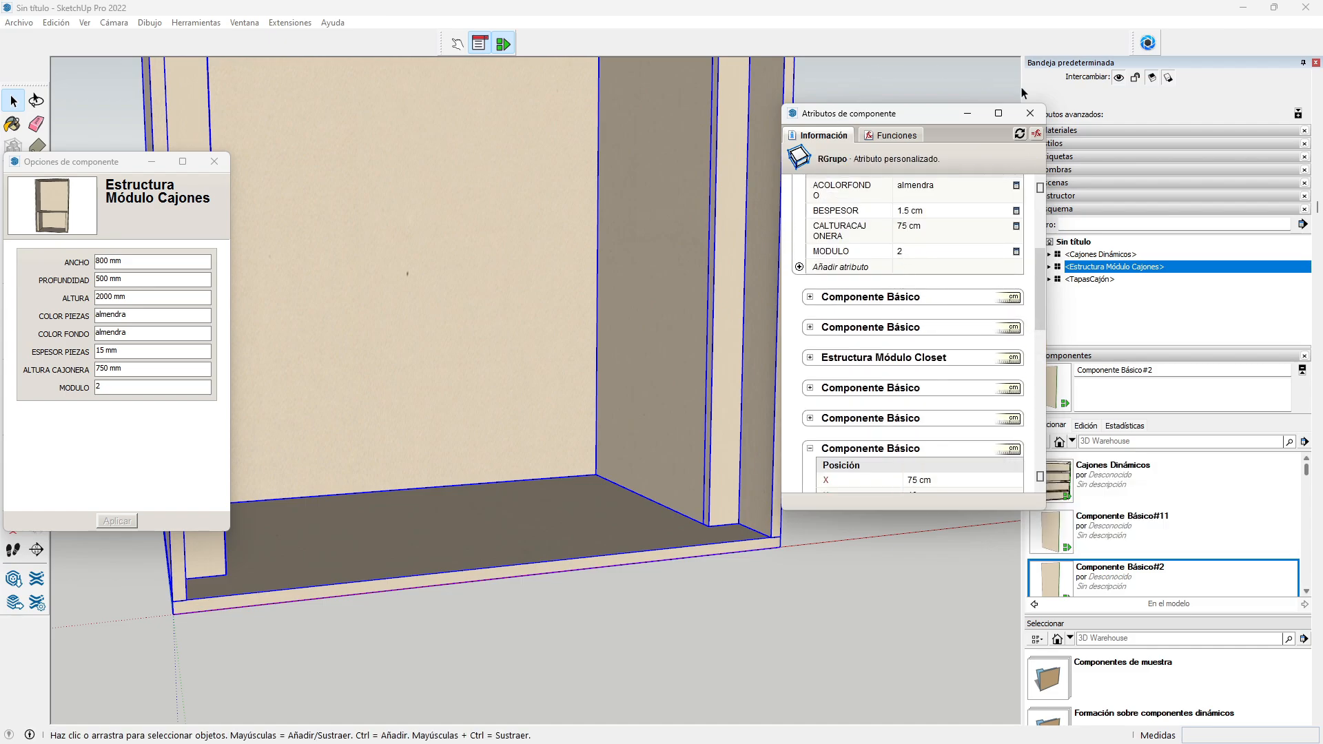
# Step: Close Component Attributes and frame the cabinet and drawers beside Component Options
pyautogui.click(1030, 113)
pyautogui.scroll(-5, 671, 259)
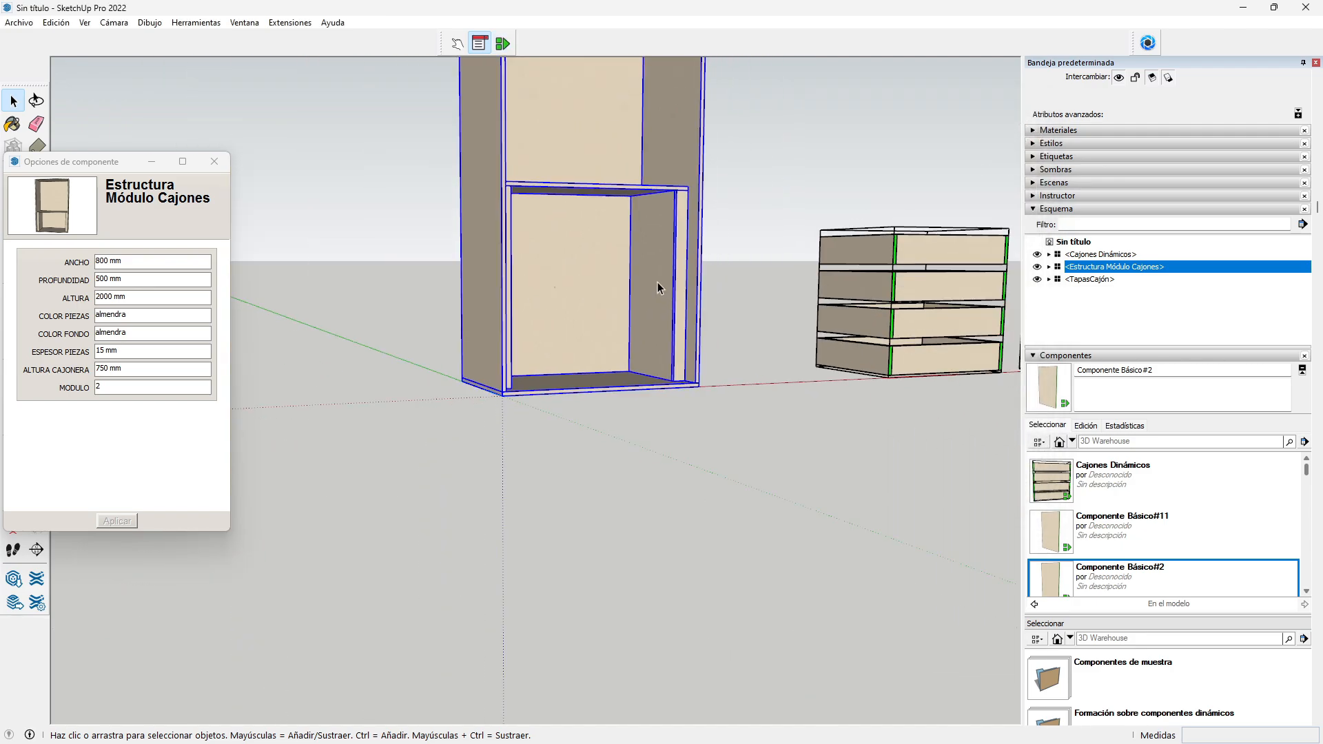
pyautogui.keyDown('shift'); pyautogui.moveTo(639, 288); pyautogui.dragTo(567, 451, button='middle'); pyautogui.keyUp('shift')
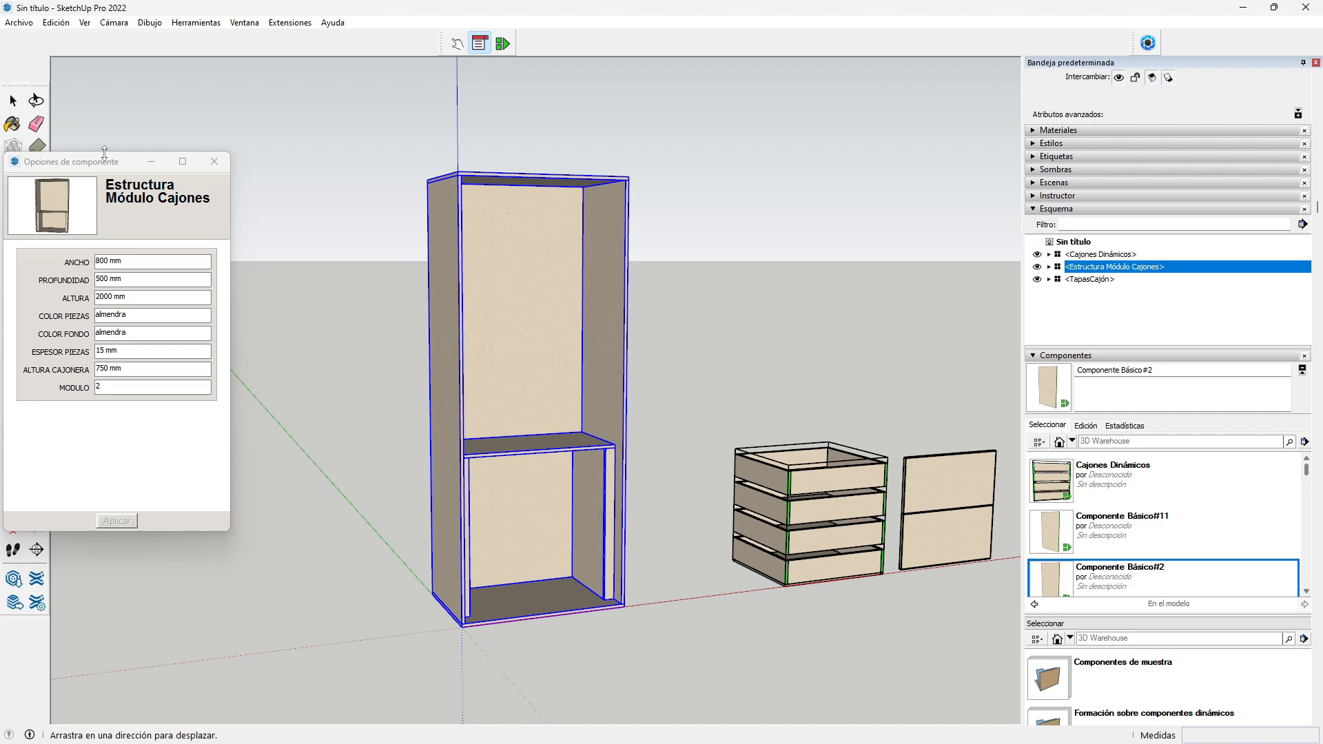
pyautogui.moveTo(104, 162); pyautogui.dragTo(225, 125)
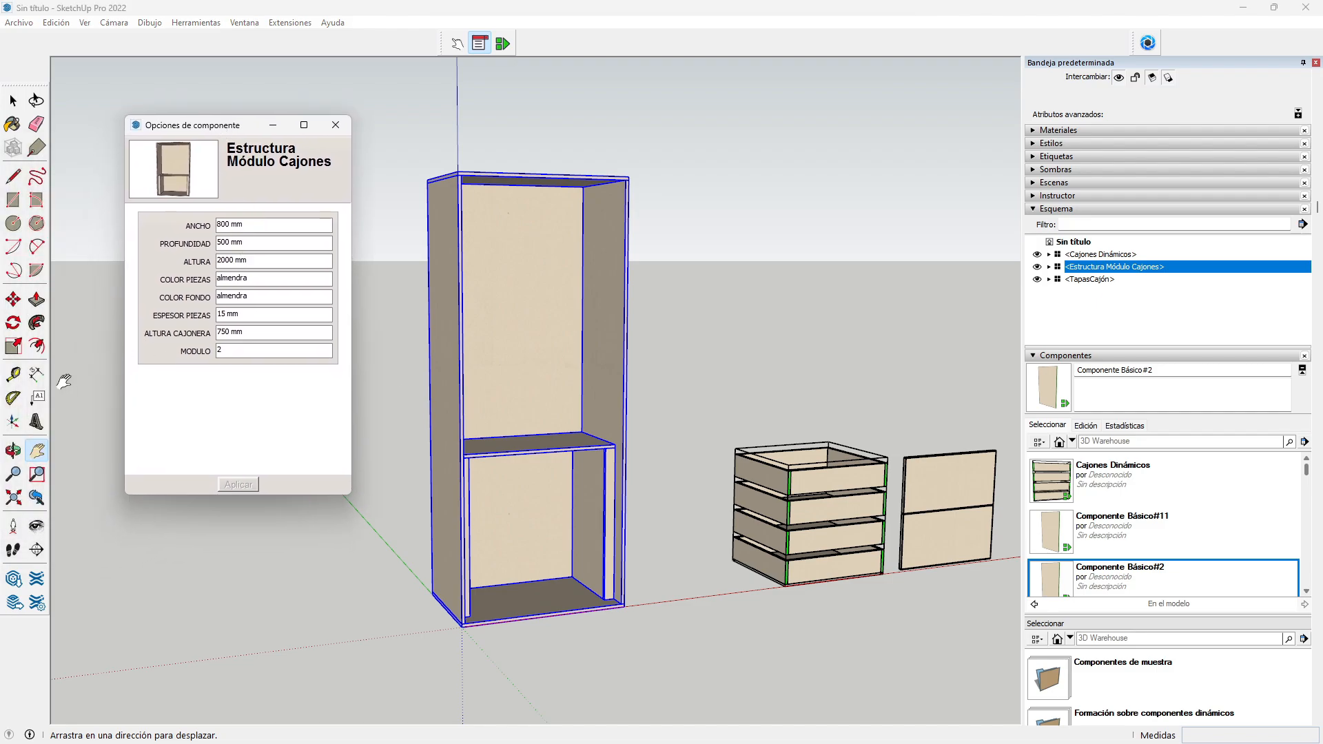
pyautogui.click(13, 451)
pyautogui.moveTo(562, 571); pyautogui.dragTo(438, 526)
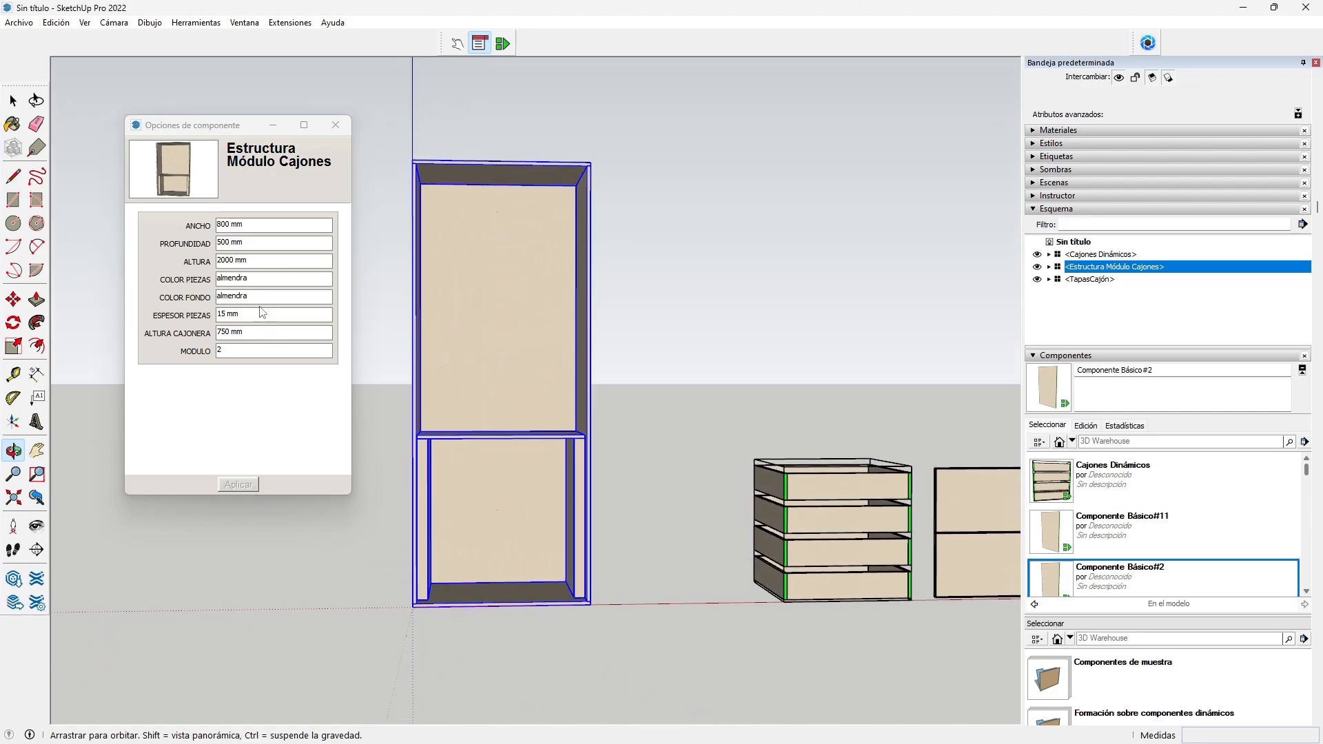
# Step: Apply ANCHO 700 mm and ALTURA CAJONERA 800 mm in Component Options
pyautogui.doubleClick(224, 224)
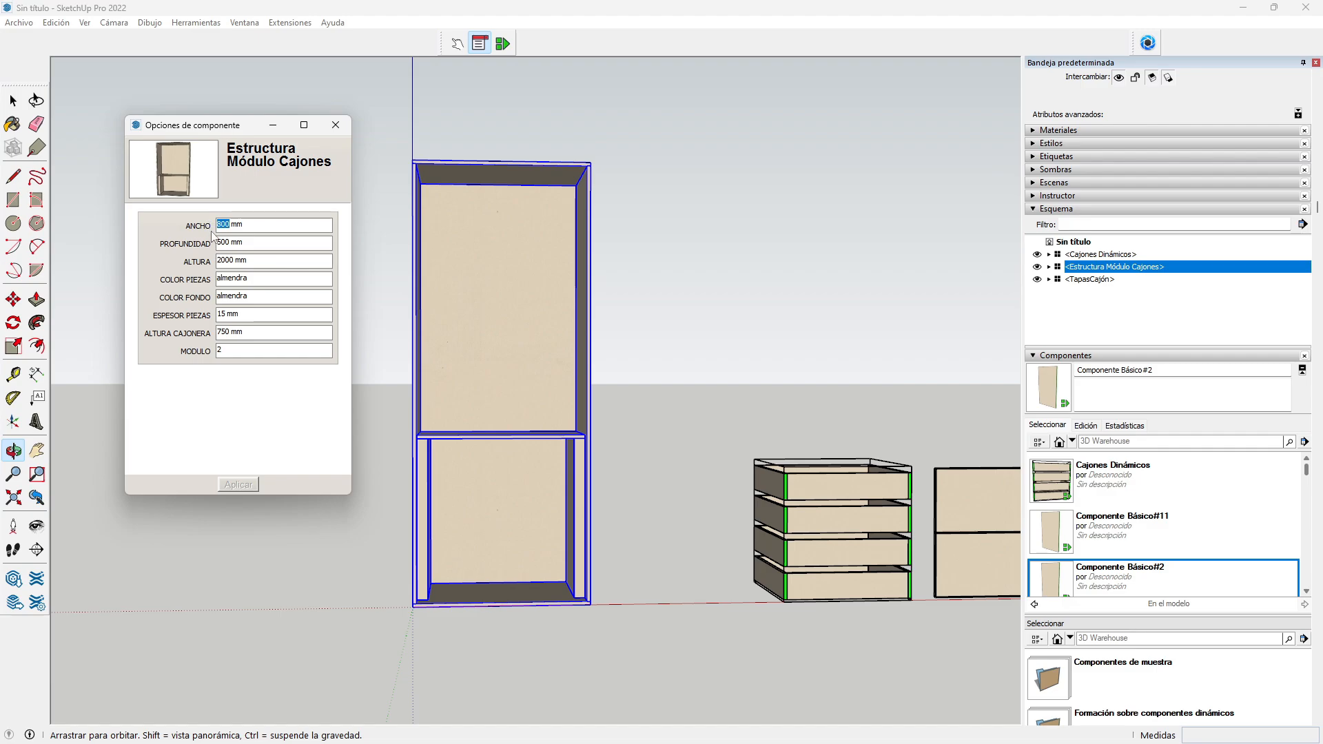
pyautogui.write('700')
pyautogui.click(234, 485)
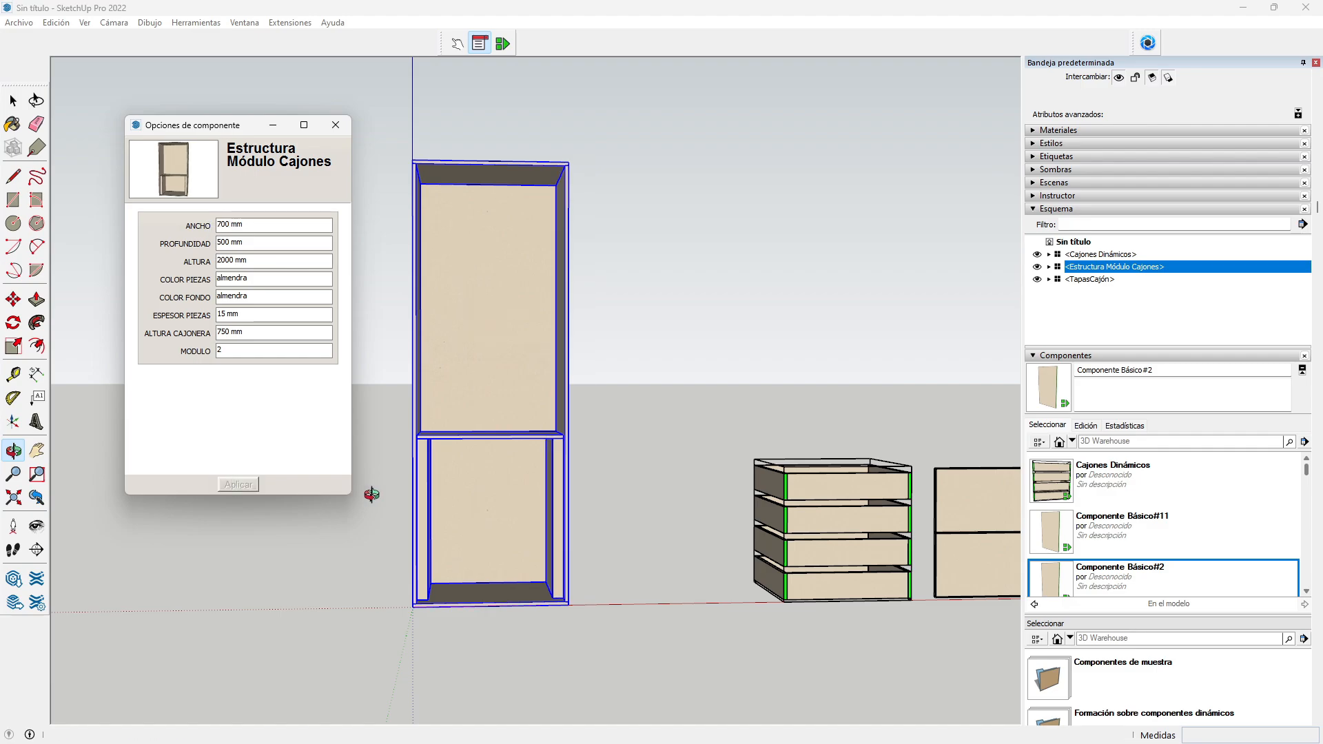
pyautogui.moveTo(435, 504); pyautogui.dragTo(358, 556)
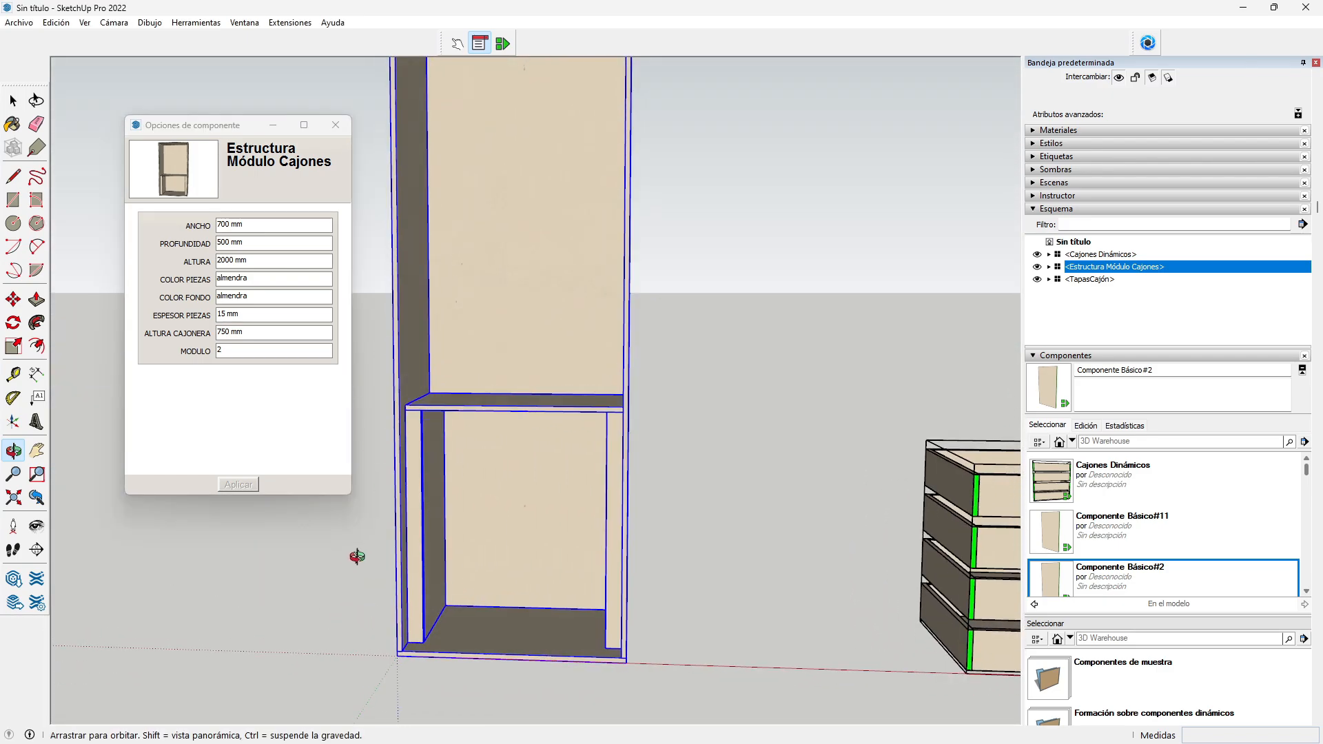
pyautogui.doubleClick(224, 332)
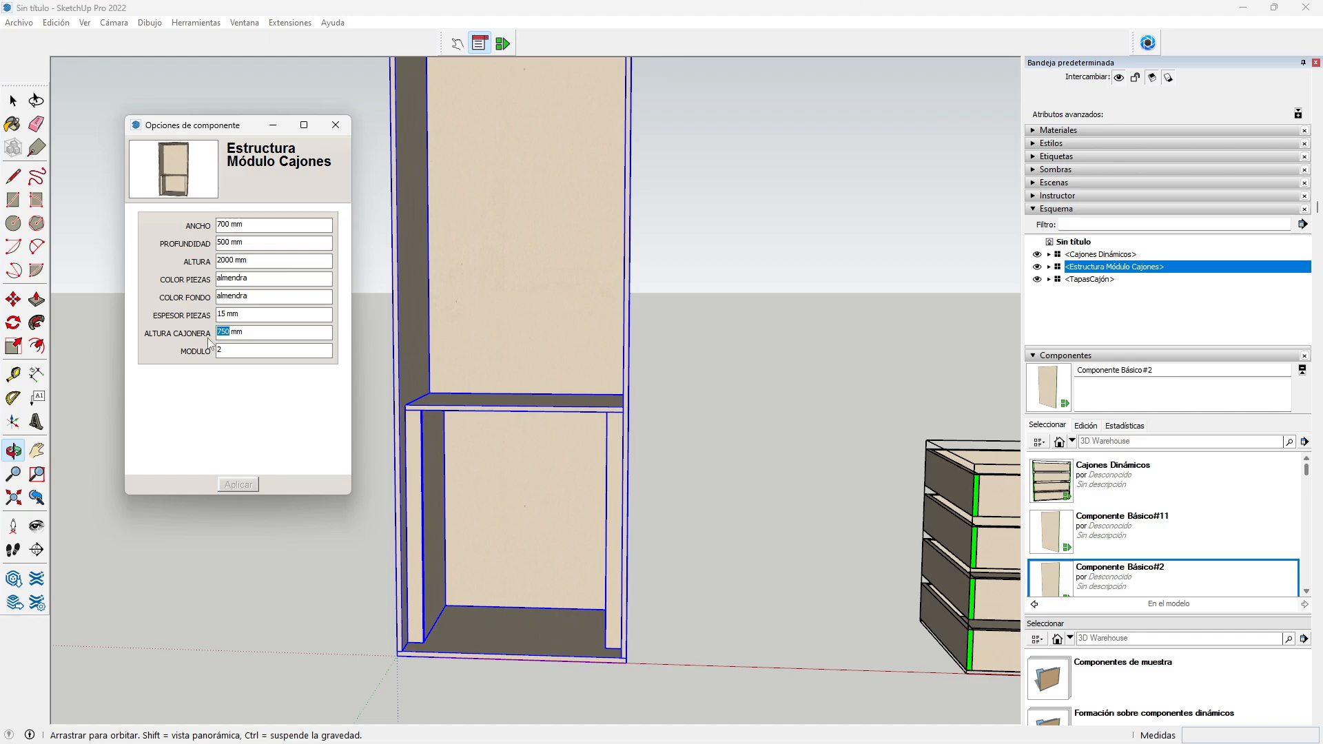
pyautogui.write('800')
pyautogui.click(238, 486)
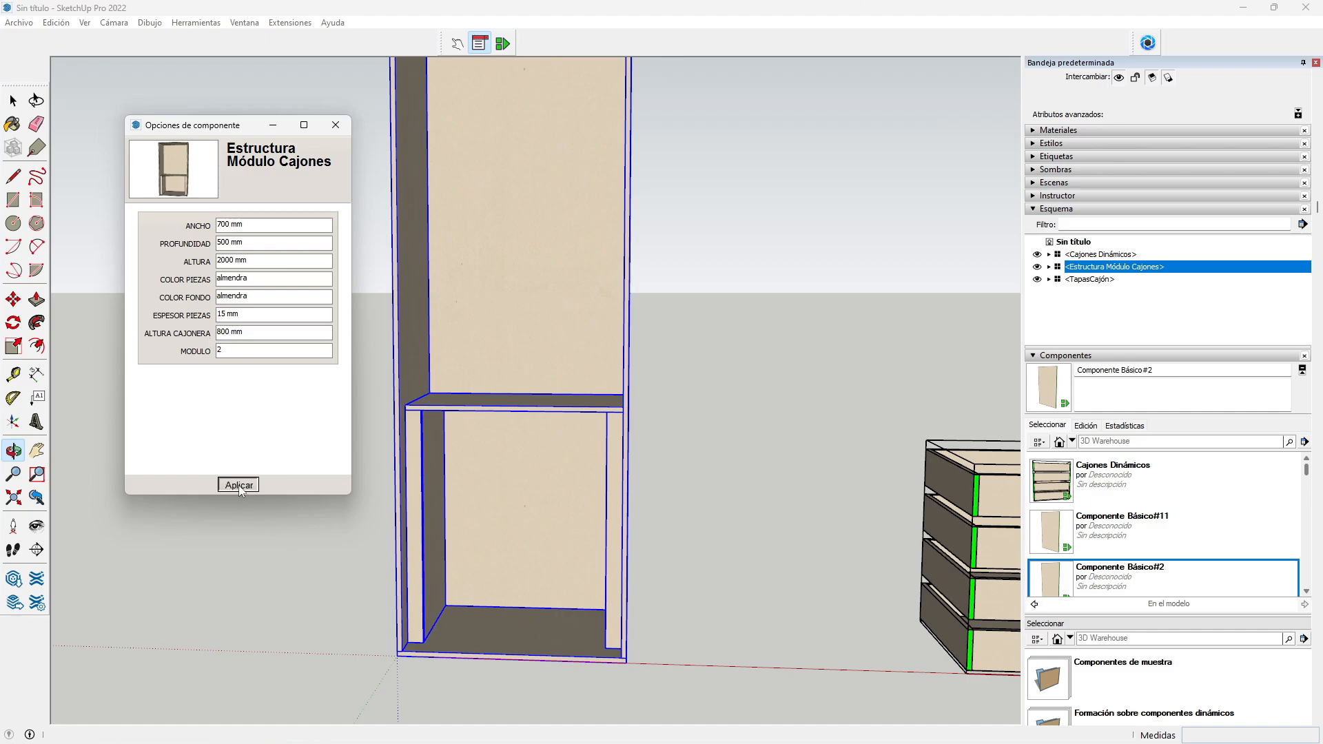
pyautogui.moveTo(446, 443)
pyautogui.mouseDown()
pyautogui.moveTo(449, 295)
pyautogui.moveTo(676, 358)
pyautogui.moveTo(692, 374)
pyautogui.moveTo(619, 487)
pyautogui.moveTo(354, 478)
pyautogui.moveTo(432, 452)
pyautogui.mouseUp()
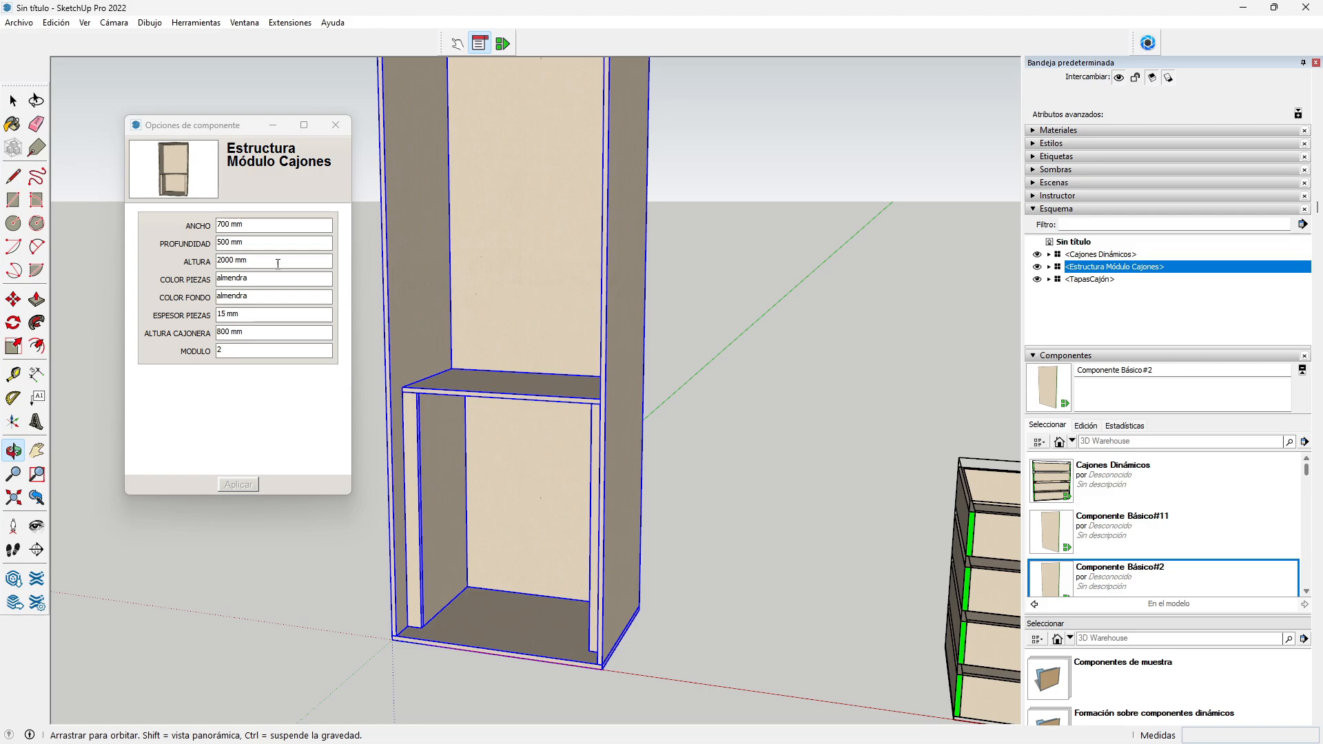
# Step: Apply PROFUNDIDAD 600 mm and inspect the deeper cabinet
pyautogui.doubleClick(223, 242)
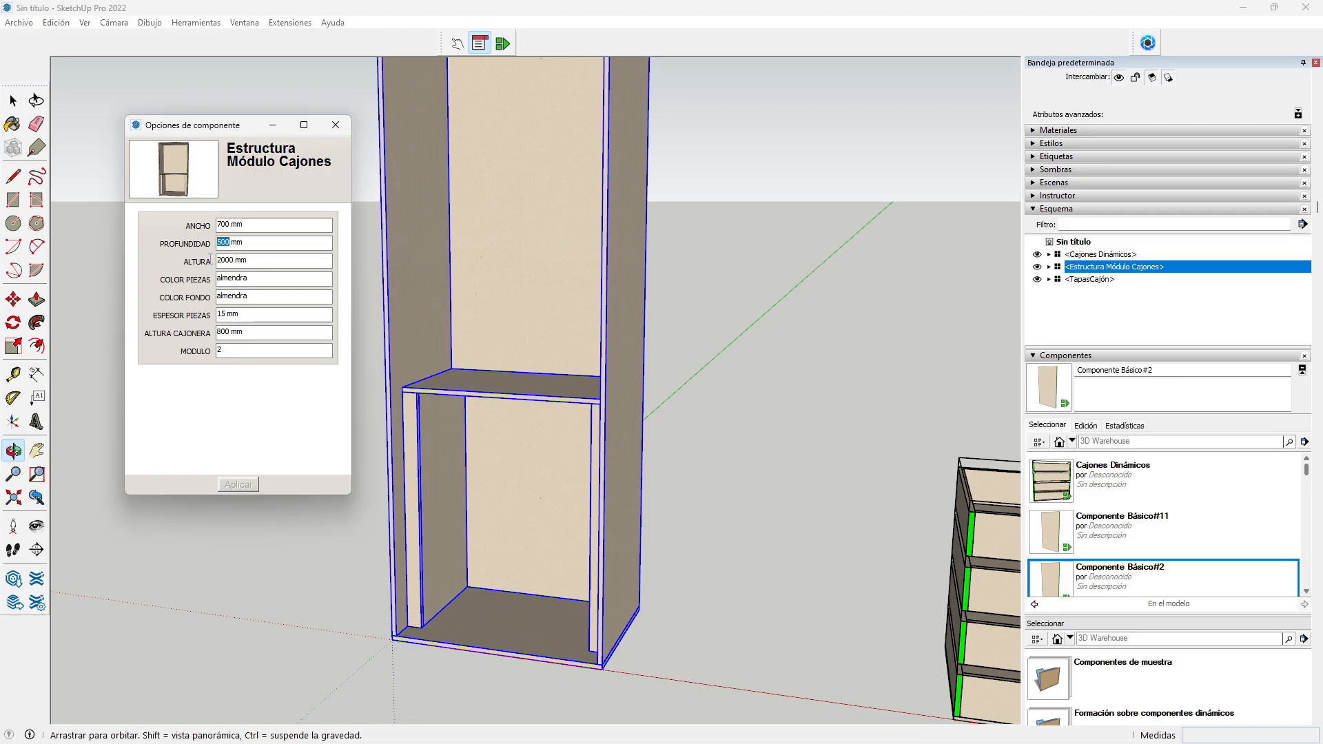
pyautogui.write('600')
pyautogui.click(229, 485)
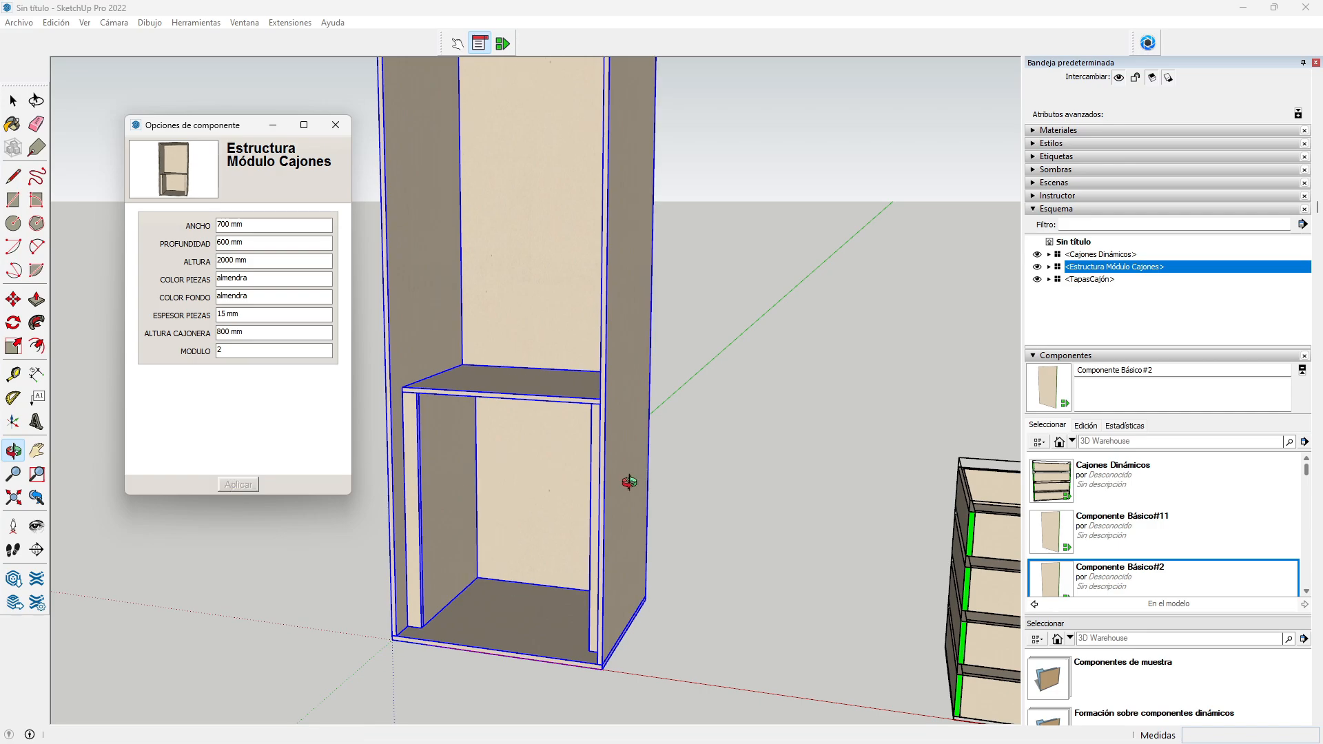
pyautogui.moveTo(531, 486); pyautogui.dragTo(572, 381, button='middle')
pyautogui.scroll(-2, 575, 454)
pyautogui.scroll(-2, 572, 381)
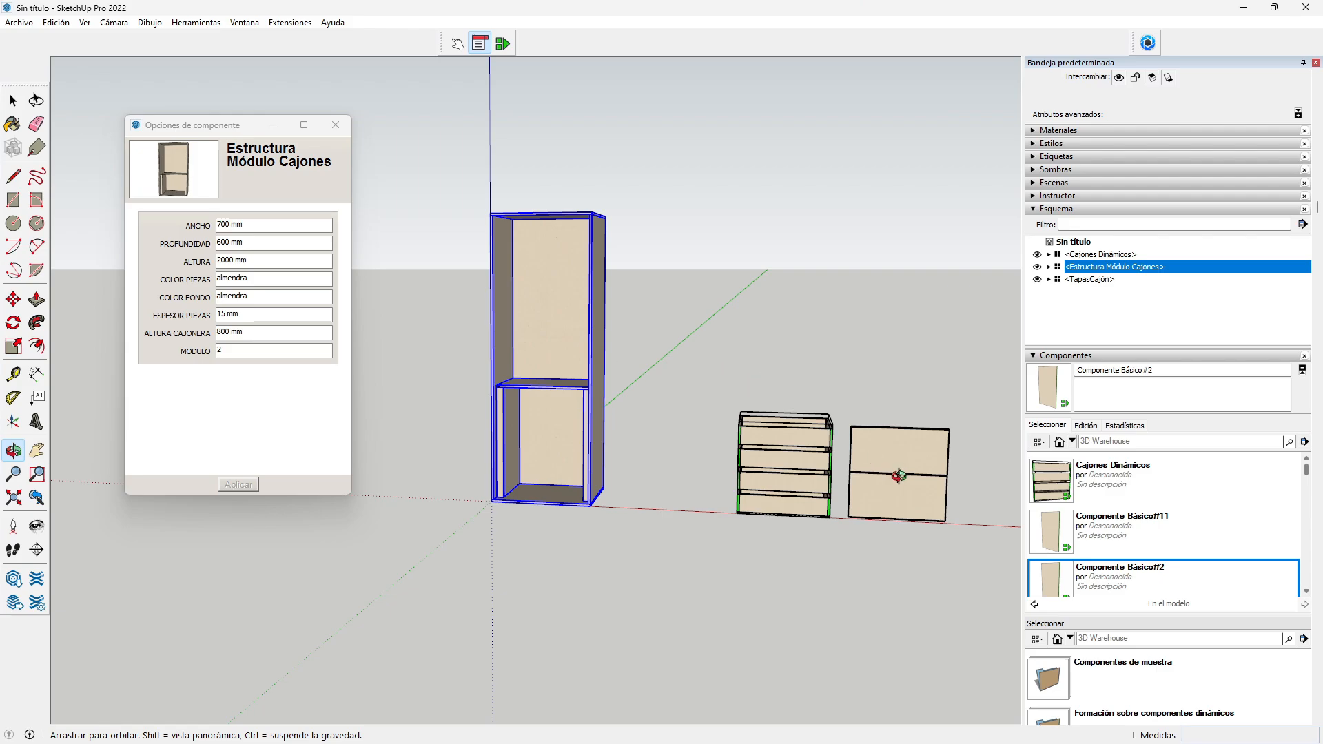
pyautogui.scroll(2, 903, 443)
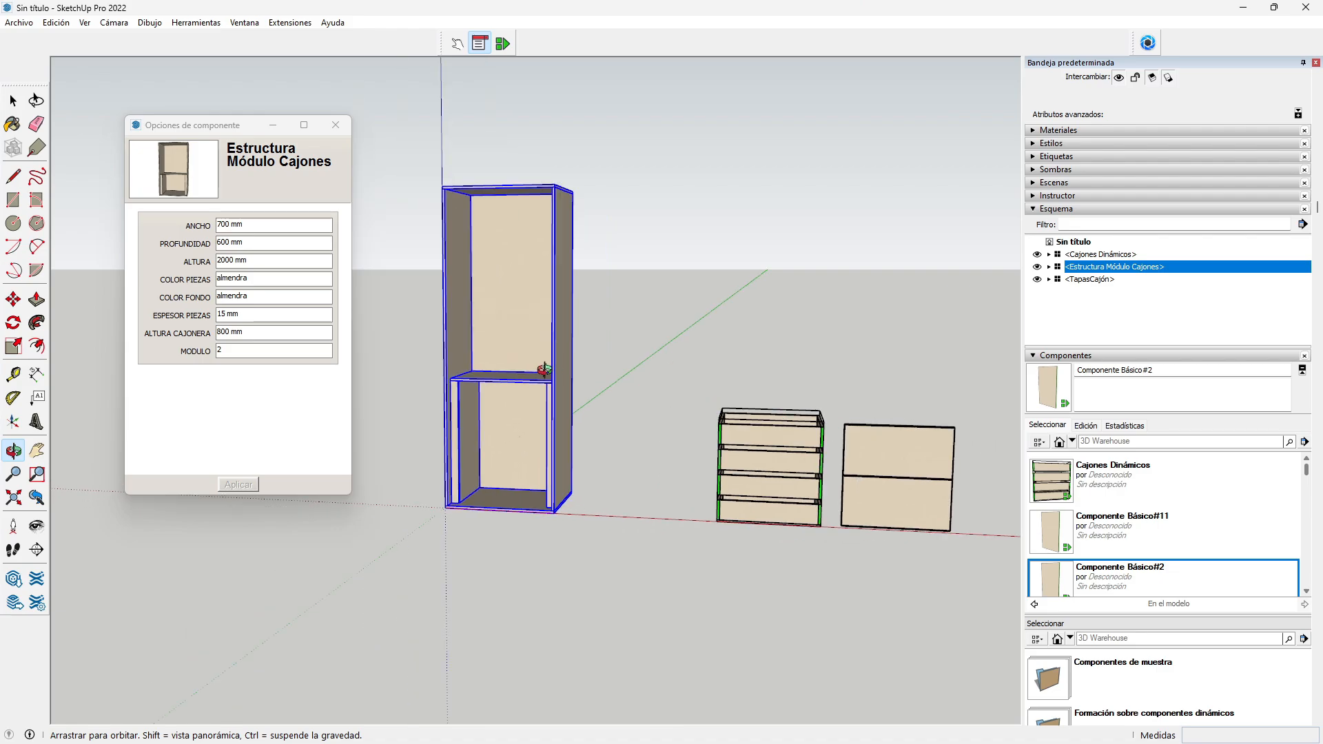
pyautogui.click(13, 101)
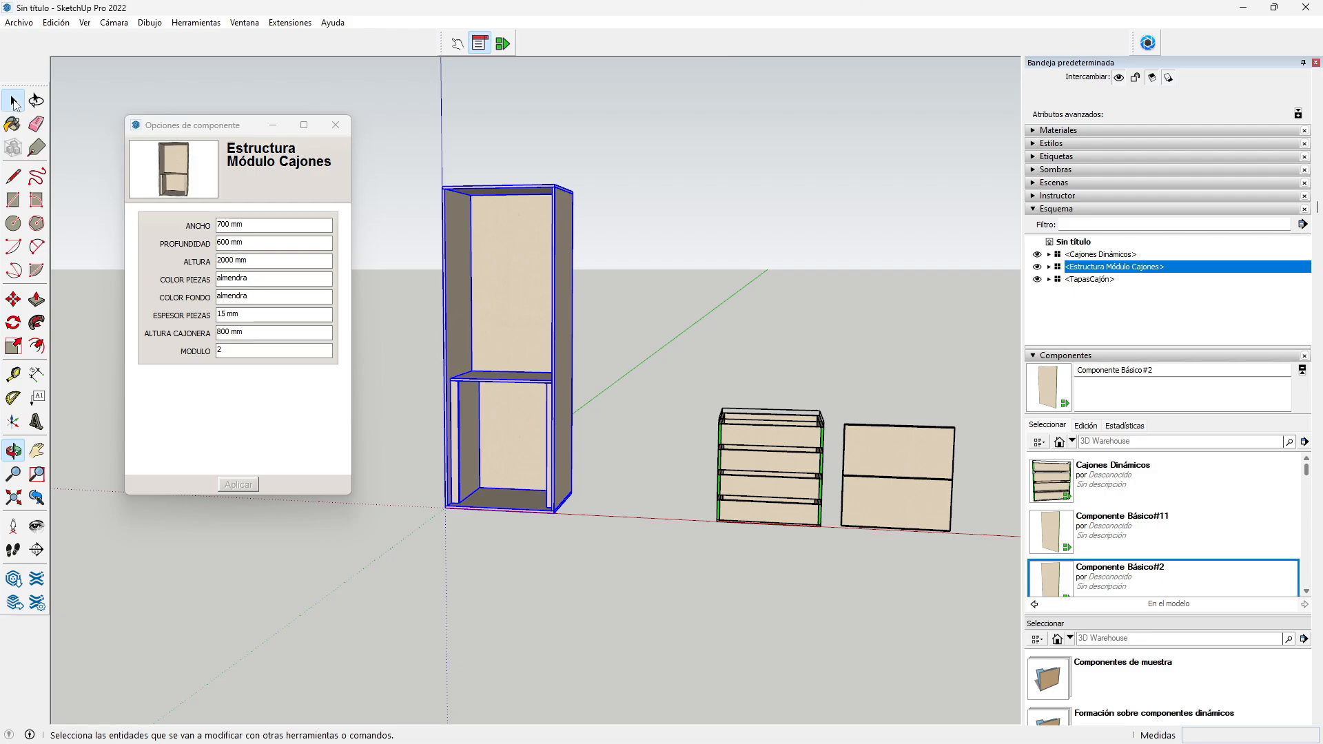
# Step: Delete the Cajones Dinámicos drawer unit and TapasCajón fronts, then select the cabinet
pyautogui.click(758, 455)
pyautogui.press('Delete')
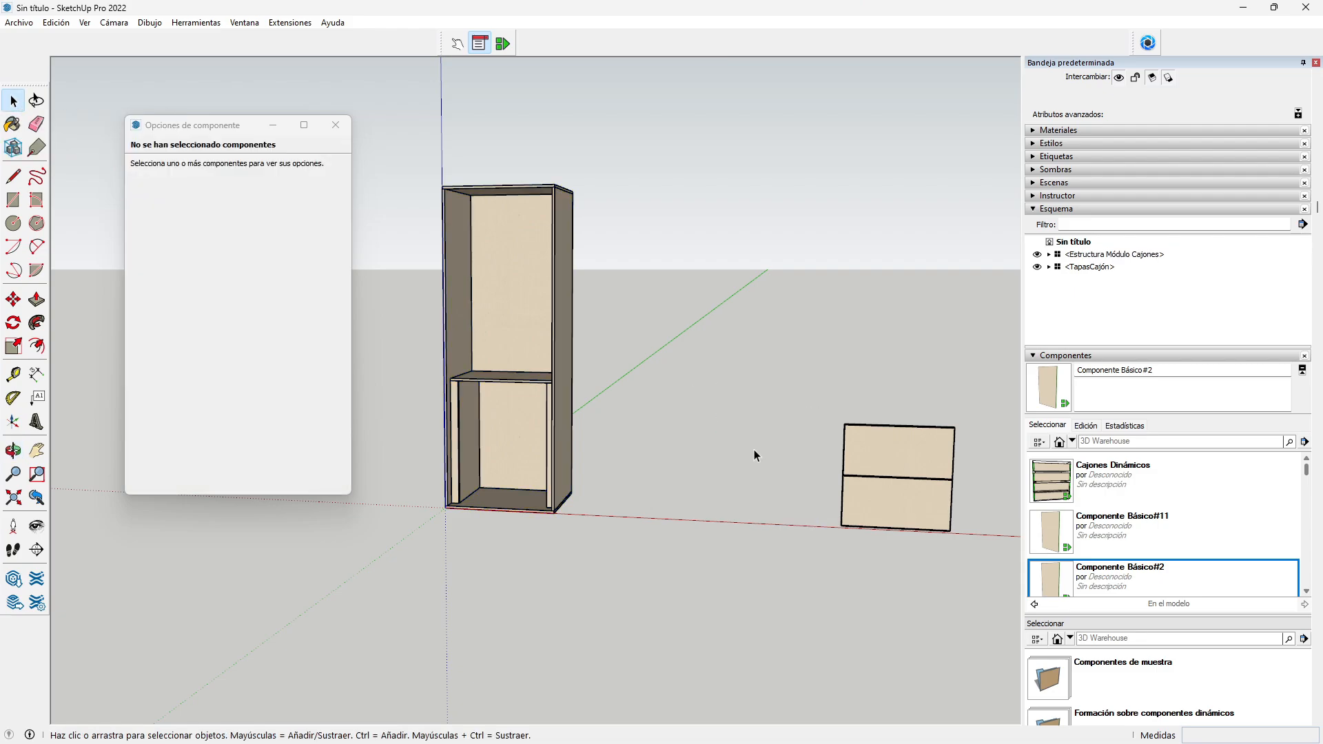
pyautogui.click(885, 479)
pyautogui.press('Delete')
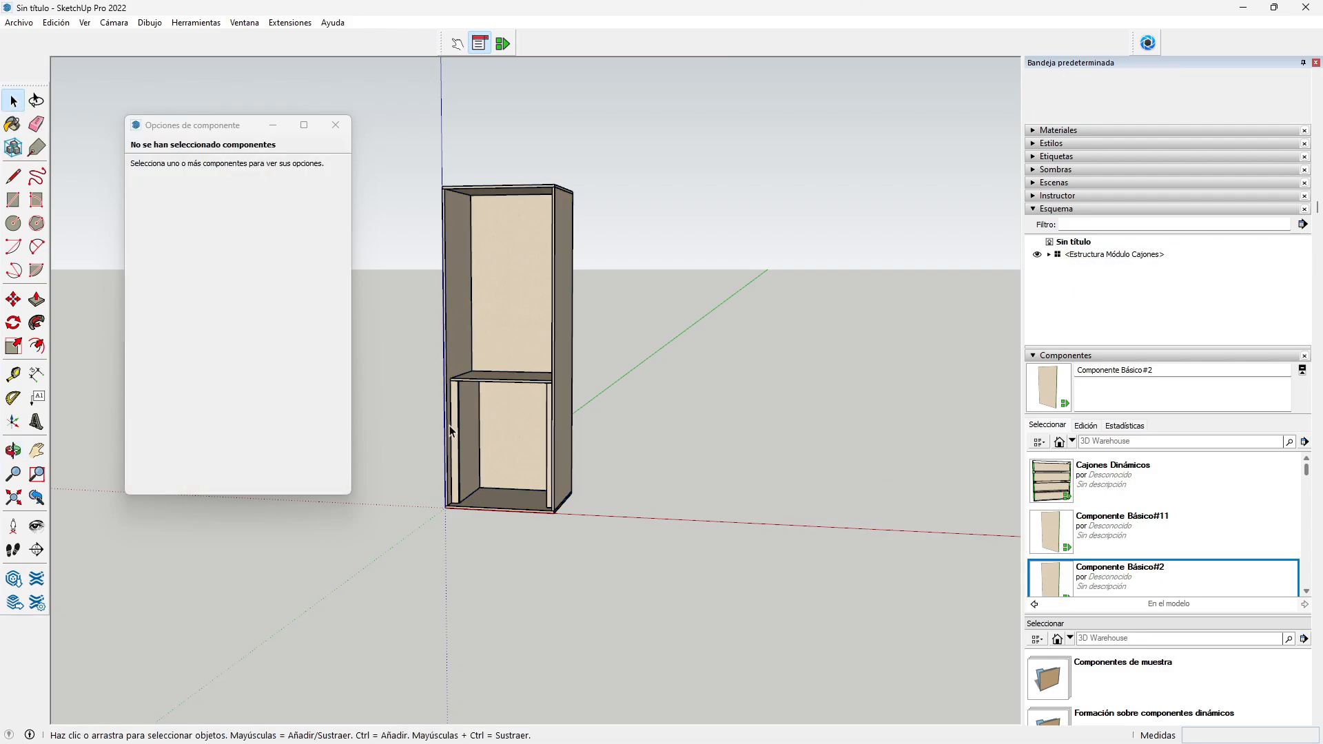
pyautogui.click(546, 257)
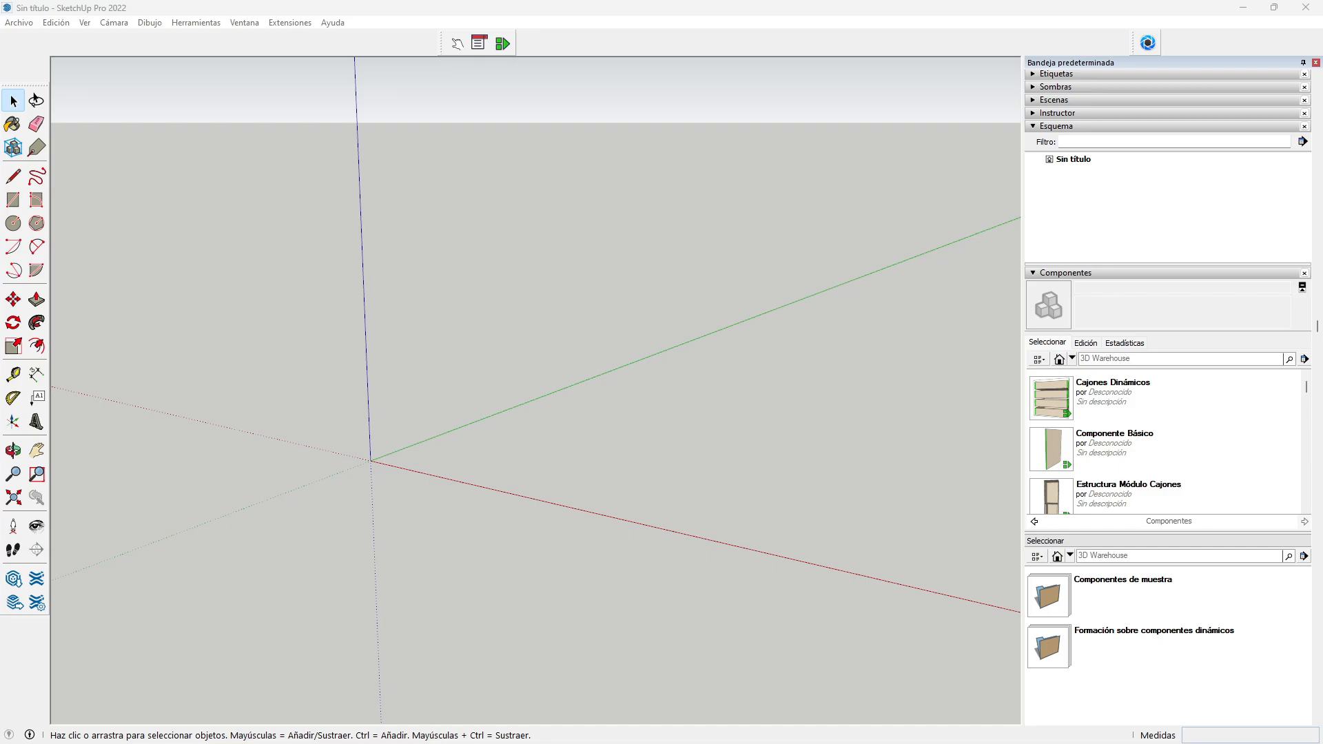
# Step: Place an Estructura Módulo Cajones cabinet at the model origin
pyautogui.click(1117, 499)
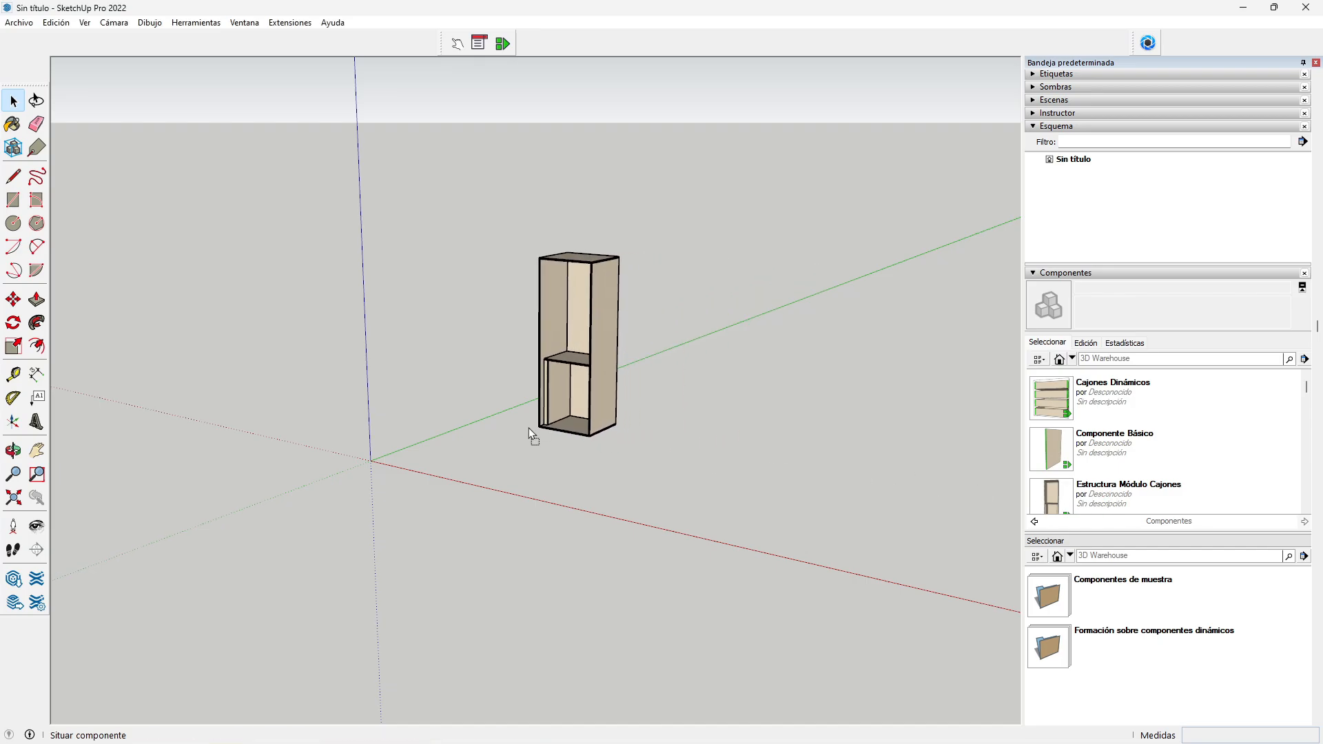
pyautogui.click(363, 455)
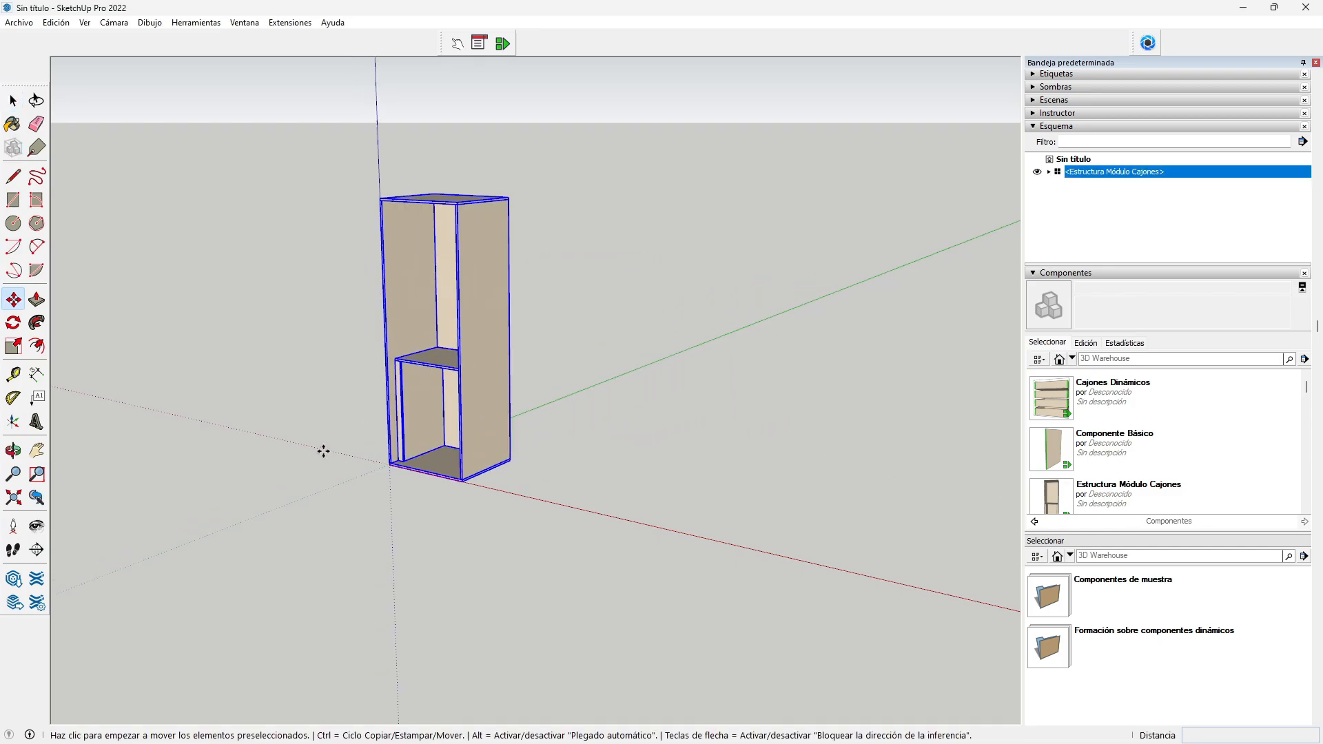
pyautogui.scroll(2, 322, 448)
# Step: Place the Cajones Dinámicos drawer unit beside the cabinet
pyautogui.click(1058, 412)
pyautogui.click(523, 493)
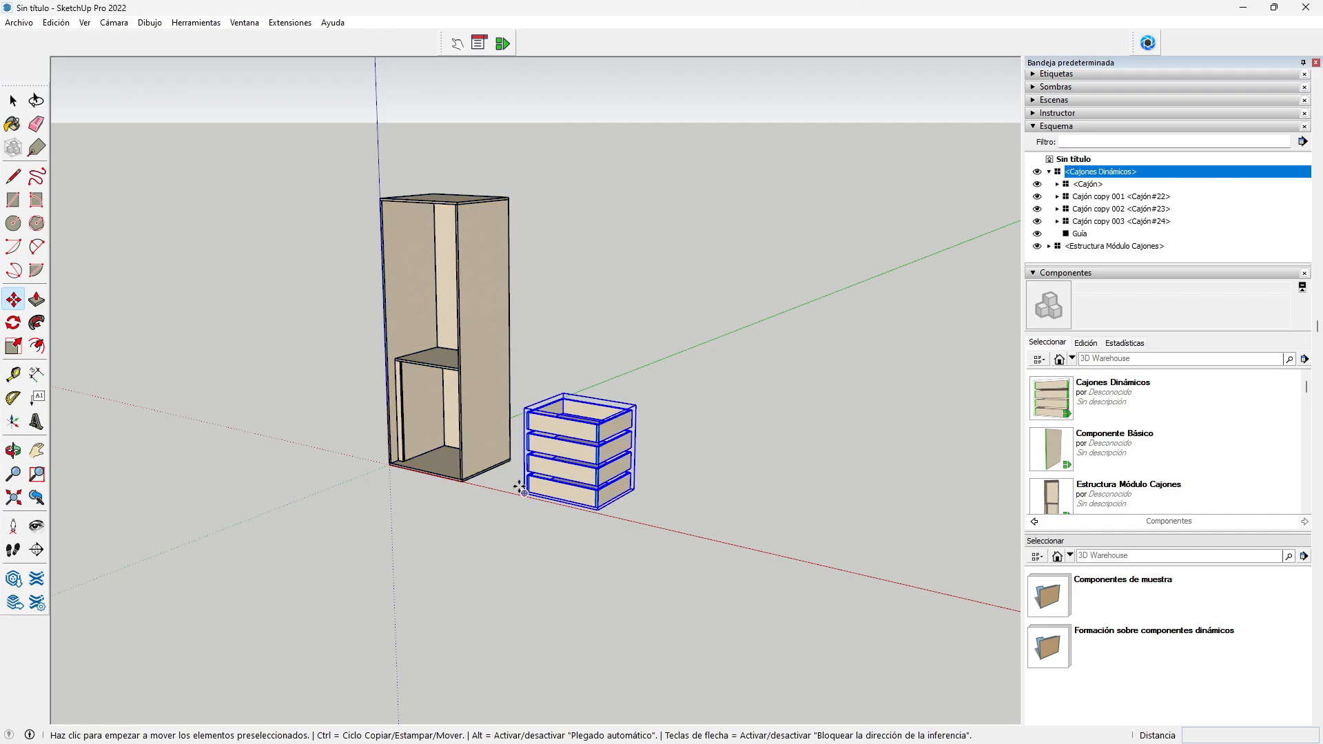
pyautogui.scroll(3, 560, 459)
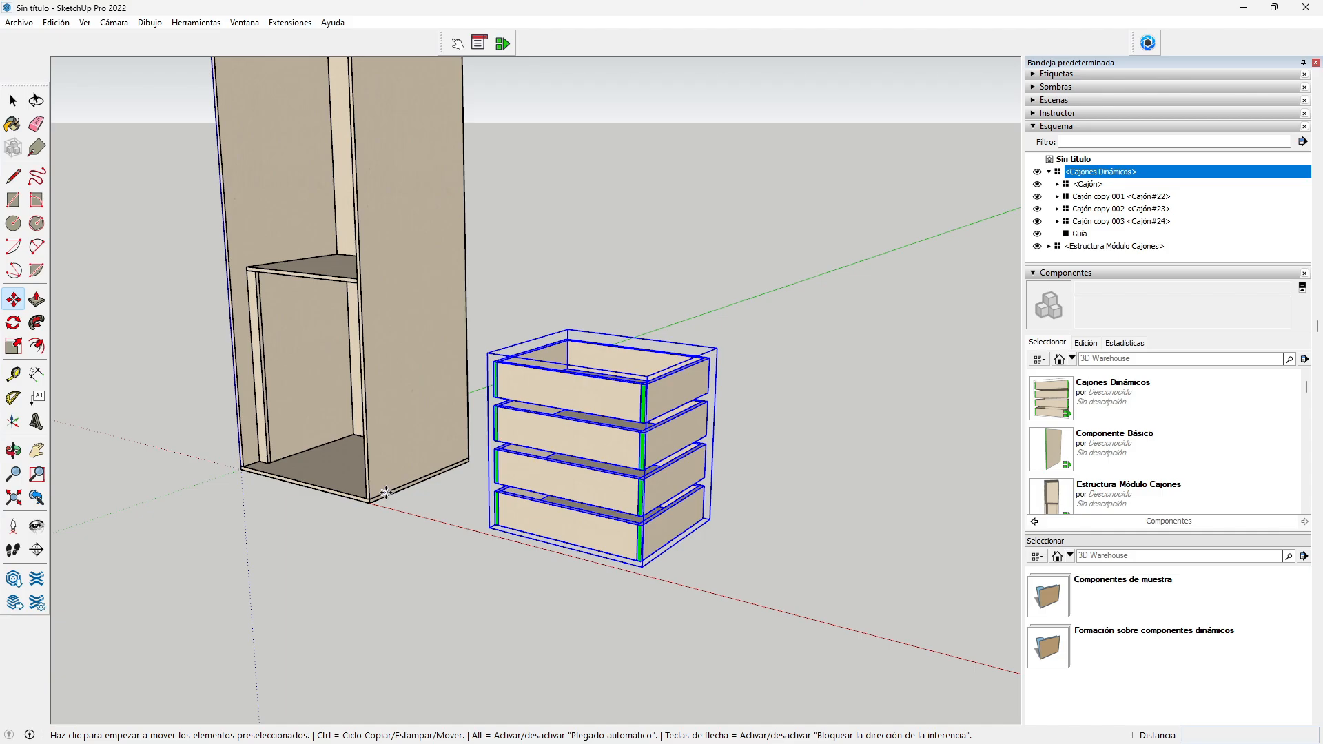
pyautogui.scroll(3, 265, 357)
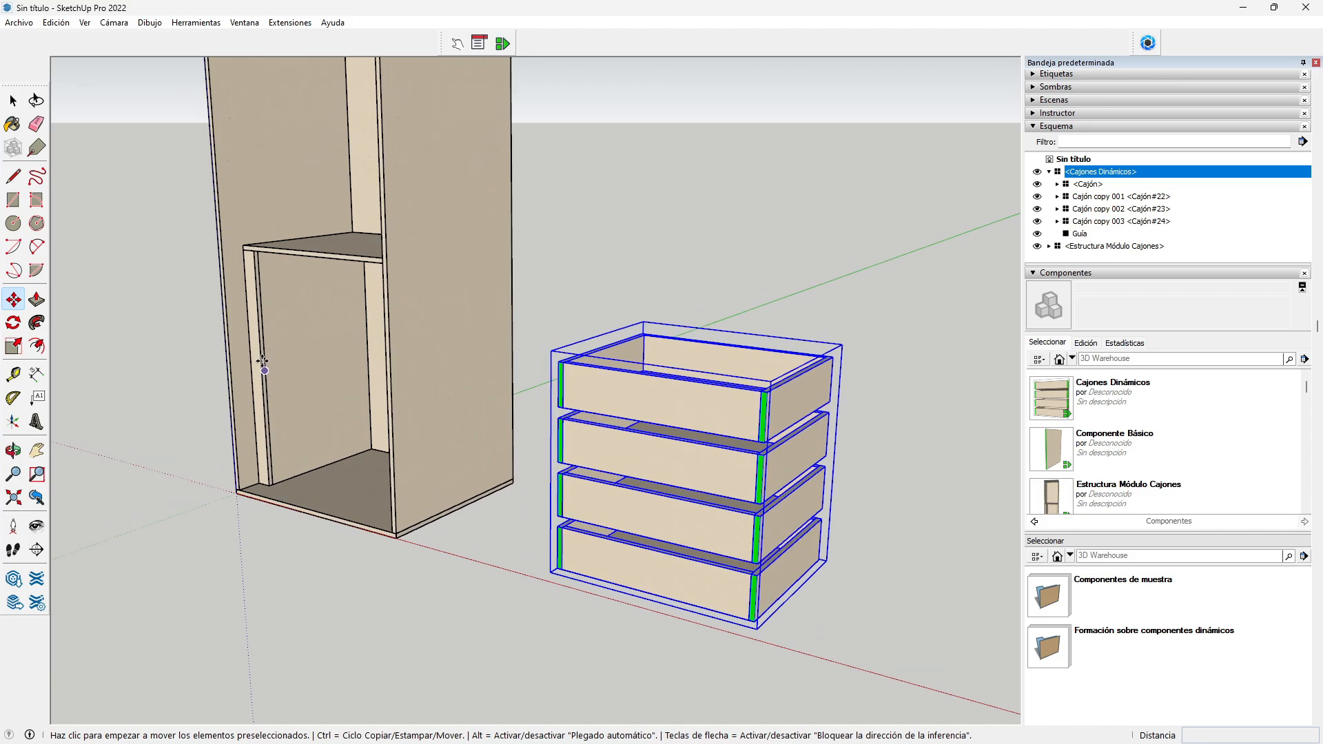
pyautogui.click(13, 101)
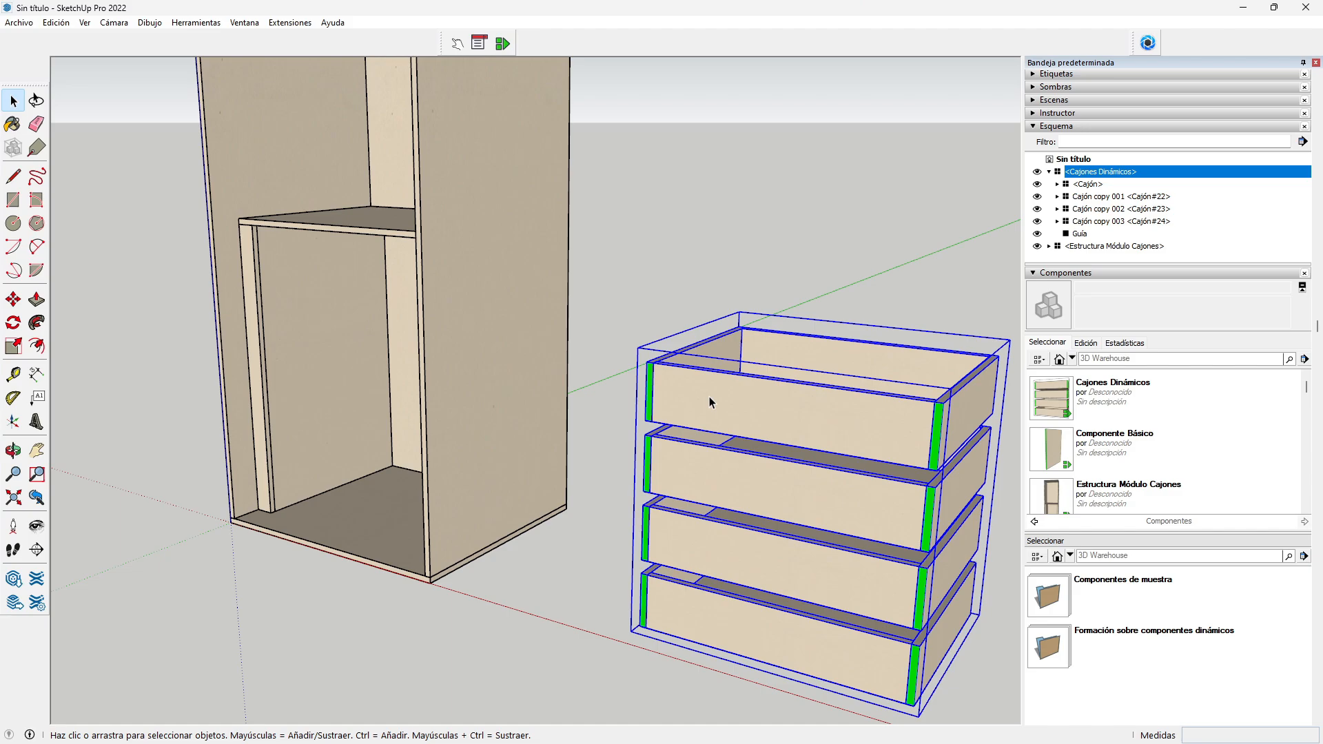
# Step: Move the Cajones Dinámicos unit by its lower-left corner into the cabinet's lower opening
pyautogui.click(12, 450)
pyautogui.moveTo(386, 495); pyautogui.dragTo(517, 448)
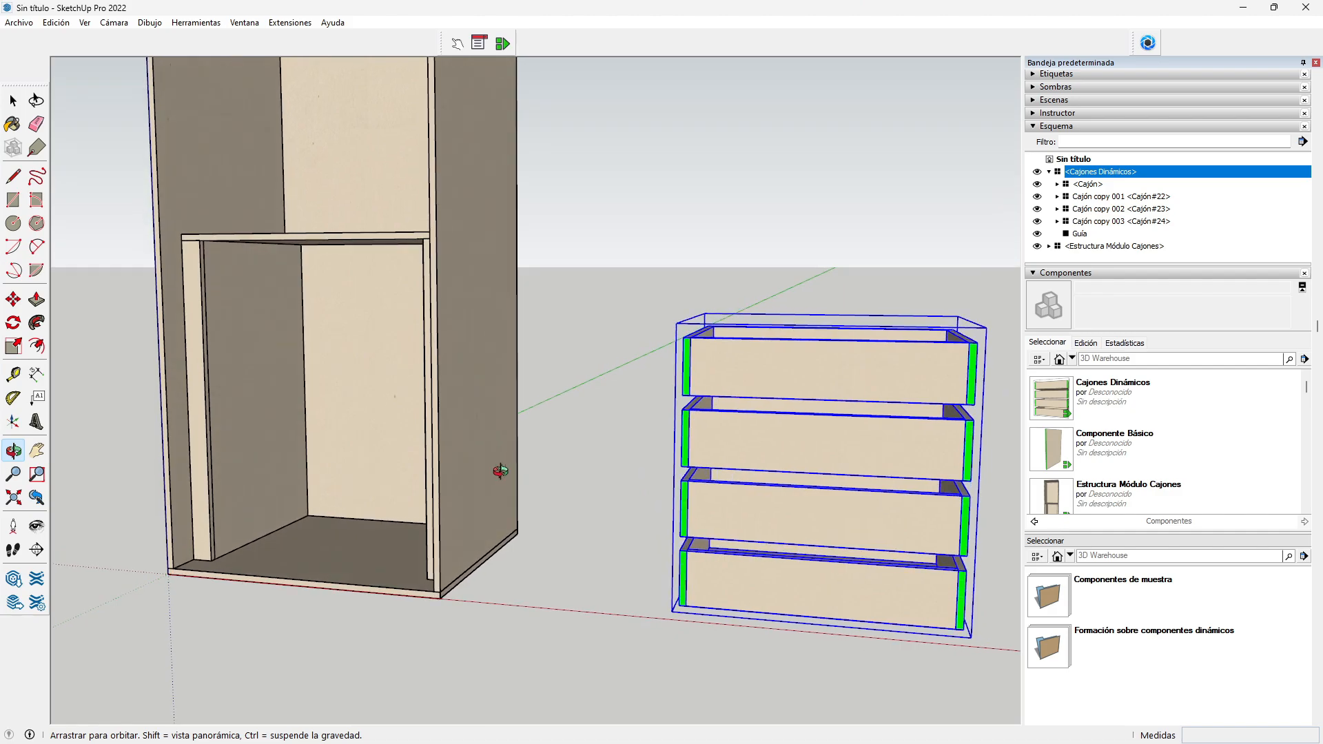
pyautogui.moveTo(437, 464); pyautogui.dragTo(449, 460)
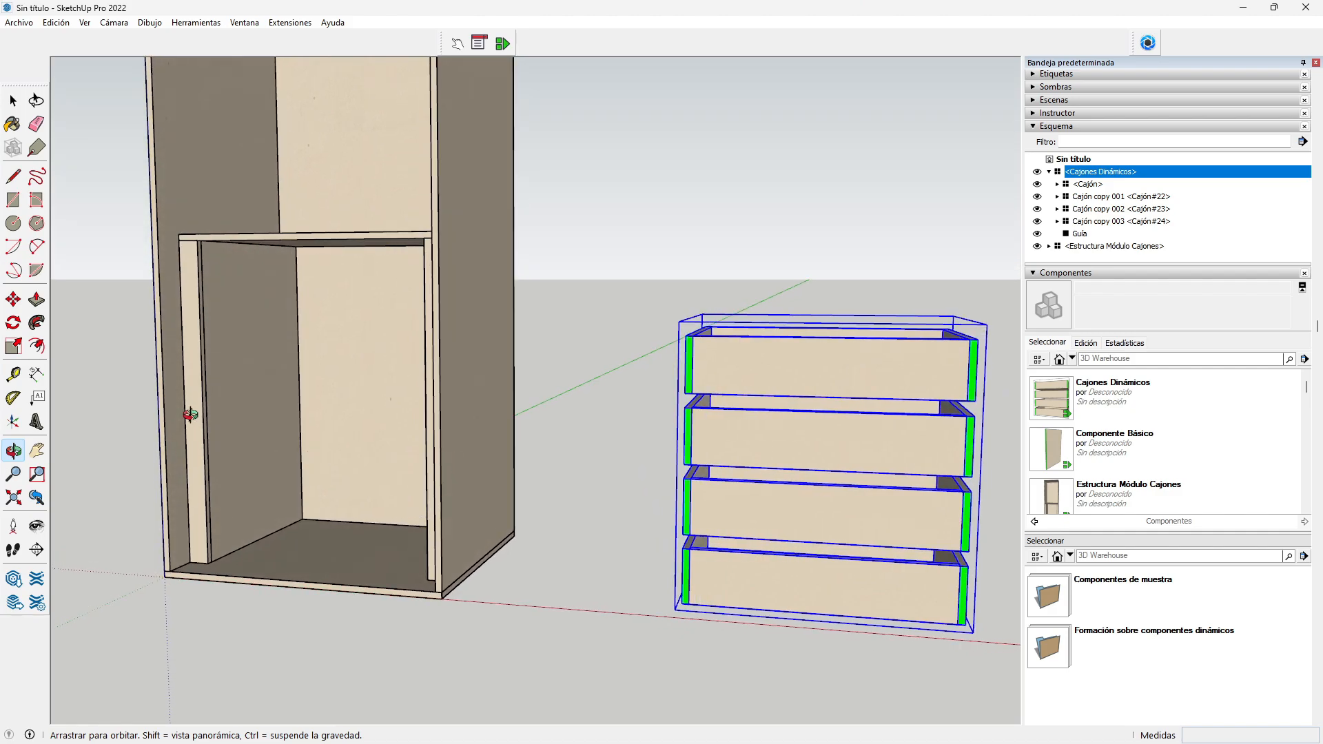
pyautogui.press('m')
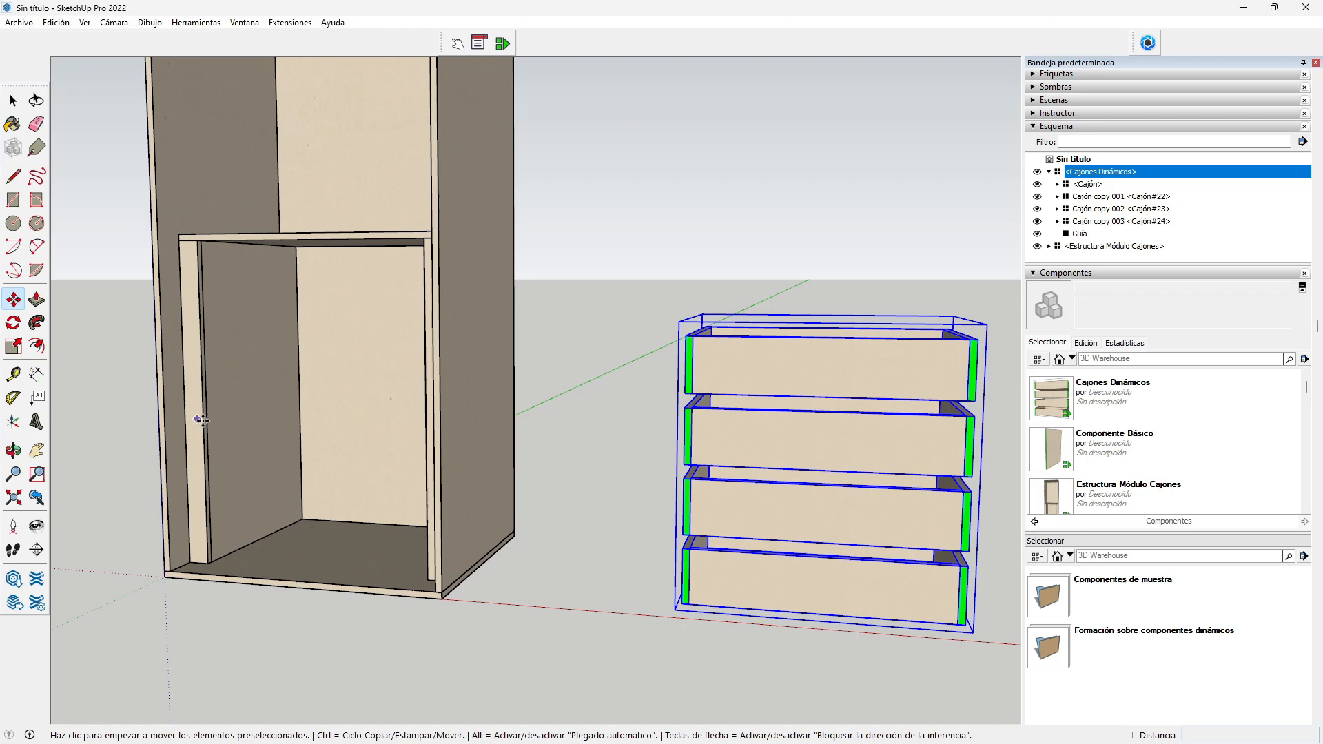
pyautogui.click(678, 610)
pyautogui.click(200, 567)
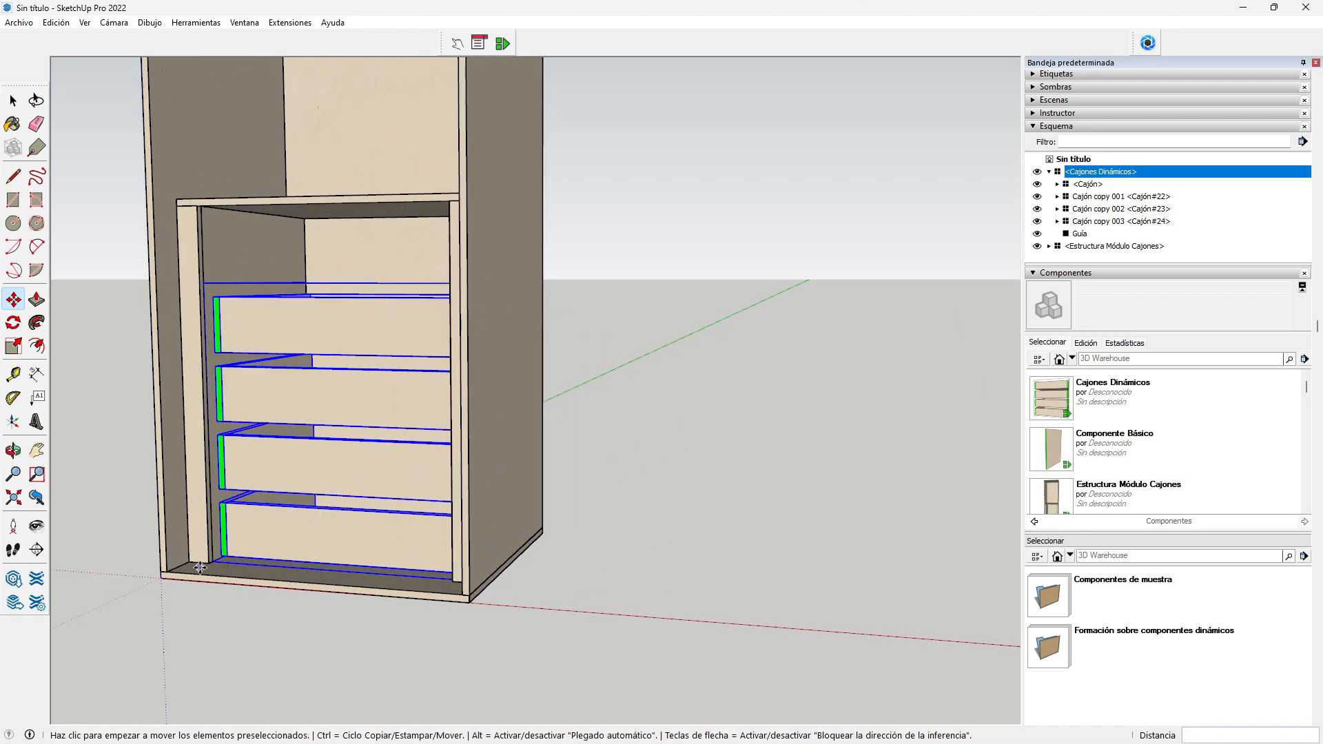
pyautogui.scroll(6, 199, 567)
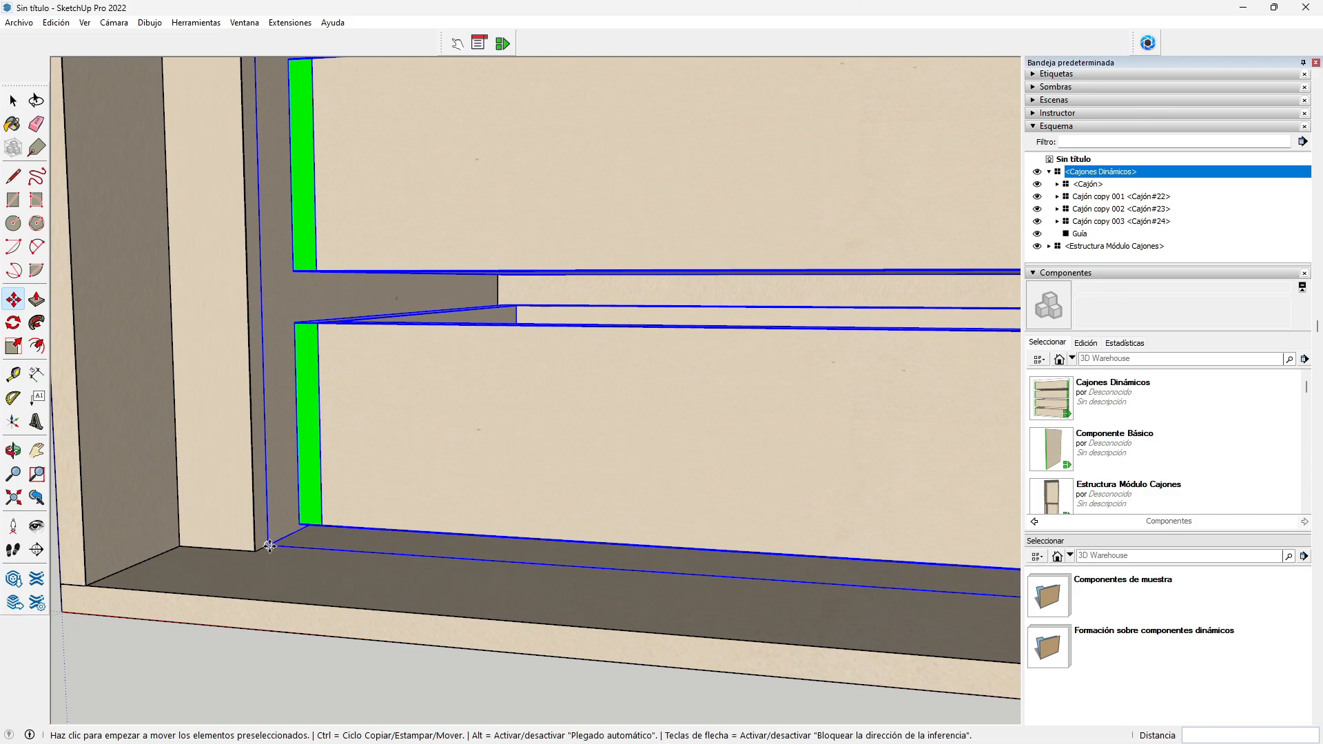
pyautogui.scroll(-4, 252, 548)
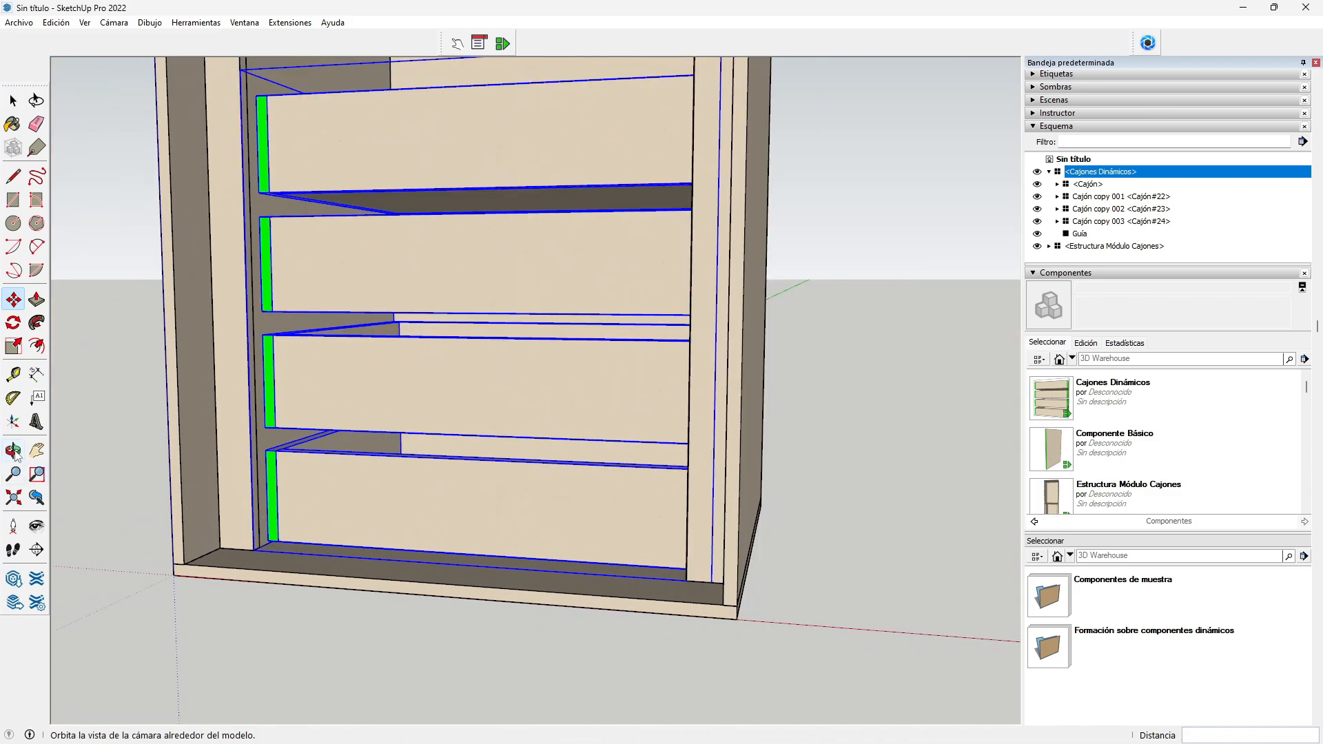
# Step: Orbit around the cabinet to inspect the fitted drawers, ending near a frontal view
pyautogui.click(14, 452)
pyautogui.moveTo(334, 458); pyautogui.dragTo(413, 557)
pyautogui.scroll(-3, 529, 499)
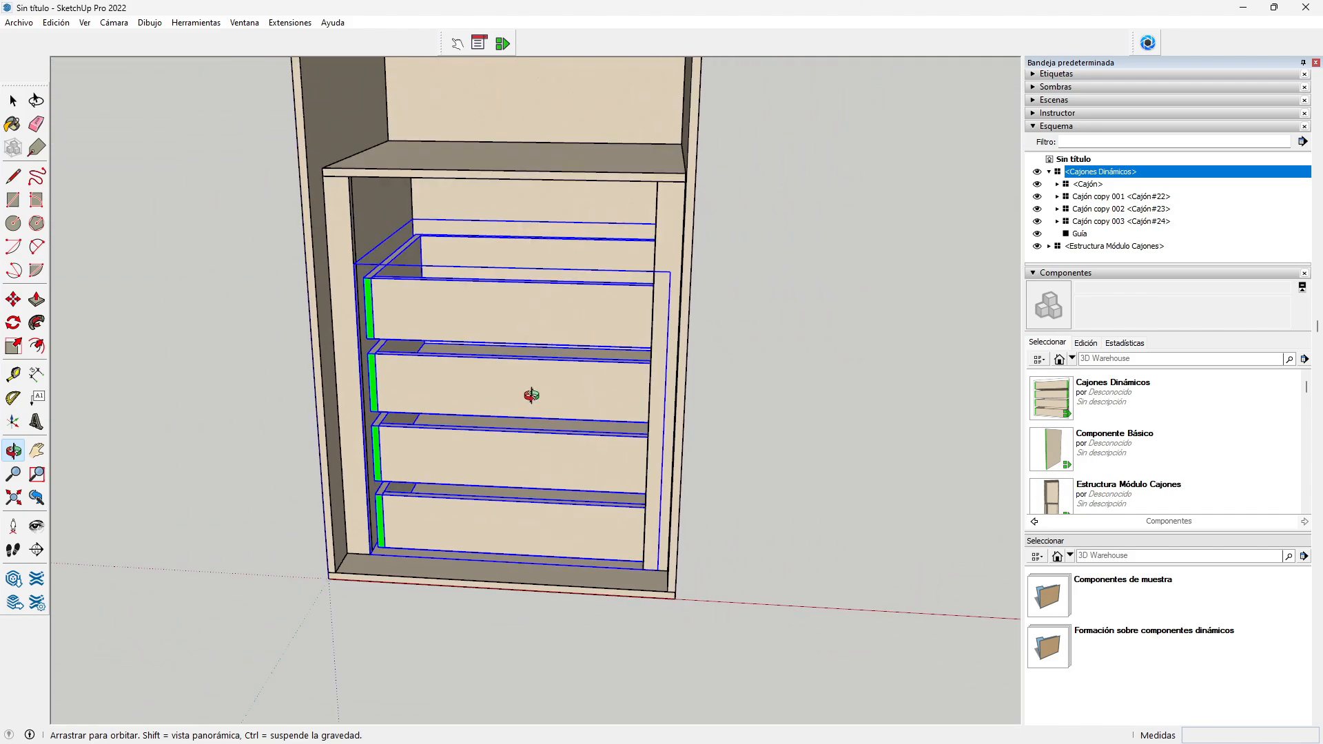
pyautogui.moveTo(531, 395); pyautogui.dragTo(586, 369)
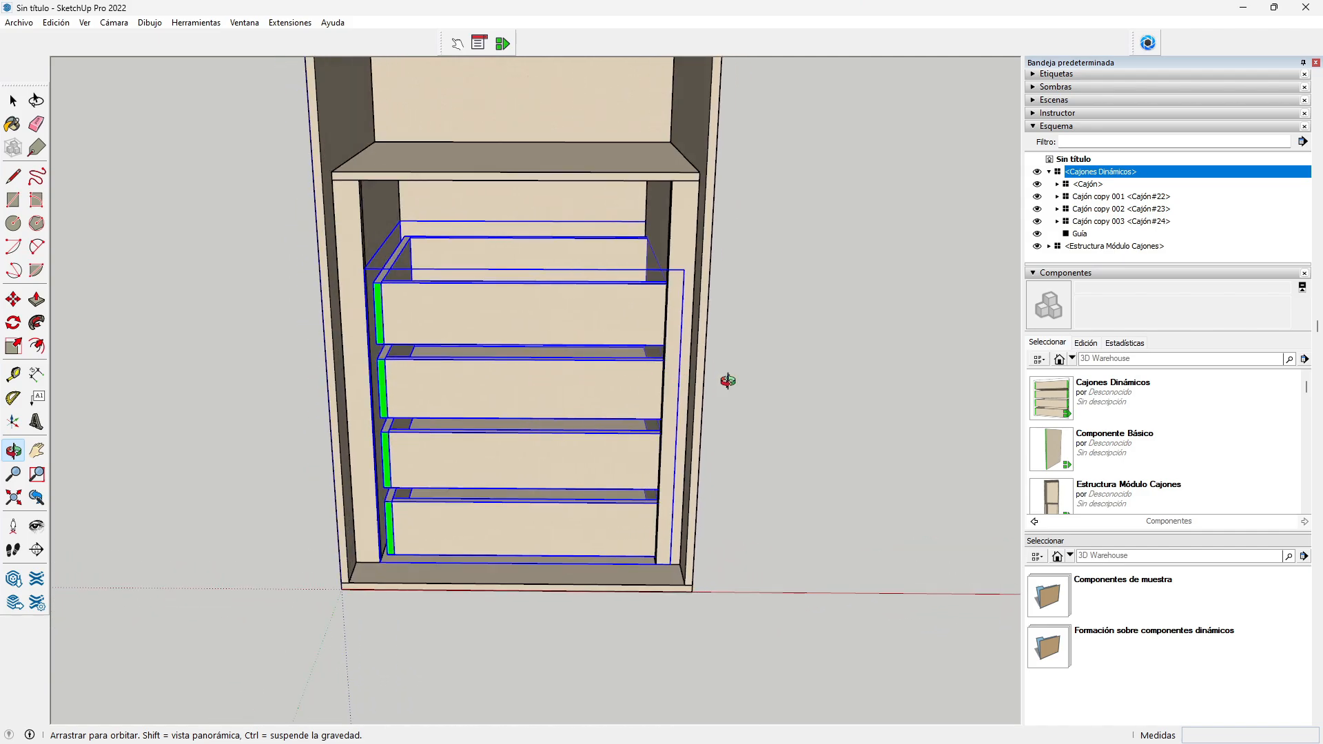
pyautogui.scroll(2, 728, 381)
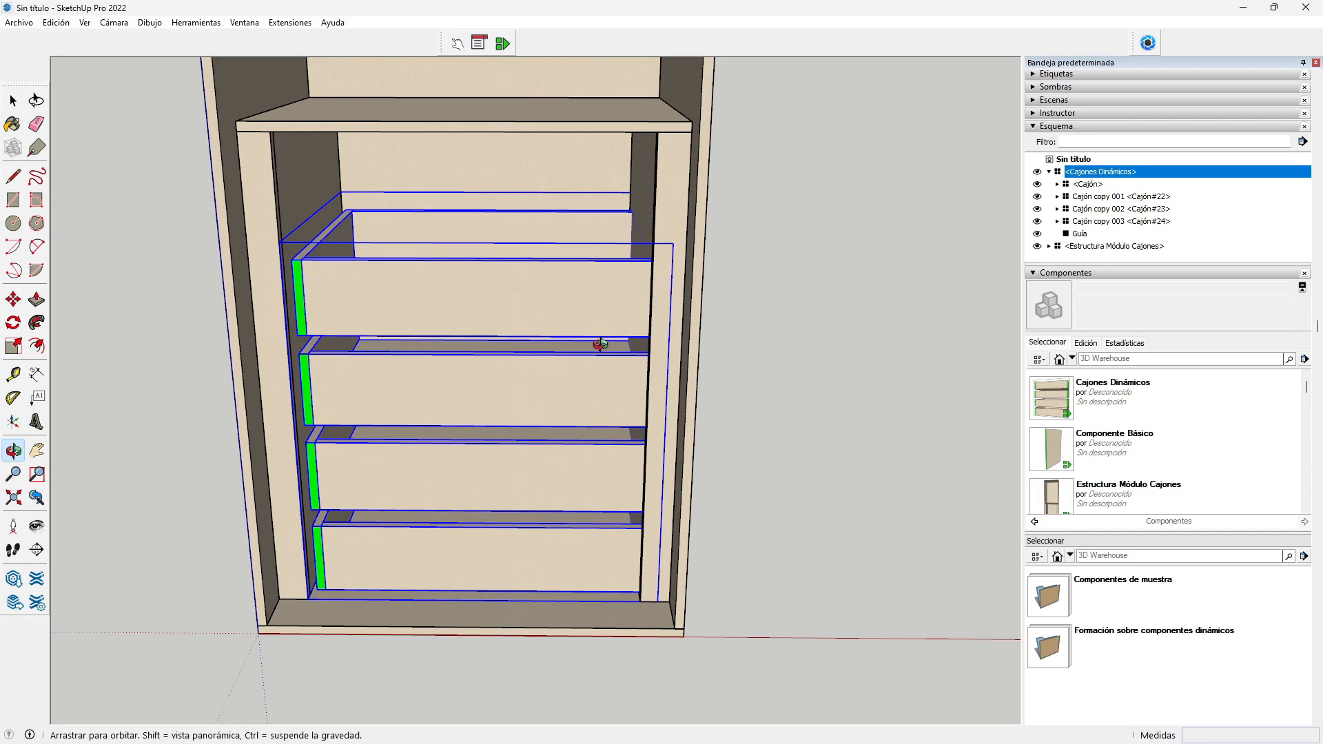
pyautogui.moveTo(600, 342); pyautogui.dragTo(726, 276)
pyautogui.scroll(5, 644, 272)
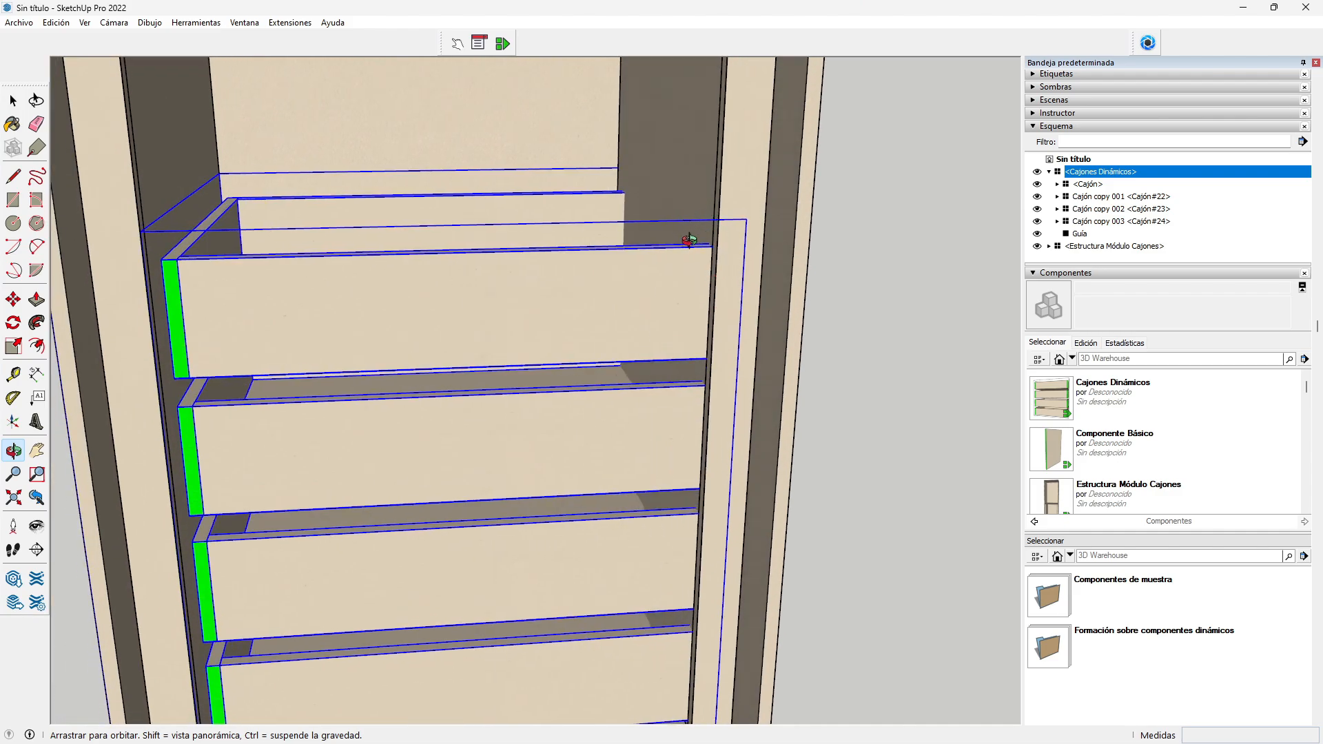
pyautogui.click(13, 375)
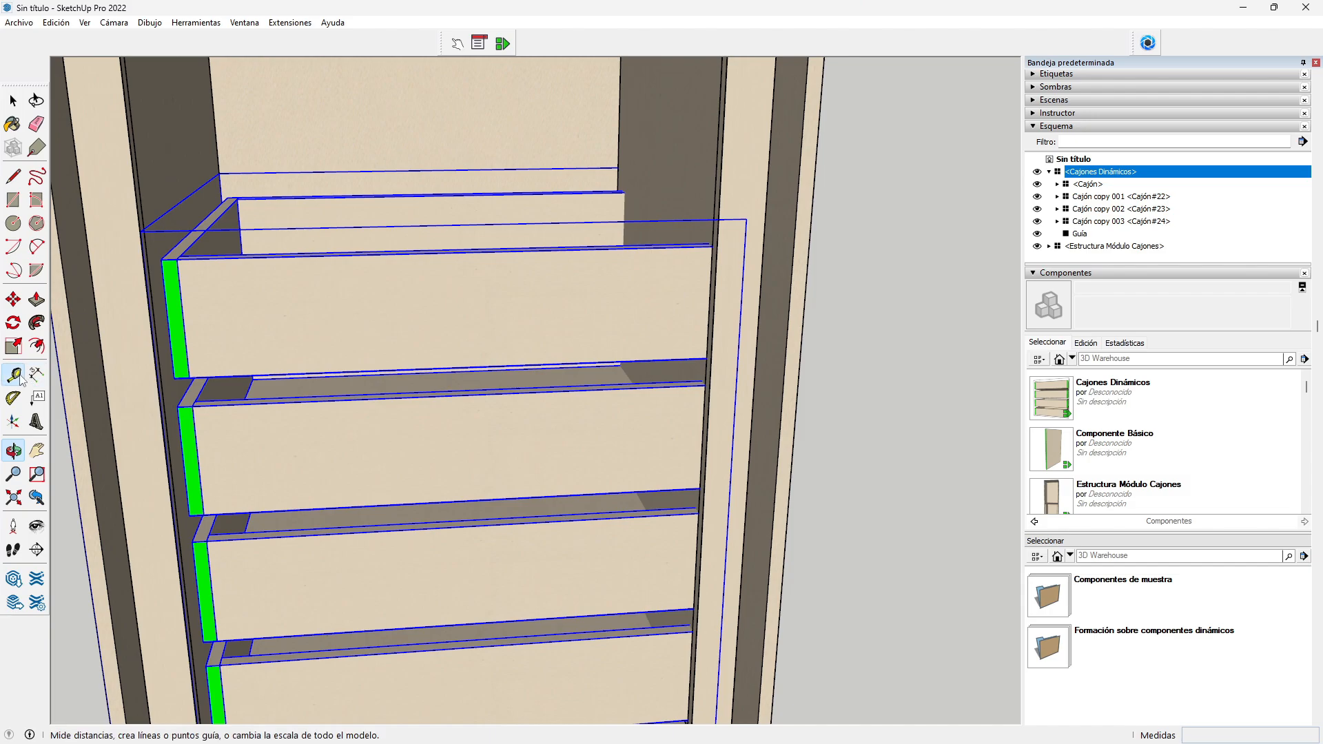
pyautogui.click(133, 168)
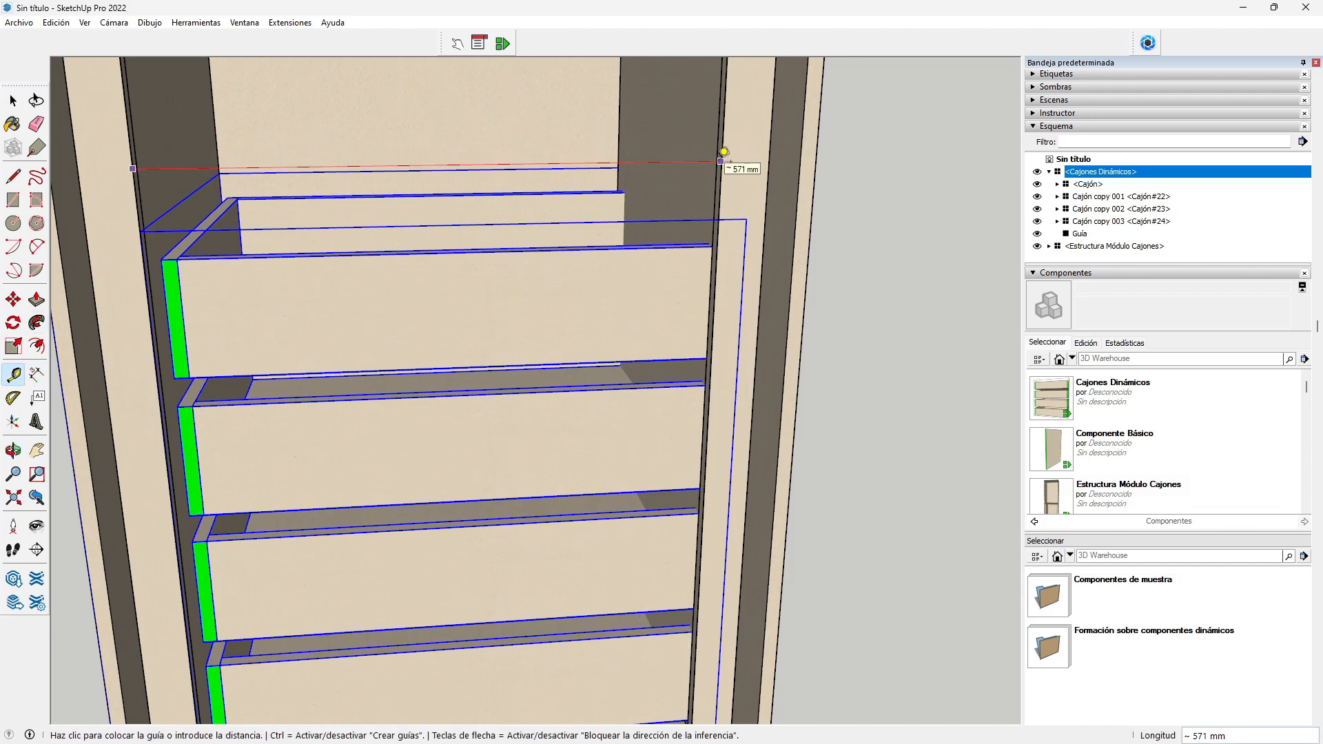
pyautogui.press('Escape')
pyautogui.press('space')
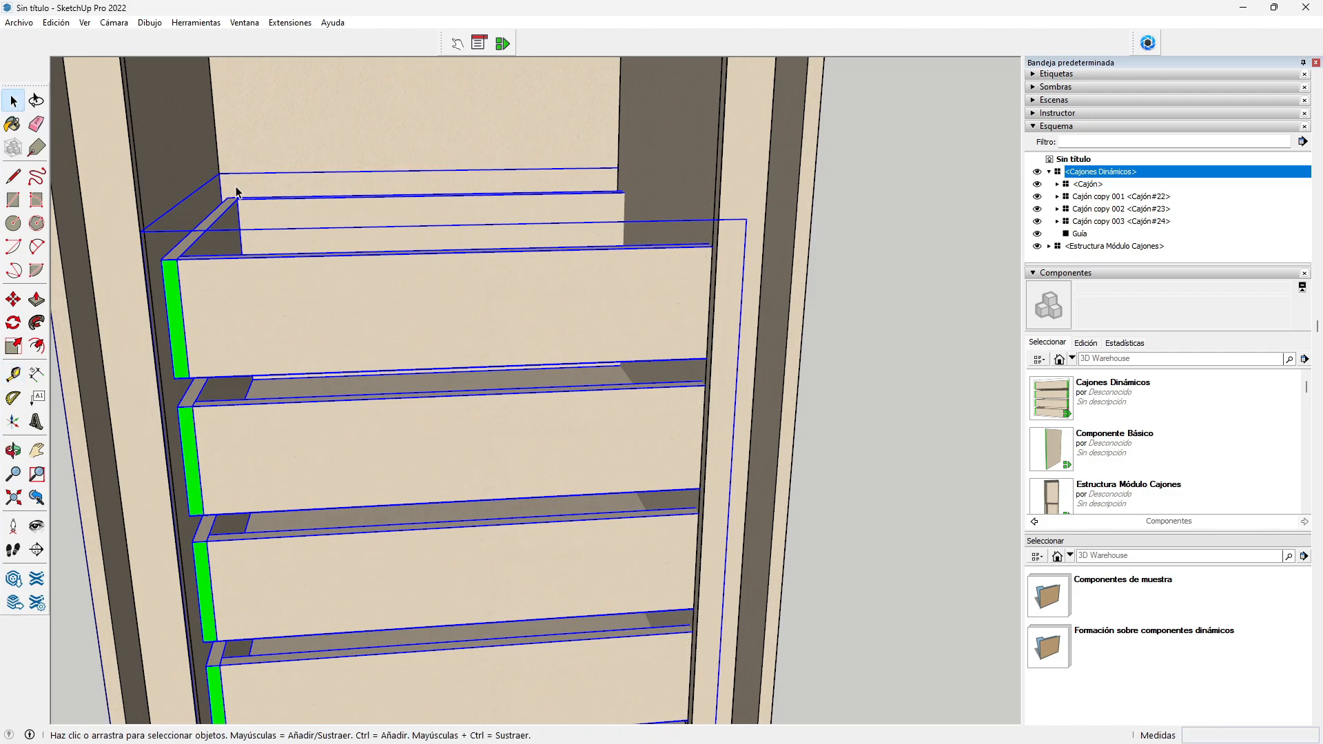
pyautogui.scroll(-3, 499, 296)
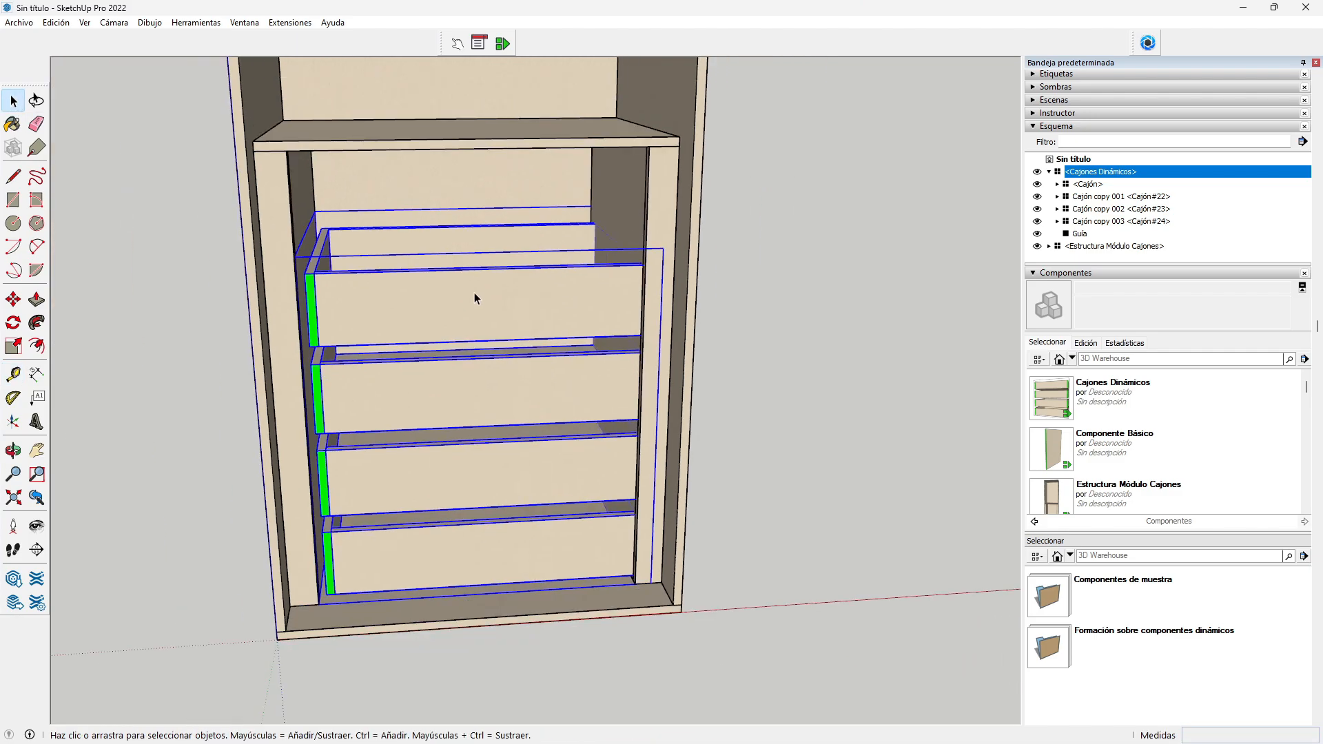
# Step: Set the Cajones Dinámicos ANCHO option to 571 mm and apply it
pyautogui.click(479, 43)
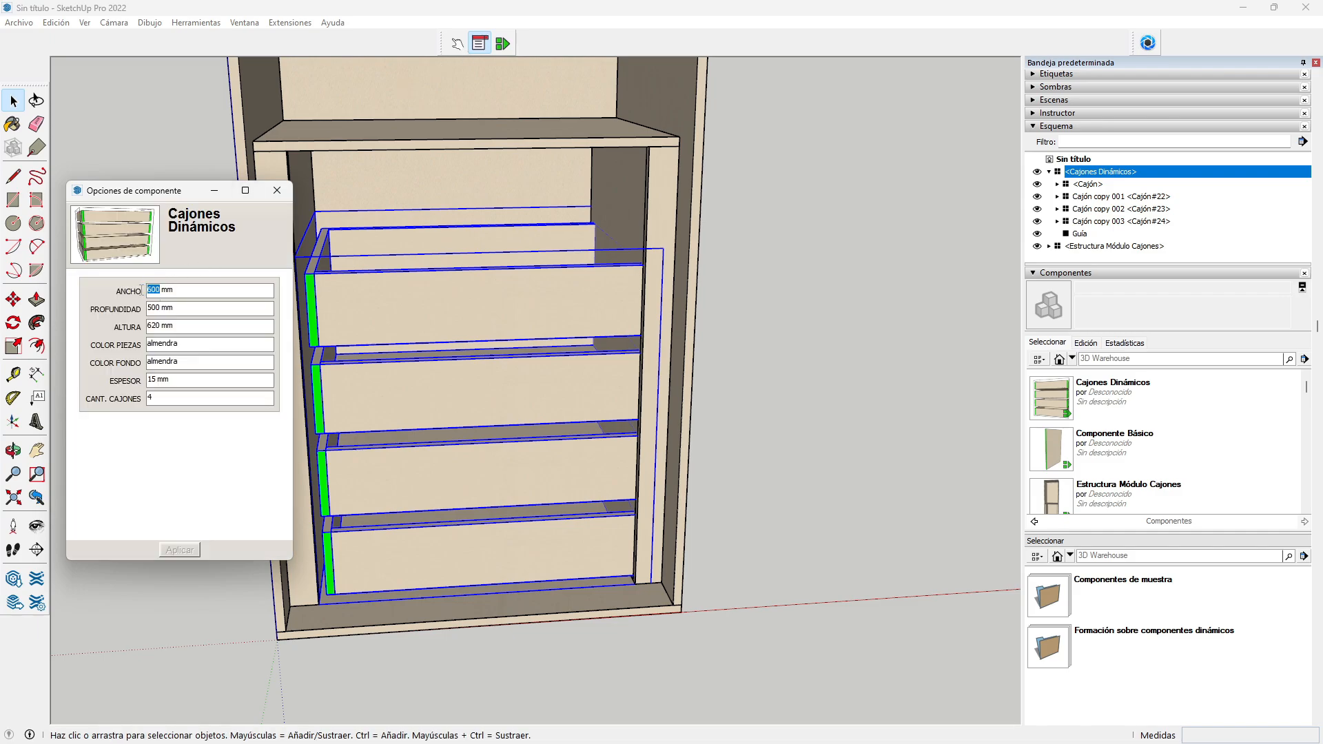
pyautogui.write('571')
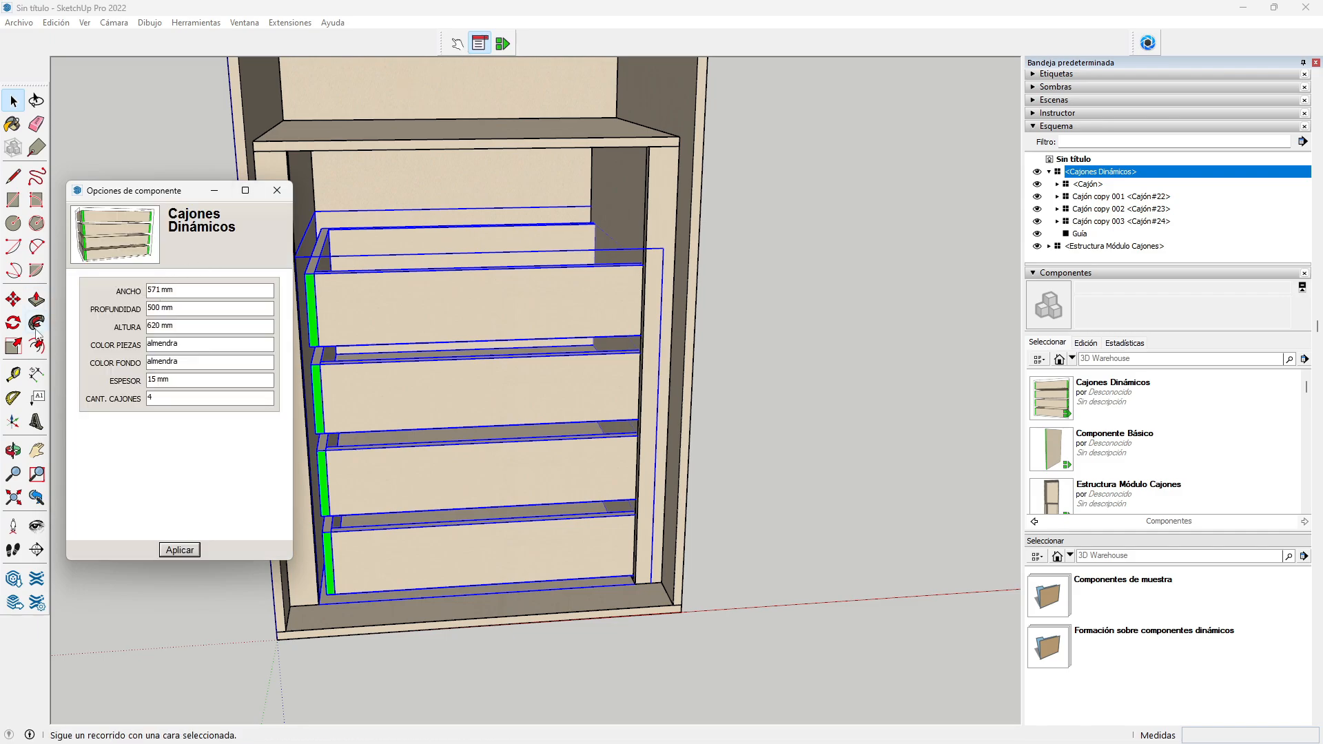
pyautogui.click(172, 550)
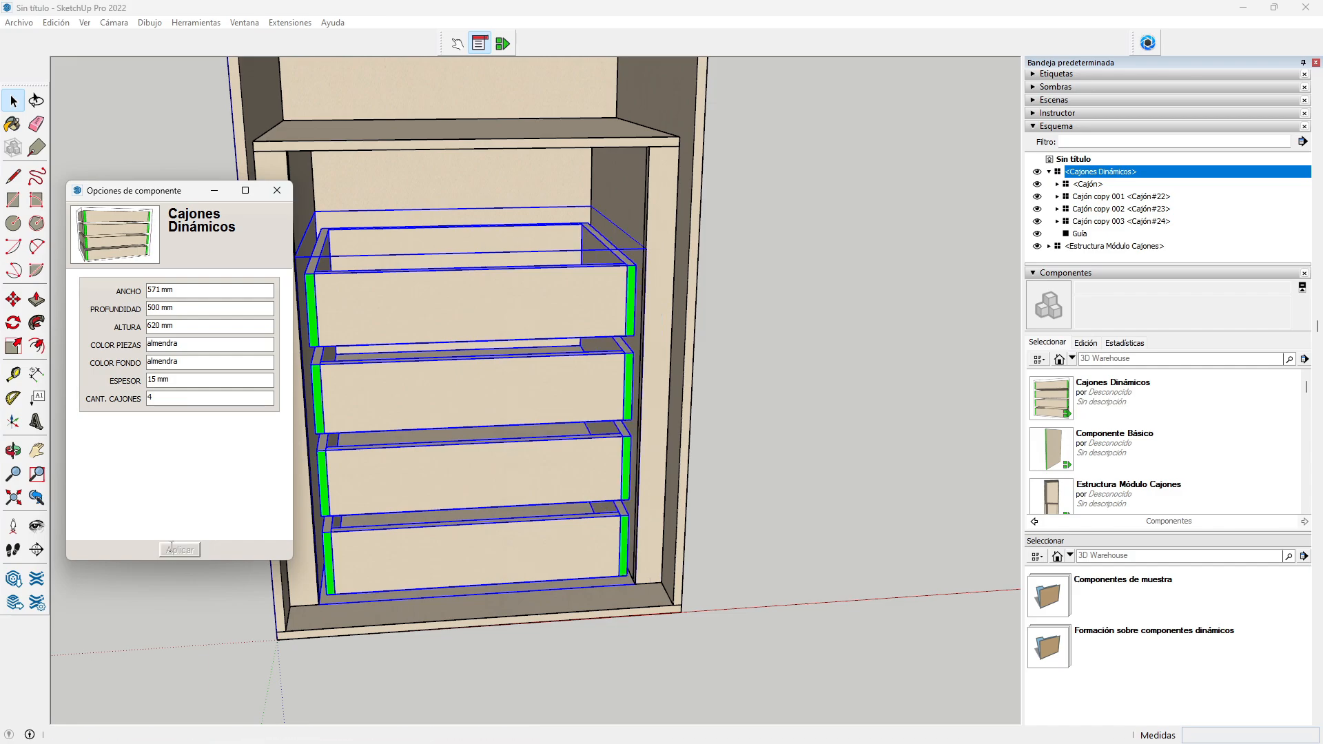
pyautogui.click(277, 190)
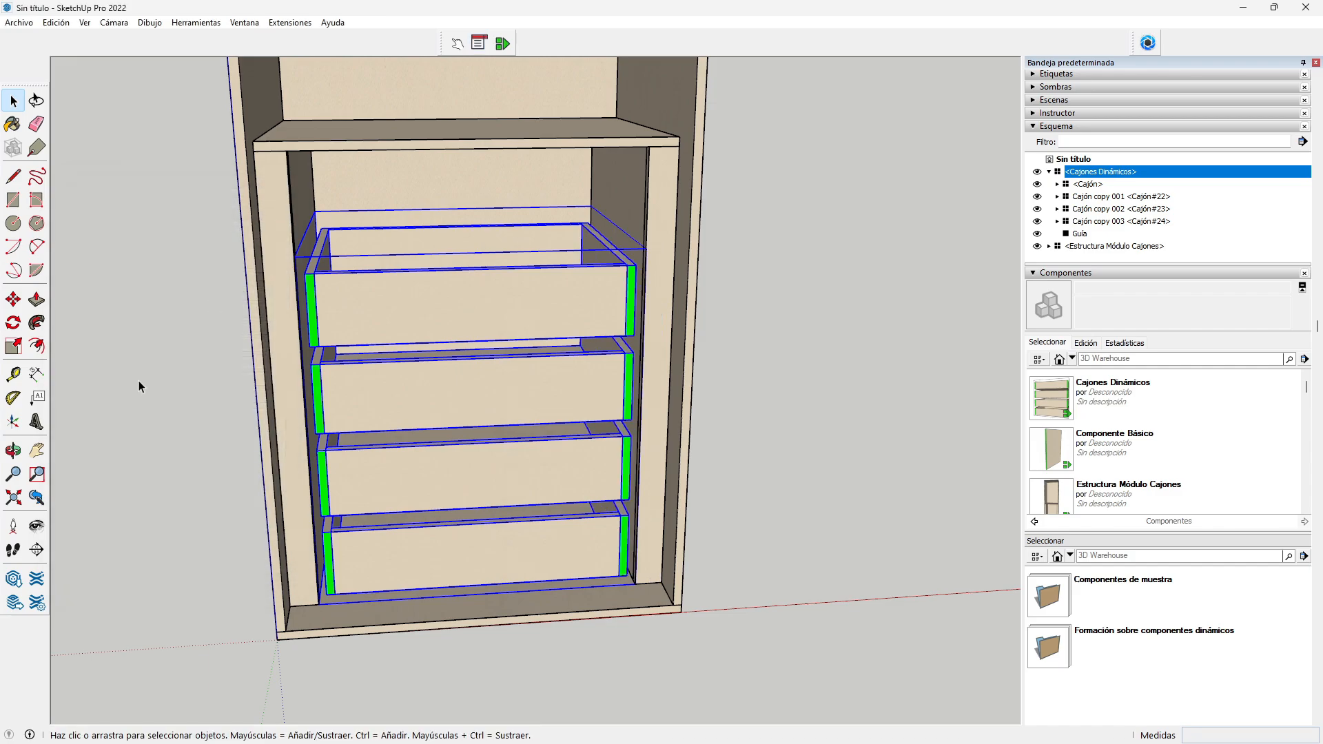
pyautogui.click(13, 450)
pyautogui.moveTo(458, 466); pyautogui.dragTo(308, 432)
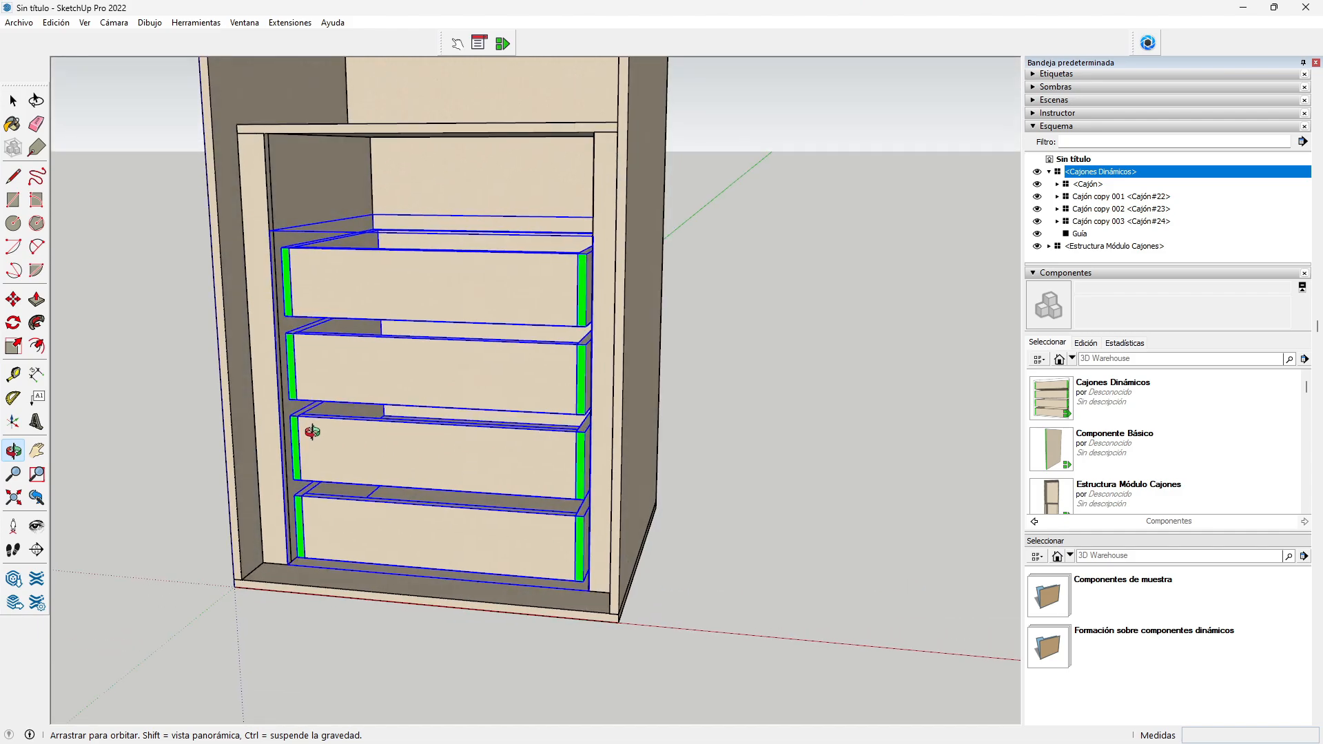
pyautogui.scroll(2, 332, 201)
pyautogui.moveTo(341, 273); pyautogui.dragTo(458, 287)
pyautogui.scroll(-2, 431, 229)
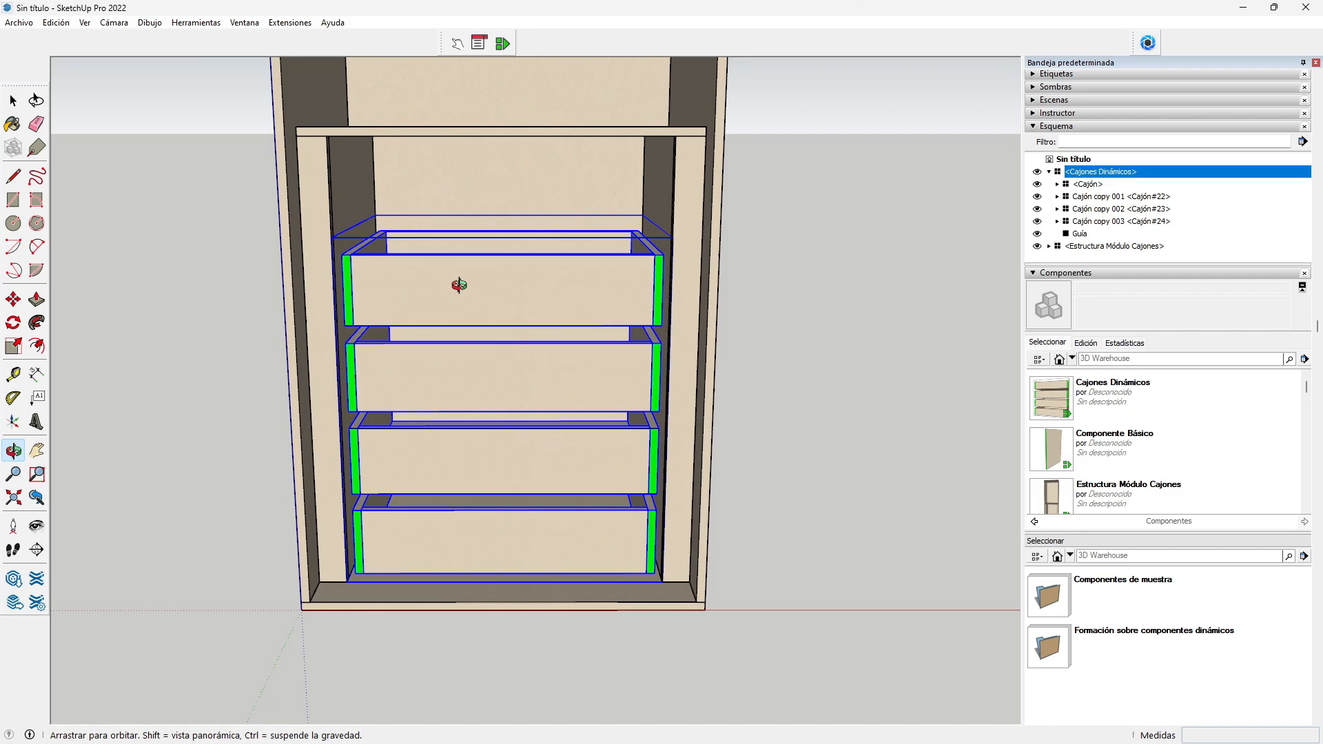
# Step: Scale the drawer set upward from its top-centre grip to the shelf's underside (about 1.27)
pyautogui.click(14, 347)
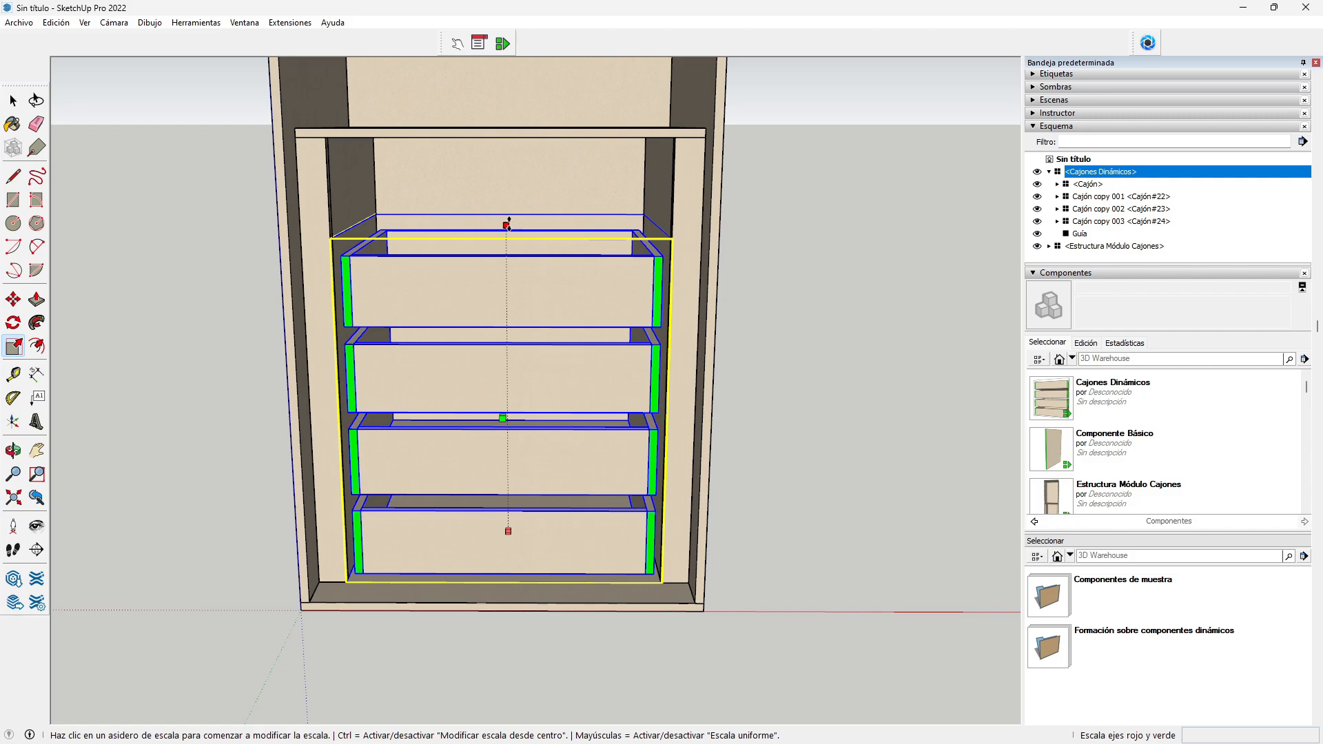
pyautogui.click(508, 224)
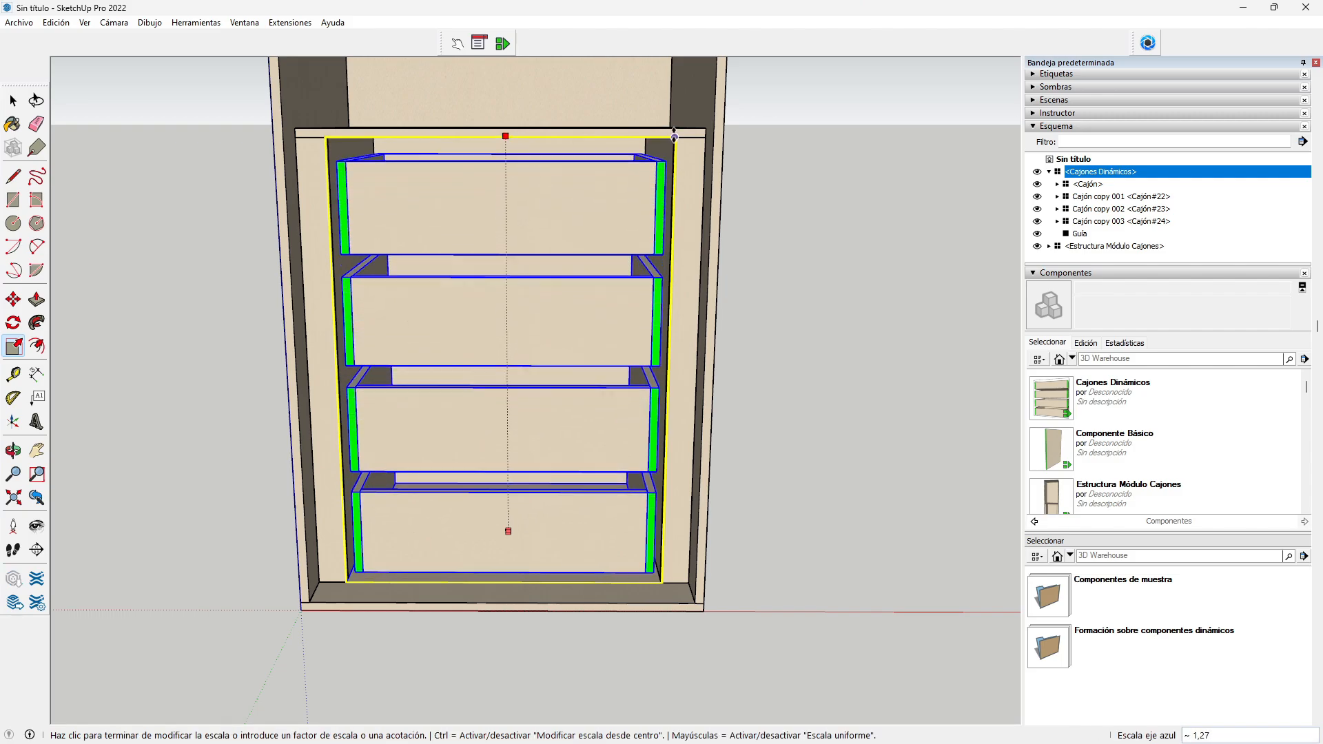
pyautogui.click(676, 137)
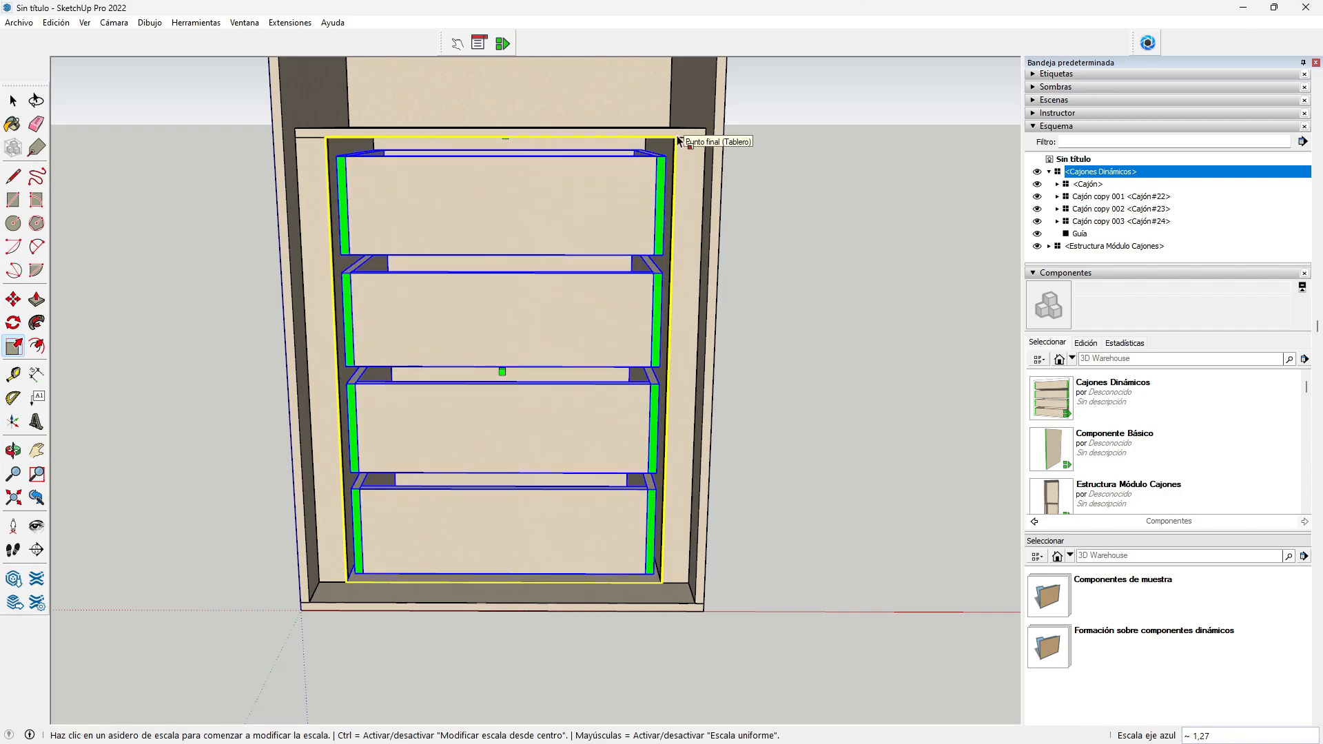
pyautogui.click(12, 102)
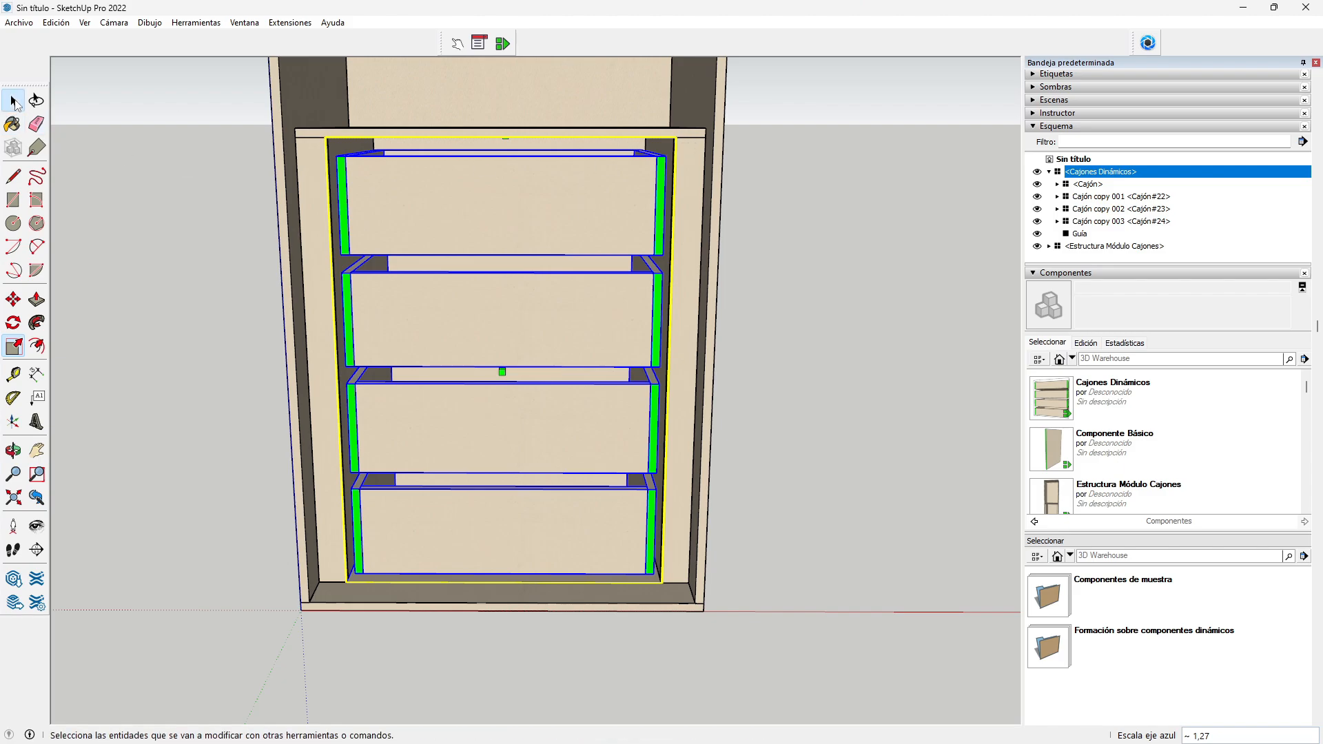
pyautogui.click(13, 451)
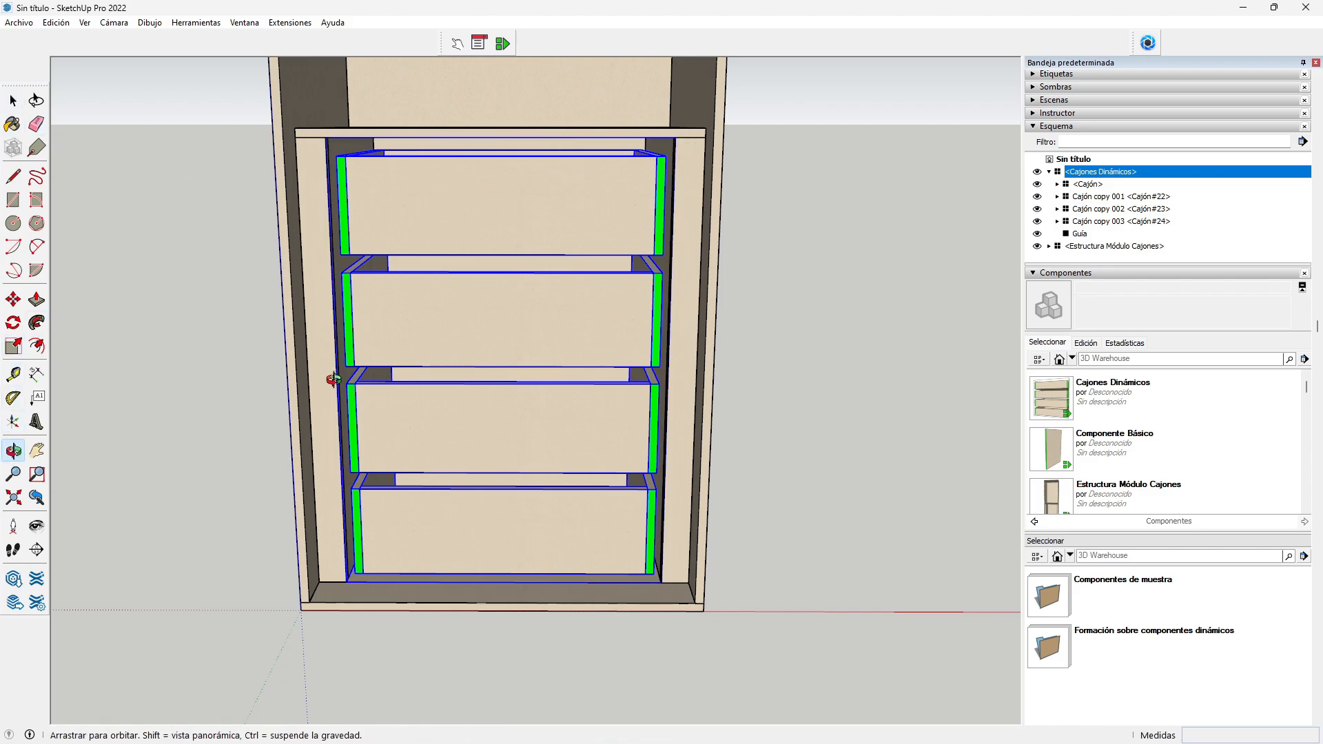
pyautogui.moveTo(296, 324); pyautogui.dragTo(394, 302)
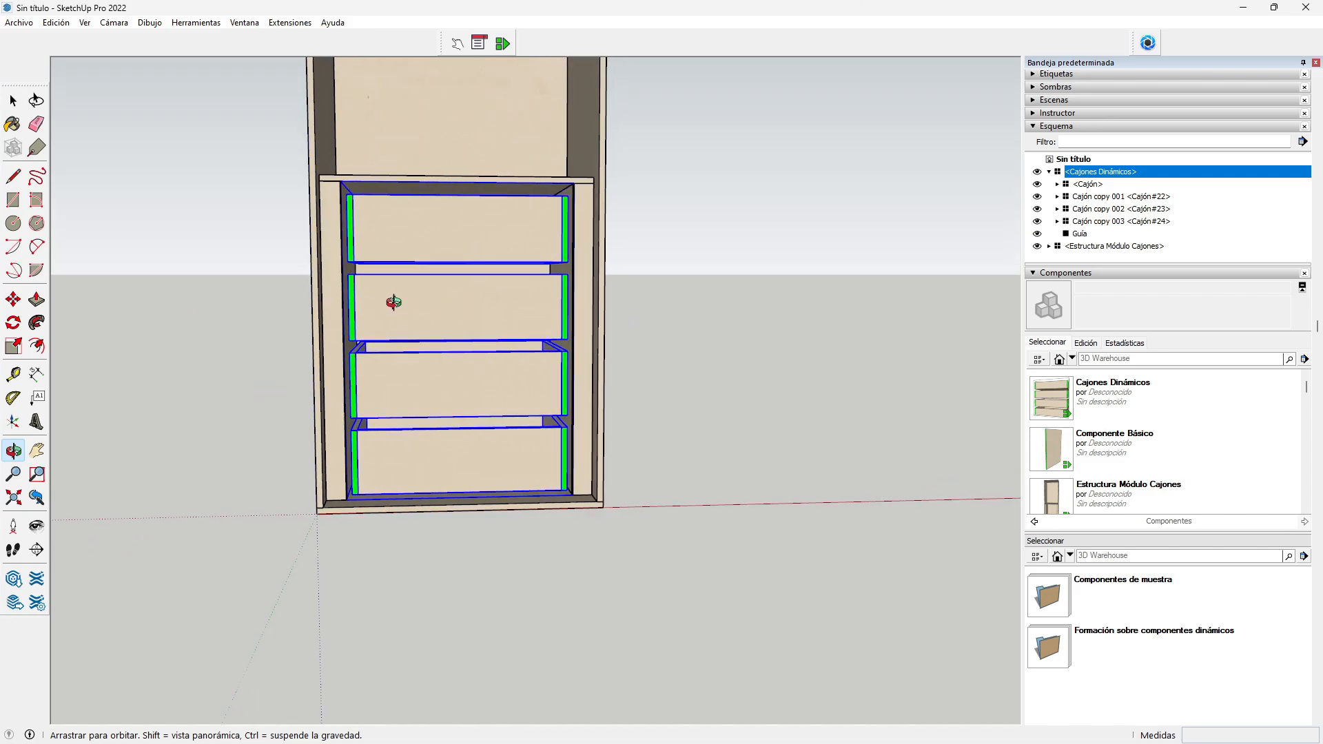
pyautogui.scroll(4, 376, 202)
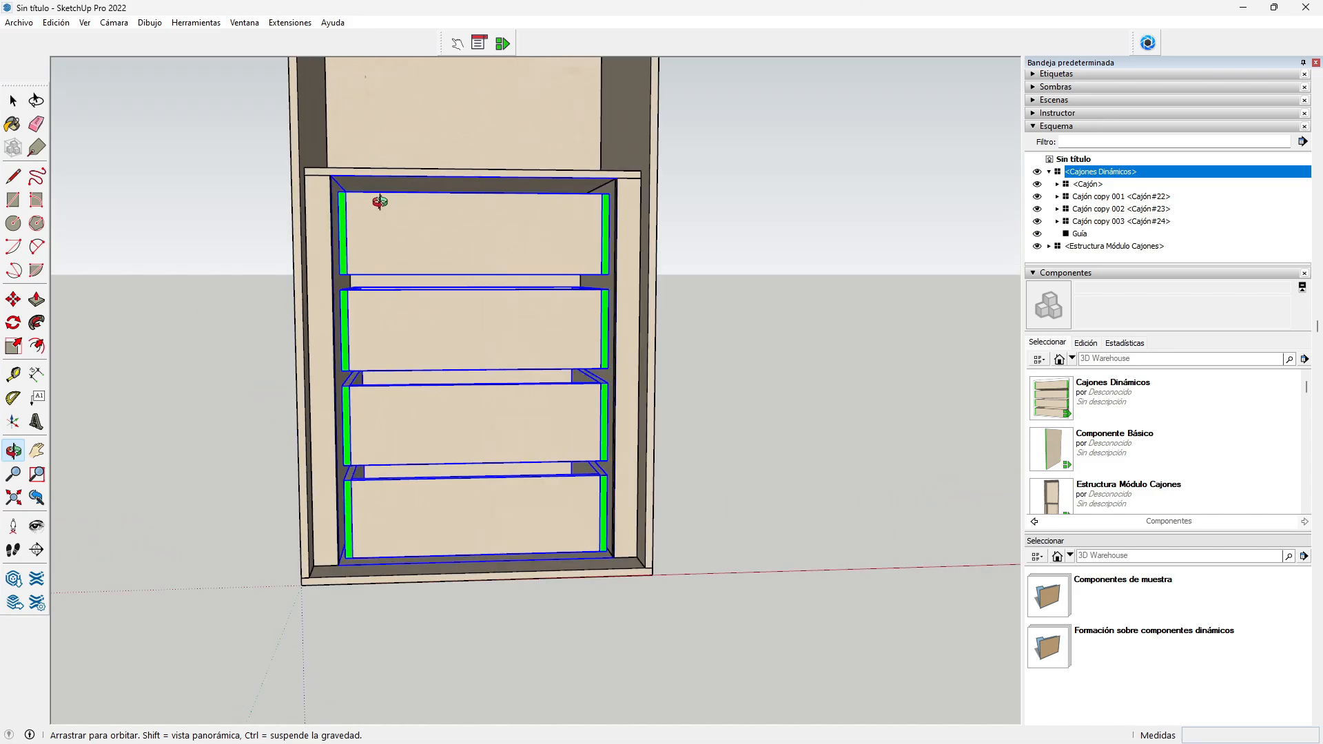
pyautogui.scroll(-3, 367, 207)
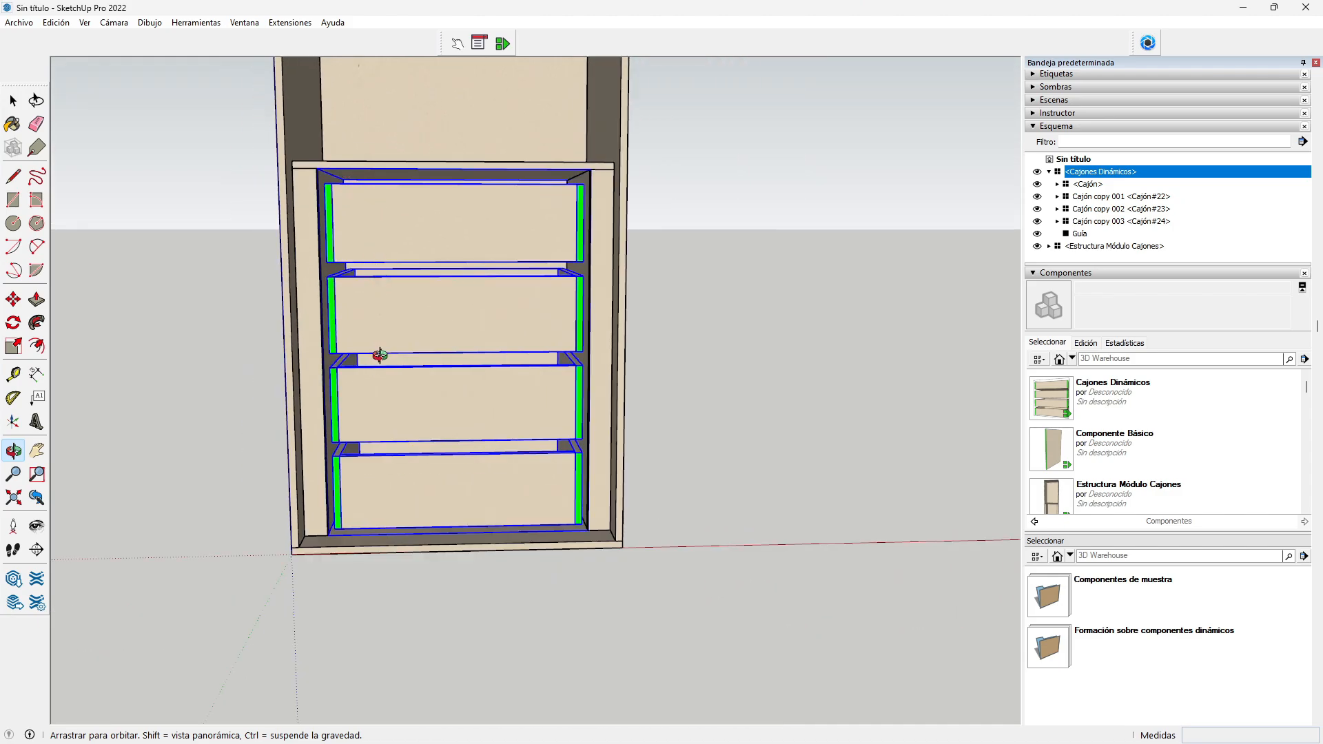
pyautogui.scroll(2, 352, 416)
pyautogui.moveTo(349, 443); pyautogui.dragTo(346, 390)
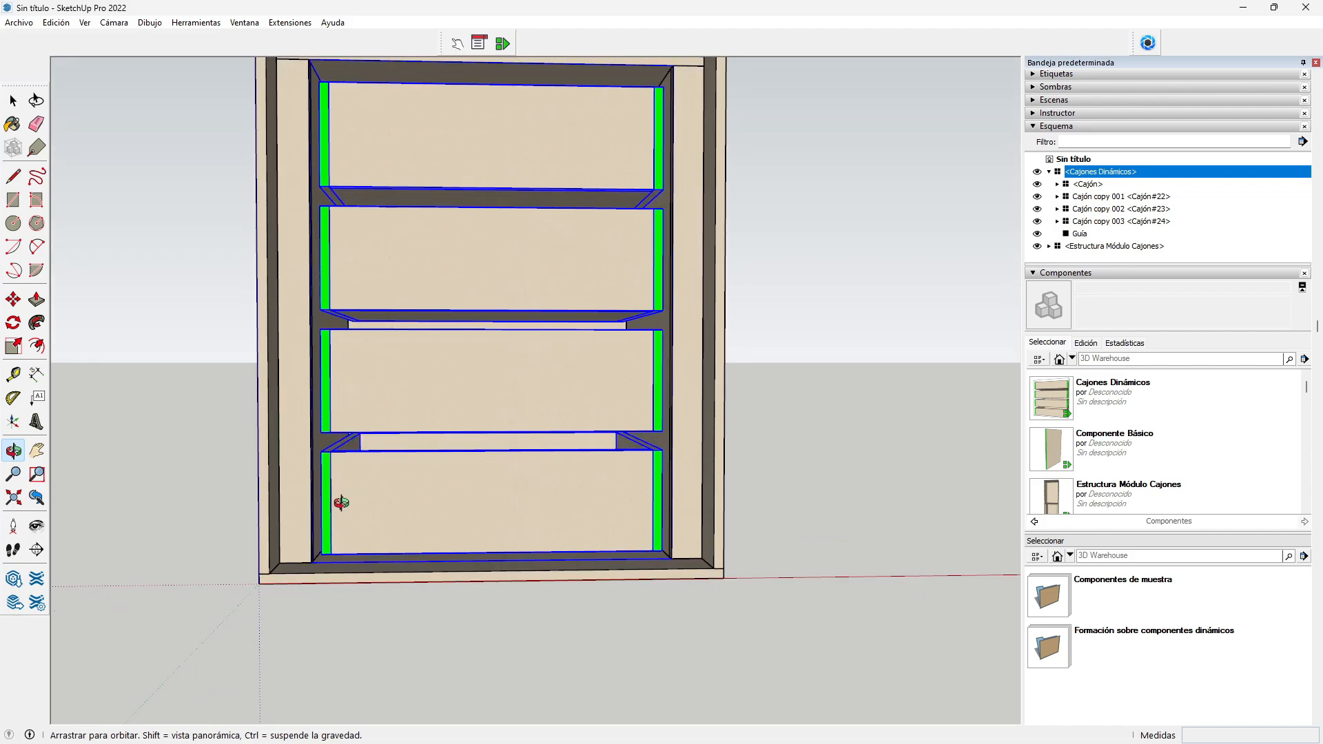
pyautogui.scroll(4, 344, 530)
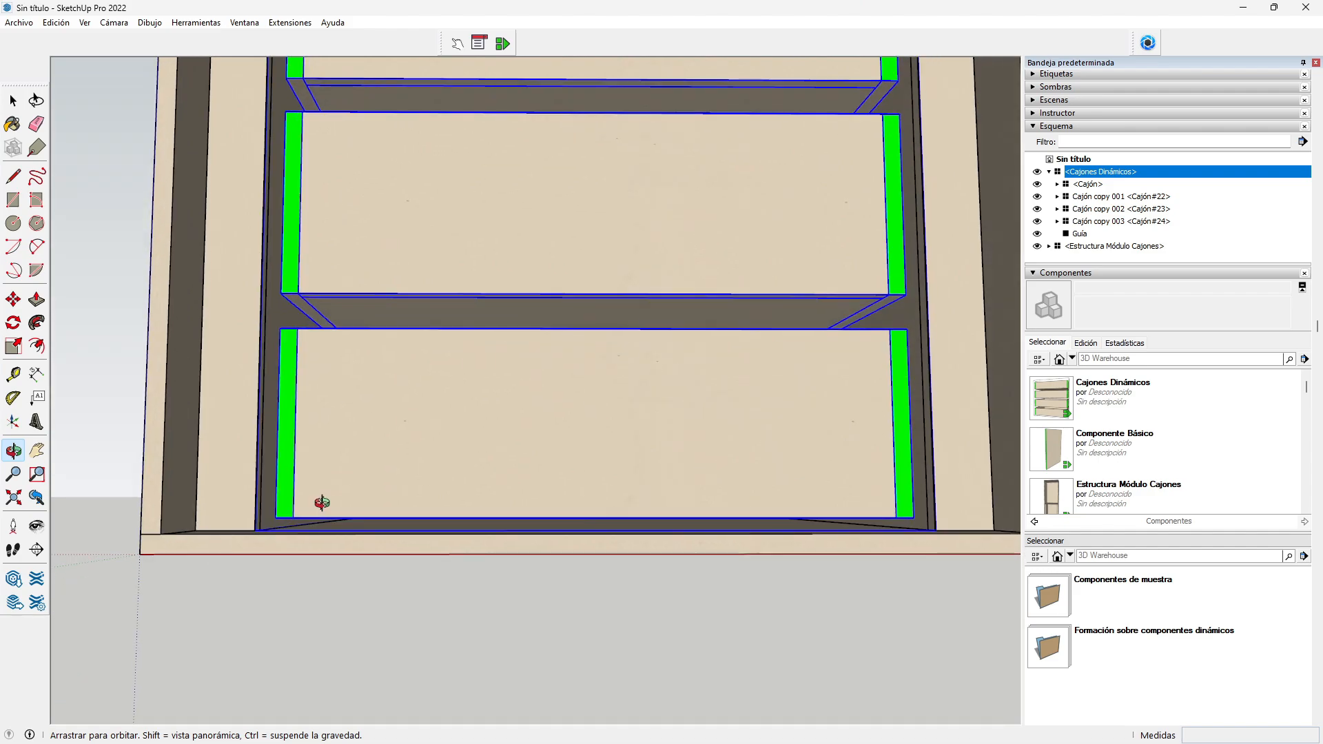
pyautogui.scroll(-3, 321, 502)
pyautogui.moveTo(388, 374); pyautogui.dragTo(296, 511)
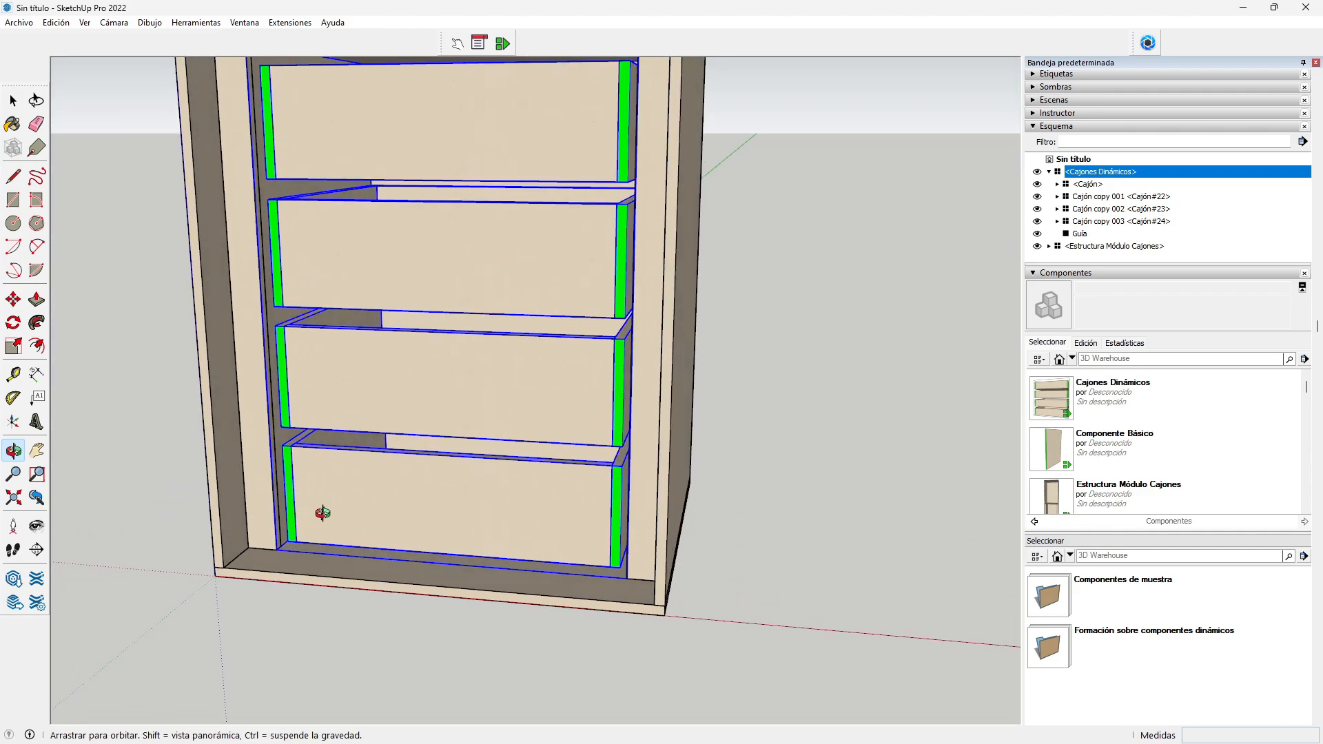
pyautogui.scroll(5, 255, 476)
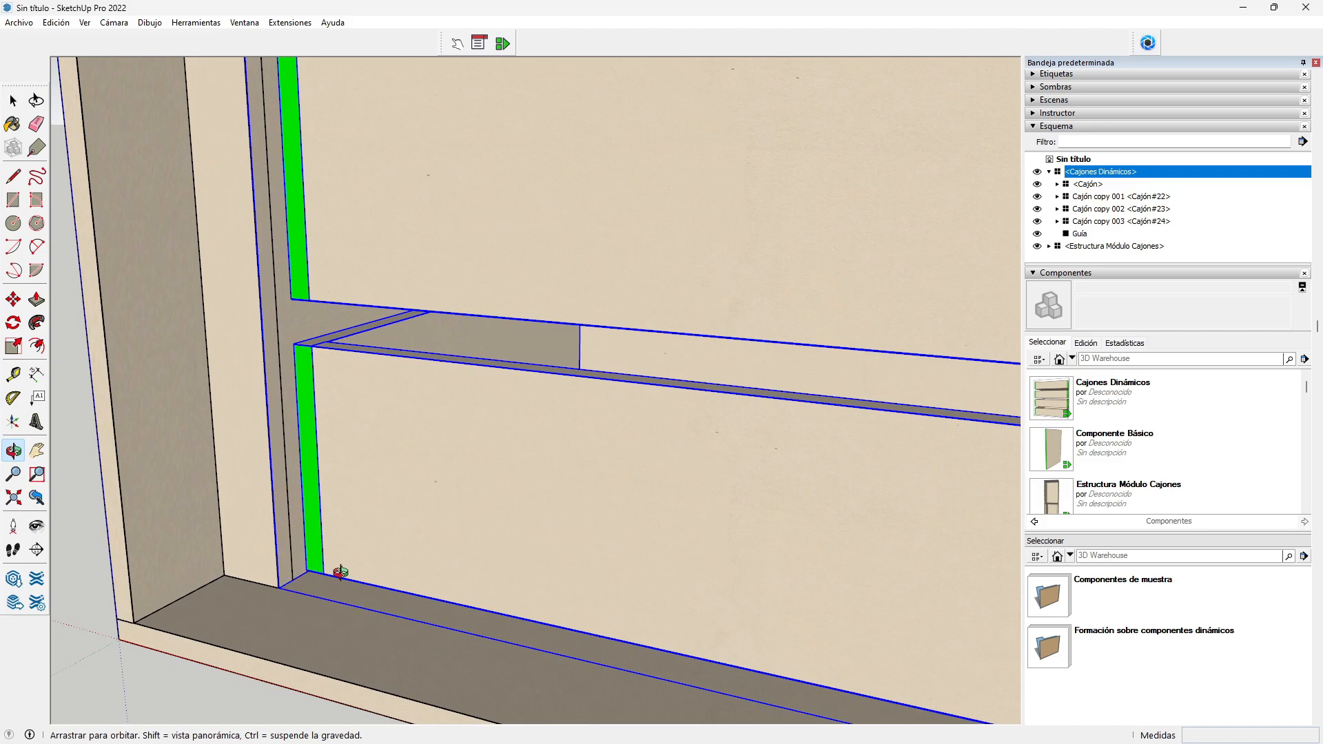
pyautogui.scroll(-5, 341, 572)
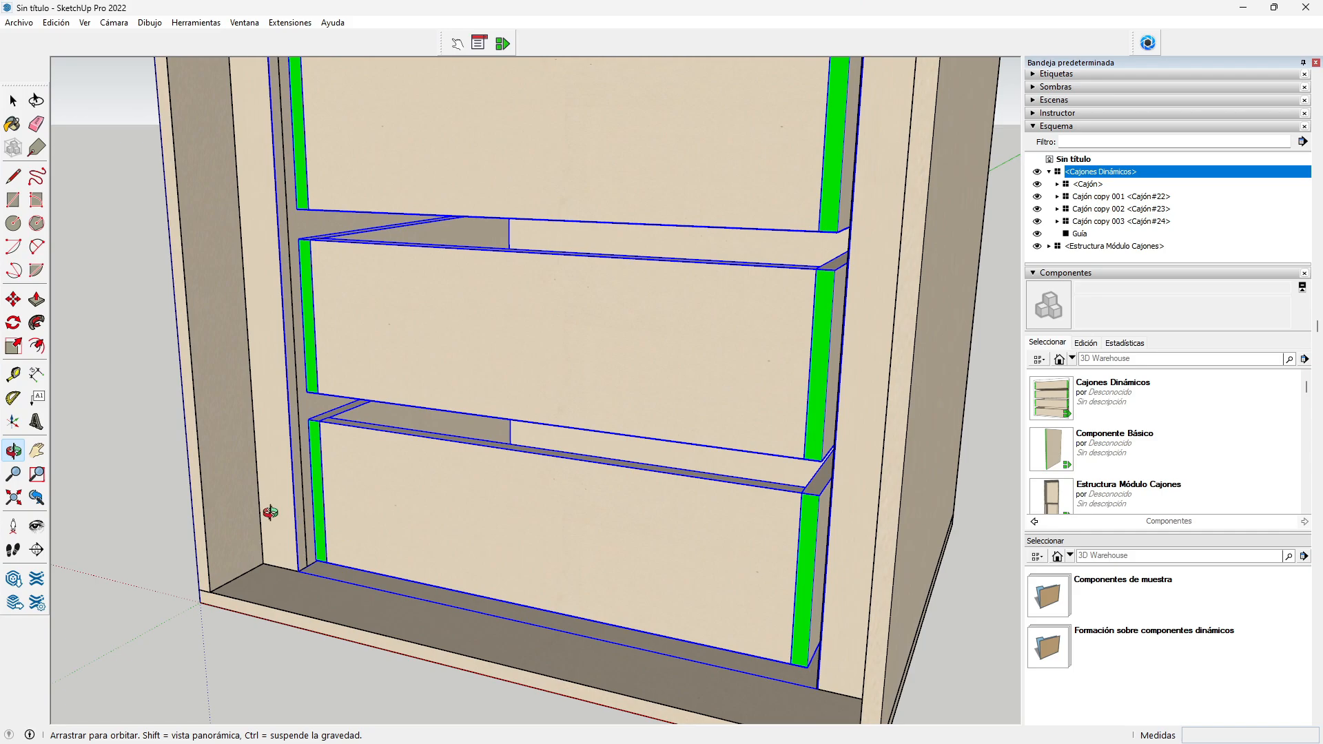
pyautogui.scroll(-4, 272, 502)
pyautogui.moveTo(287, 476); pyautogui.dragTo(538, 420)
pyautogui.scroll(-3, 466, 444)
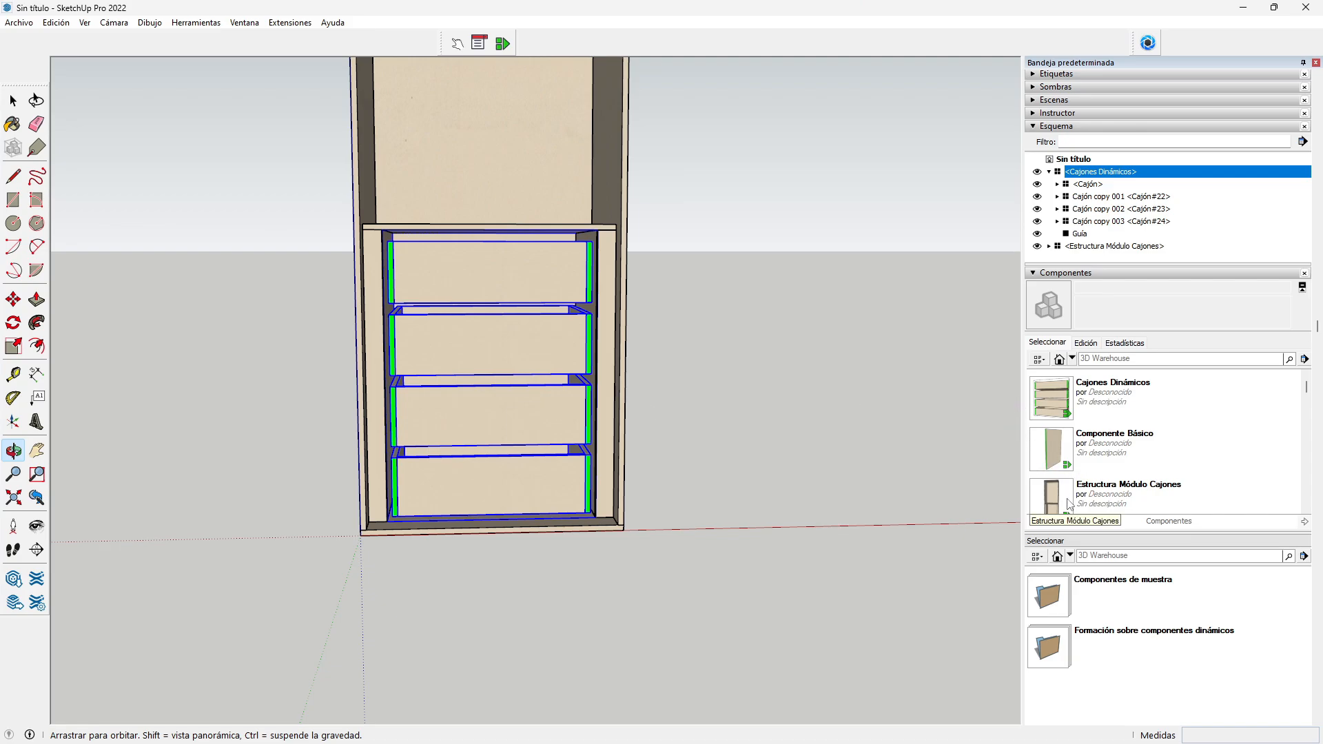
pyautogui.scroll(-2, 1131, 452)
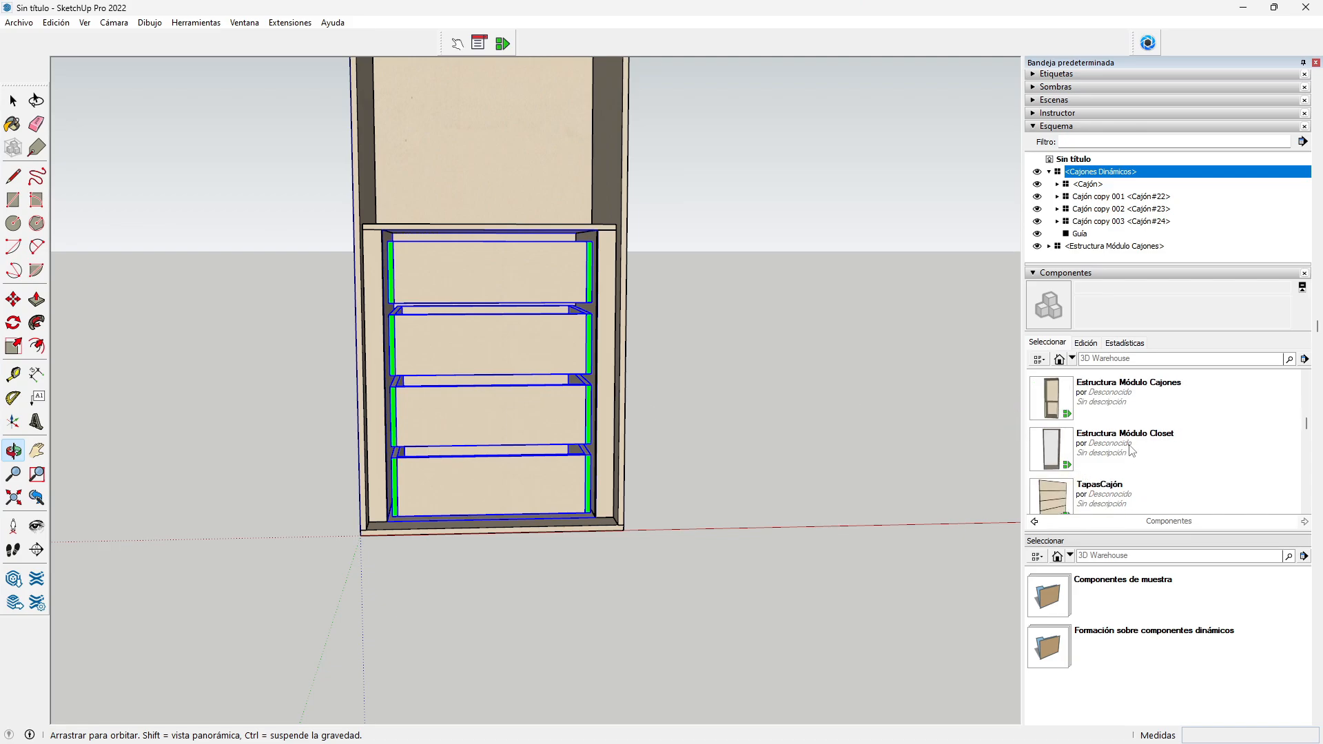
# Step: Insert the TapasCajón drawer fronts component and move it near the cabinet
pyautogui.click(1052, 493)
pyautogui.click(712, 492)
pyautogui.scroll(3, 714, 492)
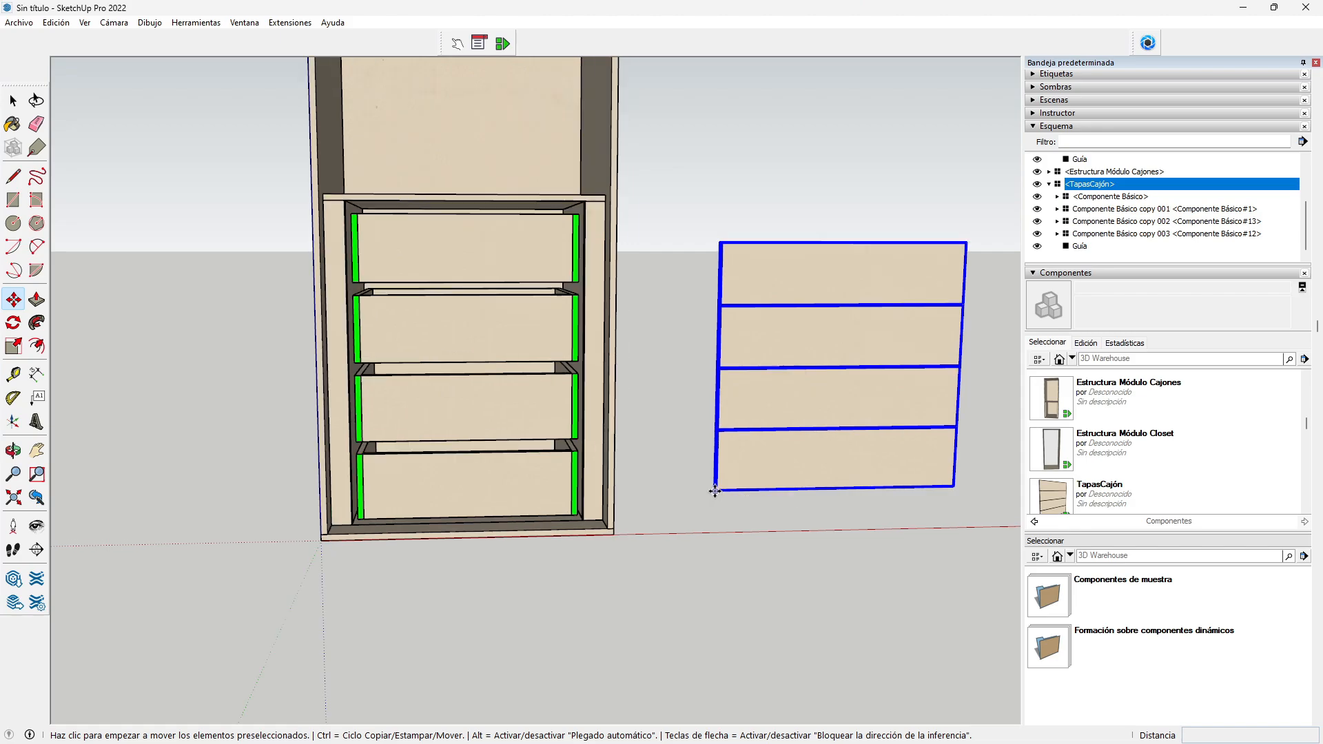
pyautogui.click(716, 491)
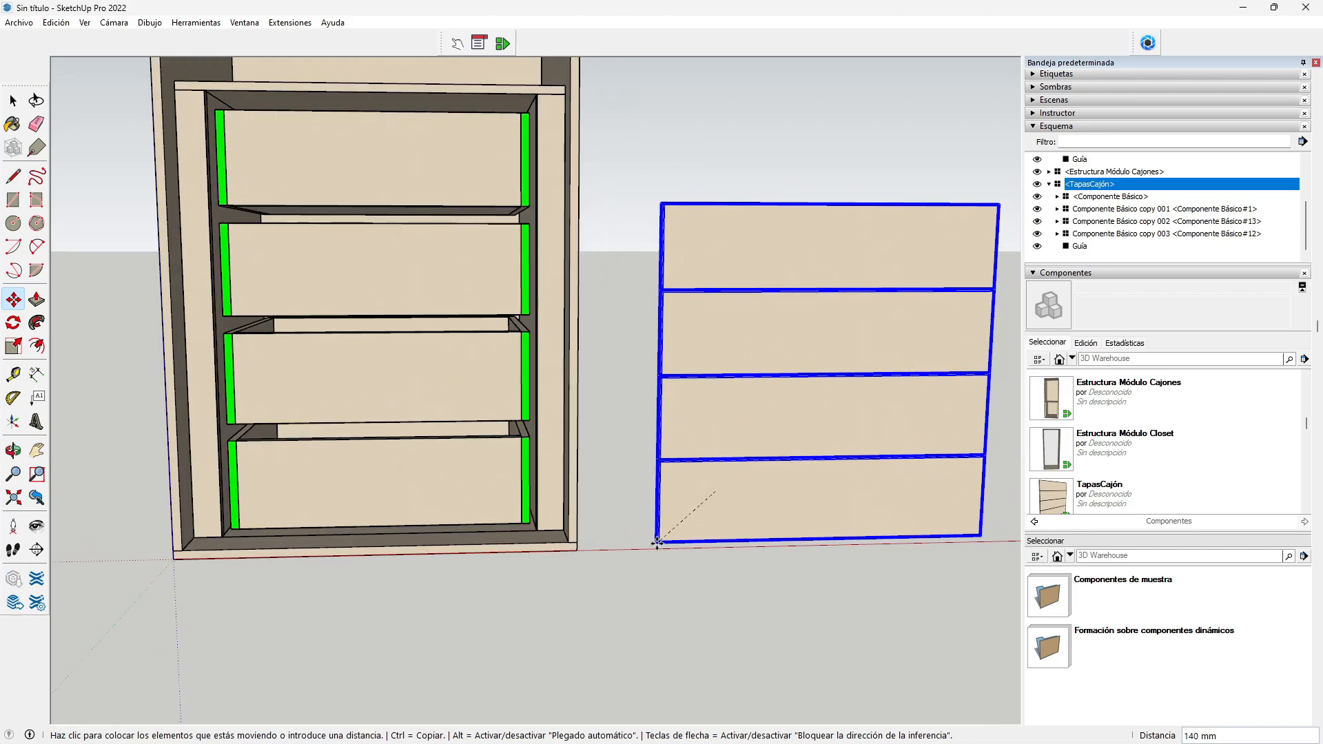
pyautogui.click(656, 546)
pyautogui.scroll(2, 657, 542)
pyautogui.scroll(-2, 656, 542)
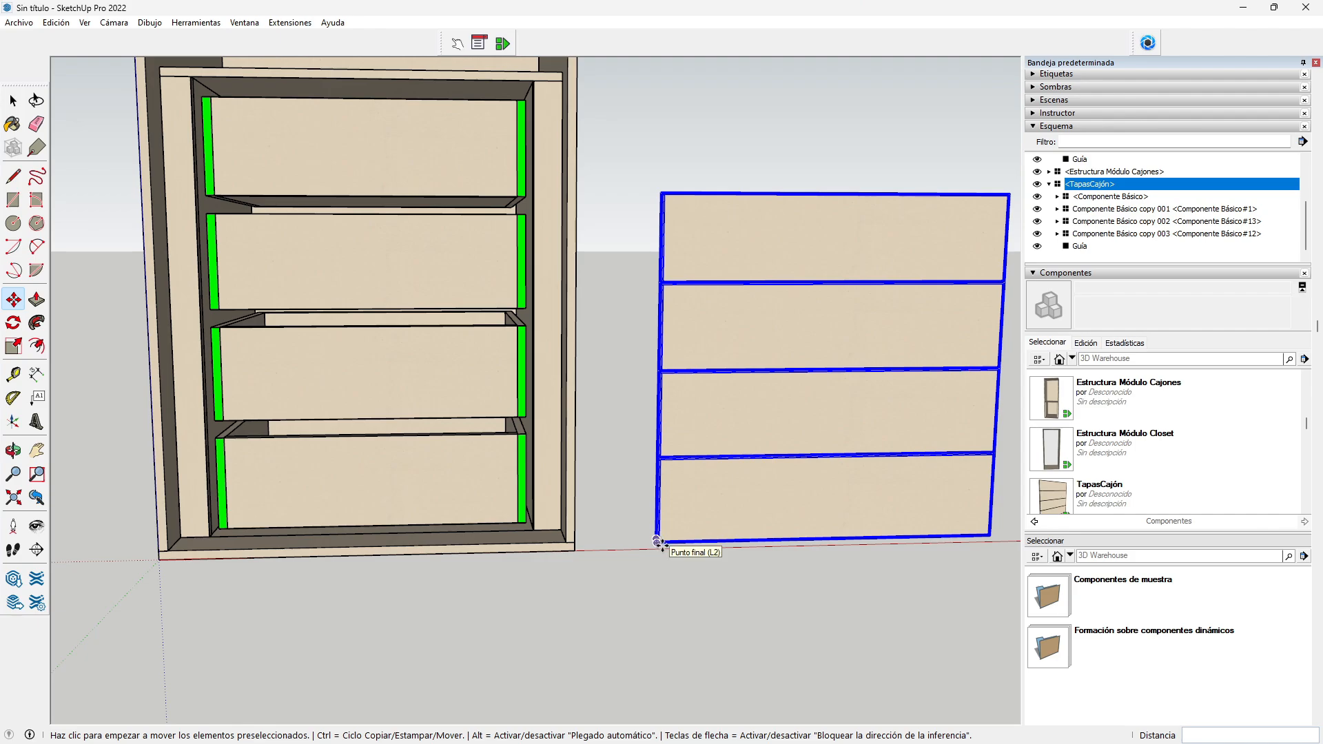
# Step: Snap the TapasCajón fronts by their bottom-left corner onto the cabinet's face
pyautogui.click(656, 540)
pyautogui.click(209, 522)
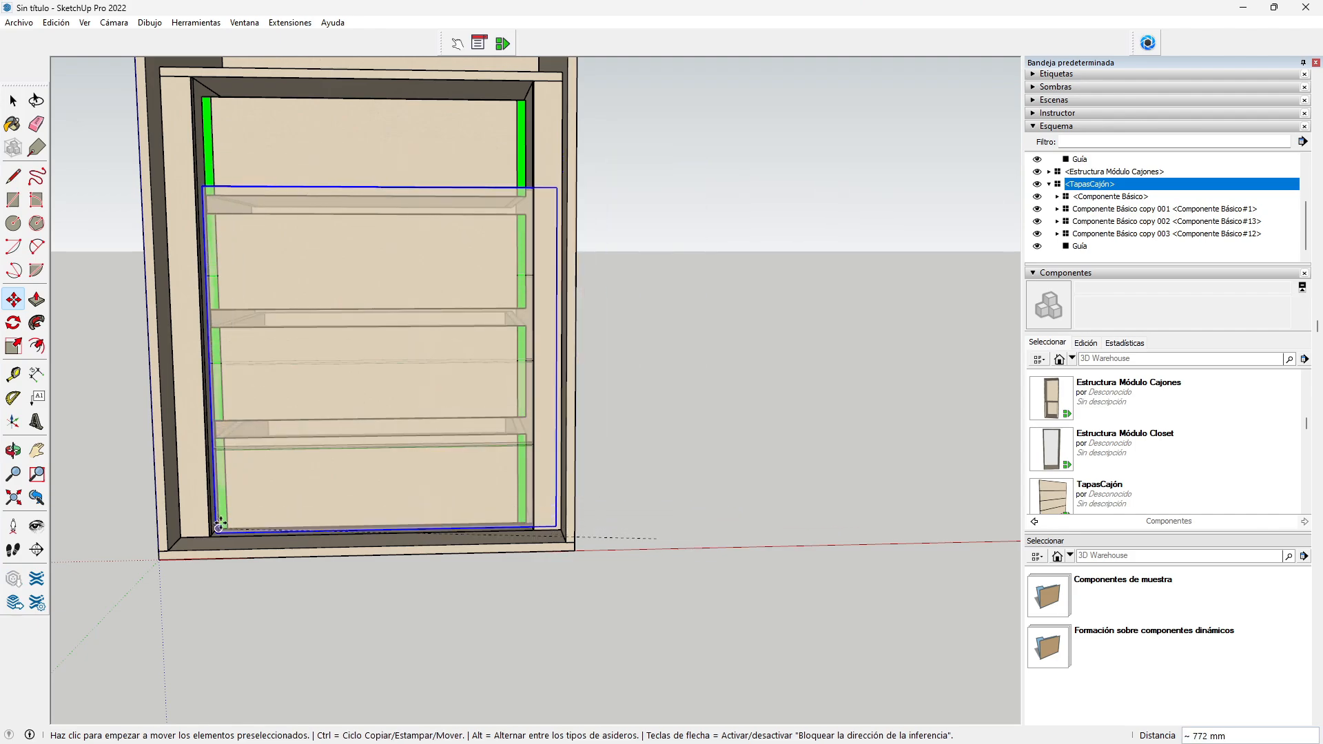
pyautogui.scroll(3, 188, 514)
pyautogui.scroll(3, 189, 515)
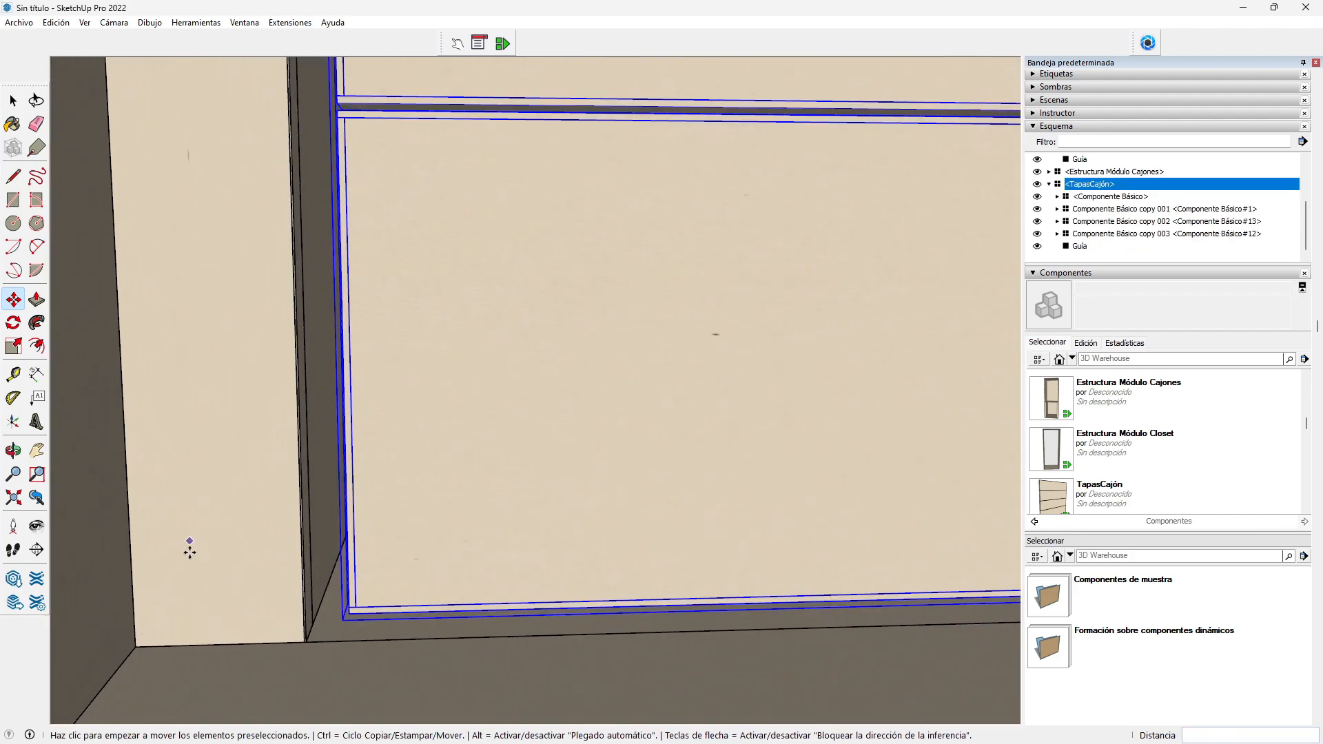
pyautogui.scroll(-1, 317, 631)
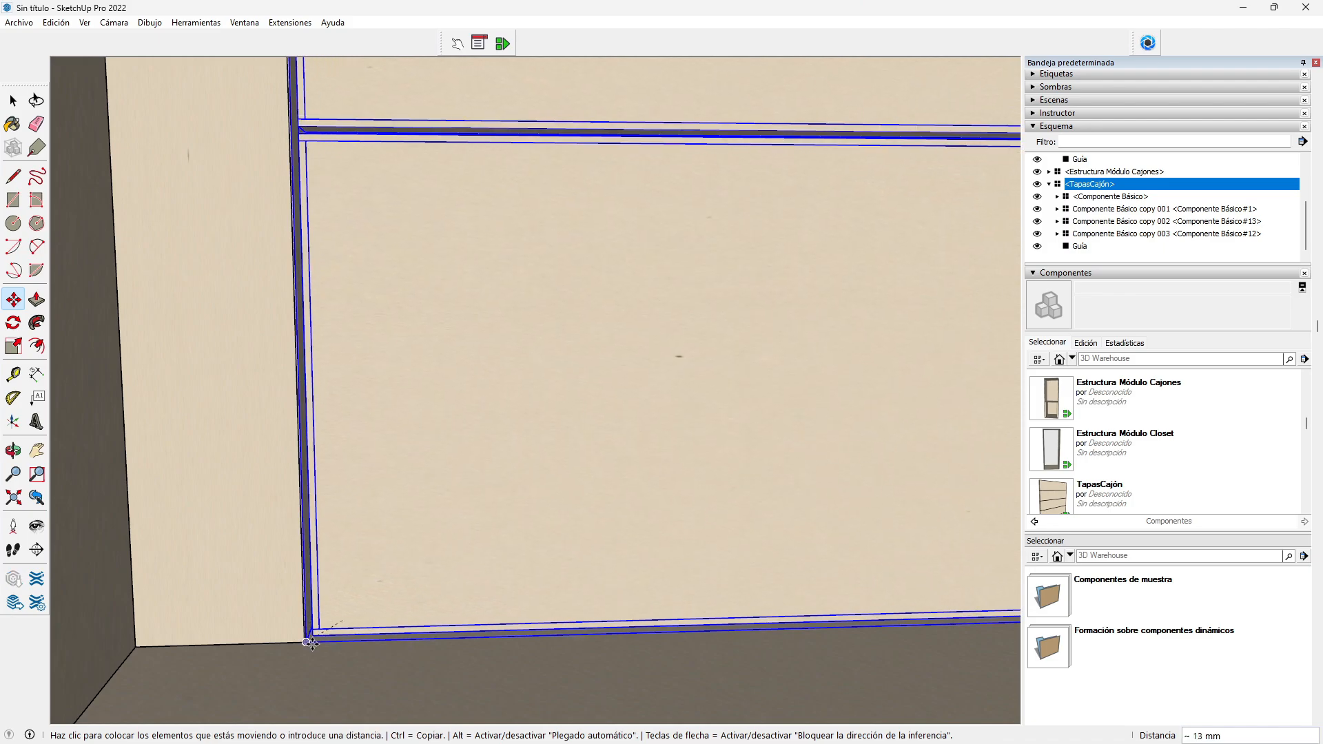
pyautogui.scroll(-2, 309, 639)
pyautogui.scroll(-5, 309, 639)
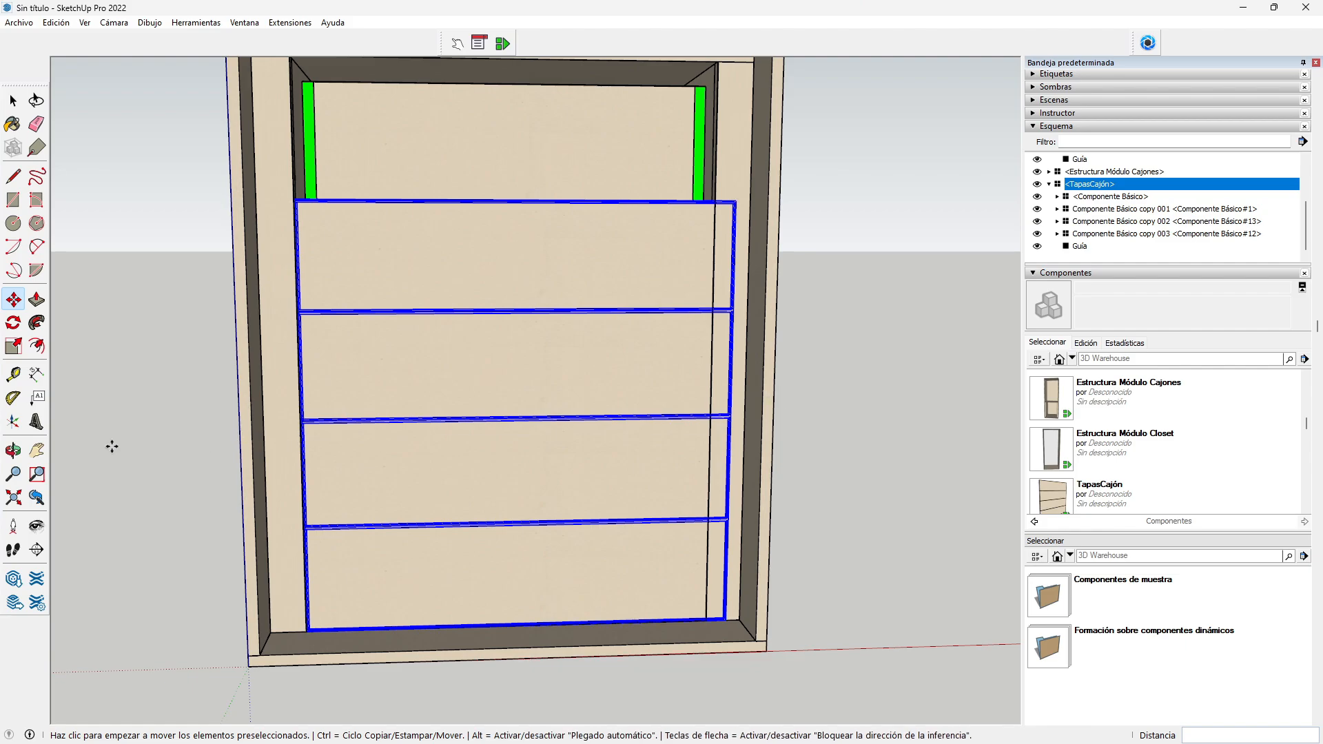
pyautogui.click(13, 450)
pyautogui.moveTo(673, 440); pyautogui.dragTo(537, 458)
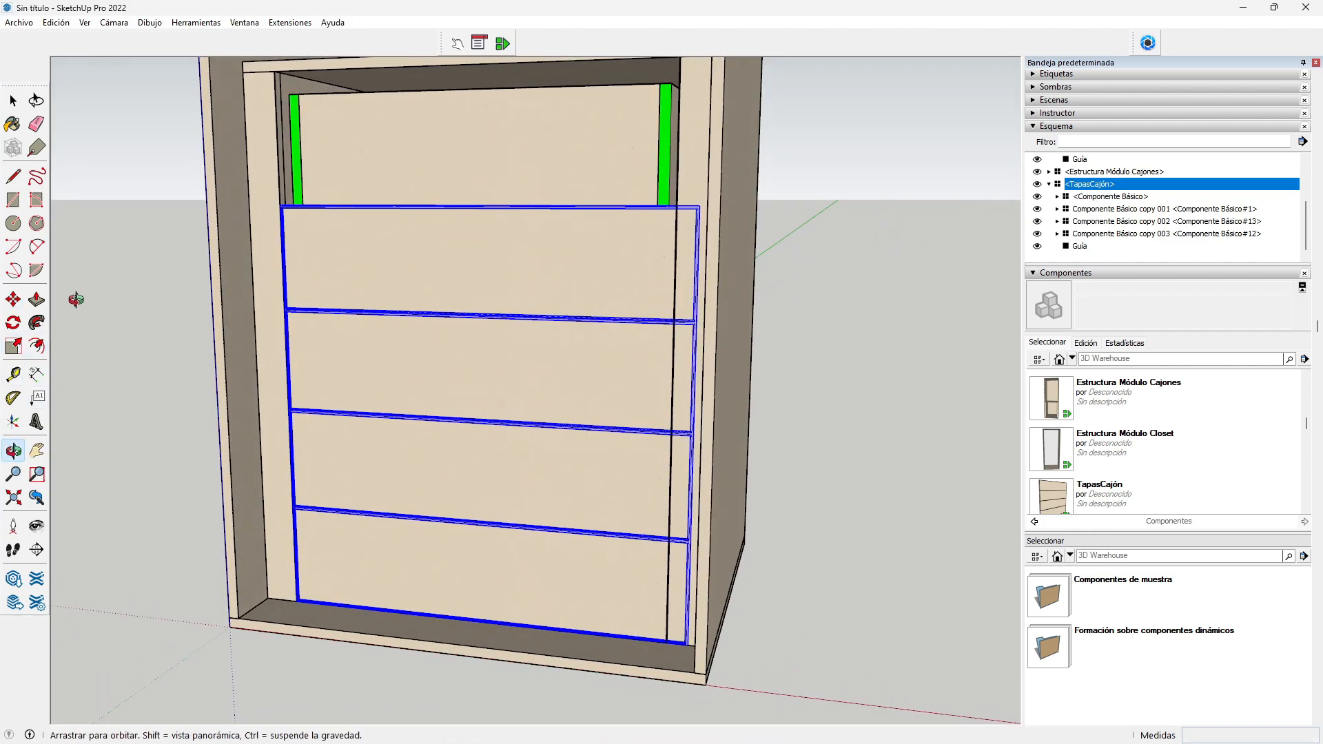
# Step: Set the TapasCajón ANCHO option to 571 mm and apply it
pyautogui.click(479, 43)
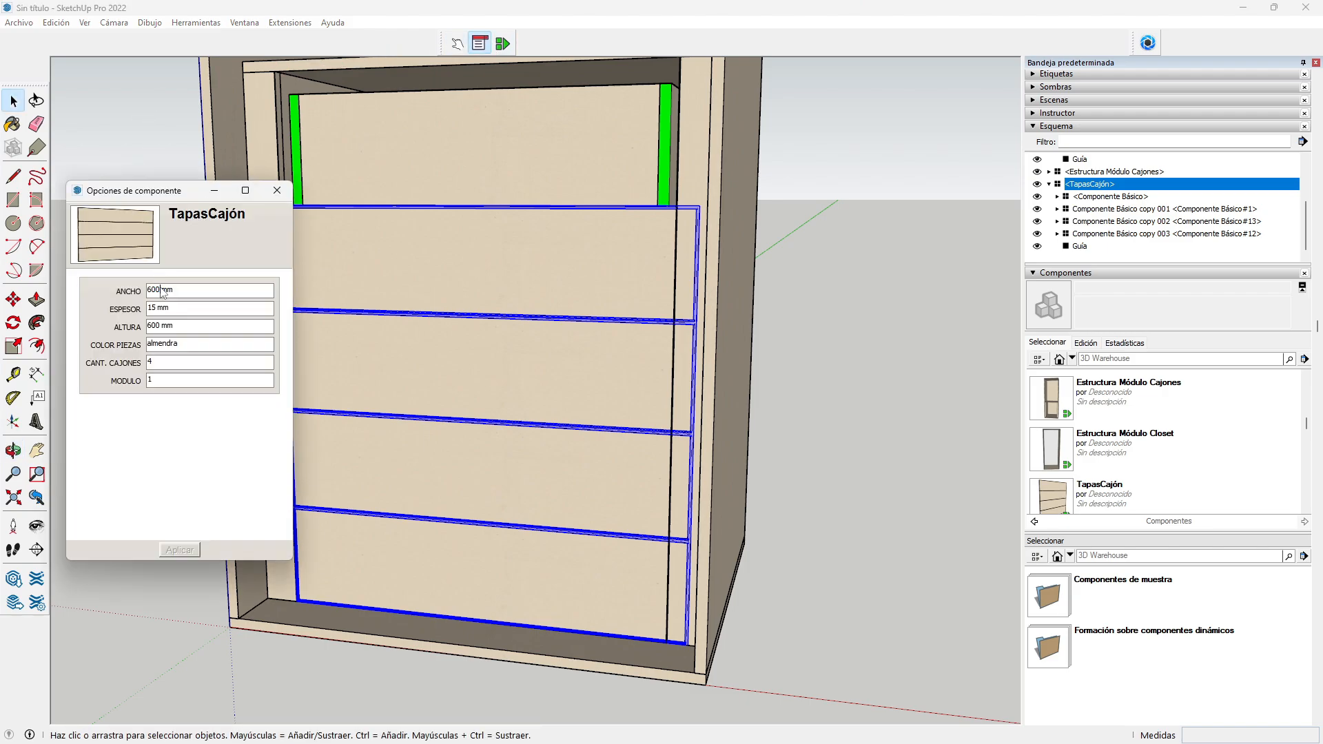
pyautogui.write('571')
pyautogui.click(179, 550)
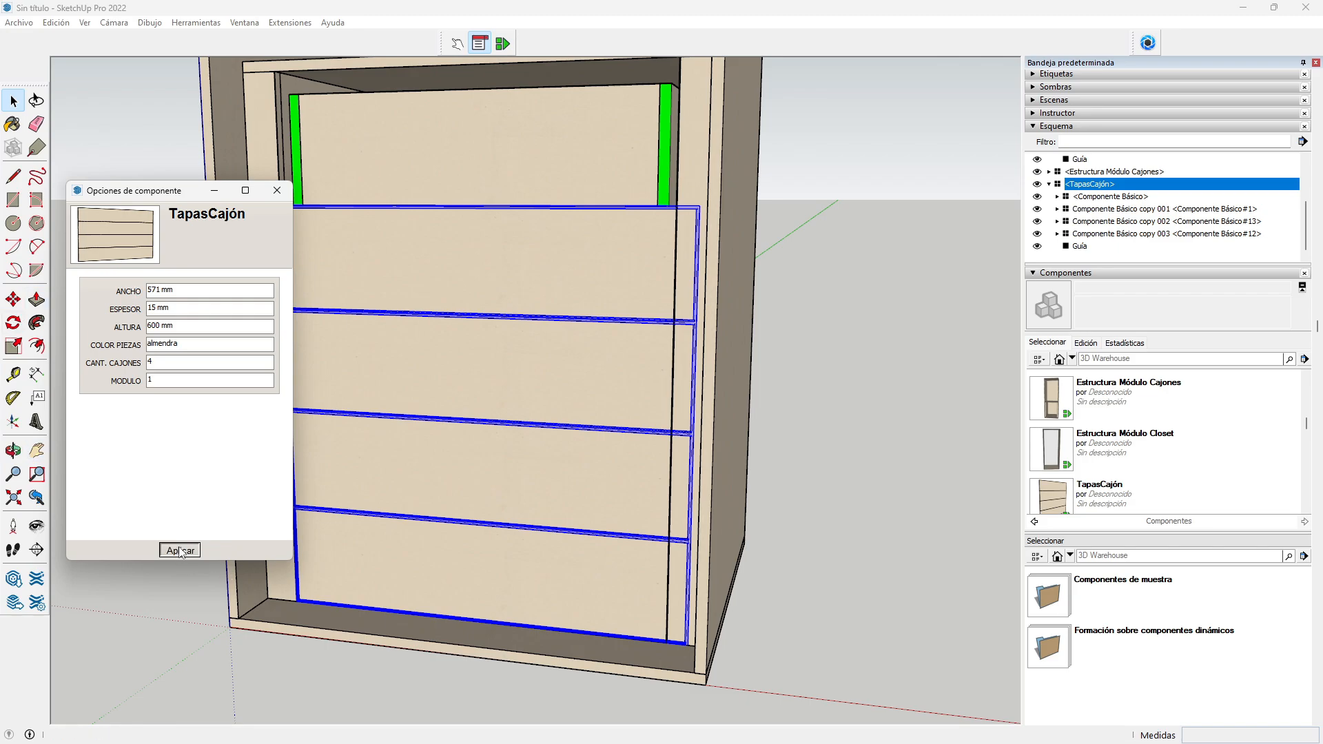
pyautogui.click(282, 189)
# Step: Scale the drawer fronts upward from the top-centre grip to the guide (about 1.31)
pyautogui.click(13, 345)
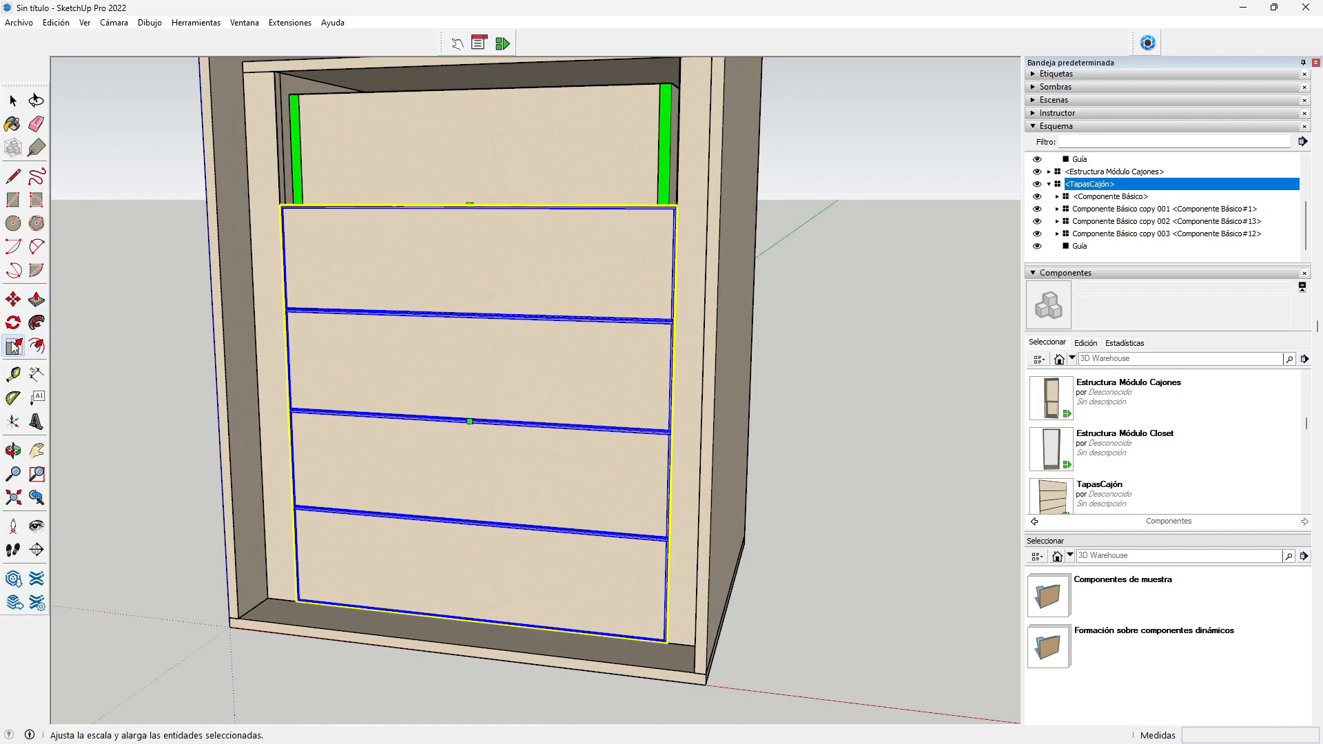
pyautogui.click(470, 203)
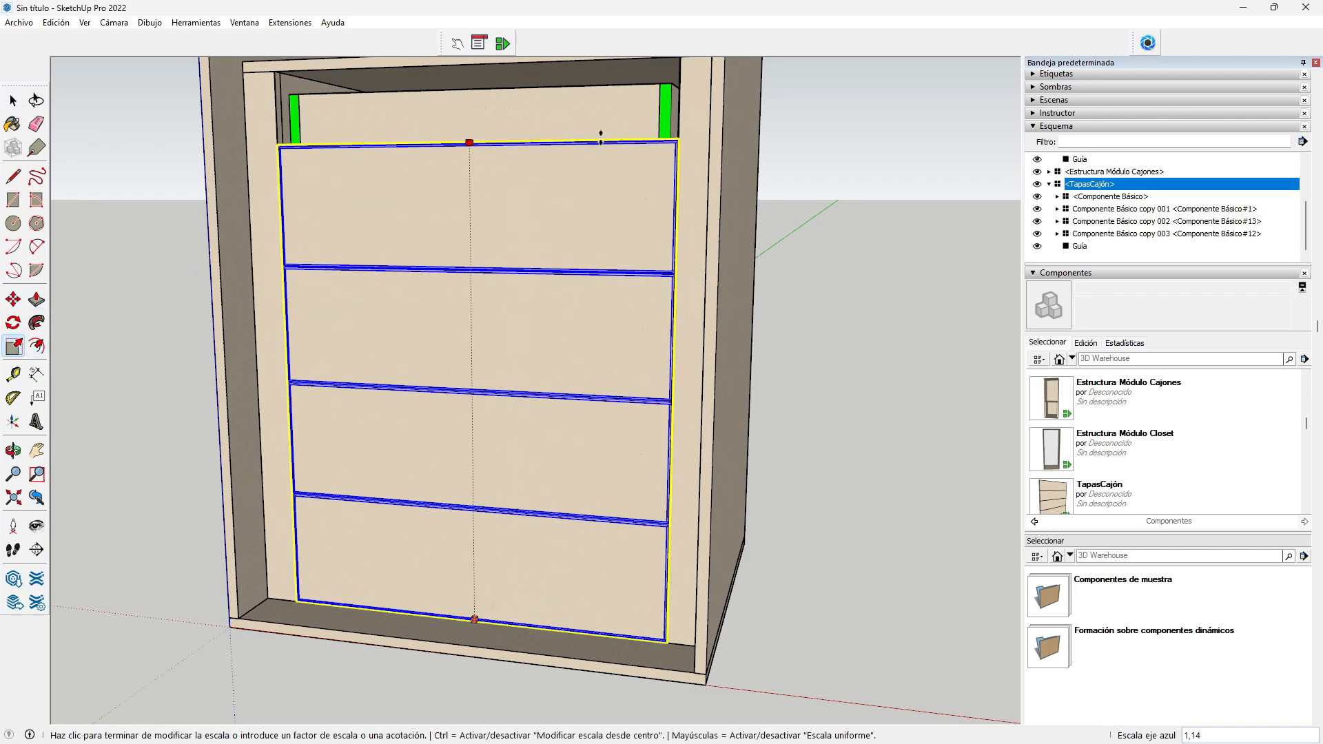
pyautogui.click(276, 70)
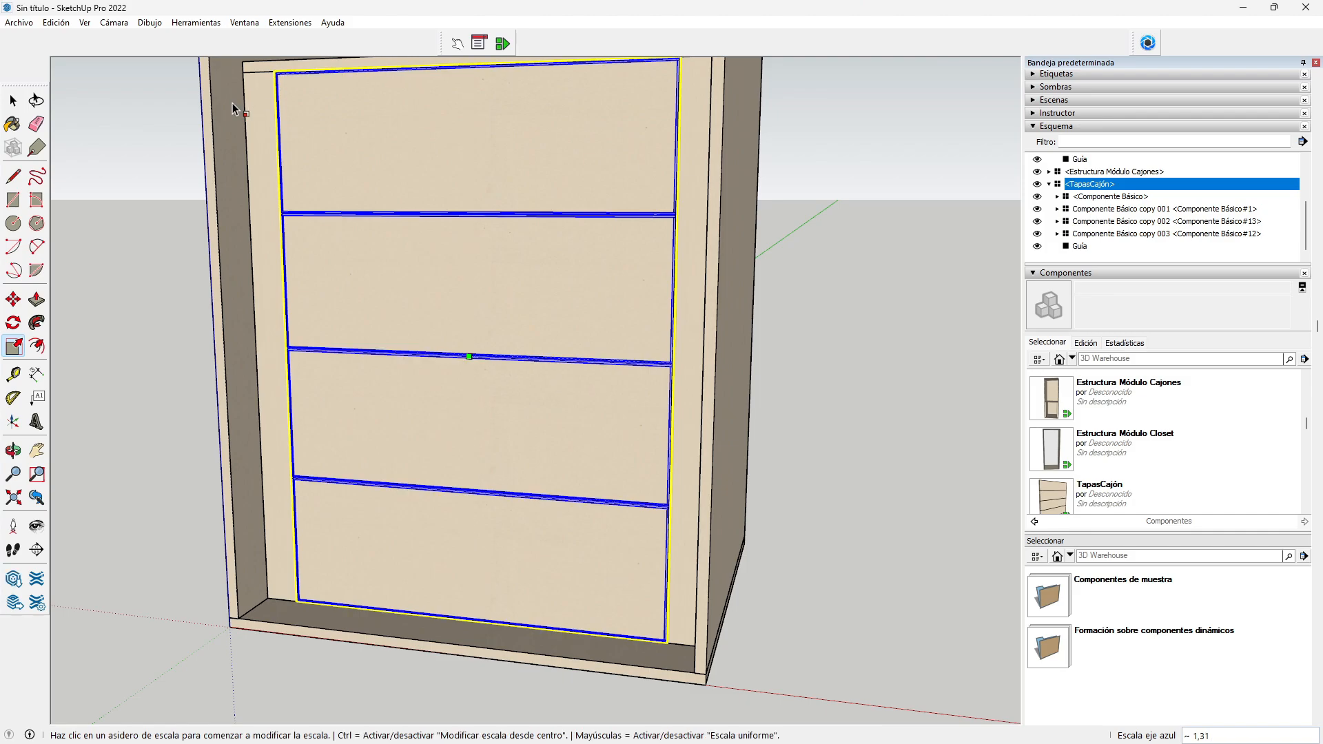
pyautogui.click(13, 101)
pyautogui.scroll(-2, 155, 269)
pyautogui.scroll(-1, 159, 274)
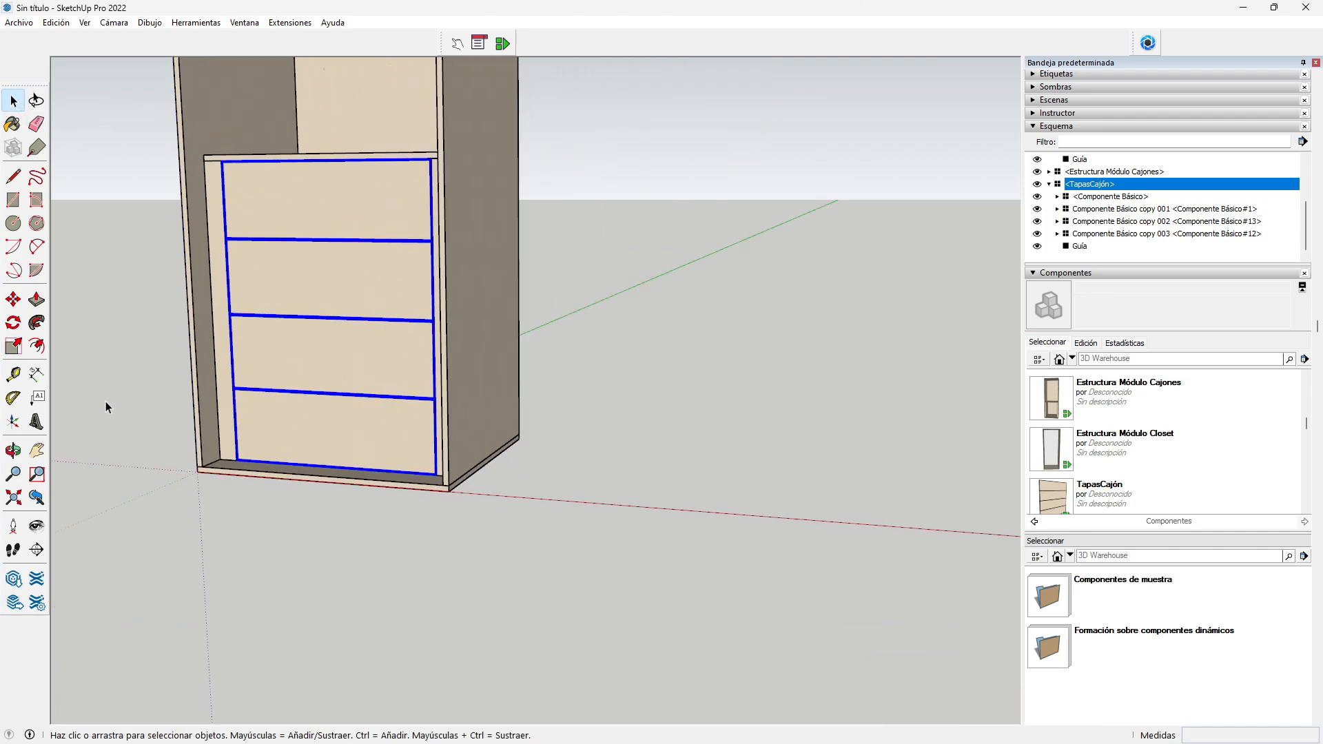
pyautogui.click(37, 450)
pyautogui.moveTo(275, 349); pyautogui.dragTo(365, 280)
pyautogui.click(13, 451)
pyautogui.scroll(5, 449, 309)
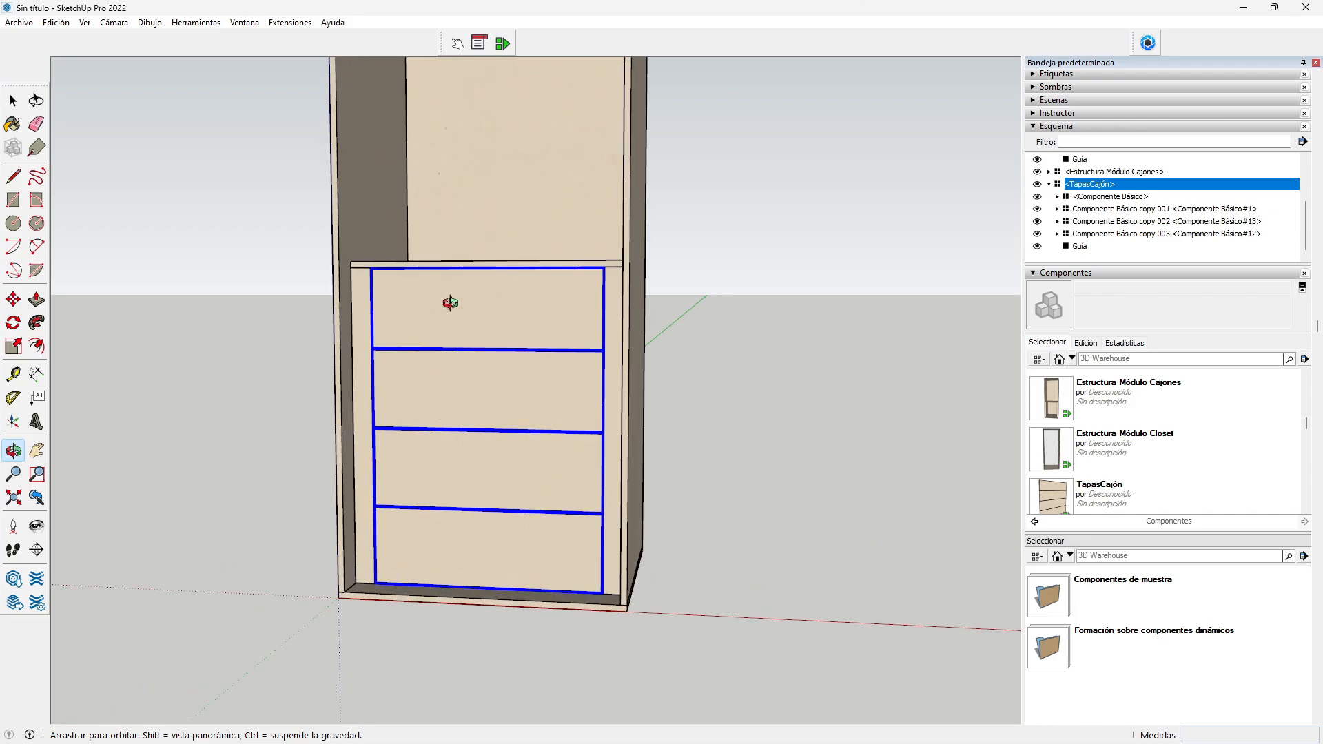
pyautogui.click(13, 101)
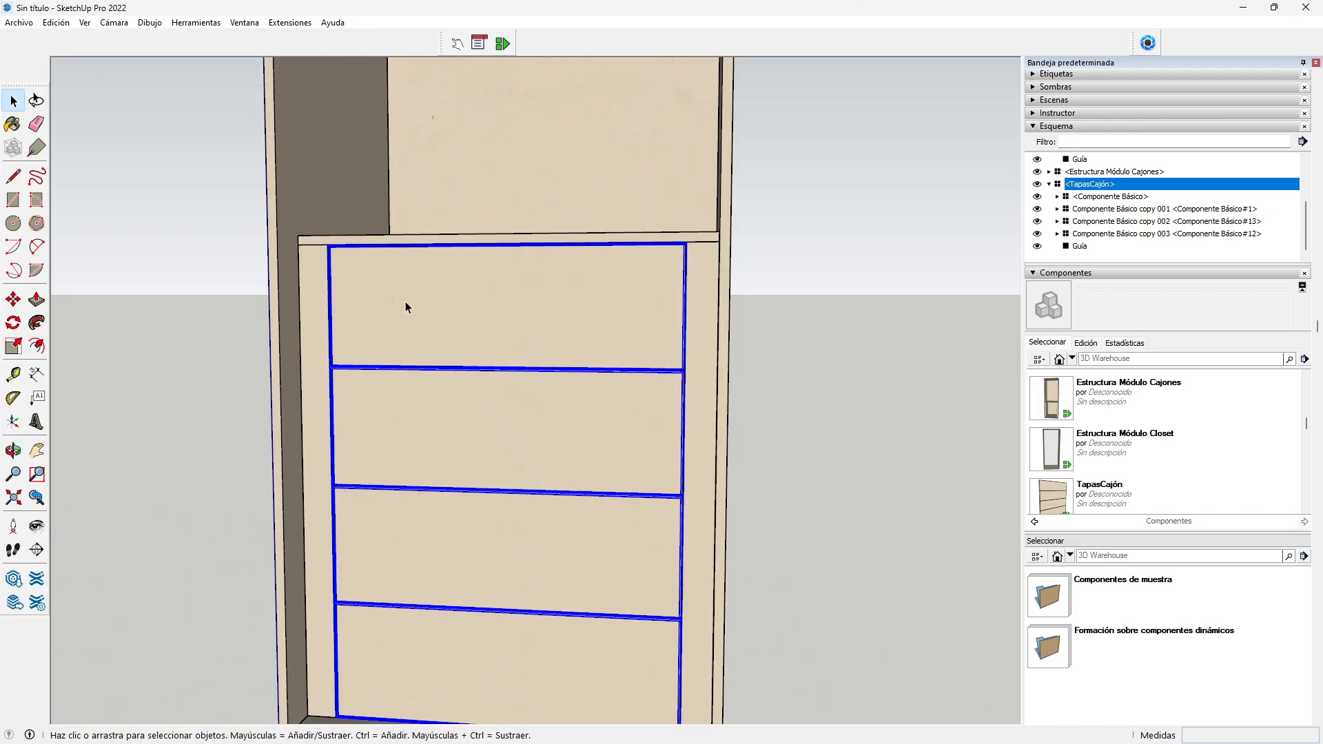
pyautogui.click(814, 388)
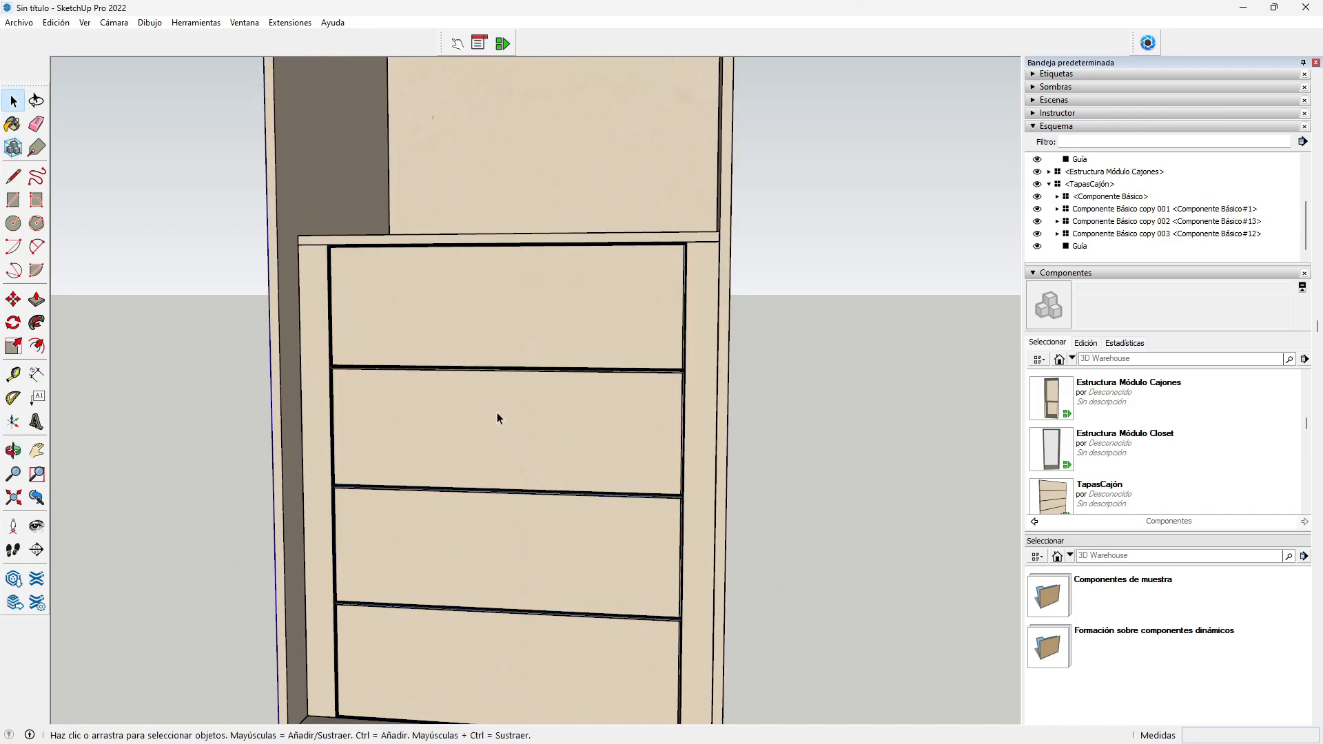
pyautogui.scroll(1, 342, 487)
pyautogui.scroll(4, 342, 487)
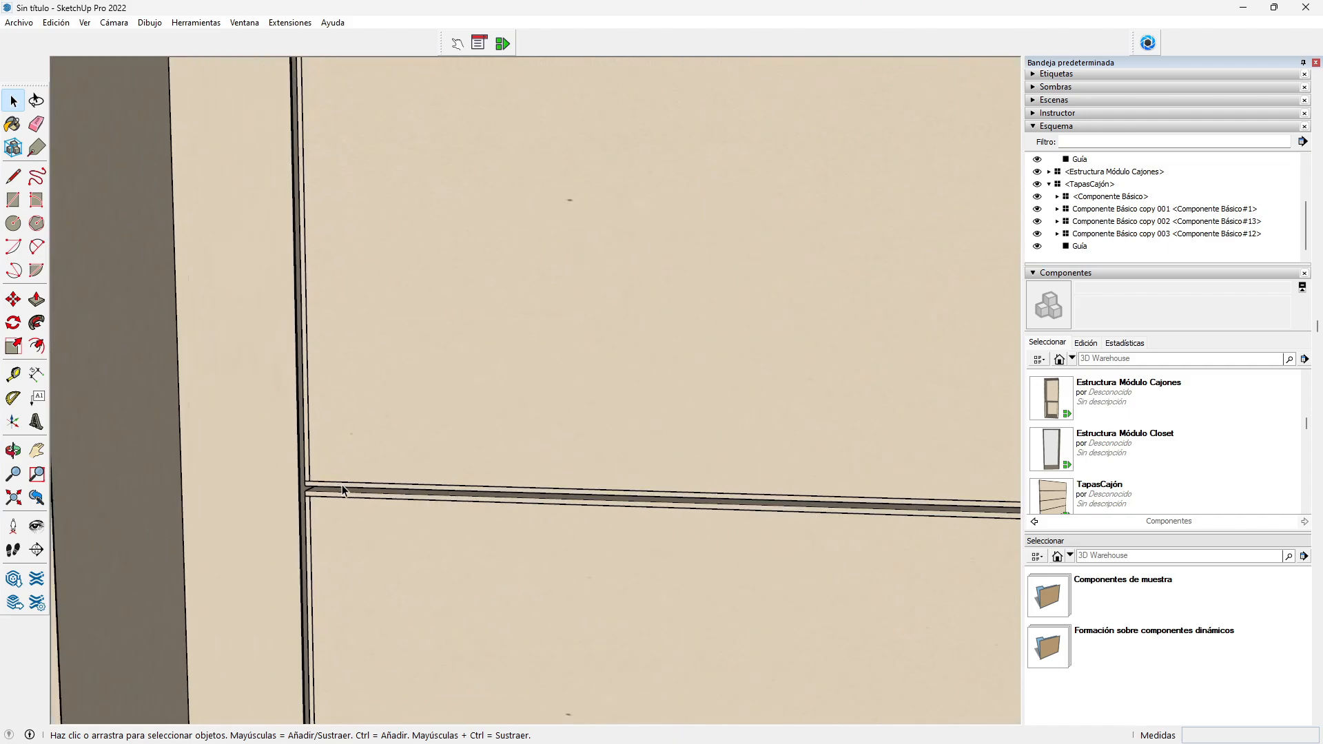
pyautogui.scroll(2, 341, 485)
pyautogui.click(13, 451)
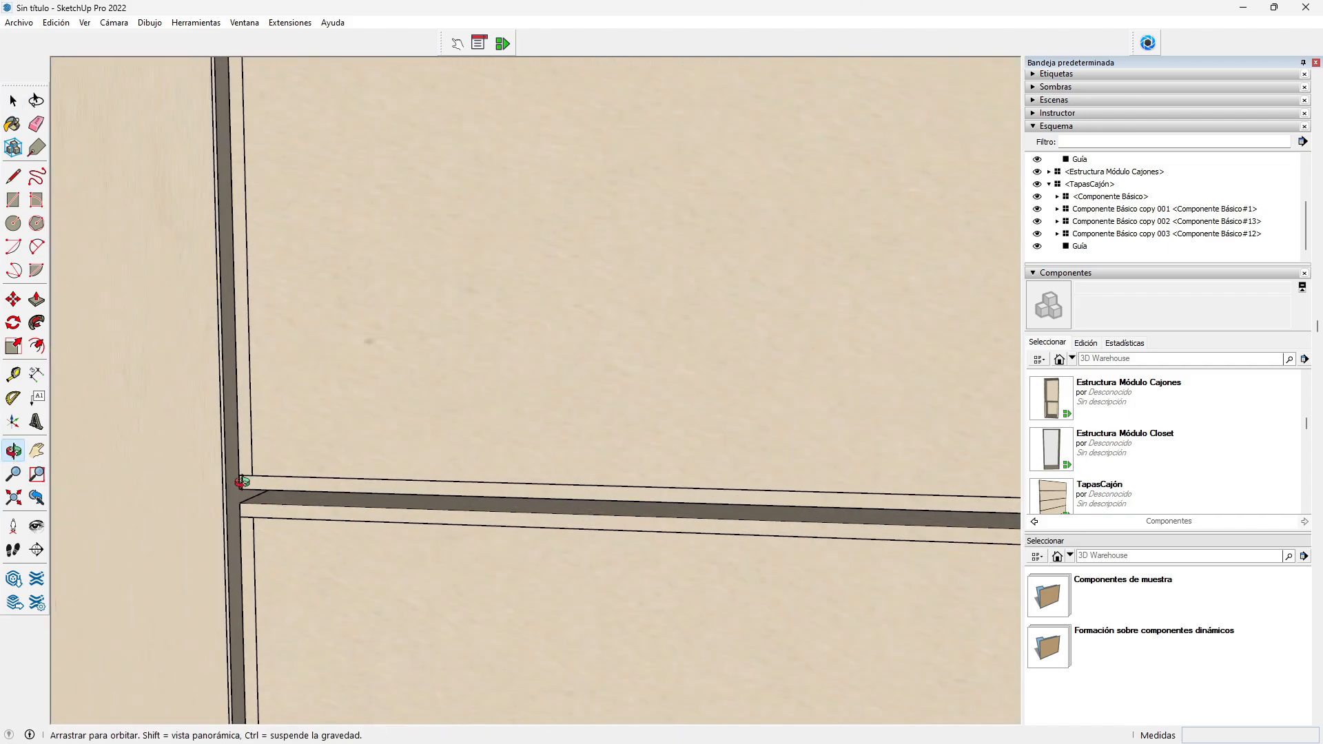
pyautogui.moveTo(245, 483); pyautogui.dragTo(328, 443)
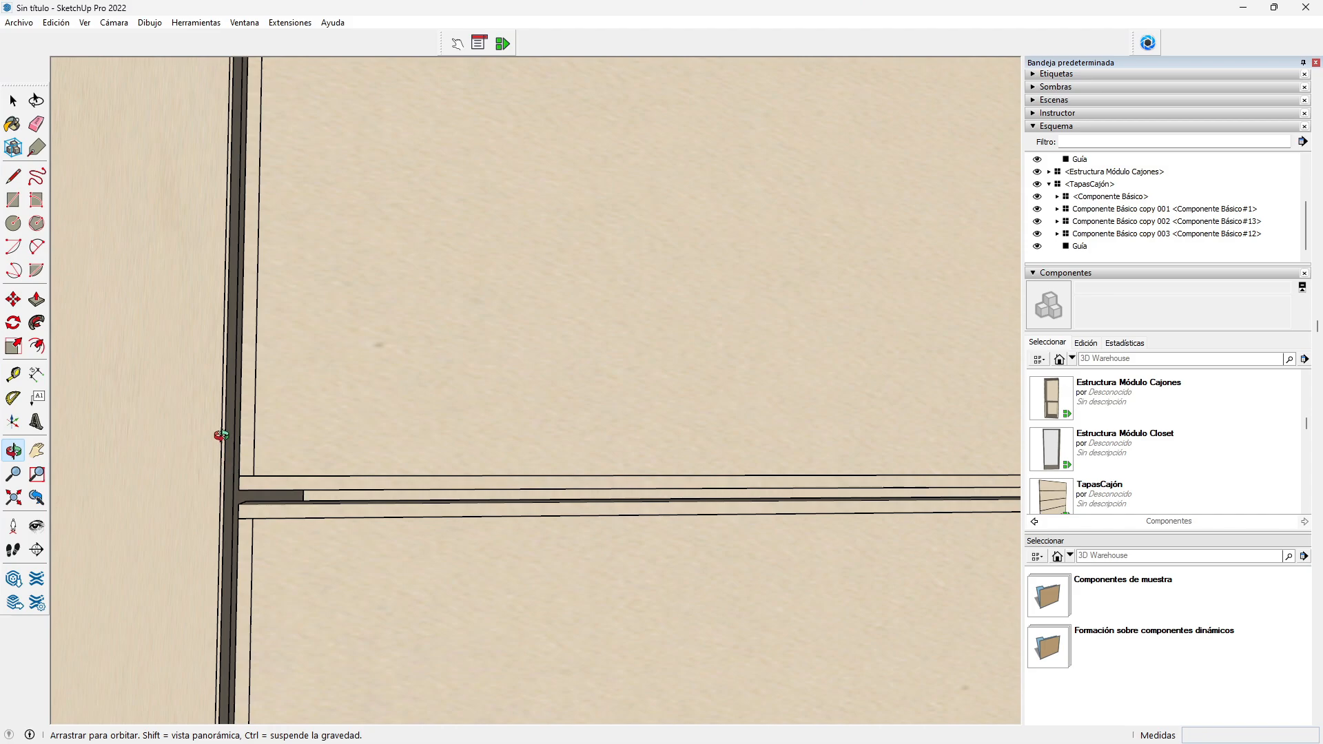
pyautogui.scroll(-3, 221, 397)
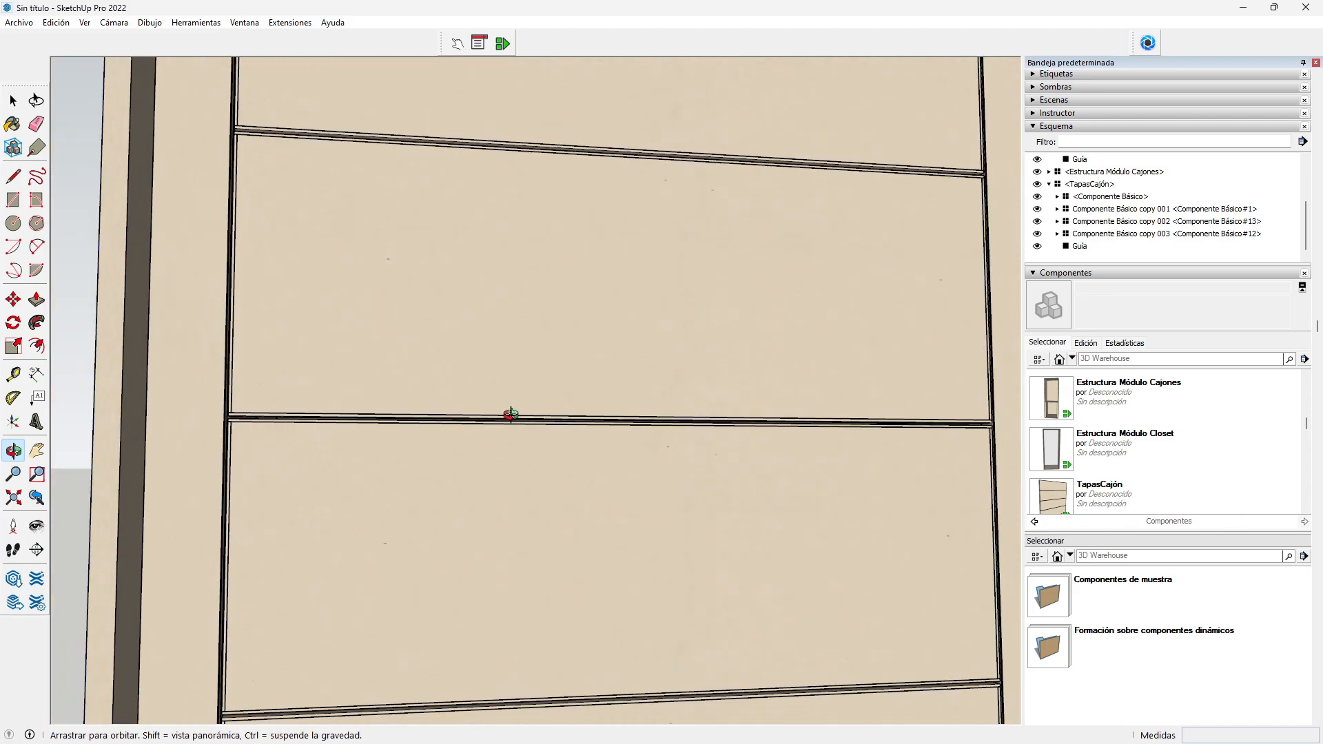
pyautogui.scroll(-1, 482, 399)
pyautogui.scroll(-3, 458, 383)
pyautogui.scroll(2, 585, 638)
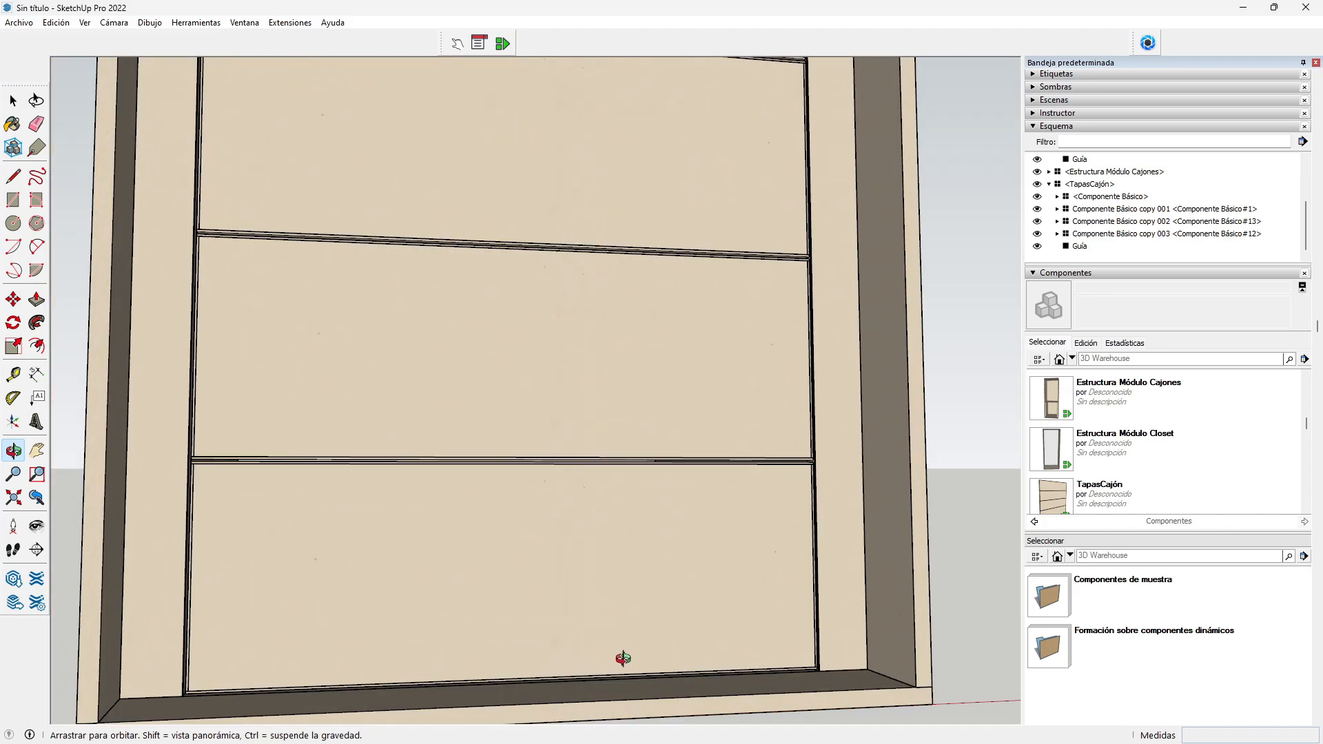
pyautogui.scroll(2, 620, 627)
pyautogui.scroll(3, 776, 640)
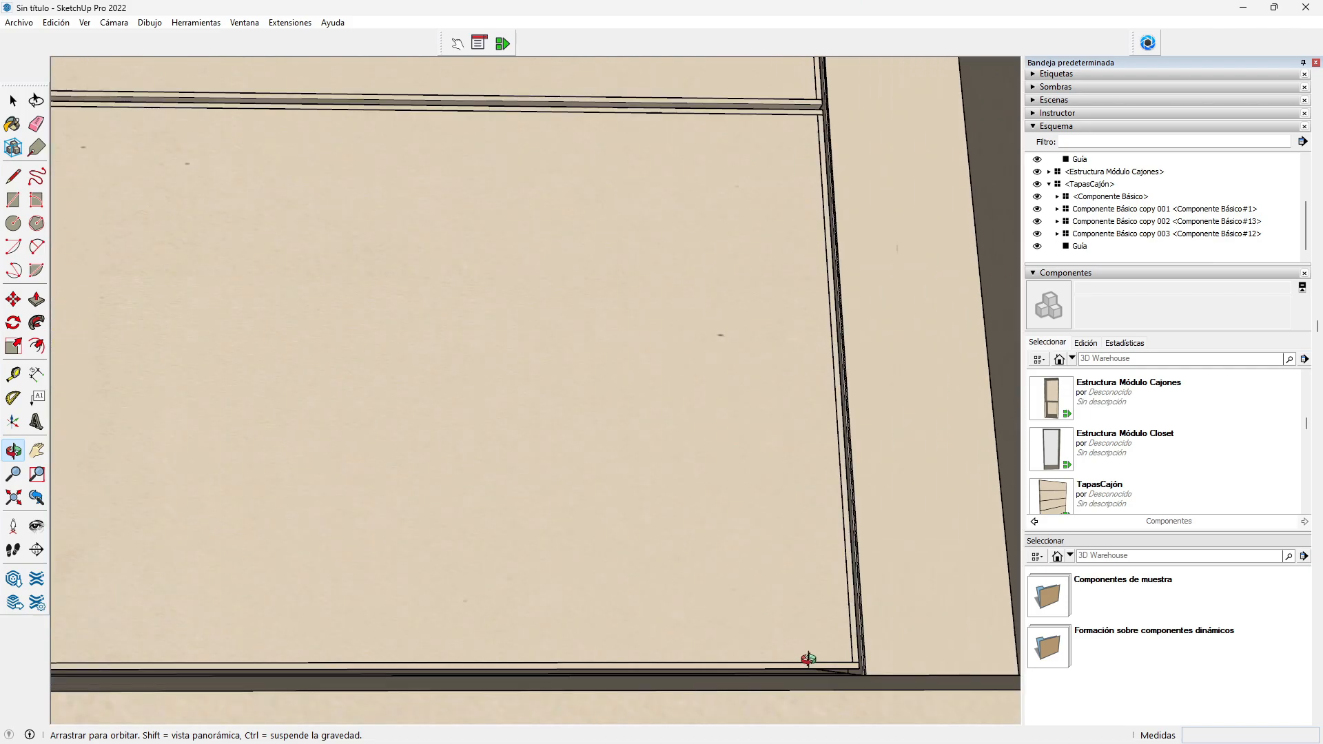
pyautogui.scroll(2, 806, 658)
pyautogui.moveTo(744, 686); pyautogui.dragTo(682, 697)
pyautogui.moveTo(854, 632); pyautogui.dragTo(872, 679)
pyautogui.scroll(-6, 852, 538)
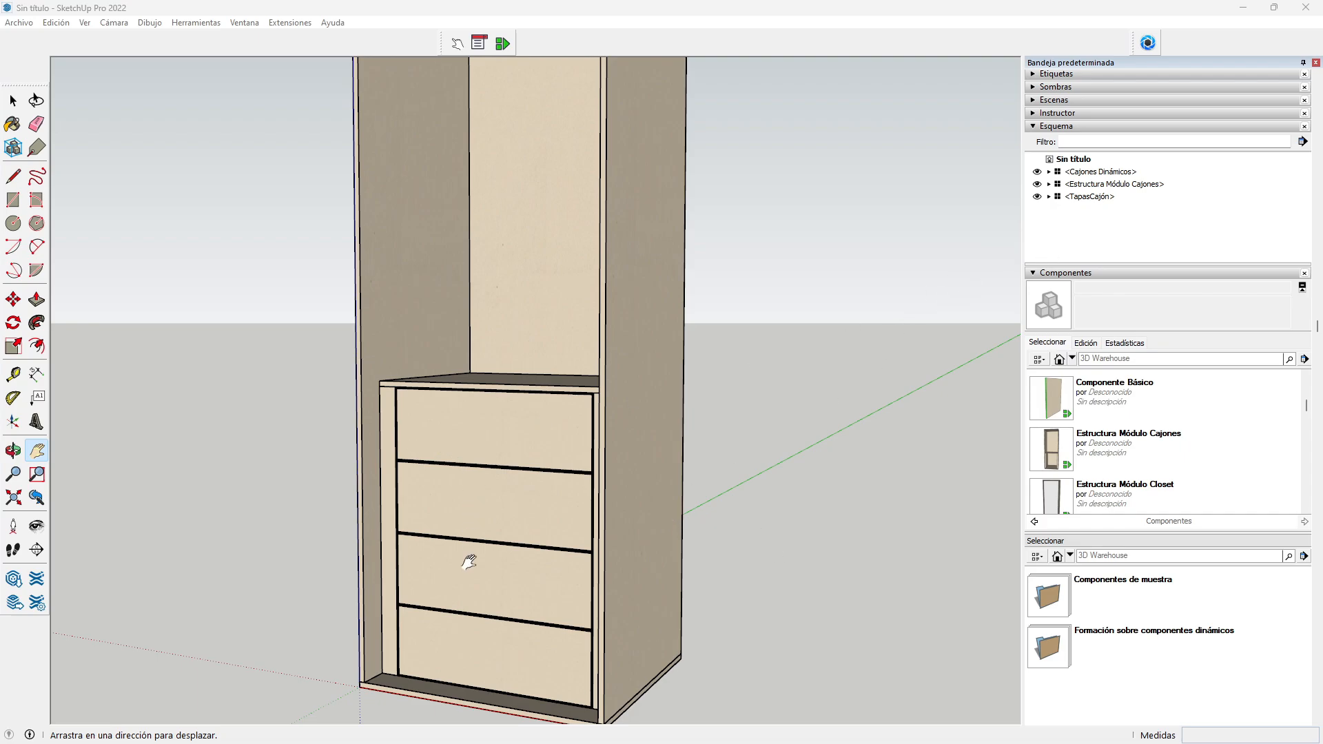
pyautogui.scroll(3, 458, 549)
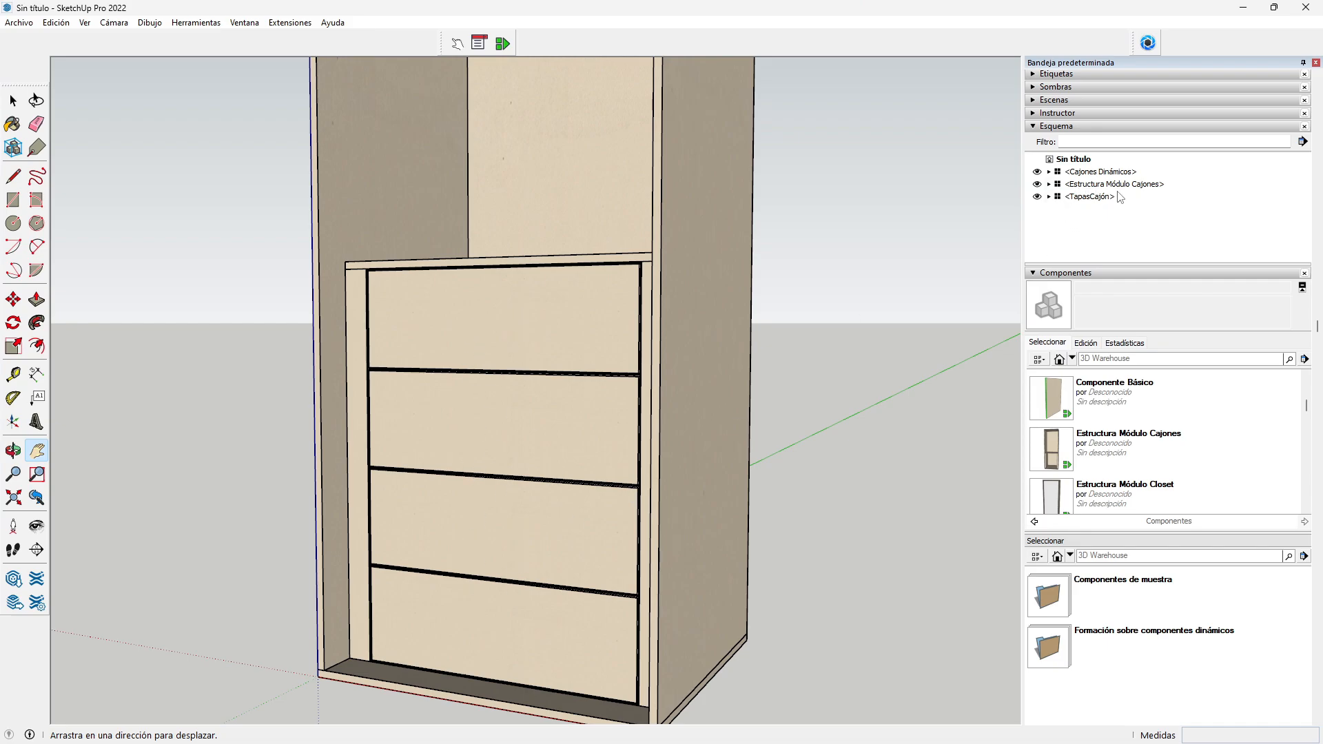
# Step: Set the TapasCajón ESPSUPERIOR top gap to 2.5 in Component Attributes
pyautogui.click(1090, 197)
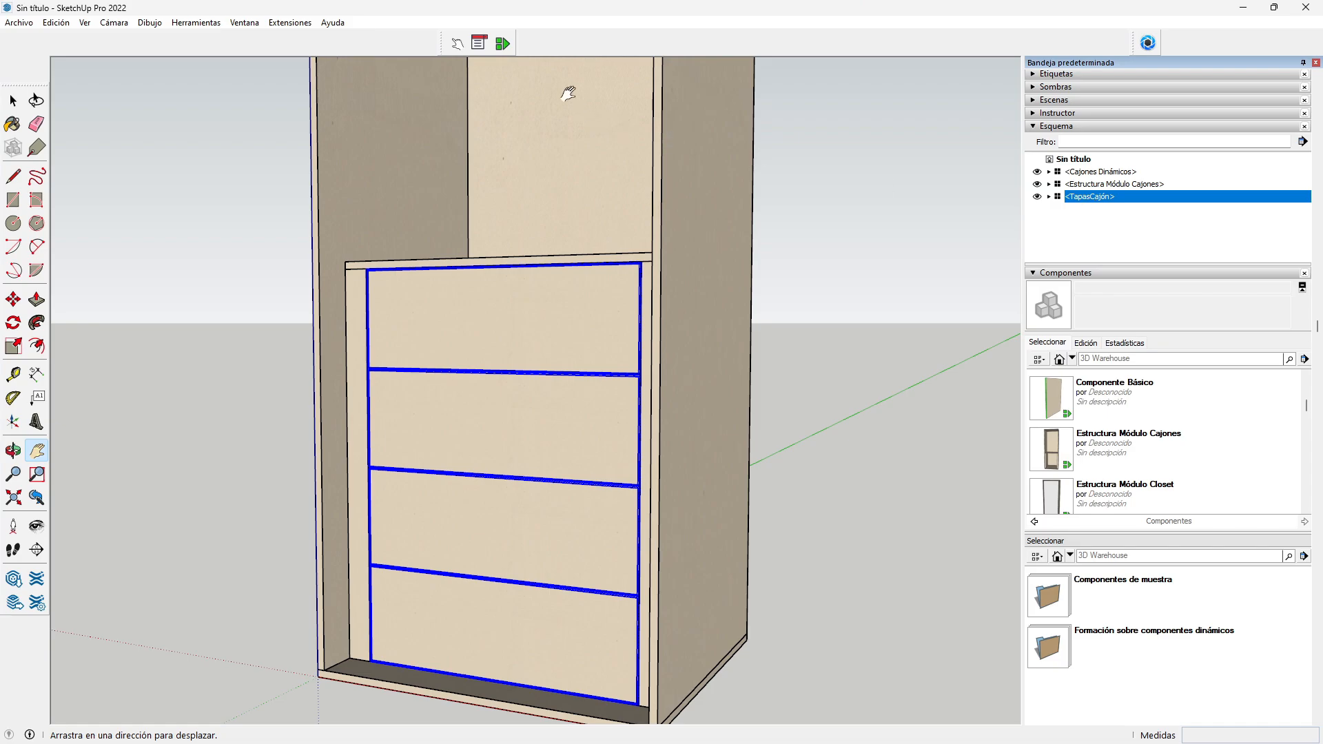
pyautogui.click(504, 44)
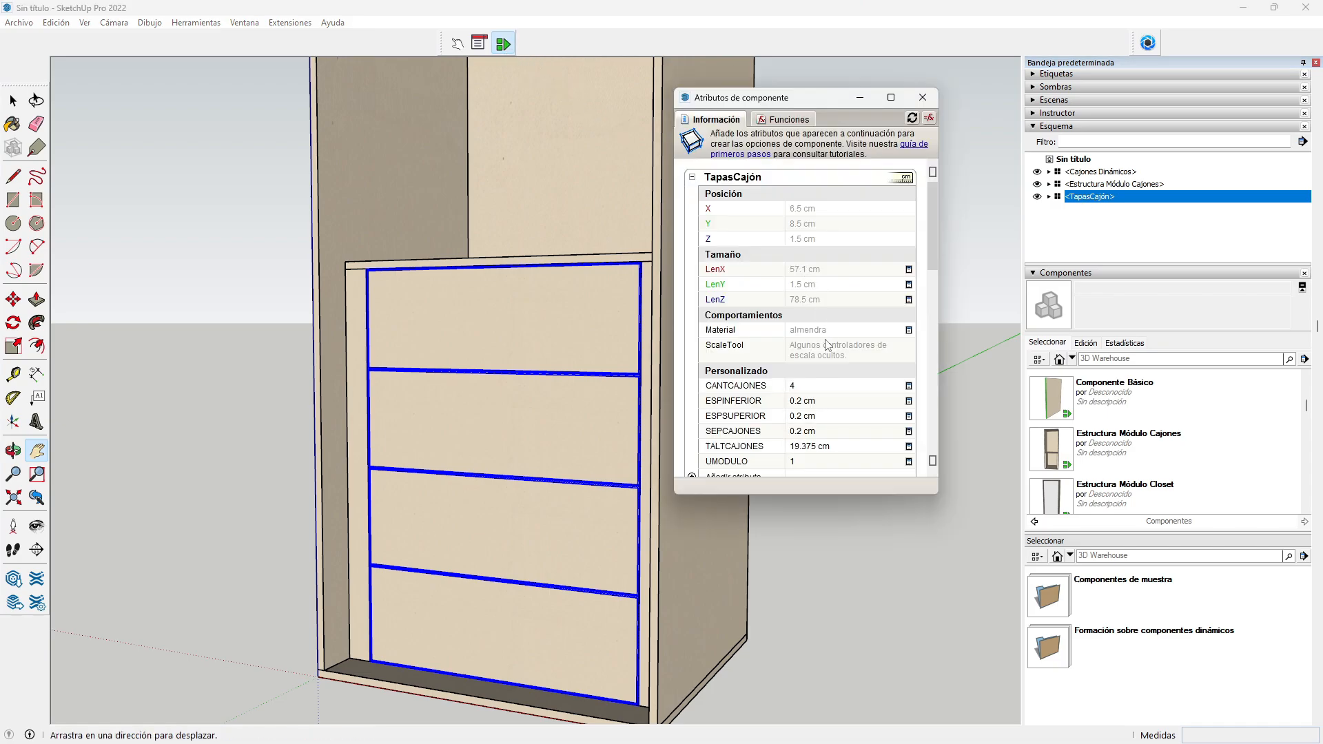
pyautogui.scroll(-2, 828, 344)
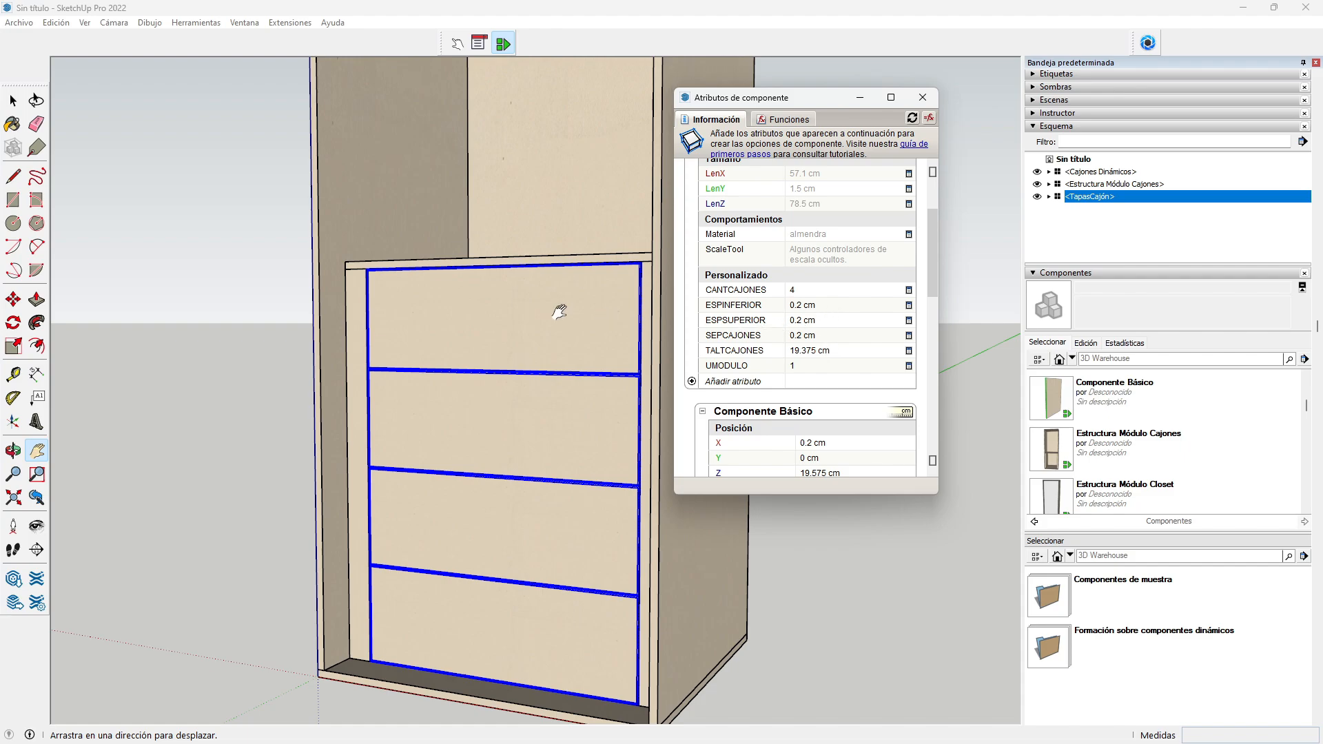
pyautogui.click(807, 321)
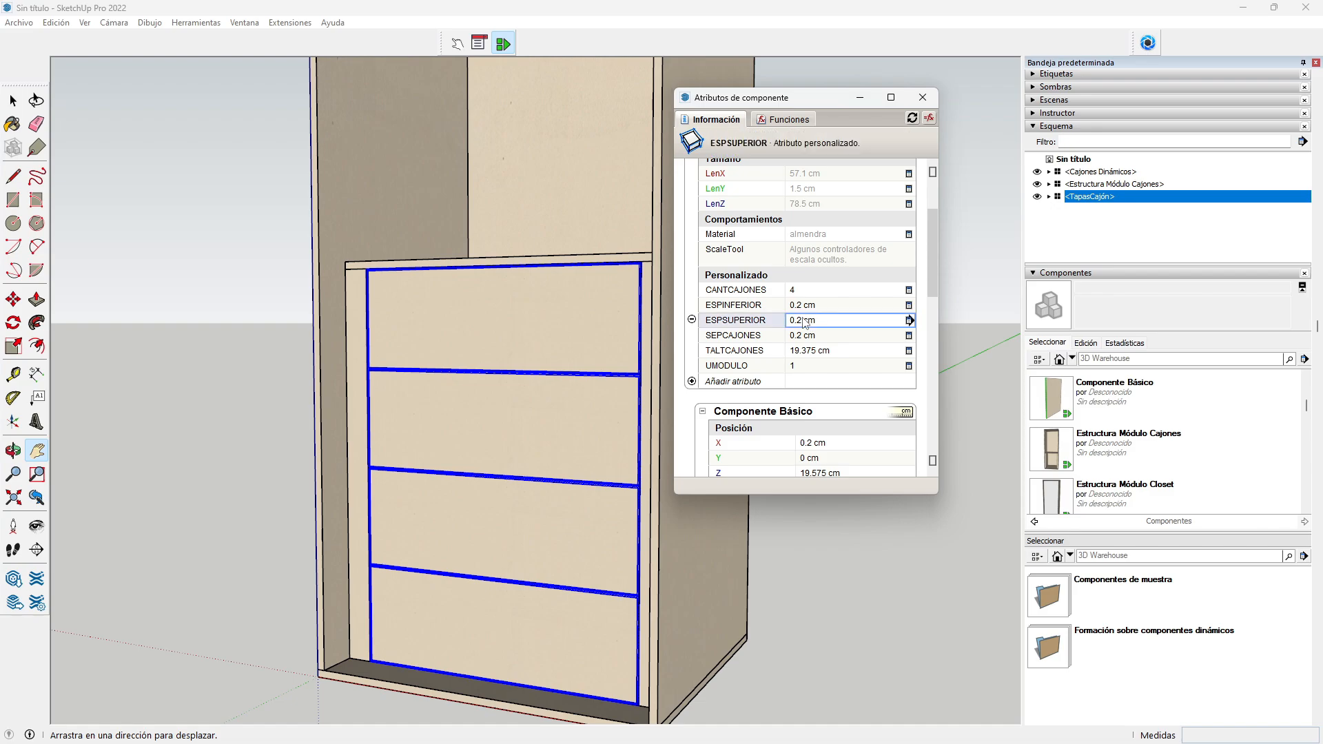
pyautogui.click(816, 319)
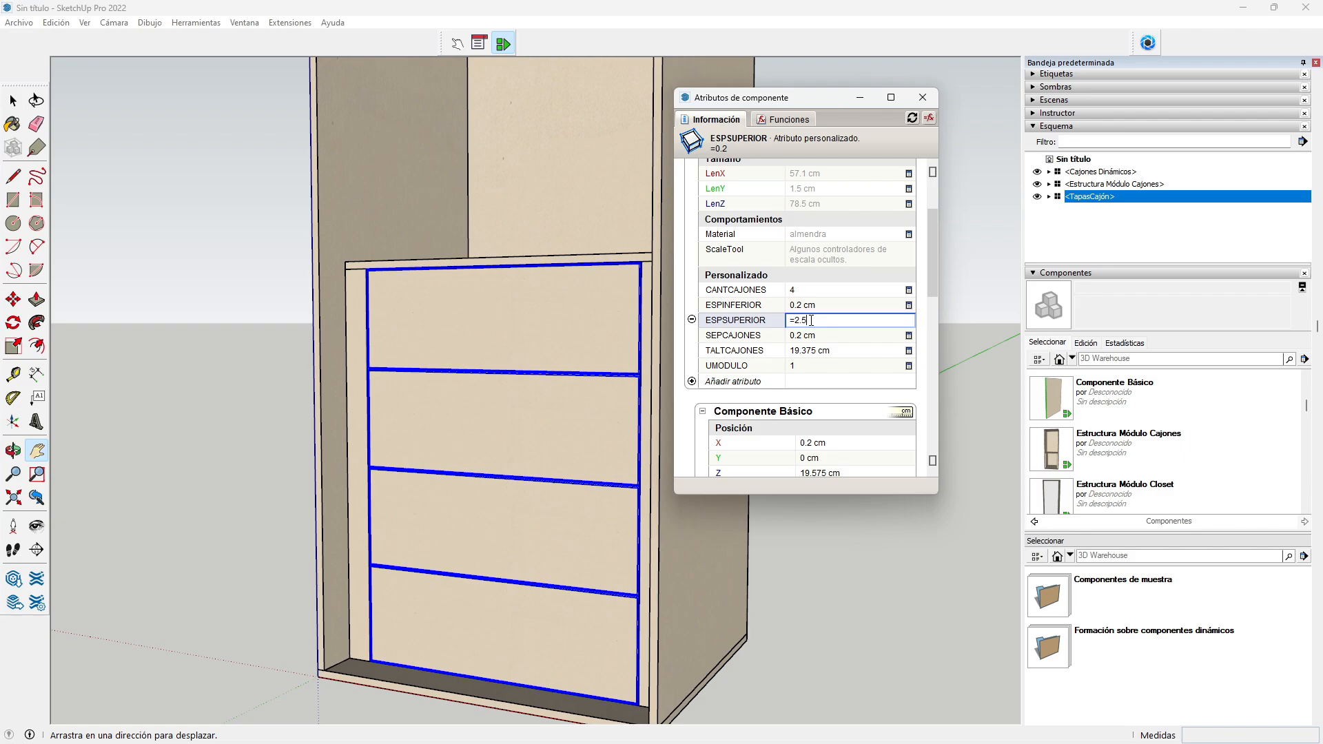
pyautogui.write('2.5')
pyautogui.press('Return')
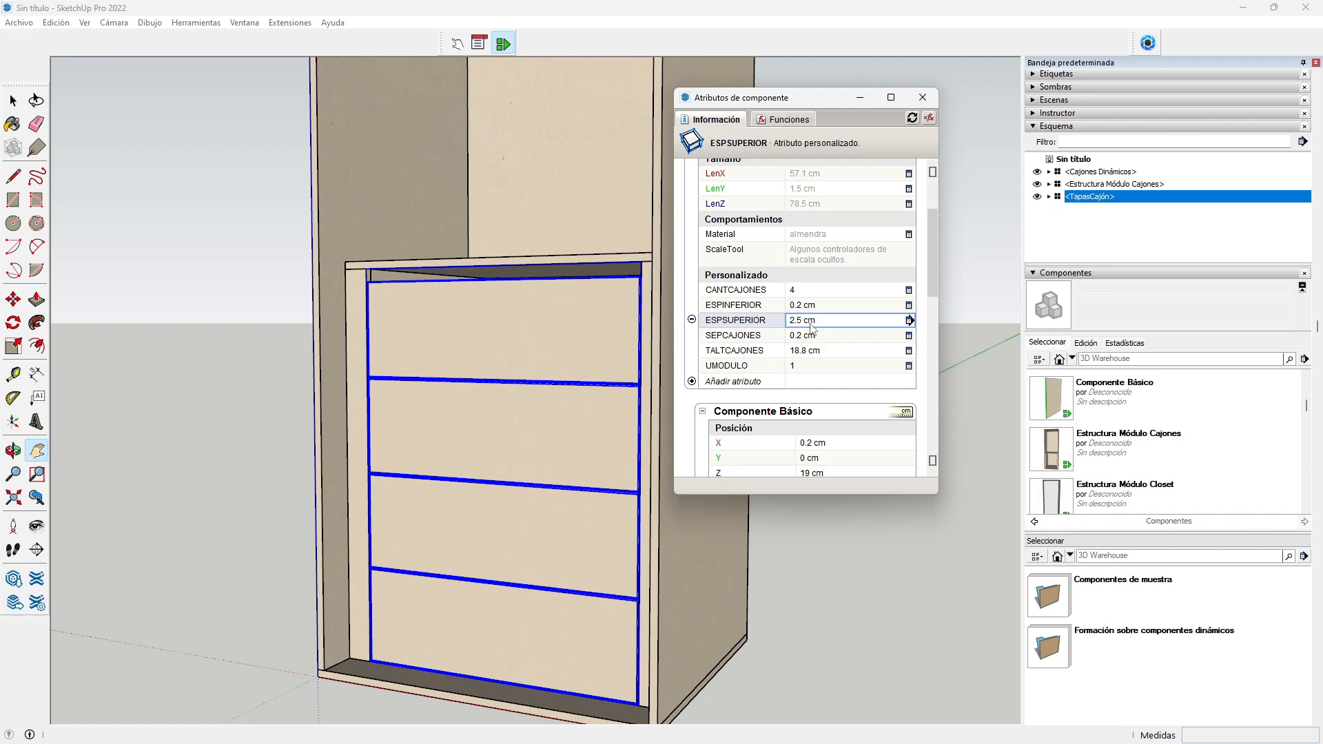
# Step: Change the SEPCAJONES separation from 0.2 to 2.5
pyautogui.click(804, 338)
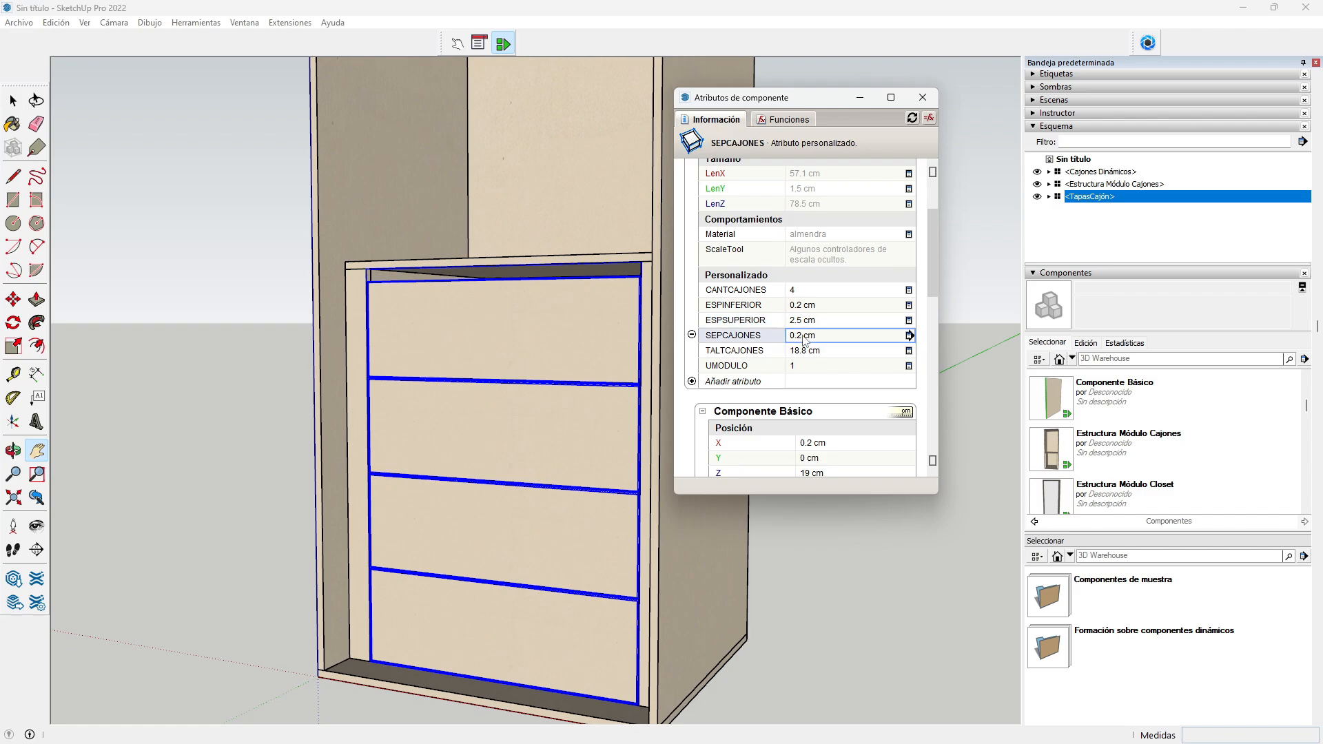
pyautogui.click(812, 336)
pyautogui.doubleClick(804, 336)
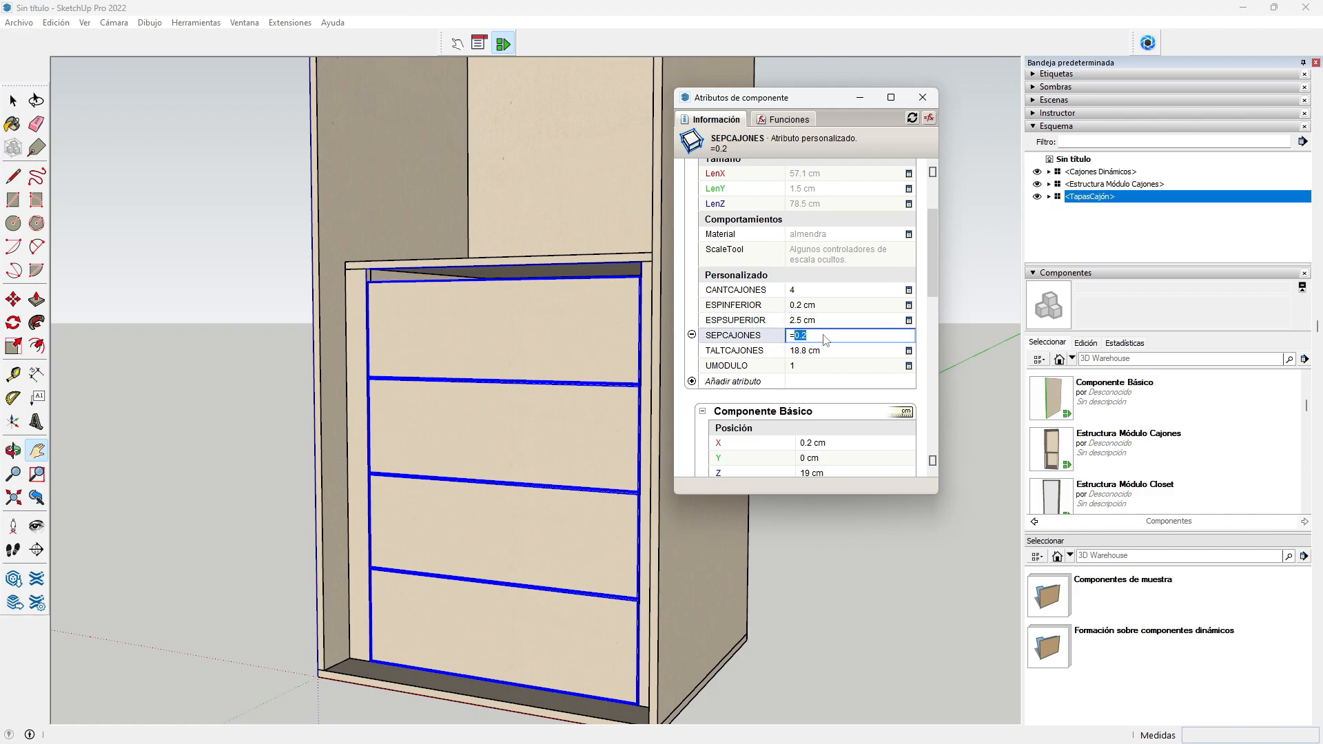
pyautogui.write('2.5')
pyautogui.press('Return')
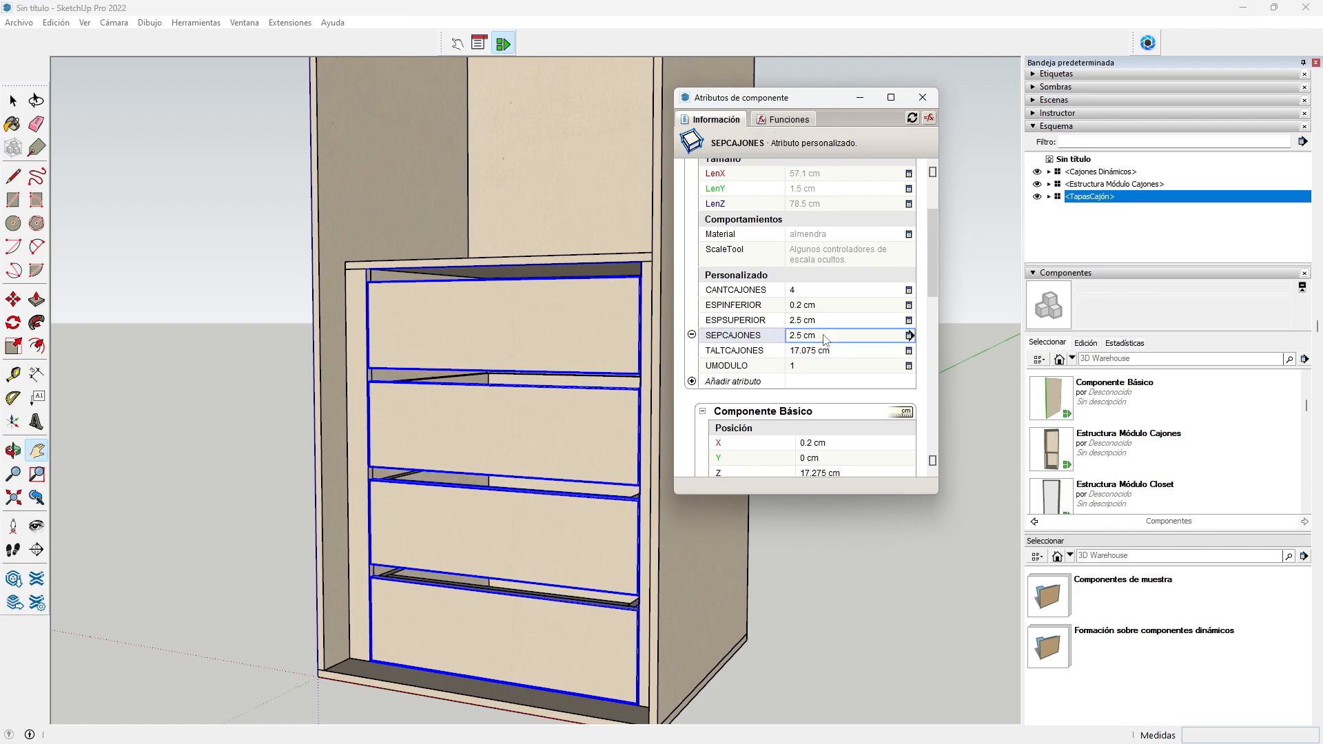
pyautogui.click(923, 97)
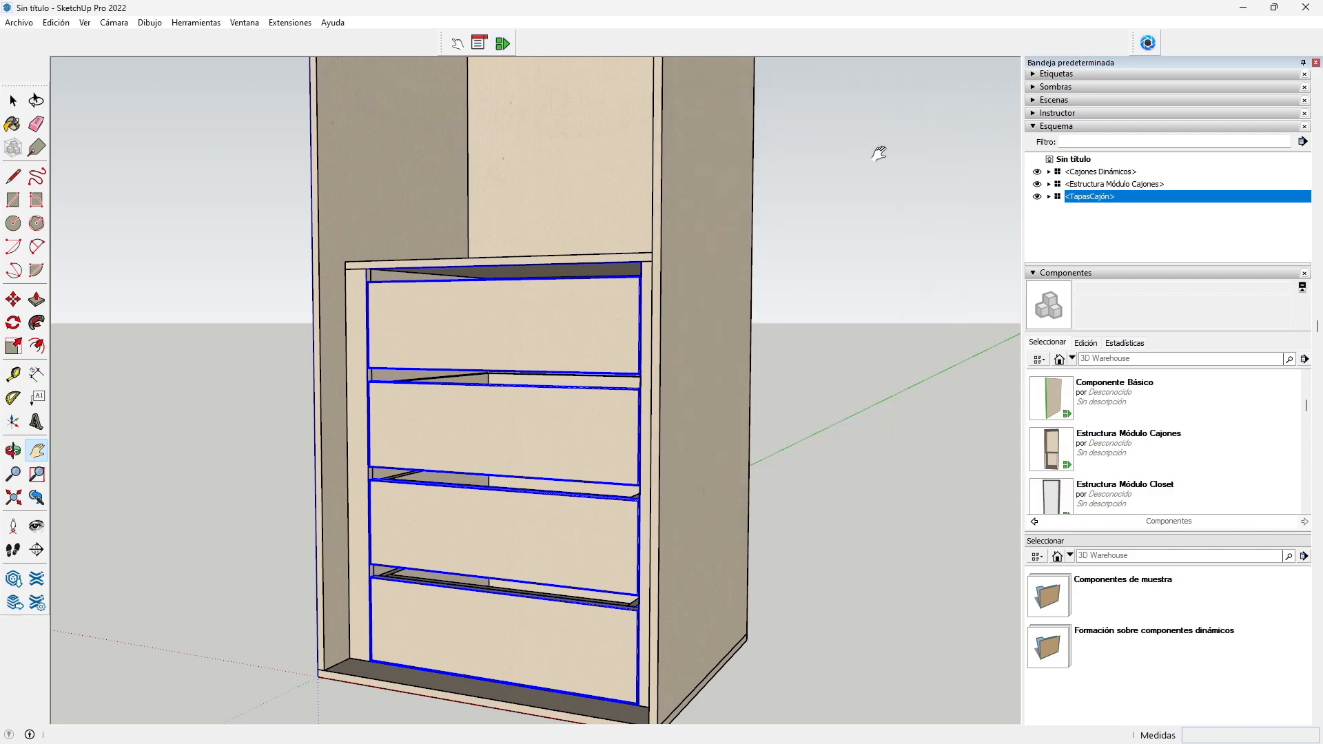
pyautogui.click(13, 100)
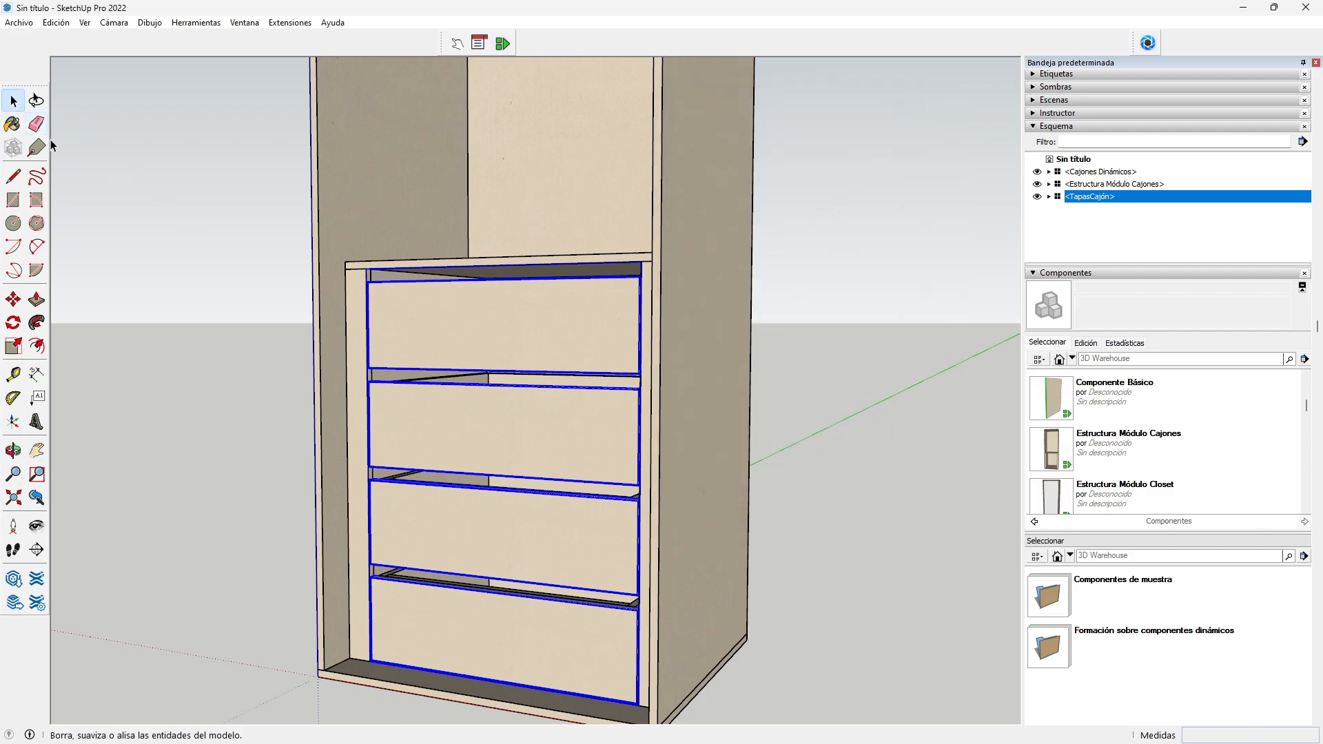
pyautogui.click(245, 370)
pyautogui.scroll(-4, 641, 433)
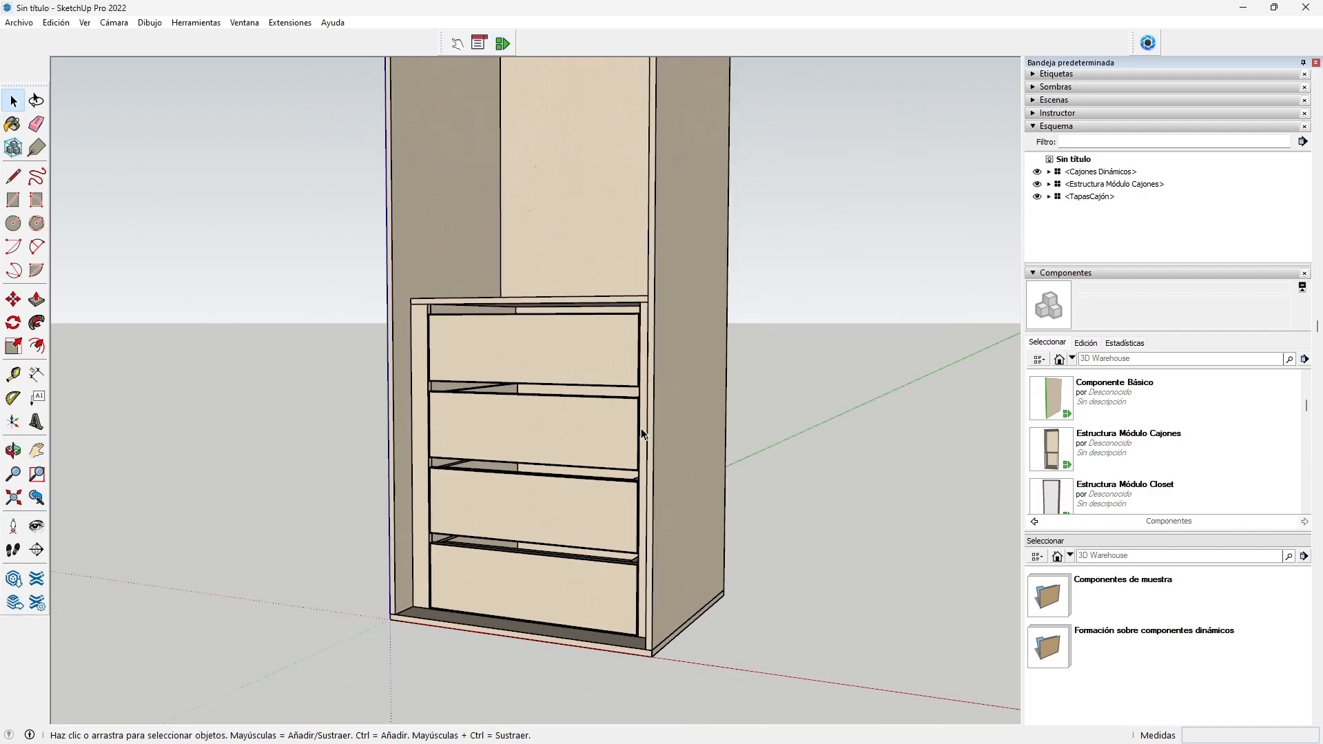
pyautogui.scroll(-1, 641, 433)
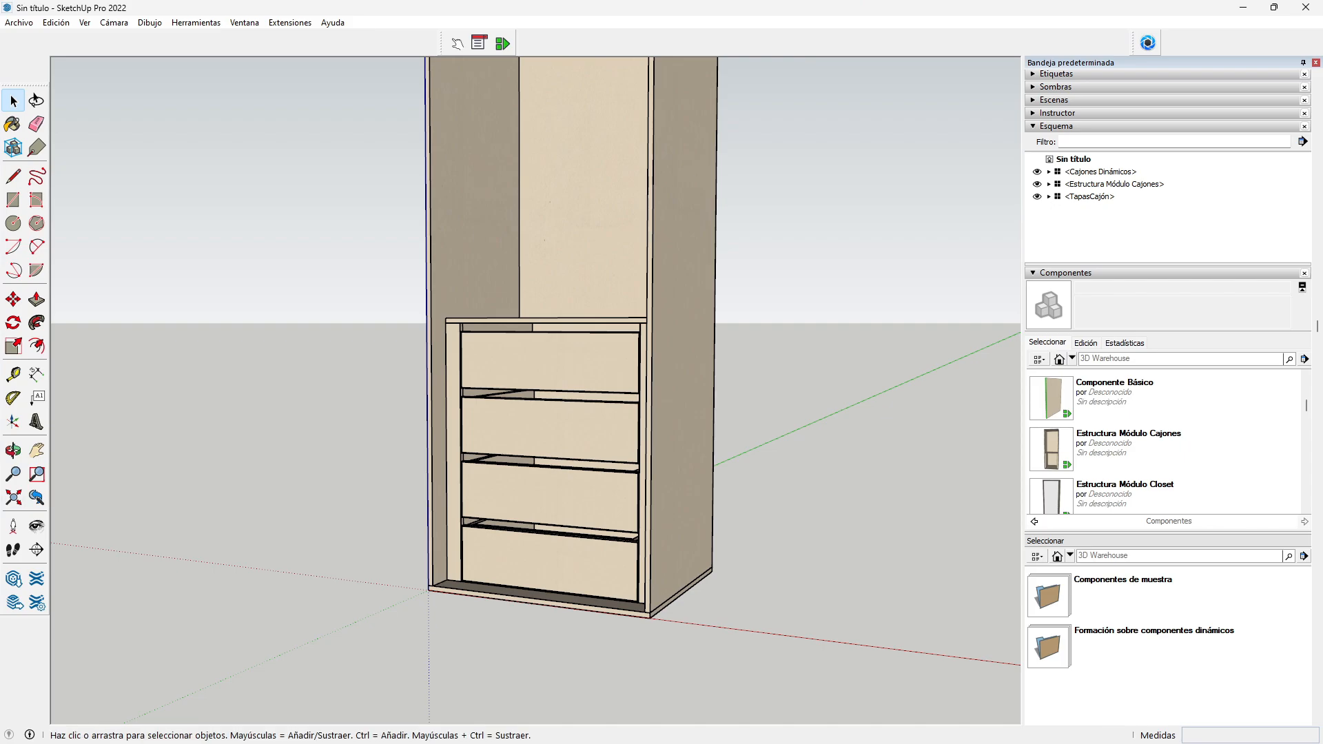
pyautogui.click(37, 451)
pyautogui.moveTo(576, 472); pyautogui.dragTo(568, 521)
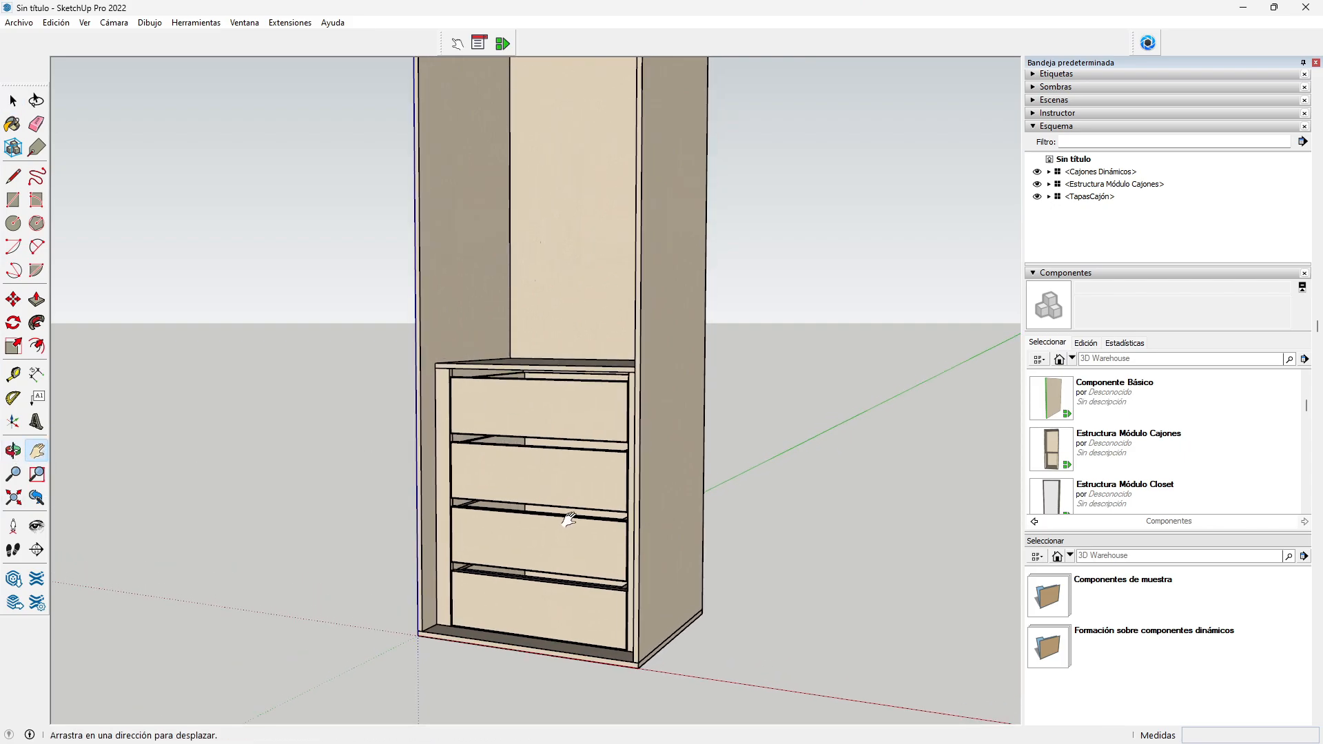
pyautogui.scroll(-2, 569, 520)
pyautogui.scroll(1, 567, 525)
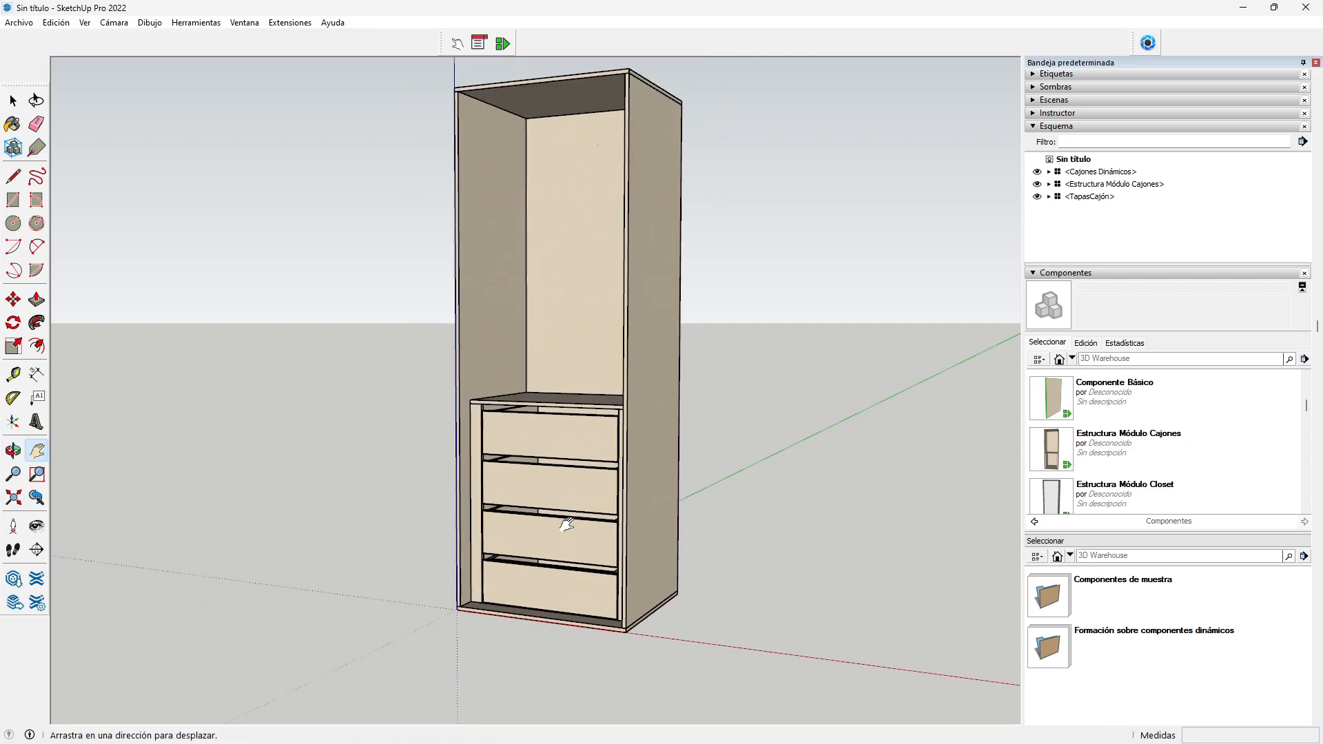